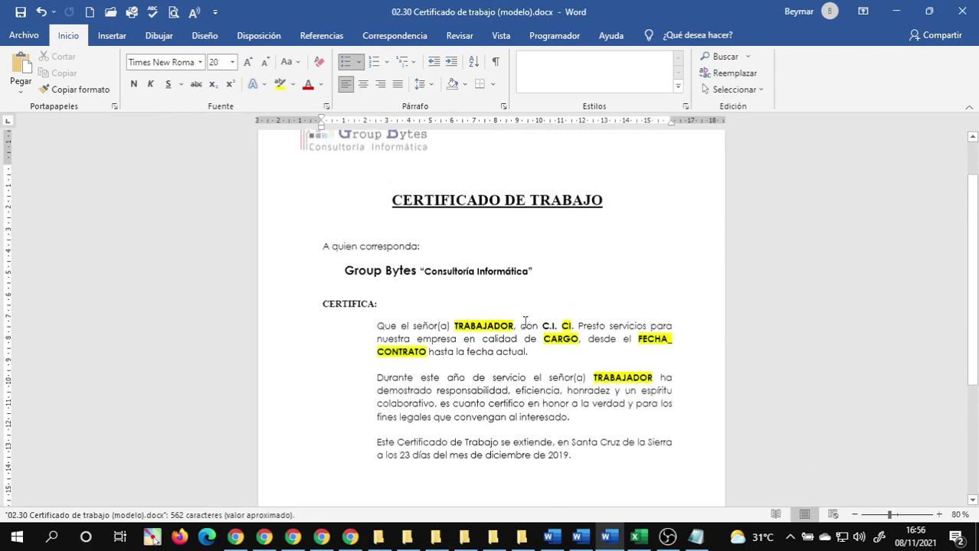
- Check the TRABAJADOR, CI and other merge fields in the certificate body, then close the template
{"action": "left_click", "coordinate": [457, 336]}
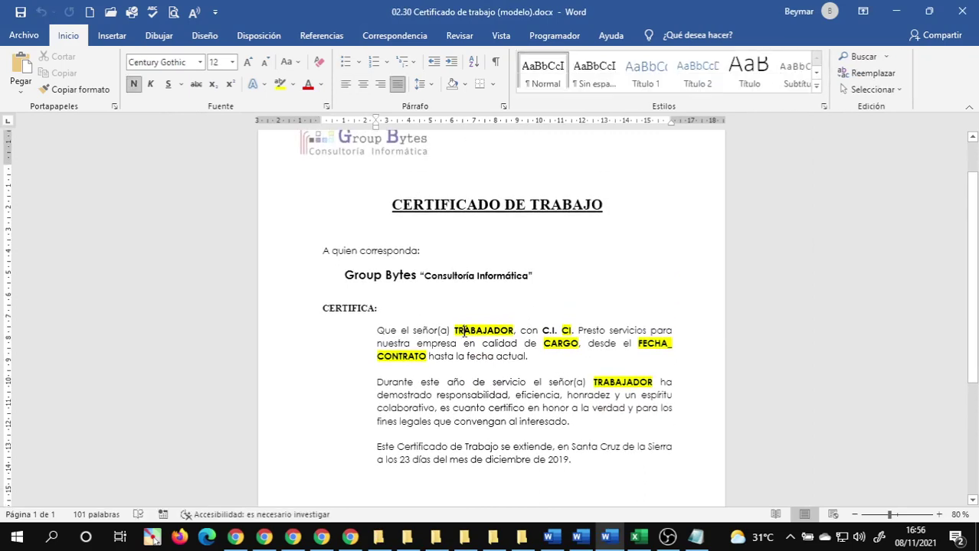
{"action": "double_click", "coordinate": [555, 330]}
{"action": "left_click", "coordinate": [555, 330]}
{"action": "double_click", "coordinate": [567, 330]}
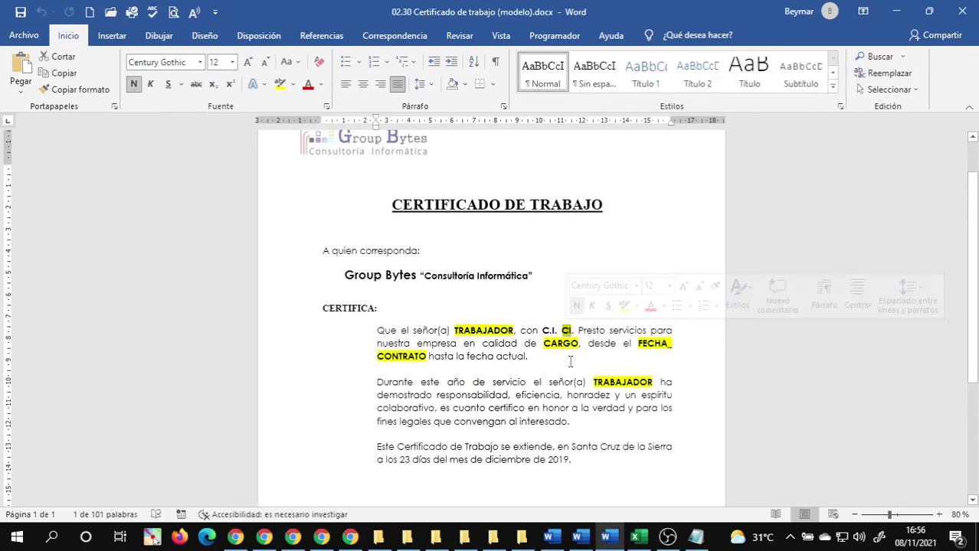
{"action": "left_click", "coordinate": [397, 357]}
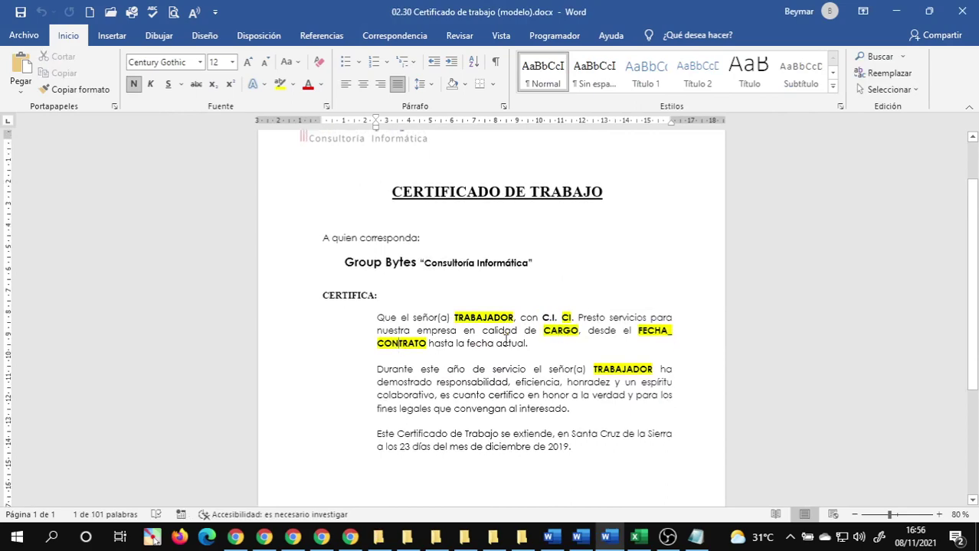
{"action": "scroll", "coordinate": [506, 334], "scroll_direction": "down", "scroll_amount": 5}
{"action": "scroll", "coordinate": [506, 334], "scroll_direction": "up", "scroll_amount": 6}
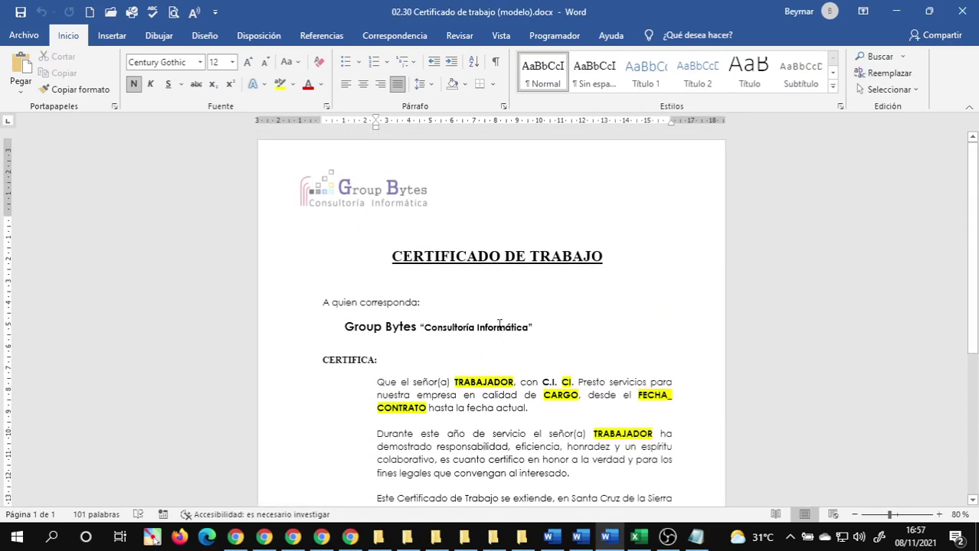
{"action": "scroll", "coordinate": [500, 323], "scroll_direction": "down", "scroll_amount": 3}
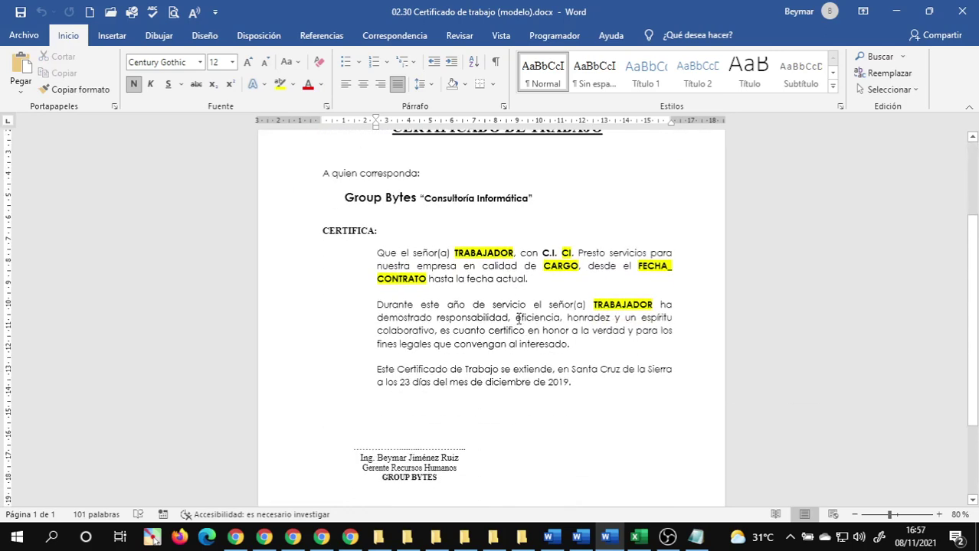
{"action": "scroll", "coordinate": [518, 319], "scroll_direction": "down", "scroll_amount": 3}
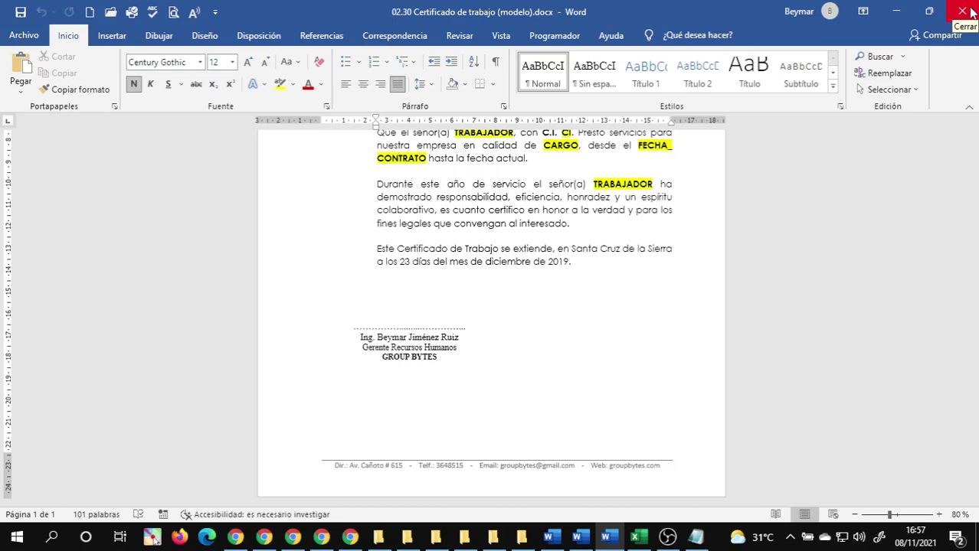
{"action": "left_click", "coordinate": [967, 10]}
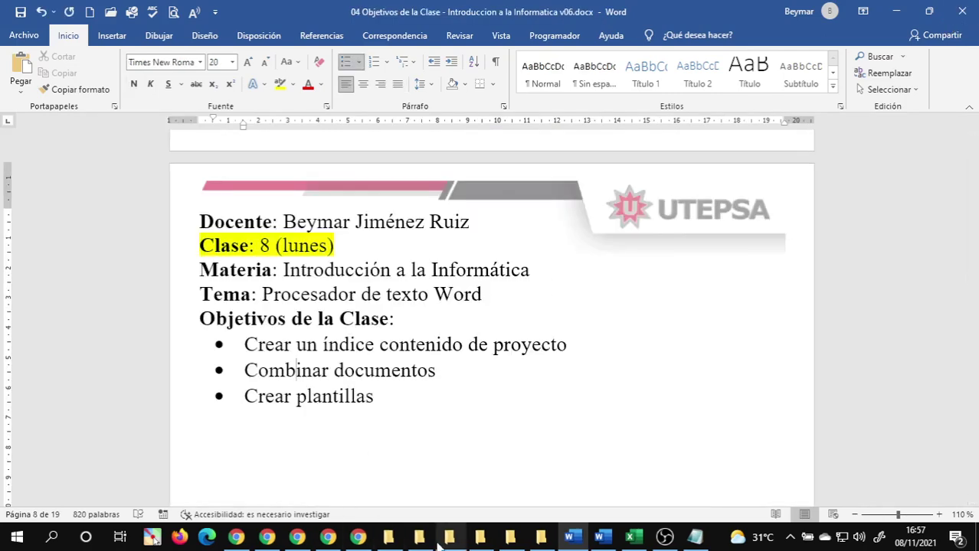
{"action": "left_click", "coordinate": [440, 542]}
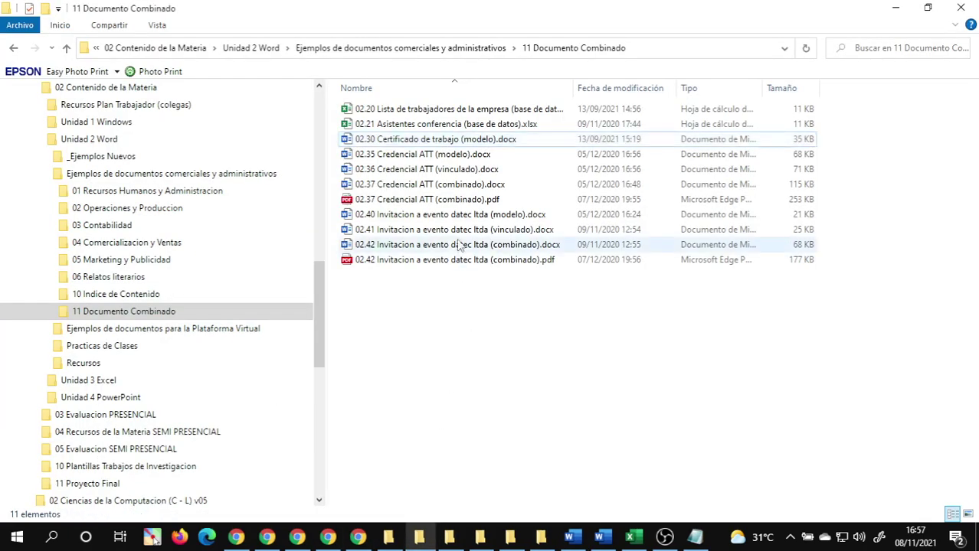
{"action": "left_click", "coordinate": [462, 156]}
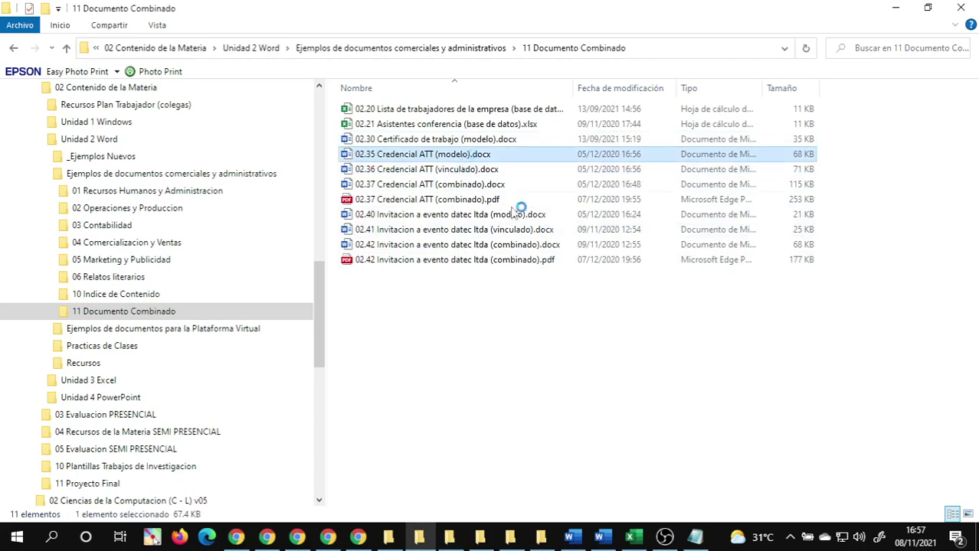
{"action": "key", "text": "Return"}
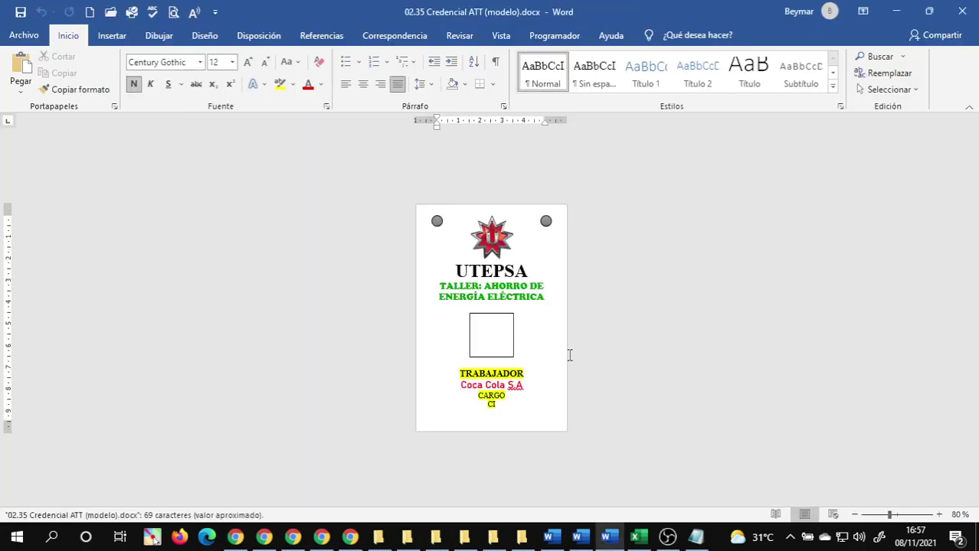
{"action": "scroll", "coordinate": [569, 354], "scroll_direction": "up", "scroll_amount": 4}
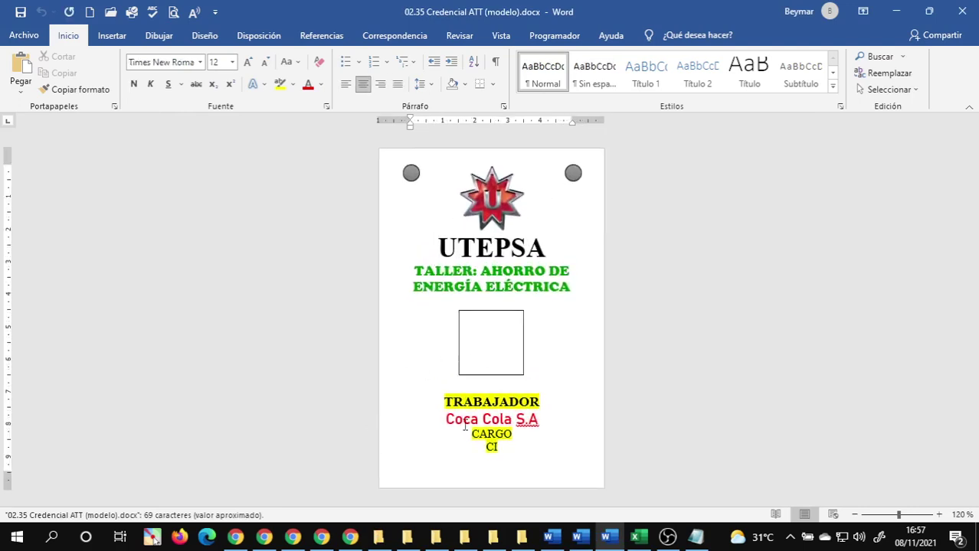
{"action": "left_click", "coordinate": [961, 7]}
{"action": "mouse_move", "coordinate": [425, 541]}
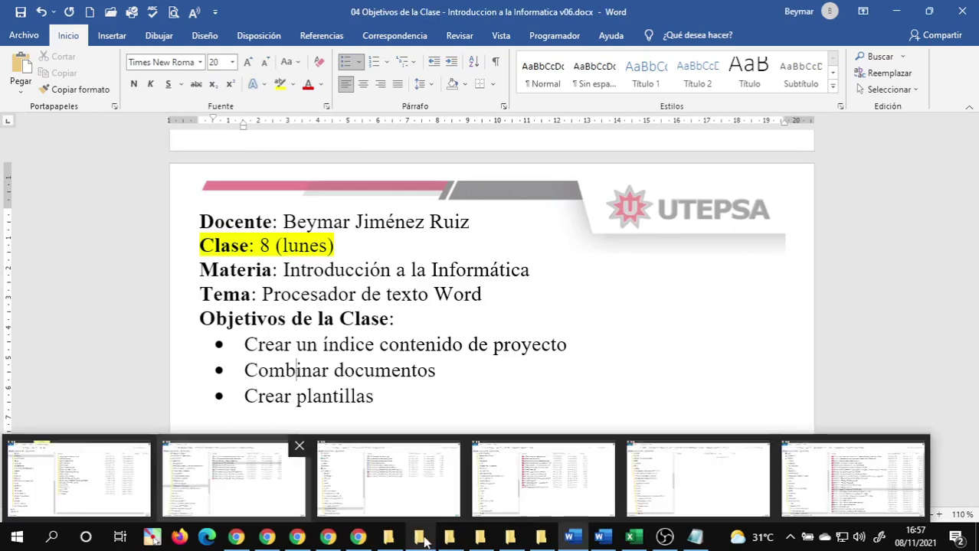
{"action": "left_click", "coordinate": [389, 479]}
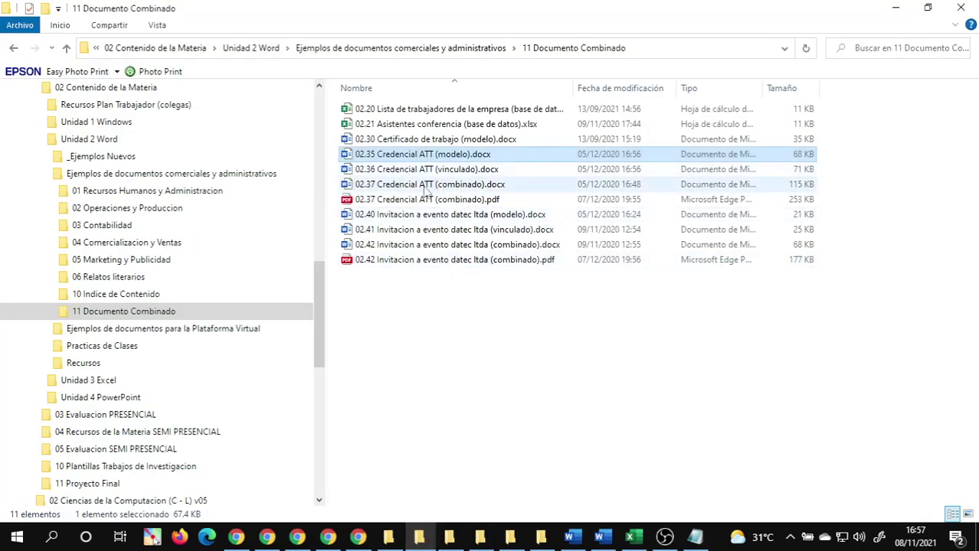
{"action": "left_click", "coordinate": [425, 215]}
{"action": "left_click", "coordinate": [425, 230]}
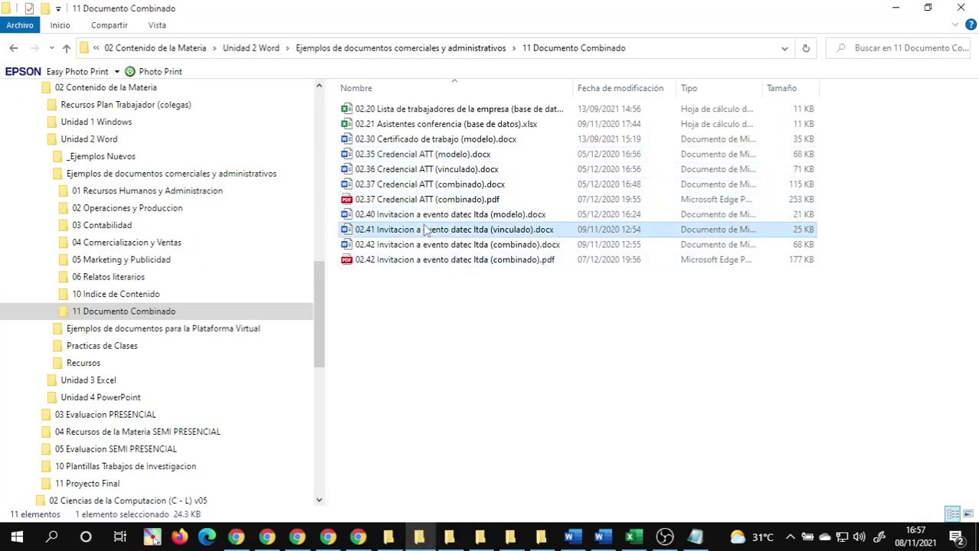
{"action": "left_click", "coordinate": [435, 218]}
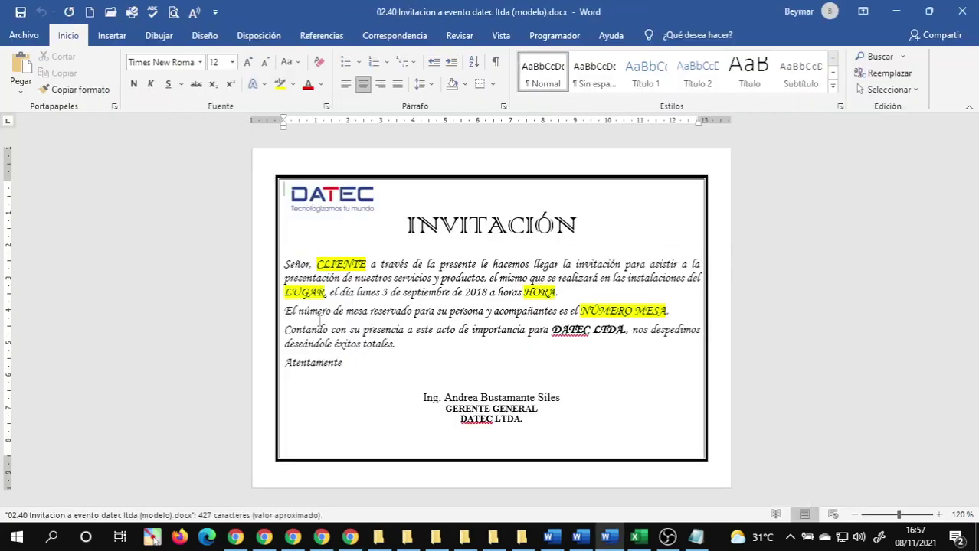
{"action": "left_click", "coordinate": [406, 267]}
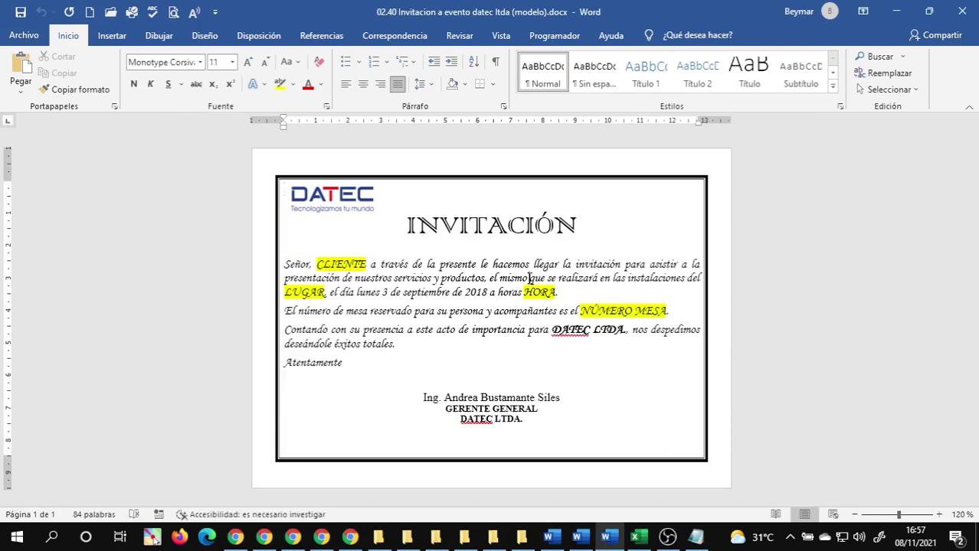
{"action": "left_click", "coordinate": [493, 384]}
{"action": "left_click", "coordinate": [964, 7]}
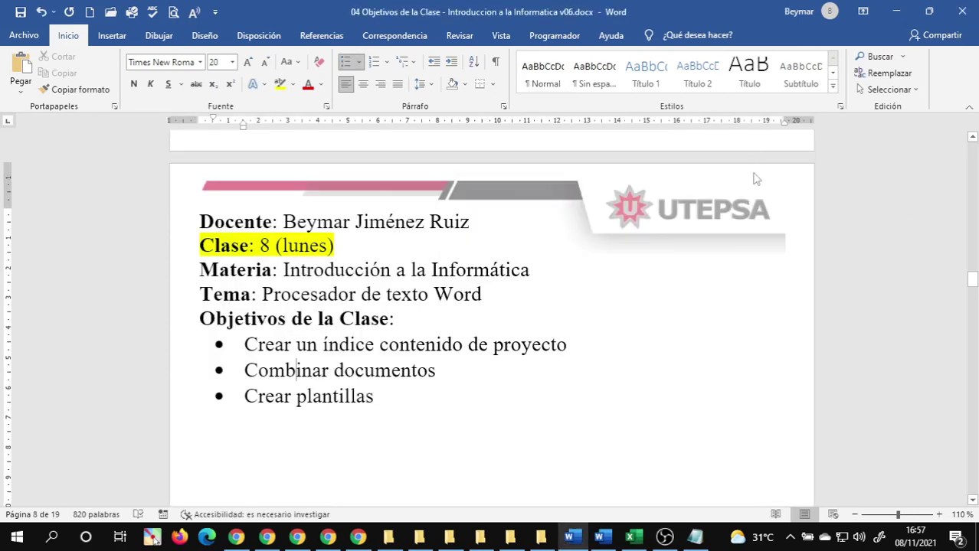
- Browse the department folders and select Memorandum cambio de item.docx in 01 Recursos Humanos y Administracion
{"action": "left_click", "coordinate": [449, 538]}
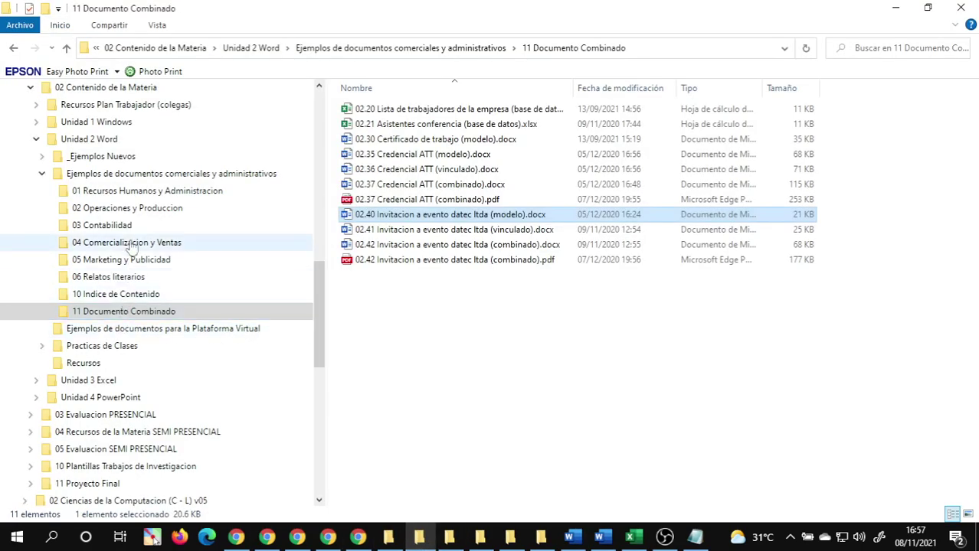
{"action": "left_click", "coordinate": [152, 193]}
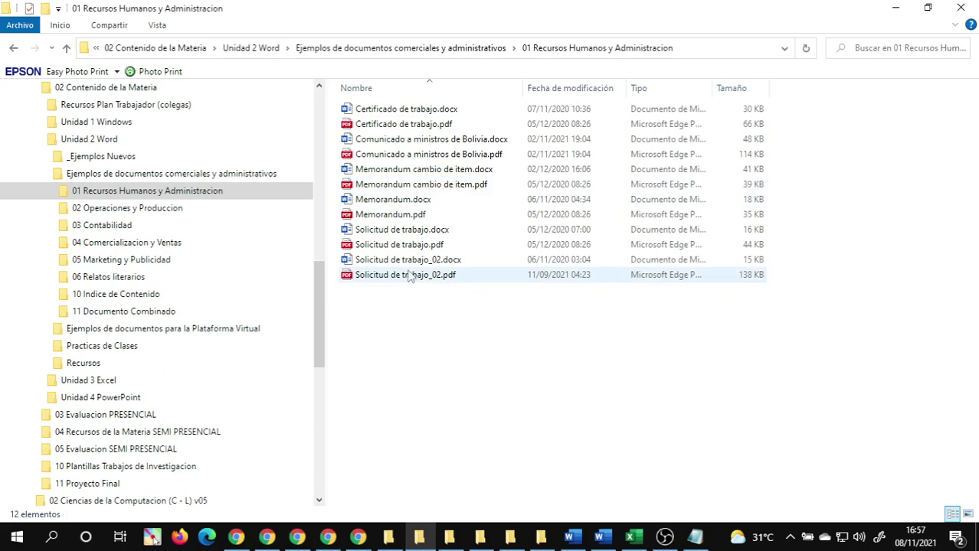
{"action": "left_click", "coordinate": [379, 229]}
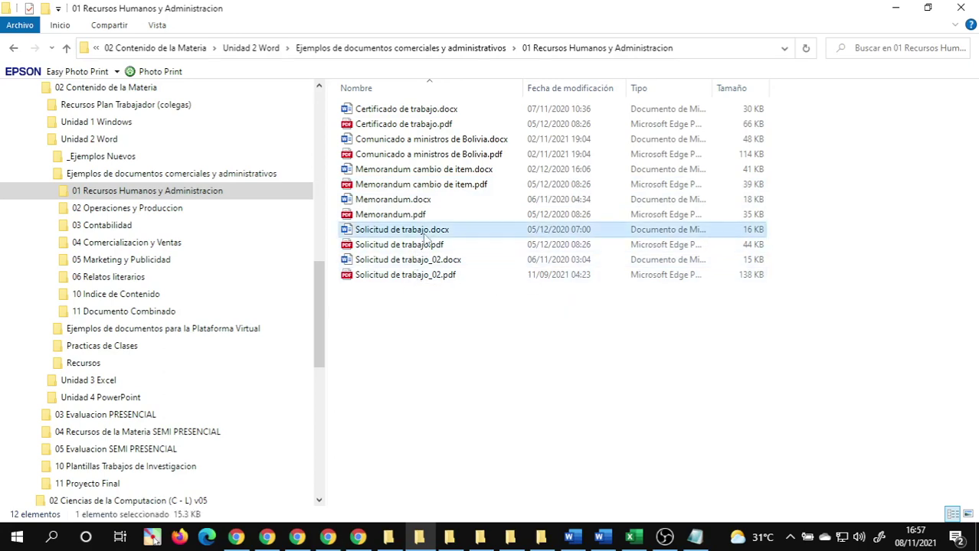
{"action": "left_click", "coordinate": [100, 209]}
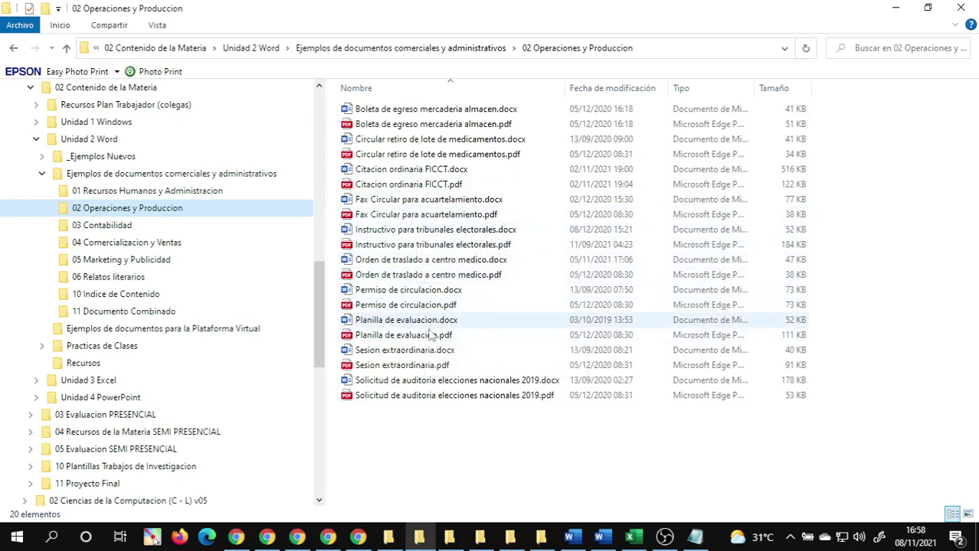
{"action": "left_click", "coordinate": [420, 435]}
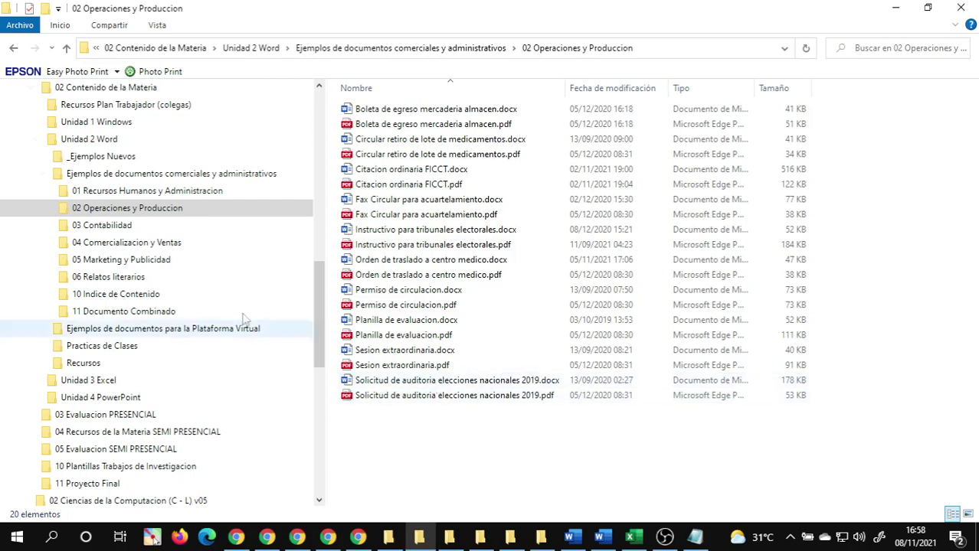
{"action": "left_click", "coordinate": [159, 193]}
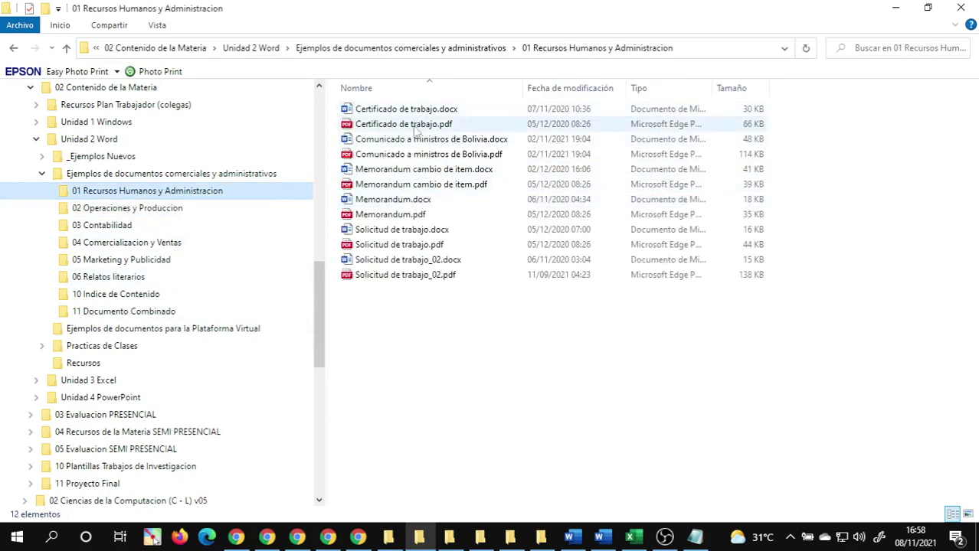
{"action": "left_click", "coordinate": [418, 171]}
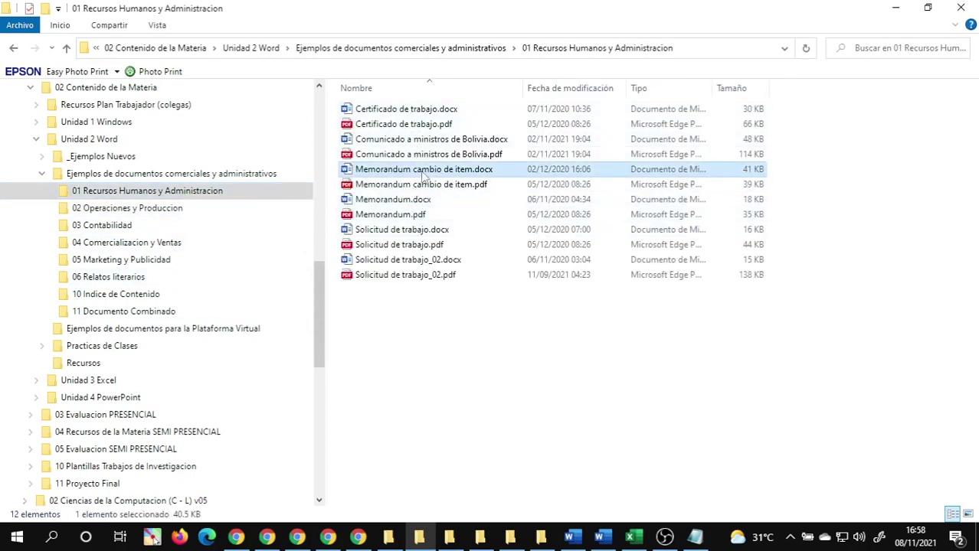
{"action": "left_click", "coordinate": [414, 200]}
{"action": "left_click", "coordinate": [414, 174]}
- Open Memorandum cambio de item.docx and inspect the recipient details in its header table
{"action": "key", "text": "Return"}
{"action": "scroll", "coordinate": [498, 320], "scroll_direction": "down", "scroll_amount": 3}
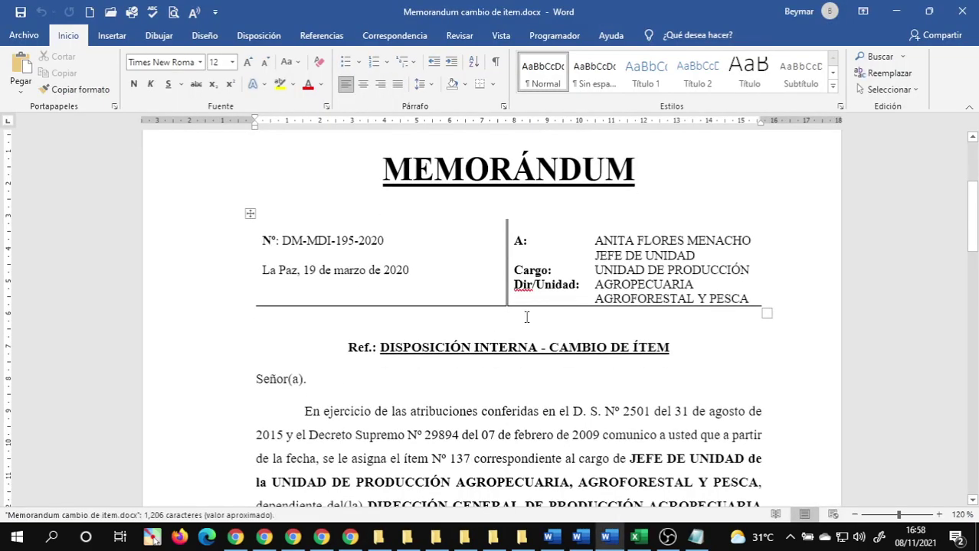
{"action": "triple_click", "coordinate": [613, 243]}
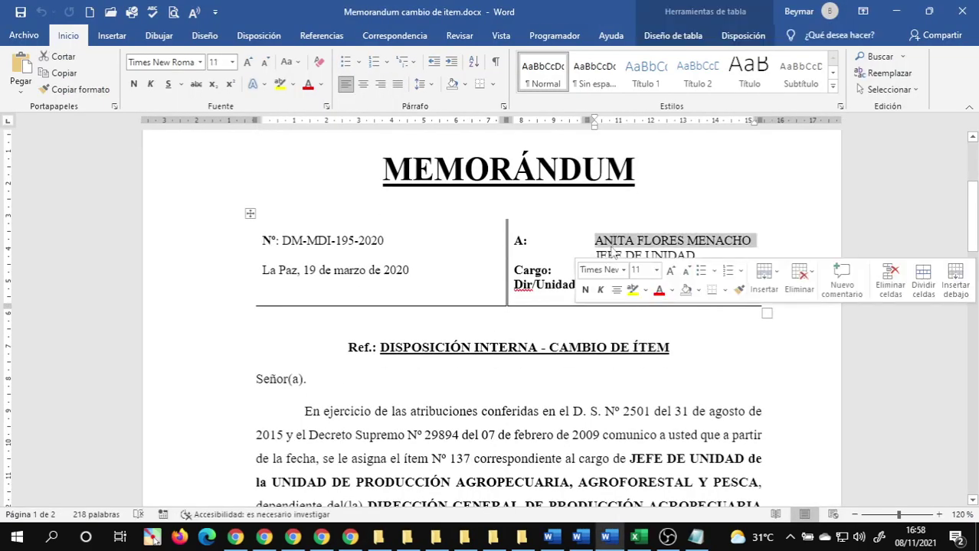
{"action": "double_click", "coordinate": [613, 244]}
{"action": "left_click", "coordinate": [497, 251]}
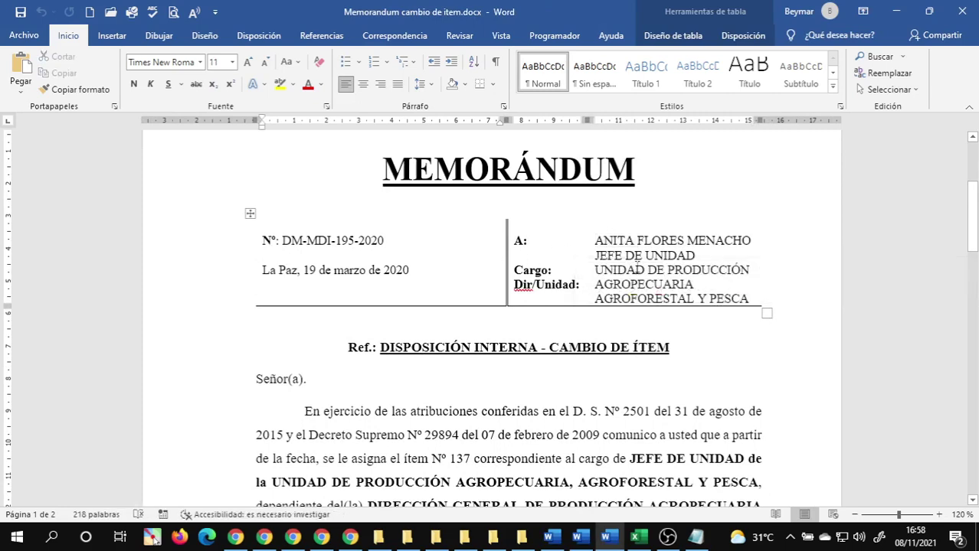
{"action": "triple_click", "coordinate": [628, 244]}
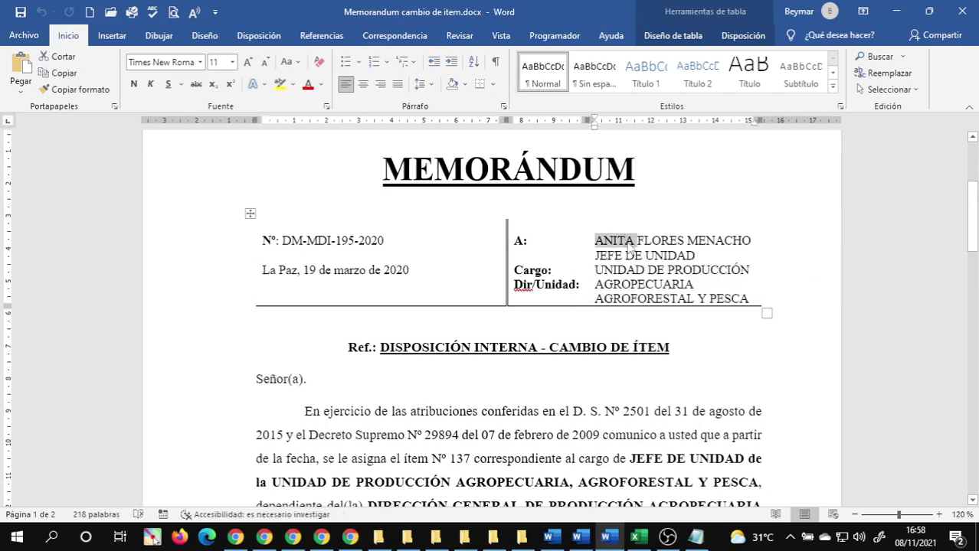
{"action": "left_click", "coordinate": [552, 270]}
{"action": "left_click", "coordinate": [632, 277]}
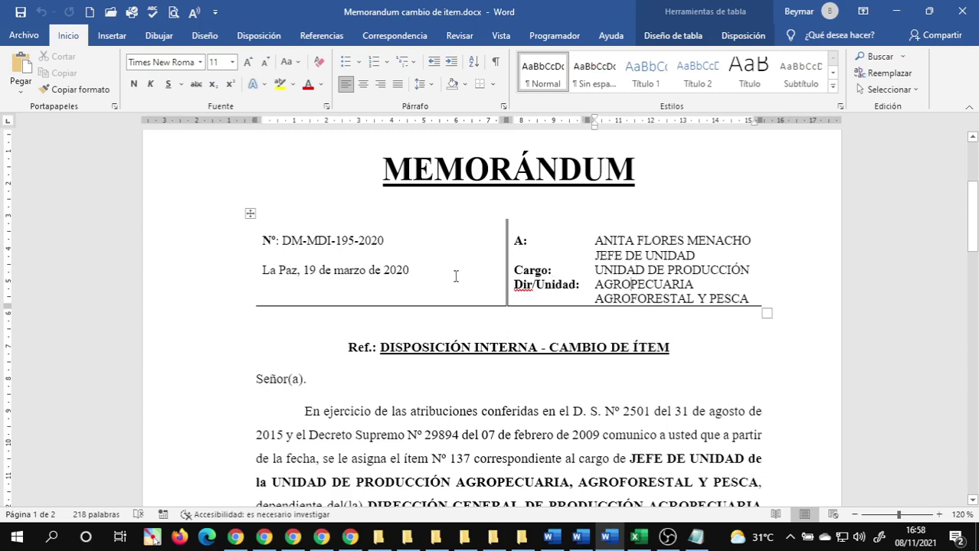
- Scroll through the rest of the memo and close it
{"action": "scroll", "coordinate": [401, 277], "scroll_direction": "down", "scroll_amount": 4}
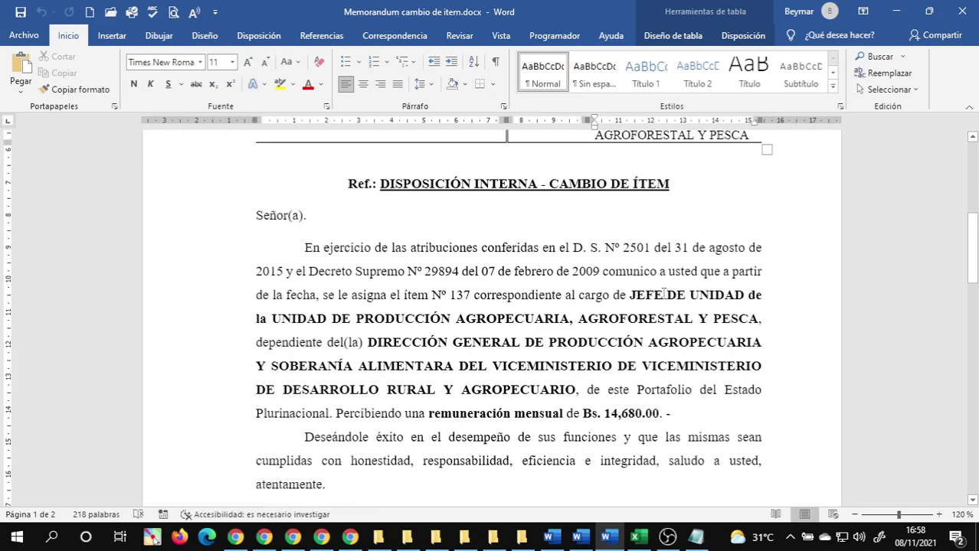
{"action": "scroll", "coordinate": [599, 306], "scroll_direction": "up", "scroll_amount": 6}
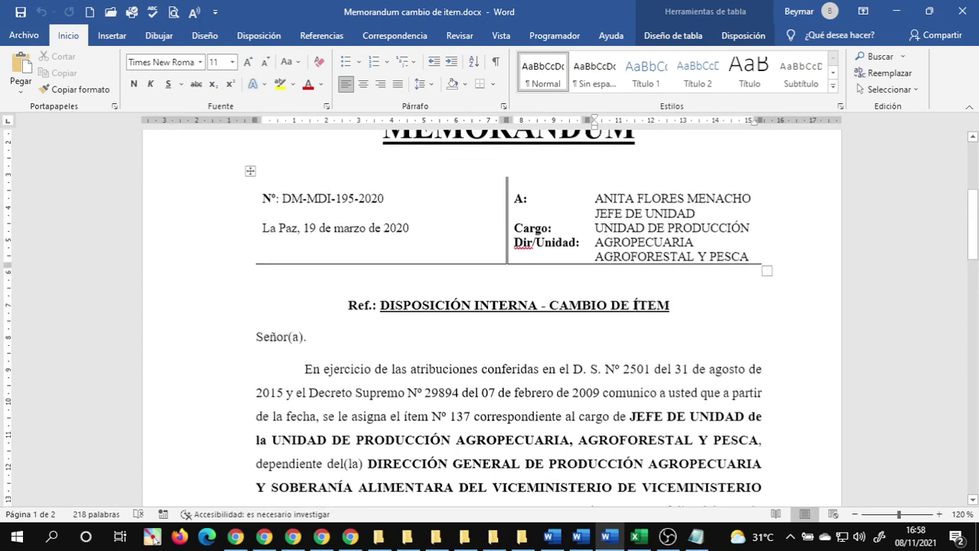
{"action": "scroll", "coordinate": [637, 297], "scroll_direction": "down", "scroll_amount": 5}
{"action": "scroll", "coordinate": [637, 297], "scroll_direction": "down", "scroll_amount": 4}
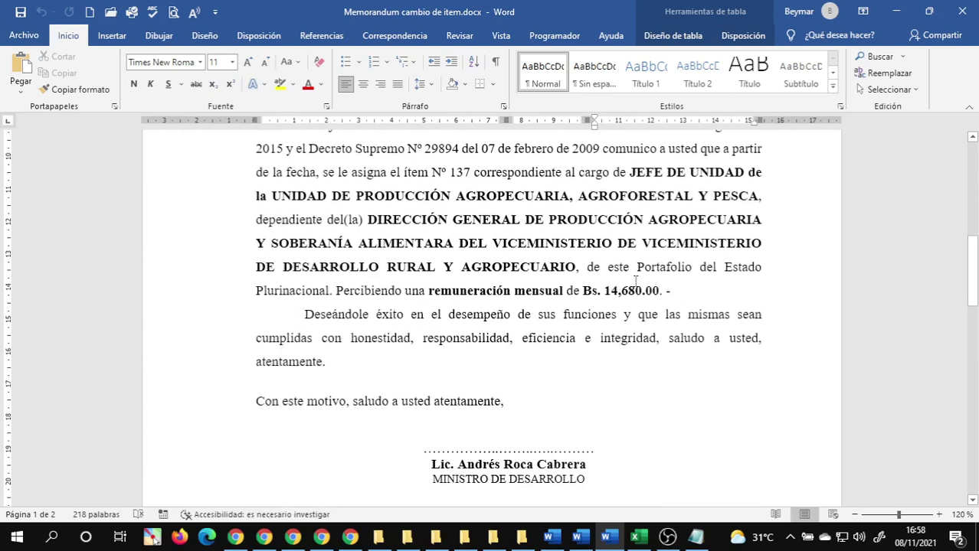
{"action": "scroll", "coordinate": [549, 347], "scroll_direction": "down", "scroll_amount": 9}
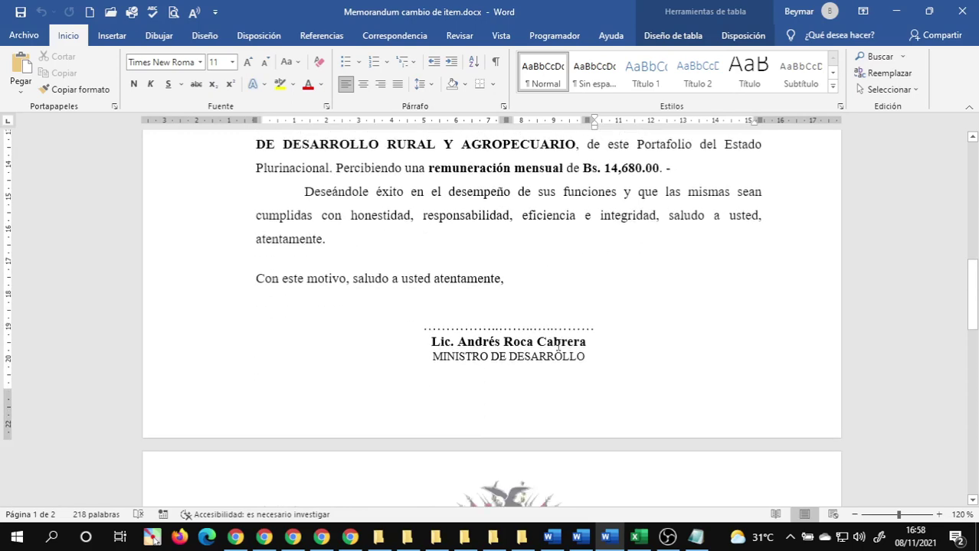
{"action": "scroll", "coordinate": [571, 330], "scroll_direction": "up", "scroll_amount": 12}
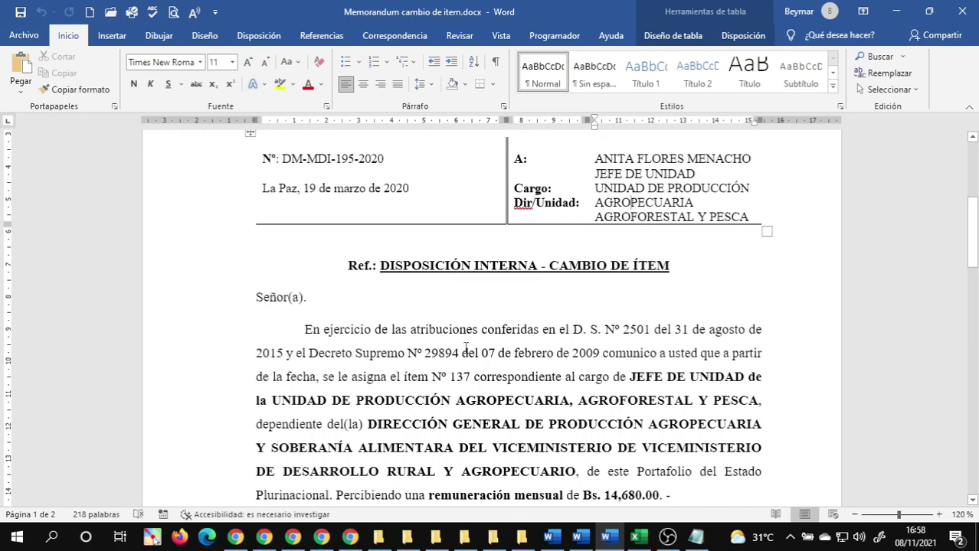
{"action": "scroll", "coordinate": [465, 347], "scroll_direction": "up", "scroll_amount": 3}
{"action": "left_click", "coordinate": [961, 11]}
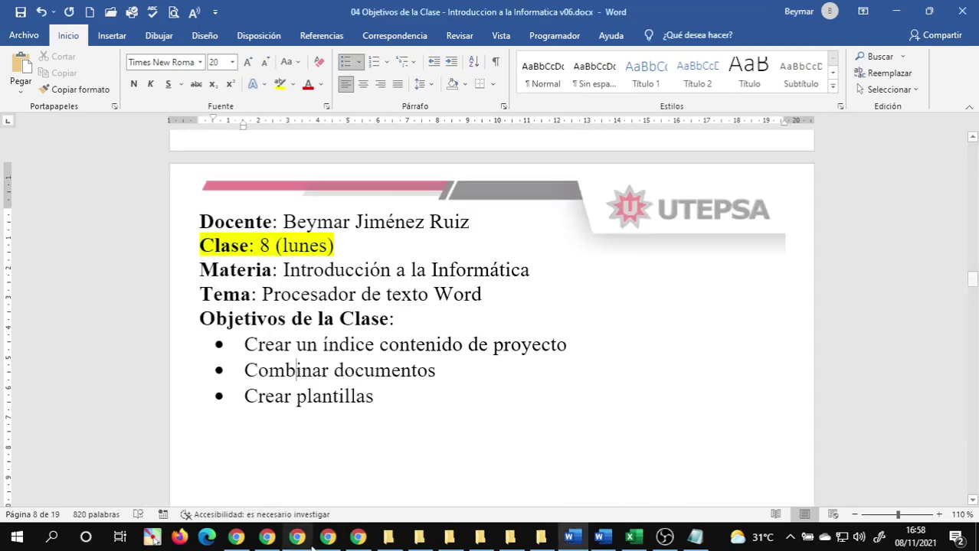
- Take a quick look at the plain Memorandum.docx in Word and close it
{"action": "mouse_move", "coordinate": [419, 538]}
{"action": "left_click", "coordinate": [383, 482]}
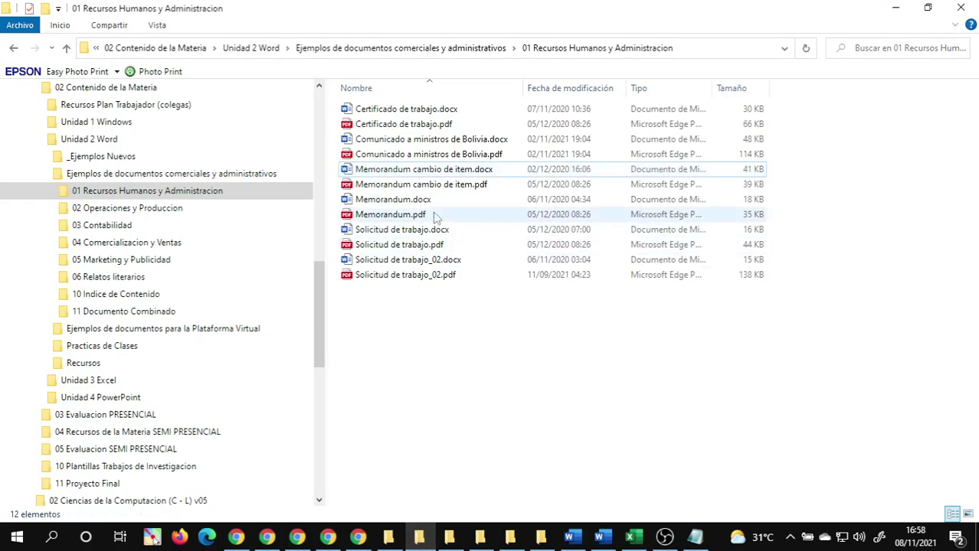
{"action": "left_click", "coordinate": [441, 172]}
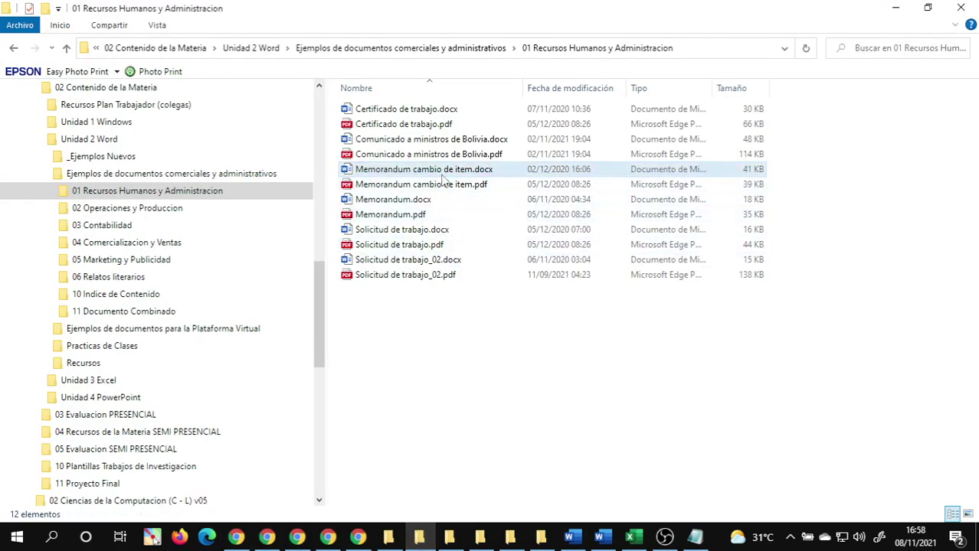
{"action": "double_click", "coordinate": [414, 199]}
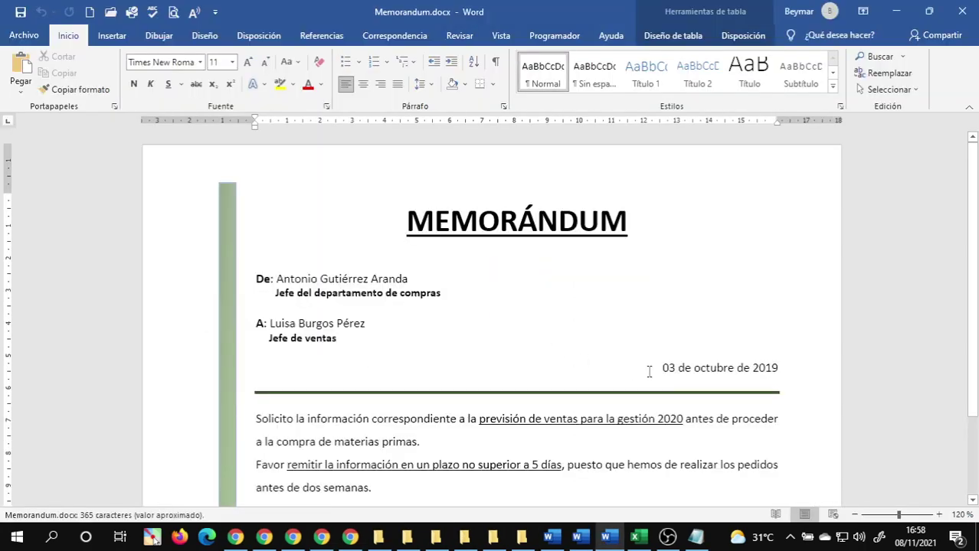
{"action": "scroll", "coordinate": [645, 369], "scroll_direction": "down", "scroll_amount": 3}
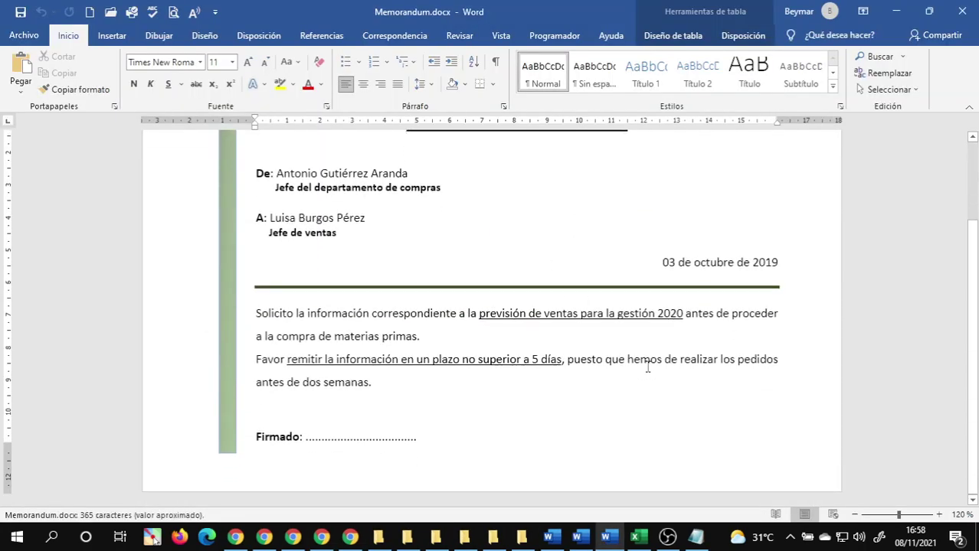
{"action": "scroll", "coordinate": [641, 365], "scroll_direction": "up", "scroll_amount": 1}
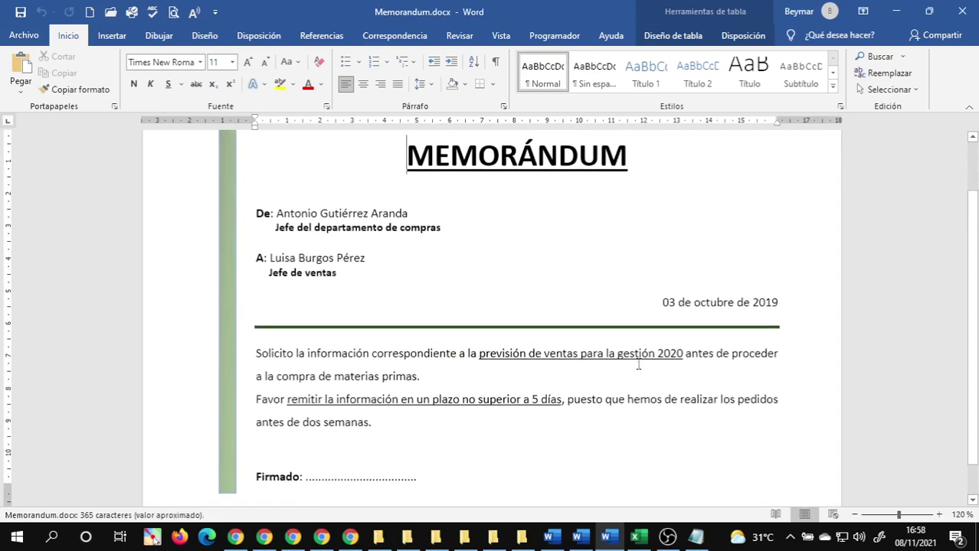
{"action": "left_click", "coordinate": [968, 9]}
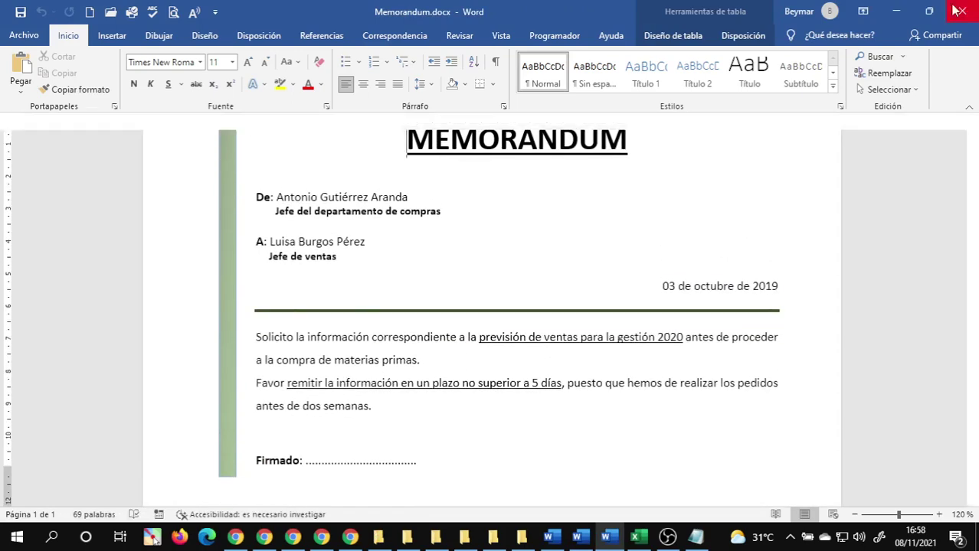
- Select Memorandum cambio de item.docx and go to the 11 Documento Combinado folder
{"action": "left_click", "coordinate": [426, 543]}
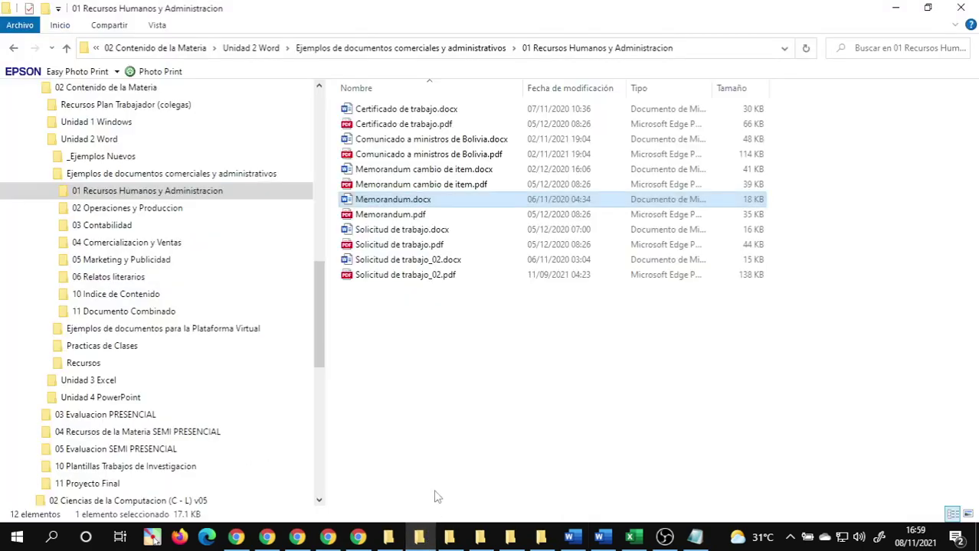
{"action": "left_click", "coordinate": [418, 170]}
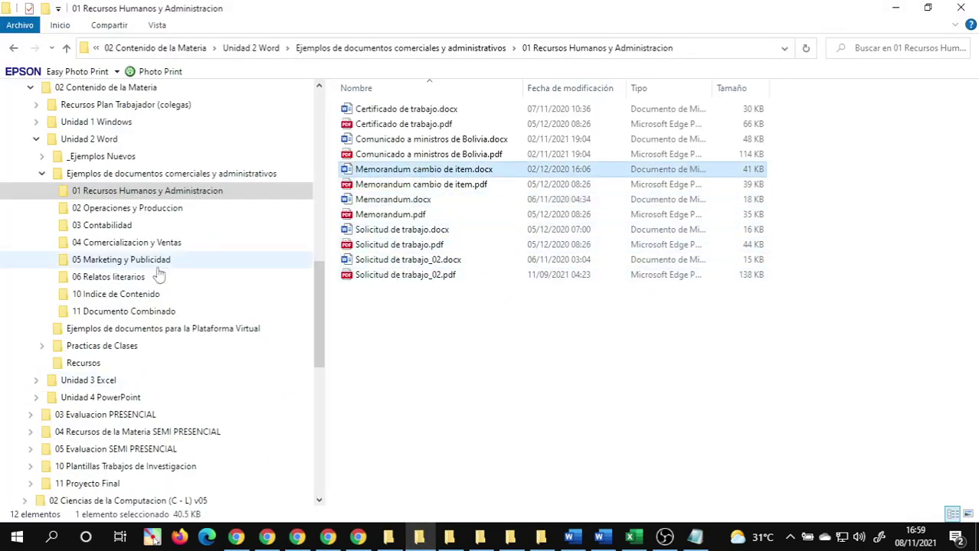
{"action": "left_click", "coordinate": [111, 312]}
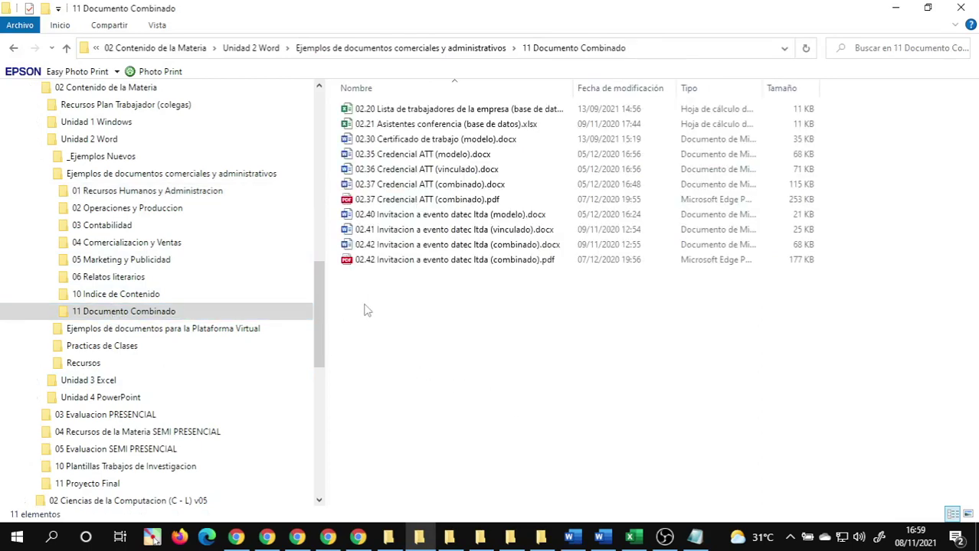
- Paste the memorandum copy into the folder and prefix its name with '02.50'
{"action": "key", "text": "ctrl+v"}
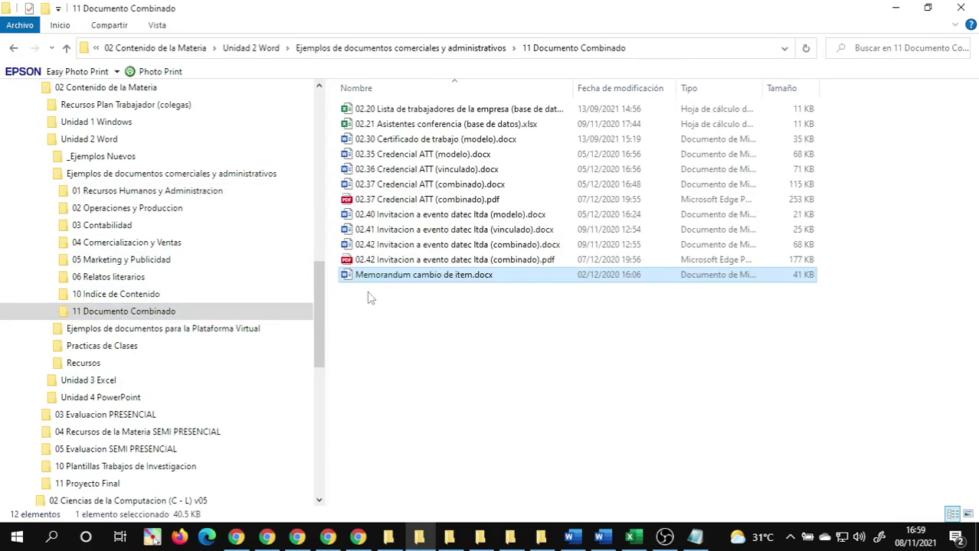
{"action": "left_click", "coordinate": [363, 278]}
{"action": "left_click", "coordinate": [357, 277]}
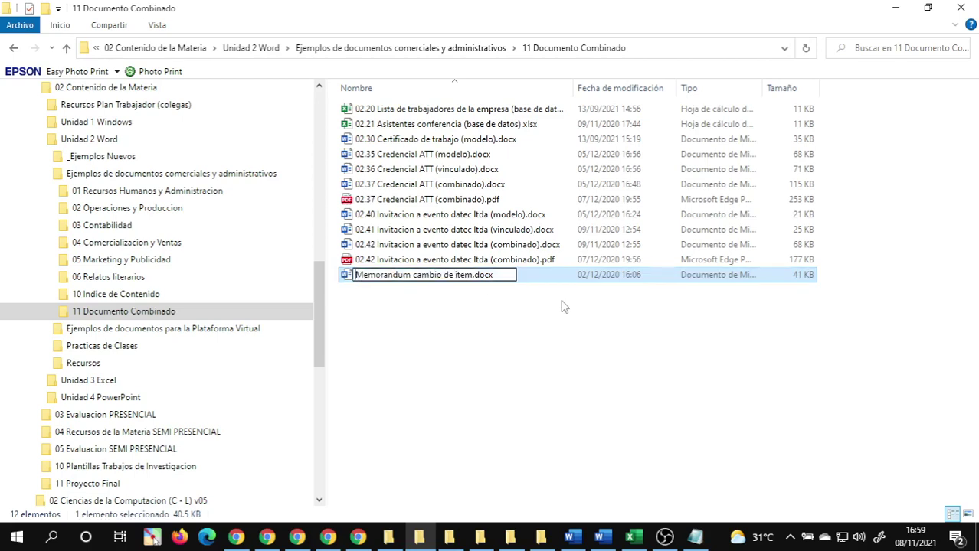
{"action": "type", "text": "02. "}
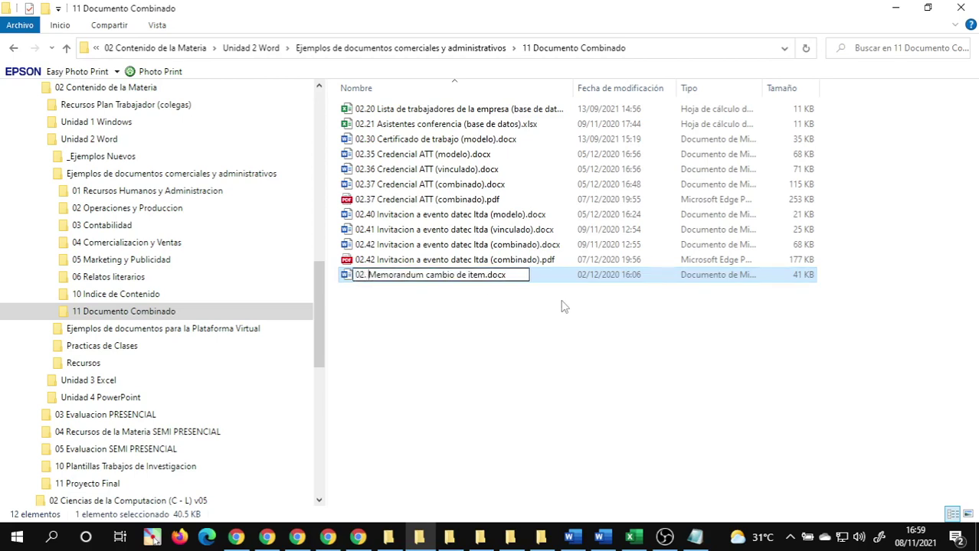
{"action": "type", "text": "4"}
{"action": "key", "text": "BackSpace"}
{"action": "type", "text": "50"}
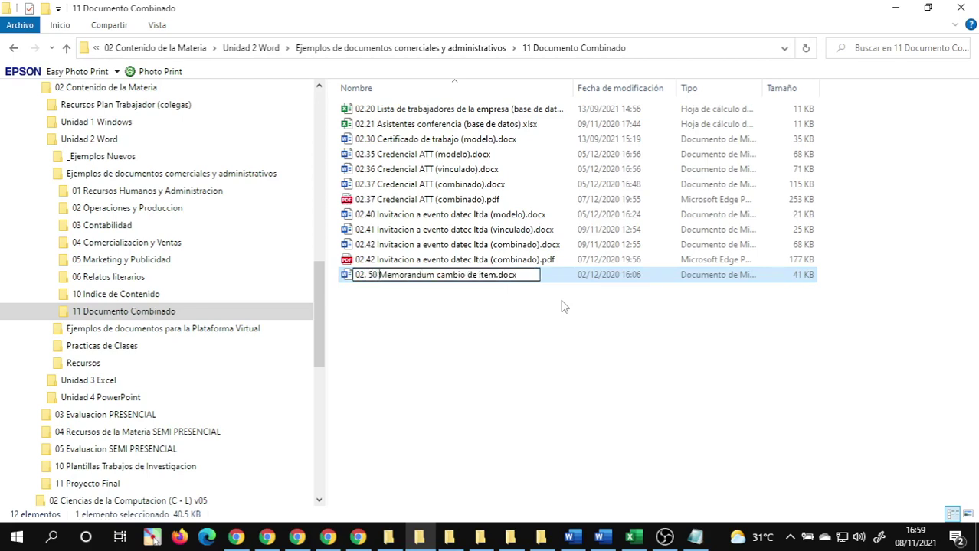
{"action": "key", "text": "BackSpace"}
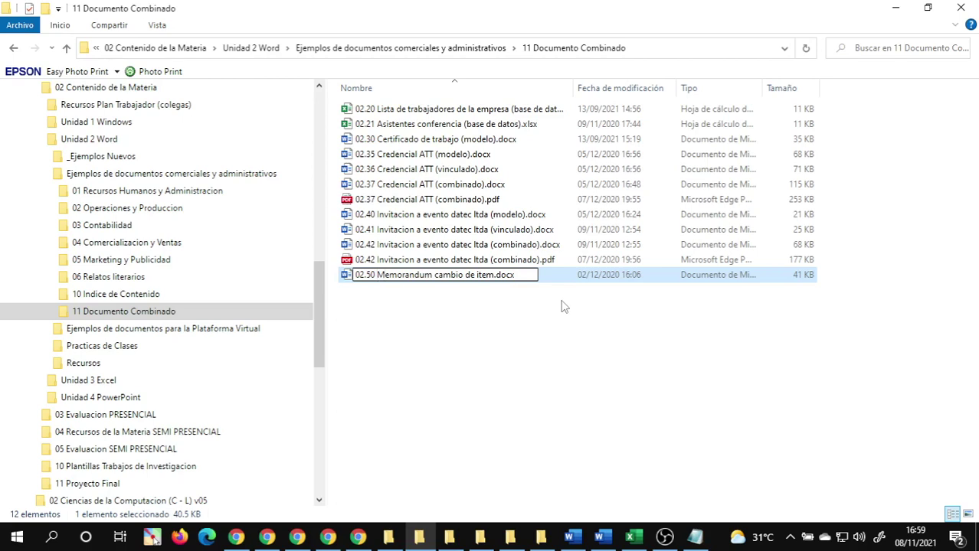
{"action": "key", "text": "Return"}
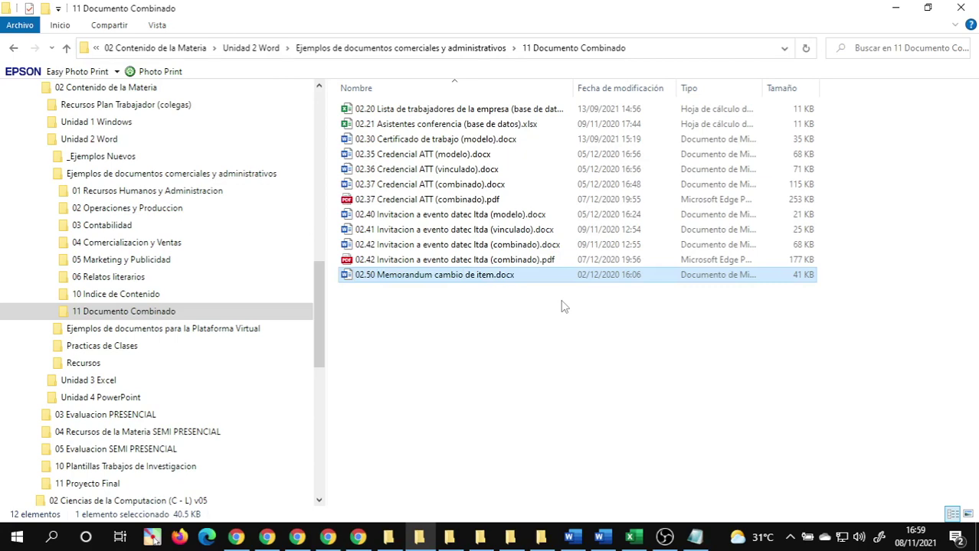
- Append '(modelo)' to the name, giving '02.50 Memorandum cambio de item (modelo).docx'
{"action": "key", "text": "Return"}
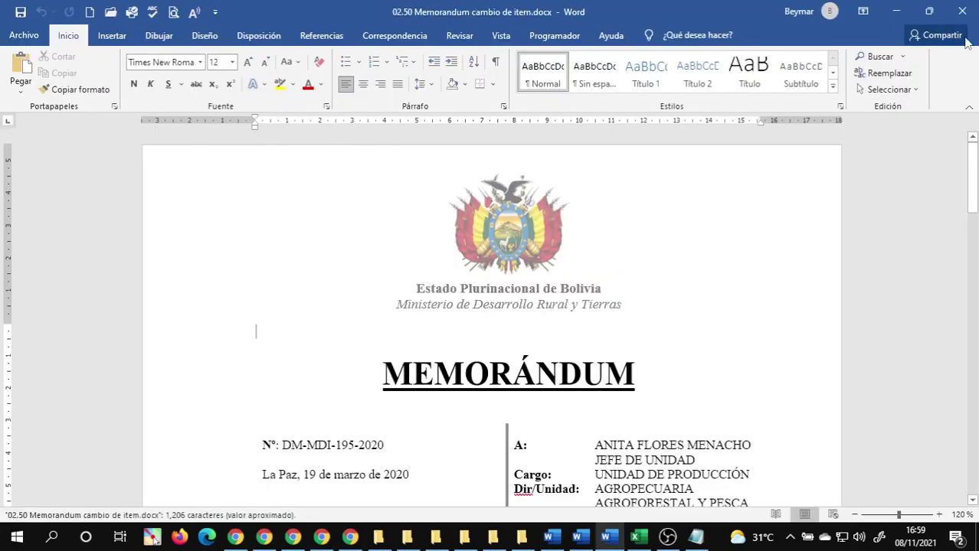
{"action": "left_click", "coordinate": [962, 10]}
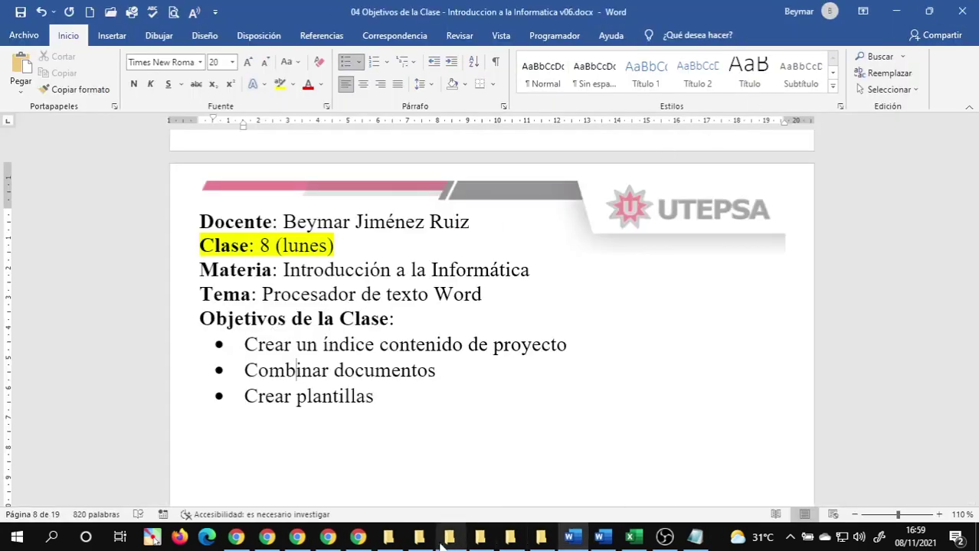
{"action": "left_click", "coordinate": [420, 537]}
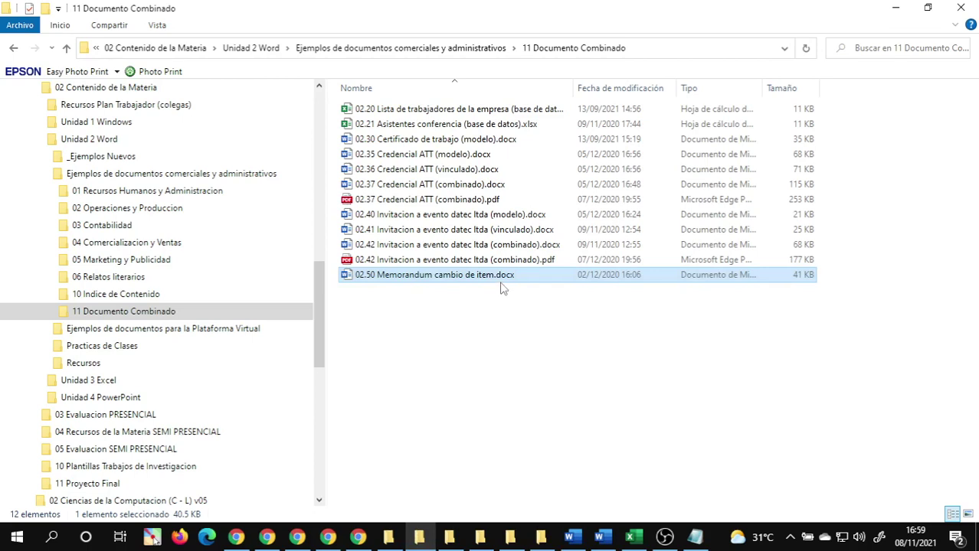
{"action": "key", "text": "F2"}
{"action": "key", "text": "Right"}
{"action": "type", "text": "()"}
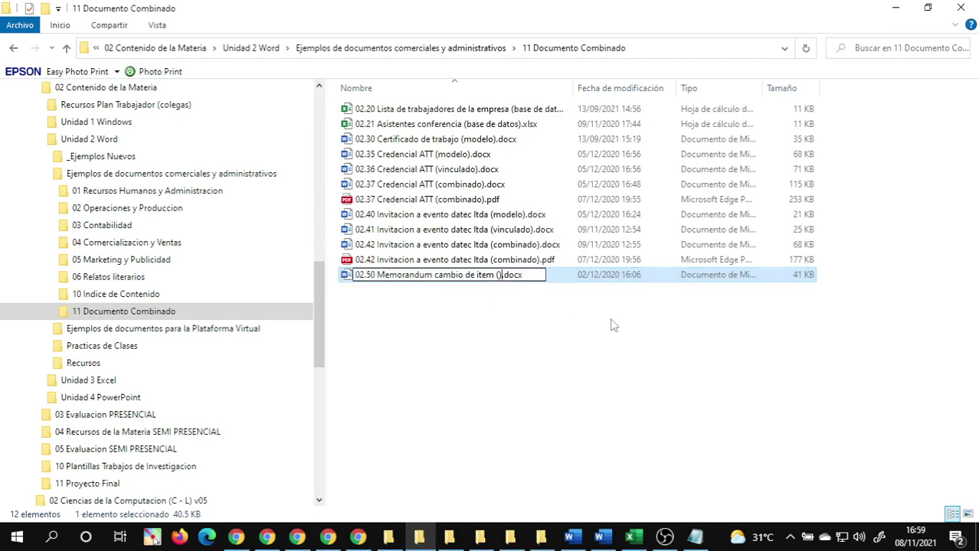
{"action": "type", "text": "modelo"}
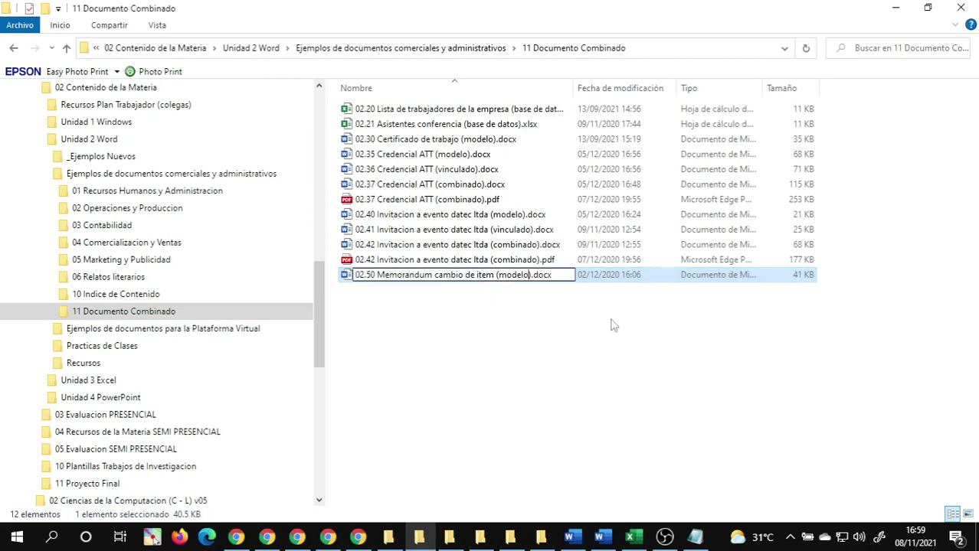
{"action": "key", "text": "Return"}
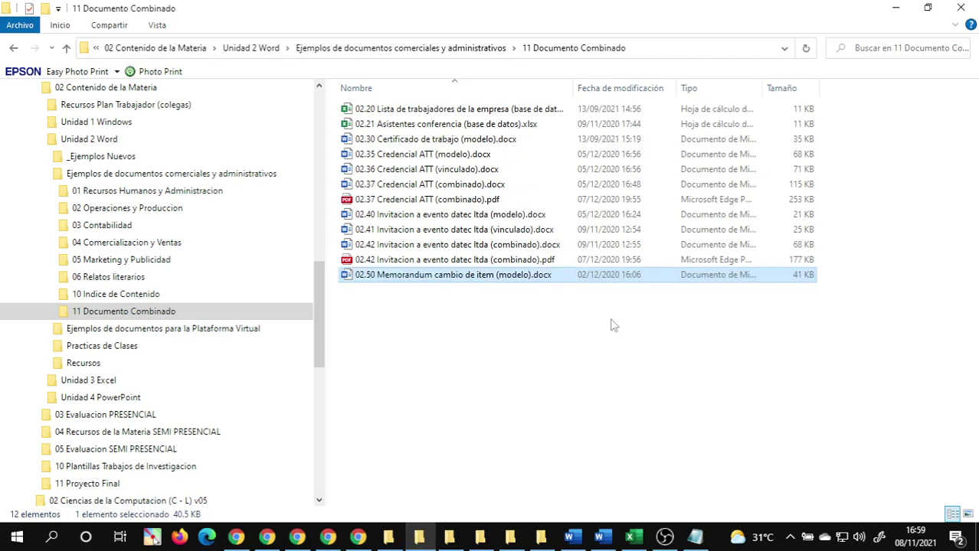
- Open the 02.50 memorandum model and locate the recipient's name in the header table
{"action": "double_click", "coordinate": [516, 280]}
{"action": "scroll", "coordinate": [536, 349], "scroll_direction": "down", "scroll_amount": 1}
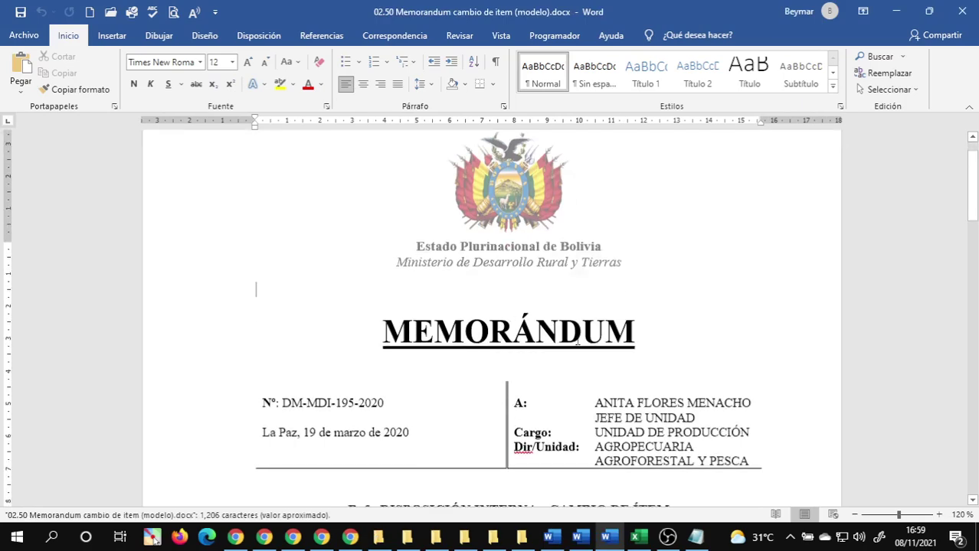
{"action": "scroll", "coordinate": [577, 344], "scroll_direction": "down", "scroll_amount": 3}
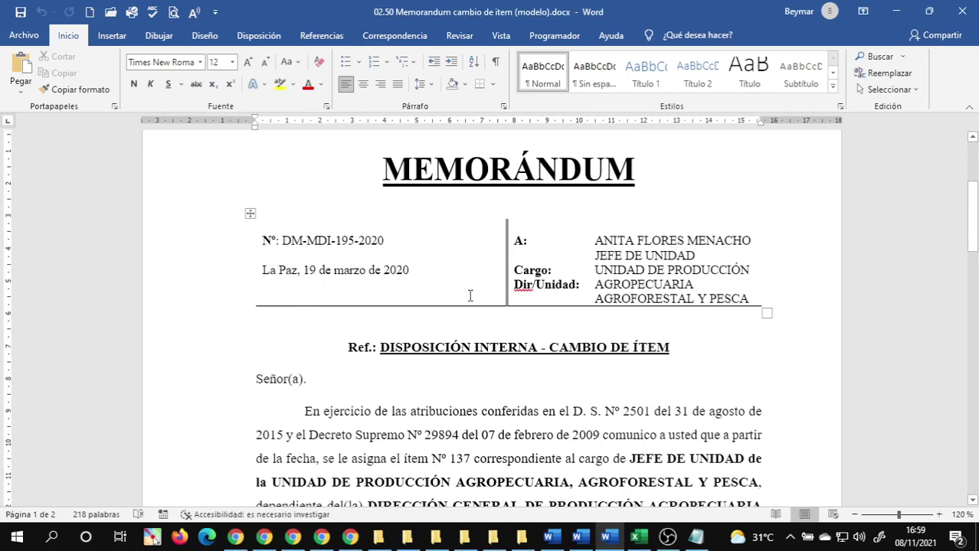
{"action": "left_click", "coordinate": [637, 242]}
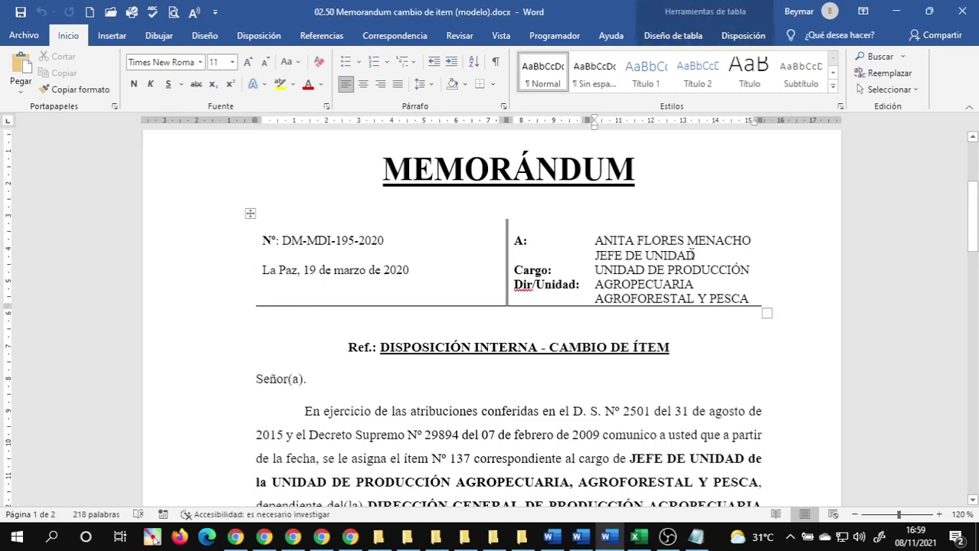
- Launch Excel with a new blank workbook
{"action": "scroll", "coordinate": [691, 253], "scroll_direction": "down", "scroll_amount": 1}
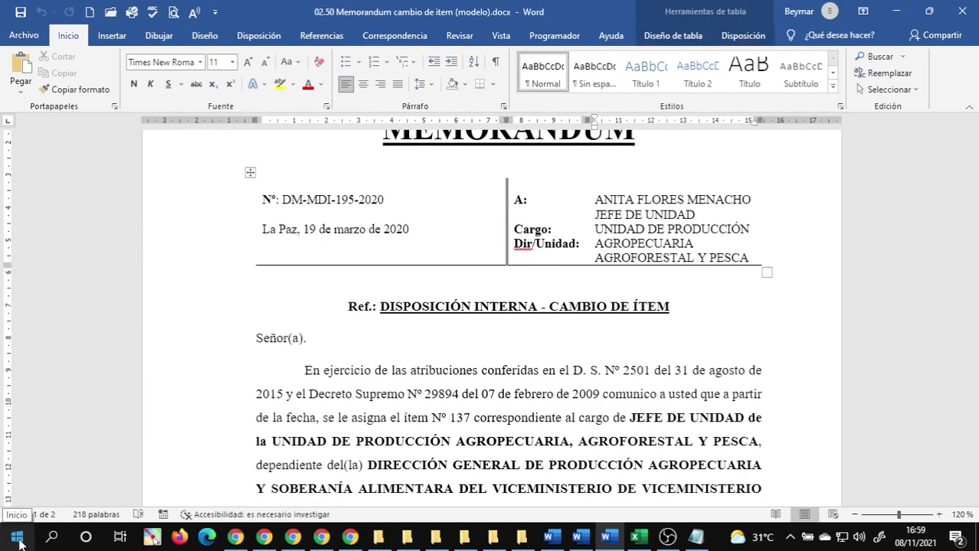
{"action": "left_click", "coordinate": [17, 539]}
{"action": "left_click", "coordinate": [77, 352]}
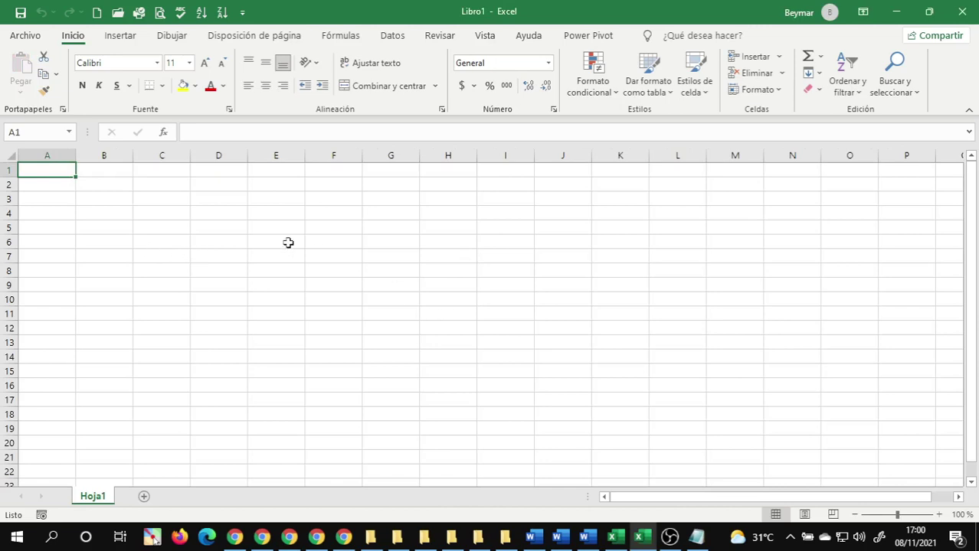
- Enter header 'A quien' in A1, paste the memo recipient's name into A2, and autofit column A
{"action": "type", "text": "A"}
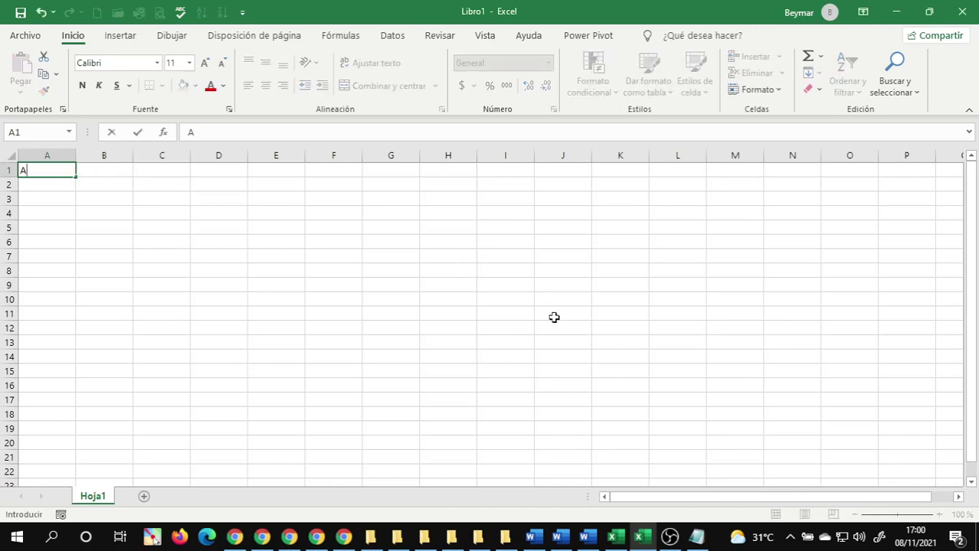
{"action": "type", "text": " quien"}
{"action": "key", "text": "Tab"}
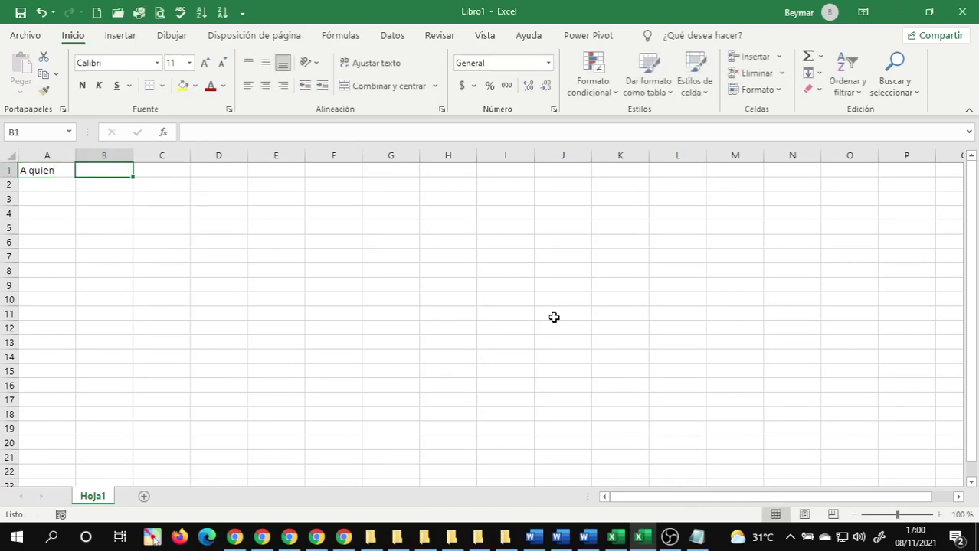
{"action": "left_click", "coordinate": [579, 538]}
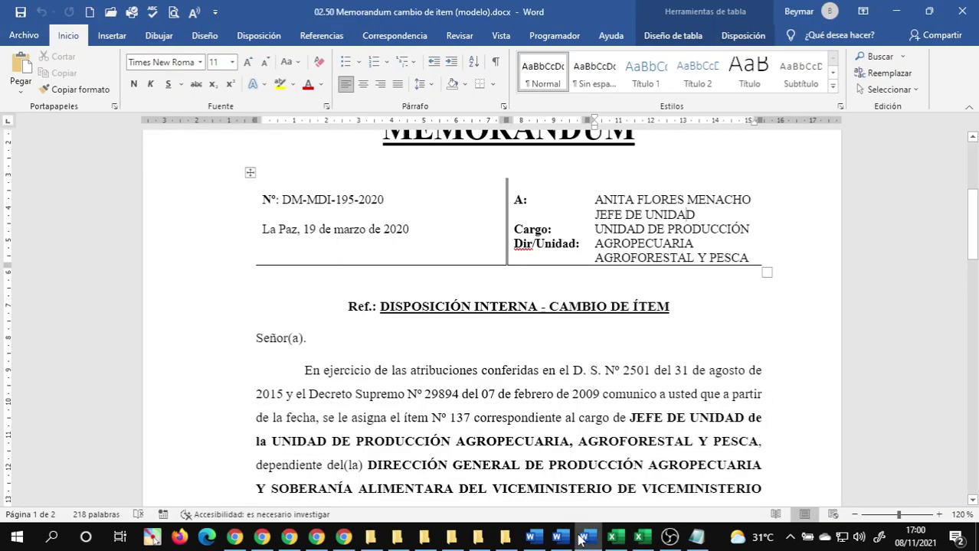
{"action": "left_click_drag", "start_coordinate": [598, 199], "coordinate": [730, 197]}
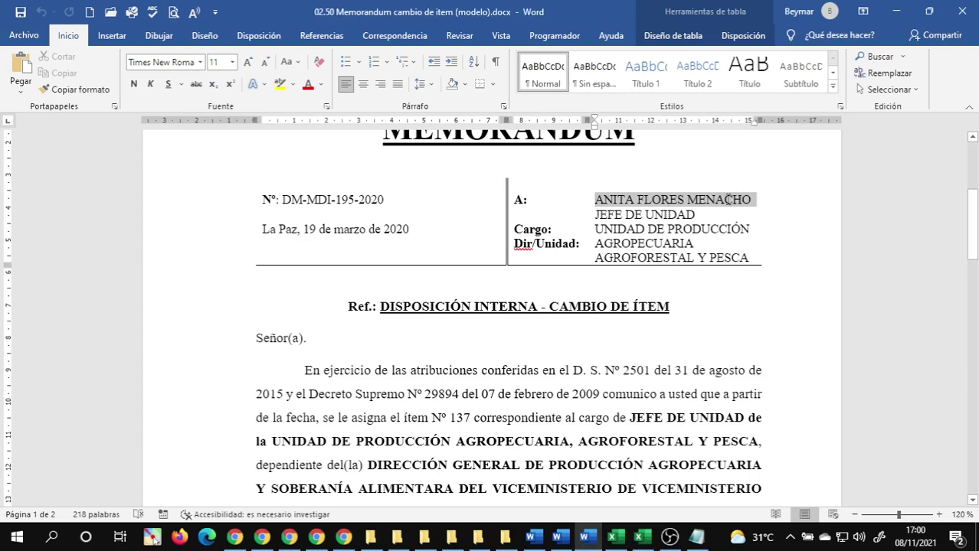
{"action": "left_click_drag", "start_coordinate": [699, 201], "coordinate": [720, 203]}
{"action": "key", "text": "ctrl+c"}
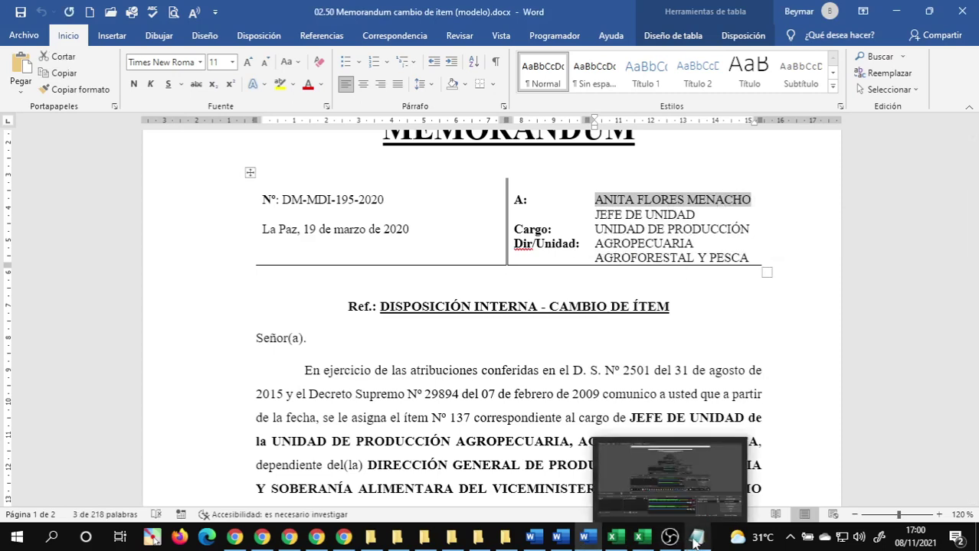
{"action": "left_click", "coordinate": [646, 541]}
{"action": "left_click", "coordinate": [44, 188]}
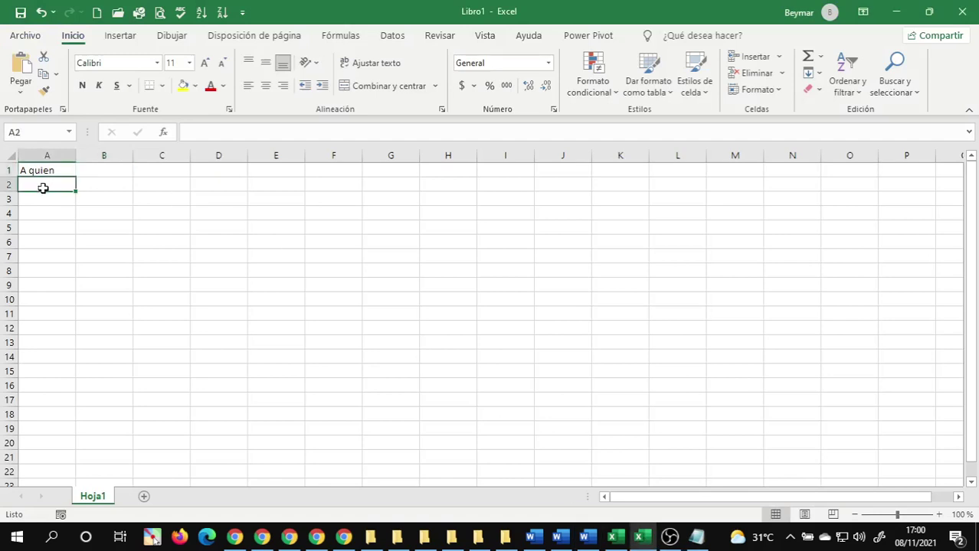
{"action": "double_click", "coordinate": [44, 186]}
{"action": "key", "text": "ctrl+v"}
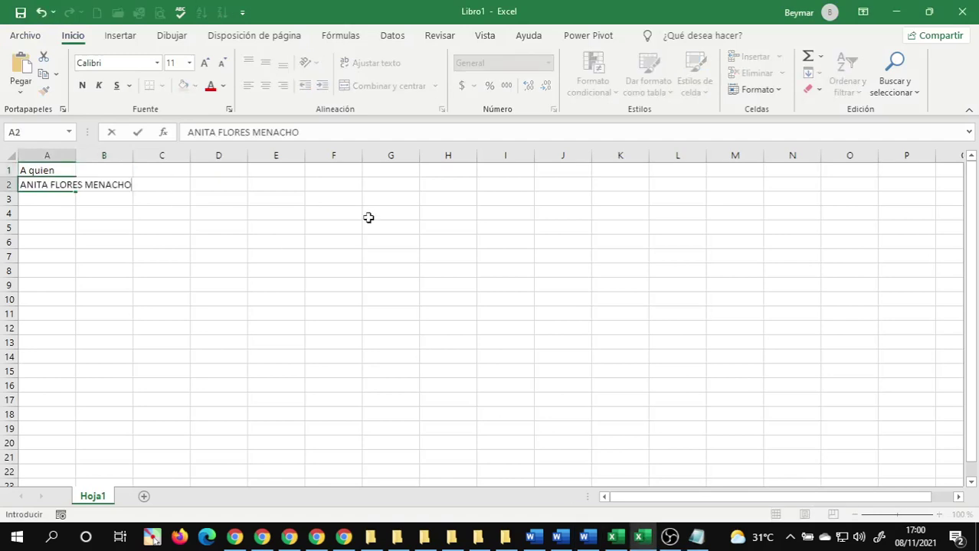
{"action": "key", "text": "Return"}
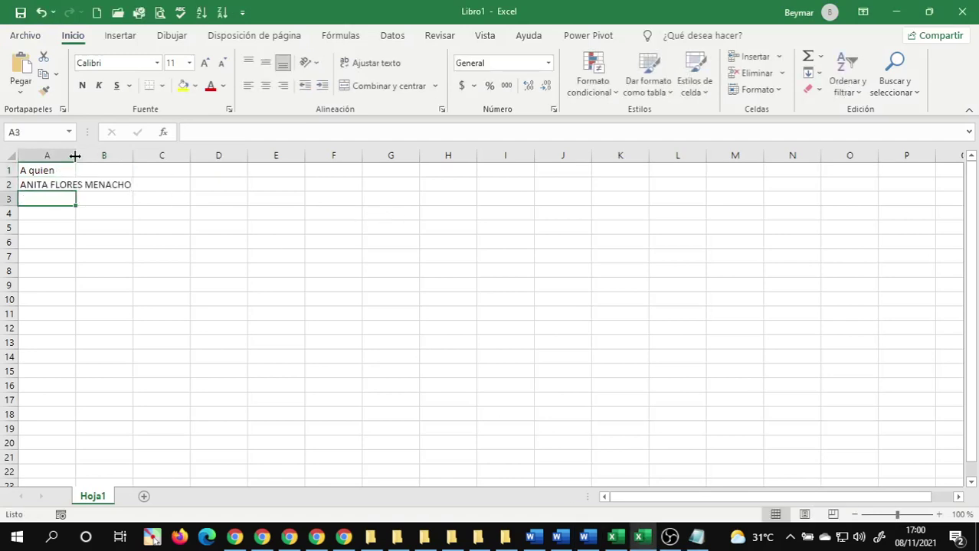
{"action": "double_click", "coordinate": [75, 156]}
- Enter header 'Cargo Actual' in B1, paste JEFE DE UNIDAD from the memo into B2, and autofit column B
{"action": "left_click", "coordinate": [168, 175]}
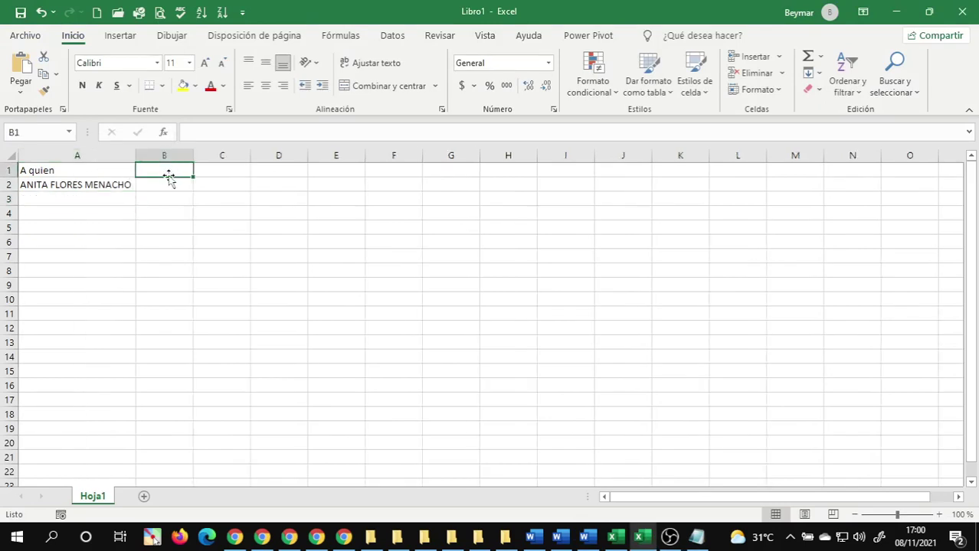
{"action": "type", "text": "Cargo A"}
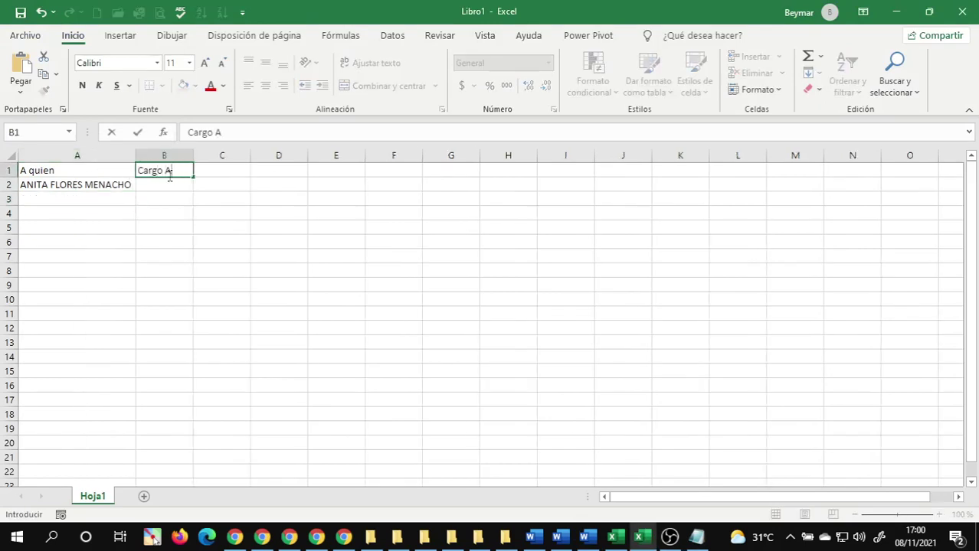
{"action": "type", "text": "ctual"}
{"action": "key", "text": "Return"}
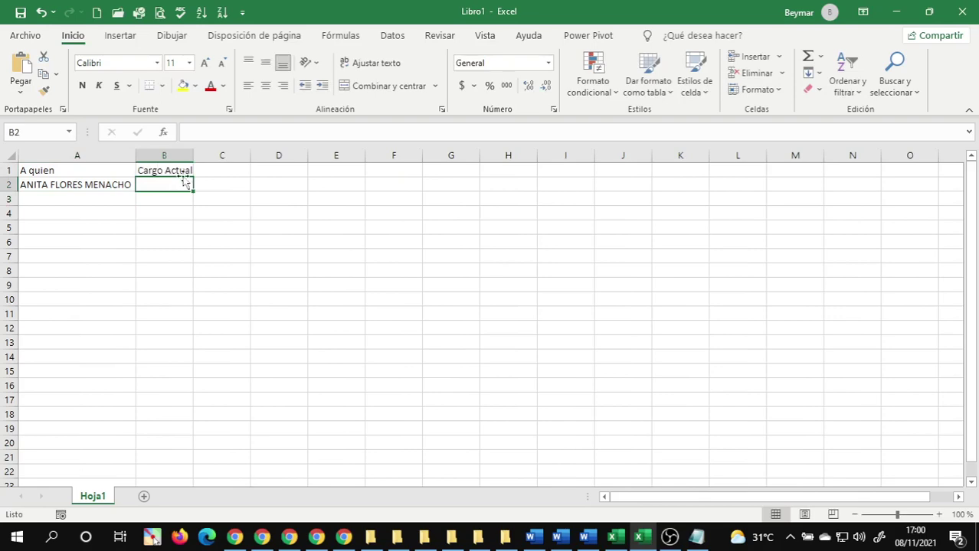
{"action": "left_click", "coordinate": [582, 538]}
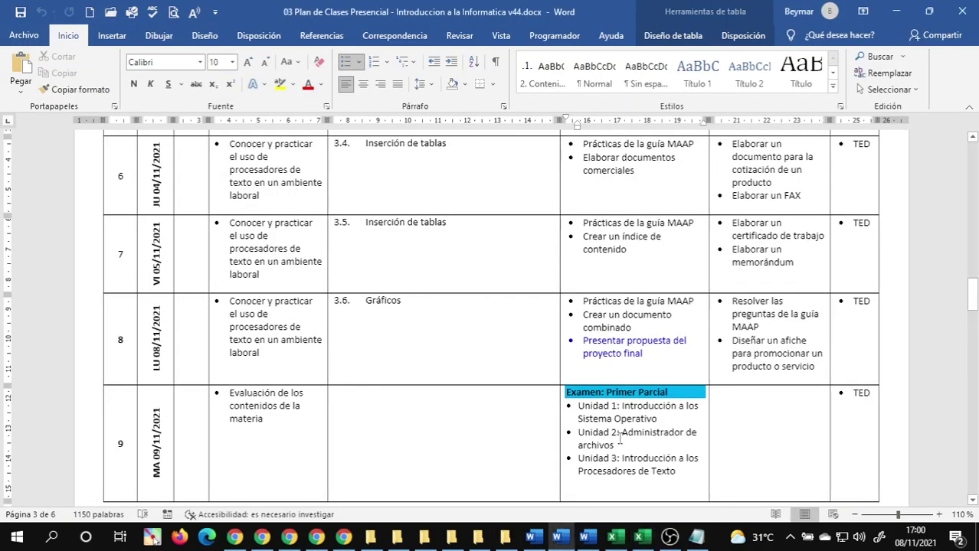
{"action": "mouse_move", "coordinate": [596, 542]}
{"action": "left_click", "coordinate": [716, 476]}
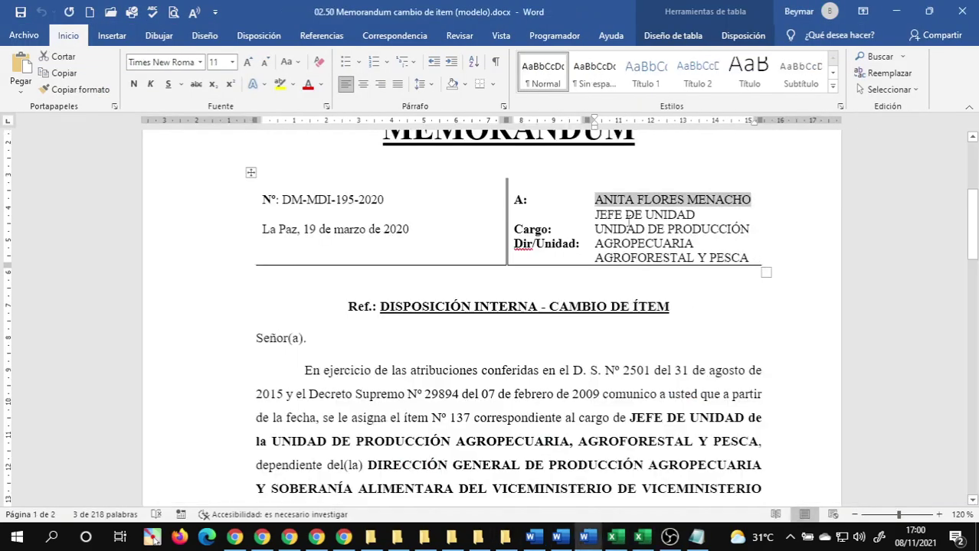
{"action": "left_click_drag", "start_coordinate": [597, 215], "coordinate": [666, 214]}
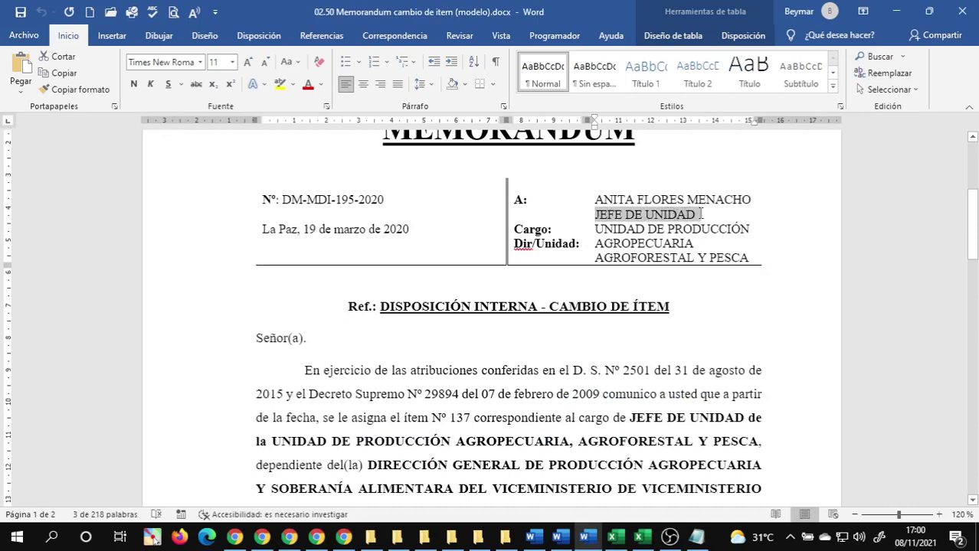
{"action": "left_click_drag", "start_coordinate": [702, 214], "coordinate": [699, 214]}
{"action": "key", "text": "ctrl+c"}
{"action": "left_click", "coordinate": [645, 542]}
{"action": "key", "text": "ctrl+v"}
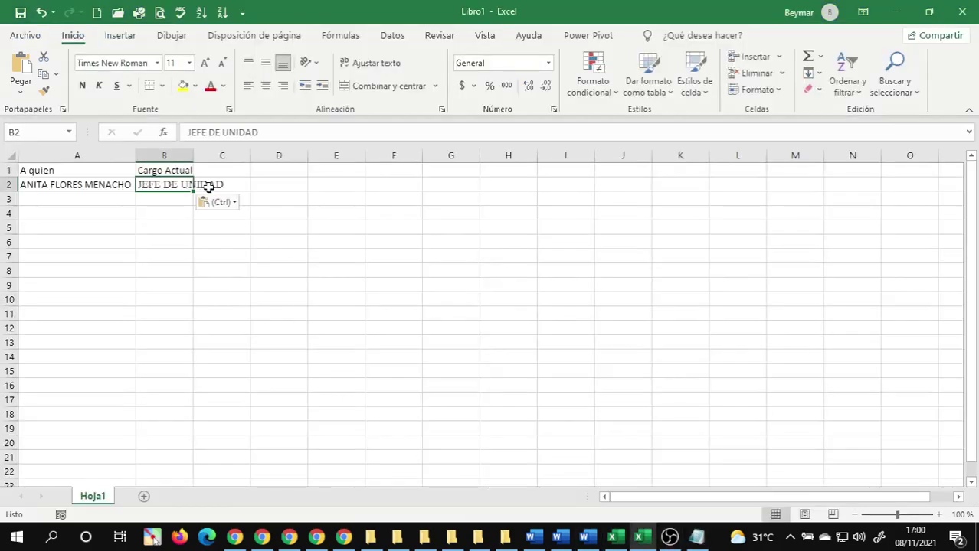
{"action": "left_click", "coordinate": [184, 153]}
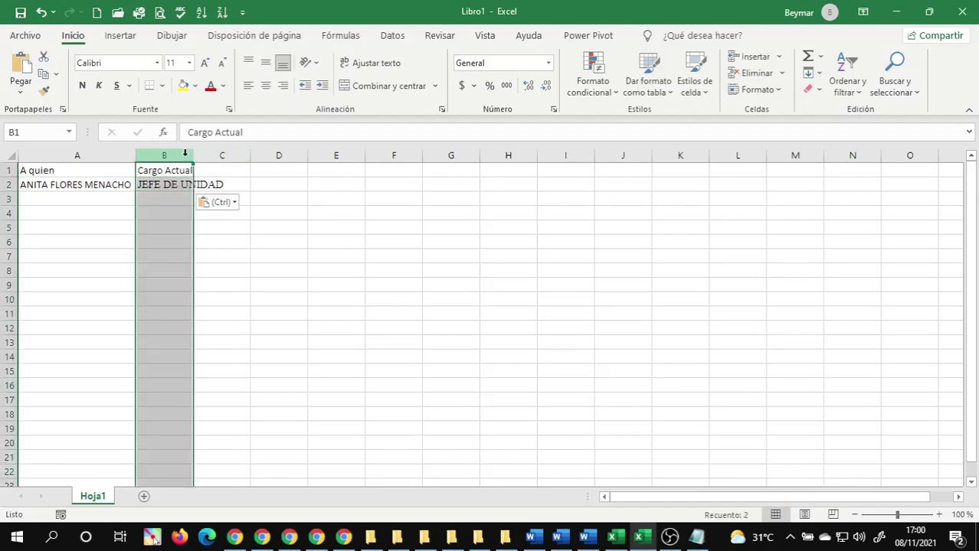
{"action": "double_click", "coordinate": [193, 155]}
{"action": "left_click", "coordinate": [305, 297]}
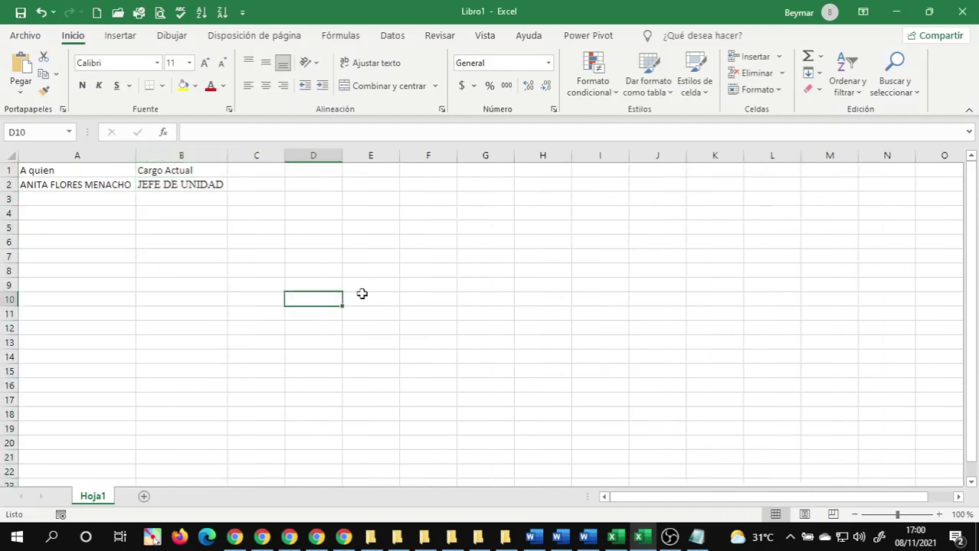
- Return to the 02.50 memorandum in Word
{"action": "left_click", "coordinate": [582, 539]}
{"action": "mouse_move", "coordinate": [587, 540]}
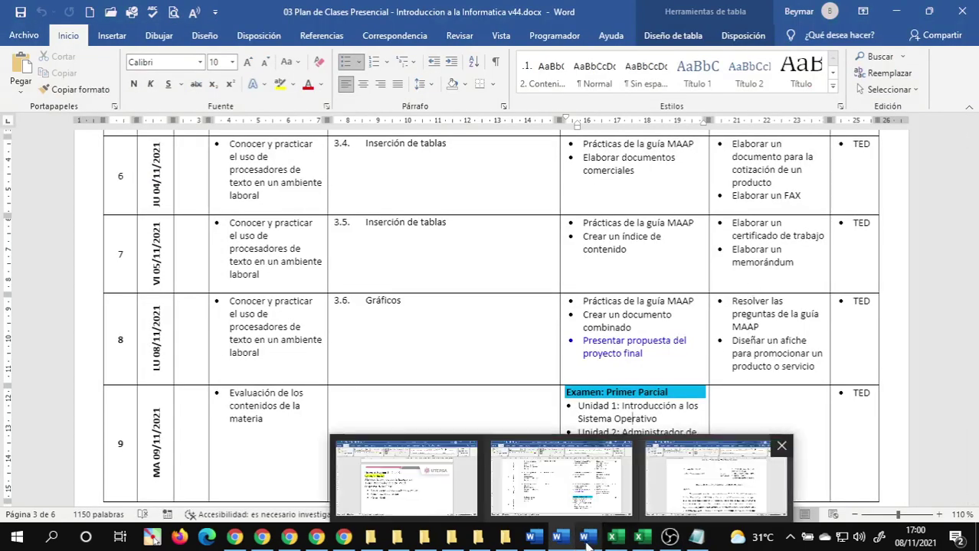
{"action": "left_click", "coordinate": [714, 476]}
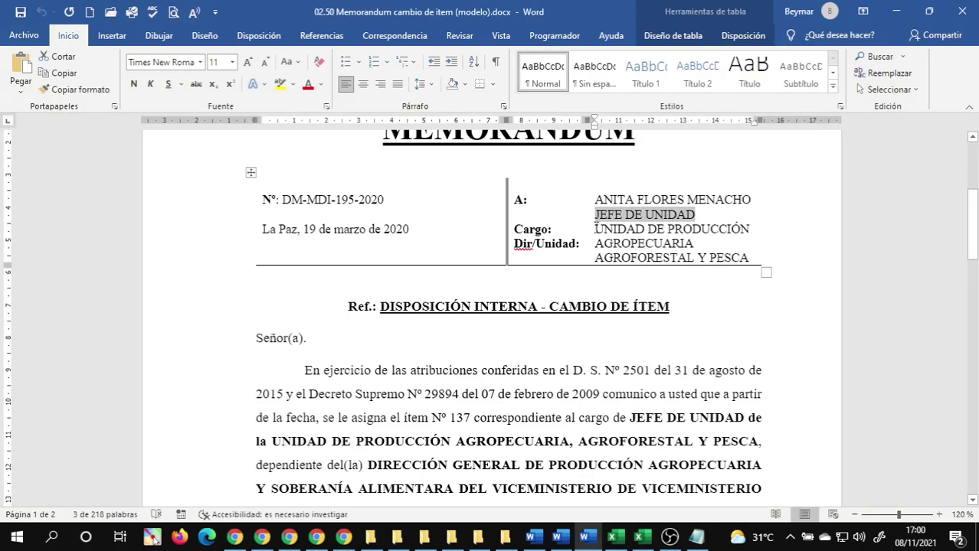
- Examine how the Cargo: label lines up with JEFE DE UNIDAD in the header table
{"action": "left_click", "coordinate": [595, 229]}
{"action": "scroll", "coordinate": [609, 255], "scroll_direction": "down", "scroll_amount": 1}
{"action": "scroll", "coordinate": [657, 251], "scroll_direction": "up", "scroll_amount": 1}
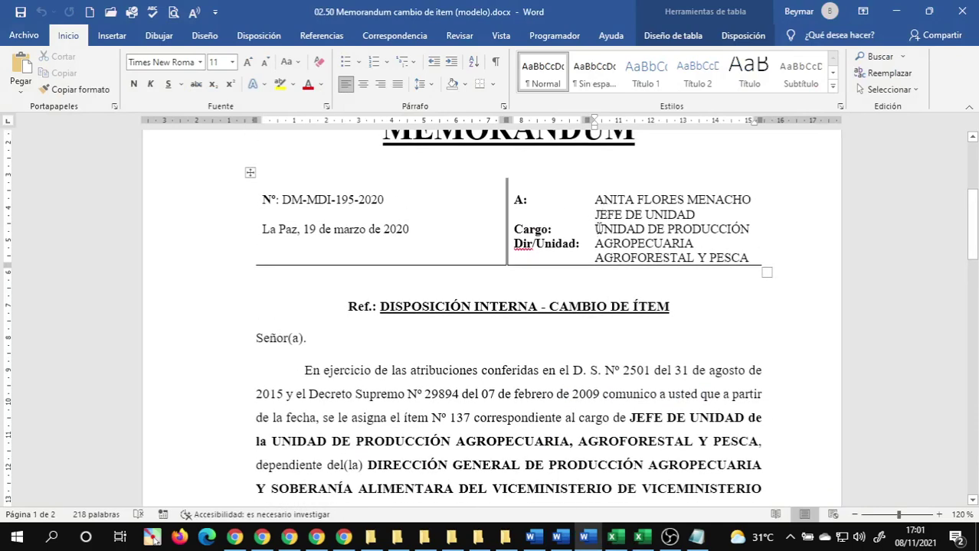
{"action": "double_click", "coordinate": [540, 228]}
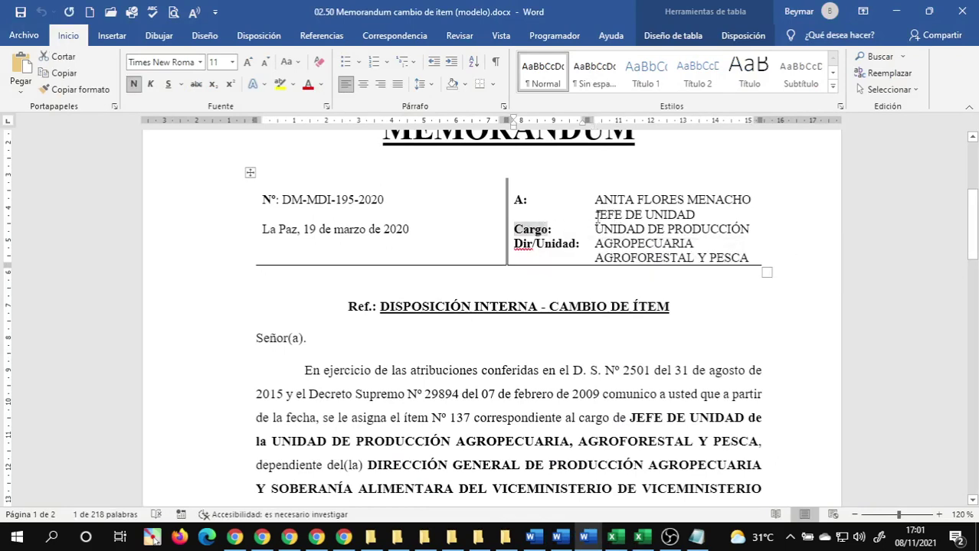
{"action": "left_click", "coordinate": [612, 215]}
{"action": "left_click_drag", "start_coordinate": [596, 215], "coordinate": [750, 230]}
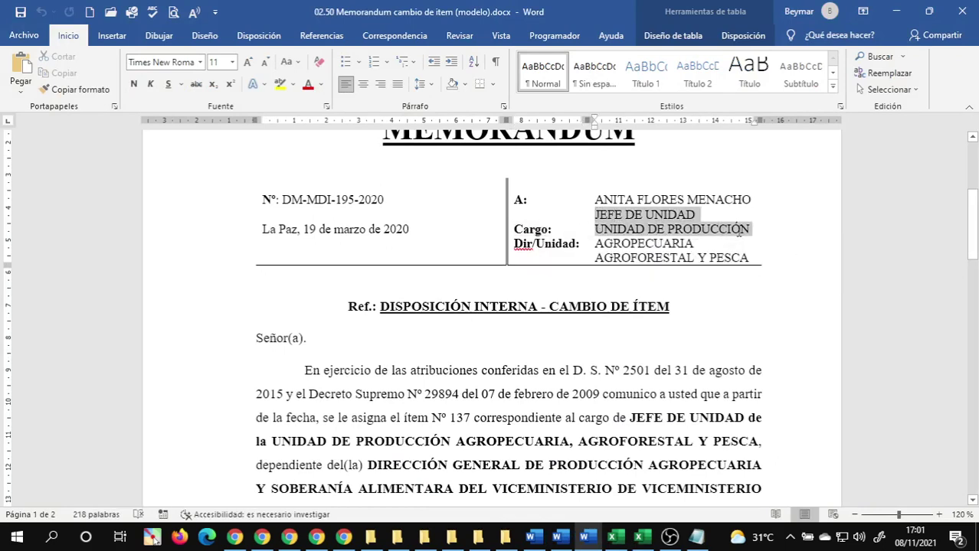
{"action": "double_click", "coordinate": [657, 229]}
{"action": "key", "text": "shift+Tab"}
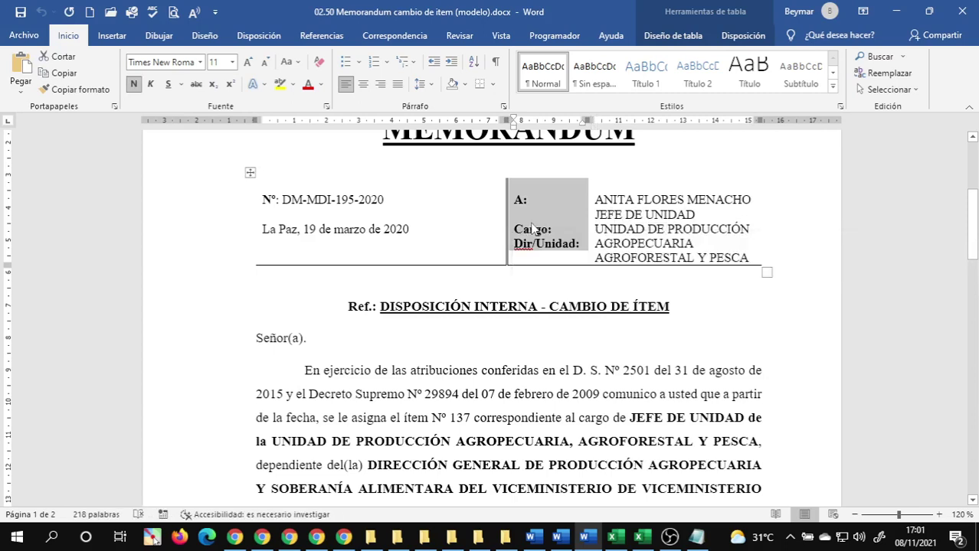
{"action": "key", "text": "Down"}
{"action": "key", "text": "End"}
{"action": "left_click", "coordinate": [606, 221]}
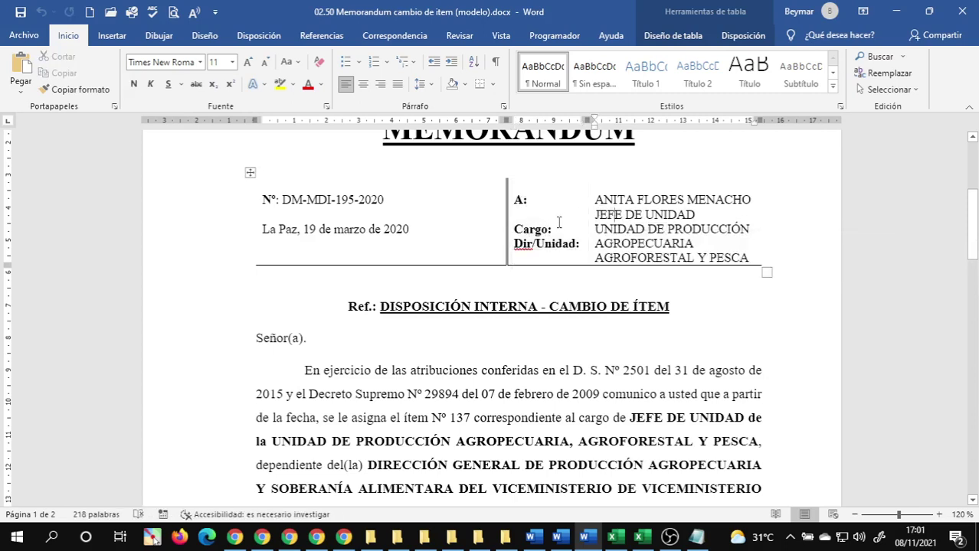
{"action": "left_click", "coordinate": [562, 231]}
{"action": "left_click", "coordinate": [596, 215]}
{"action": "left_click", "coordinate": [545, 221]}
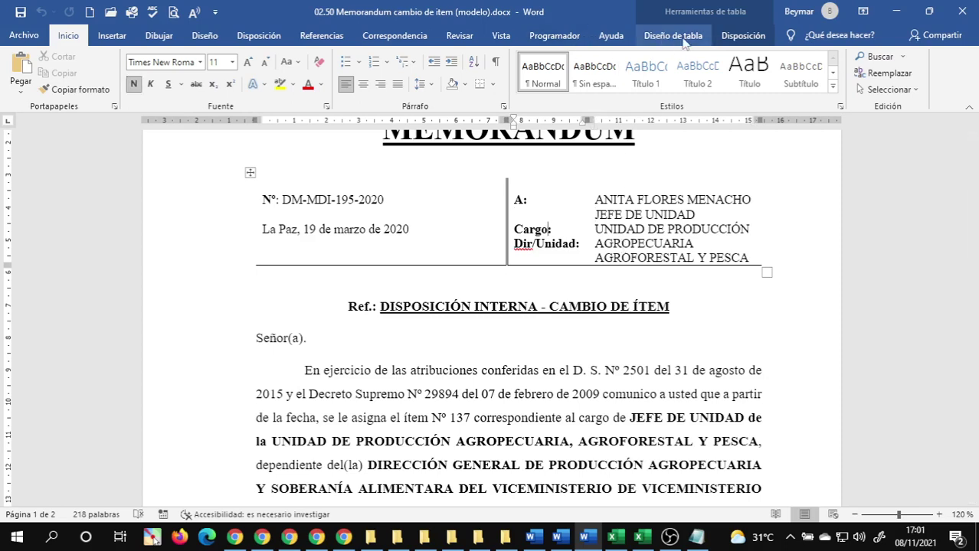
- Try vertically centring the label cell, then undo it
{"action": "left_click", "coordinate": [740, 35]}
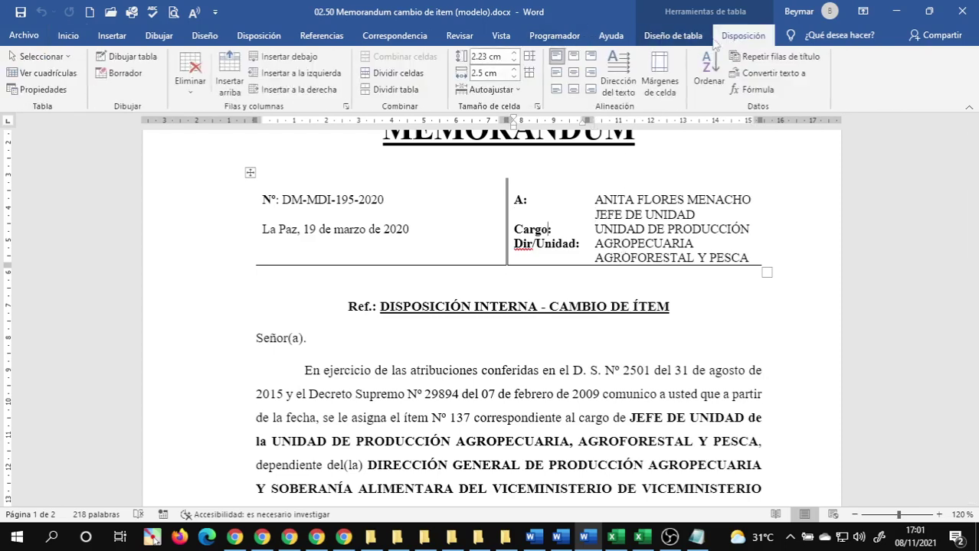
{"action": "left_click", "coordinate": [558, 73]}
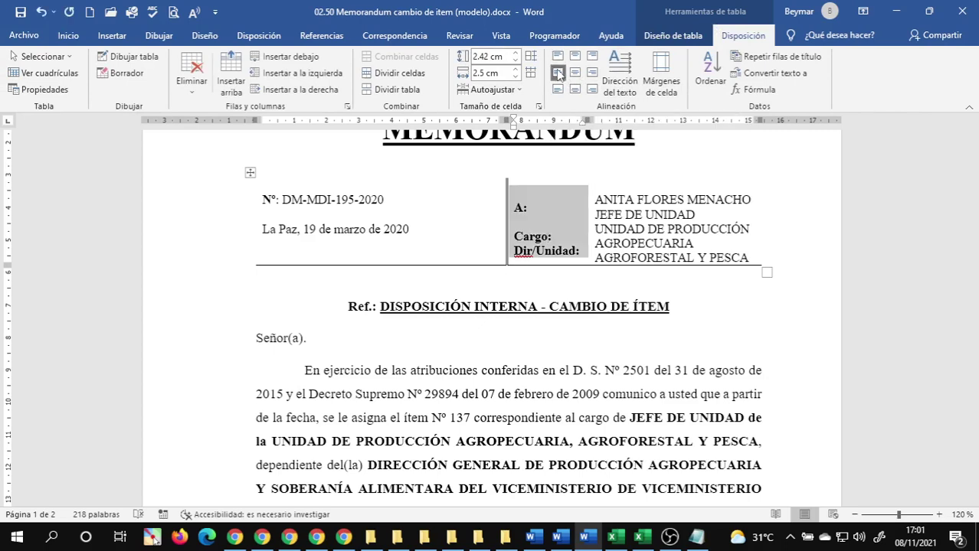
{"action": "key", "text": "ctrl+z"}
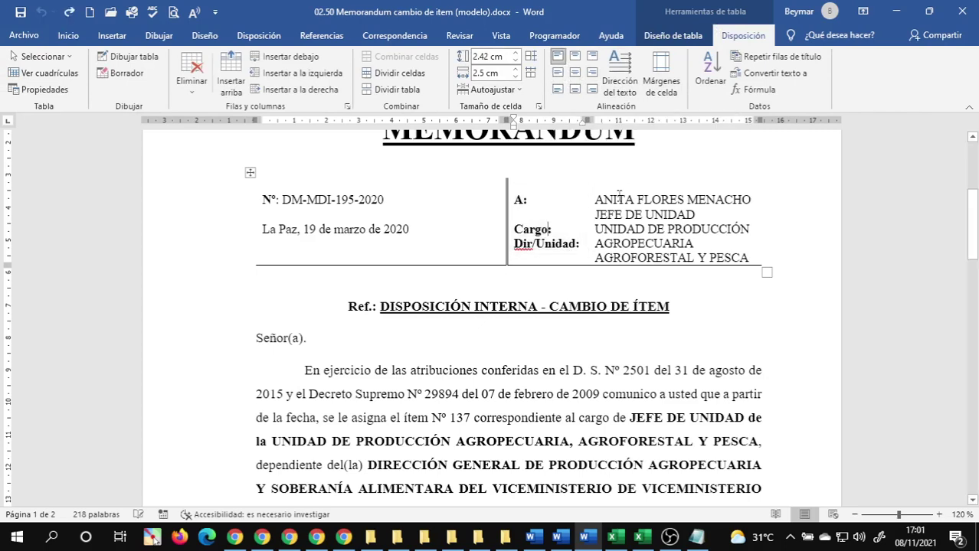
- Delete the blank line under A:, add one above Dir/Unidad:, and save the memo
{"action": "left_click", "coordinate": [528, 209]}
{"action": "key", "text": "Delete"}
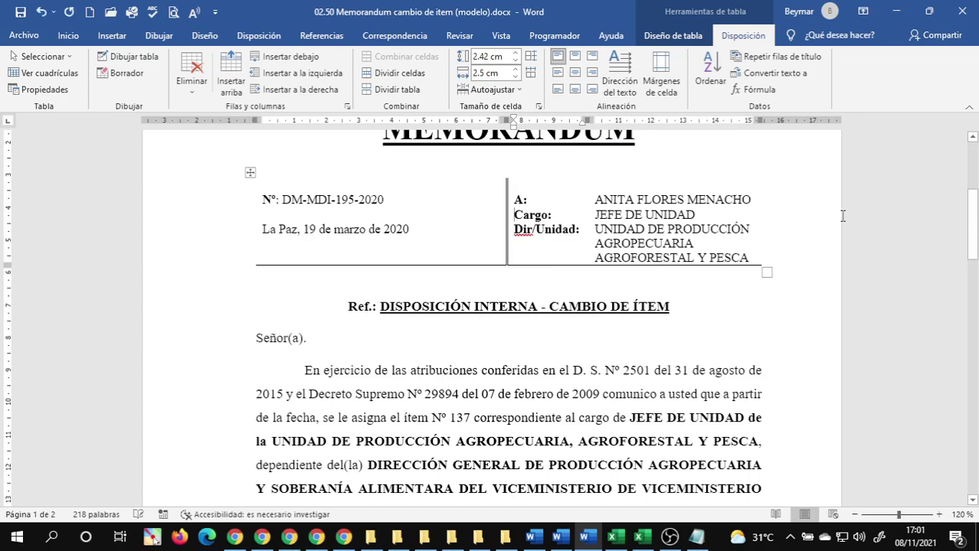
{"action": "key", "text": "Return"}
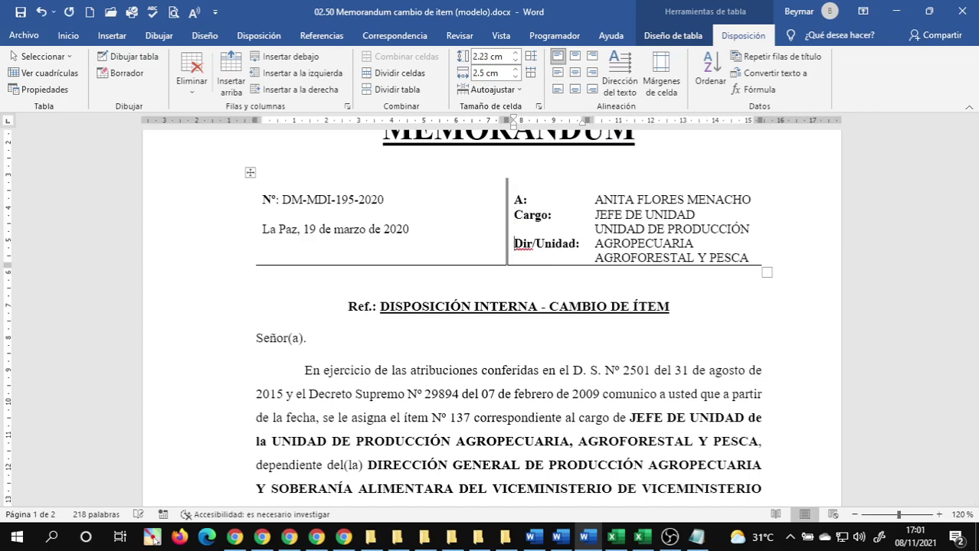
{"action": "left_click", "coordinate": [545, 227]}
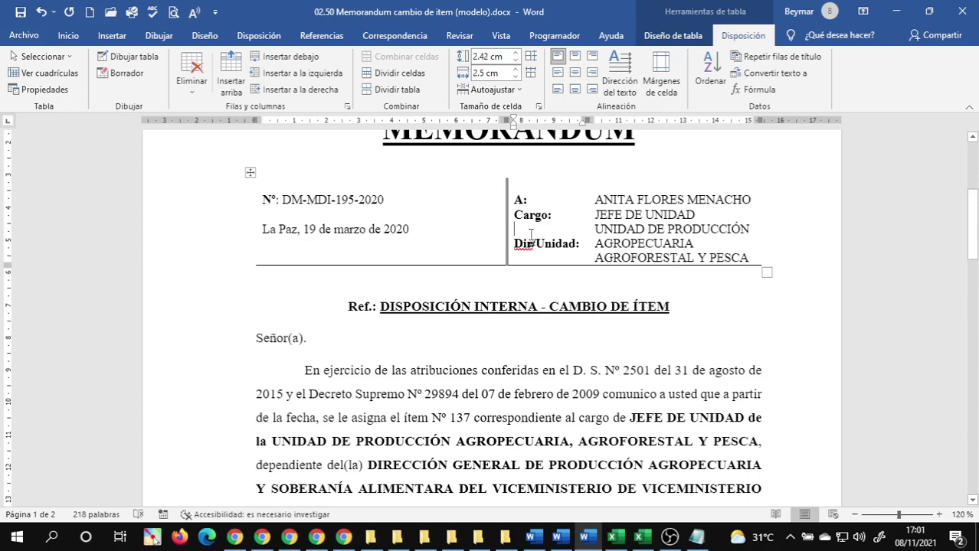
{"action": "left_click", "coordinate": [19, 12]}
- Copy the JEFE DE UNIDAD and UNIDAD DE PRODUCCIÓN lines from the header
{"action": "left_click", "coordinate": [601, 215]}
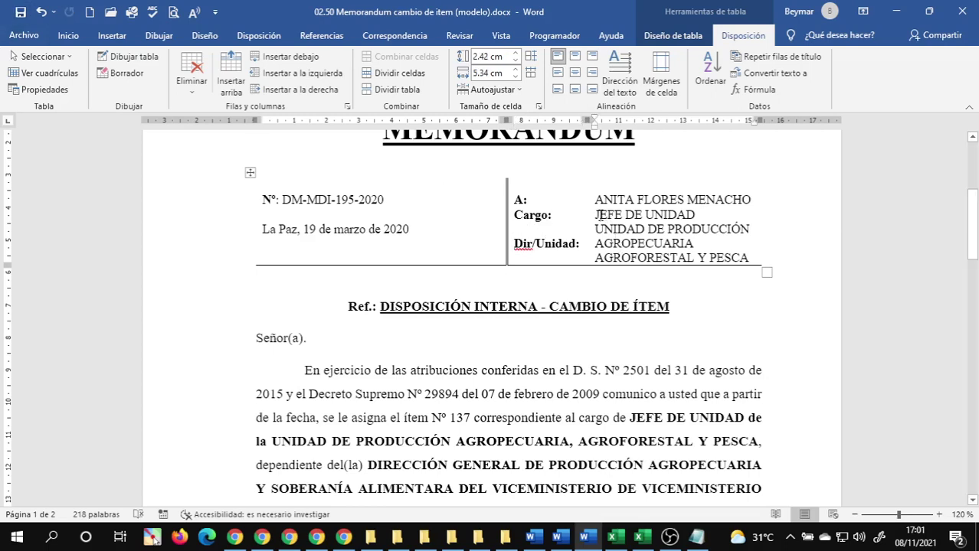
{"action": "left_click_drag", "start_coordinate": [601, 215], "coordinate": [751, 226]}
{"action": "key", "text": "ctrl+c"}
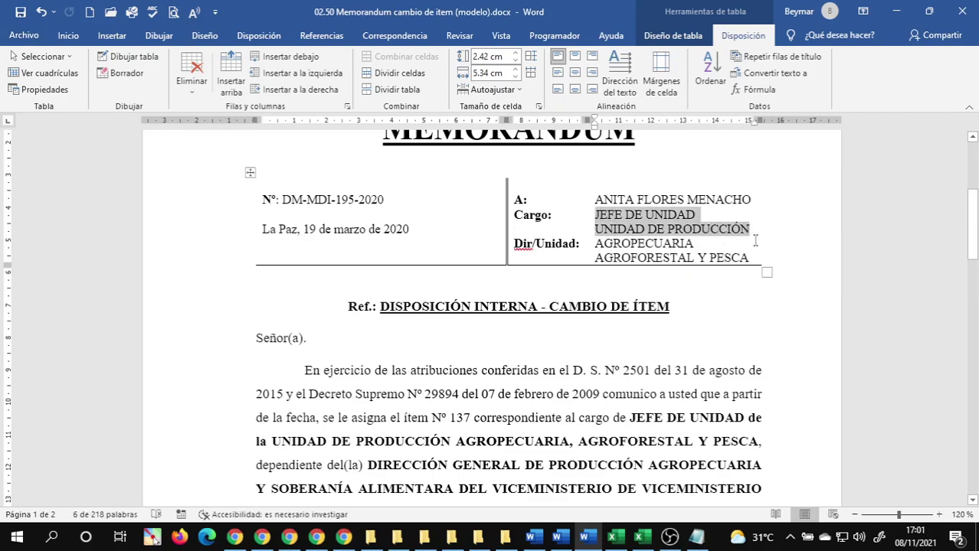
{"action": "left_click", "coordinate": [670, 243]}
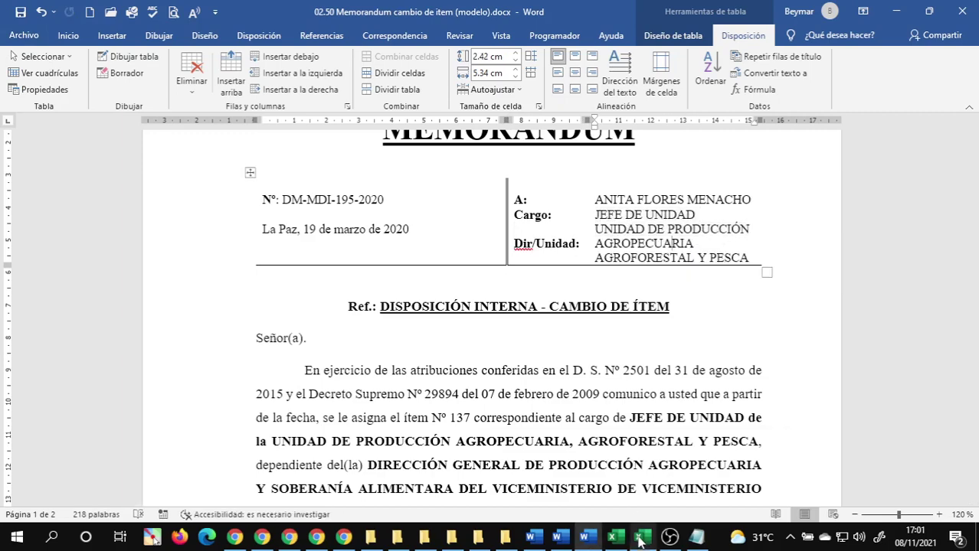
- Paste the two copied job-title lines into Excel starting at B2
{"action": "mouse_move", "coordinate": [640, 536]}
{"action": "left_click", "coordinate": [687, 460]}
{"action": "left_click", "coordinate": [179, 185]}
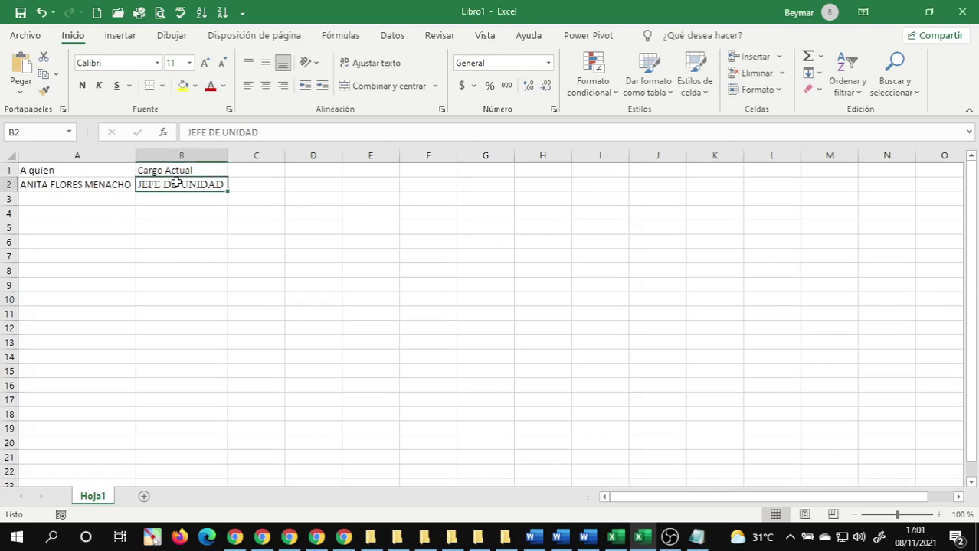
{"action": "key", "text": "ctrl+v"}
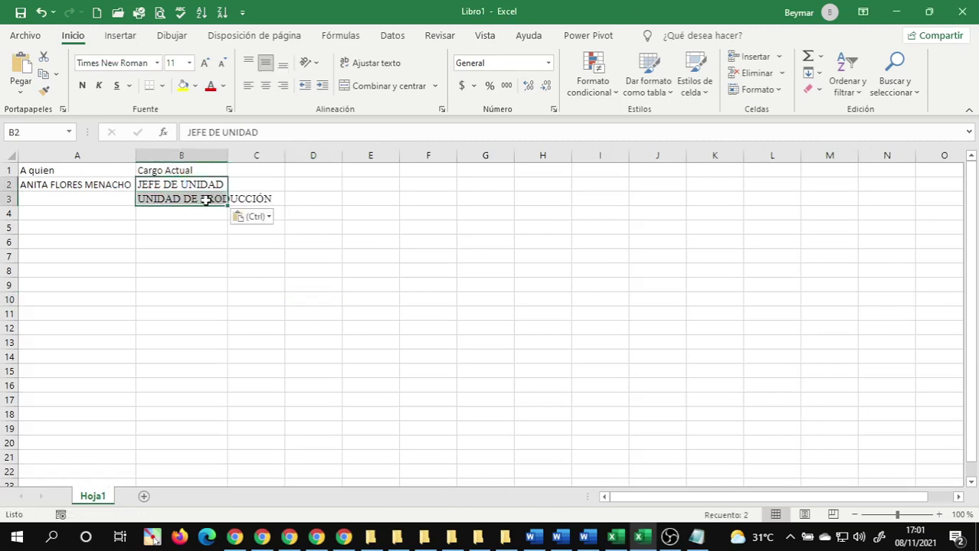
{"action": "left_click", "coordinate": [206, 187]}
- Move UNIDAD DE PRODUCCIÓN from B3 to the end of B2, leaving B3 empty
{"action": "left_click", "coordinate": [202, 198]}
{"action": "left_click_drag", "start_coordinate": [299, 133], "coordinate": [164, 145]}
{"action": "key", "text": "ctrl+c"}
{"action": "key", "text": "Delete"}
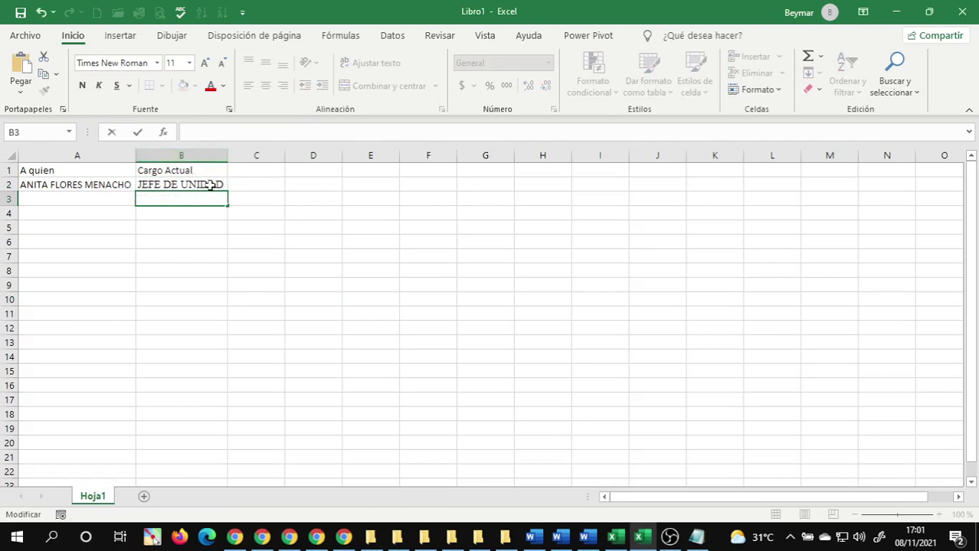
{"action": "double_click", "coordinate": [219, 185]}
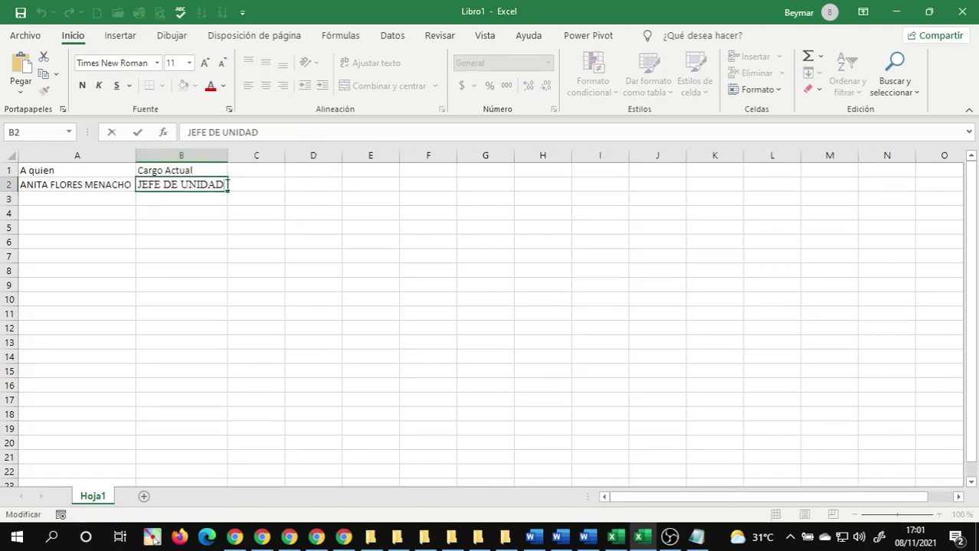
{"action": "key", "text": "ctrl+v"}
{"action": "key", "text": "Return"}
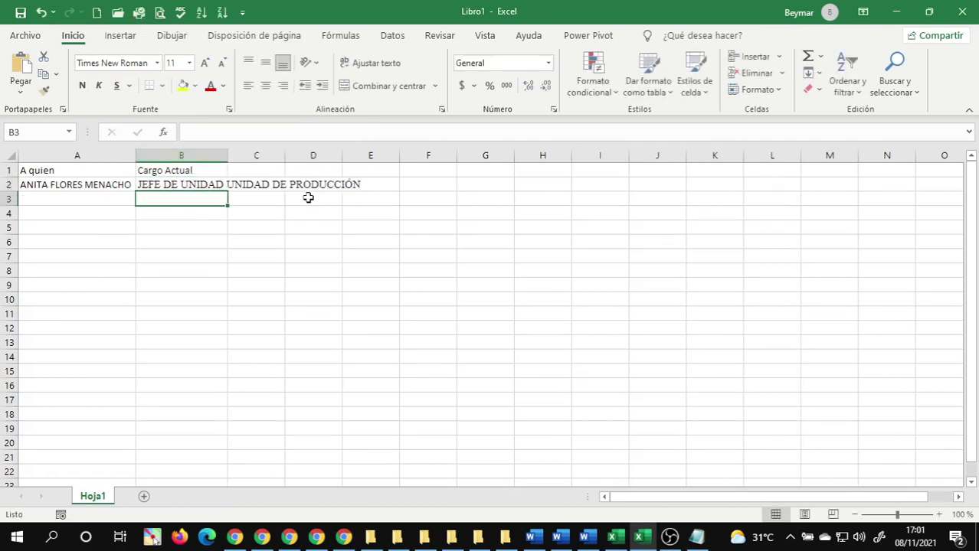
{"action": "mouse_move", "coordinate": [556, 537]}
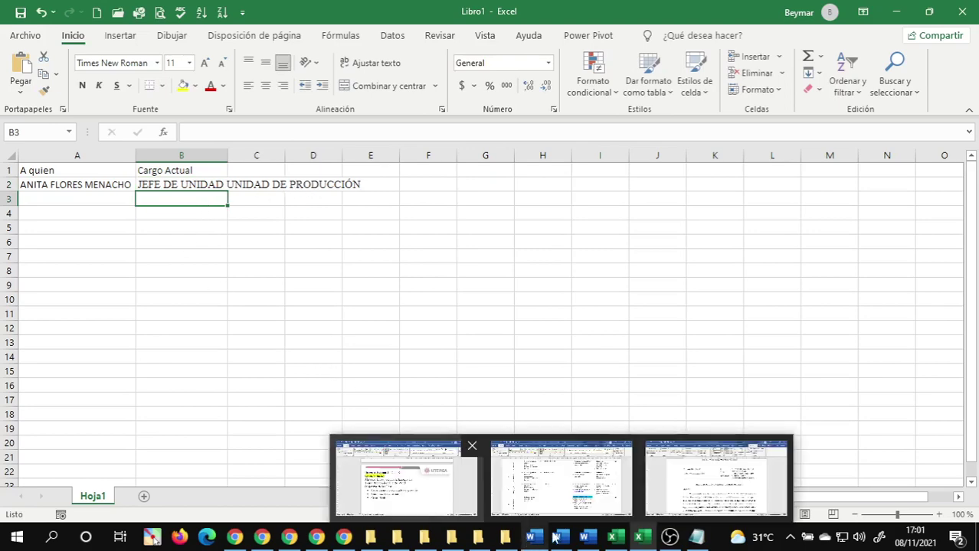
{"action": "left_click", "coordinate": [690, 479]}
- In the memo header, join UNIDAD DE PRODUCCIÓN onto the Cargo line and delete the repeated UNIDAD
{"action": "key", "text": "alt+Tab"}
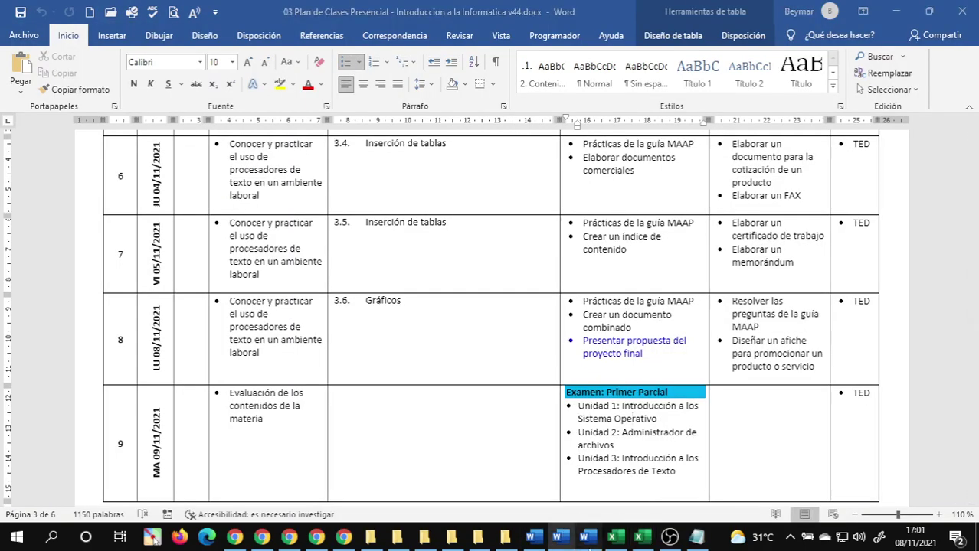
{"action": "double_click", "coordinate": [653, 247]}
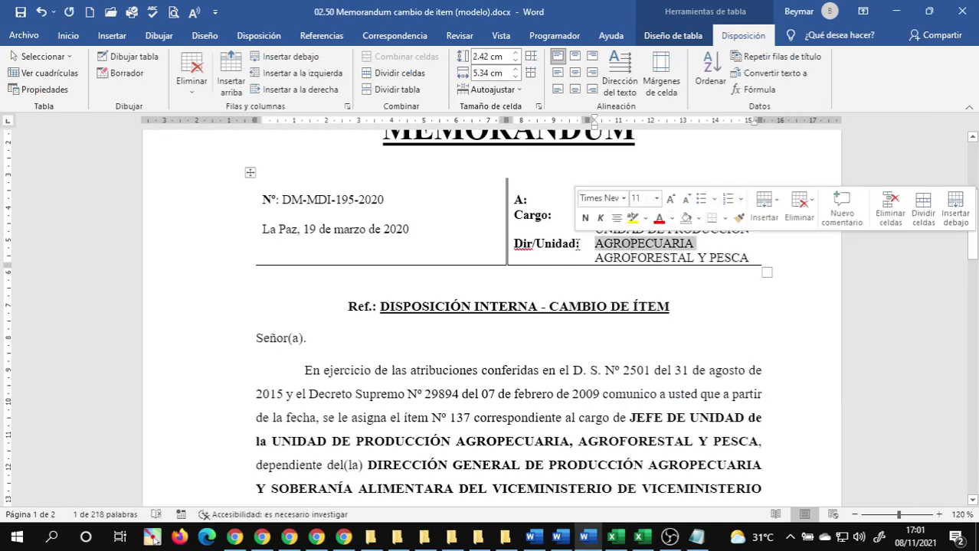
{"action": "left_click", "coordinate": [638, 258]}
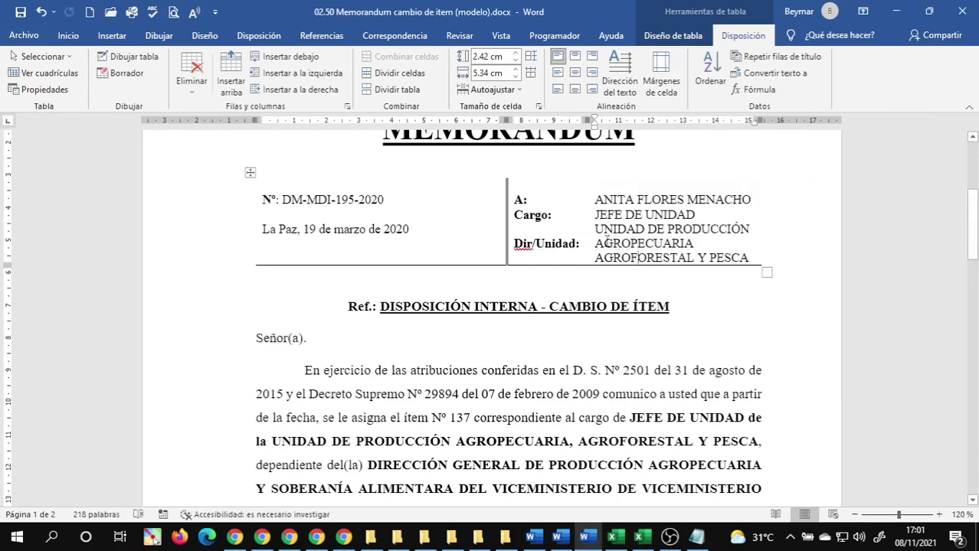
{"action": "left_click_drag", "start_coordinate": [596, 243], "coordinate": [613, 258]}
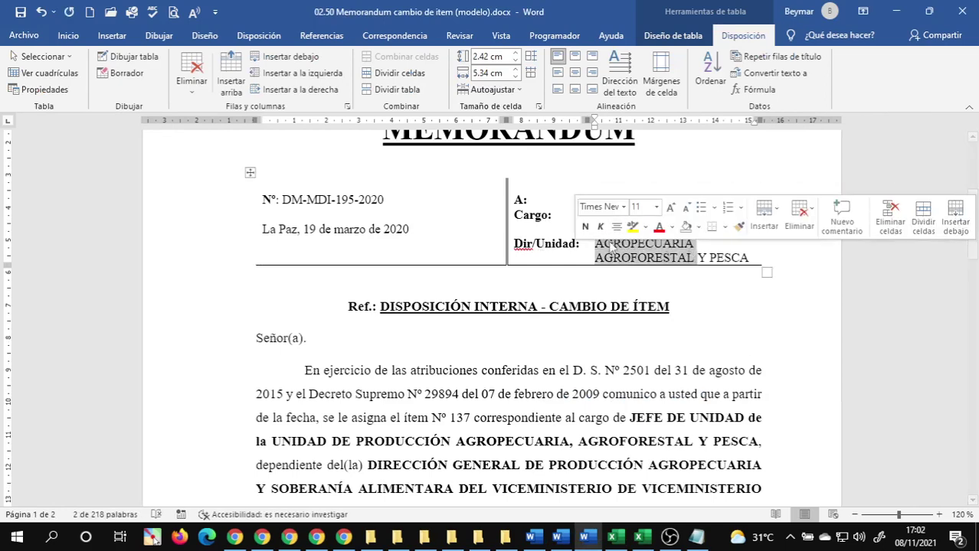
{"action": "left_click", "coordinate": [697, 215]}
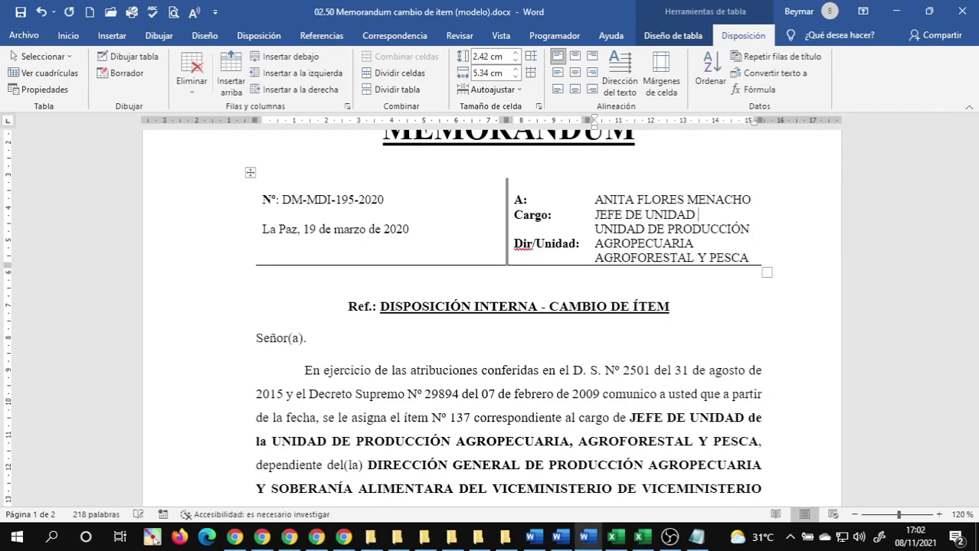
{"action": "key", "text": "Delete"}
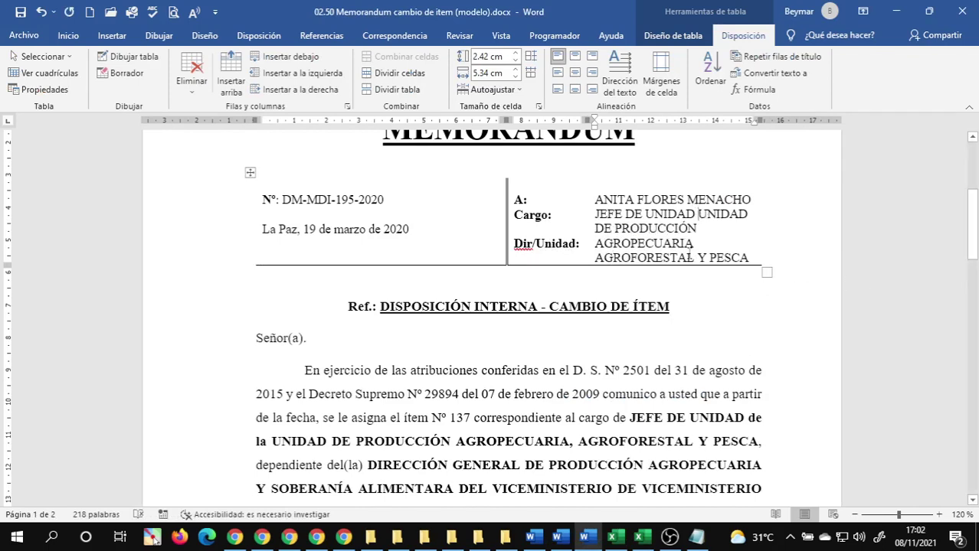
{"action": "triple_click", "coordinate": [656, 223]}
{"action": "left_click", "coordinate": [645, 214]}
{"action": "left_click", "coordinate": [699, 215]}
{"action": "key", "text": "ctrl+Delete"}
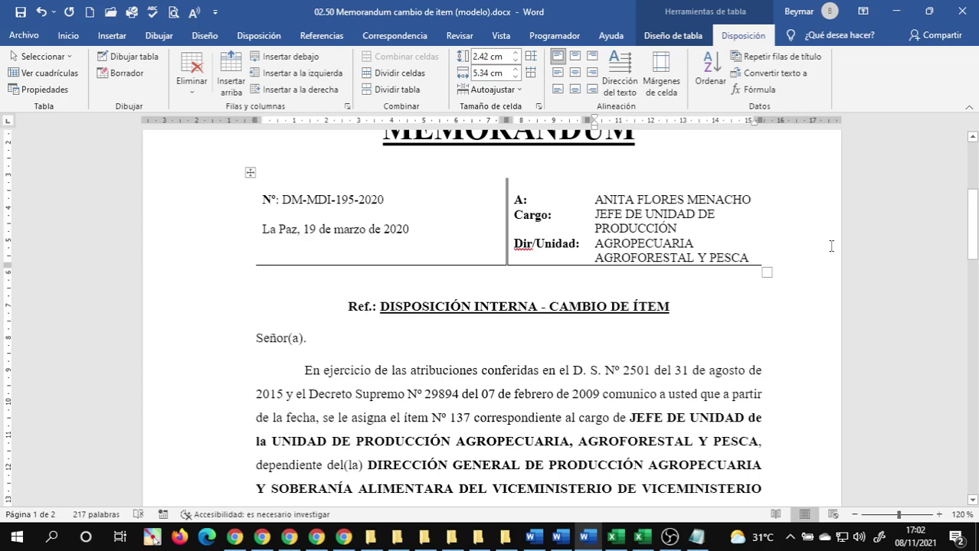
{"action": "left_click_drag", "start_coordinate": [637, 215], "coordinate": [628, 196]}
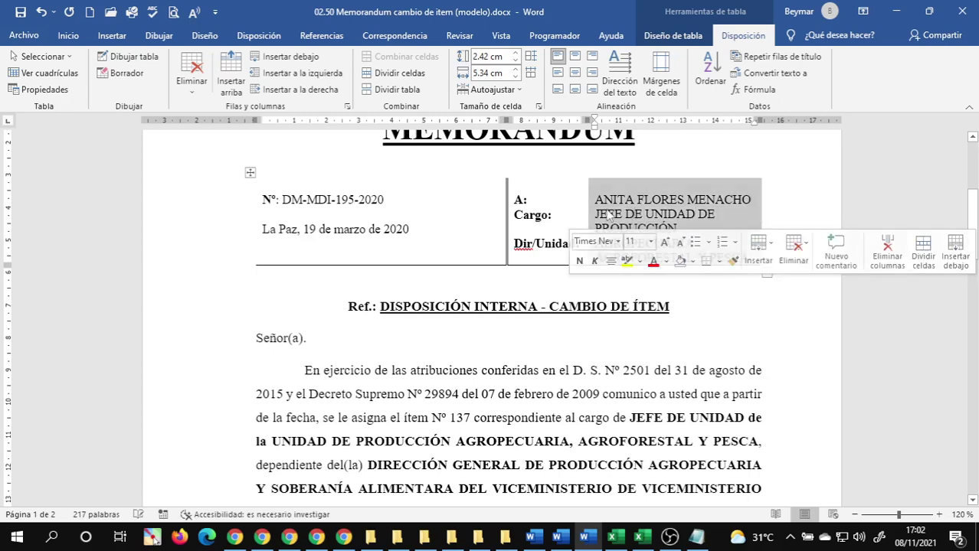
{"action": "left_click", "coordinate": [603, 215]}
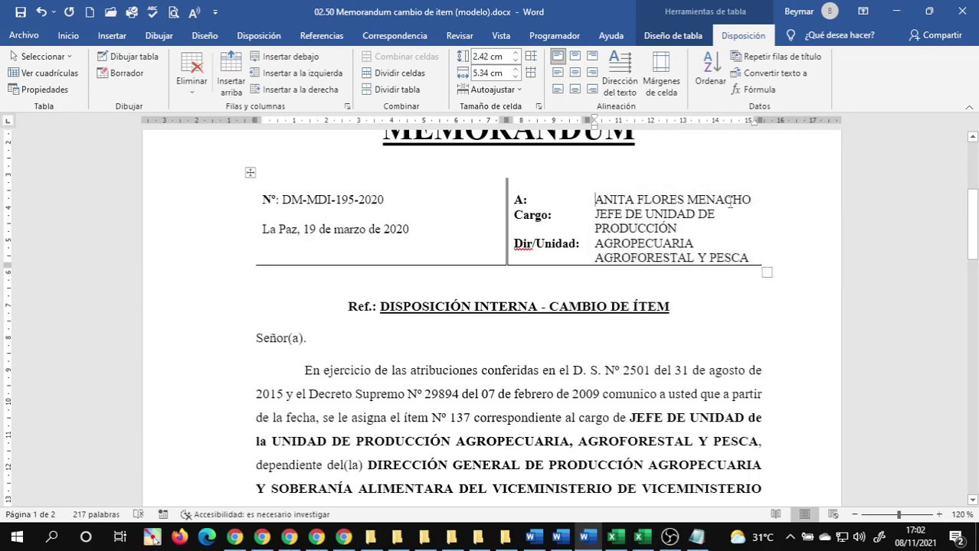
- Select the Dir/Unidad entry AGROPECUARIA AGROFORESTAL Y PESCA for copying
{"action": "left_click", "coordinate": [756, 198]}
{"action": "key", "text": "Return"}
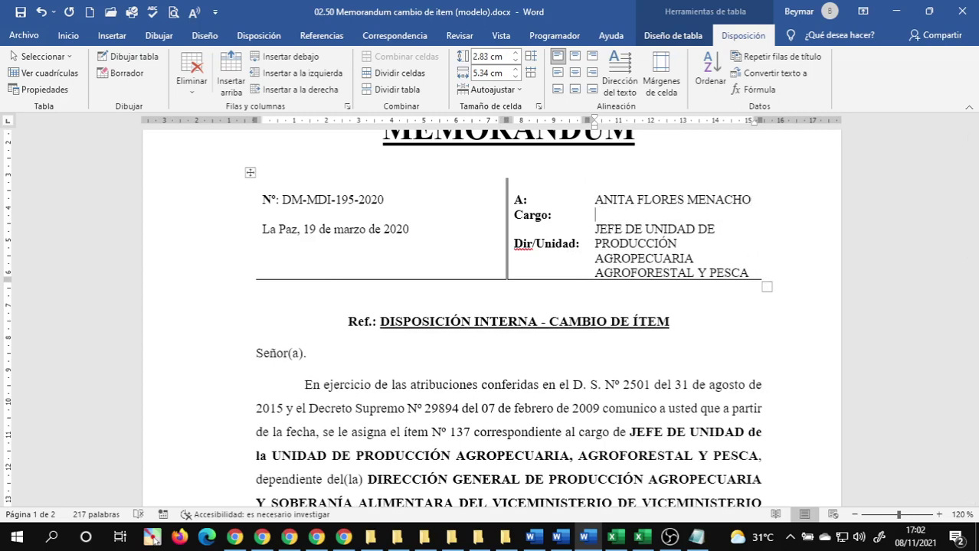
{"action": "key", "text": "BackSpace"}
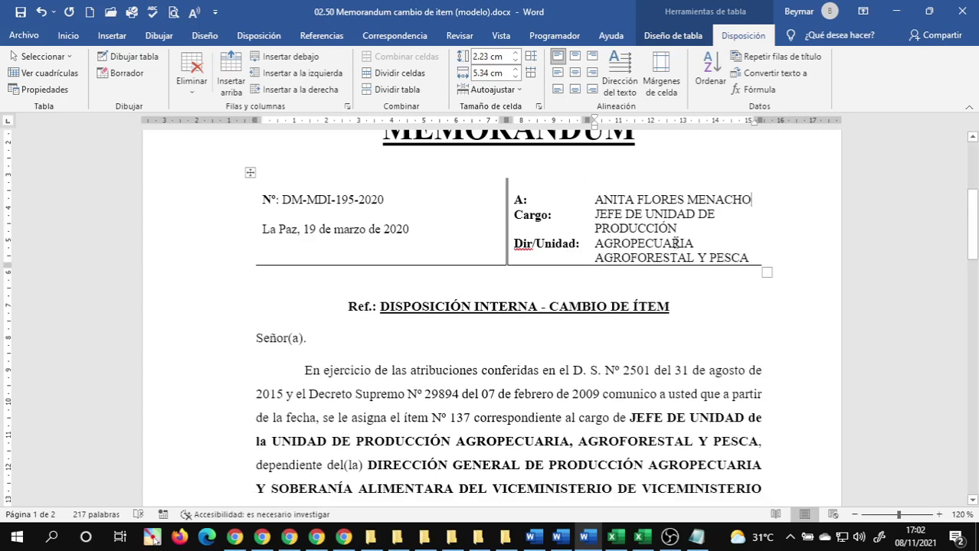
{"action": "left_click", "coordinate": [696, 244]}
{"action": "left_click_drag", "start_coordinate": [596, 244], "coordinate": [730, 258]}
{"action": "key", "text": "ctrl+c"}
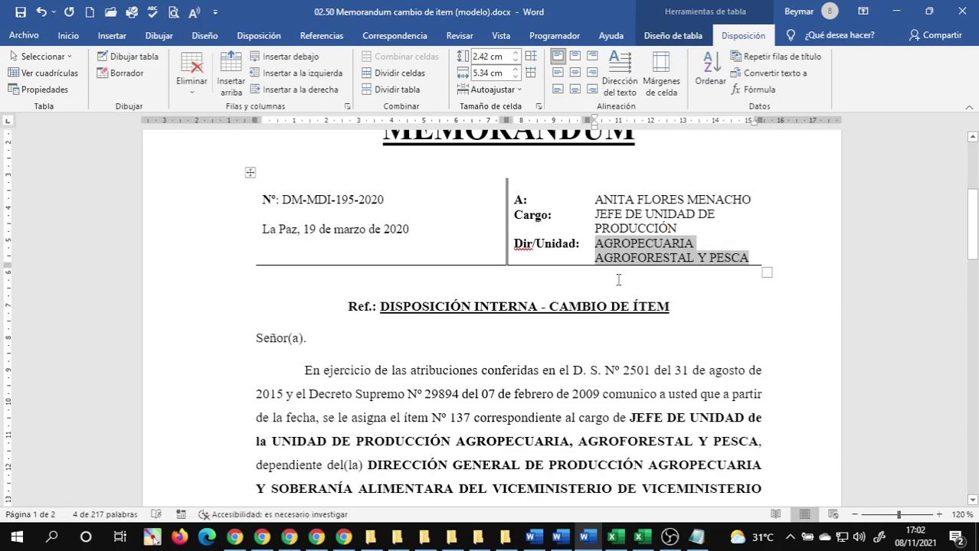
{"action": "left_click", "coordinate": [604, 259]}
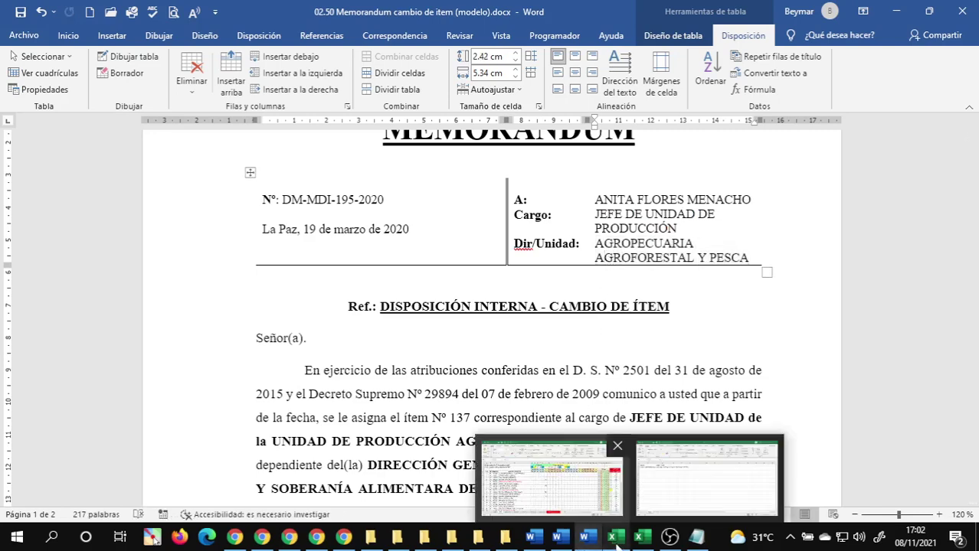
{"action": "left_click", "coordinate": [641, 540]}
- Put heading 'Dirección Unidad' in C1, paste AGROPECUARIA AGROFORESTAL Y PESCA into C2, autofit columns B and C
{"action": "left_click", "coordinate": [257, 175]}
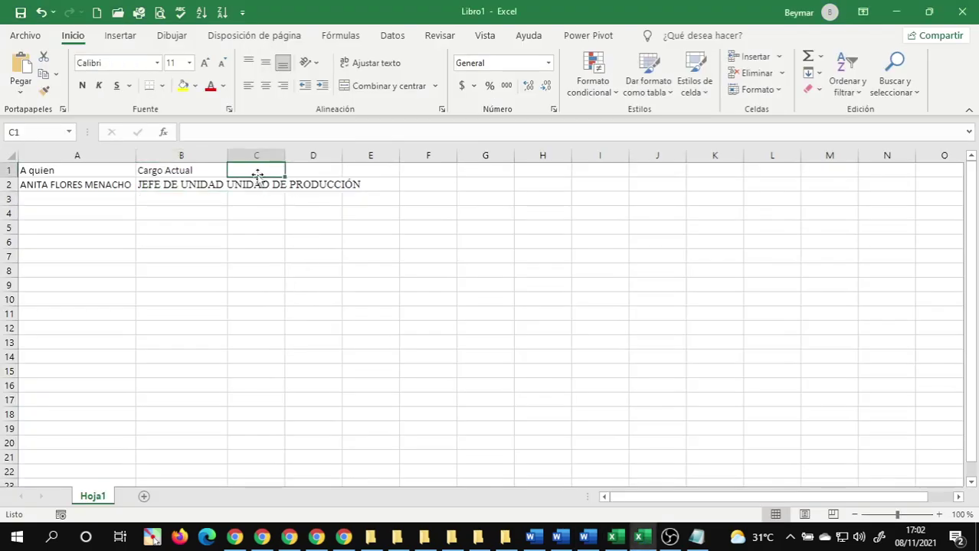
{"action": "type", "text": "Di"}
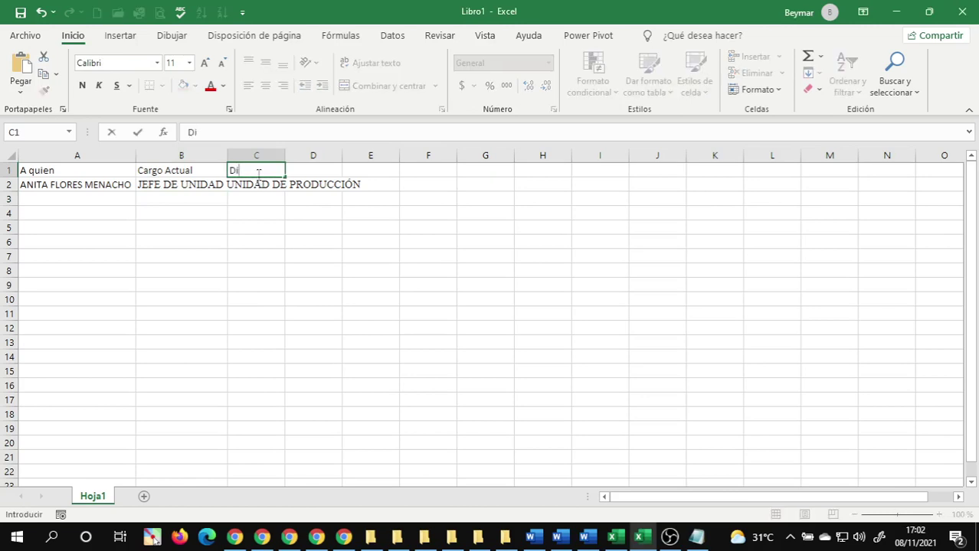
{"action": "type", "text": "rección Unidad"}
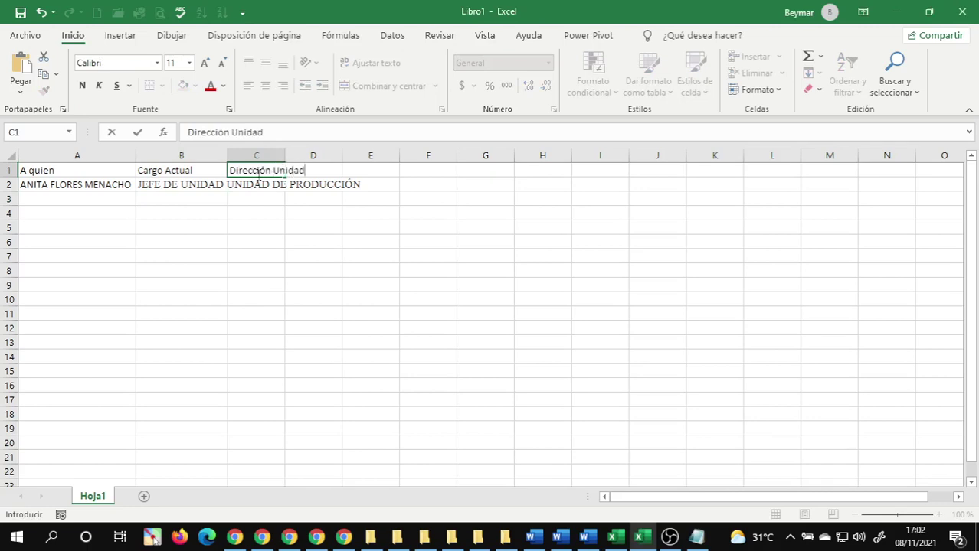
{"action": "key", "text": "Return"}
{"action": "key", "text": "ctrl+v"}
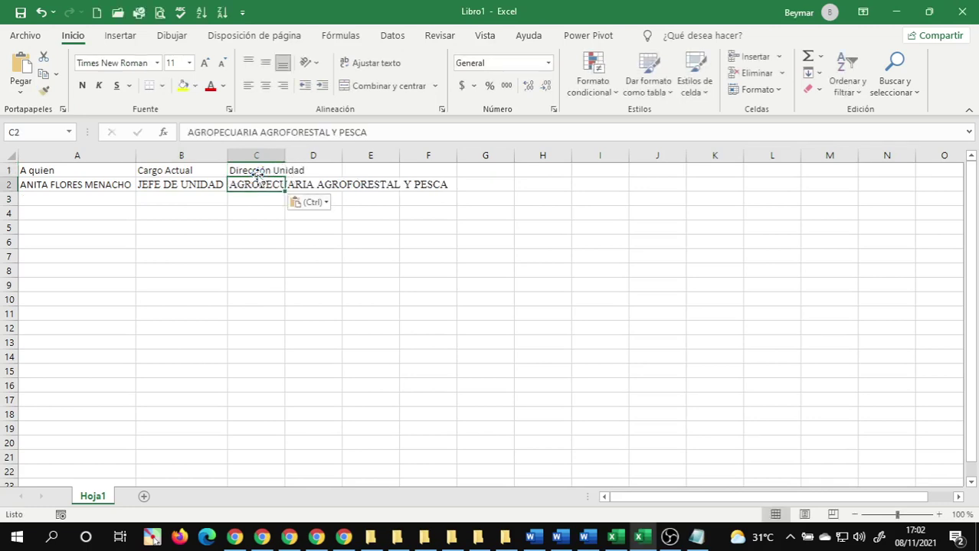
{"action": "double_click", "coordinate": [228, 156]}
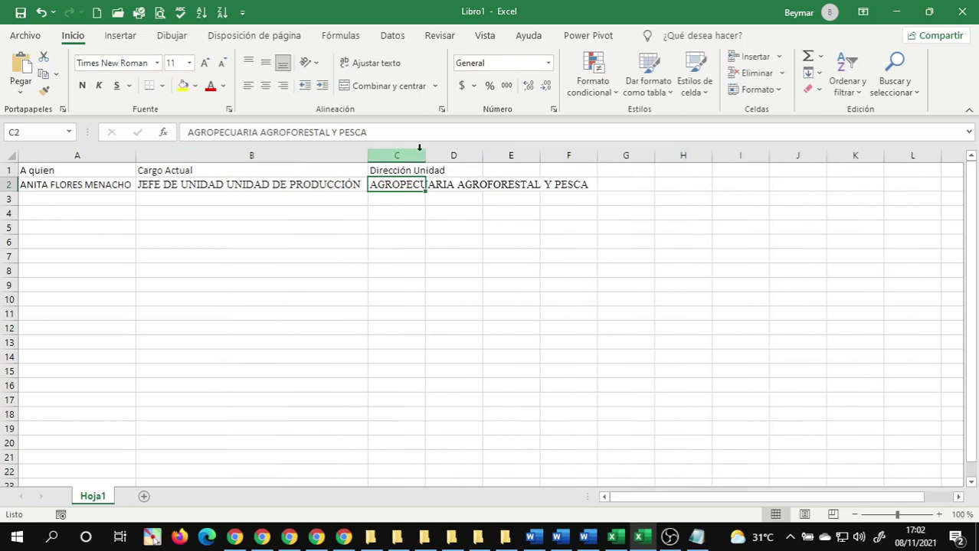
{"action": "double_click", "coordinate": [425, 156]}
{"action": "left_click", "coordinate": [496, 264]}
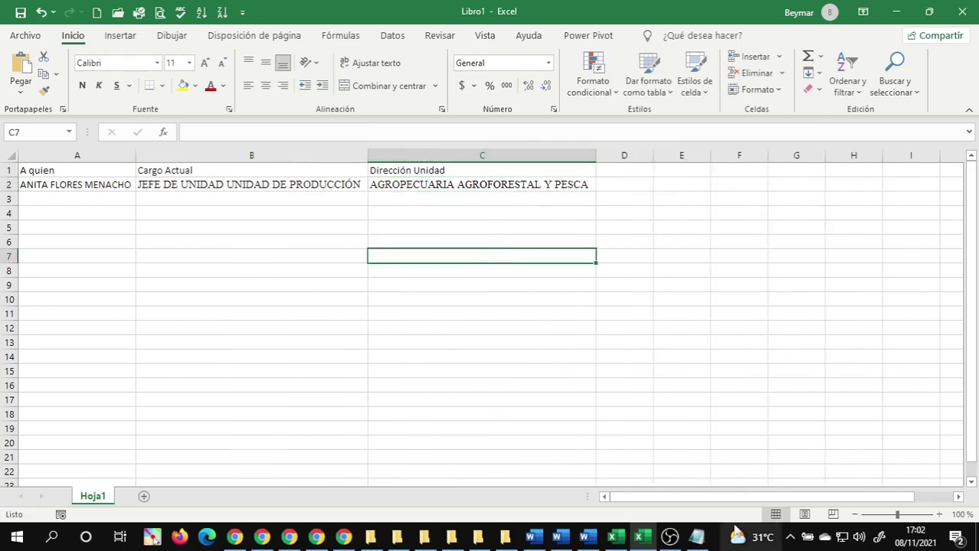
{"action": "left_click", "coordinate": [634, 510]}
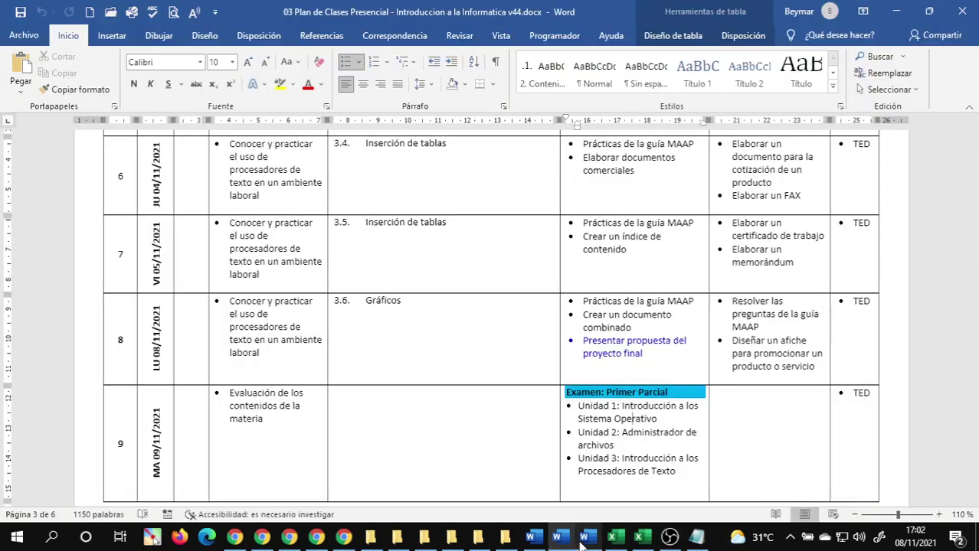
- In the Memorandum cambio de item body, select the bold post title JEFE DE UNIDAD … PESCA
{"action": "mouse_move", "coordinate": [584, 540]}
{"action": "left_click", "coordinate": [674, 441]}
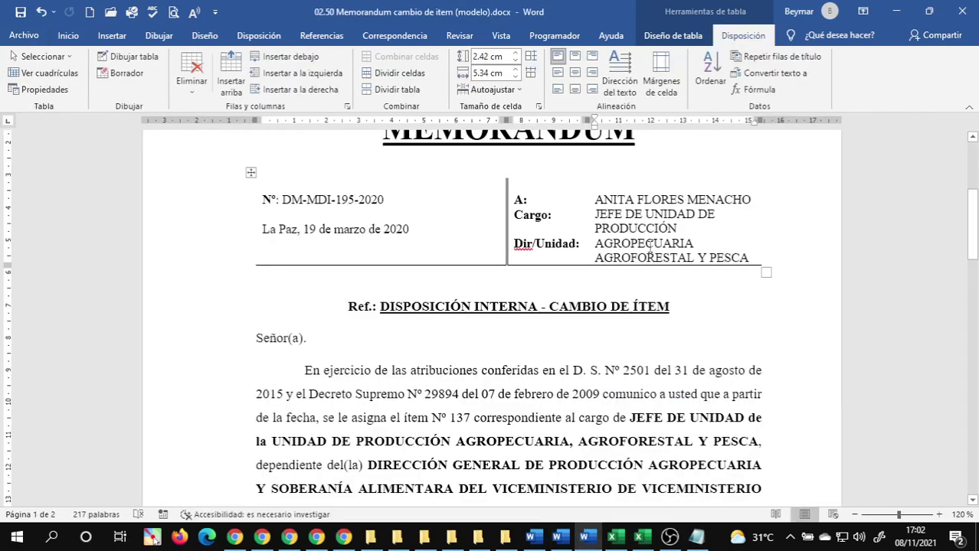
{"action": "scroll", "coordinate": [551, 324], "scroll_direction": "down", "scroll_amount": 2}
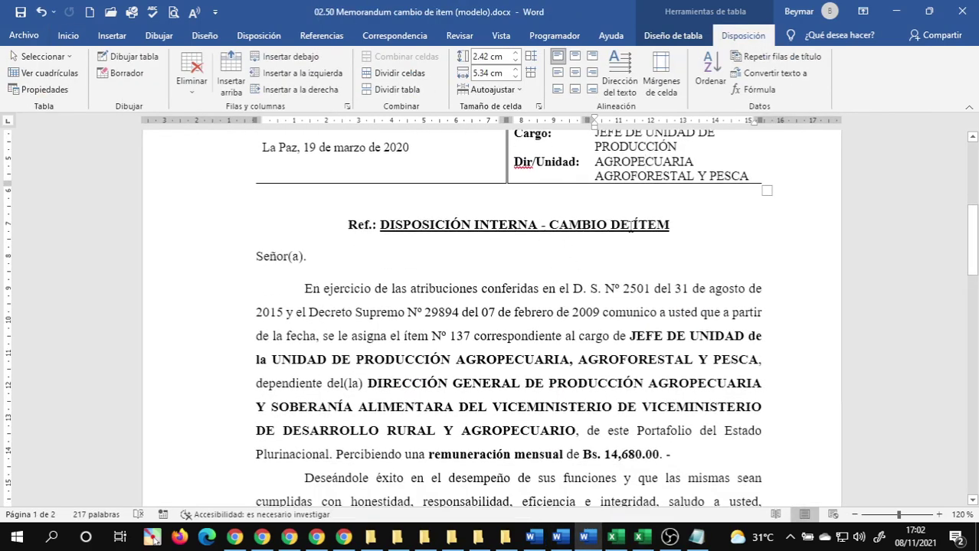
{"action": "scroll", "coordinate": [631, 224], "scroll_direction": "down", "scroll_amount": 3}
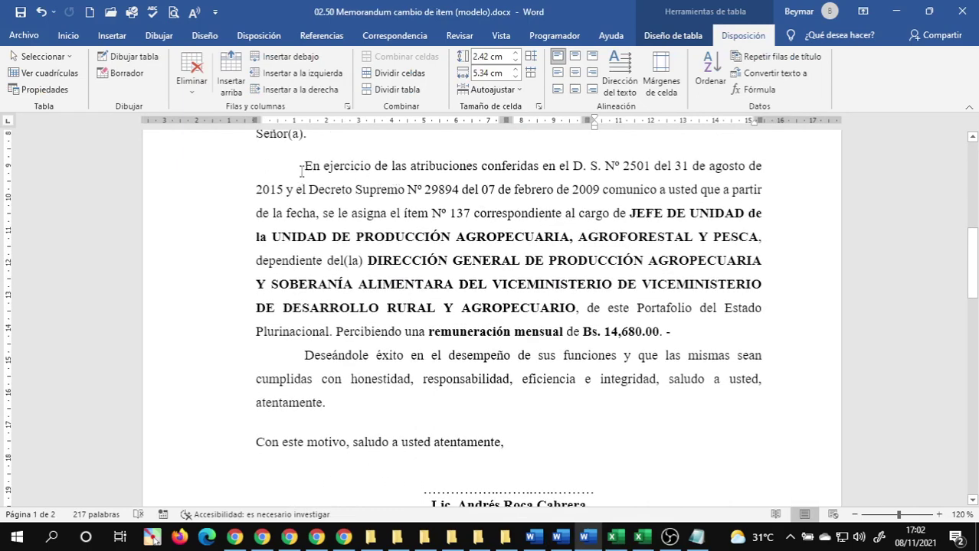
{"action": "scroll", "coordinate": [507, 215], "scroll_direction": "up", "scroll_amount": 1}
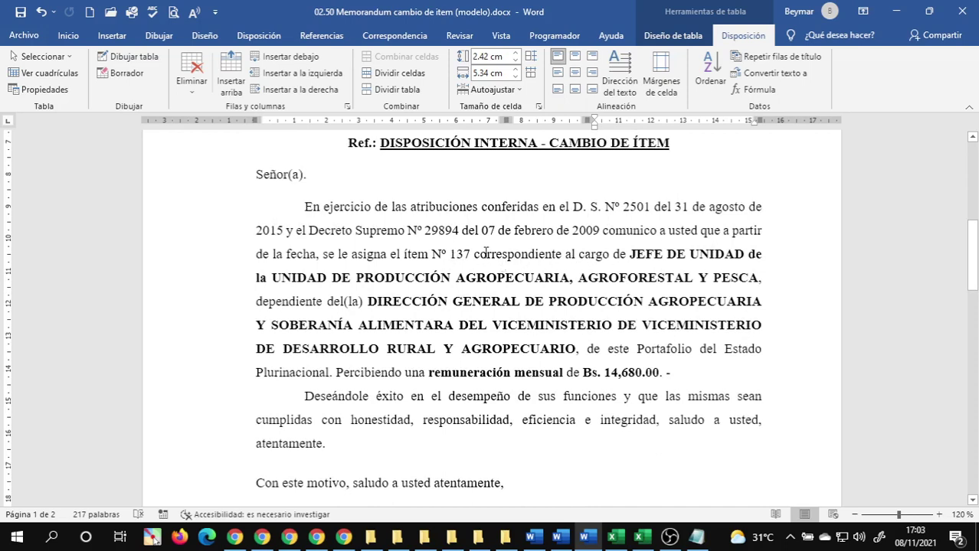
{"action": "left_click", "coordinate": [630, 252]}
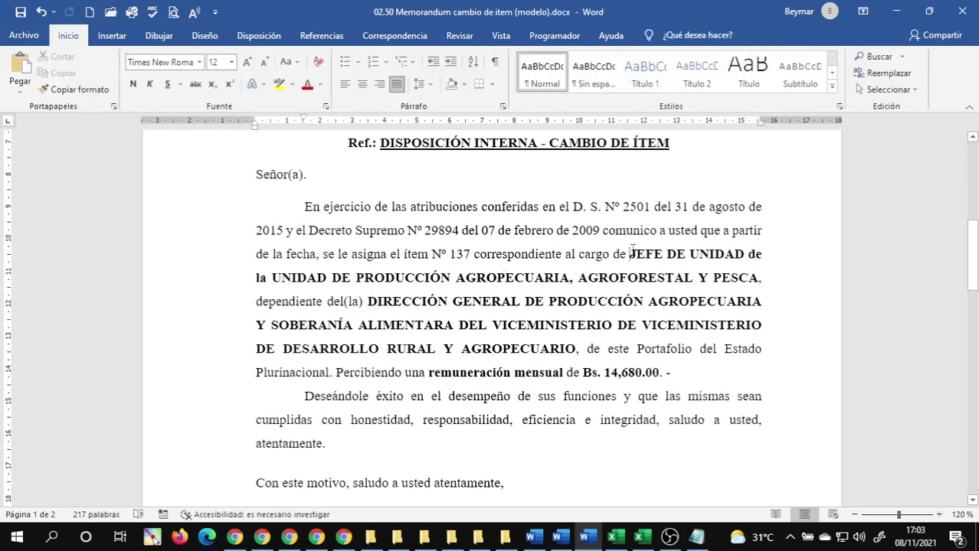
{"action": "left_click_drag", "start_coordinate": [630, 251], "coordinate": [751, 277]}
{"action": "key", "text": "ctrl+c"}
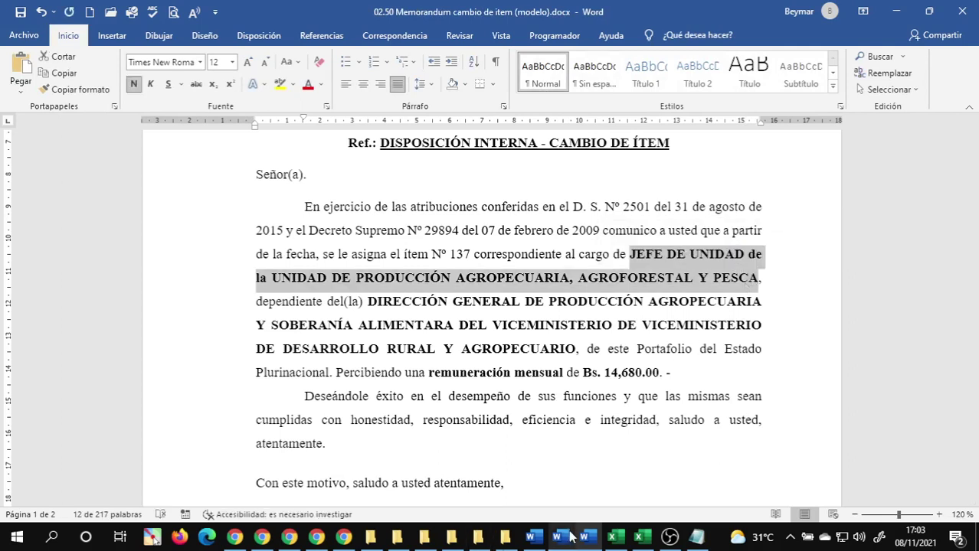
{"action": "left_click", "coordinate": [639, 537]}
- Enter the 'Nuevo Cargo' heading in D1 and paste the new post title into D2
{"action": "left_click", "coordinate": [636, 176]}
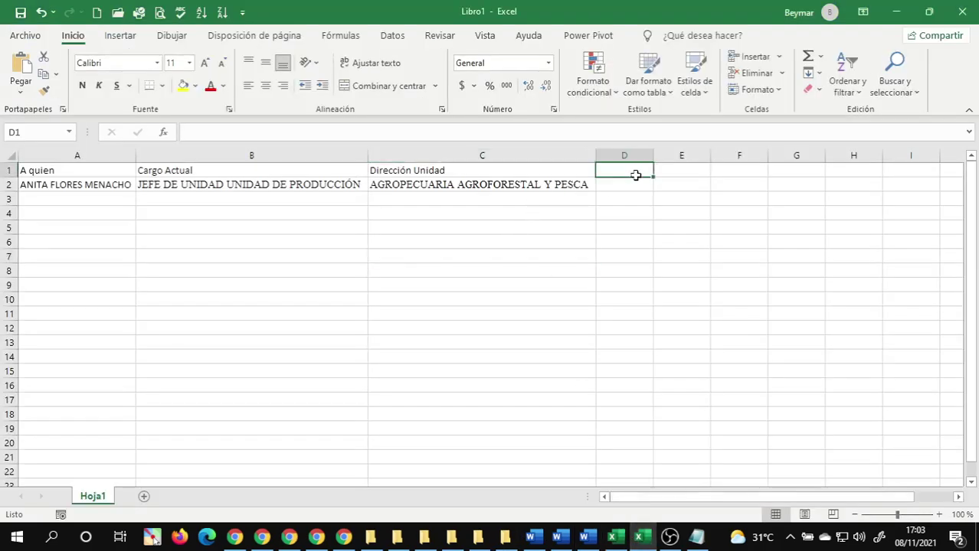
{"action": "type", "text": "Nu"}
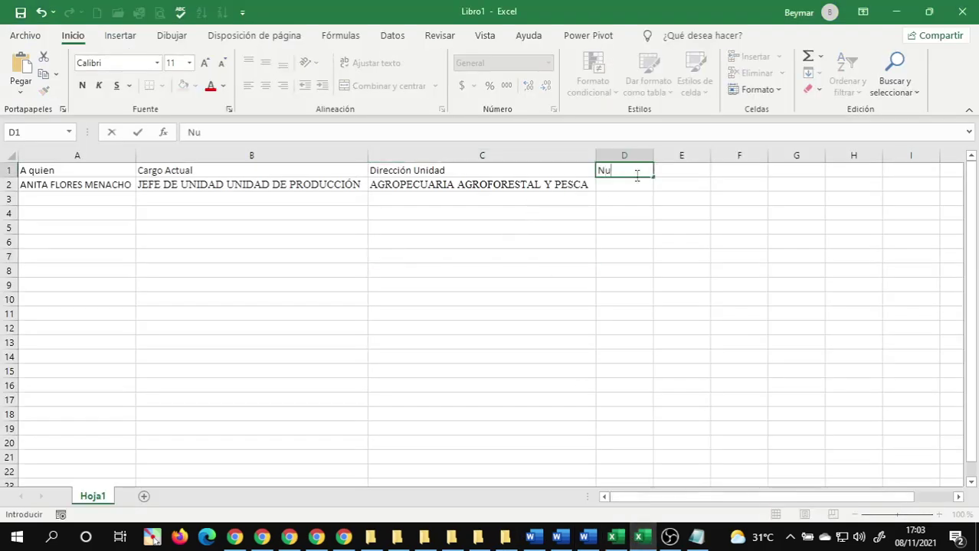
{"action": "type", "text": "evo Cargo"}
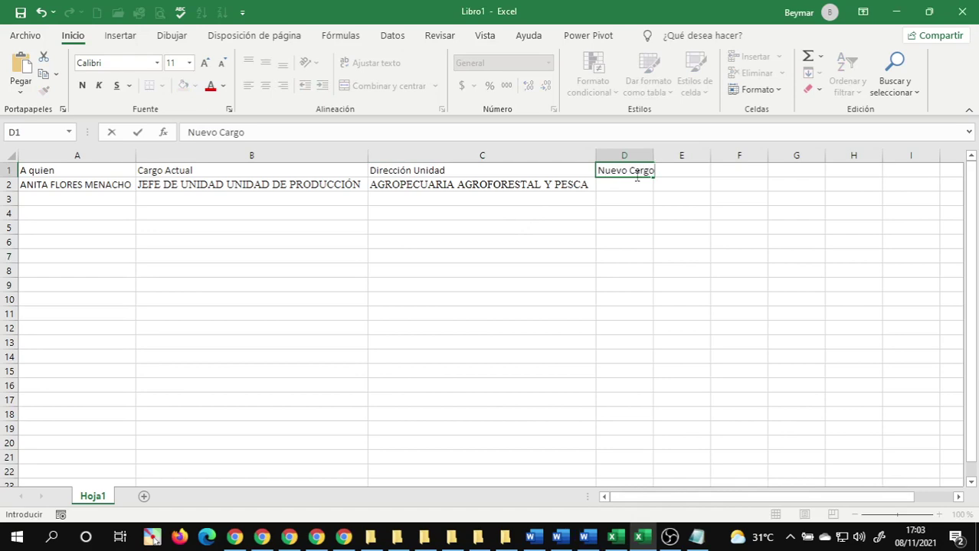
{"action": "key", "text": "Return"}
{"action": "key", "text": "ctrl+v"}
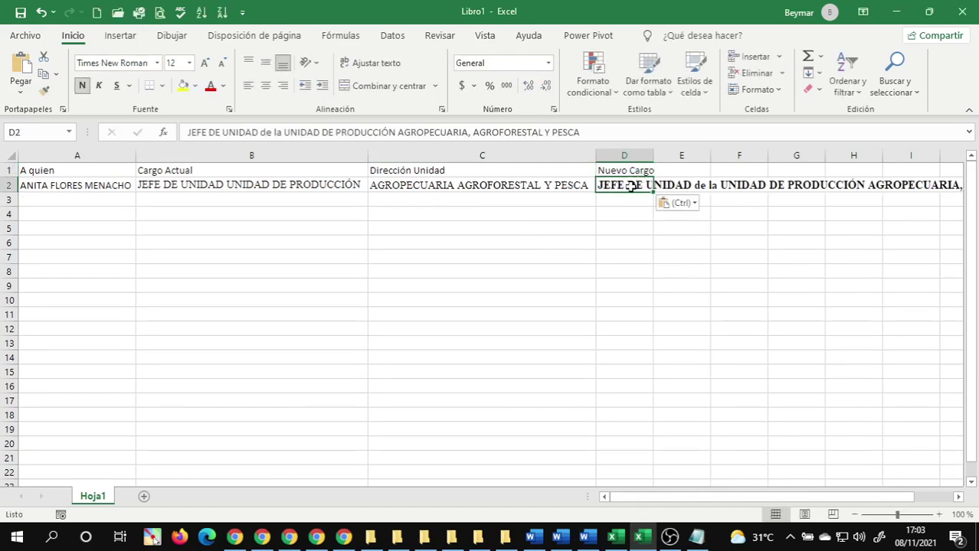
{"action": "mouse_move", "coordinate": [642, 539]}
{"action": "left_click", "coordinate": [583, 539]}
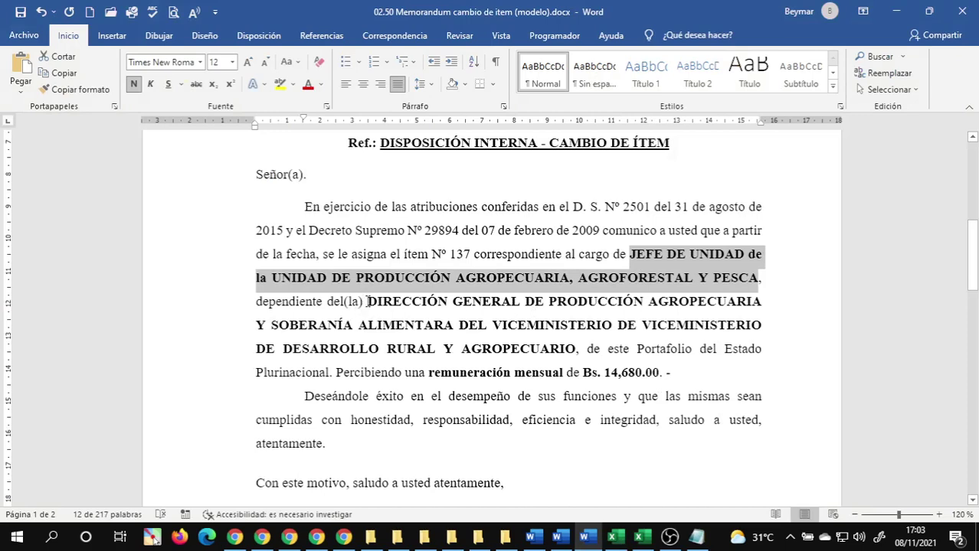
- Paste the DIRECCIÓN GENERAL directorate name into E2 under a new 'Nueva Unidad' heading in E1
{"action": "left_click_drag", "start_coordinate": [368, 302], "coordinate": [571, 346]}
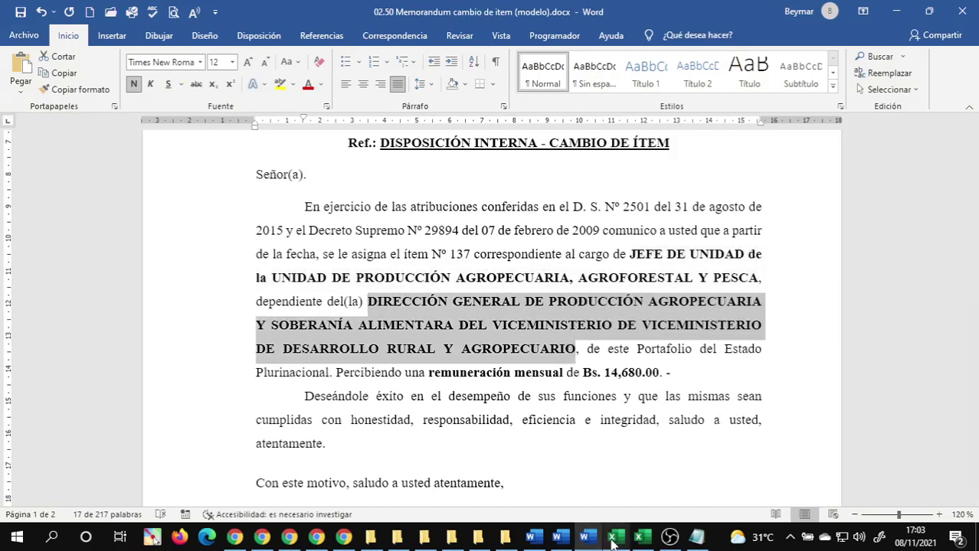
{"action": "mouse_move", "coordinate": [562, 543]}
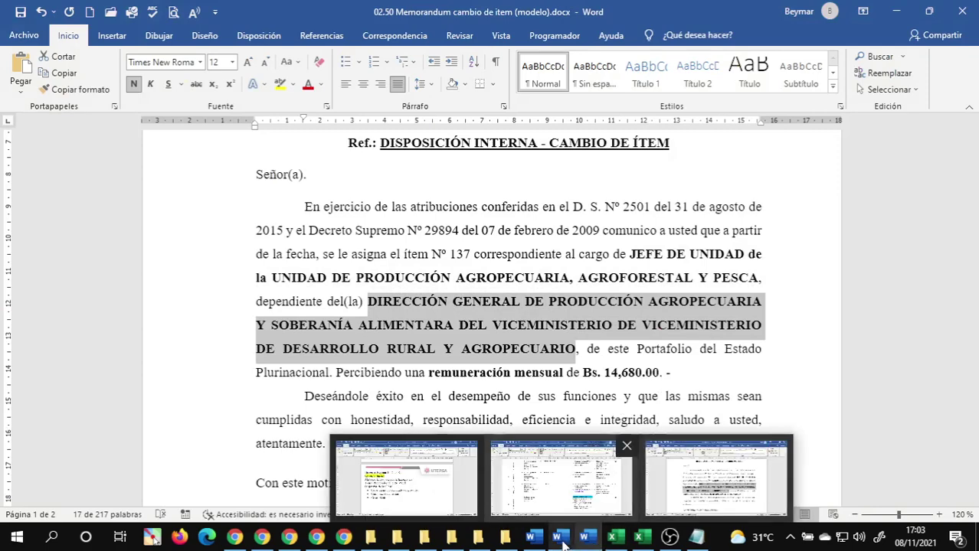
{"action": "left_click", "coordinate": [642, 538]}
{"action": "left_click", "coordinate": [643, 539]}
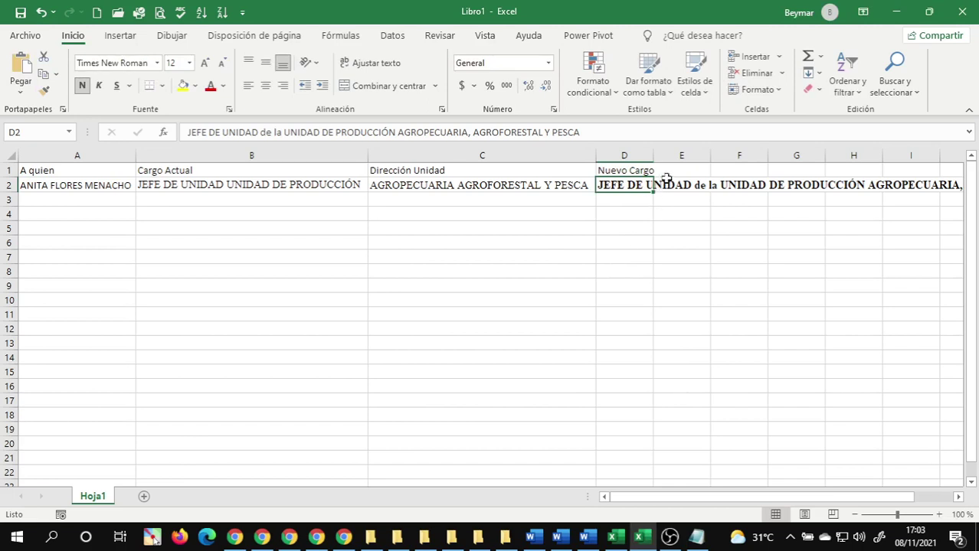
{"action": "left_click", "coordinate": [674, 172]}
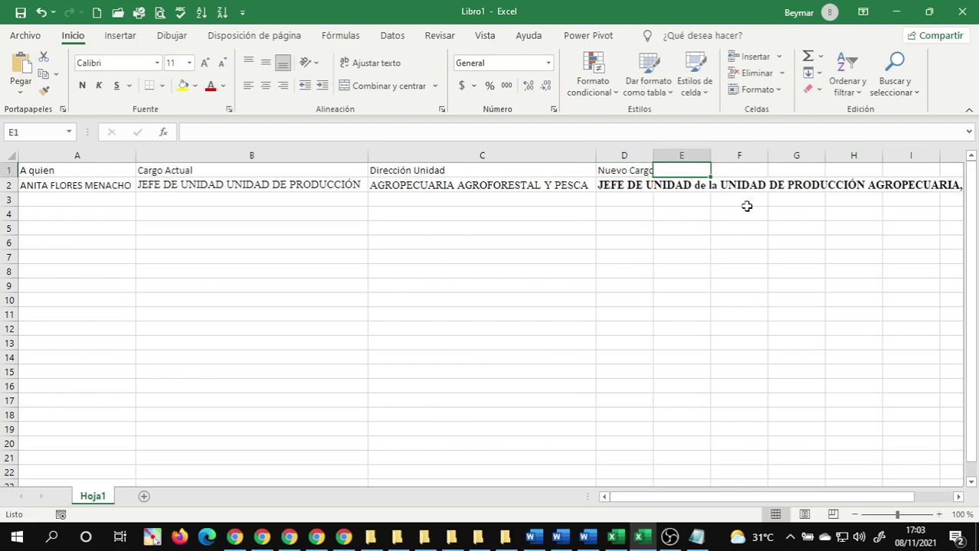
{"action": "type", "text": "Nue"}
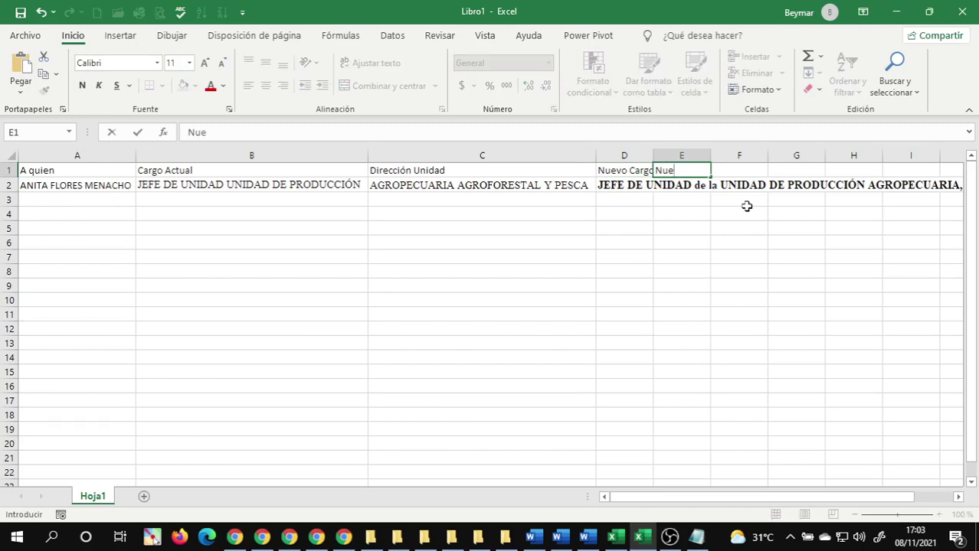
{"action": "type", "text": "va Unidad"}
{"action": "key", "text": "Return"}
{"action": "type", "text": "DIRECCIÓN GENERAL DE PRODUCCIÓN AGROPECUARIA Y SOBERANÍA ALIMENTARIA DEL VICEMINISTERIO DE VICEMINISTERIO DE DESARROLLO RURAL Y AGROPECUARIO"}
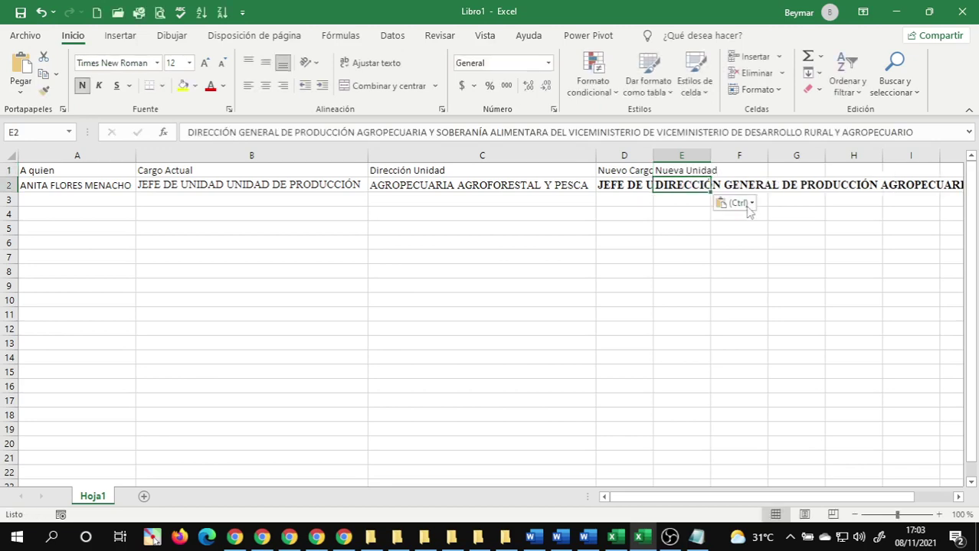
- Rename the C1 heading to 'Unidad Actual' and autofit column D to the post title
{"action": "left_click", "coordinate": [435, 170]}
{"action": "double_click", "coordinate": [435, 171]}
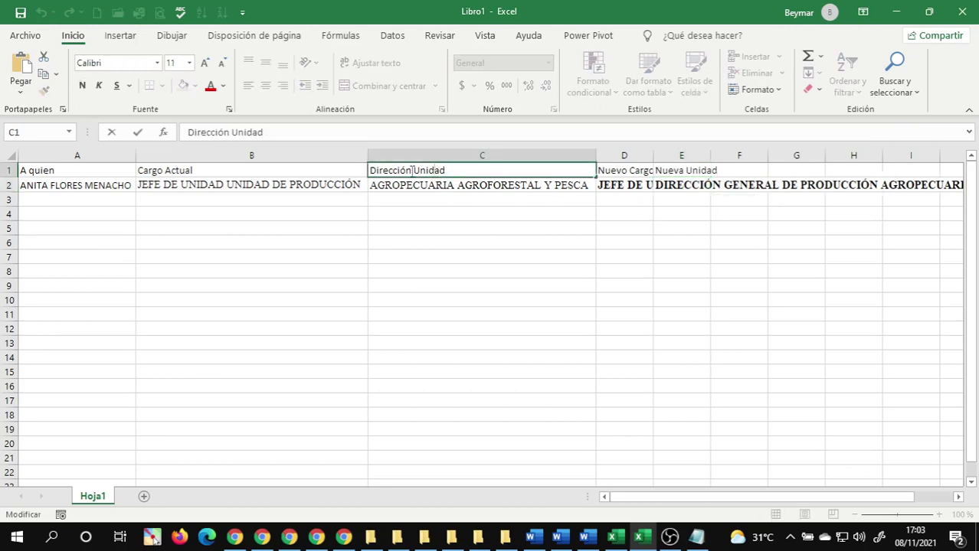
{"action": "key", "text": "BackSpace"}
{"action": "key", "text": "BackSpace"}
{"action": "key", "text": "BackSpace"}
{"action": "key", "text": "BackSpace"}
{"action": "key", "text": "BackSpace"}
{"action": "key", "text": "BackSpace"}
{"action": "key", "text": "BackSpace"}
{"action": "key", "text": "BackSpace"}
{"action": "key", "text": "BackSpace"}
{"action": "key", "text": "BackSpace"}
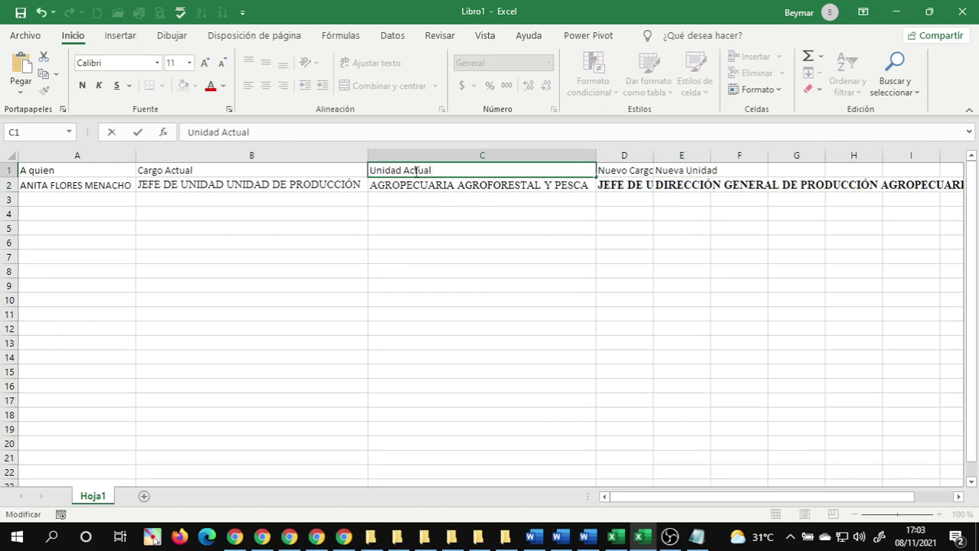
{"action": "key", "text": "Return"}
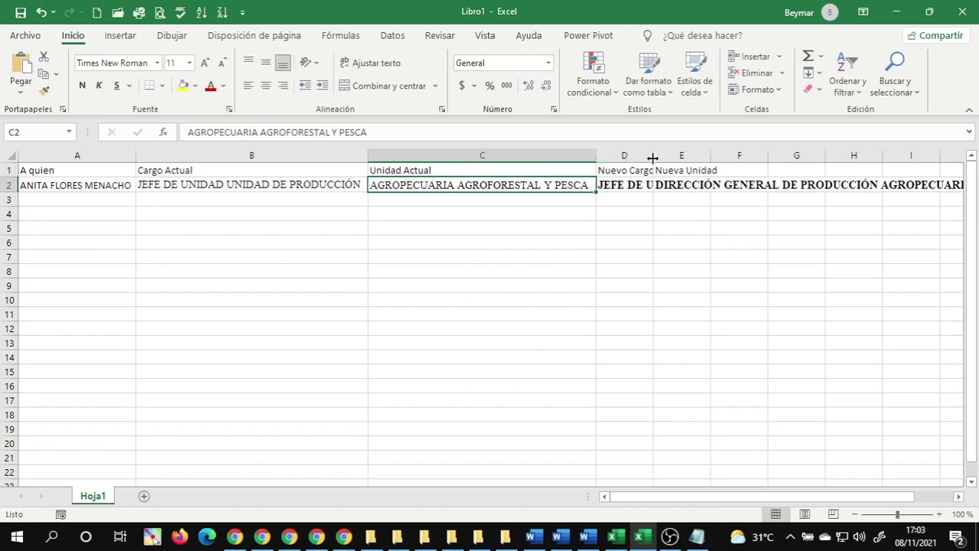
{"action": "double_click", "coordinate": [652, 158]}
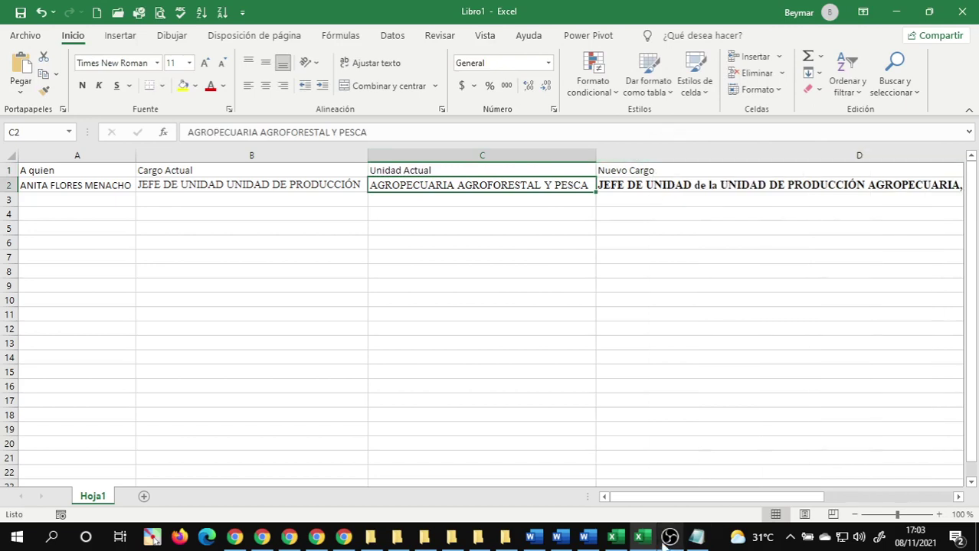
{"action": "left_click_drag", "start_coordinate": [652, 503], "coordinate": [758, 496]}
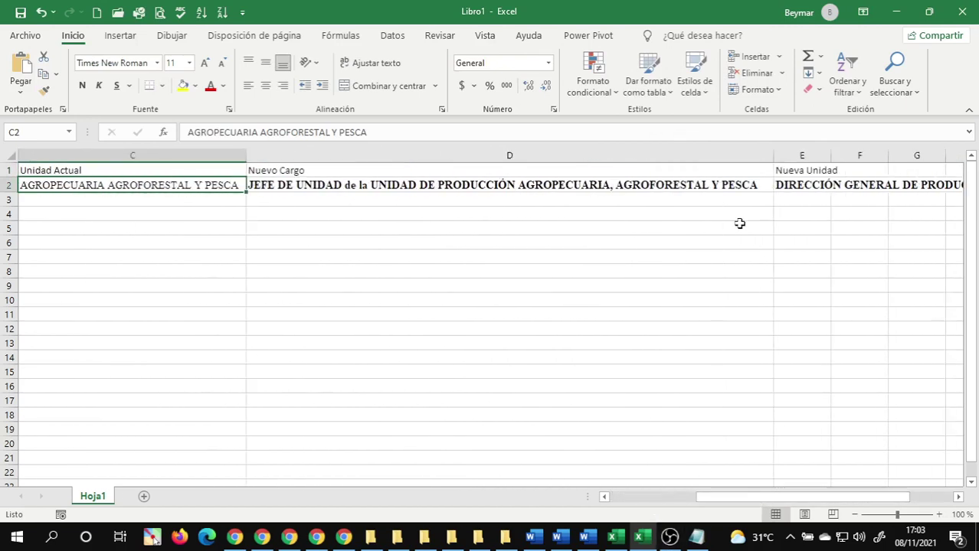
{"action": "left_click", "coordinate": [794, 167]}
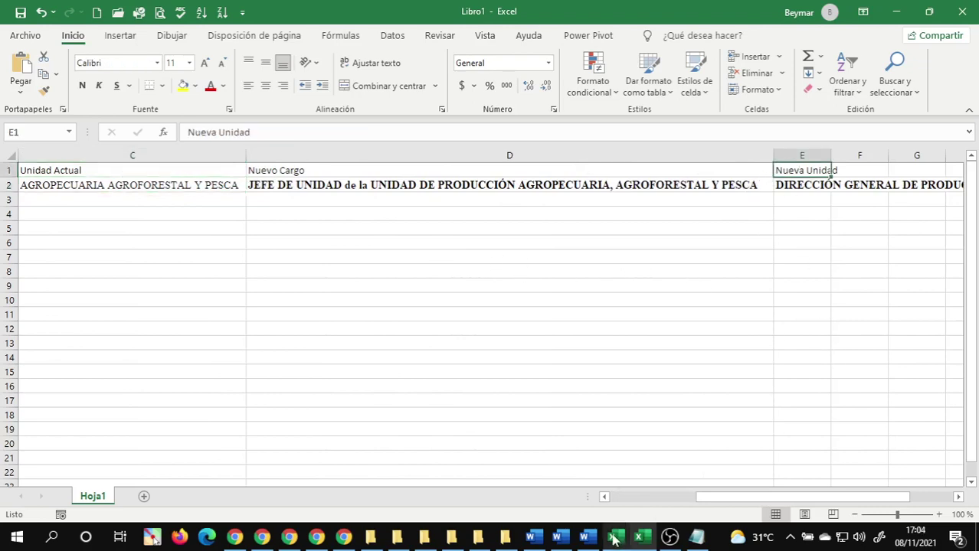
- Select the salary amount 'Bs. 14,680.00. -' in the memorandum
{"action": "mouse_move", "coordinate": [612, 541]}
{"action": "left_click", "coordinate": [710, 471]}
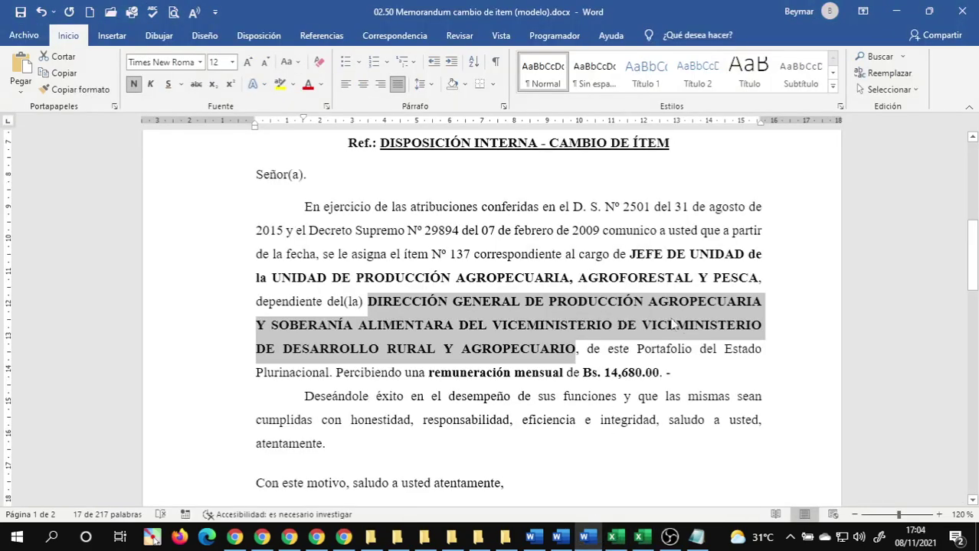
{"action": "scroll", "coordinate": [655, 349], "scroll_direction": "down", "scroll_amount": 3}
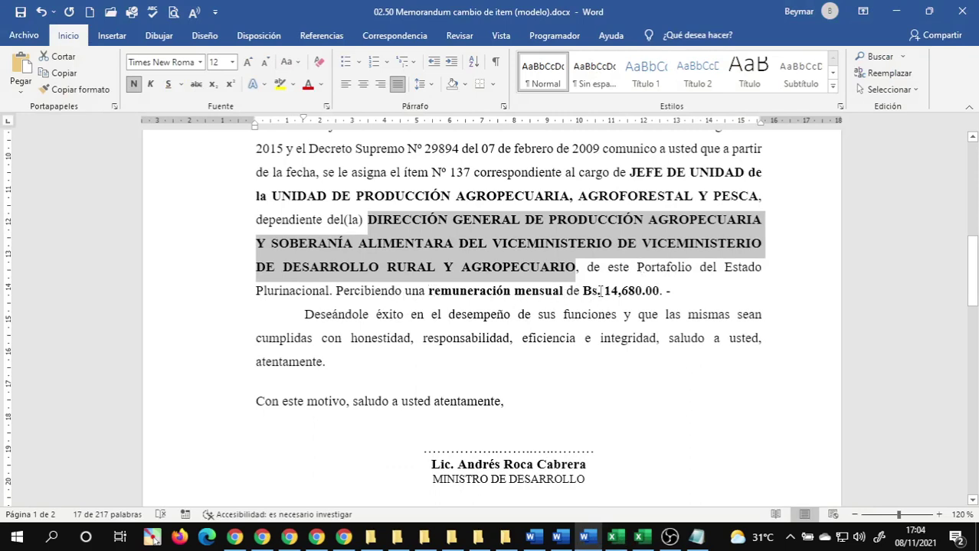
{"action": "left_click_drag", "start_coordinate": [584, 291], "coordinate": [672, 291]}
{"action": "key", "text": "ctrl+c"}
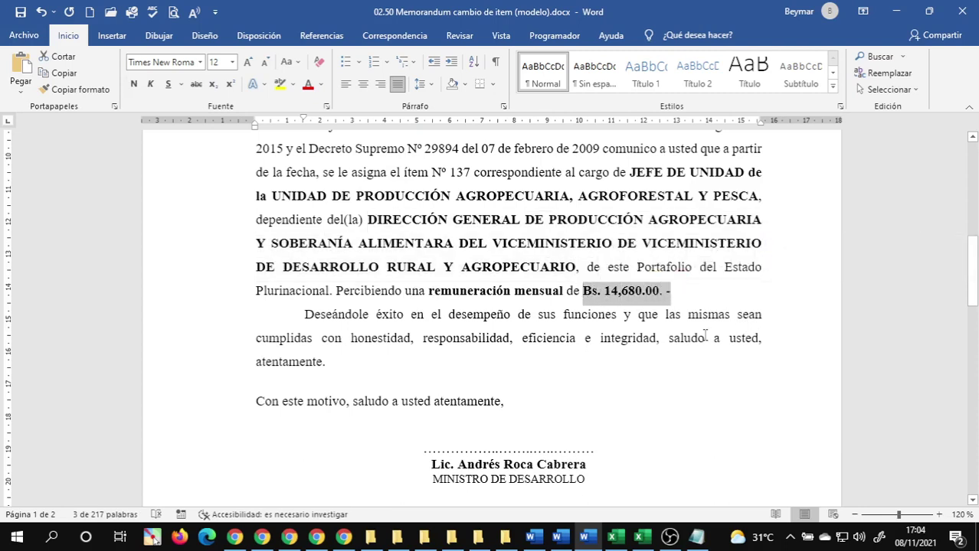
- In Libro1, add a 'Nuevo Sueldo' heading in F1 and paste the salary into F2
{"action": "left_click", "coordinate": [599, 357]}
{"action": "mouse_move", "coordinate": [611, 536]}
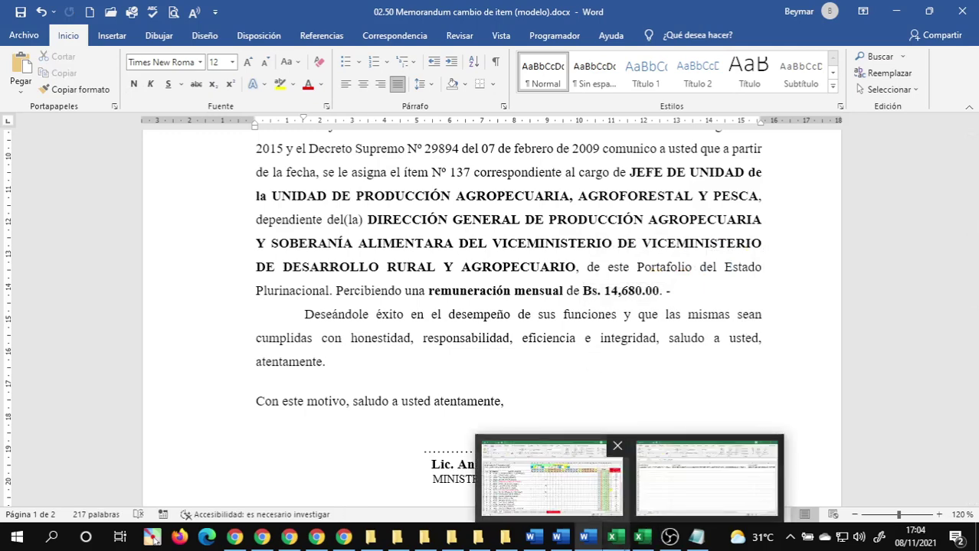
{"action": "left_click", "coordinate": [735, 471]}
{"action": "left_click", "coordinate": [855, 171]}
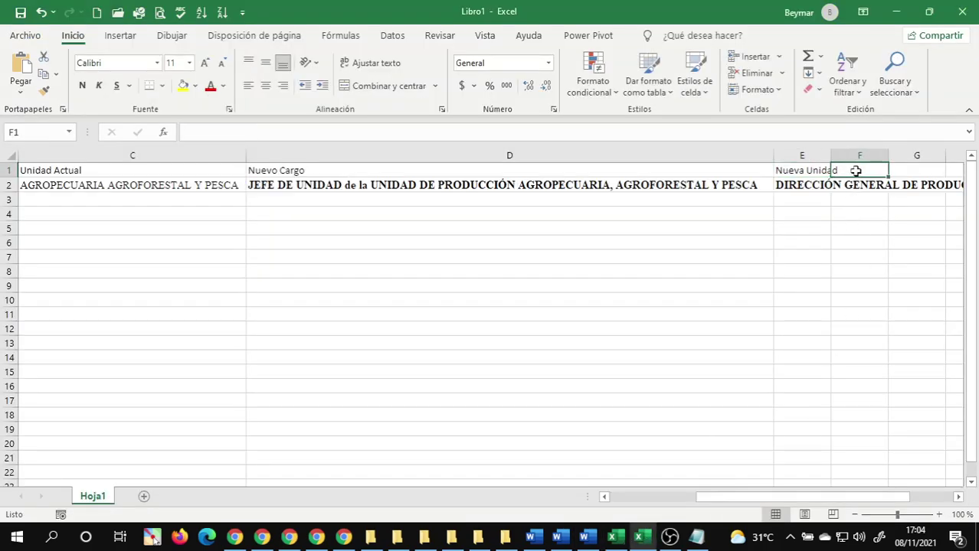
{"action": "type", "text": "Nuevo"}
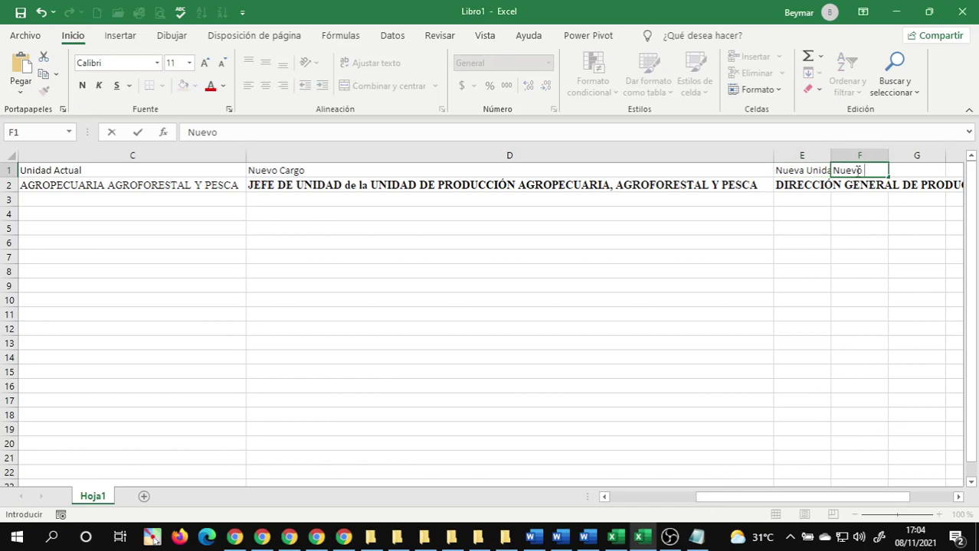
{"action": "type", "text": " Sueldo"}
{"action": "key", "text": "Return"}
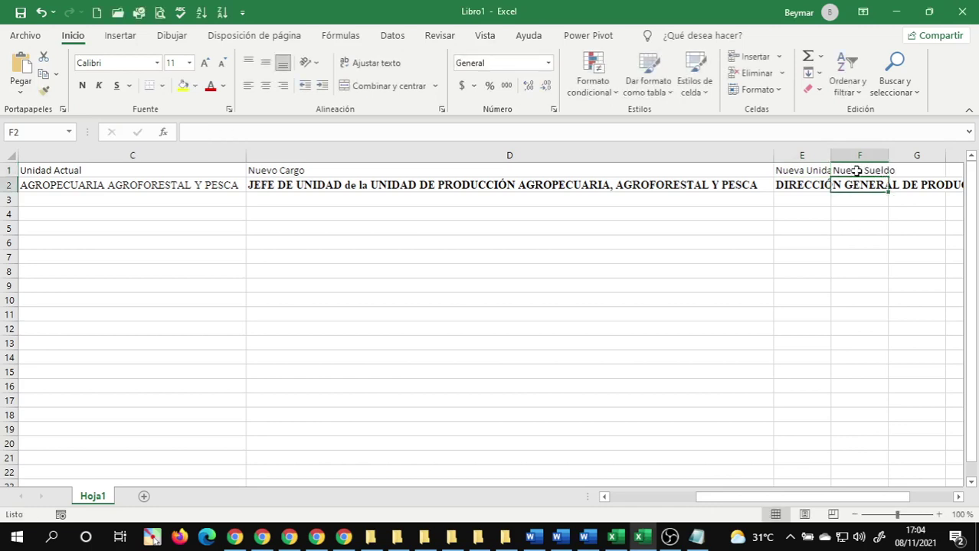
{"action": "key", "text": "ctrl+v"}
{"action": "left_click", "coordinate": [807, 226]}
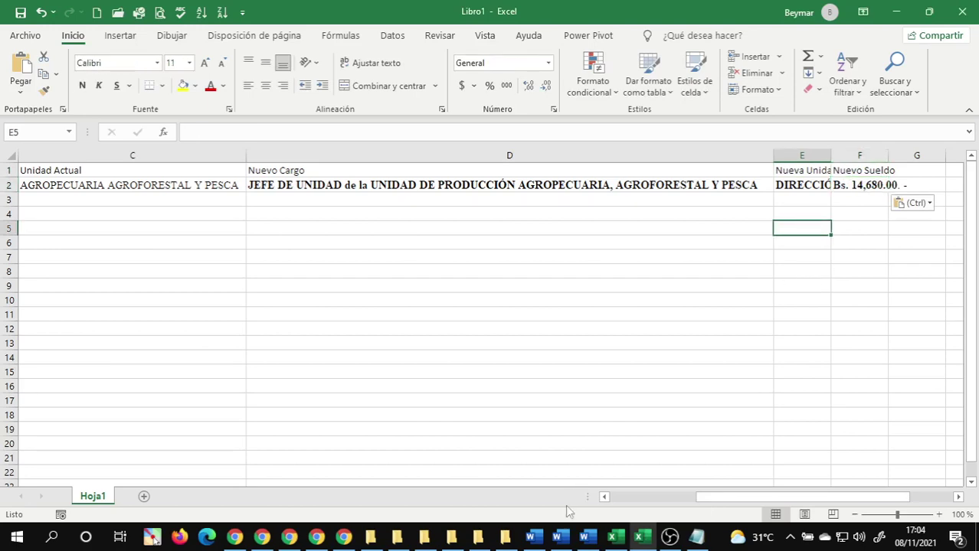
{"action": "left_click", "coordinate": [584, 536]}
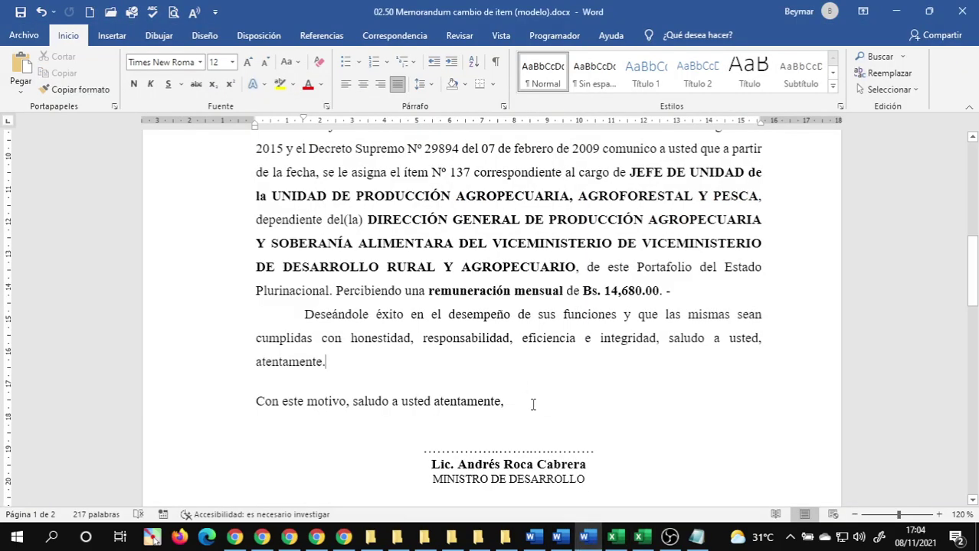
- Delete the INSTRUCCIONES list and the blank page, leaving a single-page 167-word memo
{"action": "scroll", "coordinate": [465, 354], "scroll_direction": "down", "scroll_amount": 2}
{"action": "scroll", "coordinate": [496, 358], "scroll_direction": "down", "scroll_amount": 2}
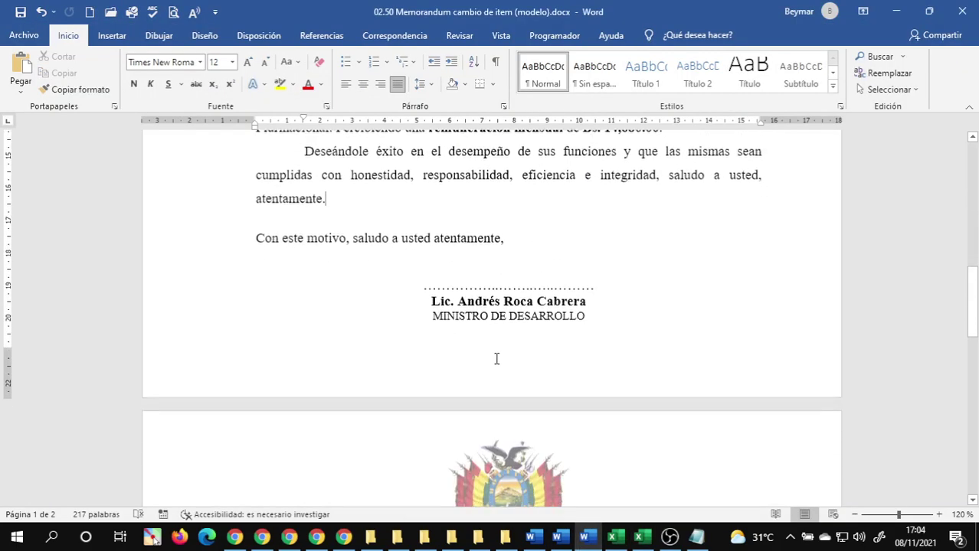
{"action": "left_click", "coordinate": [481, 315]}
{"action": "scroll", "coordinate": [487, 337], "scroll_direction": "down", "scroll_amount": 3}
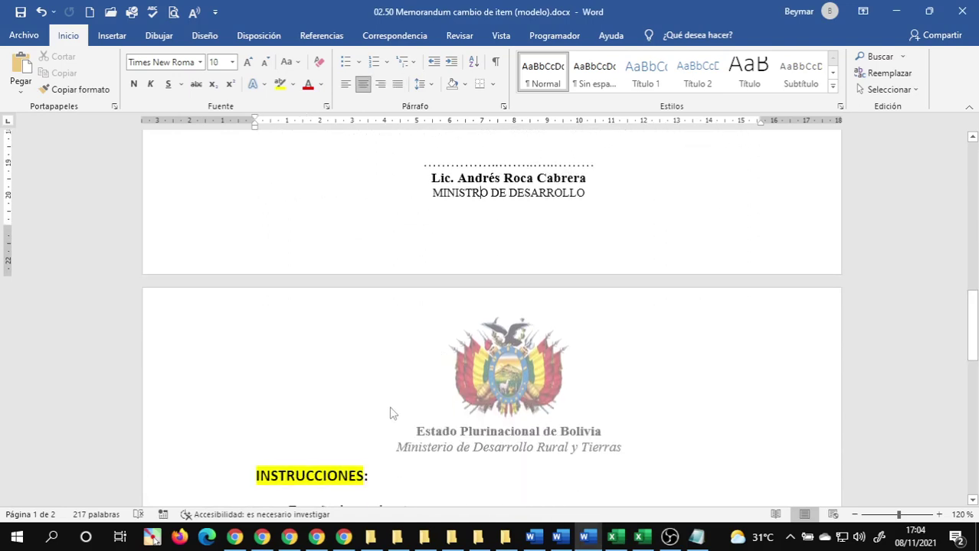
{"action": "scroll", "coordinate": [390, 413], "scroll_direction": "down", "scroll_amount": 3}
{"action": "left_click_drag", "start_coordinate": [188, 317], "coordinate": [198, 540]}
{"action": "key", "text": "Delete"}
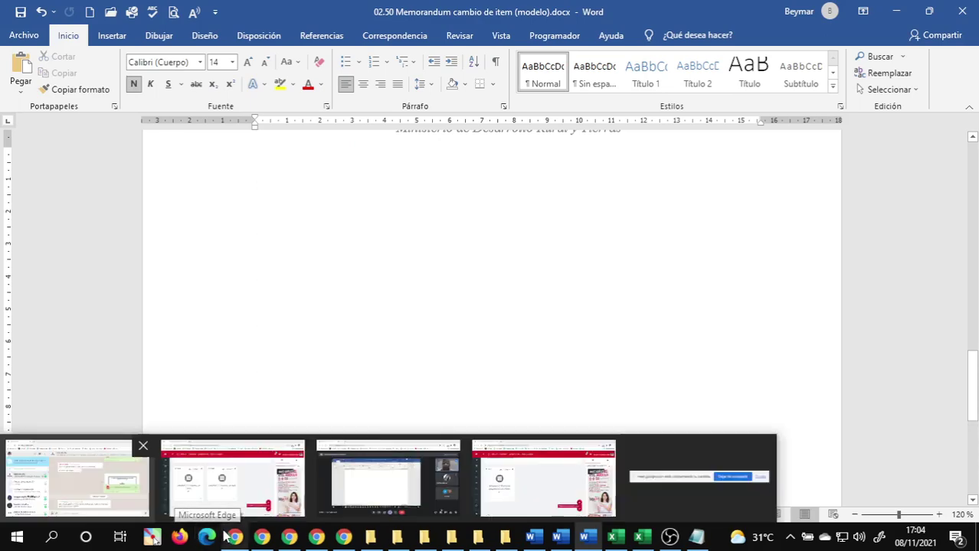
{"action": "key", "text": "BackSpace"}
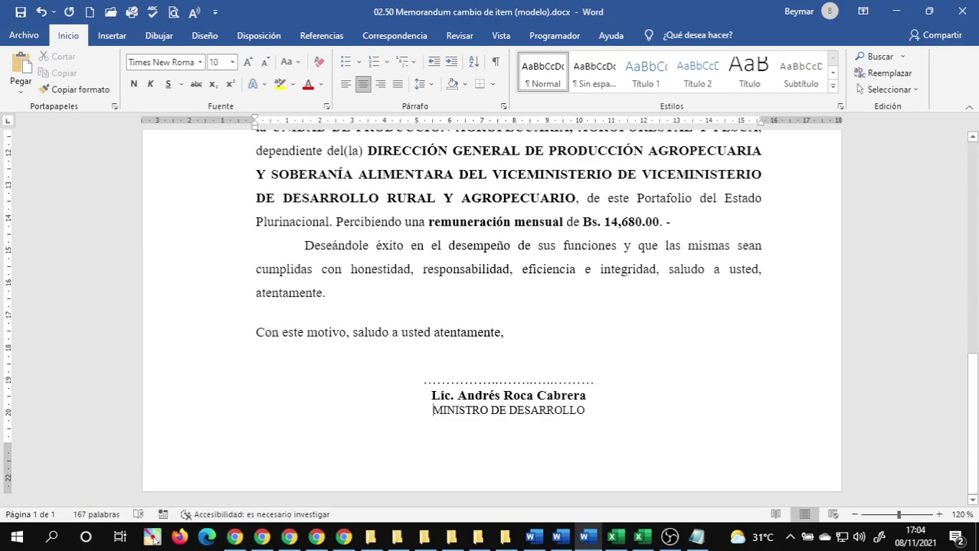
{"action": "key", "text": "BackSpace"}
{"action": "scroll", "coordinate": [562, 301], "scroll_direction": "up", "scroll_amount": 2}
{"action": "left_click", "coordinate": [398, 392]}
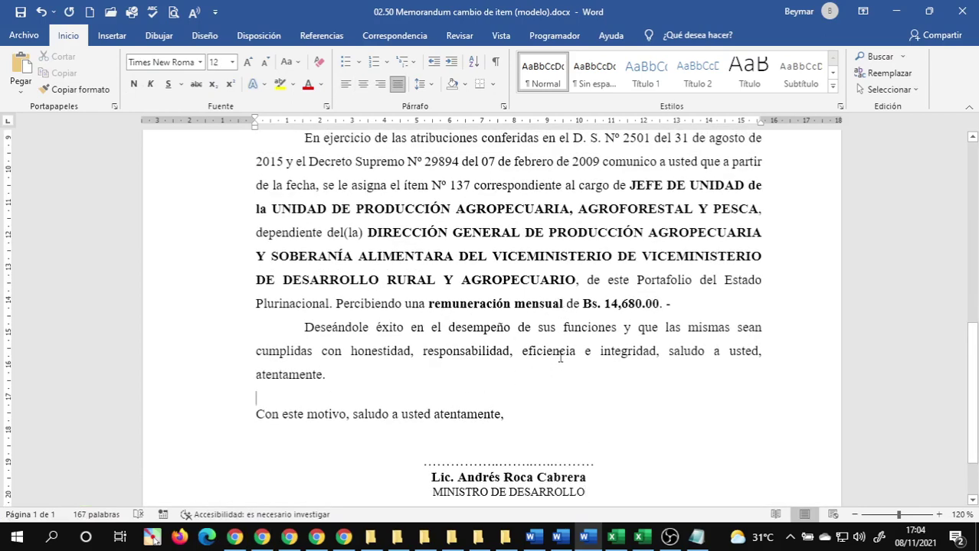
{"action": "scroll", "coordinate": [561, 356], "scroll_direction": "up", "scroll_amount": 4}
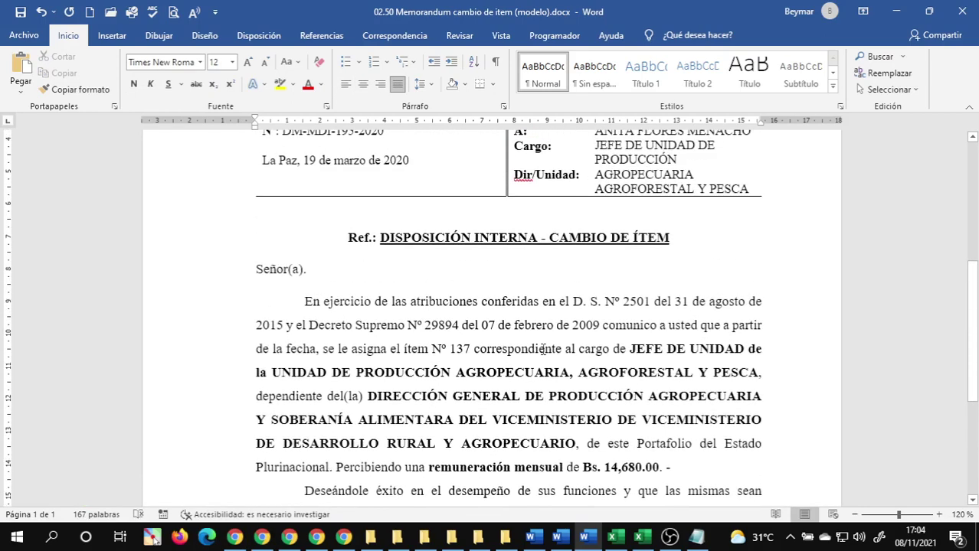
{"action": "scroll", "coordinate": [543, 349], "scroll_direction": "up", "scroll_amount": 3}
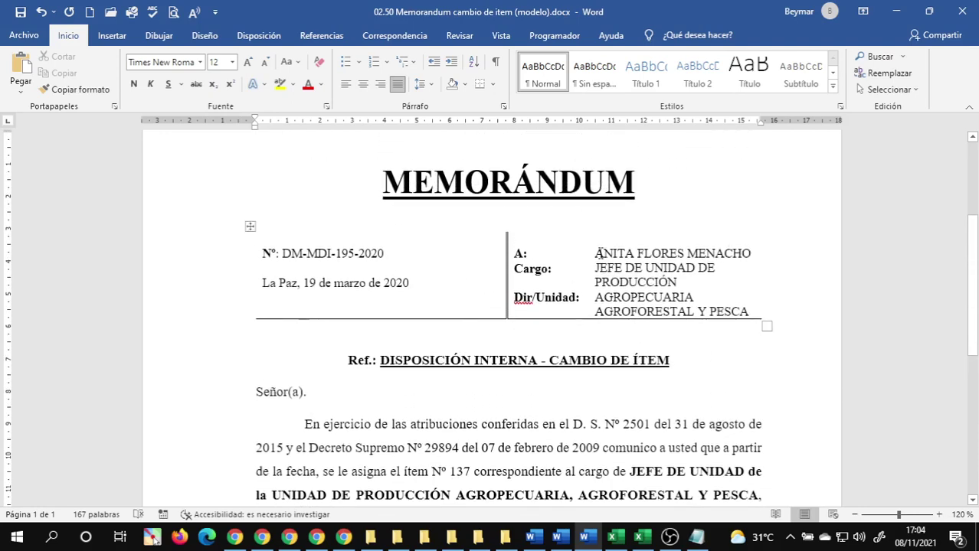
- Highlight the recipient's name yellow and the Cargo text turquoise in the header table
{"action": "left_click_drag", "start_coordinate": [595, 253], "coordinate": [750, 260]}
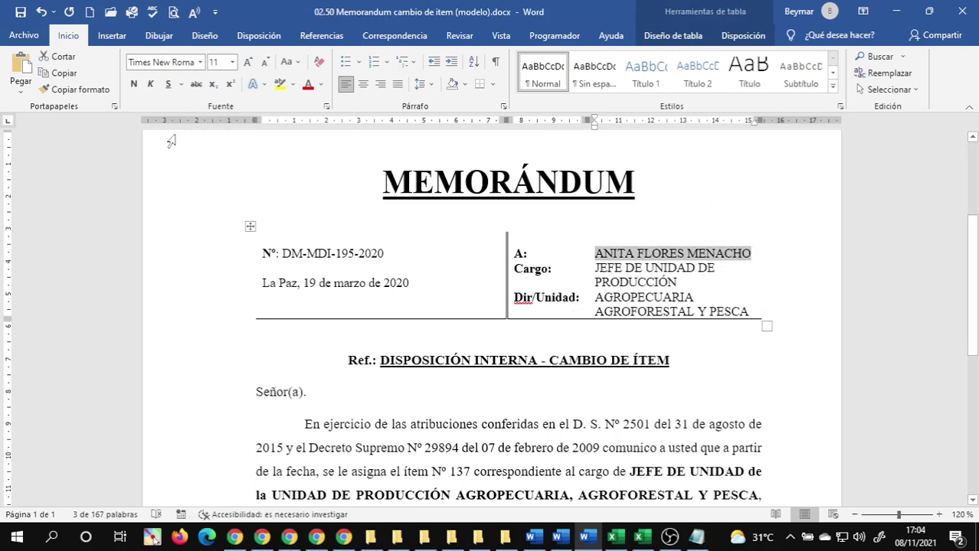
{"action": "left_click", "coordinate": [280, 83]}
{"action": "left_click", "coordinate": [674, 280]}
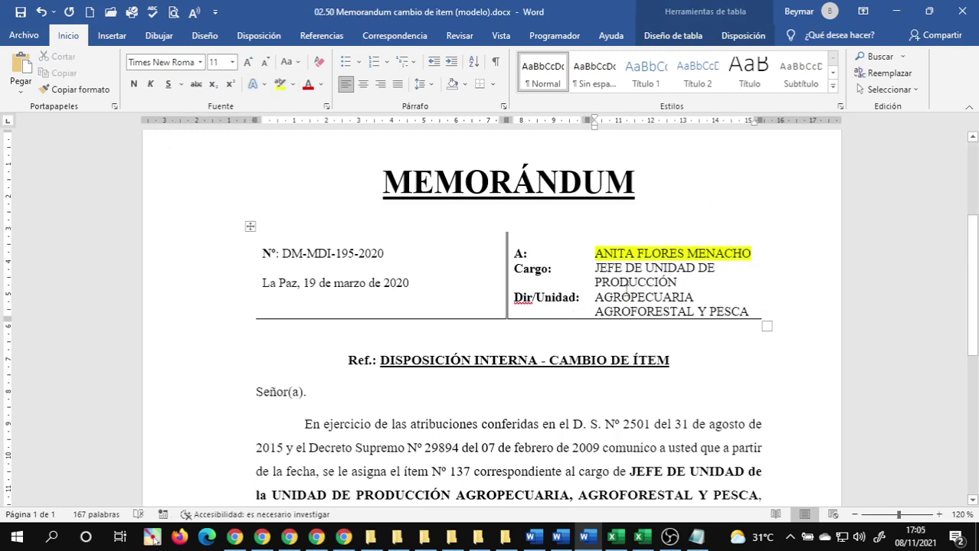
{"action": "left_click_drag", "start_coordinate": [596, 269], "coordinate": [664, 283]}
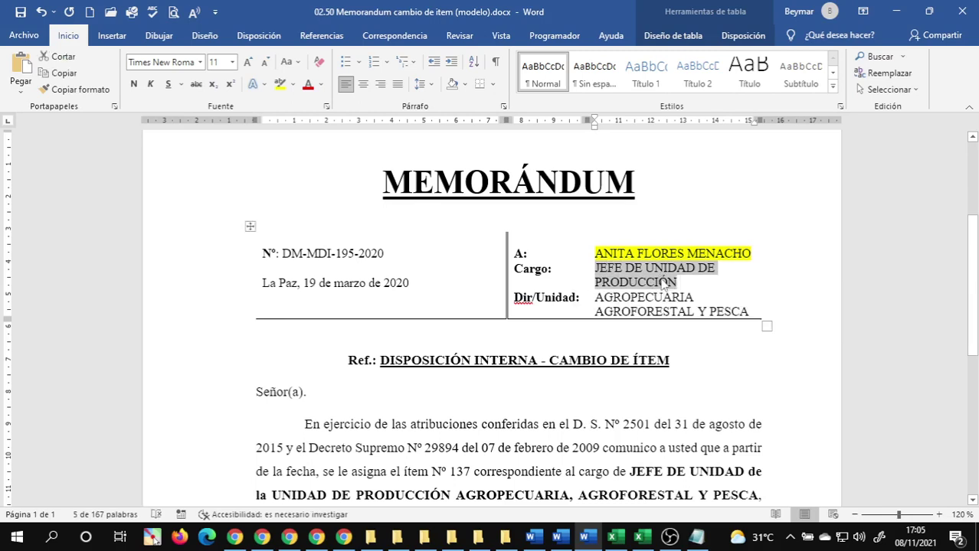
{"action": "left_click", "coordinate": [293, 84]}
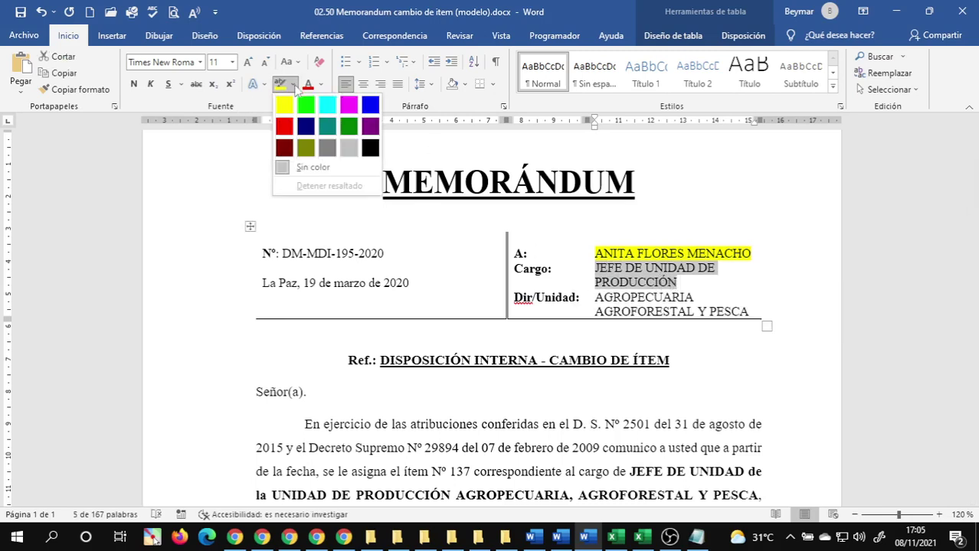
{"action": "left_click", "coordinate": [335, 110]}
{"action": "left_click", "coordinate": [642, 314]}
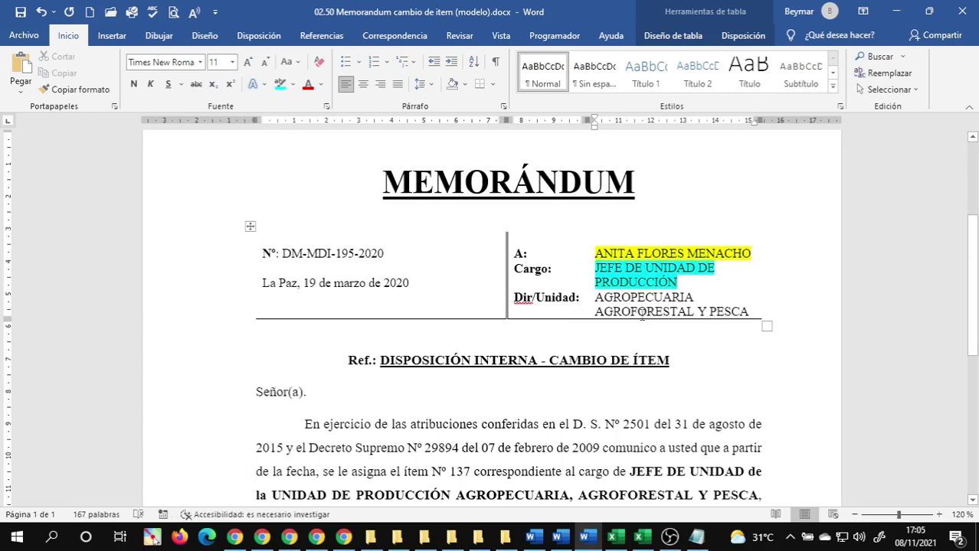
- Highlight the Dir/Unidad text AGROPECUARIA AGROFORESTAL Y PESCA bright green
{"action": "left_click_drag", "start_coordinate": [598, 297], "coordinate": [743, 317]}
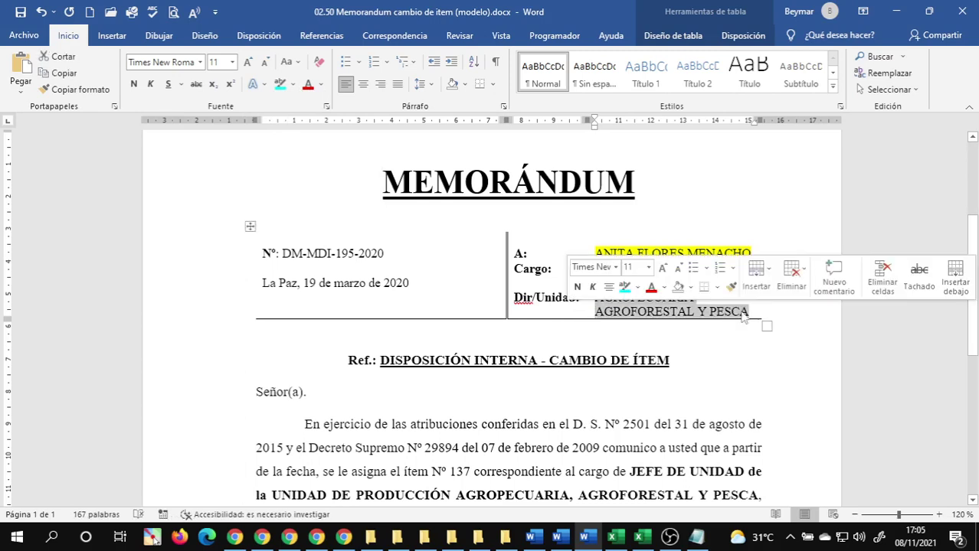
{"action": "left_click", "coordinate": [293, 84]}
{"action": "left_click", "coordinate": [306, 104]}
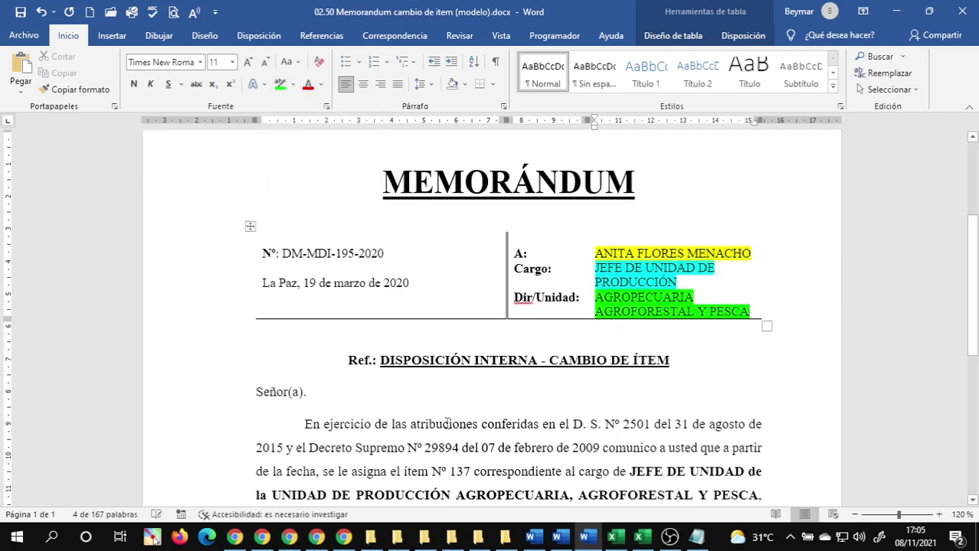
{"action": "left_click", "coordinate": [397, 389]}
{"action": "scroll", "coordinate": [396, 389], "scroll_direction": "up", "scroll_amount": 3}
{"action": "scroll", "coordinate": [459, 343], "scroll_direction": "down", "scroll_amount": 5}
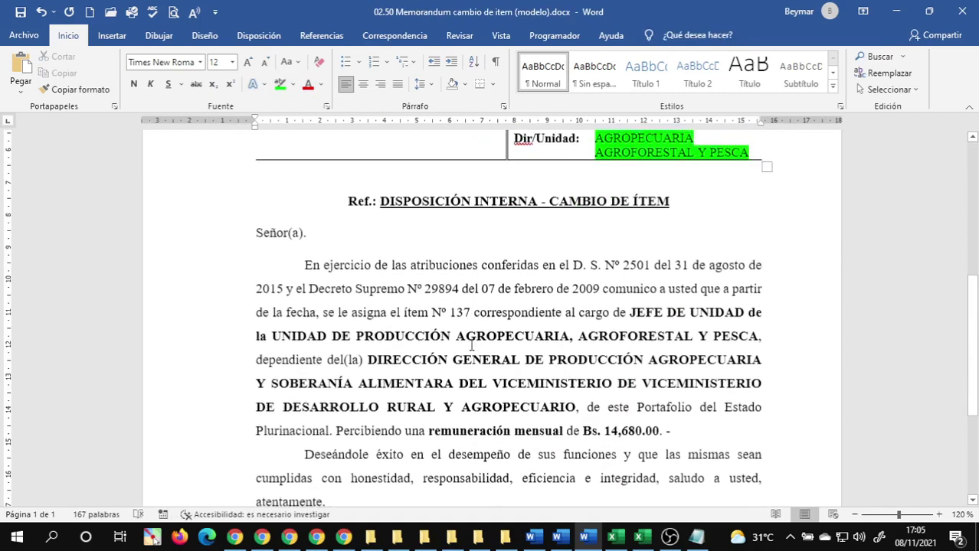
- Highlight the new post title JEFE DE UNIDAD … PESCA in the memo body turquoise
{"action": "scroll", "coordinate": [613, 337], "scroll_direction": "up", "scroll_amount": 3}
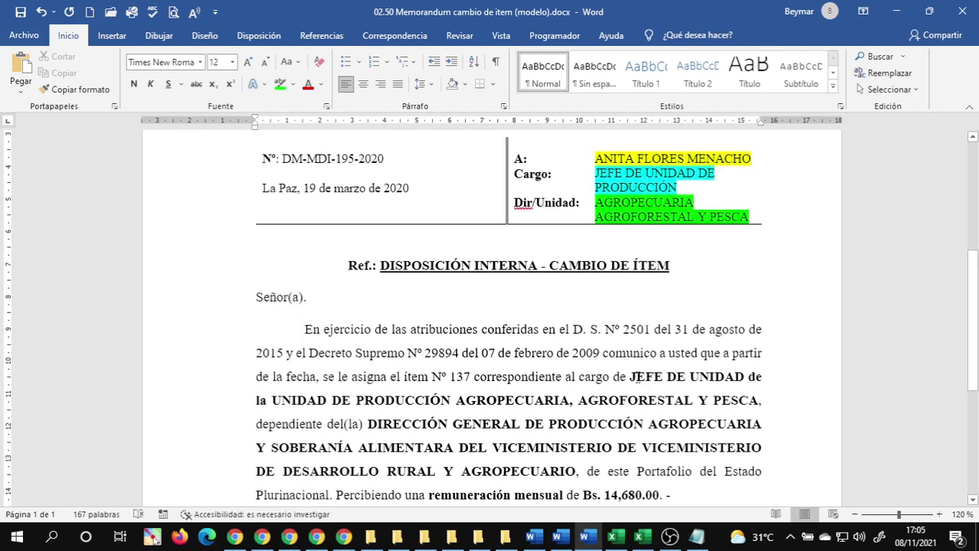
{"action": "left_click_drag", "start_coordinate": [632, 377], "coordinate": [757, 401]}
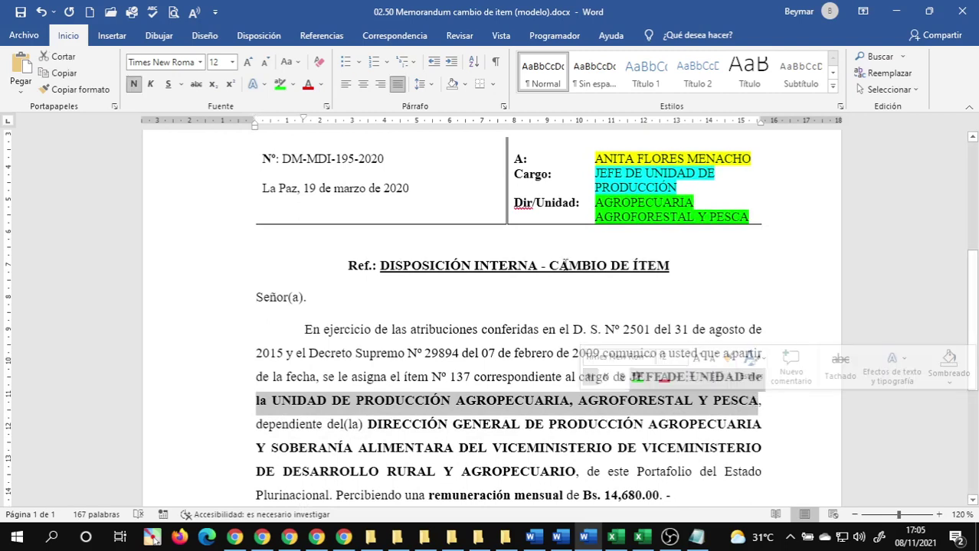
{"action": "left_click", "coordinate": [293, 84]}
{"action": "left_click", "coordinate": [287, 104]}
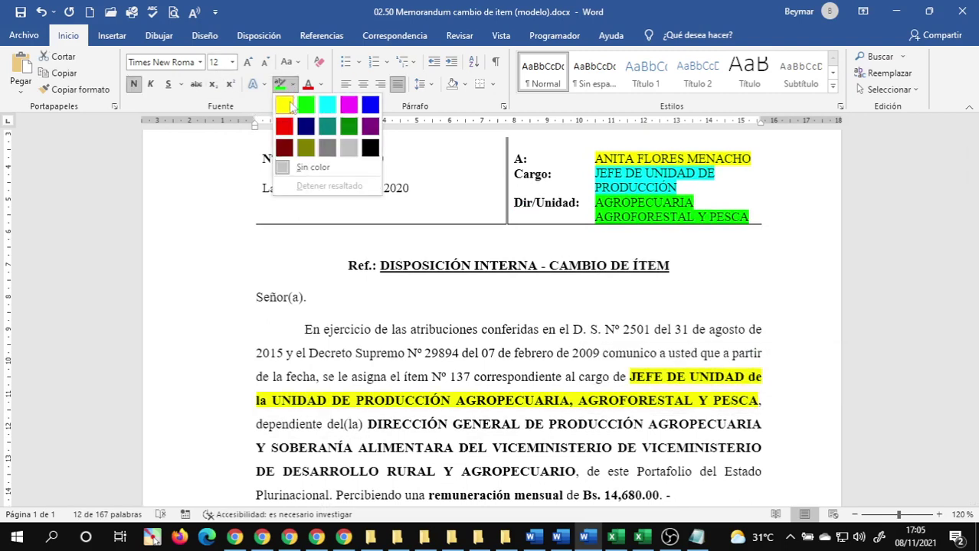
{"action": "left_click", "coordinate": [422, 420]}
{"action": "left_click_drag", "start_coordinate": [369, 423], "coordinate": [574, 464]}
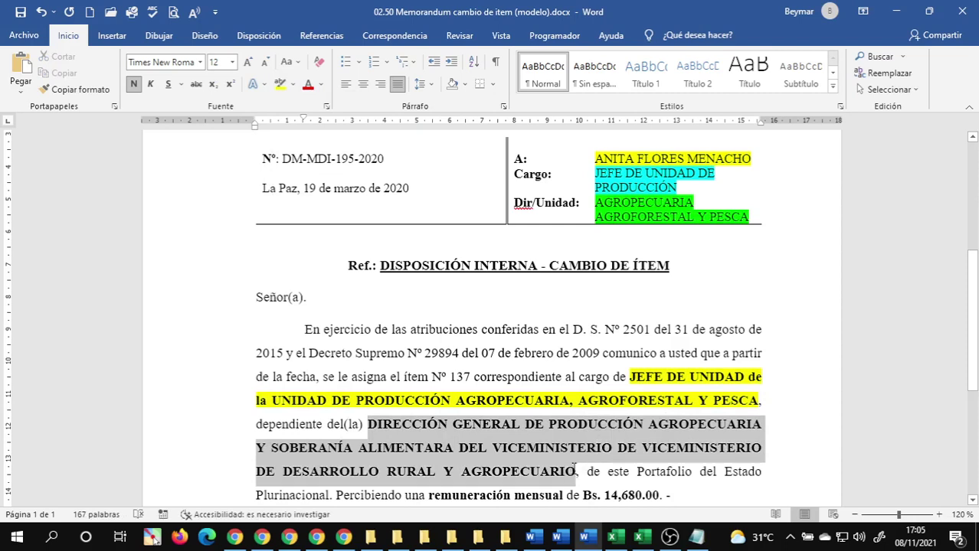
{"action": "left_click_drag", "start_coordinate": [575, 469], "coordinate": [576, 468]}
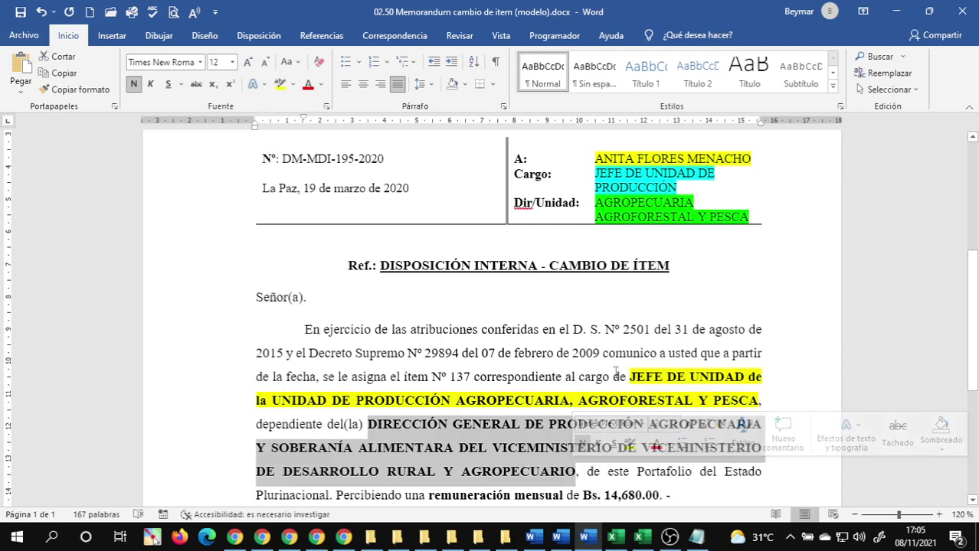
{"action": "left_click_drag", "start_coordinate": [634, 380], "coordinate": [745, 399]}
{"action": "left_click", "coordinate": [293, 85]}
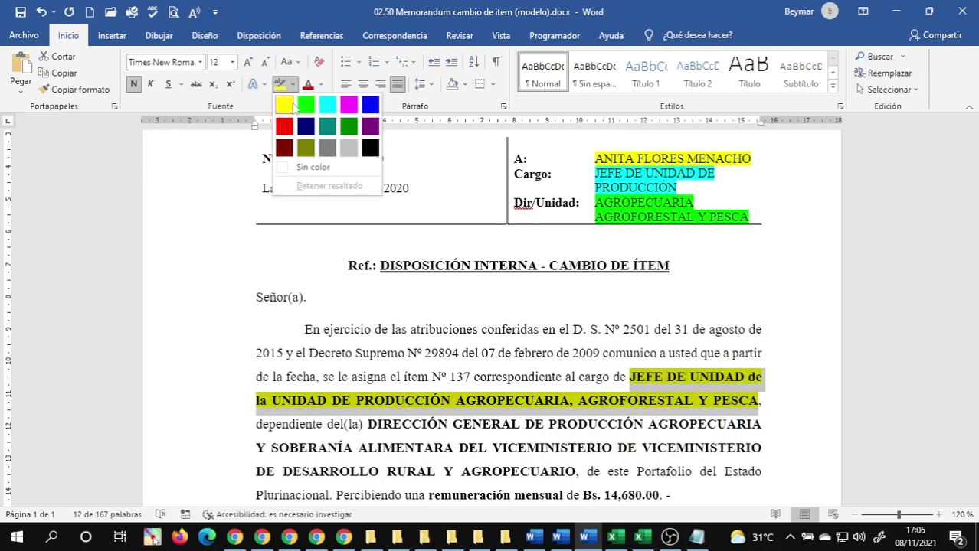
{"action": "left_click", "coordinate": [327, 106]}
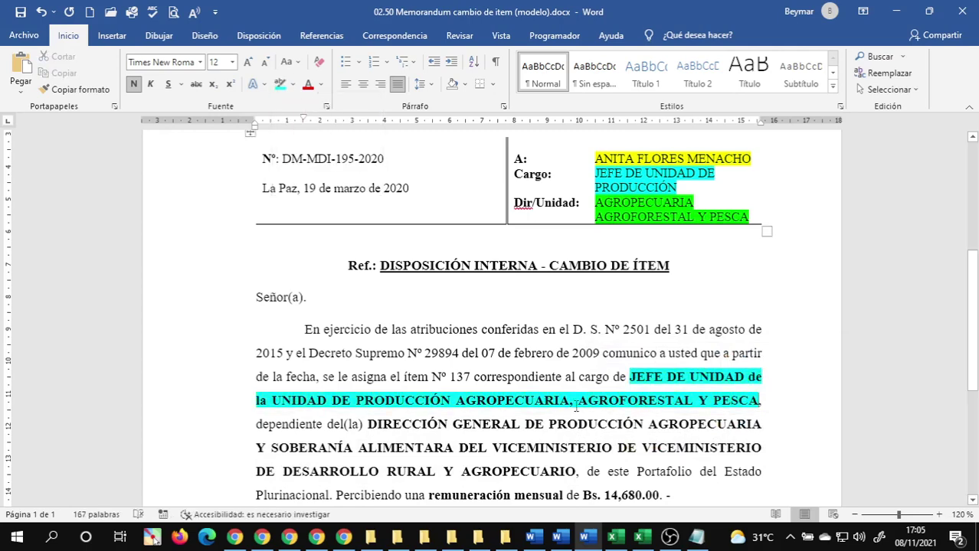
- Highlight the DIRECCIÓN GENERAL … AGROPECUARIO directorate name green
{"action": "scroll", "coordinate": [617, 429], "scroll_direction": "down", "scroll_amount": 2}
{"action": "scroll", "coordinate": [410, 356], "scroll_direction": "up", "scroll_amount": 1}
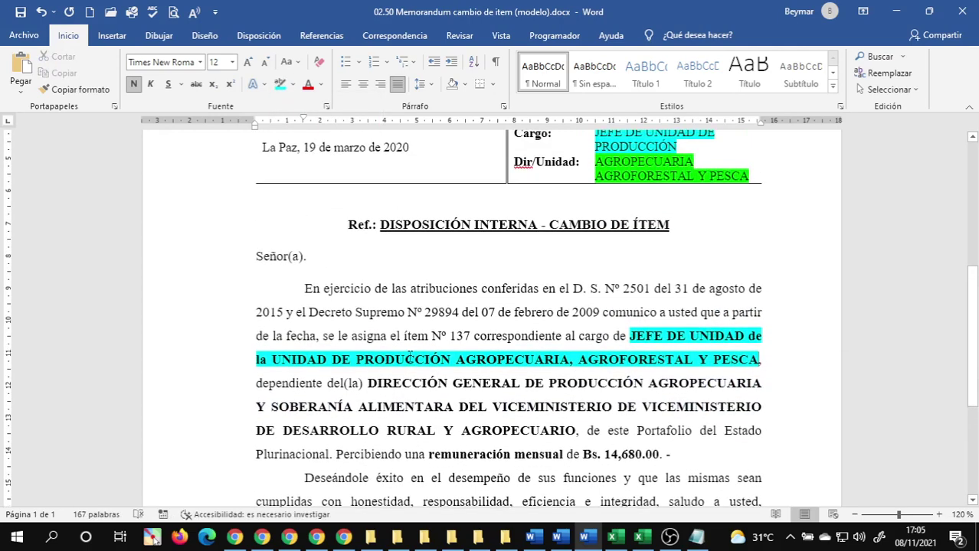
{"action": "left_click_drag", "start_coordinate": [368, 382], "coordinate": [575, 430]}
{"action": "left_click", "coordinate": [293, 85]}
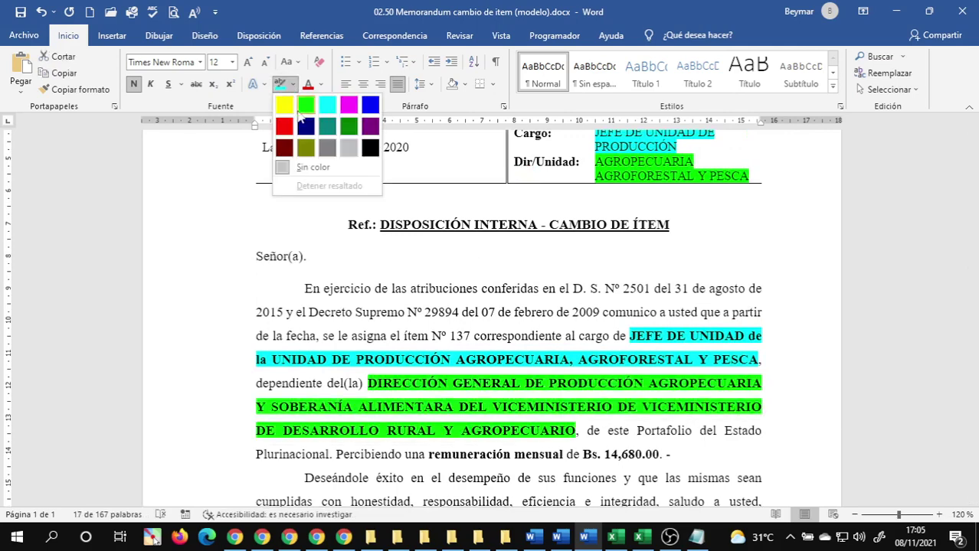
{"action": "left_click", "coordinate": [305, 105]}
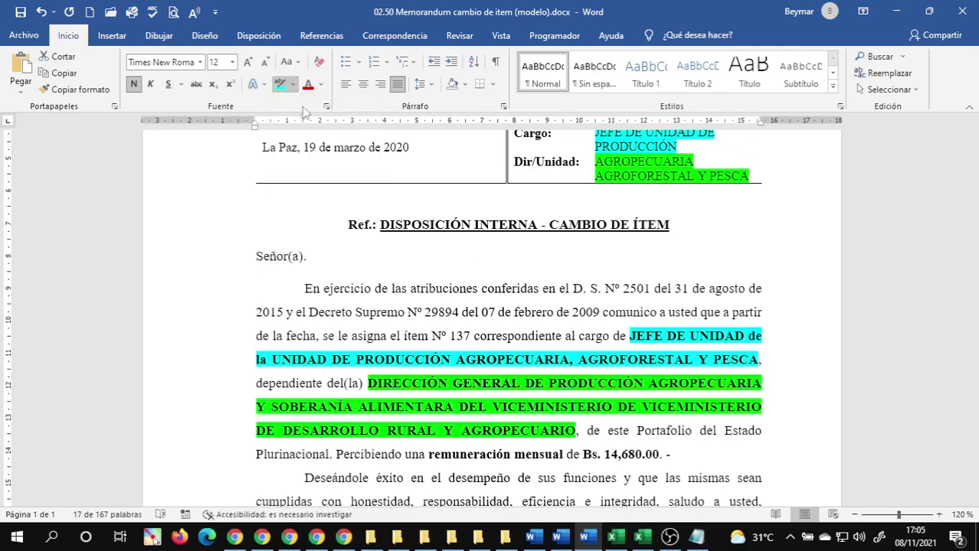
{"action": "left_click", "coordinate": [511, 336]}
- Highlight the salary amount Bs. 14,680.00 yellow
{"action": "scroll", "coordinate": [510, 341], "scroll_direction": "down", "scroll_amount": 5}
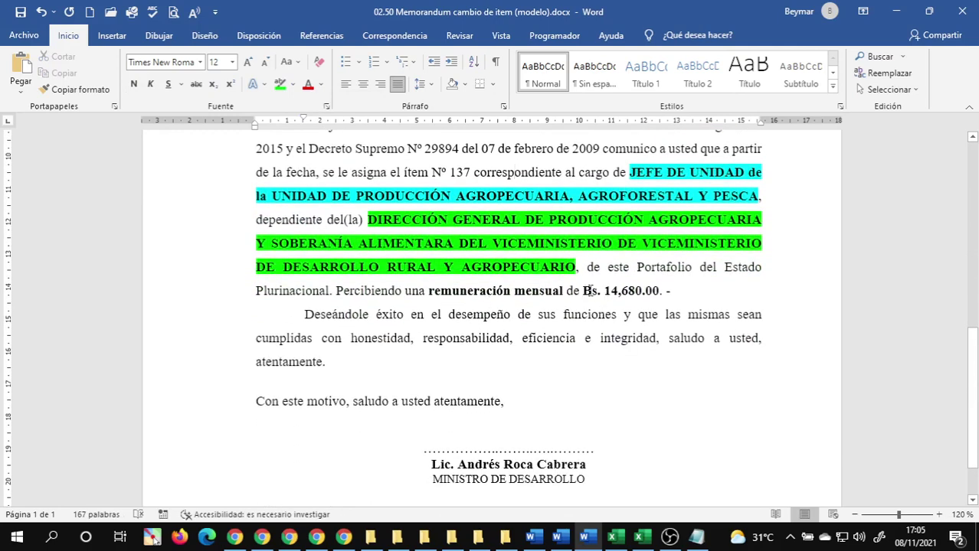
{"action": "left_click_drag", "start_coordinate": [588, 291], "coordinate": [668, 291]}
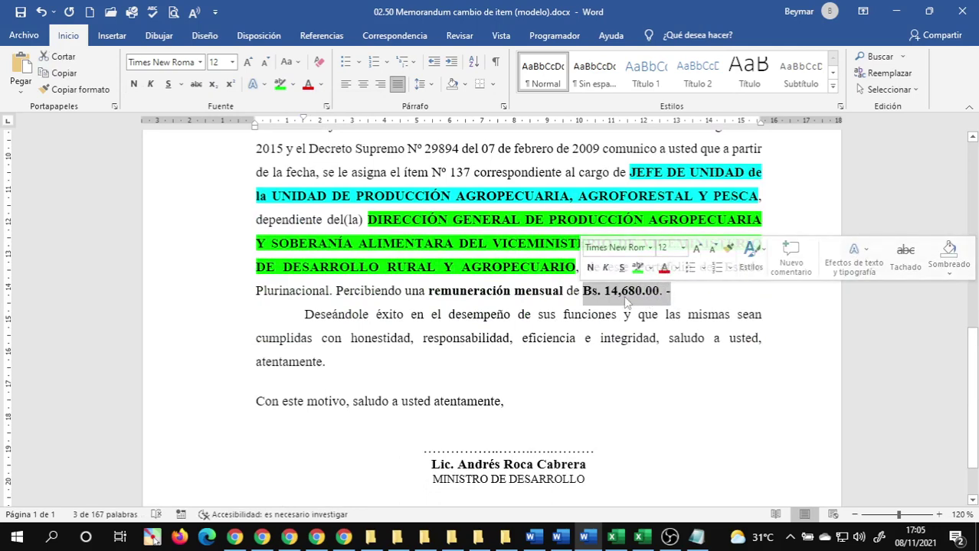
{"action": "scroll", "coordinate": [386, 204], "scroll_direction": "up", "scroll_amount": 5}
{"action": "scroll", "coordinate": [386, 204], "scroll_direction": "up", "scroll_amount": 9}
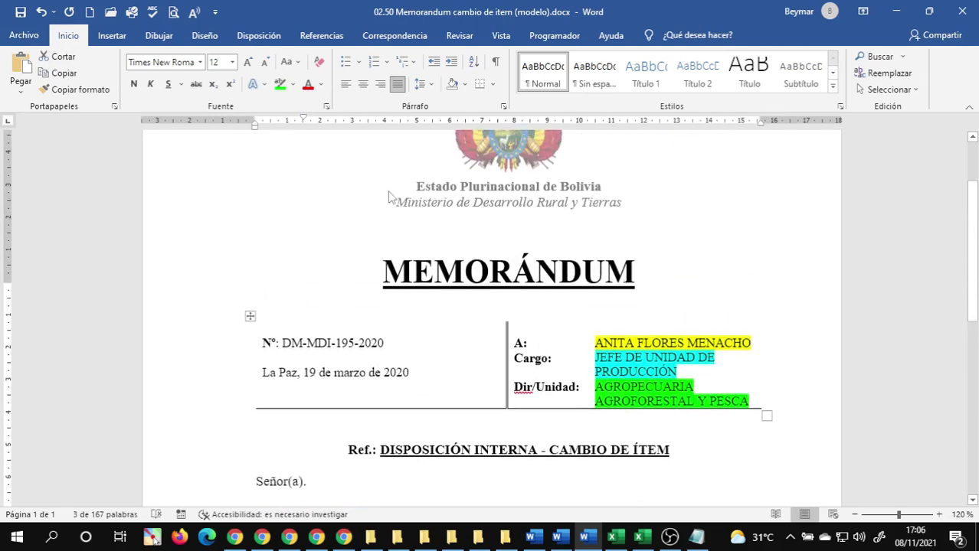
{"action": "left_click", "coordinate": [293, 85]}
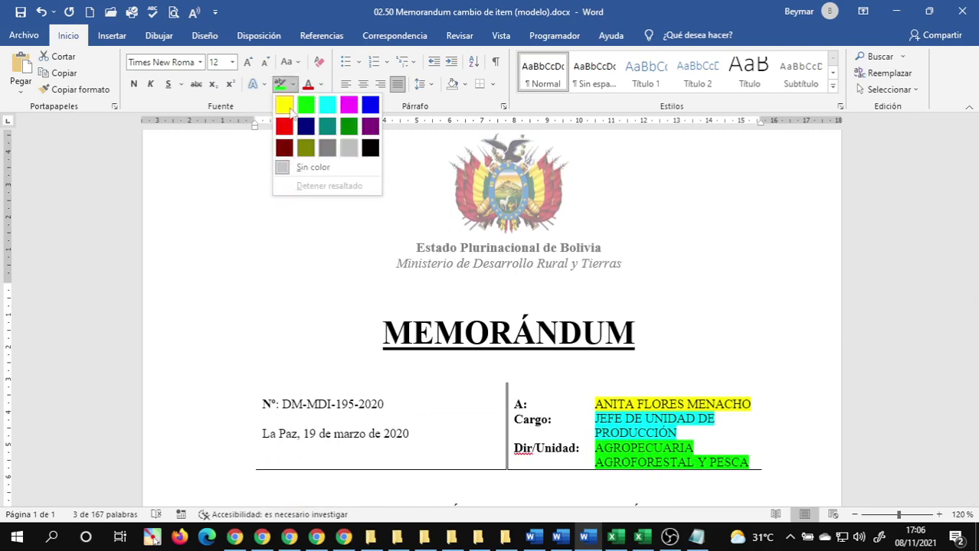
{"action": "left_click", "coordinate": [289, 107]}
{"action": "left_click", "coordinate": [517, 293]}
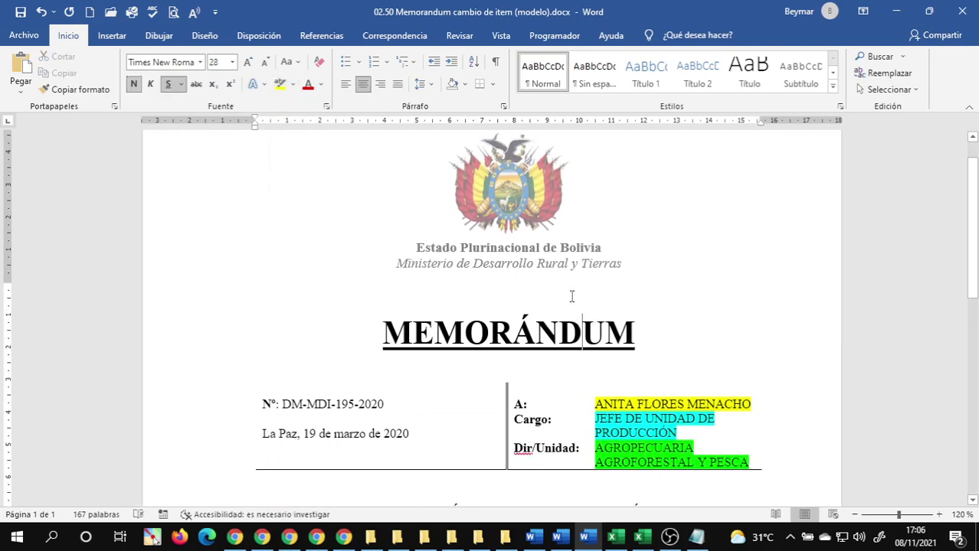
- Scroll through the memorandum to review the highlighted fields
{"action": "scroll", "coordinate": [605, 321], "scroll_direction": "down", "scroll_amount": 5}
{"action": "scroll", "coordinate": [614, 323], "scroll_direction": "down", "scroll_amount": 1}
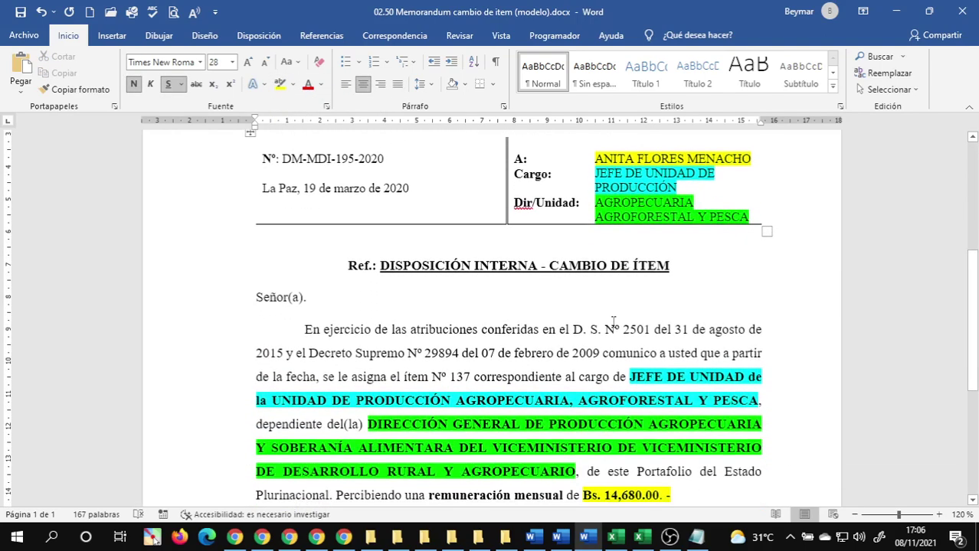
{"action": "scroll", "coordinate": [614, 322], "scroll_direction": "up", "scroll_amount": 7}
{"action": "scroll", "coordinate": [605, 313], "scroll_direction": "down", "scroll_amount": 8}
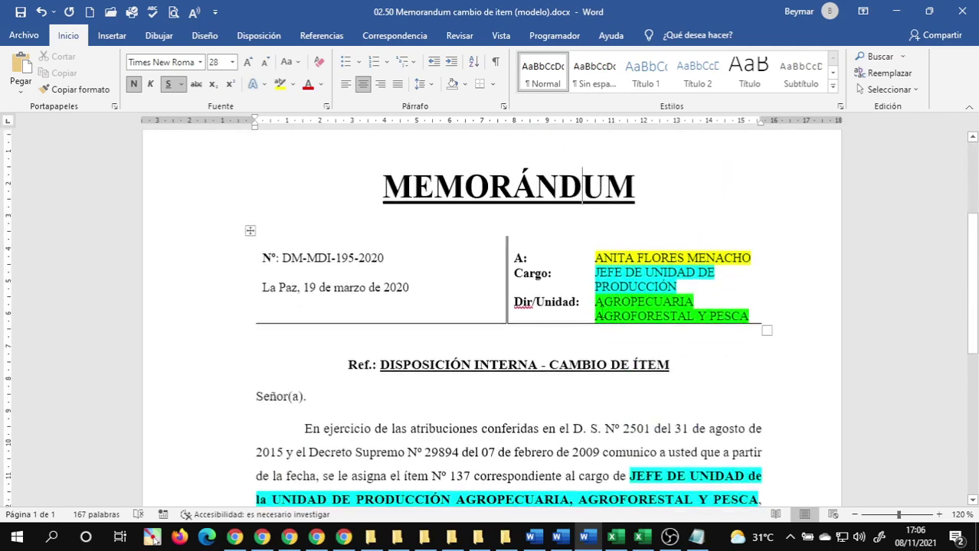
{"action": "scroll", "coordinate": [601, 314], "scroll_direction": "down", "scroll_amount": 4}
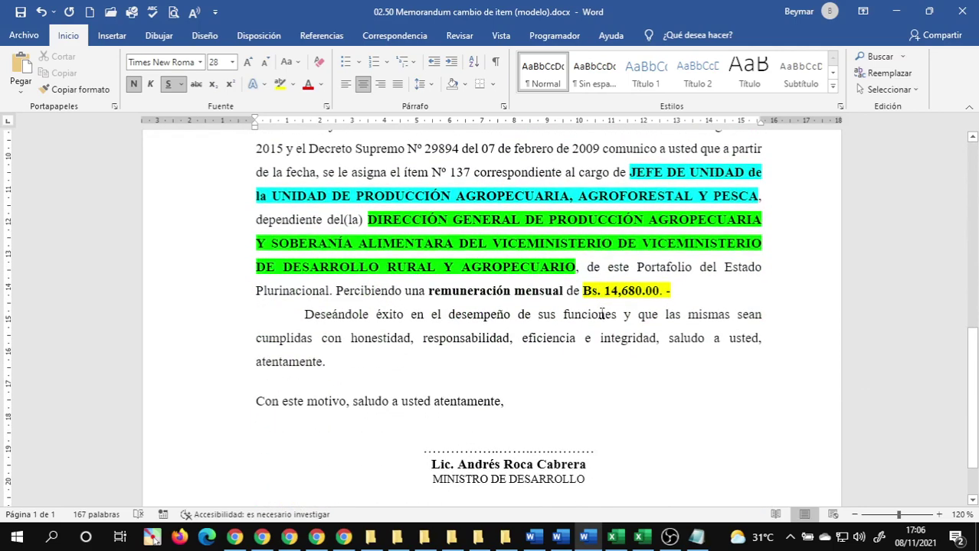
{"action": "scroll", "coordinate": [602, 314], "scroll_direction": "down", "scroll_amount": 2}
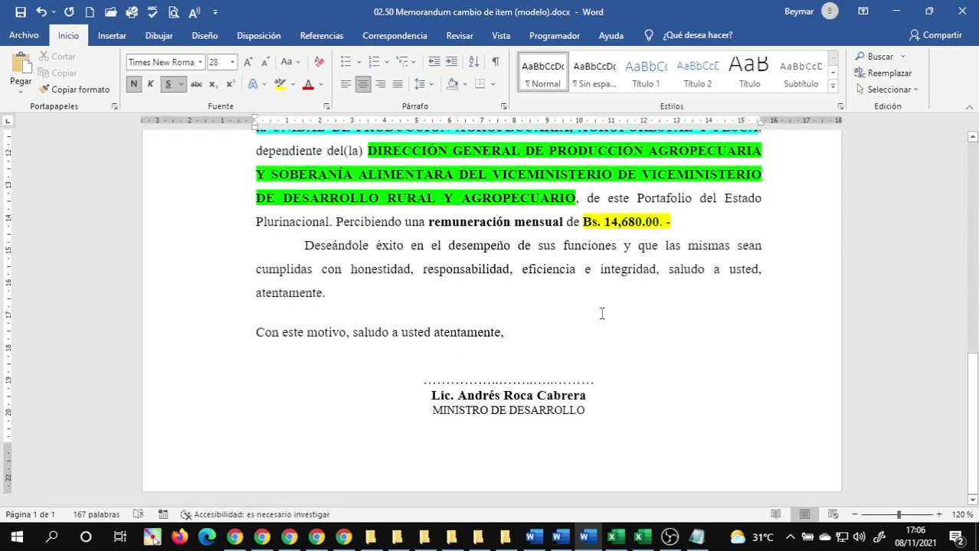
{"action": "left_click", "coordinate": [602, 314]}
{"action": "scroll", "coordinate": [599, 324], "scroll_direction": "up", "scroll_amount": 4}
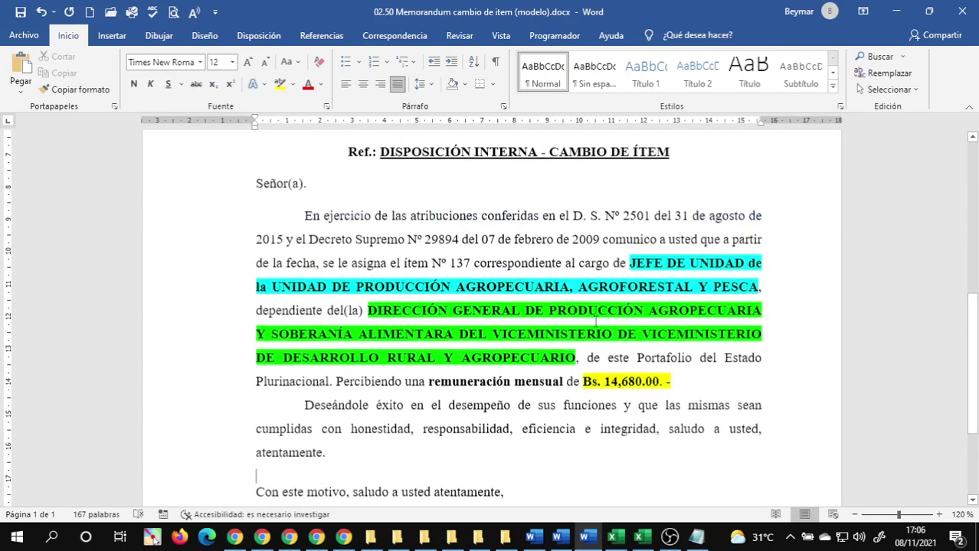
{"action": "left_click", "coordinate": [669, 288]}
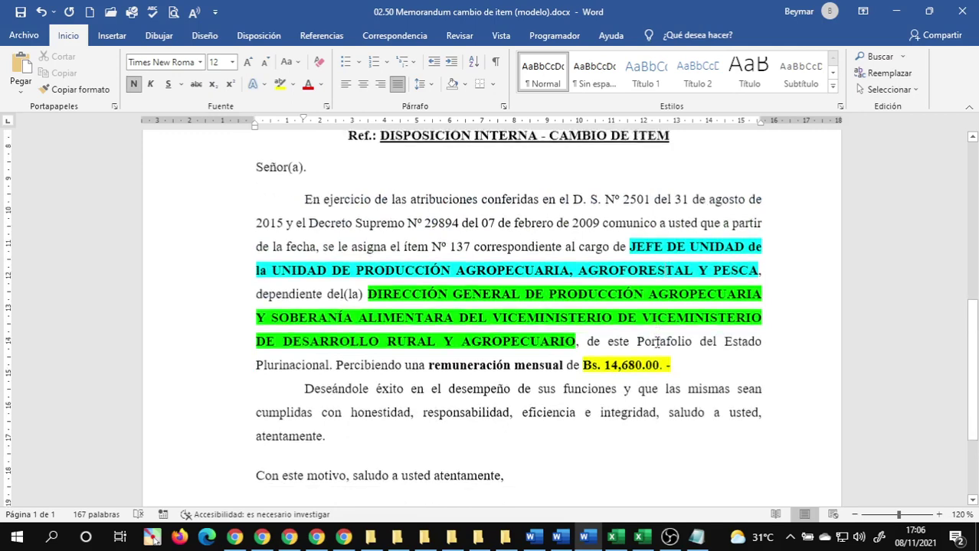
{"action": "scroll", "coordinate": [659, 345], "scroll_direction": "down", "scroll_amount": 4}
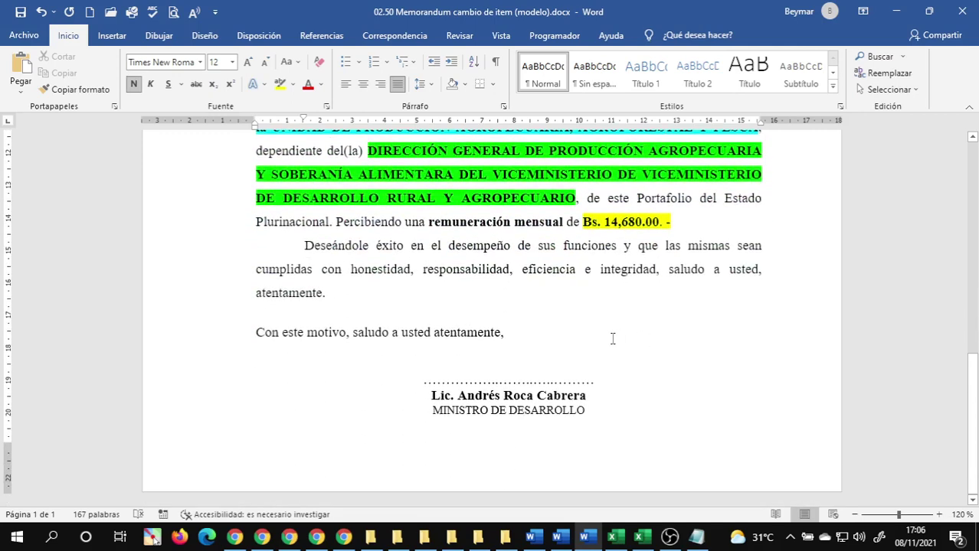
{"action": "scroll", "coordinate": [601, 337], "scroll_direction": "up", "scroll_amount": 1}
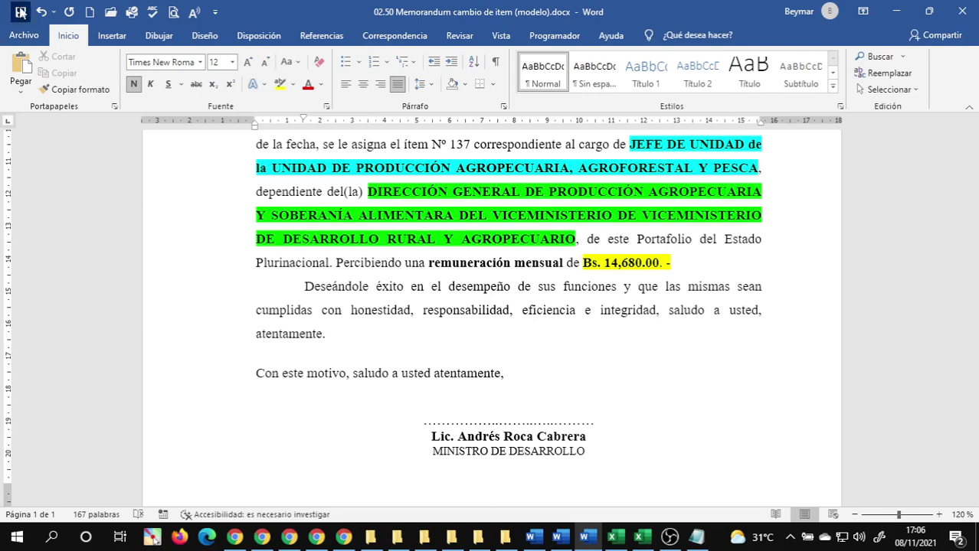
{"action": "scroll", "coordinate": [186, 214], "scroll_direction": "up", "scroll_amount": 5}
{"action": "scroll", "coordinate": [186, 214], "scroll_direction": "up", "scroll_amount": 7}
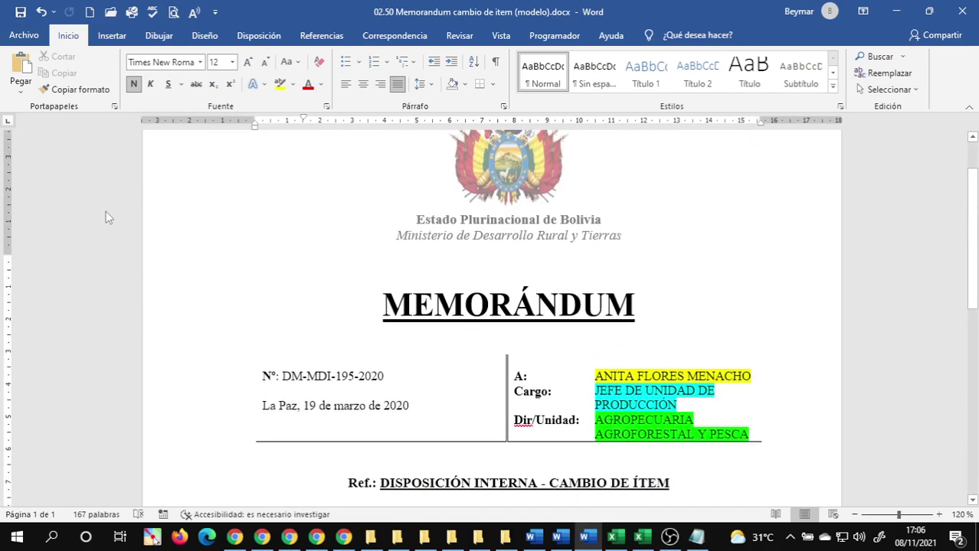
{"action": "scroll", "coordinate": [299, 233], "scroll_direction": "down", "scroll_amount": 3}
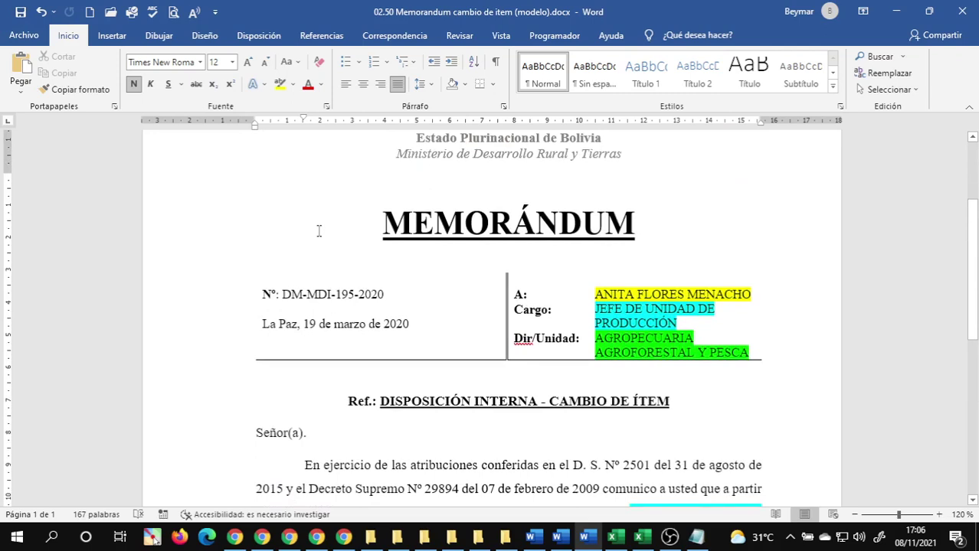
- In the Libro1 workbook, reset rows 1 and 2 to plain formatting copied from empty cell F10
{"action": "mouse_move", "coordinate": [648, 542]}
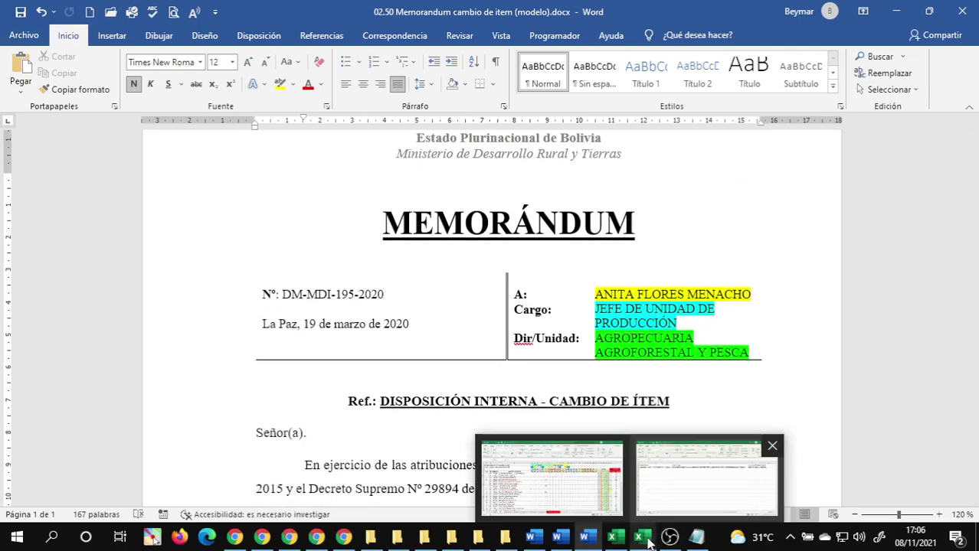
{"action": "left_click", "coordinate": [640, 475]}
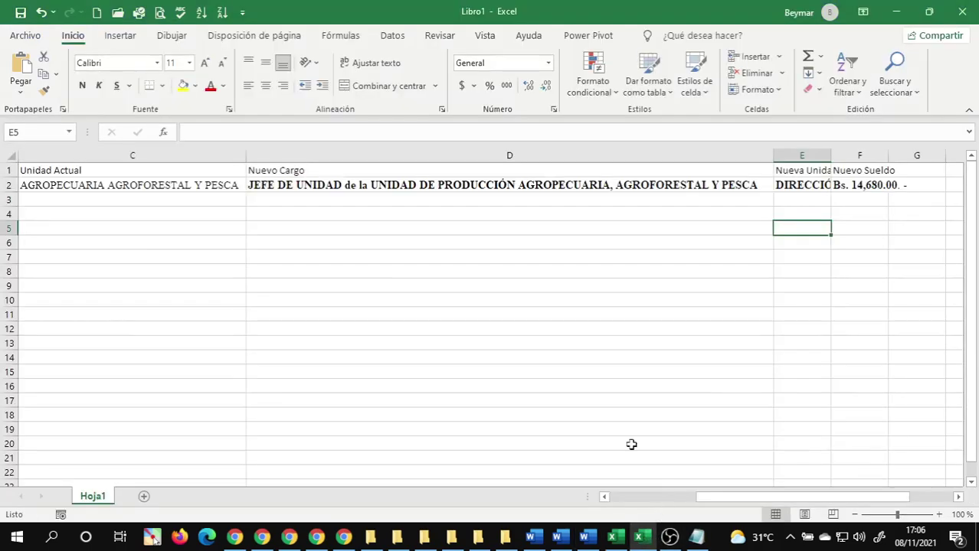
{"action": "left_click", "coordinate": [356, 283]}
{"action": "left_click", "coordinate": [858, 298]}
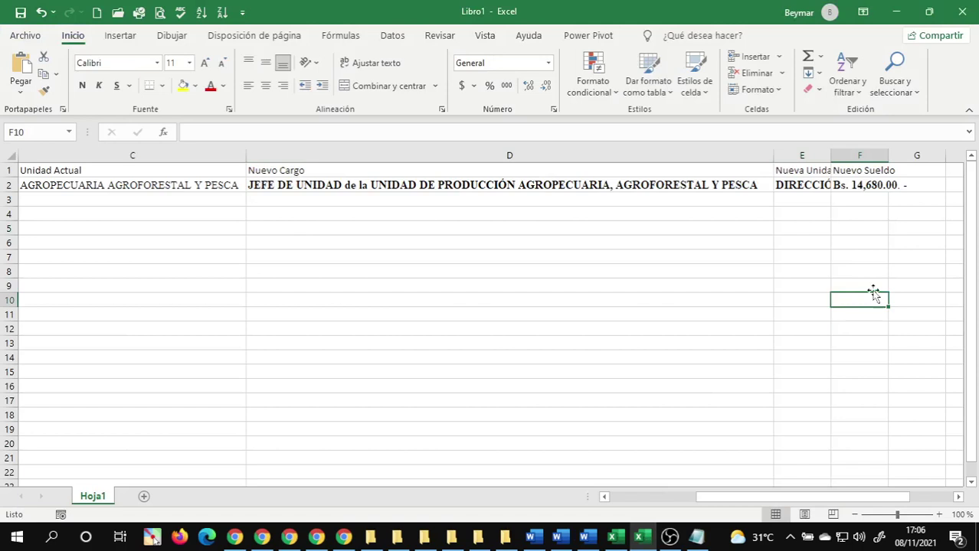
{"action": "left_click", "coordinate": [44, 91]}
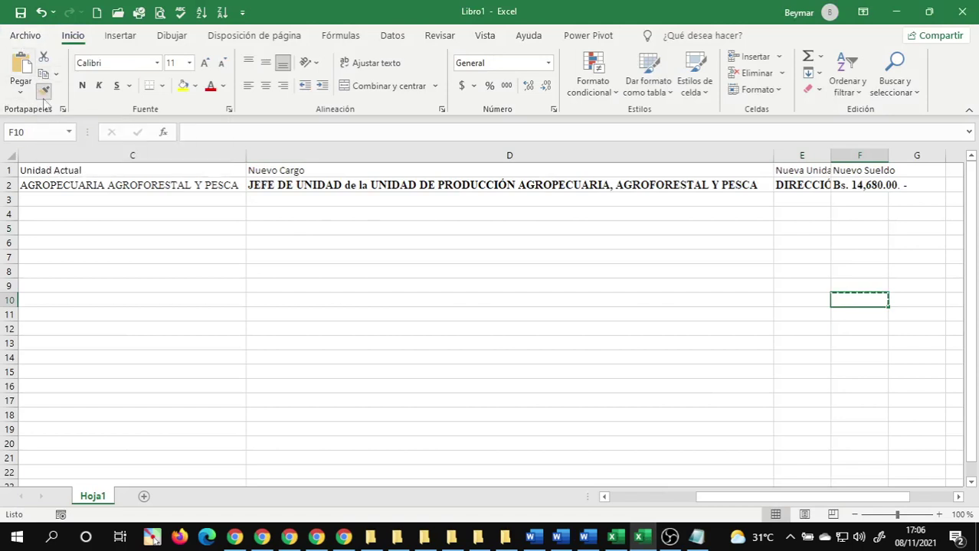
{"action": "left_click_drag", "start_coordinate": [8, 169], "coordinate": [9, 188]}
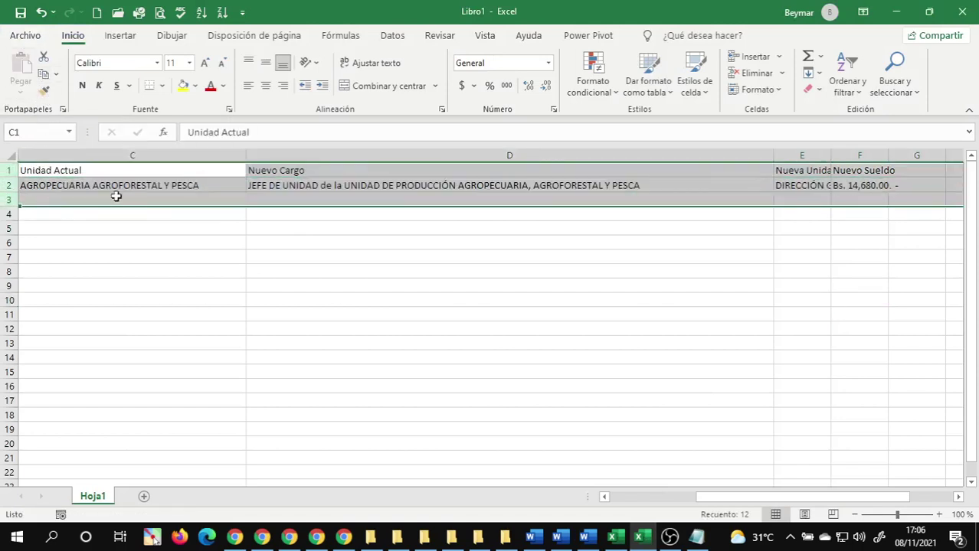
- Autofit the widths of all data columns from A to F
{"action": "left_click", "coordinate": [134, 188]}
{"action": "key", "text": "ctrl+Home"}
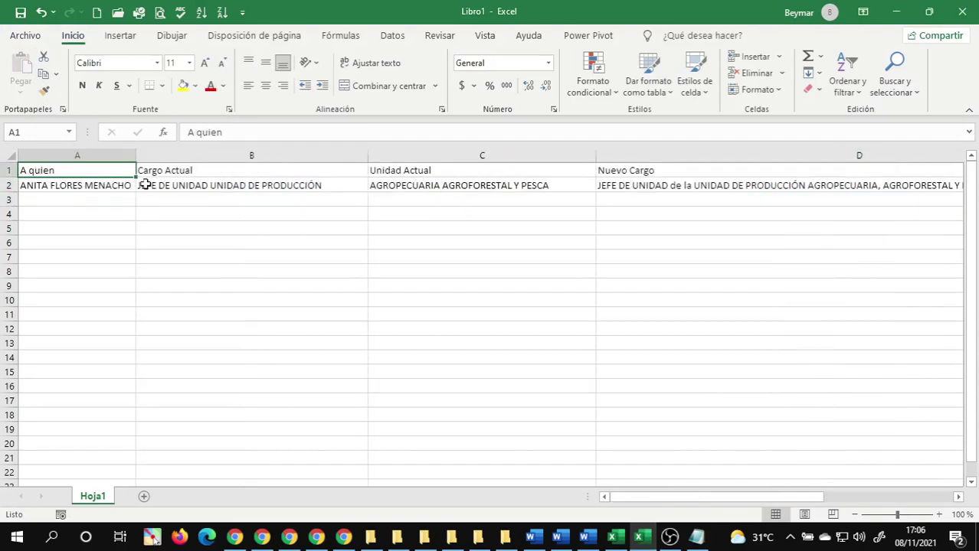
{"action": "left_click", "coordinate": [52, 155]}
{"action": "key", "text": "ctrl+shift+Right"}
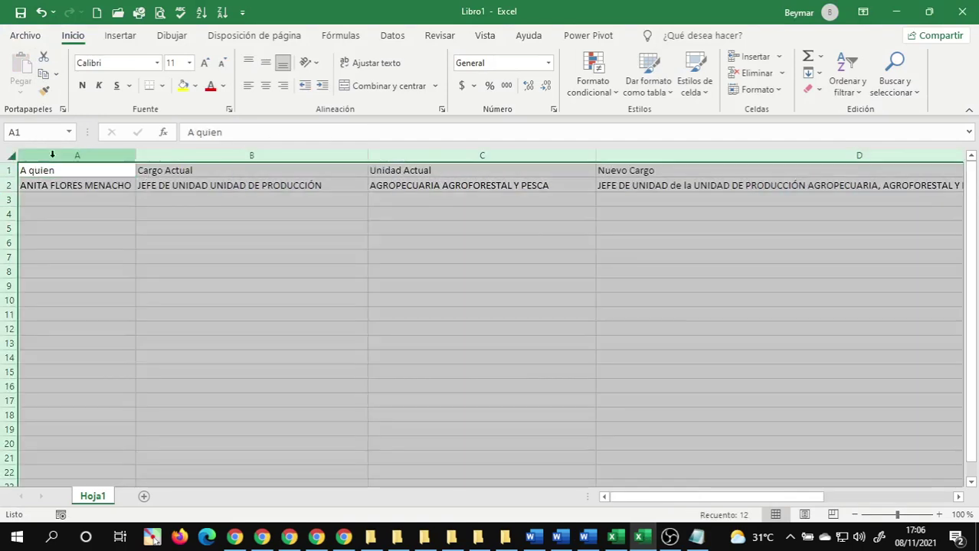
{"action": "double_click", "coordinate": [134, 156]}
{"action": "left_click", "coordinate": [304, 260]}
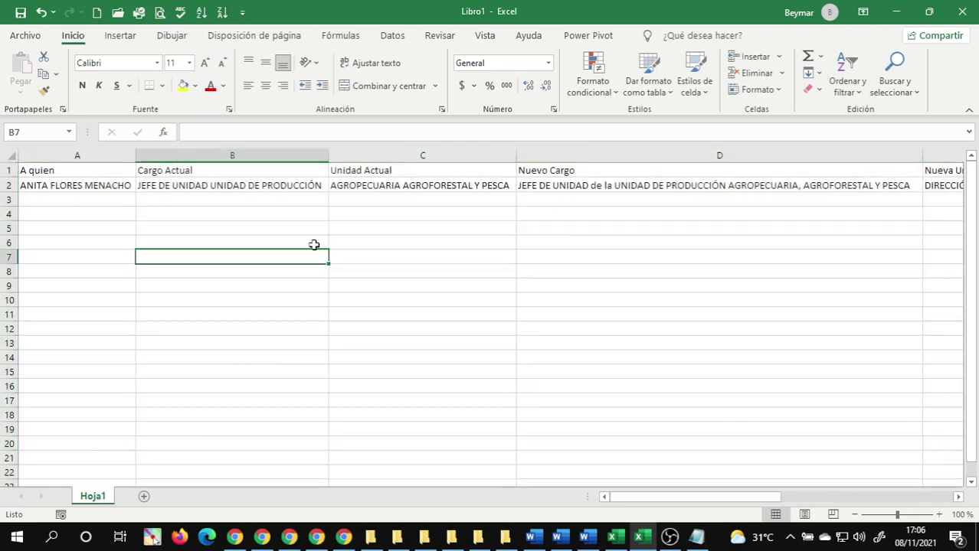
- Bold the six header cells A1 through F1, from A quien to Nuevo Sueldo
{"action": "left_click", "coordinate": [56, 173]}
{"action": "key", "text": "ctrl+shift+Right"}
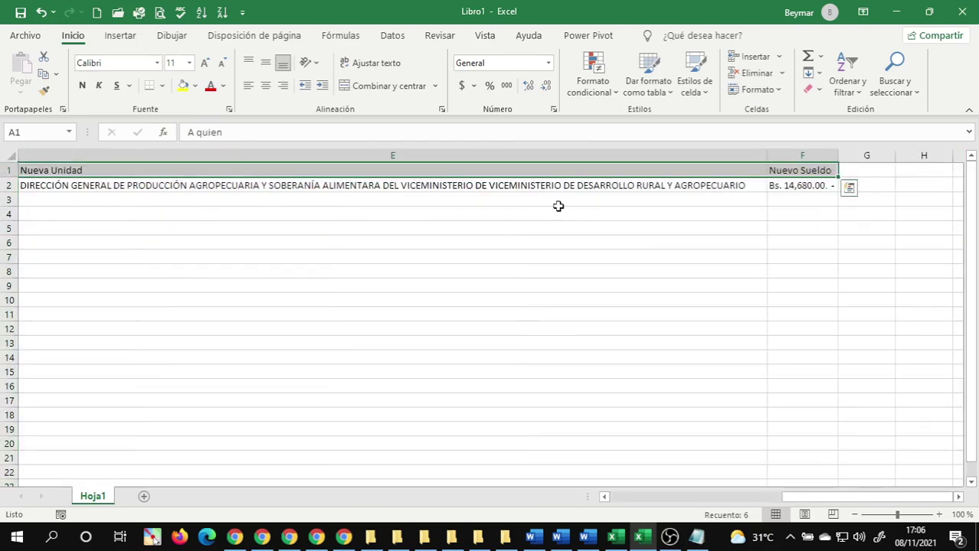
{"action": "scroll", "coordinate": [558, 206], "scroll_direction": "left", "scroll_amount": 5}
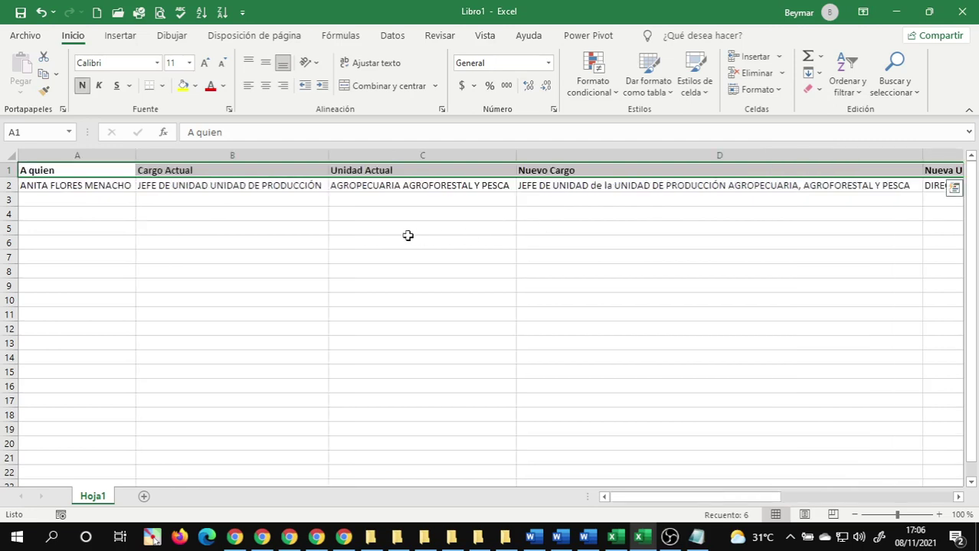
{"action": "left_click", "coordinate": [264, 230]}
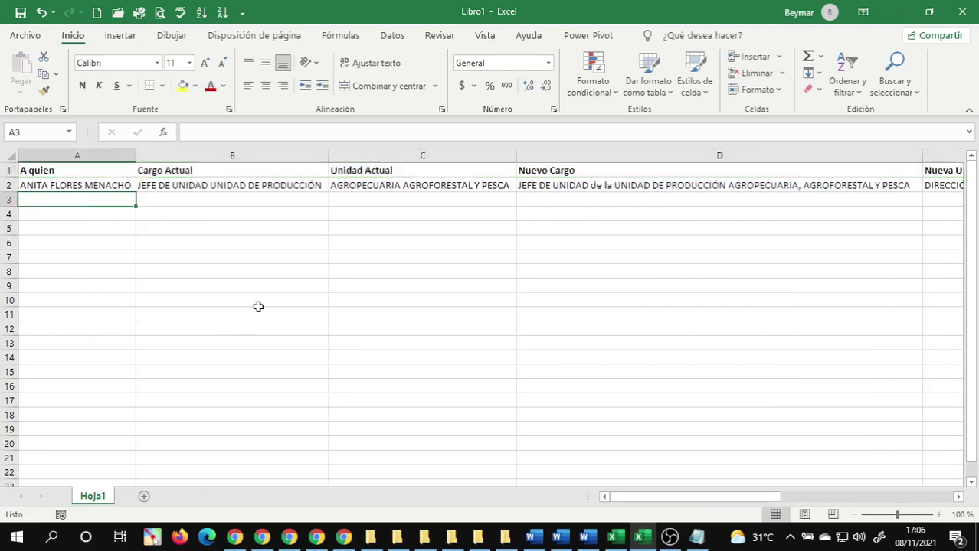
- Review the first record in row 2 and the empty cells of row 3
{"action": "left_click", "coordinate": [52, 186]}
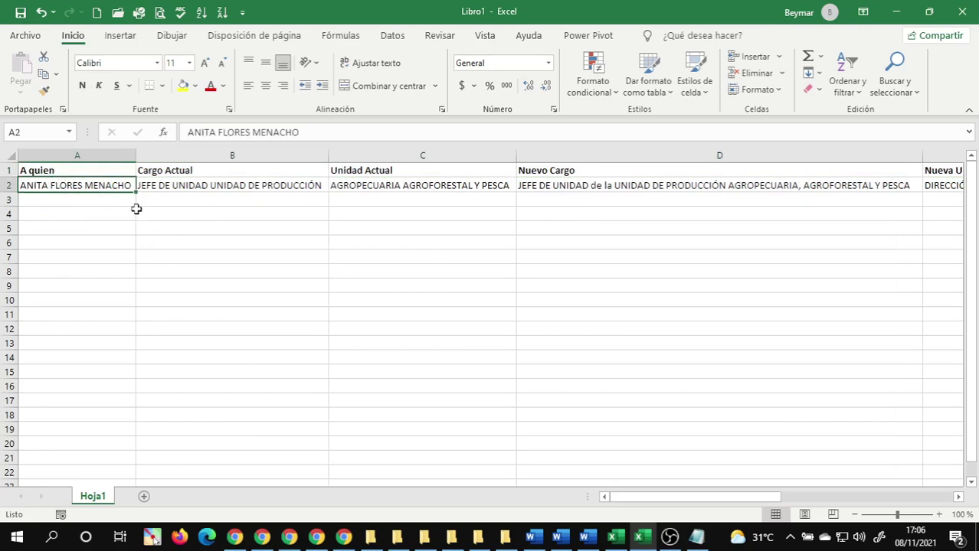
{"action": "left_click", "coordinate": [118, 239]}
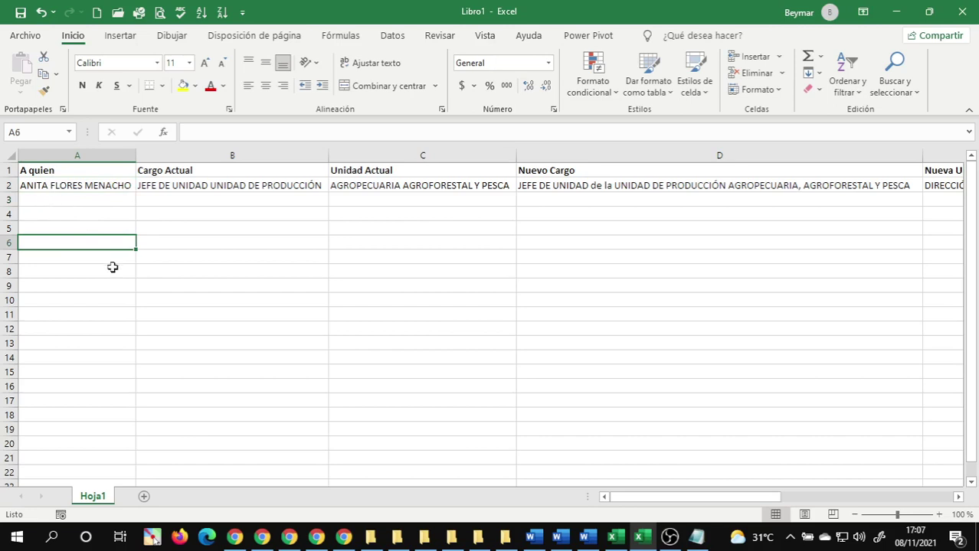
{"action": "left_click", "coordinate": [74, 198]}
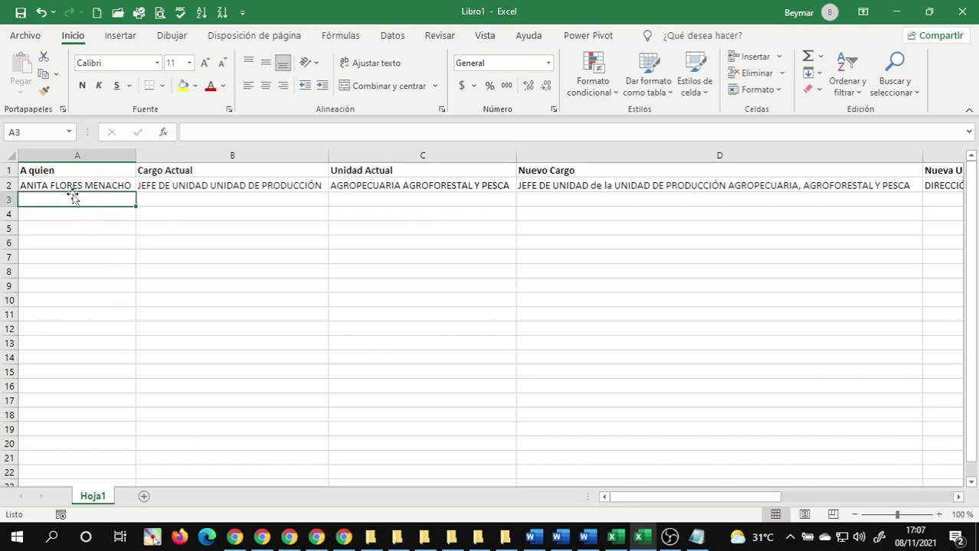
{"action": "left_click", "coordinate": [207, 198]}
{"action": "left_click", "coordinate": [394, 201]}
{"action": "left_click", "coordinate": [566, 200]}
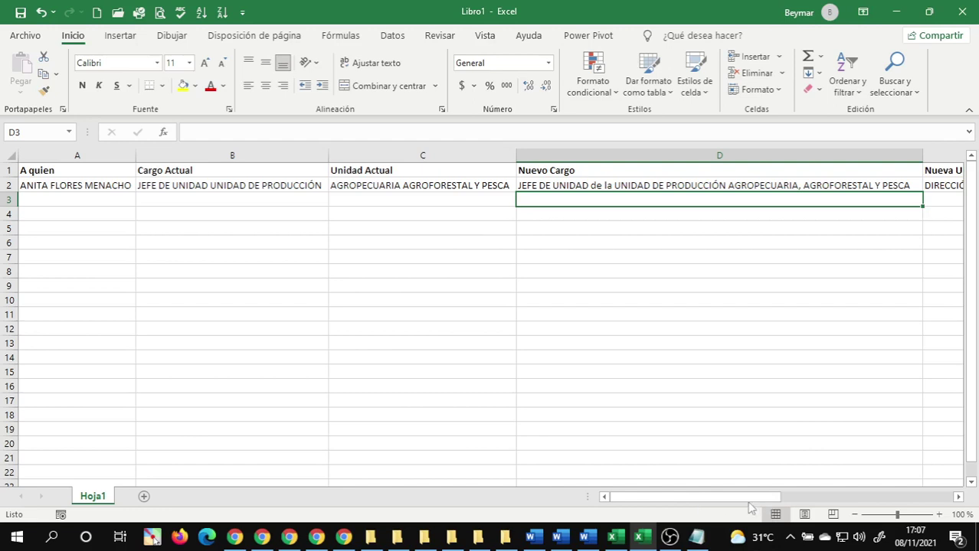
{"action": "left_click_drag", "start_coordinate": [754, 497], "coordinate": [923, 498]}
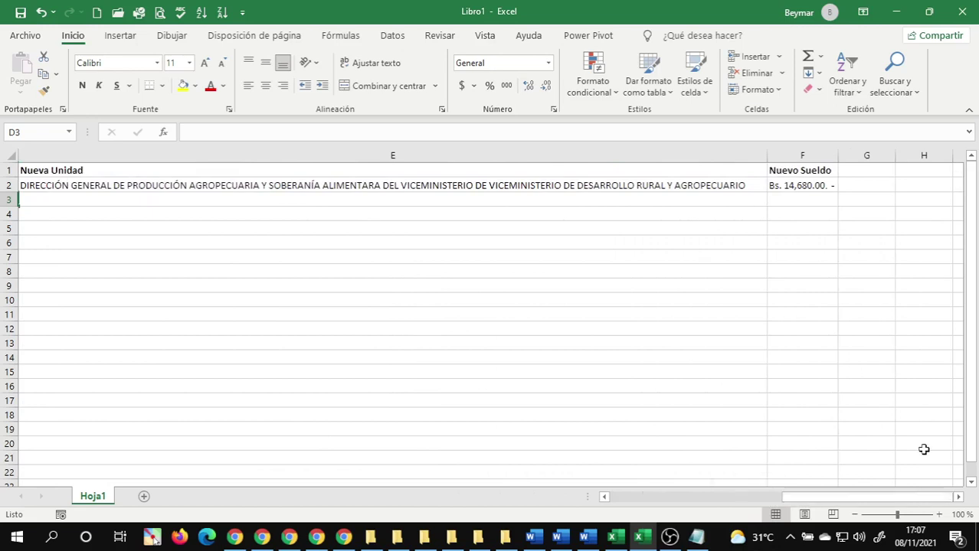
{"action": "left_click", "coordinate": [790, 186]}
{"action": "left_click", "coordinate": [787, 198]}
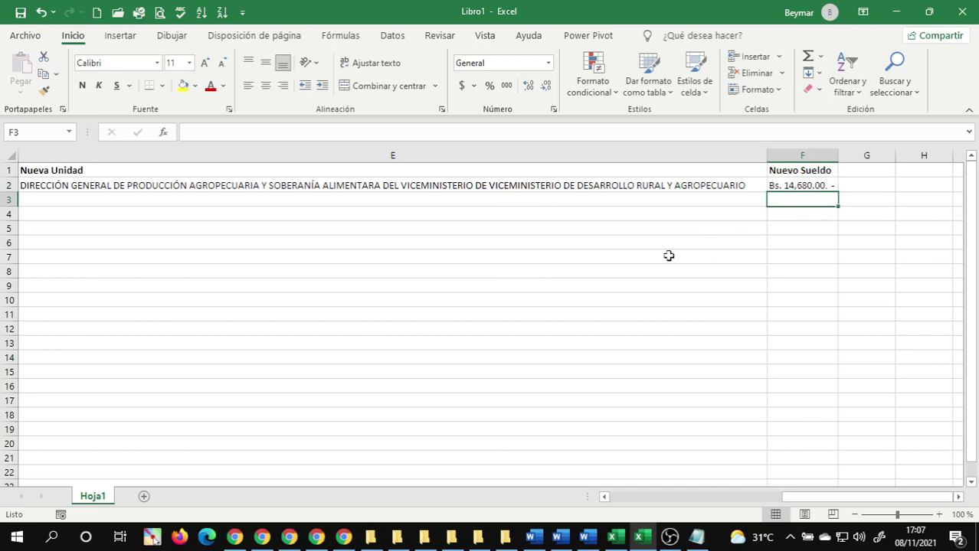
{"action": "left_click", "coordinate": [375, 248]}
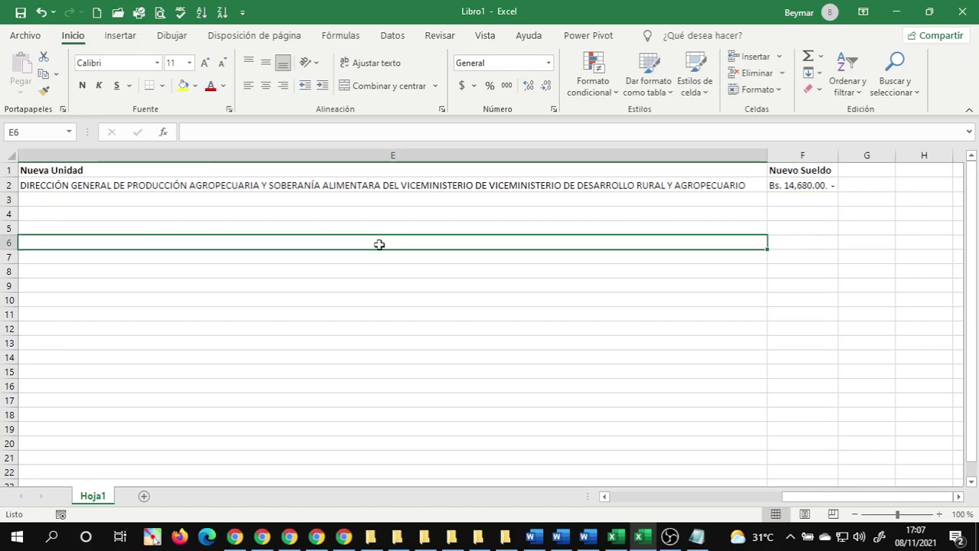
{"action": "key", "text": "ctrl+Home"}
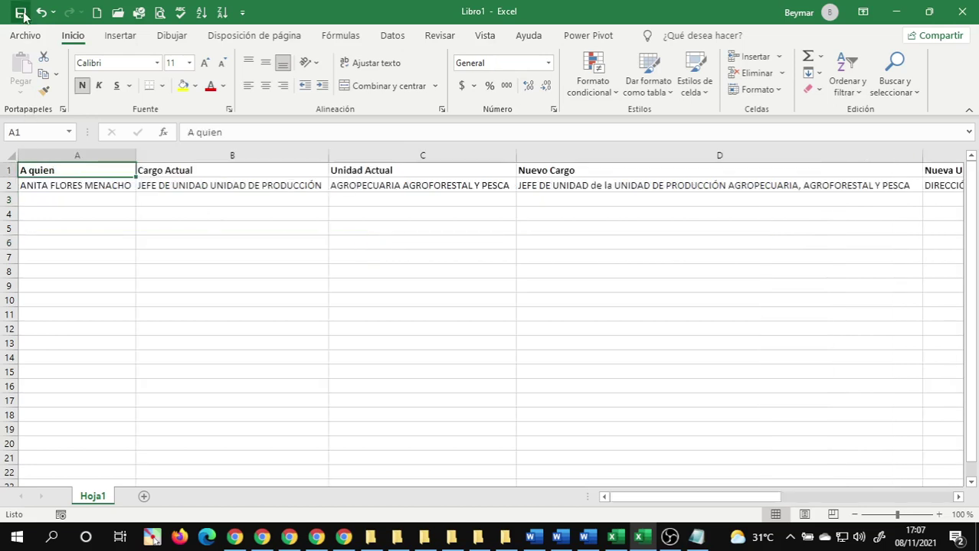
{"action": "left_click", "coordinate": [46, 189]}
- Enter the second recipient's full name in cell A3
{"action": "left_click", "coordinate": [95, 199]}
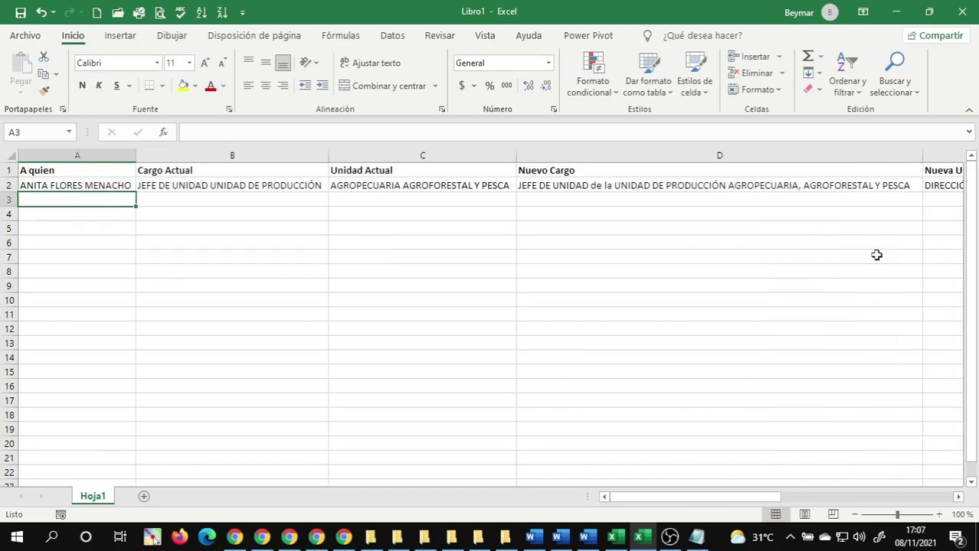
{"action": "type", "text": "a"}
{"action": "key", "text": "BackSpace"}
{"action": "type", "text": "n"}
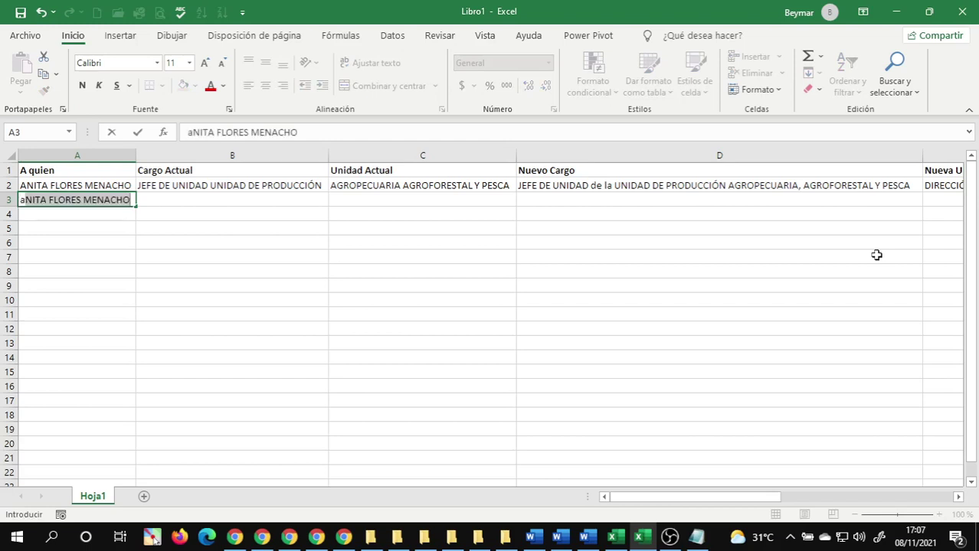
{"action": "key", "text": "BackSpace"}
{"action": "key", "text": "BackSpace"}
{"action": "key", "text": "BackSpace"}
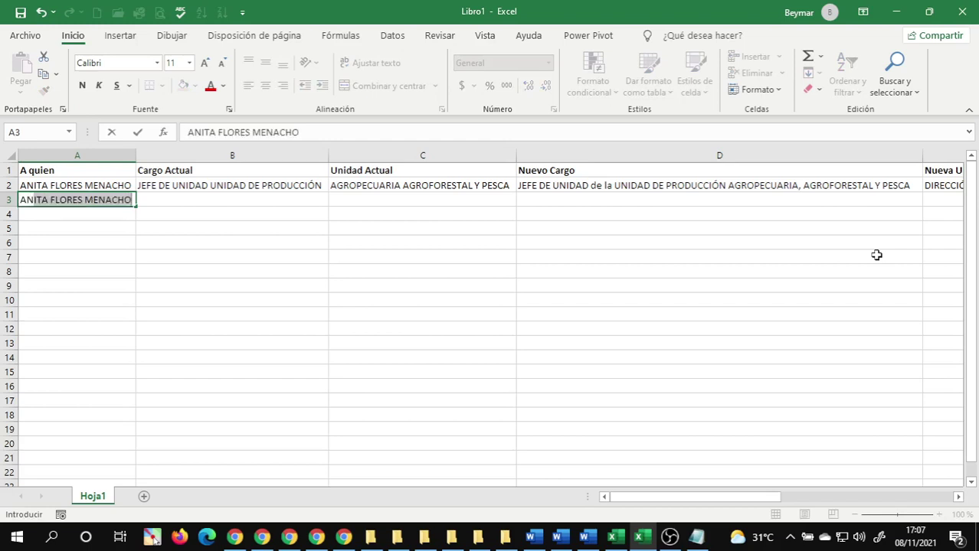
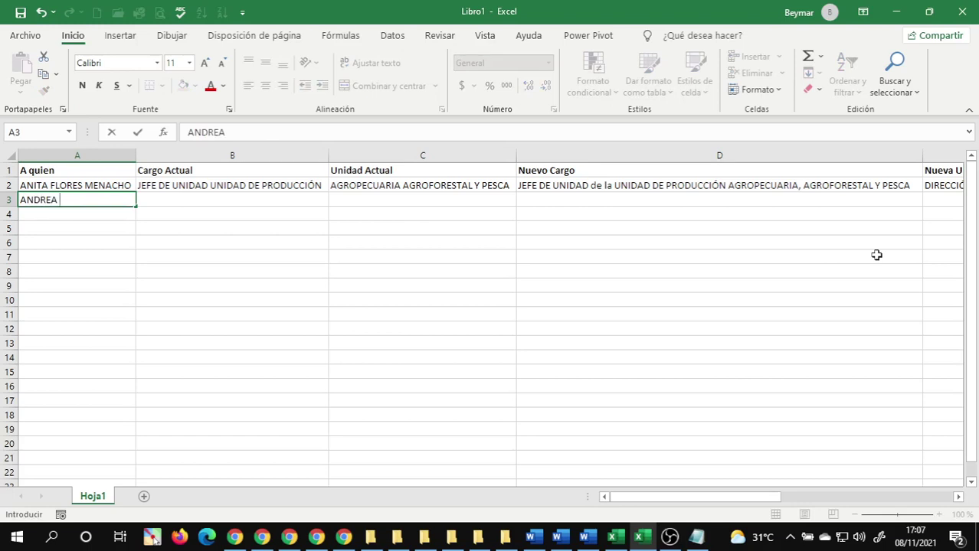
{"action": "key", "text": "ctrl+Return"}
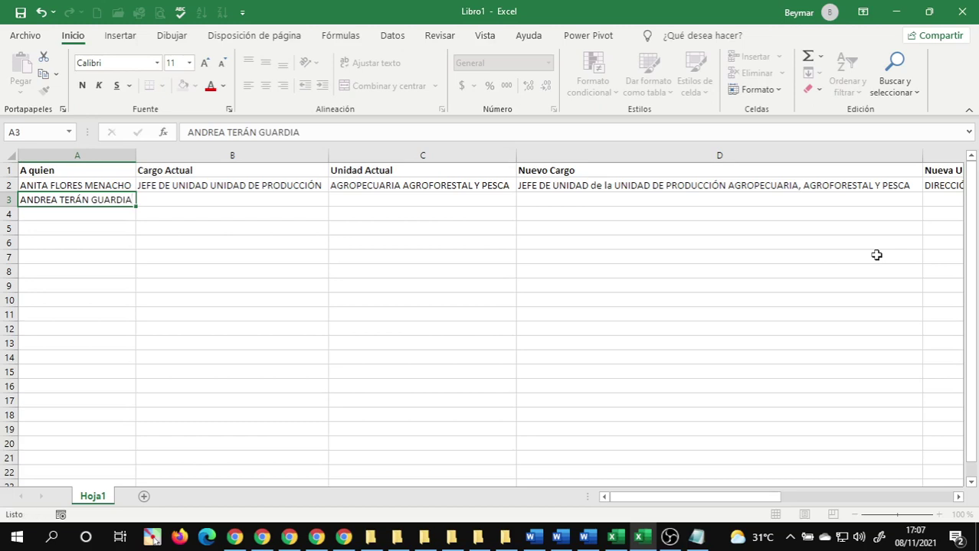
- Fill B3–D3 with TÉCNICO ESTADÍSTICO, ADULTO MAYOR and JEFE DE RECURSOS HUMANOS
{"action": "key", "text": "Tab"}
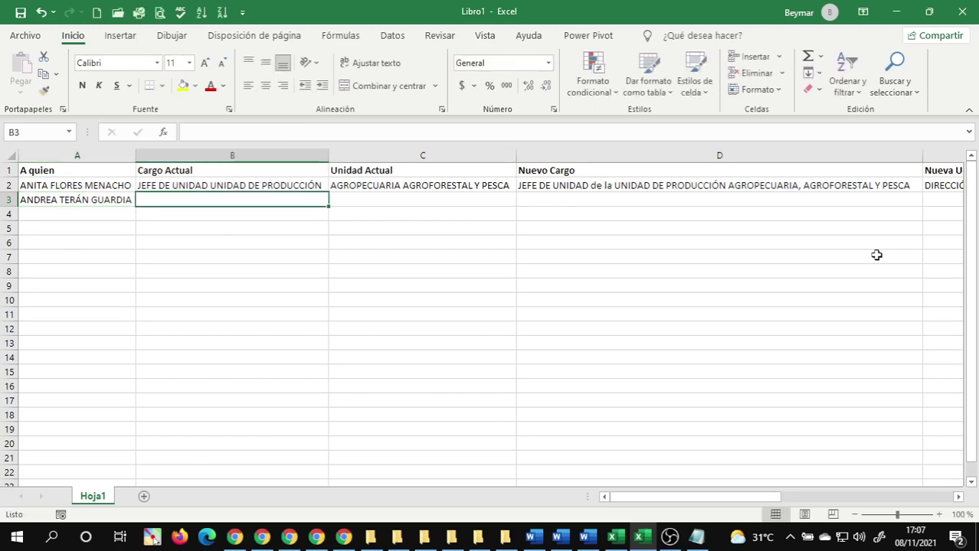
{"action": "type", "text": "TÉCNI"}
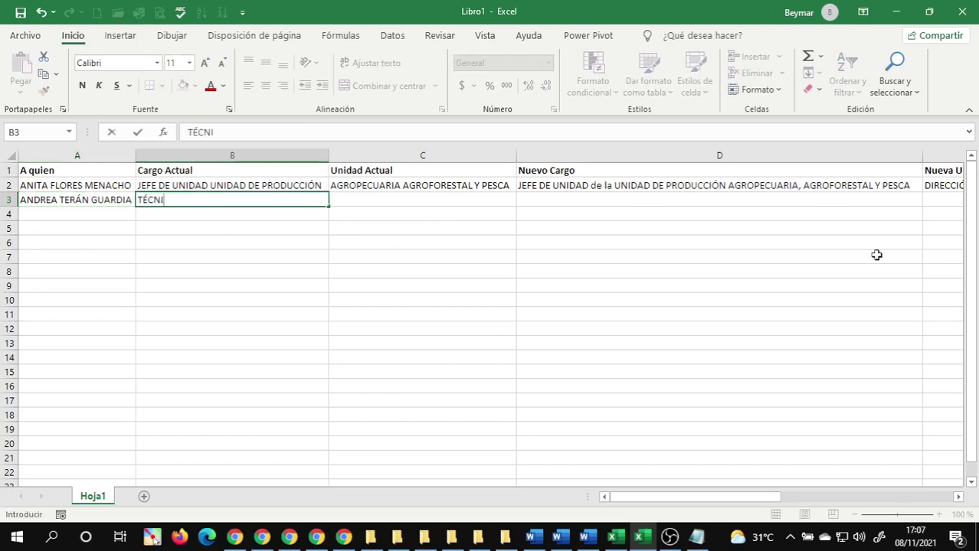
{"action": "type", "text": "CO ESTADÍSTICO"}
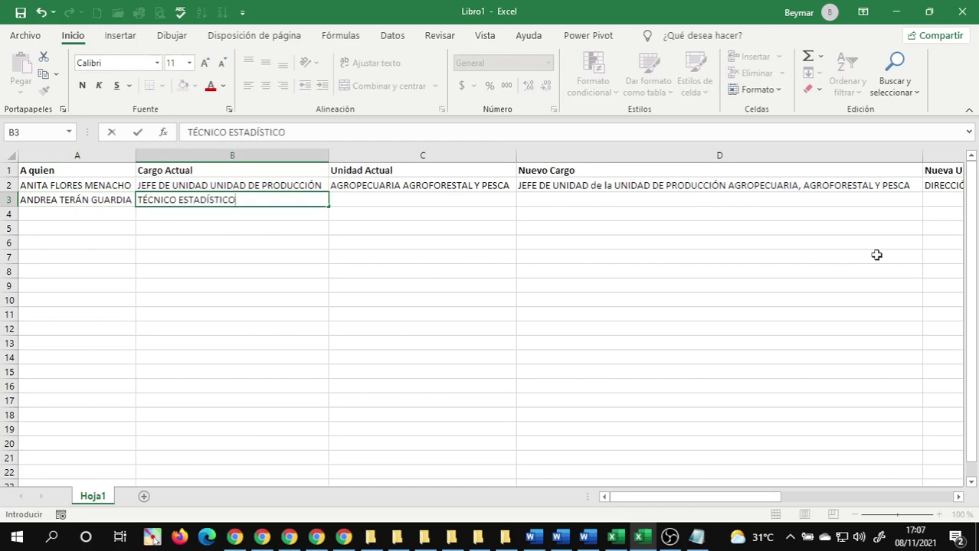
{"action": "key", "text": "Tab"}
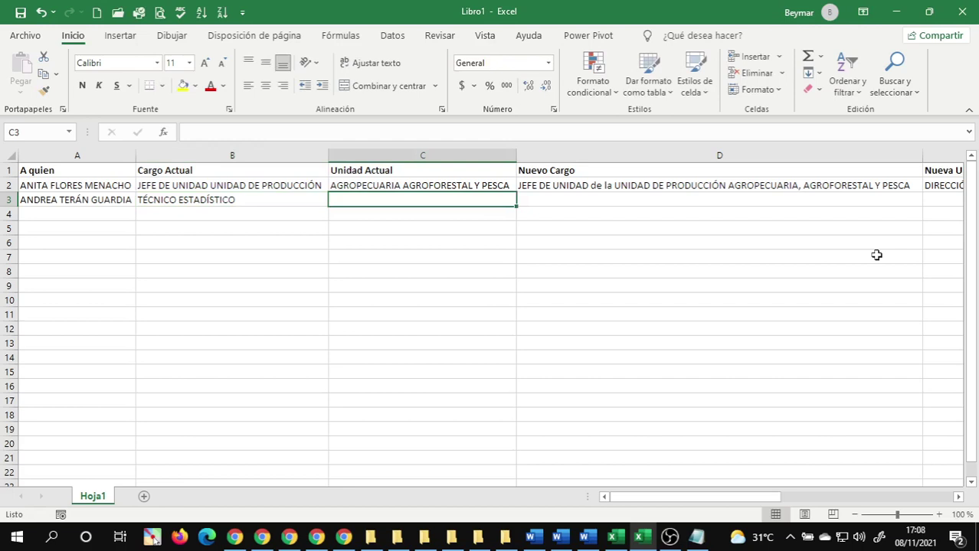
{"action": "type", "text": "ADU"}
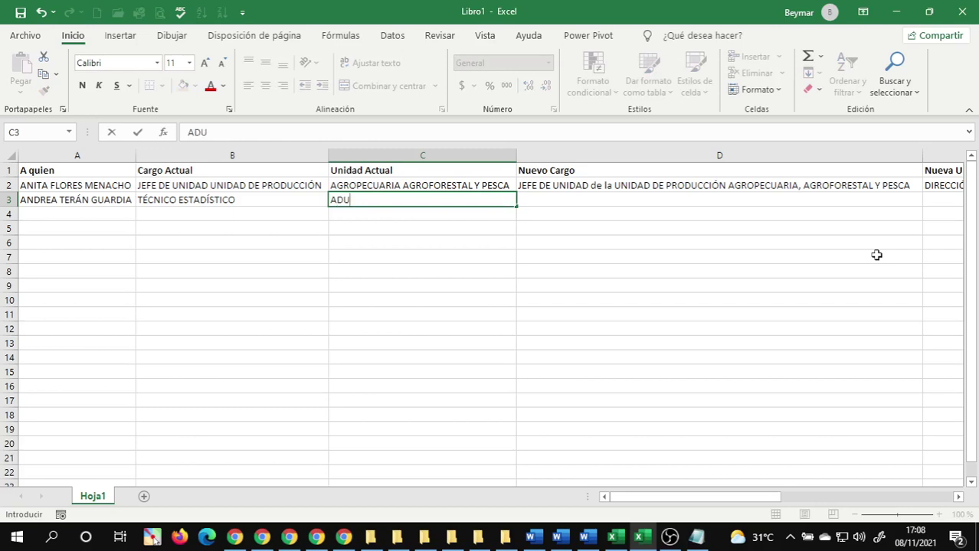
{"action": "type", "text": "LTO MAYOR"}
{"action": "key", "text": "Tab"}
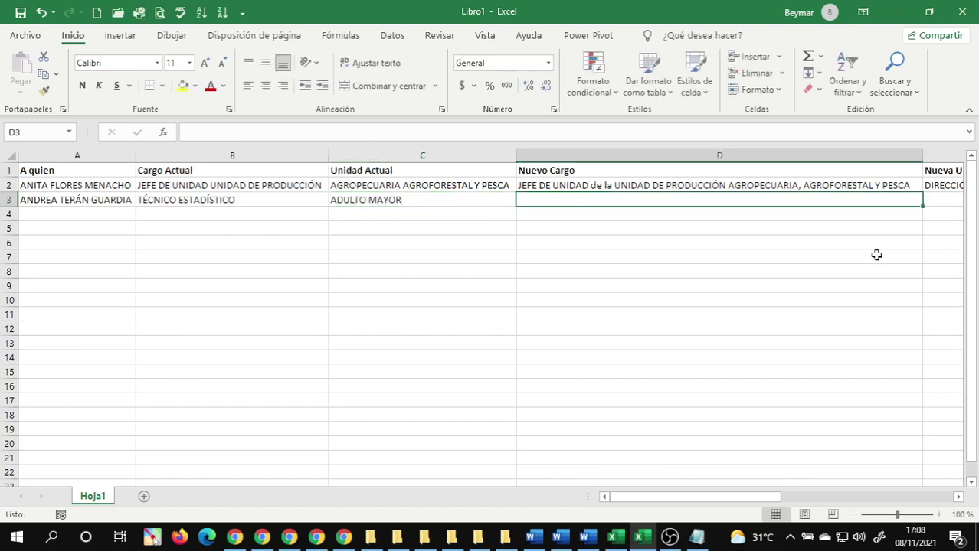
{"action": "type", "text": "J"}
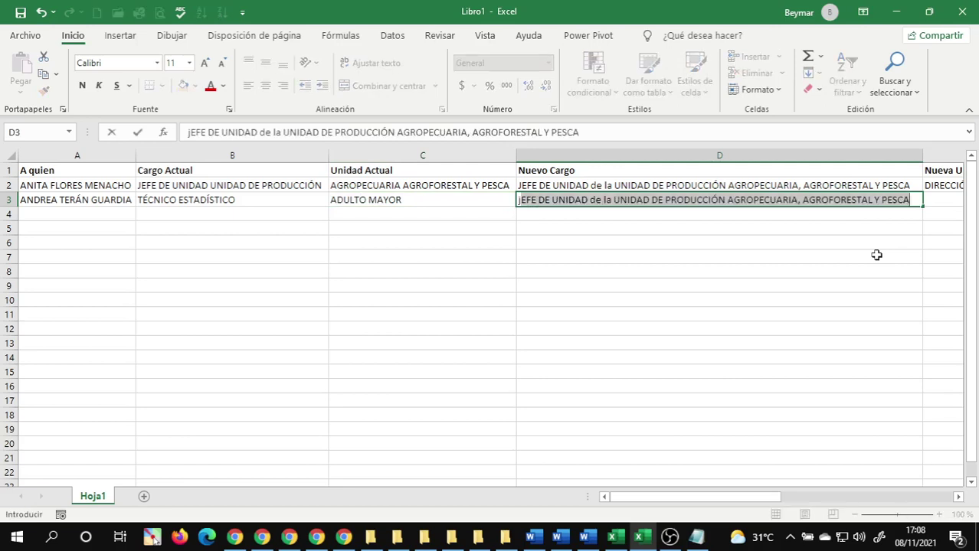
{"action": "key", "text": "BackSpace"}
{"action": "key", "text": "BackSpace"}
{"action": "type", "text": "JEFE "}
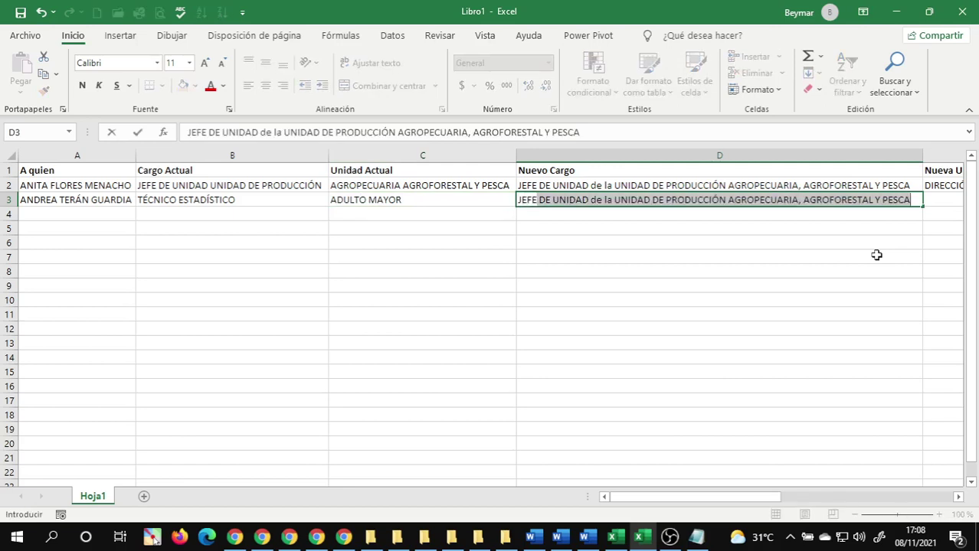
{"action": "type", "text": "DE REC"}
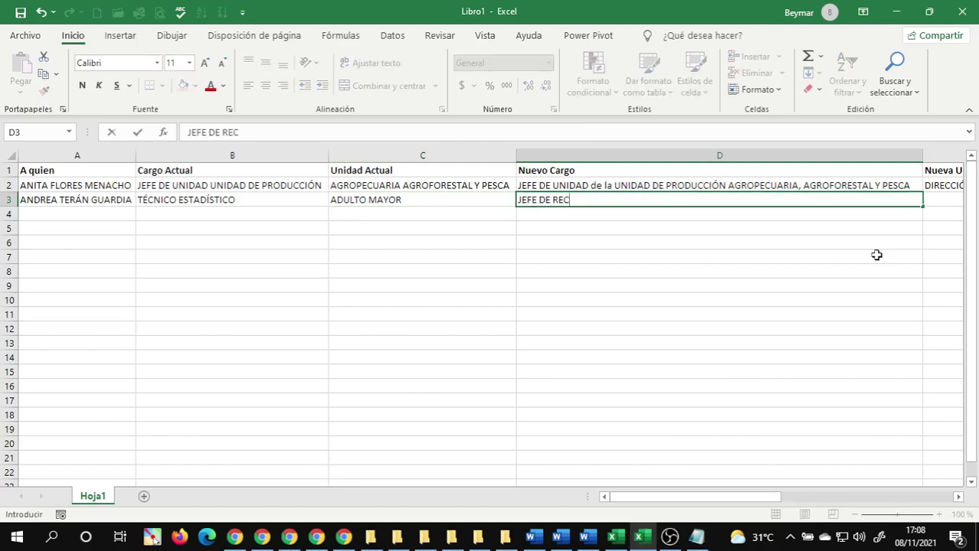
{"action": "type", "text": "URSOS HUMANOS"}
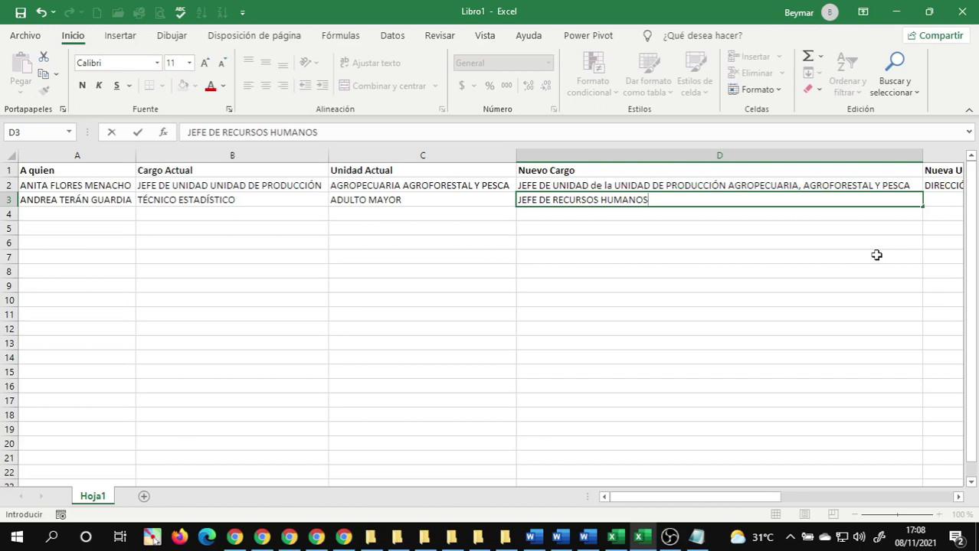
- Fill row 3 with unit DIRECCIÓN GENERAL DE TENOLOGÍA in E3 and salary Bs. 19,385.00 in F3
{"action": "key", "text": "Tab"}
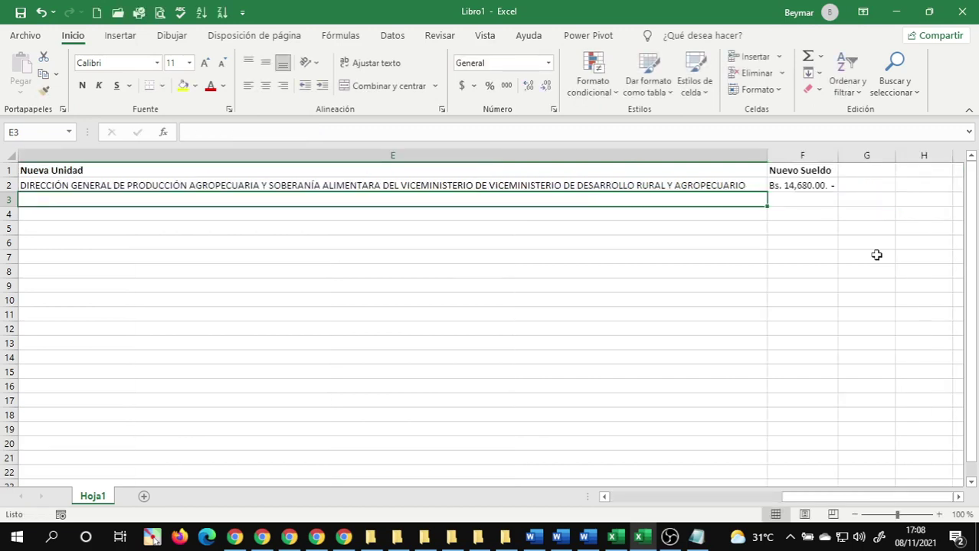
{"action": "type", "text": "DIRECCI"}
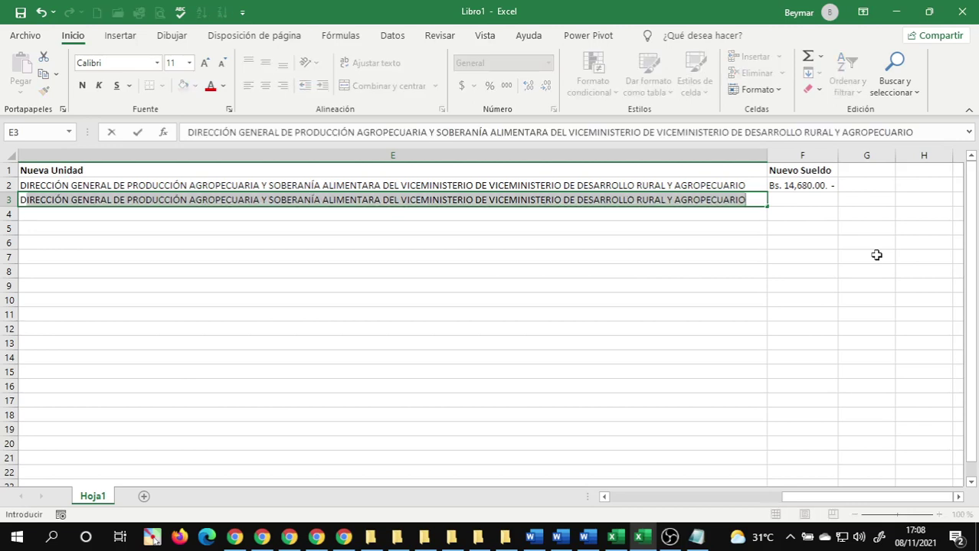
{"action": "type", "text": "ÓN "}
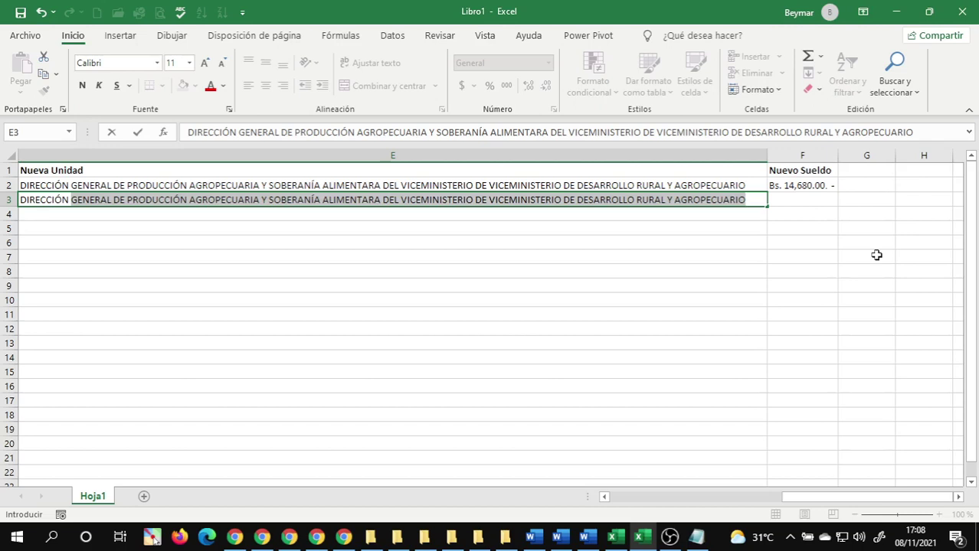
{"action": "type", "text": "GENERAL DE"}
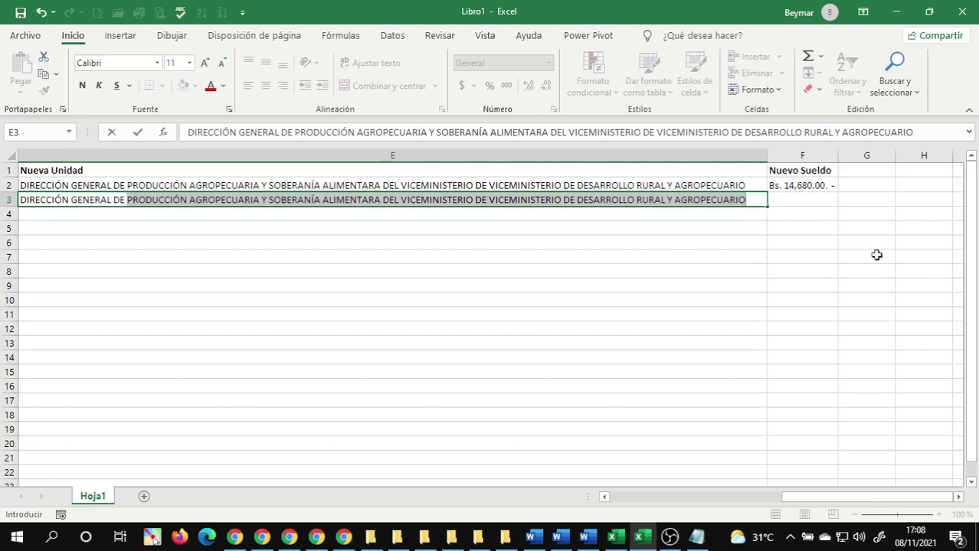
{"action": "type", "text": " TE"}
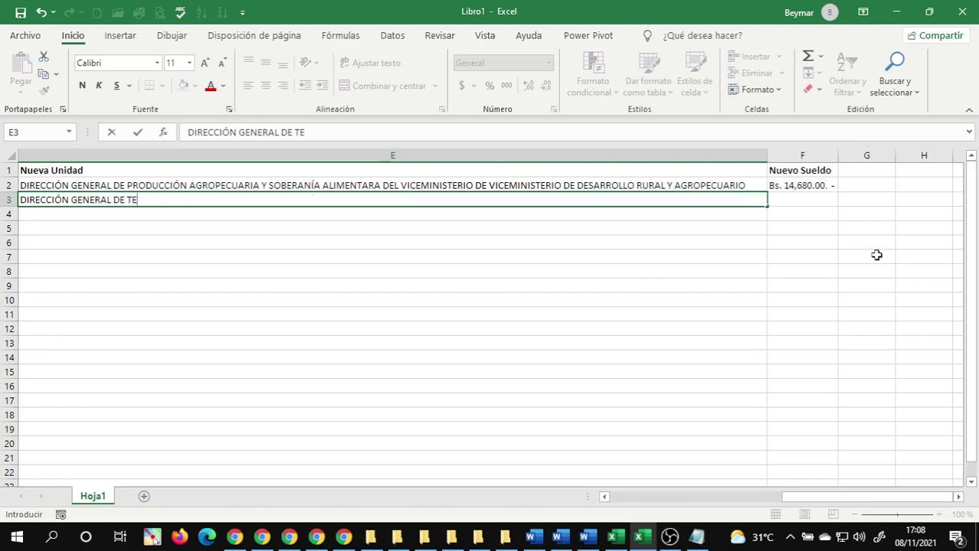
{"action": "type", "text": "NOLOGÍA"}
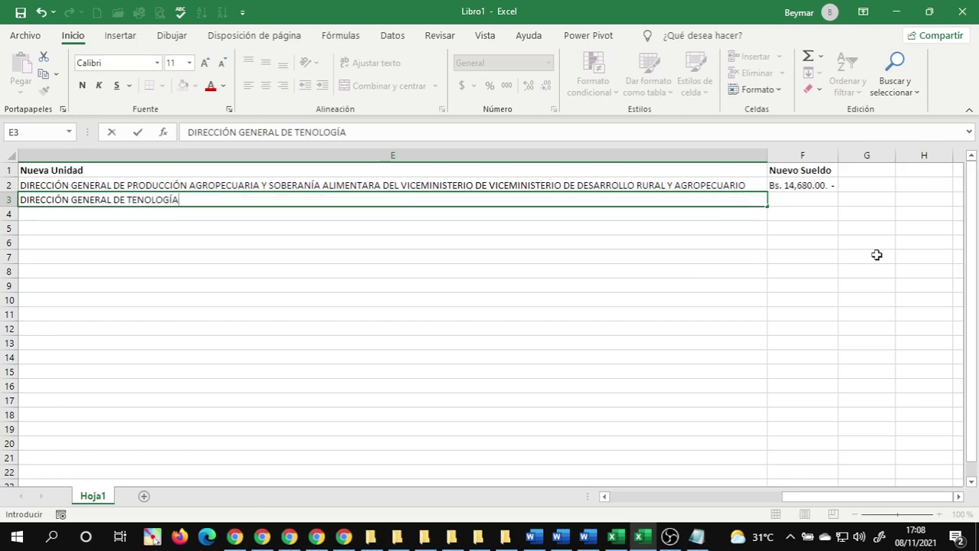
{"action": "key", "text": "Tab"}
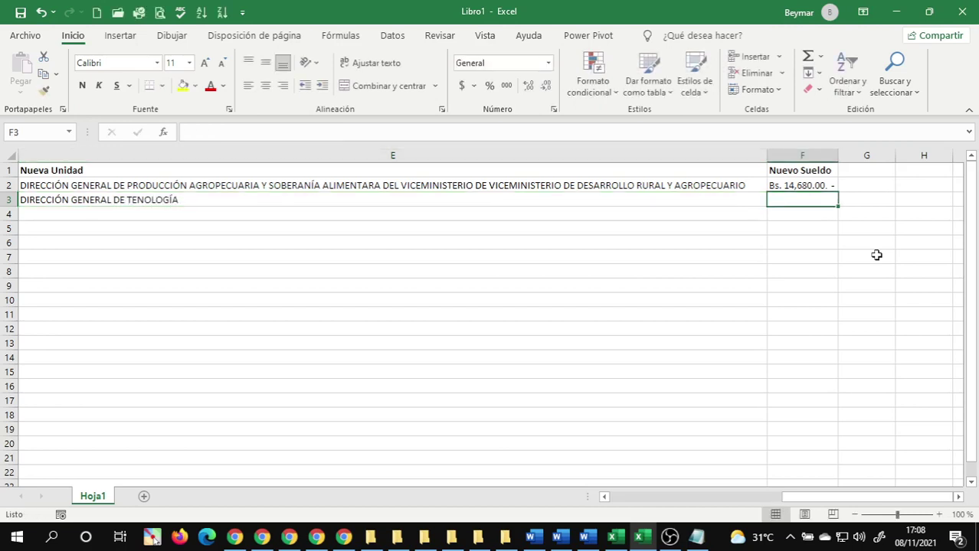
{"action": "type", "text": "B"}
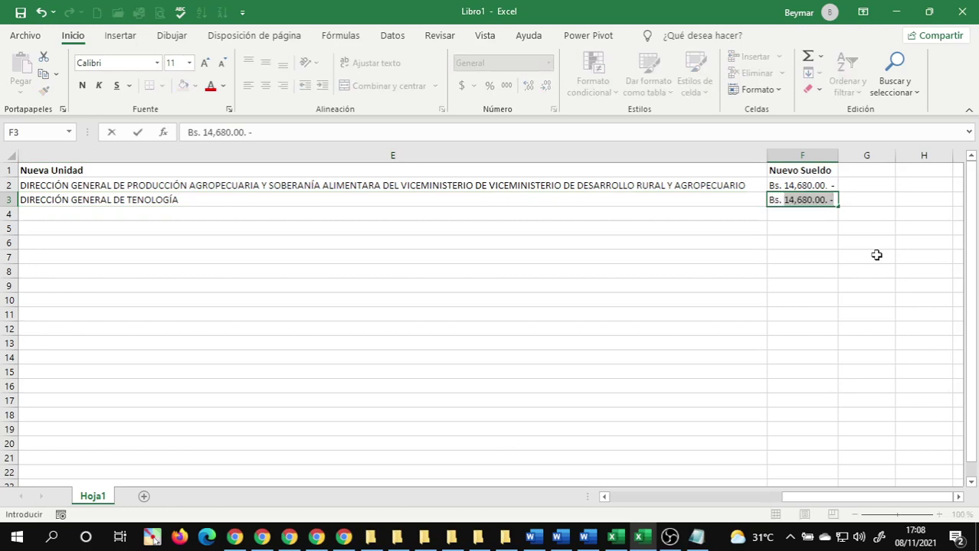
{"action": "type", "text": "s. 19"}
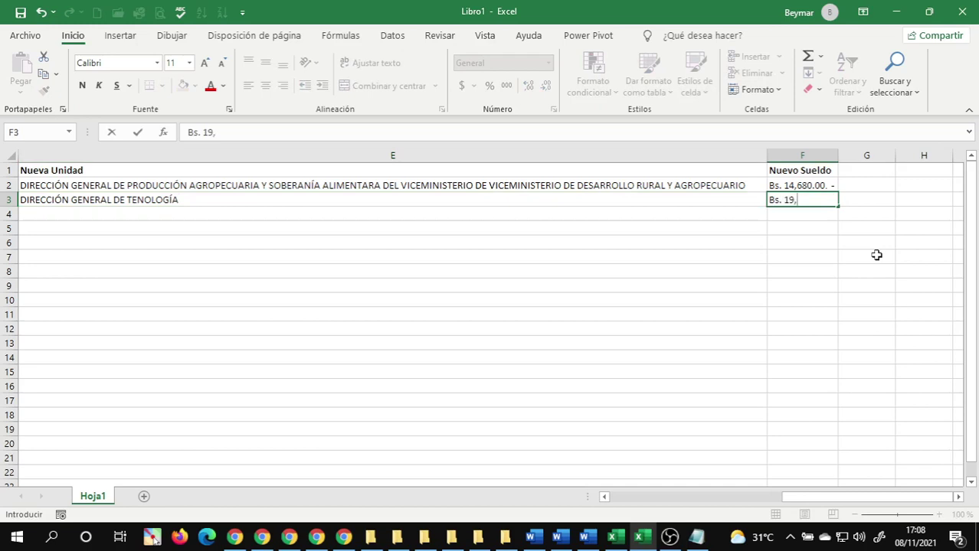
{"action": "type", "text": ",385.00. -"}
{"action": "key", "text": "Return"}
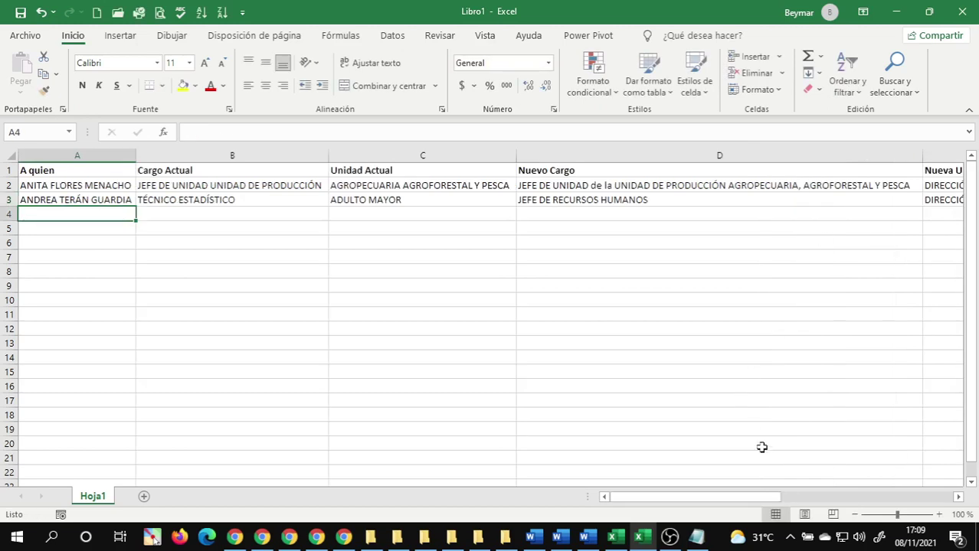
- Review the recipient, current post and current unit entries in rows 2 and 3
{"action": "left_click_drag", "start_coordinate": [666, 496], "coordinate": [588, 490]}
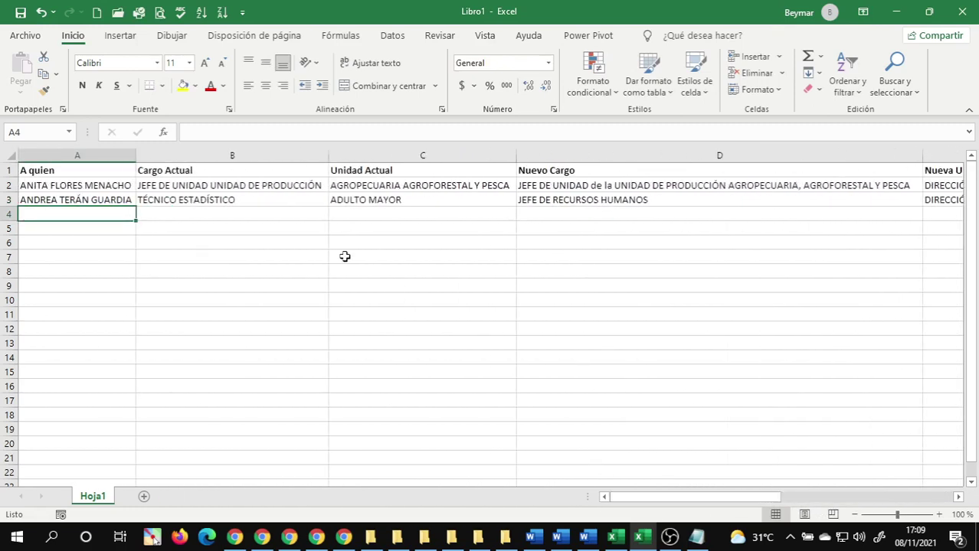
{"action": "left_click", "coordinate": [84, 188]}
{"action": "left_click", "coordinate": [186, 186]}
{"action": "left_click", "coordinate": [77, 196]}
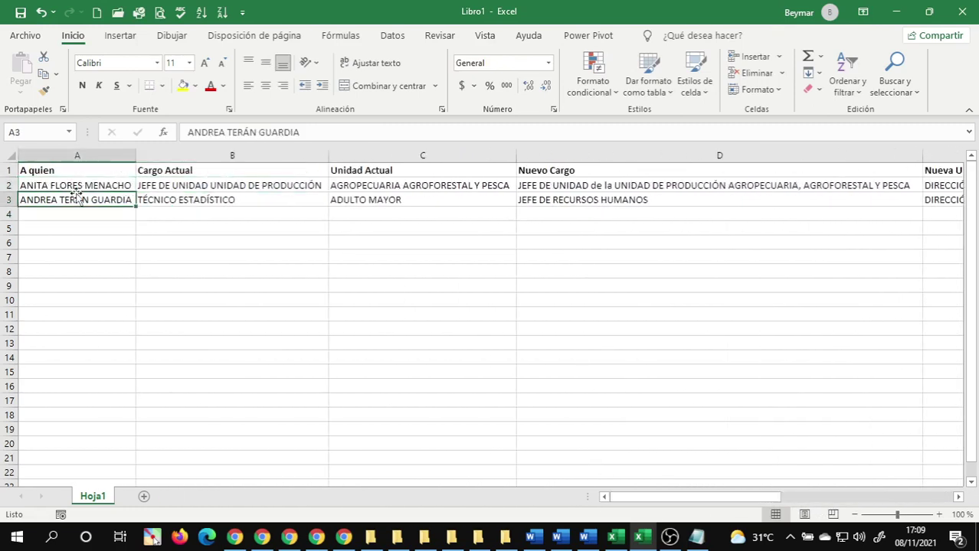
{"action": "left_click", "coordinate": [66, 187]}
{"action": "left_click", "coordinate": [66, 199]}
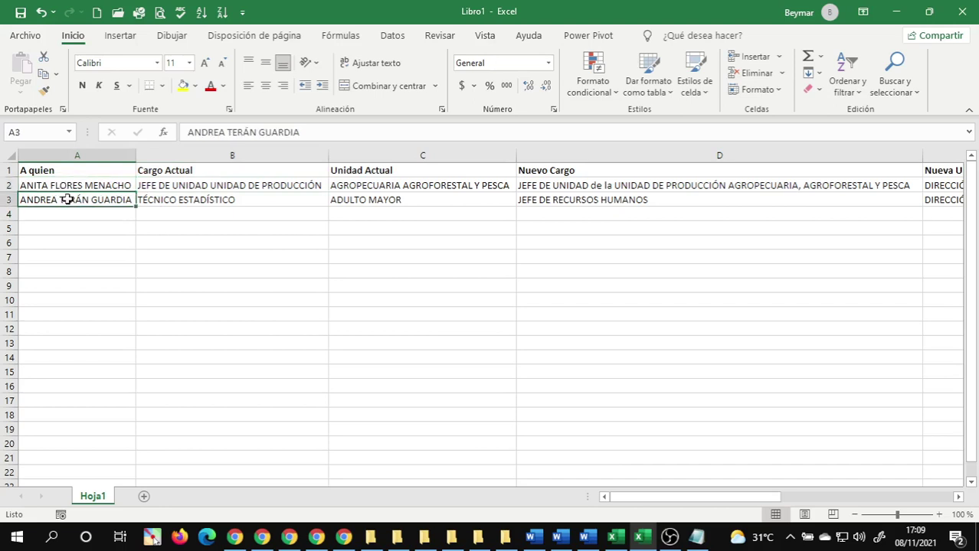
{"action": "left_click", "coordinate": [213, 187]}
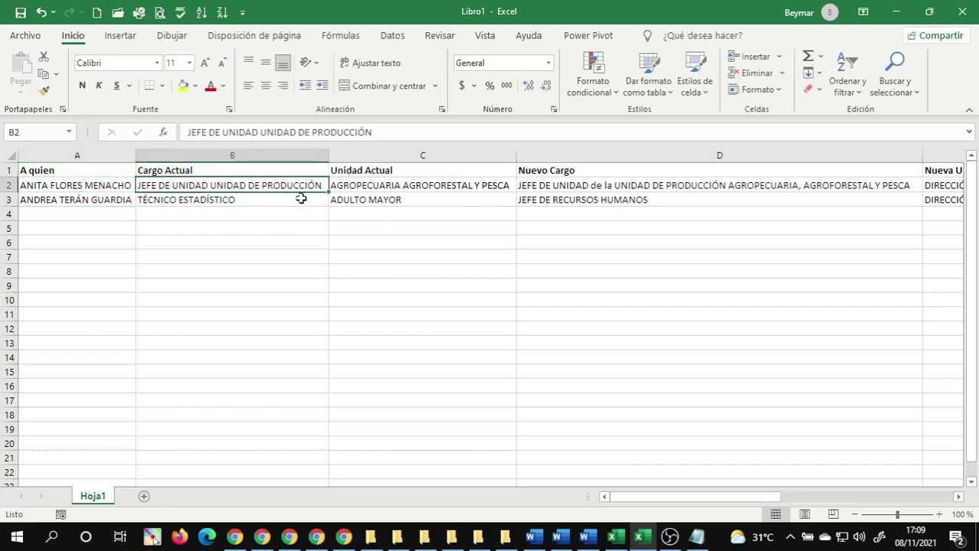
{"action": "left_click", "coordinate": [35, 202]}
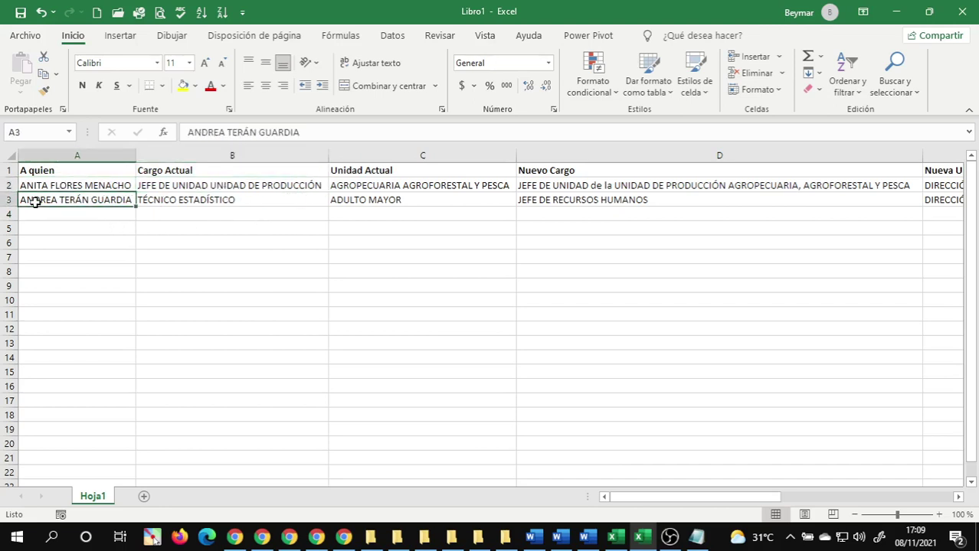
{"action": "left_click", "coordinate": [94, 186]}
{"action": "left_click", "coordinate": [178, 187]}
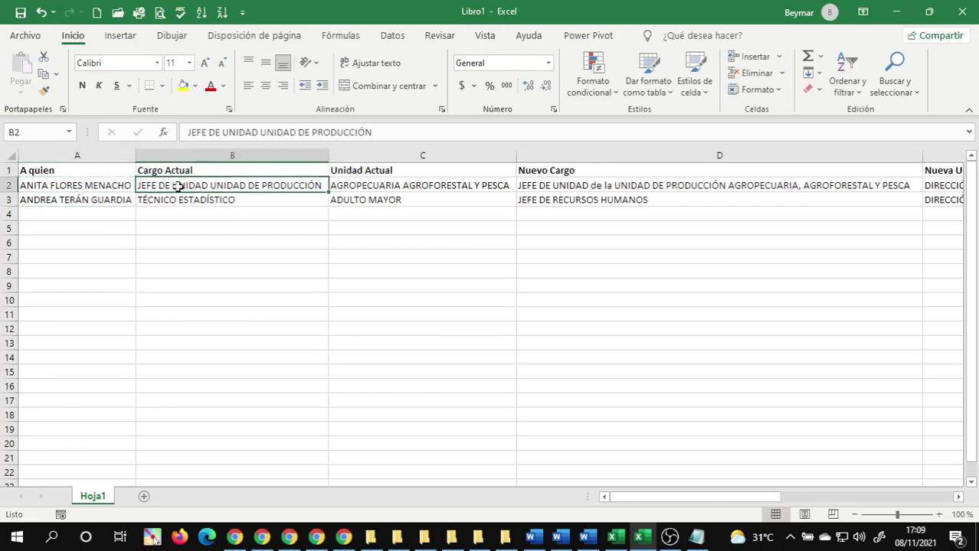
{"action": "left_click", "coordinate": [201, 202]}
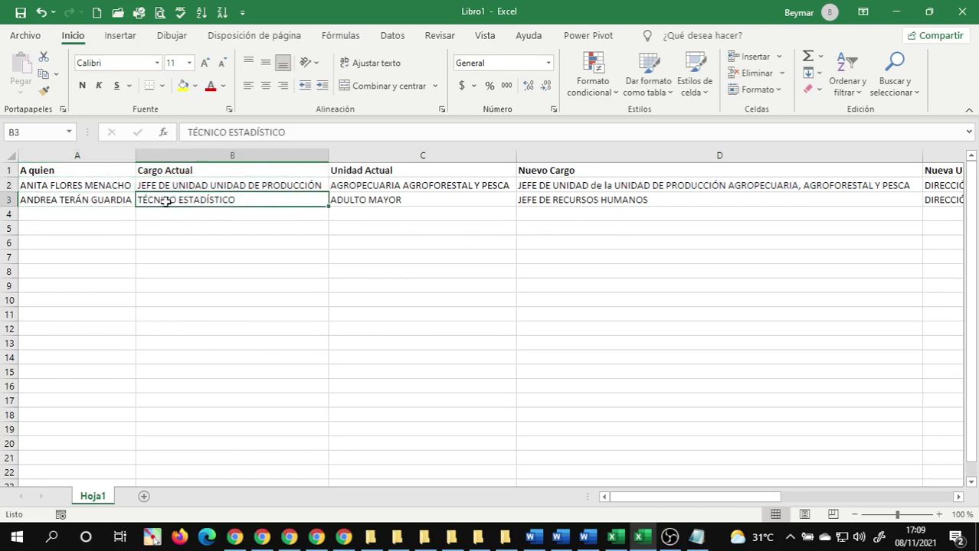
{"action": "left_click", "coordinate": [68, 180]}
{"action": "left_click", "coordinate": [203, 185]}
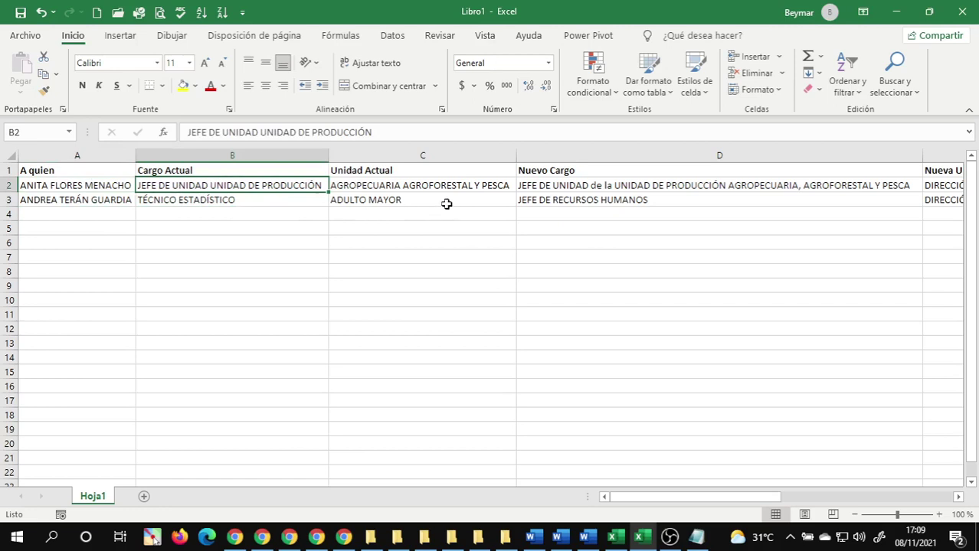
{"action": "left_click", "coordinate": [419, 199]}
{"action": "left_click_drag", "start_coordinate": [741, 498], "coordinate": [828, 502]}
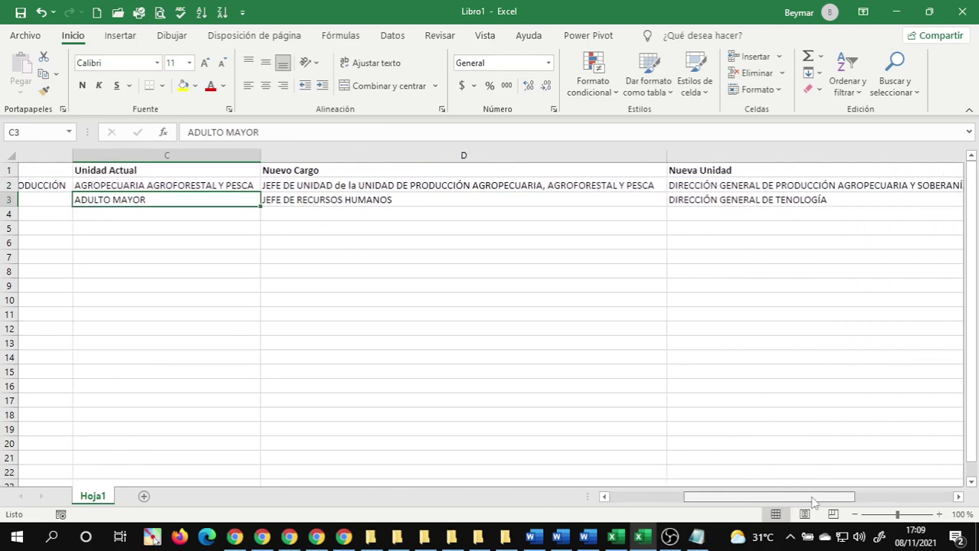
- Correct D2 to JEFE DE UNIDAD DE PRODUCCIÓN AGROPECUARIA, AGROFORESTAL Y PESCA
{"action": "double_click", "coordinate": [282, 186]}
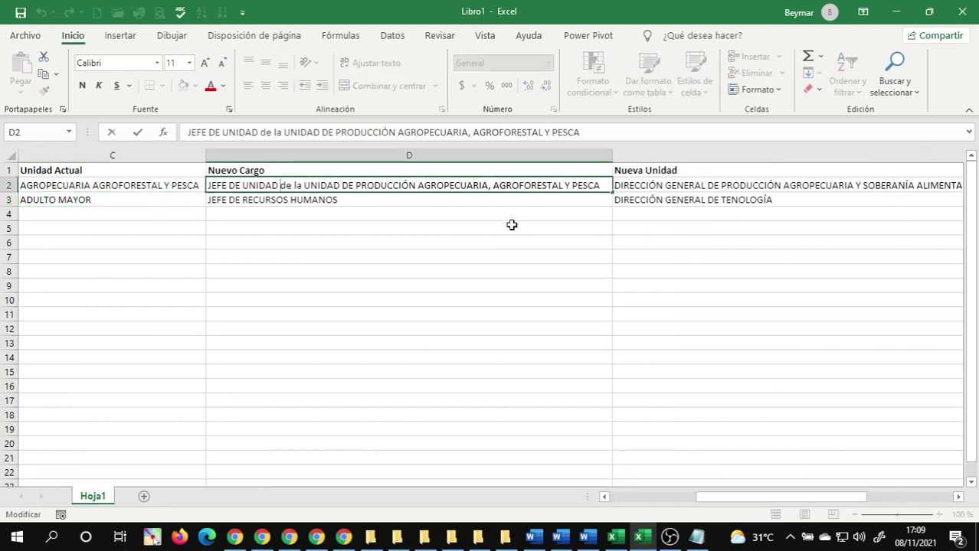
{"action": "key", "text": "Delete"}
{"action": "key", "text": "Delete"}
{"action": "key", "text": "Delete"}
{"action": "key", "text": "Delete"}
{"action": "key", "text": "Delete"}
{"action": "key", "text": "Delete"}
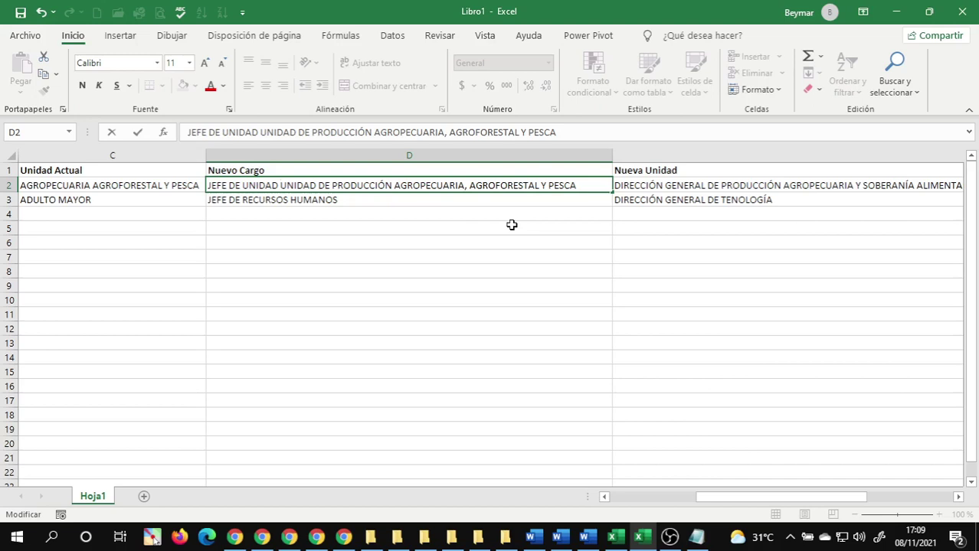
{"action": "key", "text": "Delete"}
{"action": "key", "text": "Delete"}
{"action": "key", "text": "Delete"}
{"action": "key", "text": "Delete"}
{"action": "key", "text": "Delete"}
{"action": "key", "text": "Delete"}
{"action": "key", "text": "Delete"}
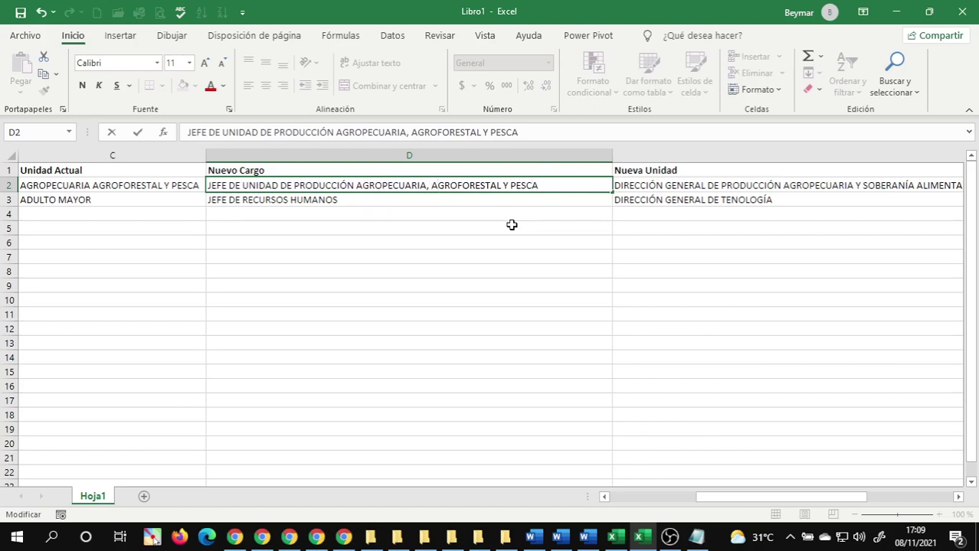
{"action": "key", "text": "Return"}
- Check the long new unit and the salary across row 2
{"action": "left_click_drag", "start_coordinate": [745, 497], "coordinate": [783, 499]}
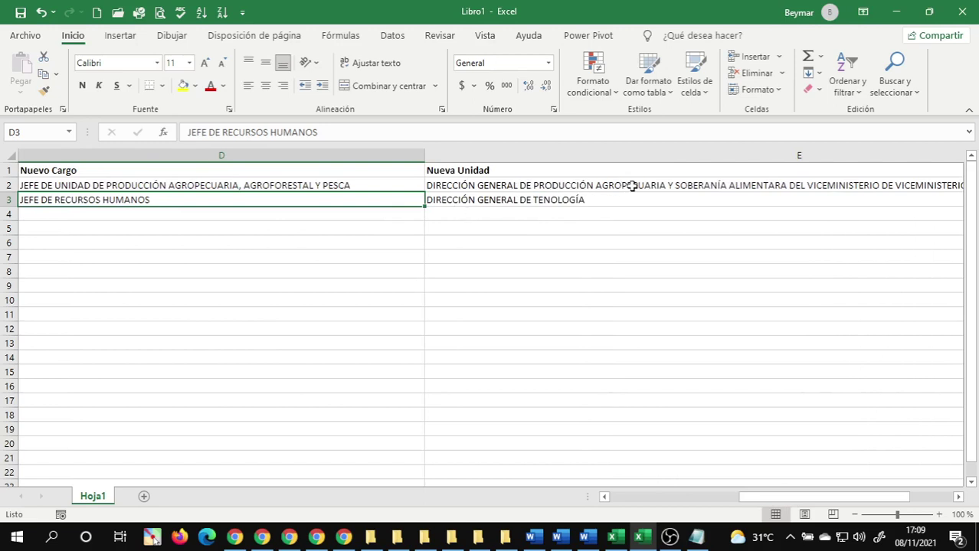
{"action": "left_click", "coordinate": [731, 186]}
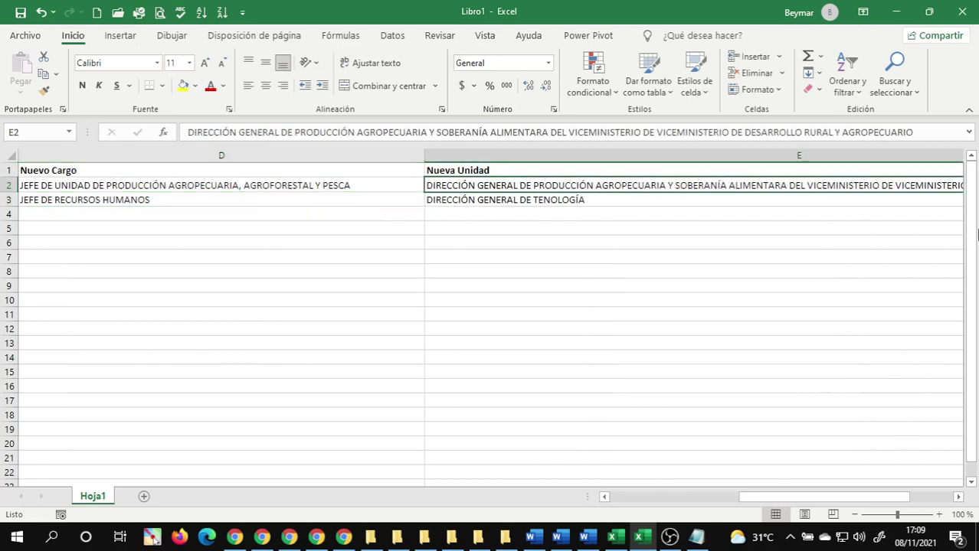
{"action": "key", "text": "Right"}
{"action": "key", "text": "Right"}
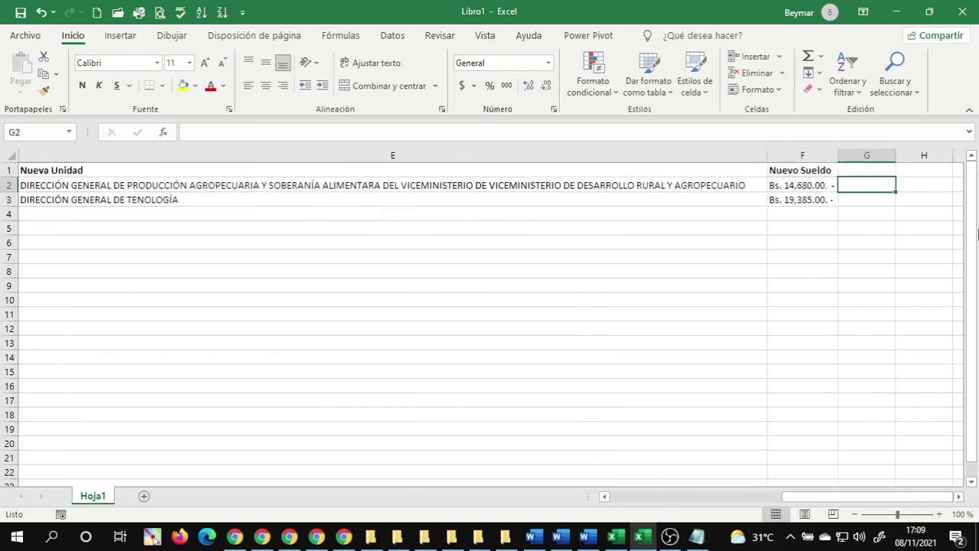
{"action": "key", "text": "Left"}
{"action": "key", "text": "Left"}
{"action": "key", "text": "Left"}
{"action": "key", "text": "Right"}
{"action": "key", "text": "Right"}
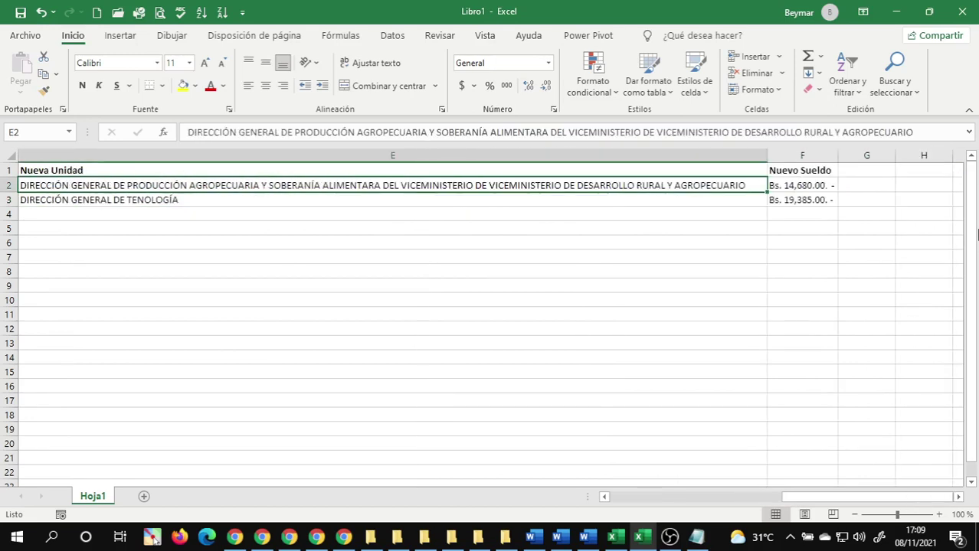
{"action": "key", "text": "Right"}
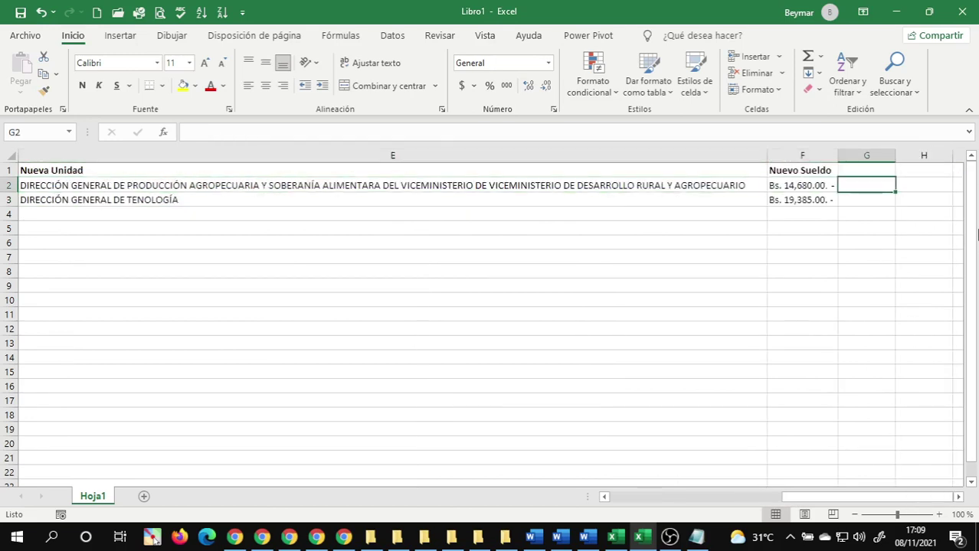
{"action": "key", "text": "Left"}
{"action": "key", "text": "Left"}
{"action": "key", "text": "ctrl+Home"}
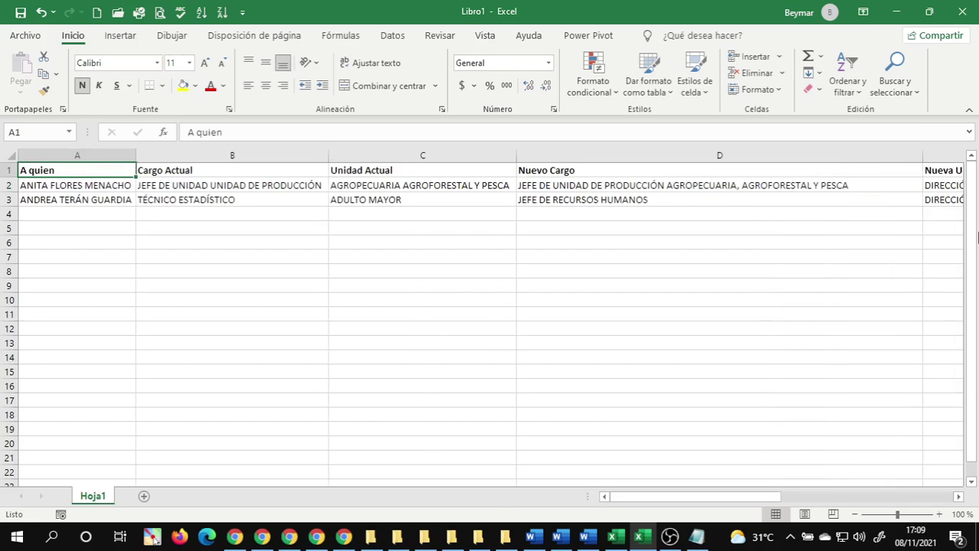
- Autofit every column to its contents and start saving the workbook
{"action": "left_click", "coordinate": [9, 155]}
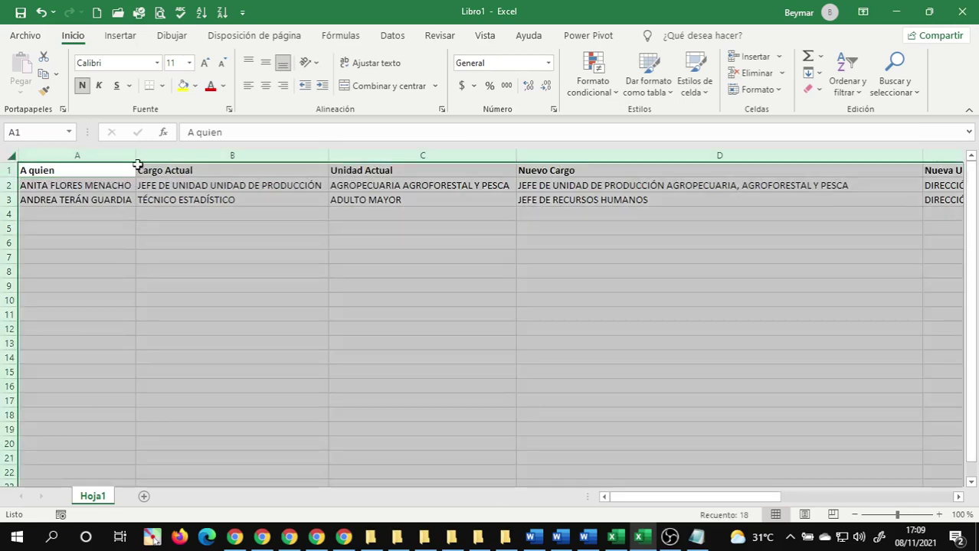
{"action": "double_click", "coordinate": [136, 156]}
{"action": "left_click", "coordinate": [212, 265]}
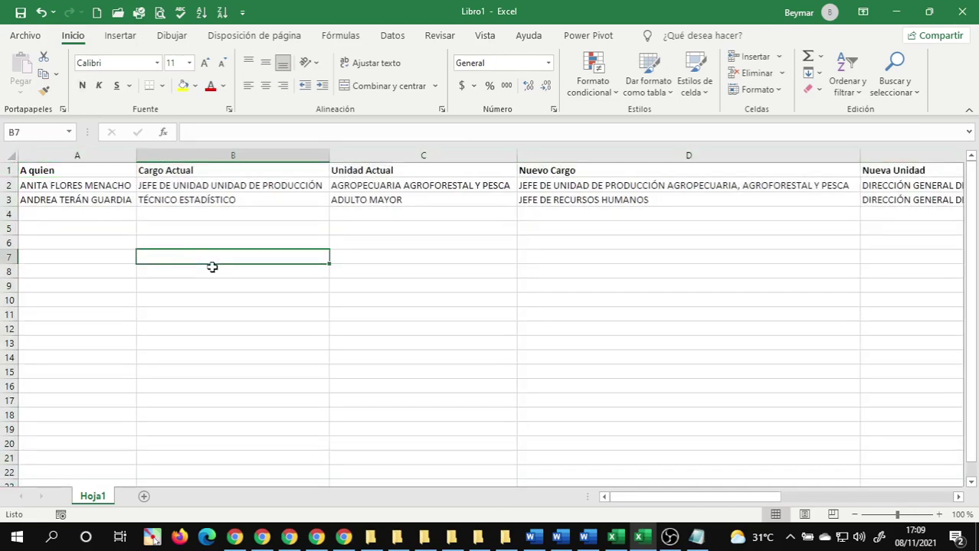
{"action": "left_click", "coordinate": [279, 320]}
{"action": "key", "text": "ctrl+Home"}
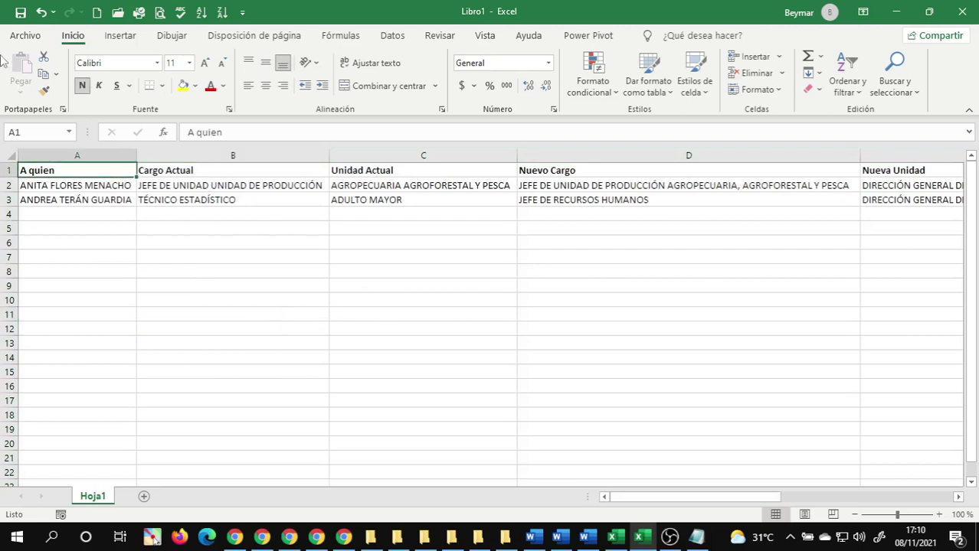
{"action": "left_click", "coordinate": [21, 12]}
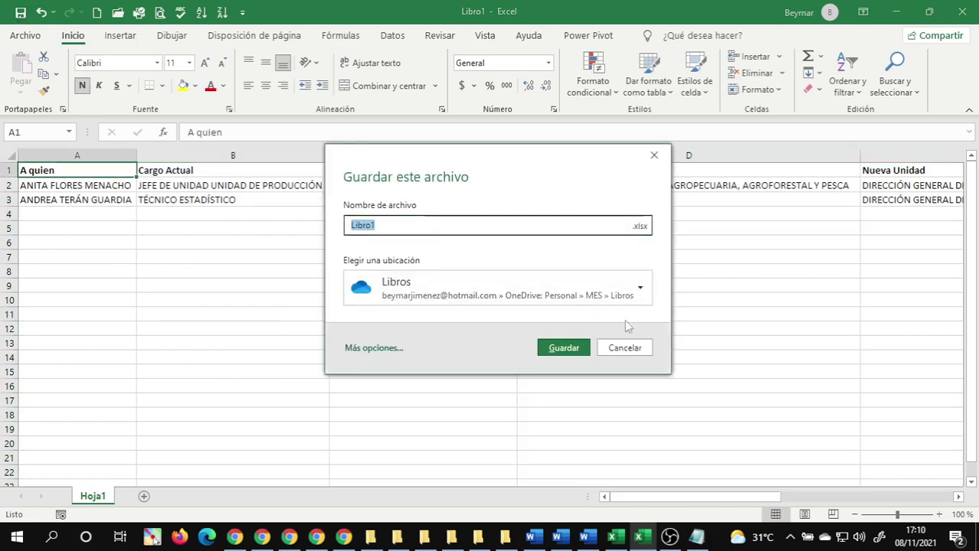
- Save the workbook as '02.41 Base de datos de memorandum' in Programas (C:) > Introduccion a la Informatica (PE) > 02 Practicas de Word
{"action": "left_click", "coordinate": [366, 349]}
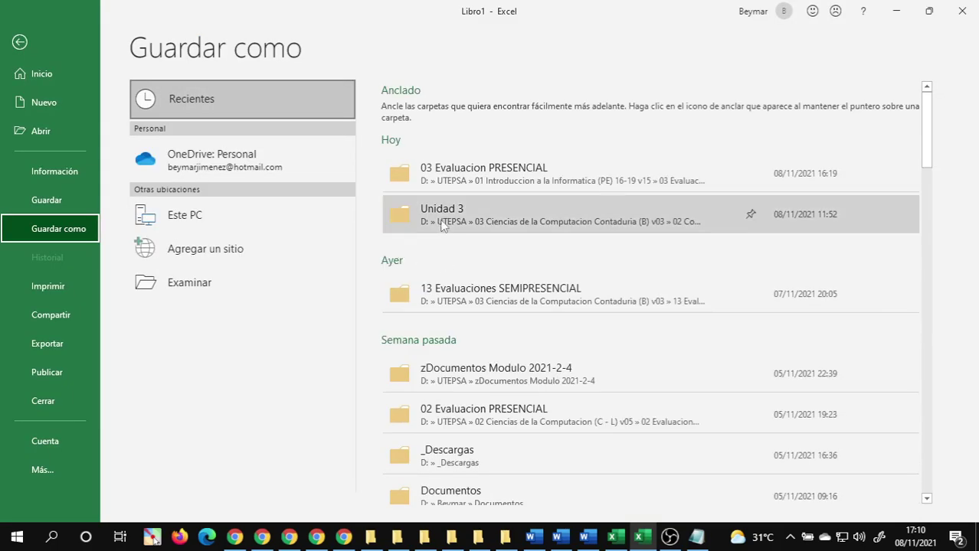
{"action": "left_click", "coordinate": [191, 284]}
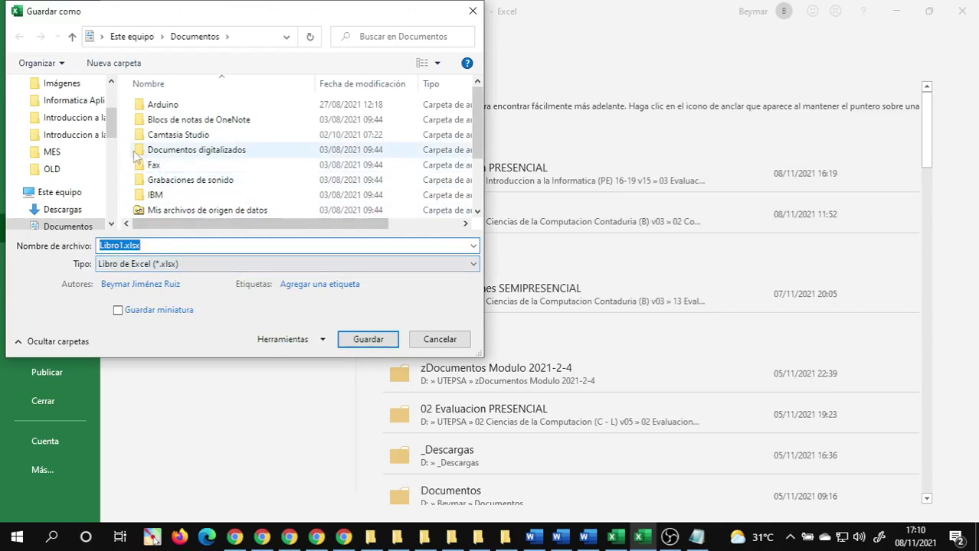
{"action": "left_click", "coordinate": [48, 196]}
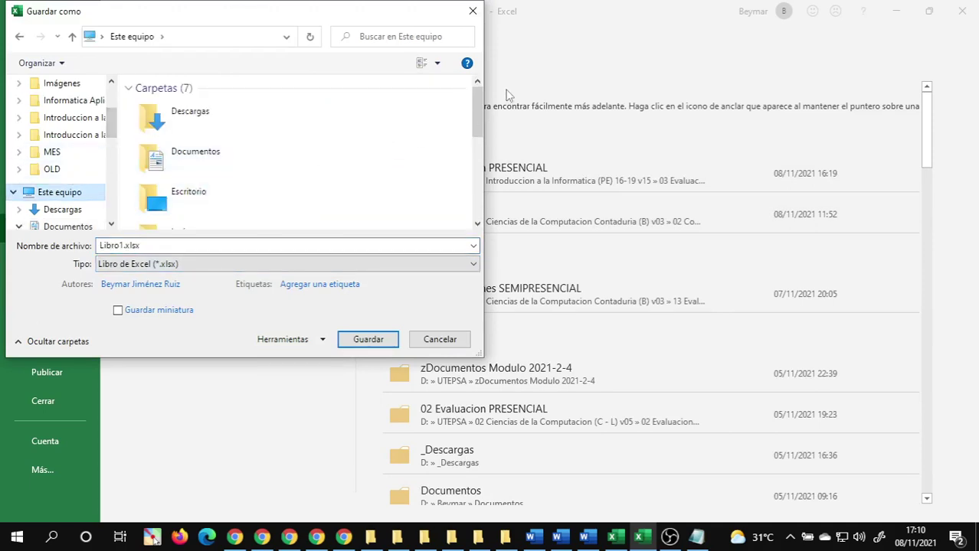
{"action": "left_click_drag", "start_coordinate": [478, 111], "coordinate": [478, 192]}
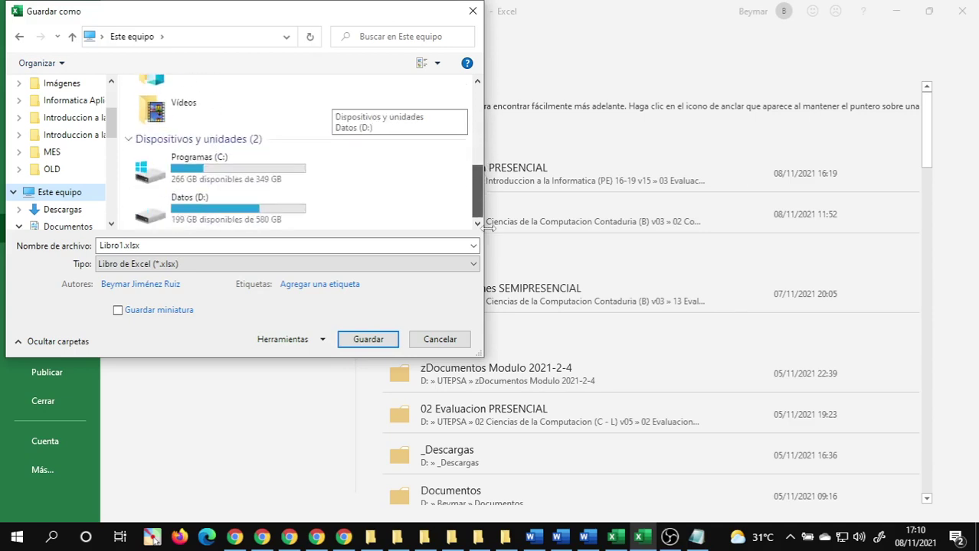
{"action": "left_click", "coordinate": [205, 162]}
{"action": "double_click", "coordinate": [205, 161]}
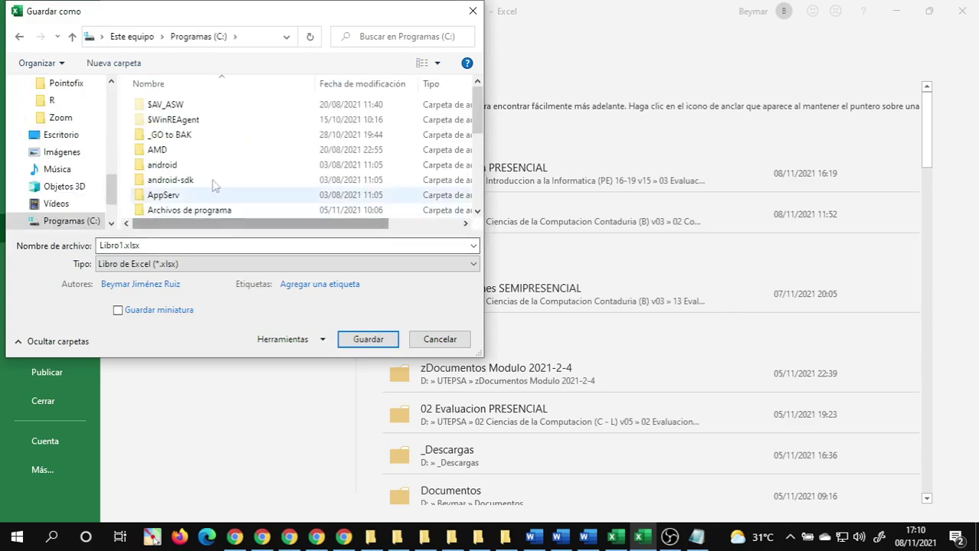
{"action": "scroll", "coordinate": [214, 177], "scroll_direction": "down", "scroll_amount": 3}
{"action": "scroll", "coordinate": [216, 165], "scroll_direction": "up", "scroll_amount": 2}
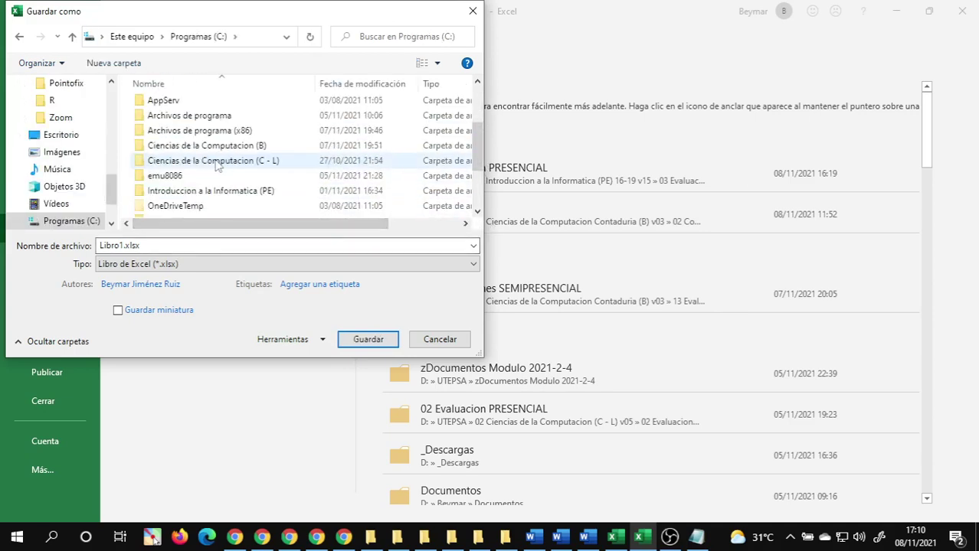
{"action": "double_click", "coordinate": [207, 192]}
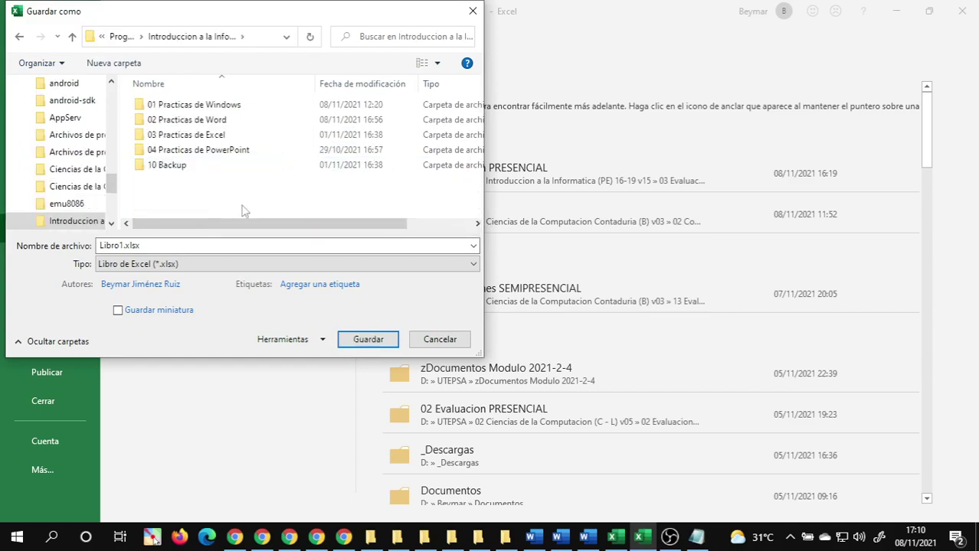
{"action": "double_click", "coordinate": [197, 121]}
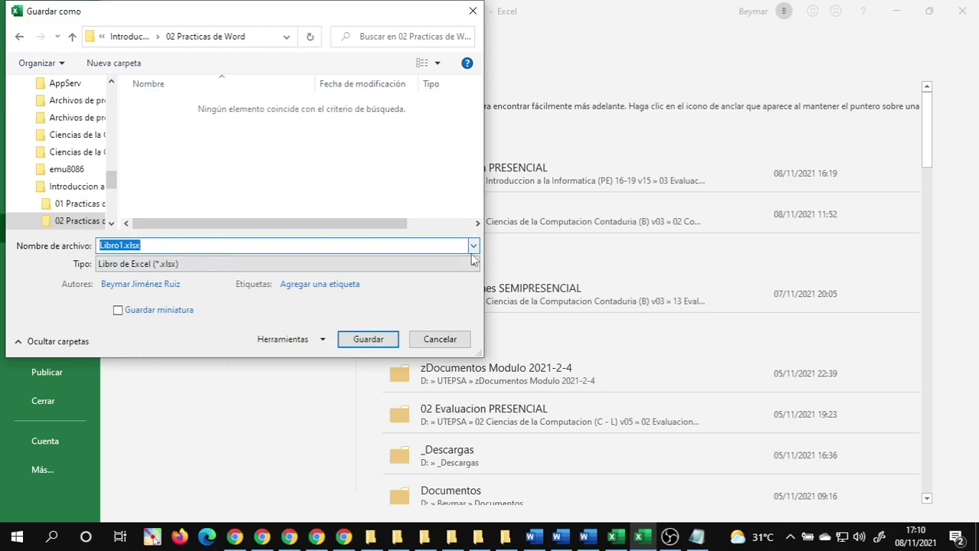
{"action": "type", "text": "02.4"}
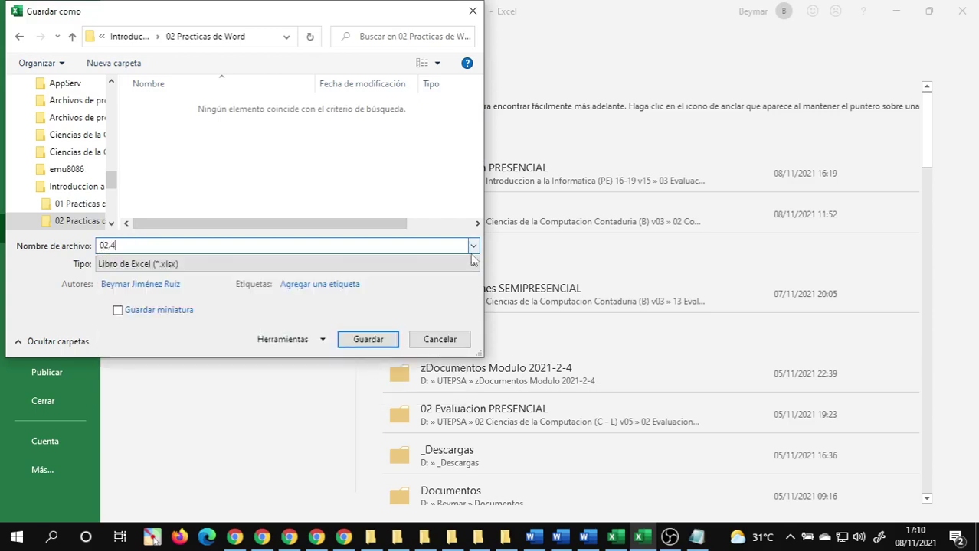
{"action": "type", "text": "1 Base de datos de memor"}
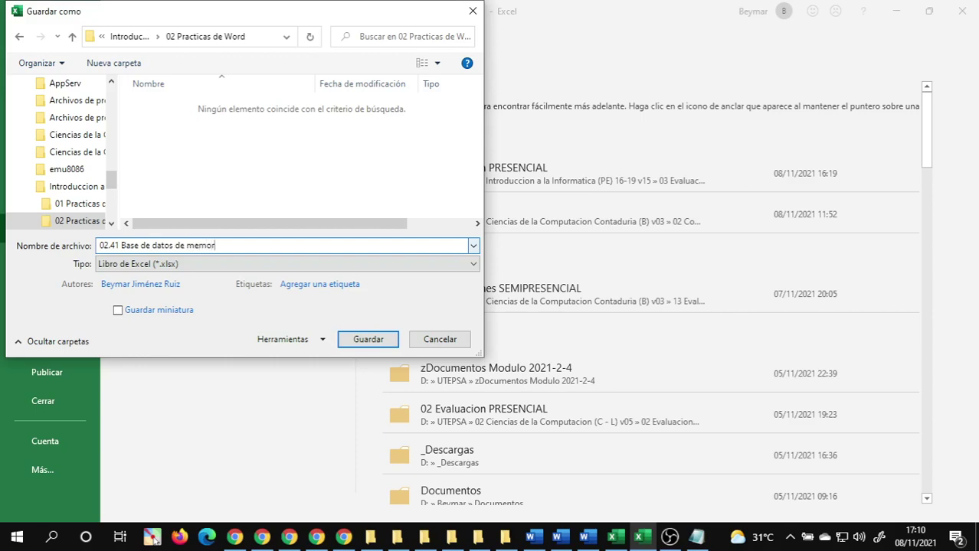
{"action": "type", "text": "andum"}
{"action": "key", "text": "Return"}
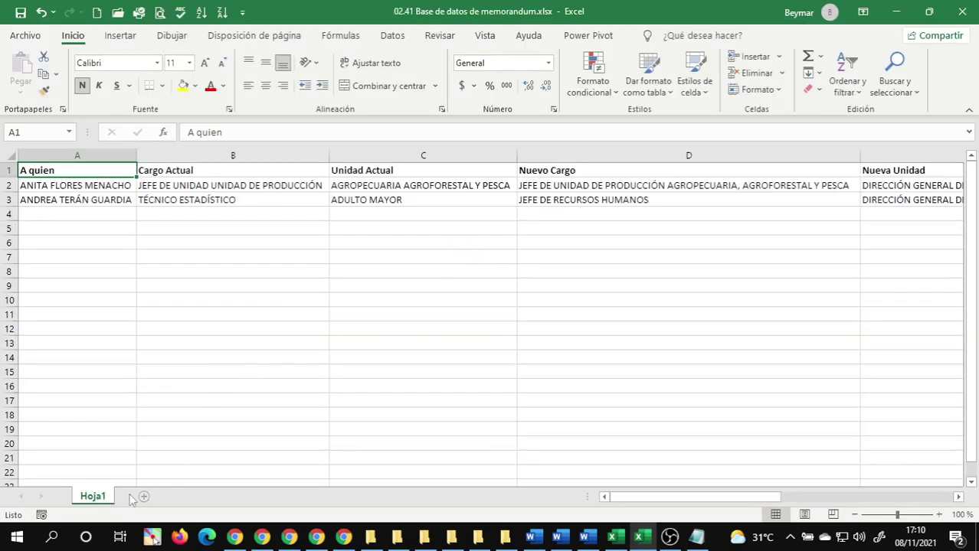
- Rename sheet Hoja1 to CambioItem, resave, and switch to the Word memorandum
{"action": "double_click", "coordinate": [95, 499]}
{"action": "mouse_move", "coordinate": [451, 536]}
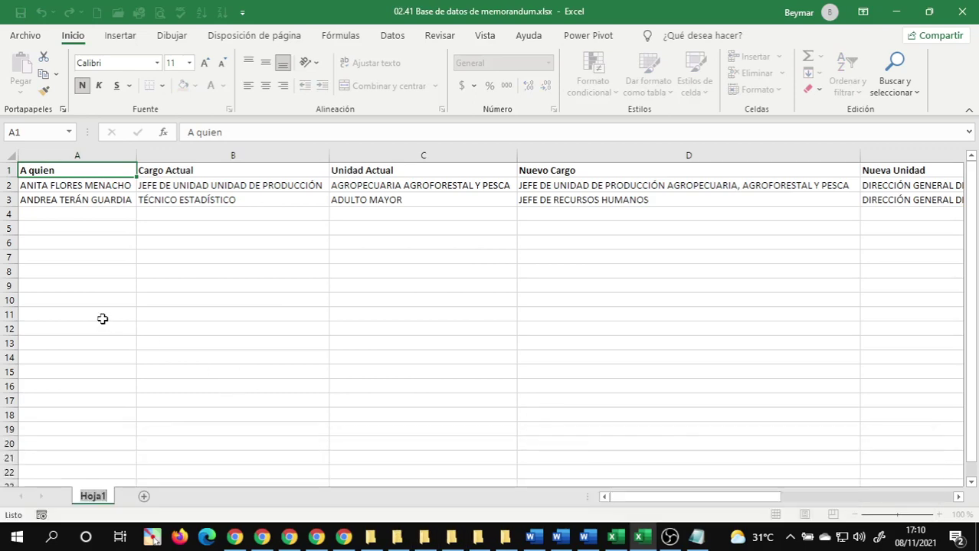
{"action": "type", "text": "Cambi"}
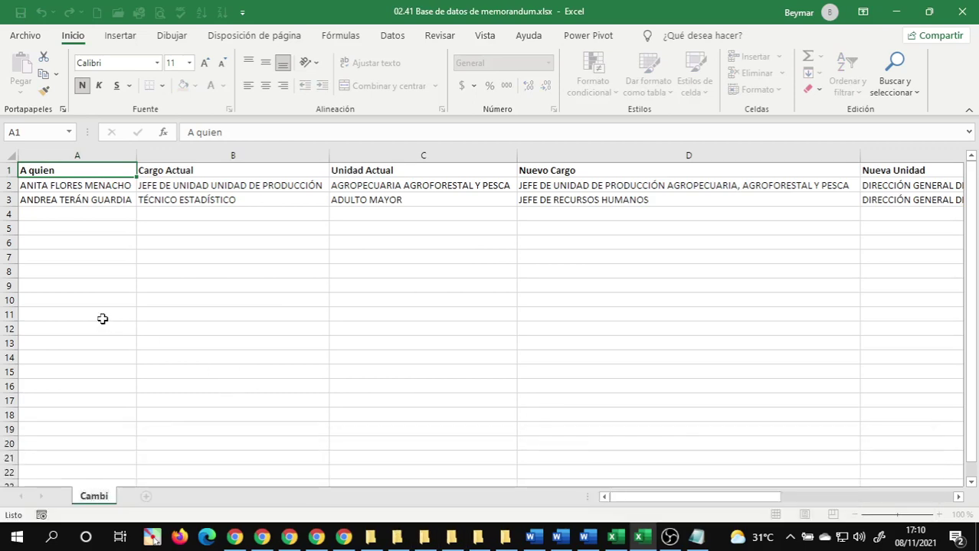
{"action": "type", "text": "oItem"}
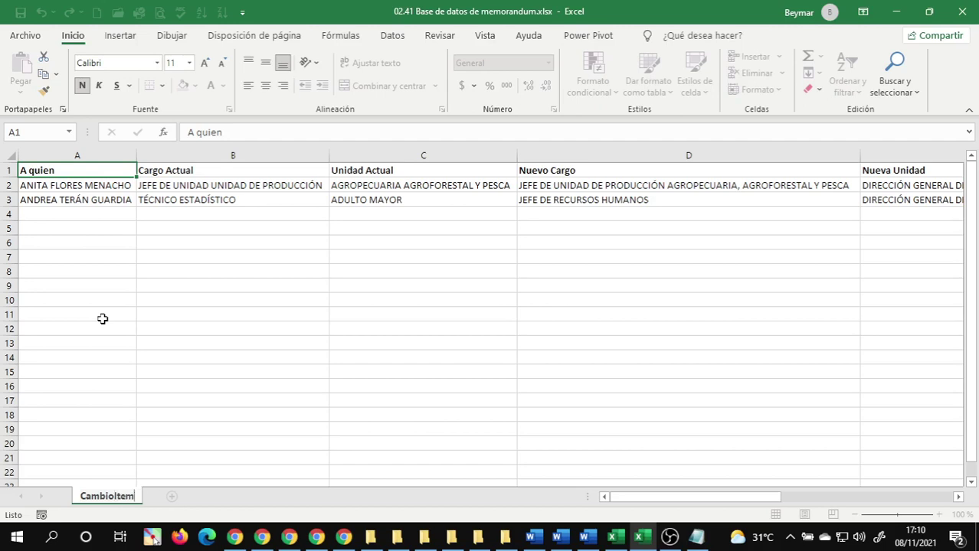
{"action": "key", "text": "Return"}
{"action": "key", "text": "ctrl+s"}
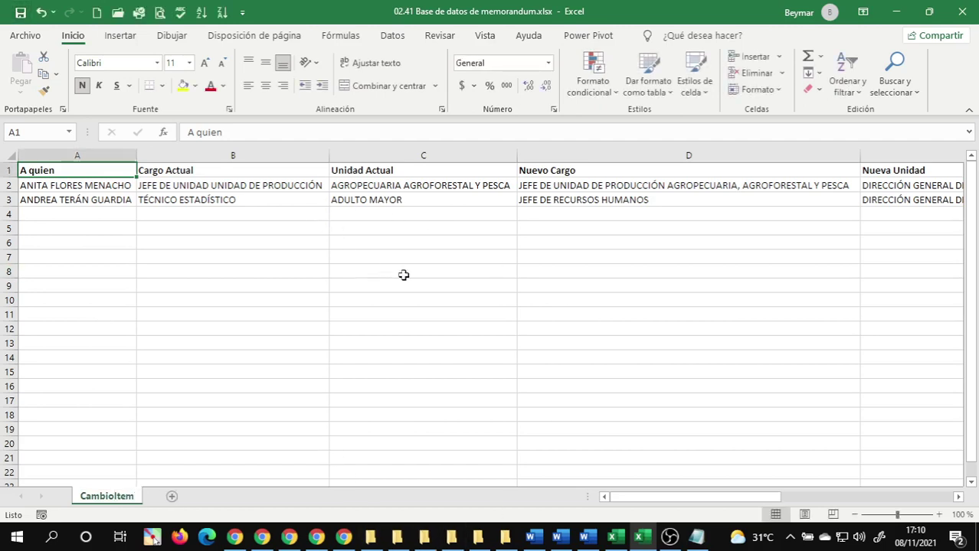
{"action": "left_click", "coordinate": [478, 537]}
{"action": "left_click", "coordinate": [717, 477]}
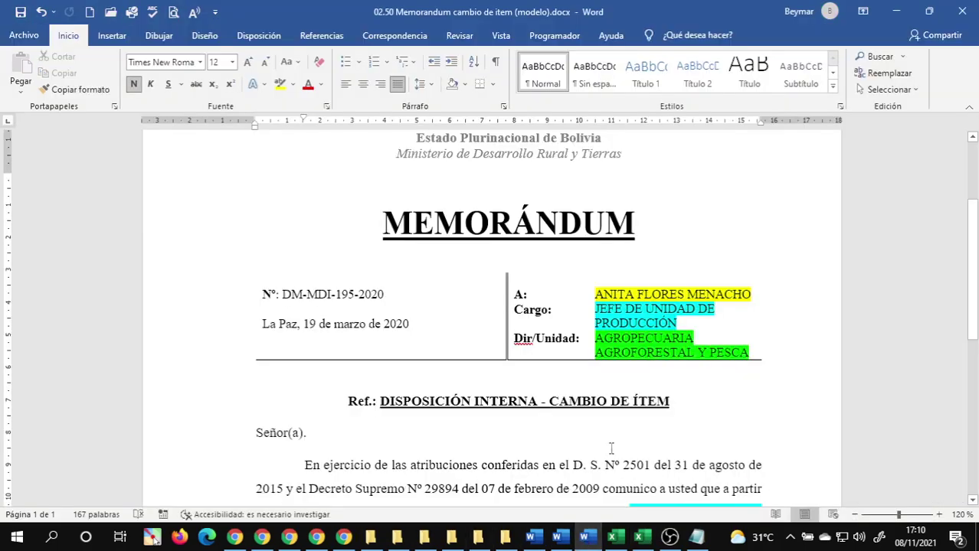
- Replace the recipient's name with 'A Quién' and highlight it yellow
{"action": "left_click", "coordinate": [628, 324]}
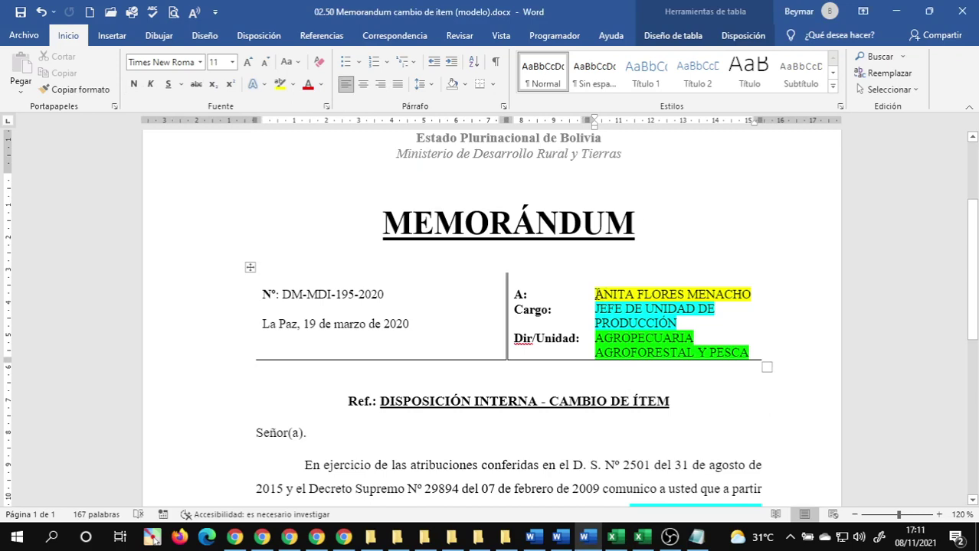
{"action": "left_click_drag", "start_coordinate": [595, 295], "coordinate": [800, 322]}
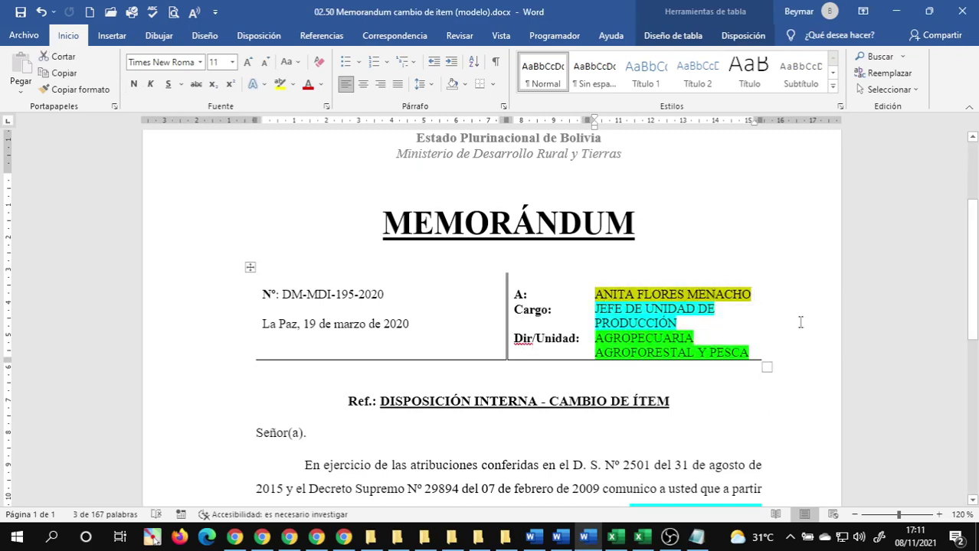
{"action": "type", "text": "Aquien"}
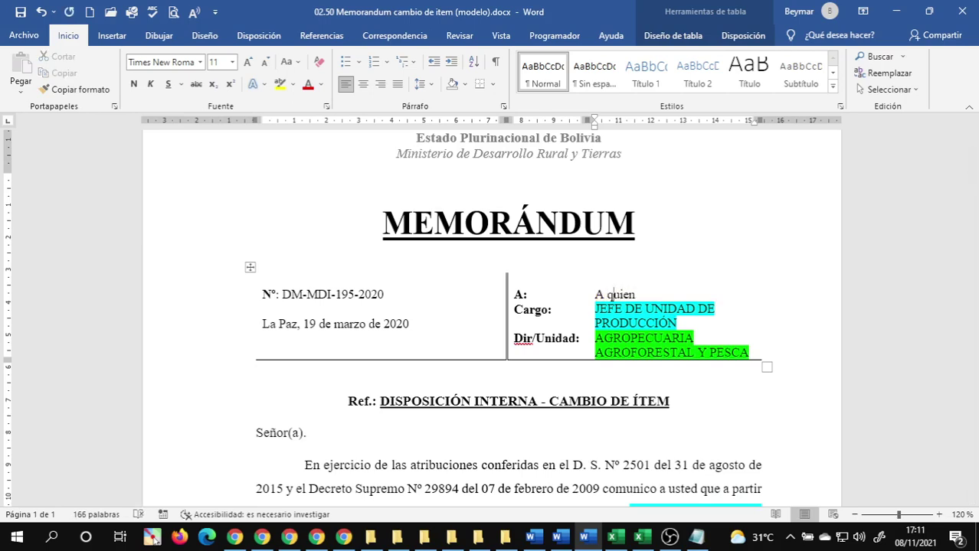
{"action": "key", "text": "Delete"}
{"action": "type", "text": "Q"}
{"action": "key", "text": "BackSpace"}
{"action": "type", "text": "é"}
{"action": "key", "text": "End"}
{"action": "key", "text": "shift+Home"}
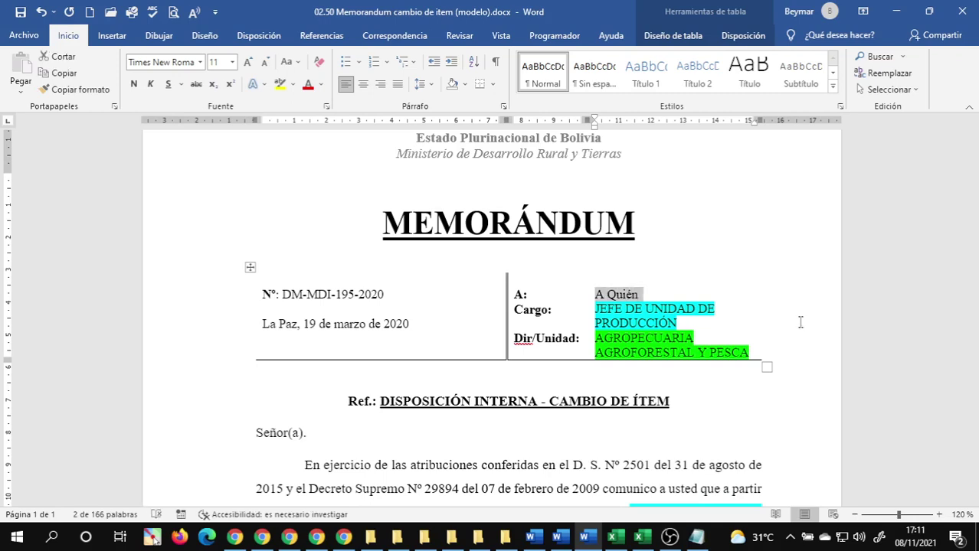
{"action": "left_click", "coordinate": [280, 84]}
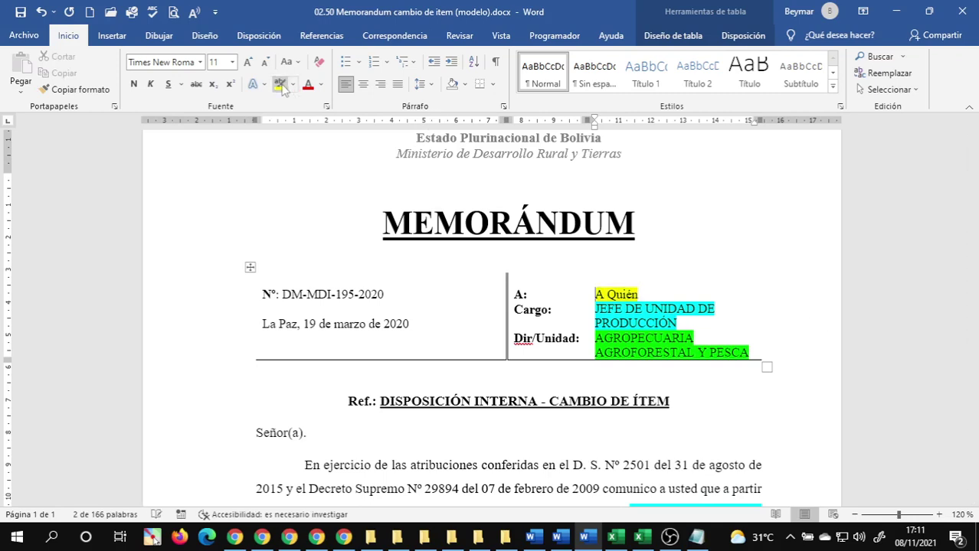
- Replace the position with 'Cargo Actual' and the unit with 'Unidad Actual' on its own line
{"action": "left_click_drag", "start_coordinate": [596, 309], "coordinate": [635, 324]}
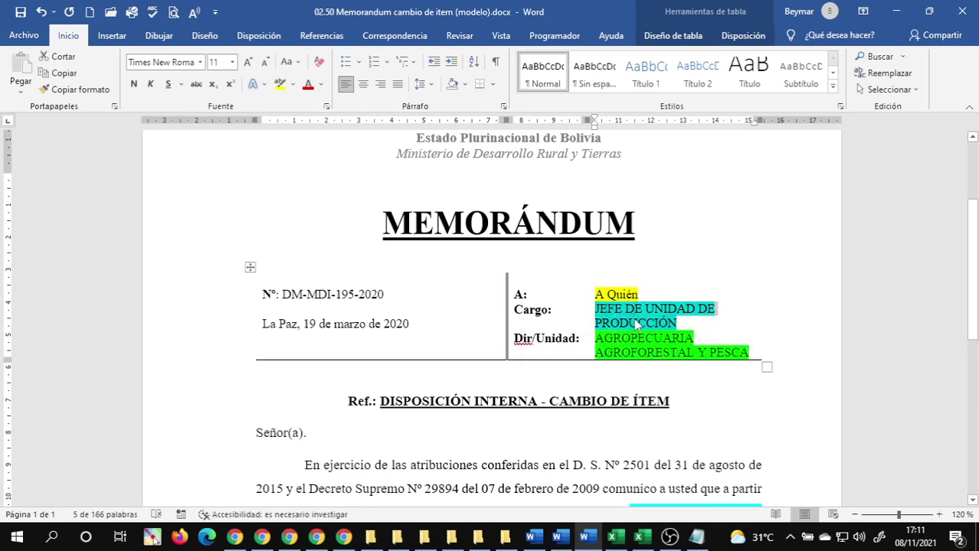
{"action": "type", "text": "cAR AGROPECUARIA"}
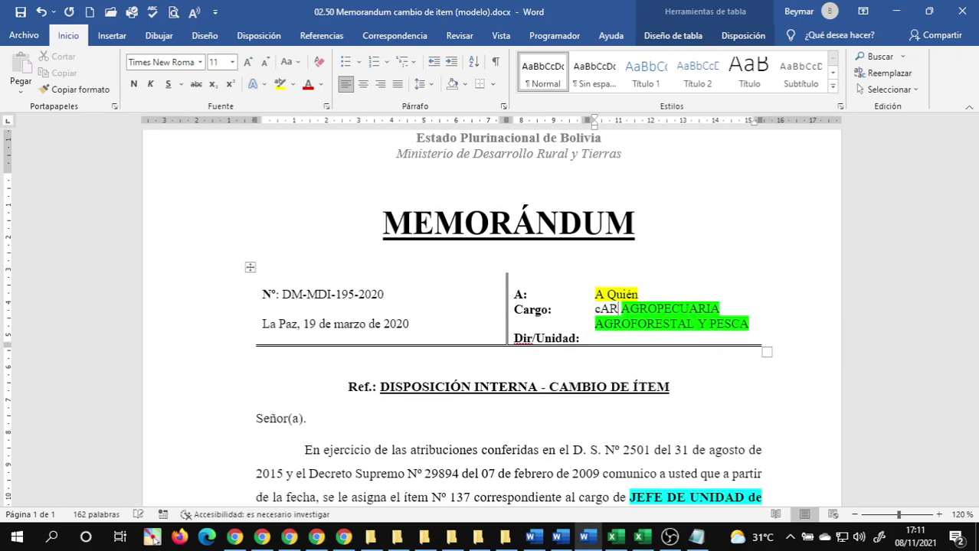
{"action": "key", "text": "BackSpace"}
{"action": "key", "text": "BackSpace"}
{"action": "key", "text": "BackSpace"}
{"action": "type", "text": "Cargo Actual"}
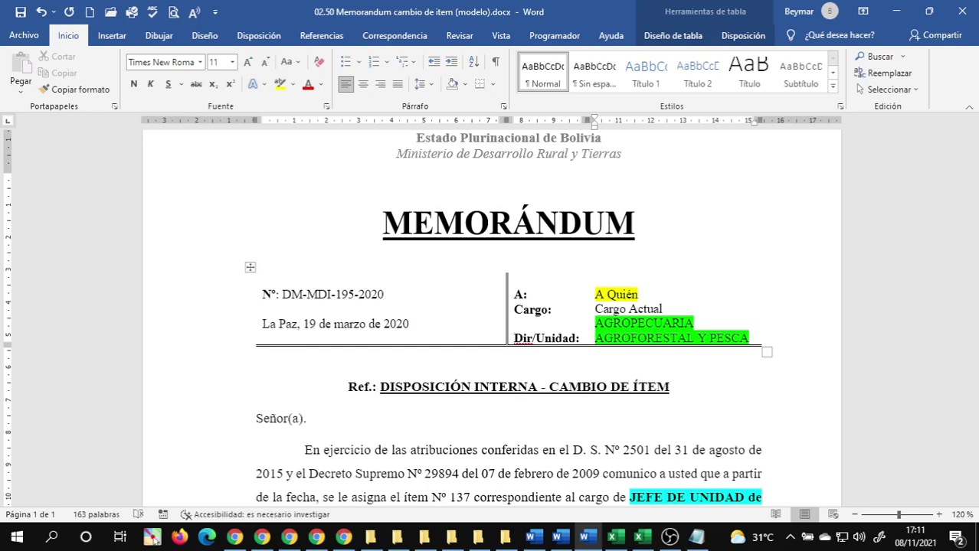
{"action": "left_click_drag", "start_coordinate": [595, 322], "coordinate": [748, 339]}
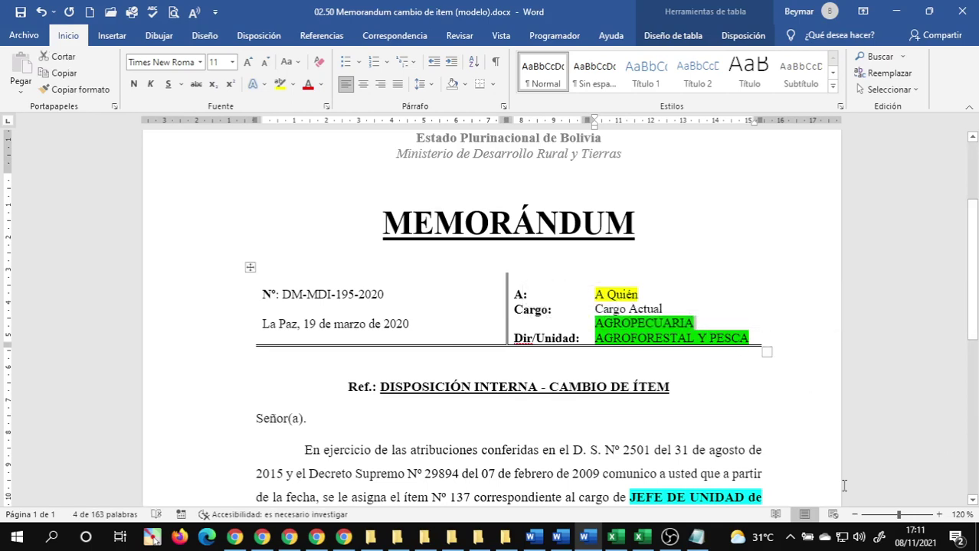
{"action": "type", "text": "Unidad "}
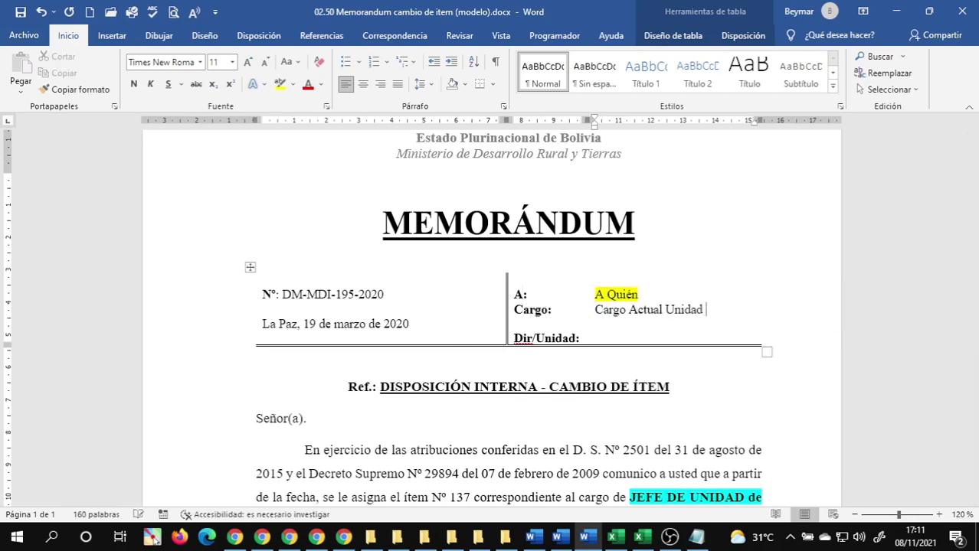
{"action": "type", "text": "Actual"}
{"action": "key", "text": "BackSpace"}
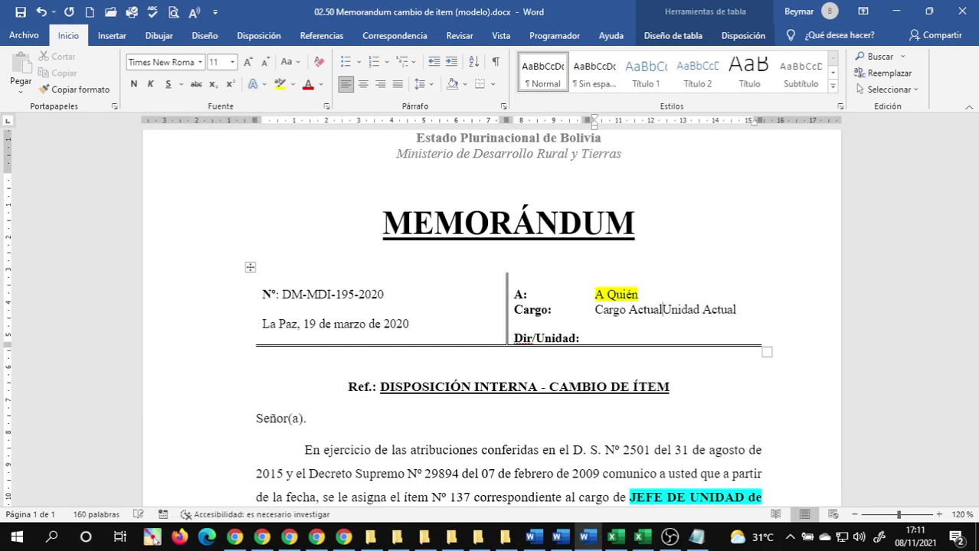
{"action": "key", "text": "shift+Return"}
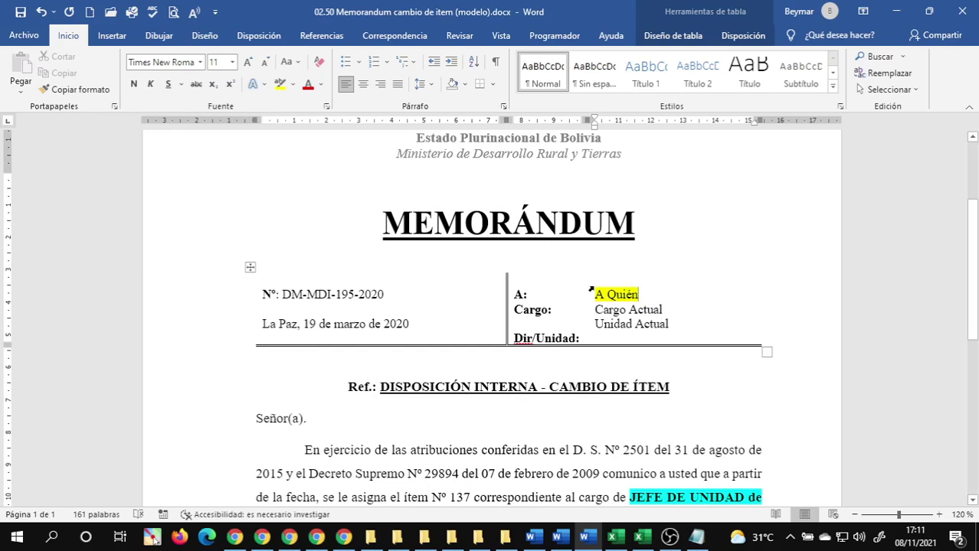
- Add blank lines so Cargo Actual lines up with the Cargo: label
{"action": "left_click", "coordinate": [515, 308]}
{"action": "key", "text": "Return"}
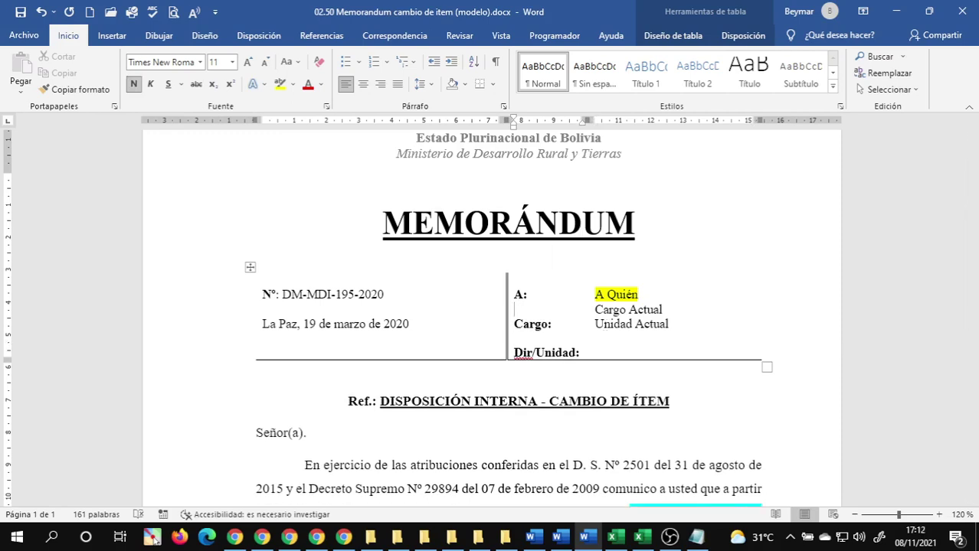
{"action": "left_click", "coordinate": [591, 313]}
{"action": "left_click", "coordinate": [595, 310]}
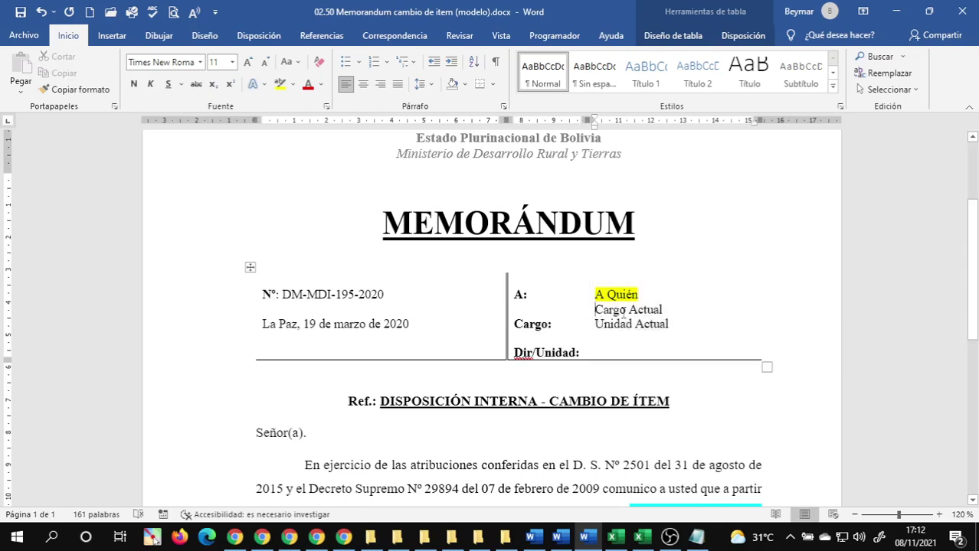
{"action": "key", "text": "Return"}
{"action": "key", "text": "Return"}
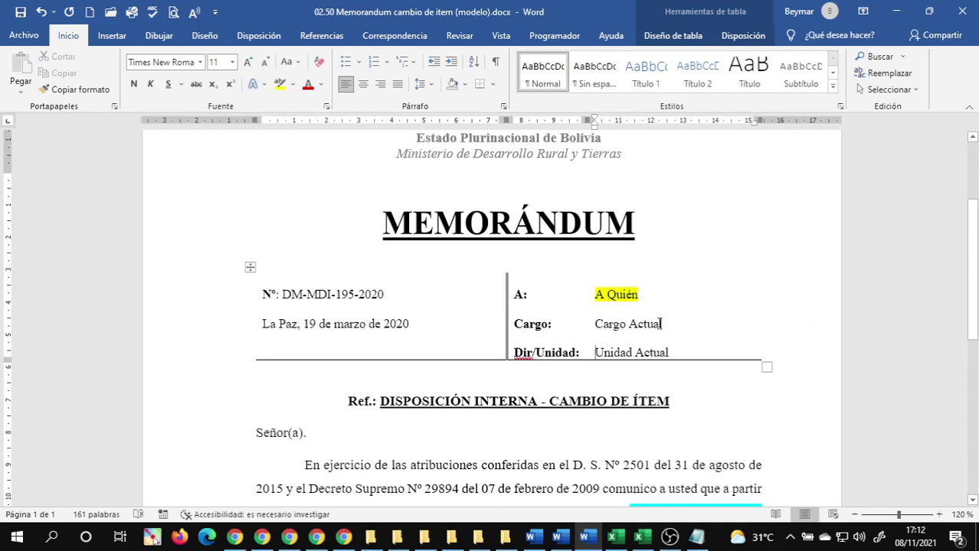
- Highlight Cargo Actual in turquoise and Unidad Actual in bright green
{"action": "left_click_drag", "start_coordinate": [663, 324], "coordinate": [602, 324]}
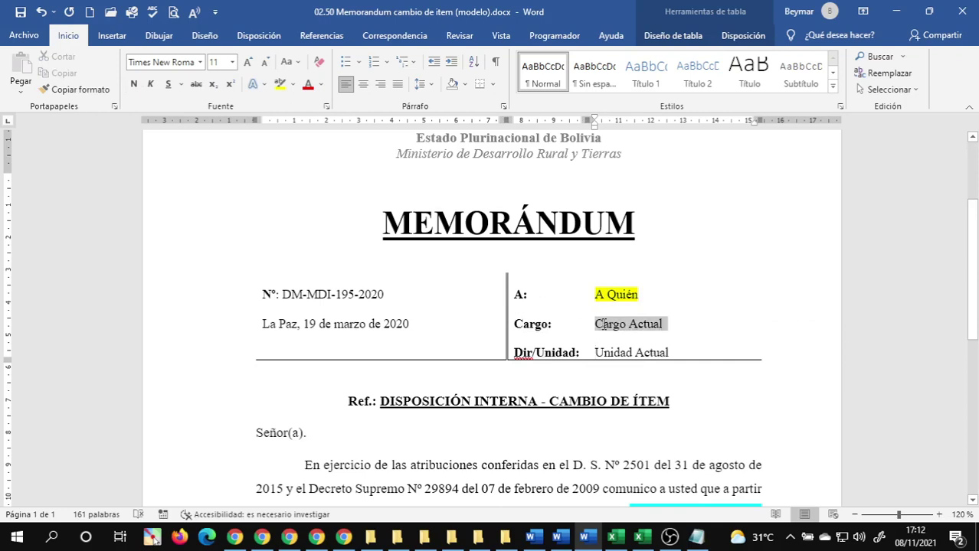
{"action": "left_click", "coordinate": [293, 84]}
{"action": "left_click", "coordinate": [327, 102]}
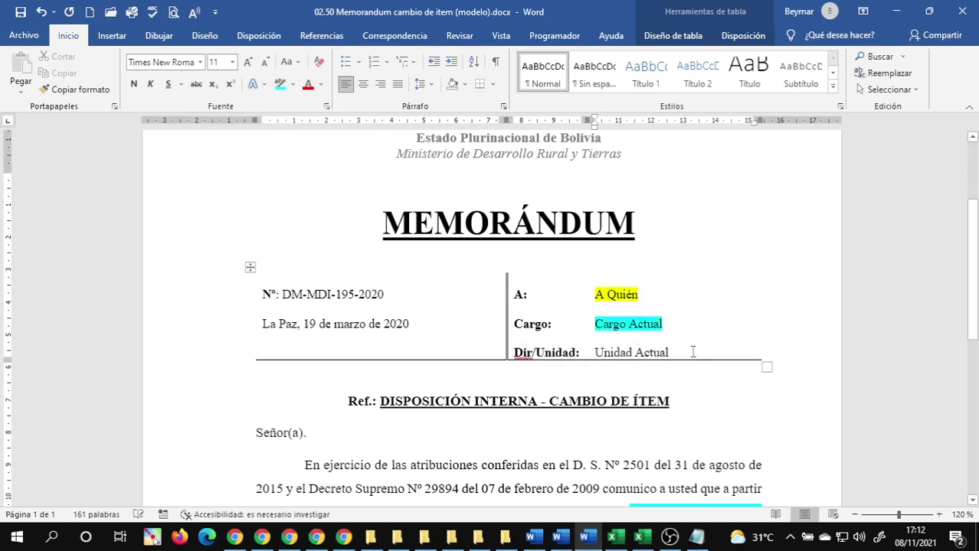
{"action": "left_click_drag", "start_coordinate": [648, 352], "coordinate": [595, 353]}
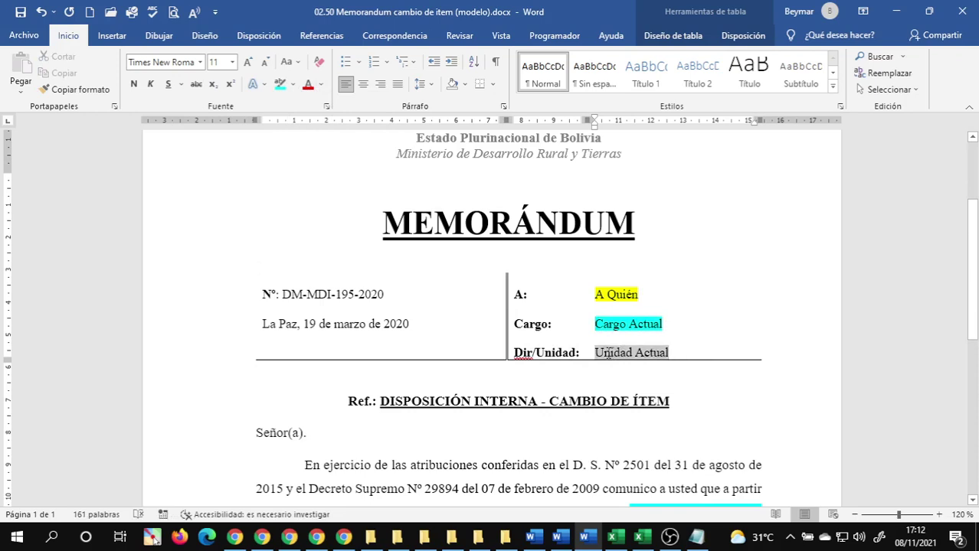
{"action": "left_click", "coordinate": [293, 84]}
{"action": "left_click", "coordinate": [305, 102]}
{"action": "left_click", "coordinate": [550, 307]}
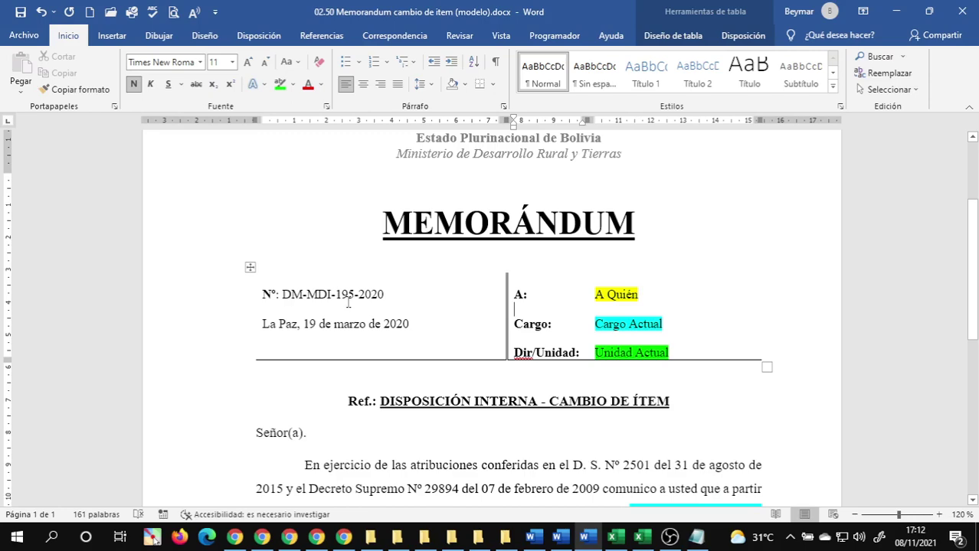
{"action": "left_click", "coordinate": [348, 305]}
{"action": "left_click", "coordinate": [549, 300]}
- Replace the body's job title with 'Nuevo Cargo' highlighted turquoise
{"action": "scroll", "coordinate": [555, 350], "scroll_direction": "down", "scroll_amount": 3}
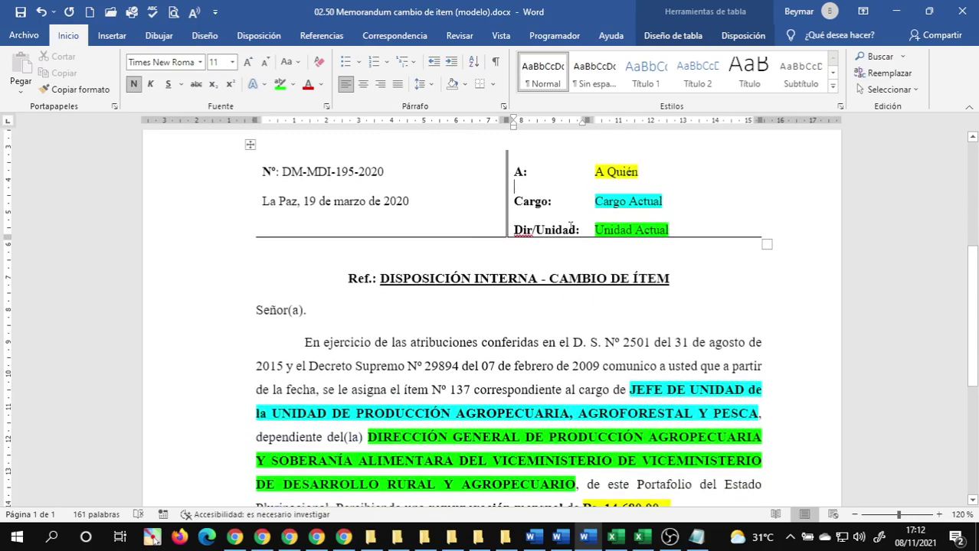
{"action": "left_click_drag", "start_coordinate": [574, 237], "coordinate": [635, 170]}
{"action": "left_click", "coordinate": [624, 226]}
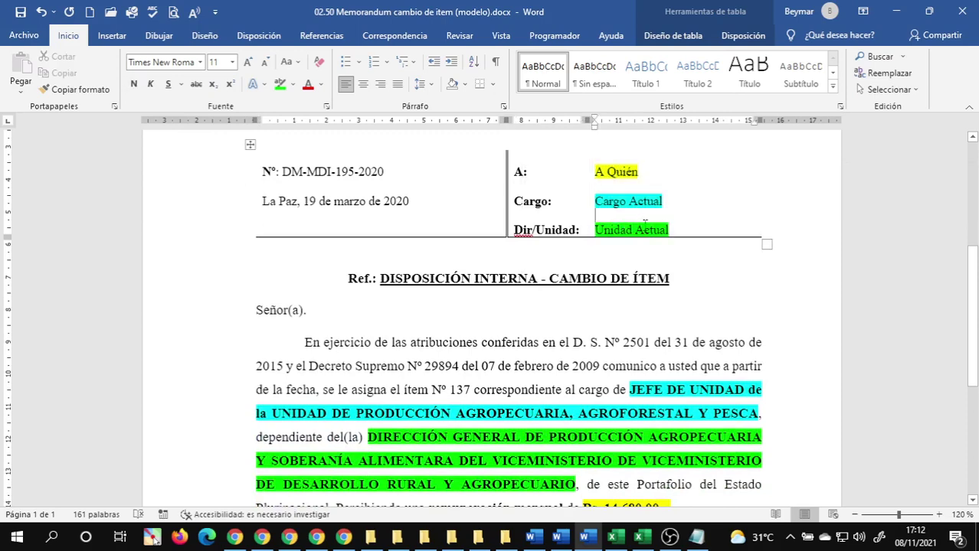
{"action": "scroll", "coordinate": [609, 242], "scroll_direction": "down", "scroll_amount": 3}
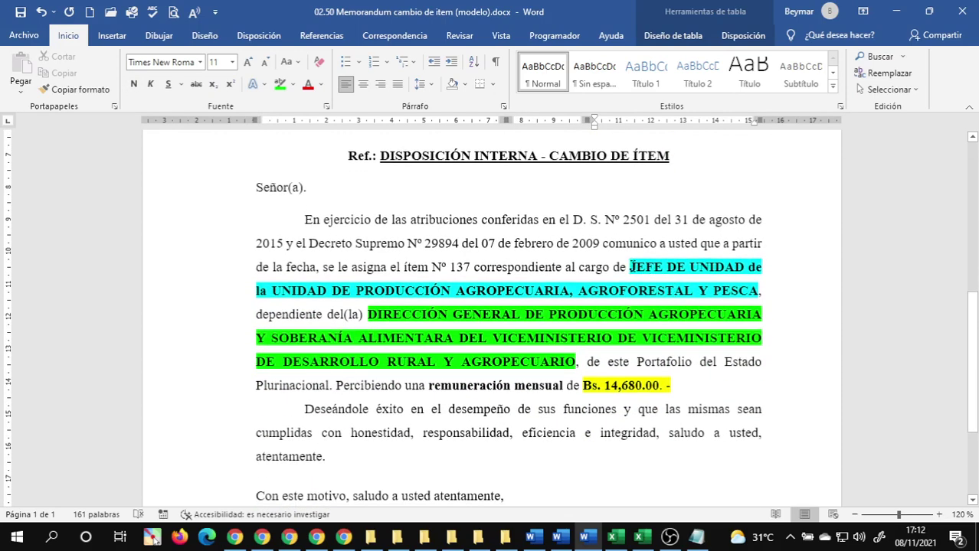
{"action": "left_click_drag", "start_coordinate": [639, 267], "coordinate": [747, 285]}
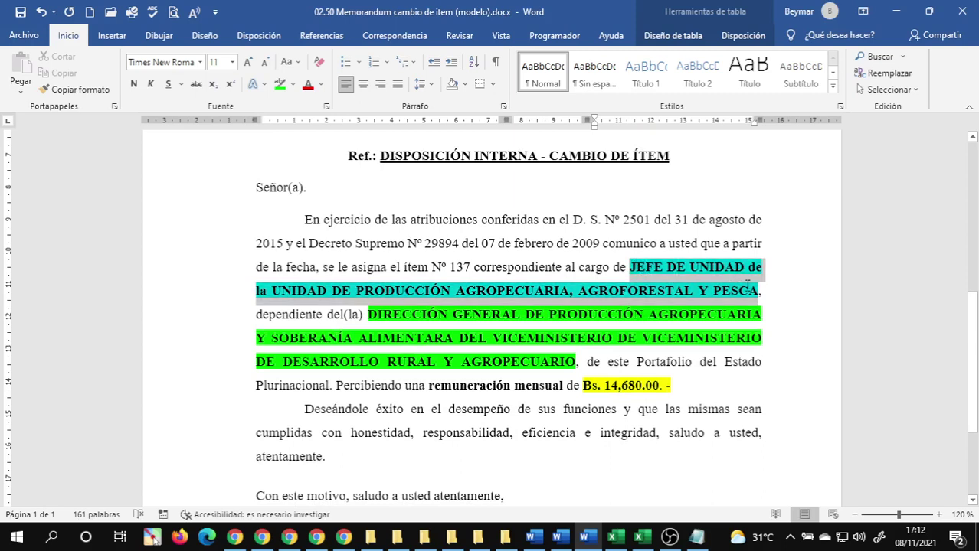
{"action": "type", "text": "Nuevo Ca"}
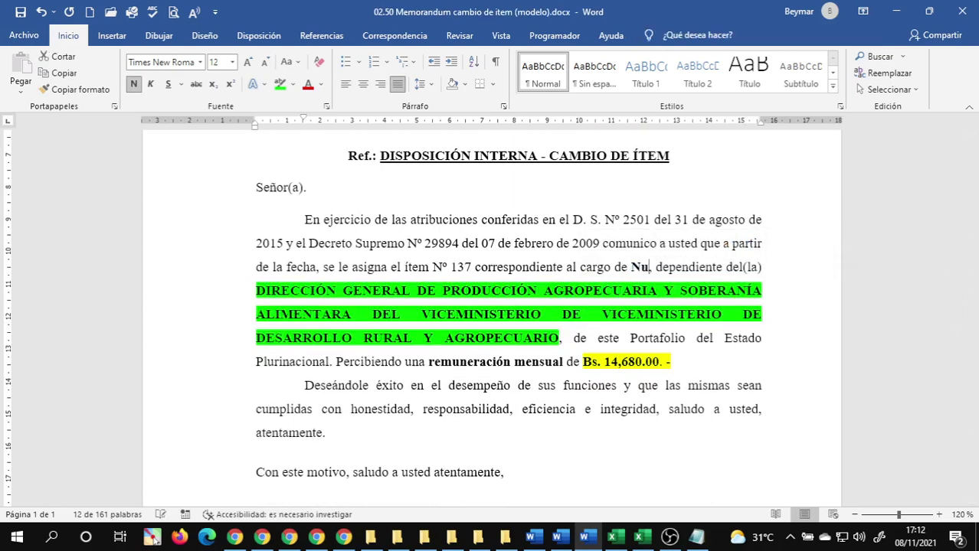
{"action": "type", "text": "rgo"}
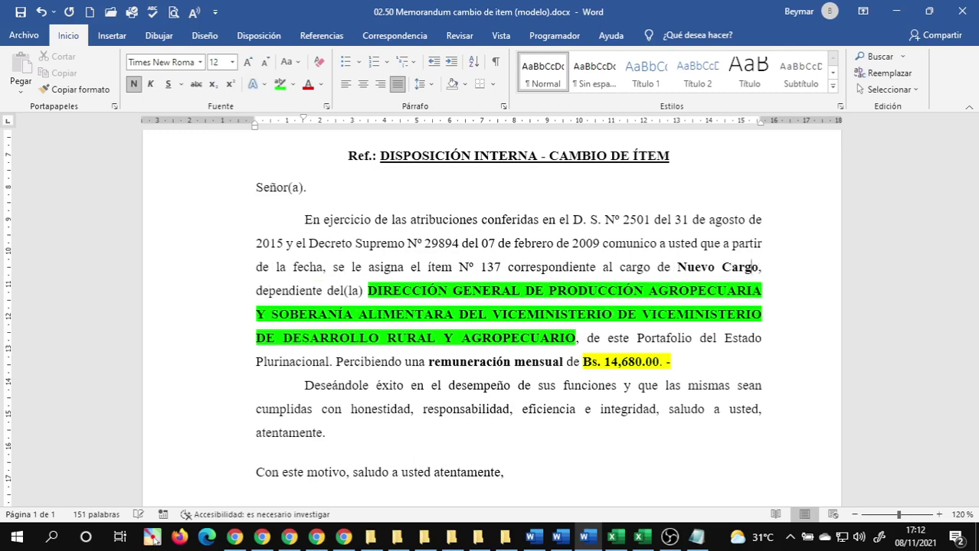
{"action": "key", "text": "ctrl+shift+Left"}
{"action": "key", "text": "ctrl+shift+Left"}
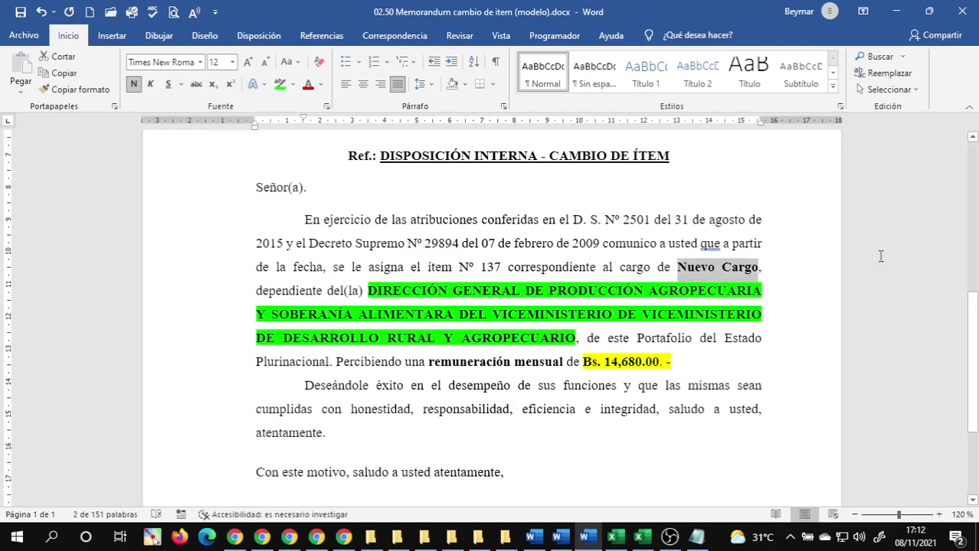
{"action": "left_click", "coordinate": [296, 90]}
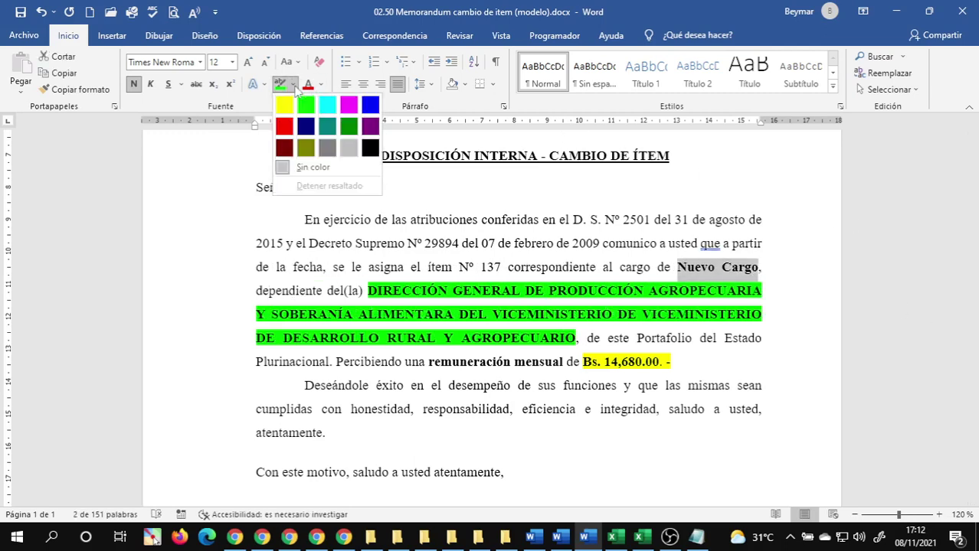
{"action": "left_click", "coordinate": [318, 96]}
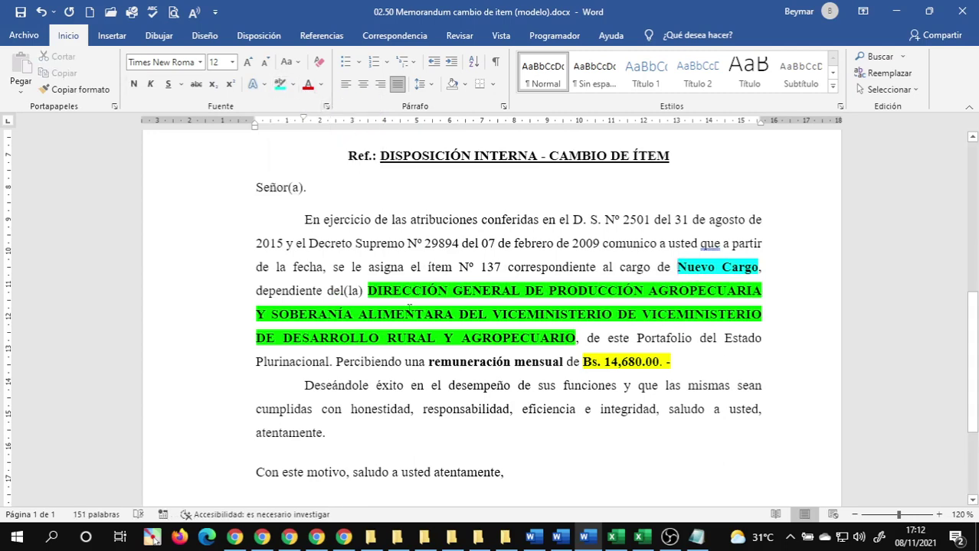
- Replace the directorate text with 'Nueva Unidad' highlighted bright green
{"action": "left_click_drag", "start_coordinate": [368, 291], "coordinate": [545, 339]}
{"action": "type", "text": "Nueva "}
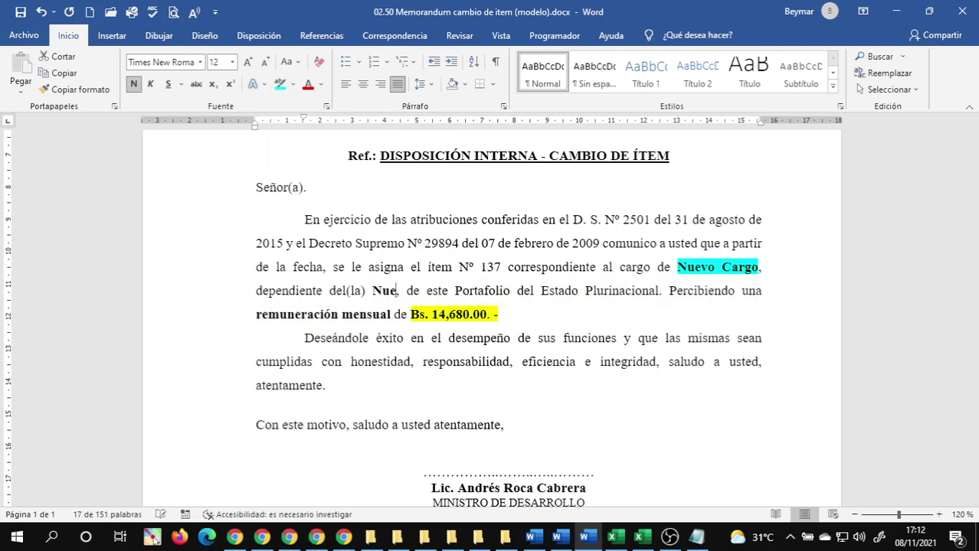
{"action": "type", "text": "Unidad"}
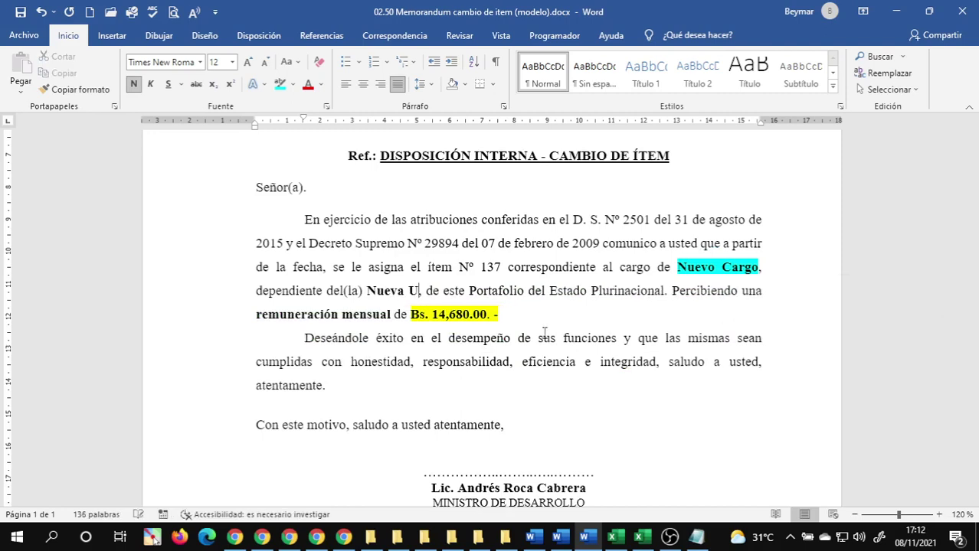
{"action": "key", "text": "ctrl+shift+Left"}
{"action": "key", "text": "ctrl+shift+Left"}
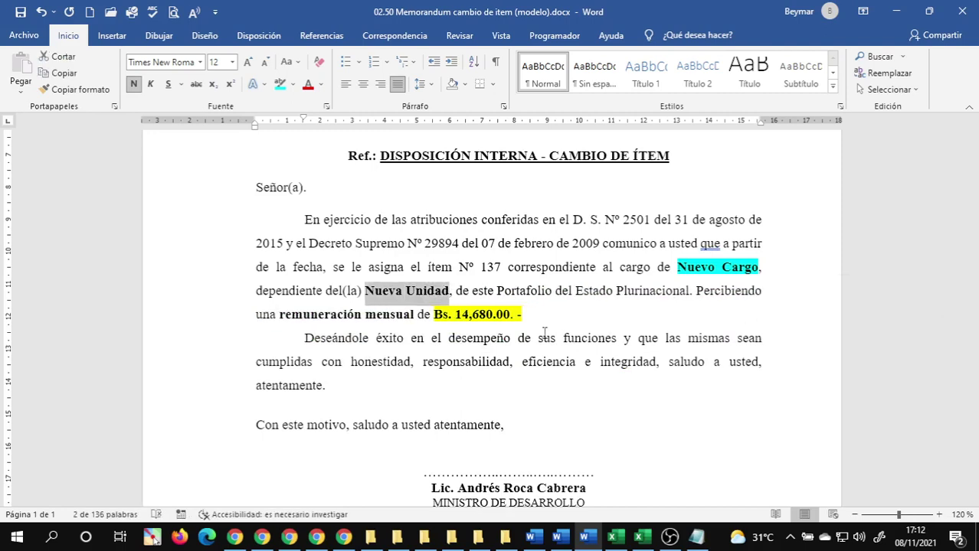
{"action": "left_click", "coordinate": [293, 84]}
{"action": "left_click", "coordinate": [305, 104]}
{"action": "left_click", "coordinate": [531, 319]}
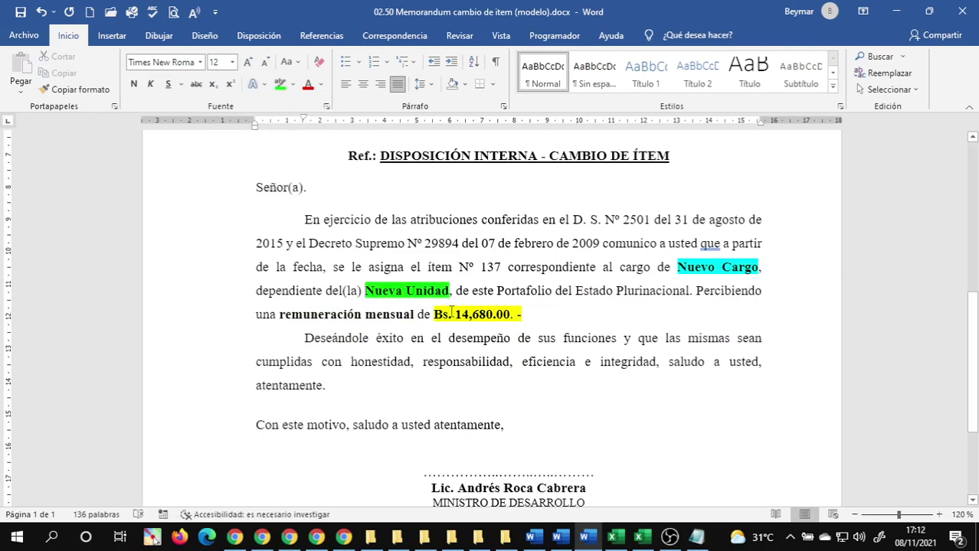
- Replace the salary Bs. 14,680.00. - with 'Nuevo Sueldo' highlighted yellow
{"action": "left_click_drag", "start_coordinate": [434, 315], "coordinate": [520, 319]}
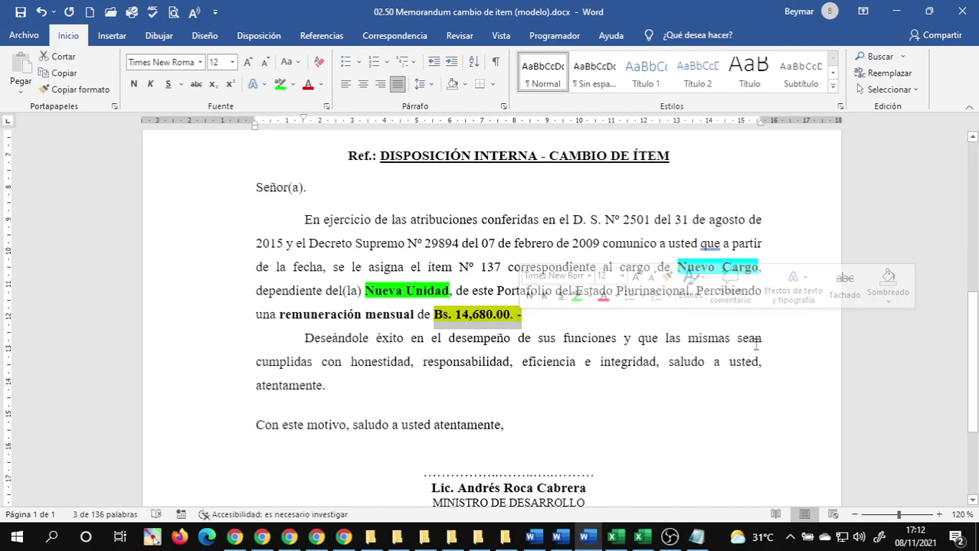
{"action": "type", "text": "Nuevo Sue"}
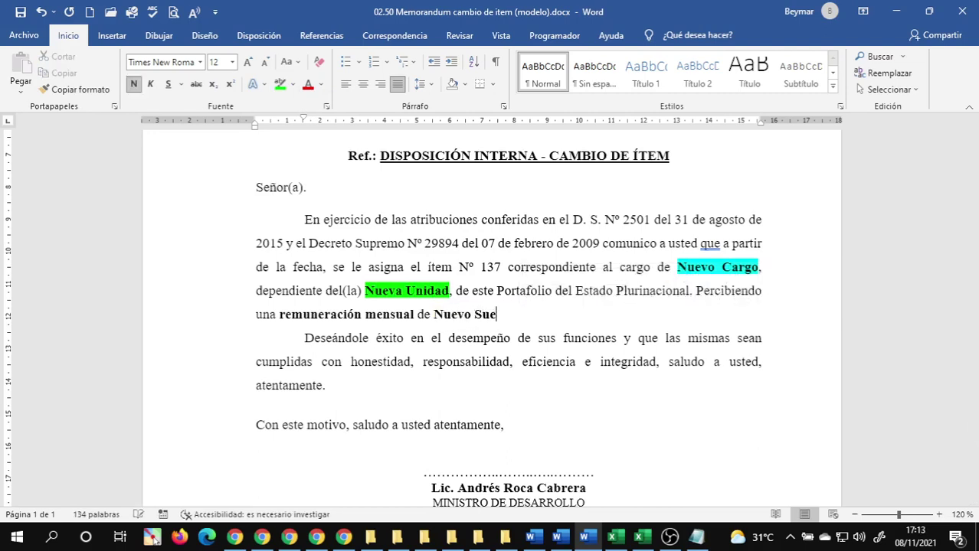
{"action": "type", "text": "ldo"}
{"action": "key", "text": "ctrl+shift+Left"}
{"action": "key", "text": "ctrl+shift+Left"}
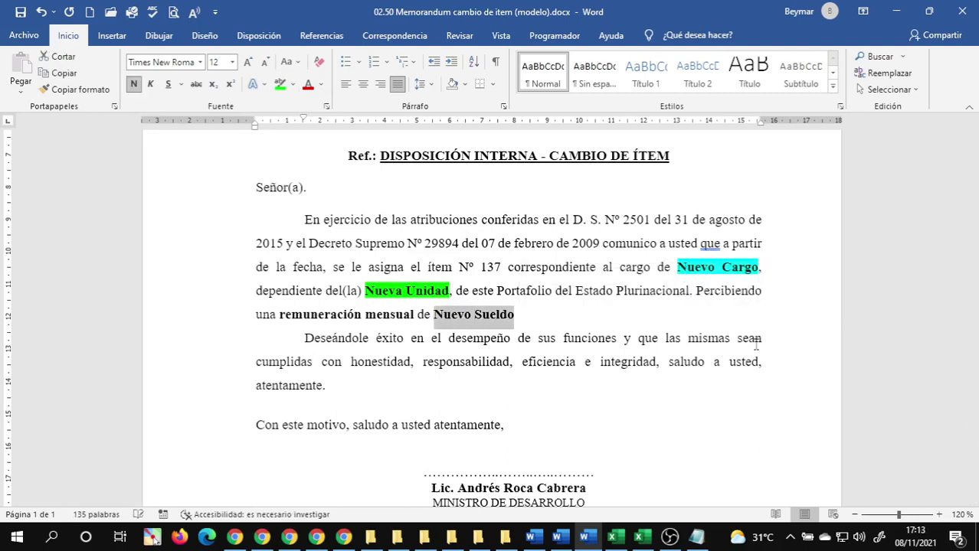
{"action": "left_click", "coordinate": [293, 85]}
{"action": "left_click", "coordinate": [284, 103]}
{"action": "left_click", "coordinate": [553, 242]}
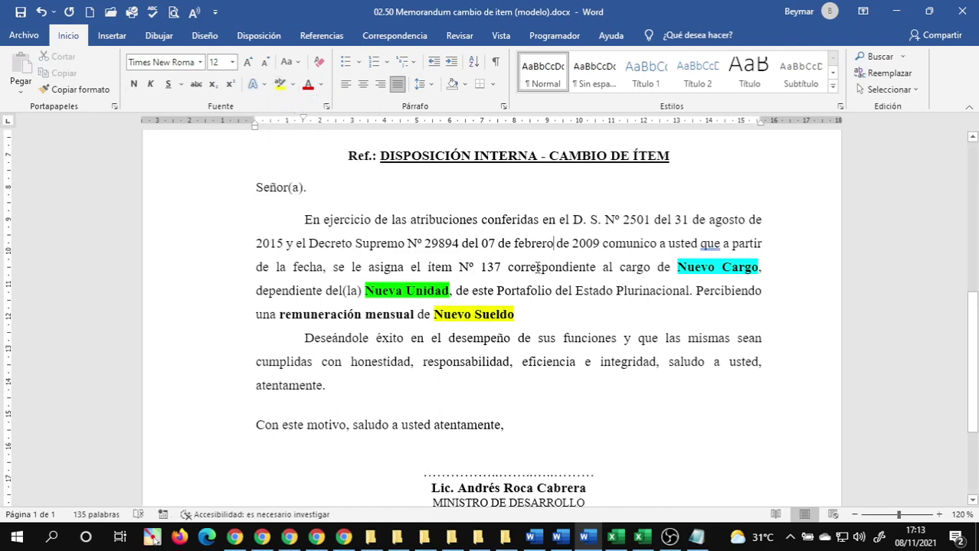
{"action": "scroll", "coordinate": [594, 317], "scroll_direction": "up", "scroll_amount": 1}
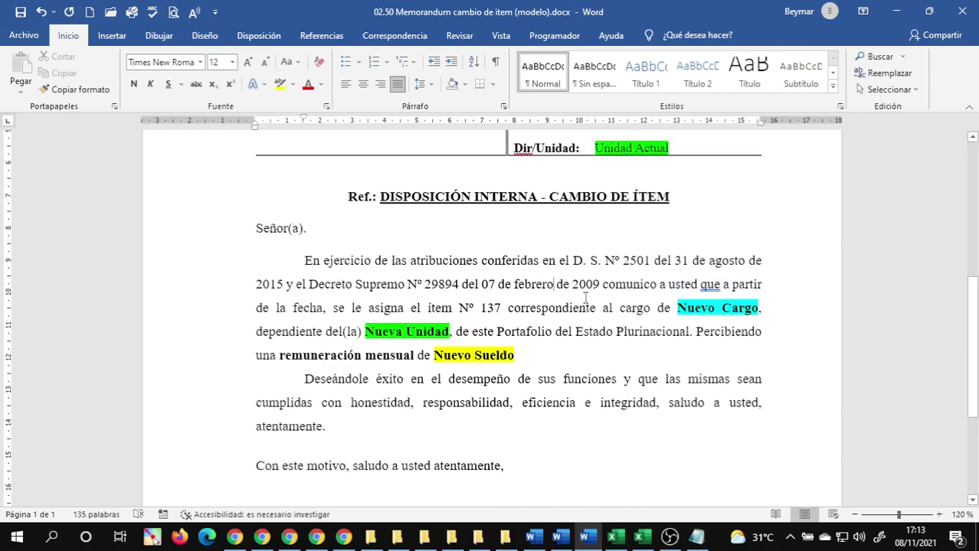
{"action": "scroll", "coordinate": [585, 295], "scroll_direction": "up", "scroll_amount": 4}
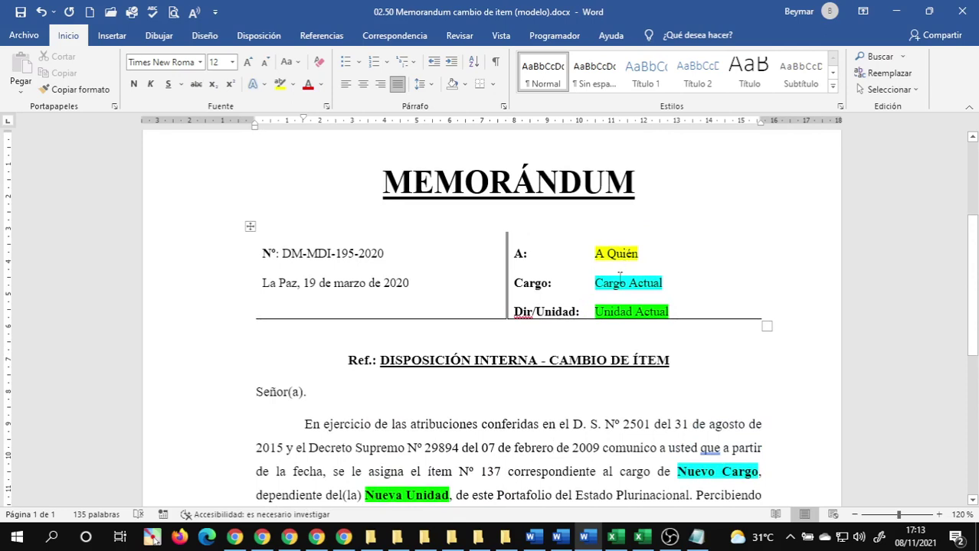
{"action": "left_click", "coordinate": [598, 257]}
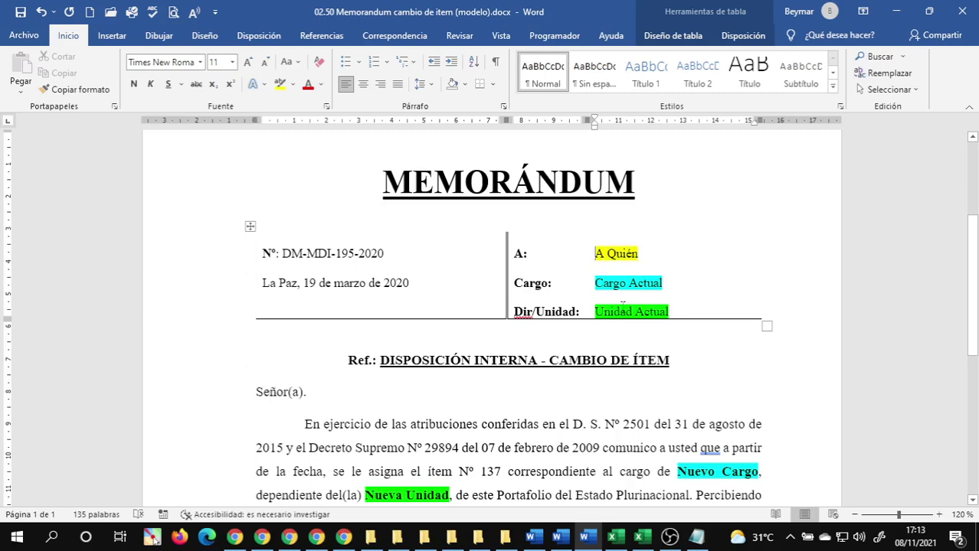
{"action": "scroll", "coordinate": [646, 313], "scroll_direction": "down", "scroll_amount": 3}
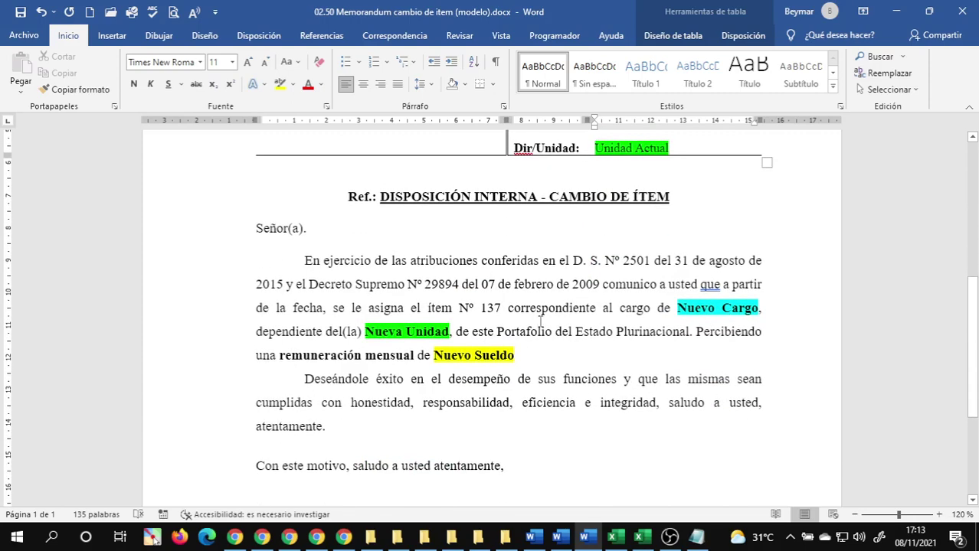
{"action": "scroll", "coordinate": [605, 343], "scroll_direction": "down", "scroll_amount": 3}
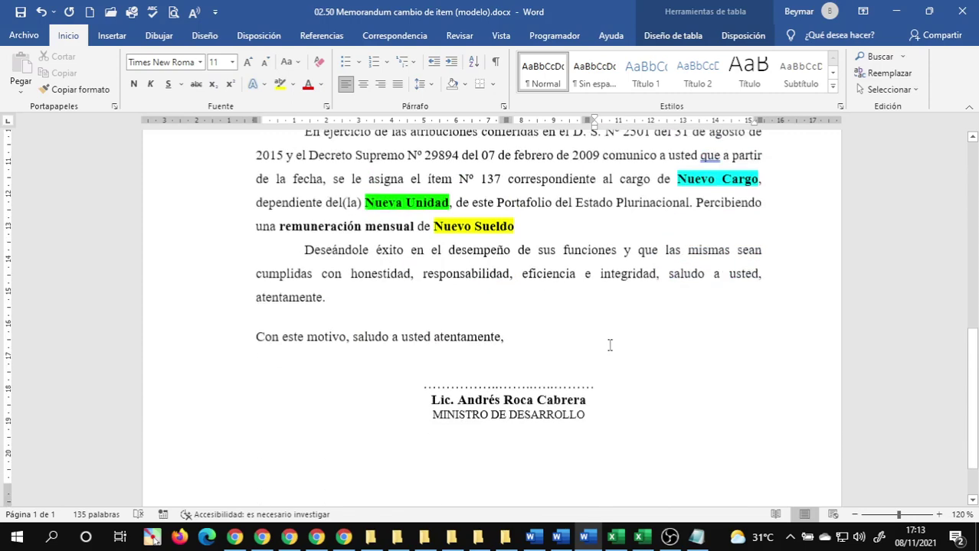
{"action": "scroll", "coordinate": [597, 329], "scroll_direction": "up", "scroll_amount": 5}
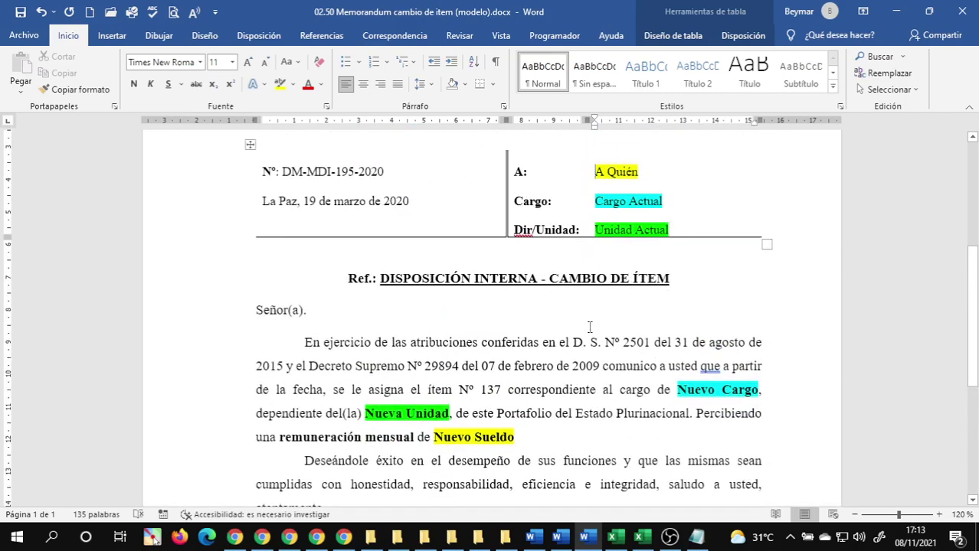
{"action": "scroll", "coordinate": [589, 327], "scroll_direction": "up", "scroll_amount": 3}
{"action": "scroll", "coordinate": [412, 258], "scroll_direction": "down", "scroll_amount": 4}
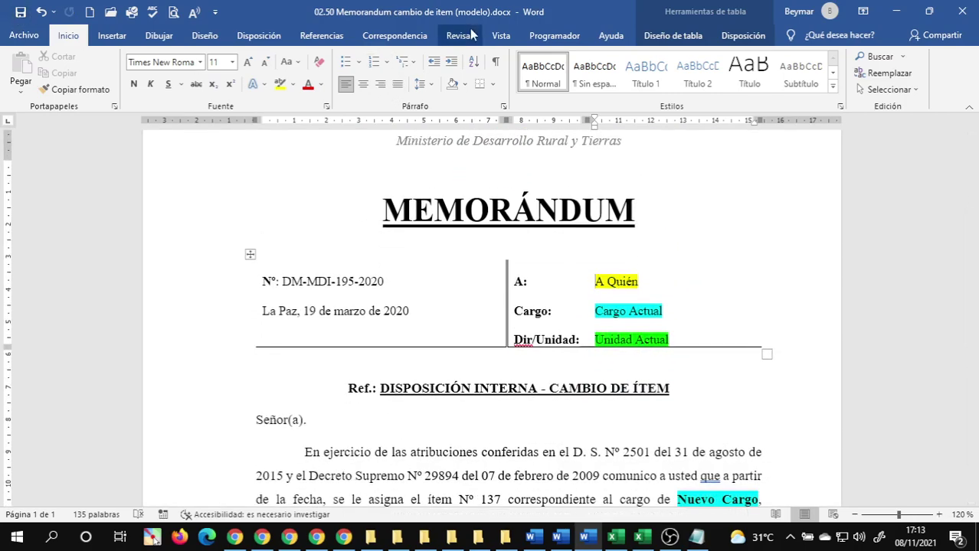
{"action": "scroll", "coordinate": [586, 291], "scroll_direction": "up", "scroll_amount": 4}
{"action": "scroll", "coordinate": [580, 283], "scroll_direction": "down", "scroll_amount": 15}
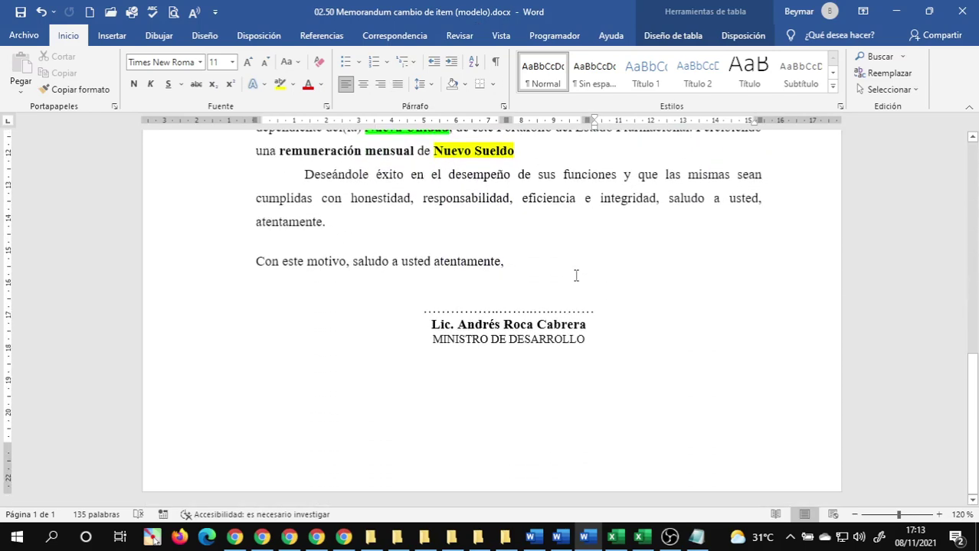
{"action": "scroll", "coordinate": [576, 275], "scroll_direction": "up", "scroll_amount": 9}
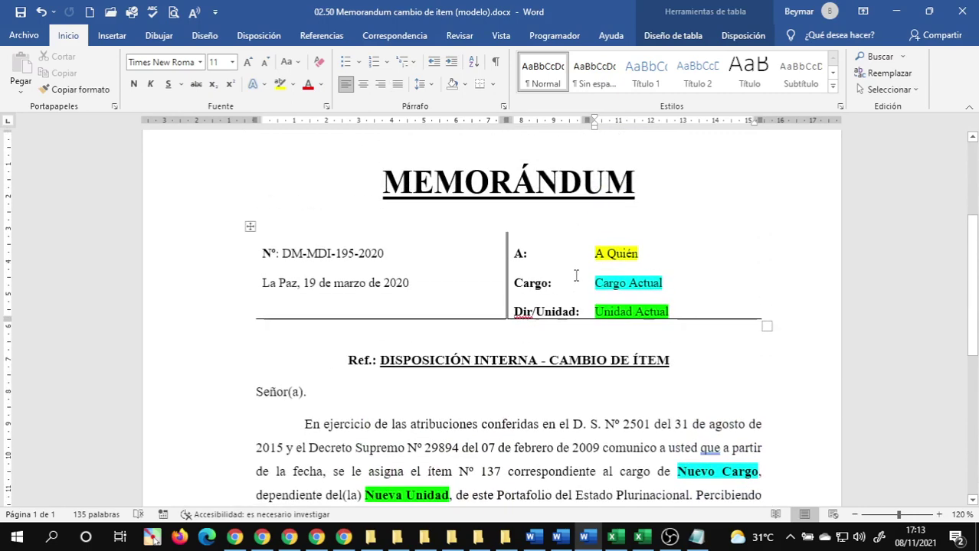
{"action": "scroll", "coordinate": [576, 276], "scroll_direction": "up", "scroll_amount": 5}
{"action": "scroll", "coordinate": [576, 276], "scroll_direction": "down", "scroll_amount": 5}
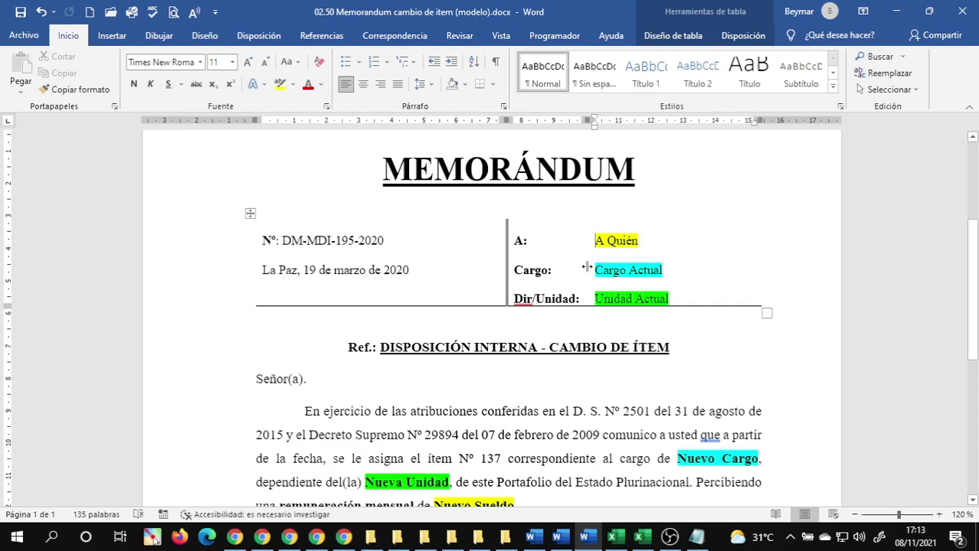
{"action": "scroll", "coordinate": [587, 267], "scroll_direction": "down", "scroll_amount": 2}
{"action": "scroll", "coordinate": [640, 257], "scroll_direction": "up", "scroll_amount": 3}
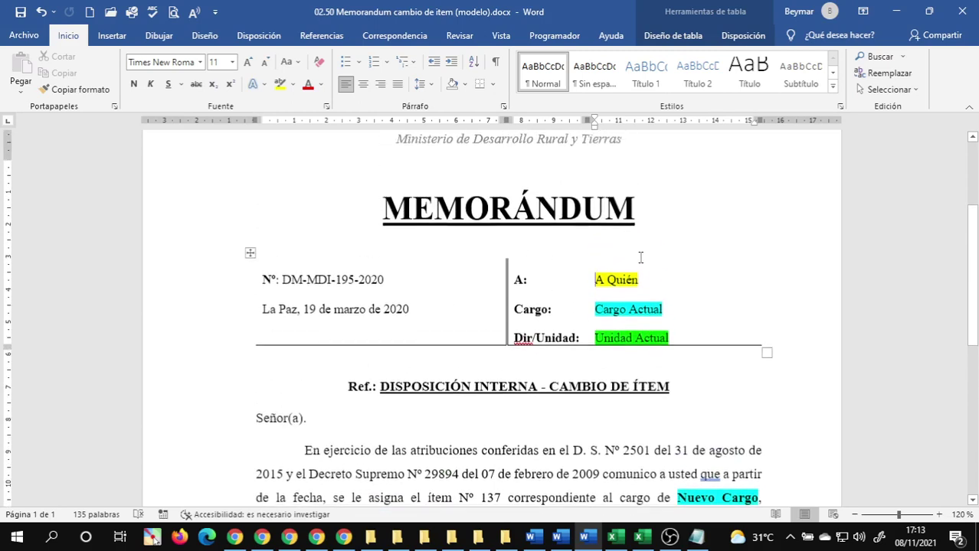
{"action": "left_click", "coordinate": [561, 280]}
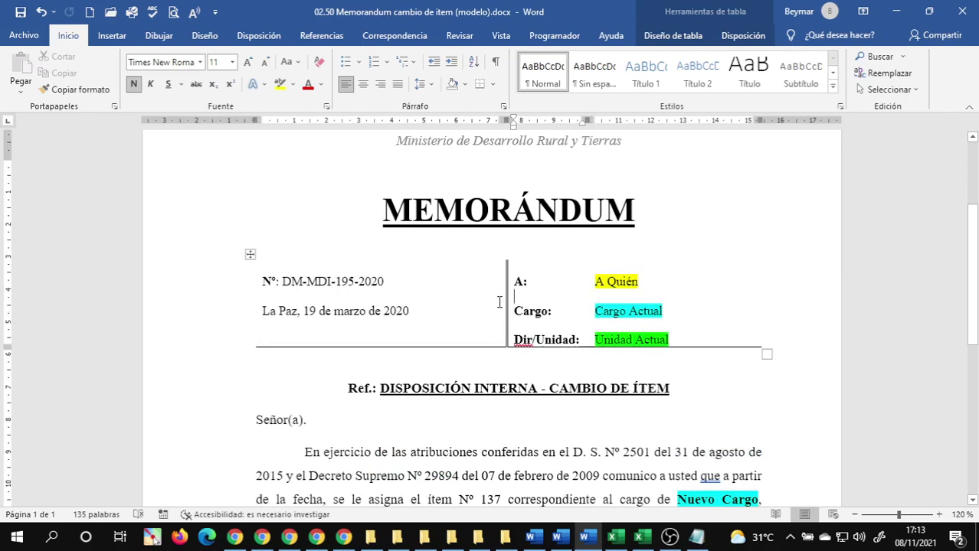
{"action": "left_click", "coordinate": [547, 328]}
{"action": "scroll", "coordinate": [597, 310], "scroll_direction": "down", "scroll_amount": 2}
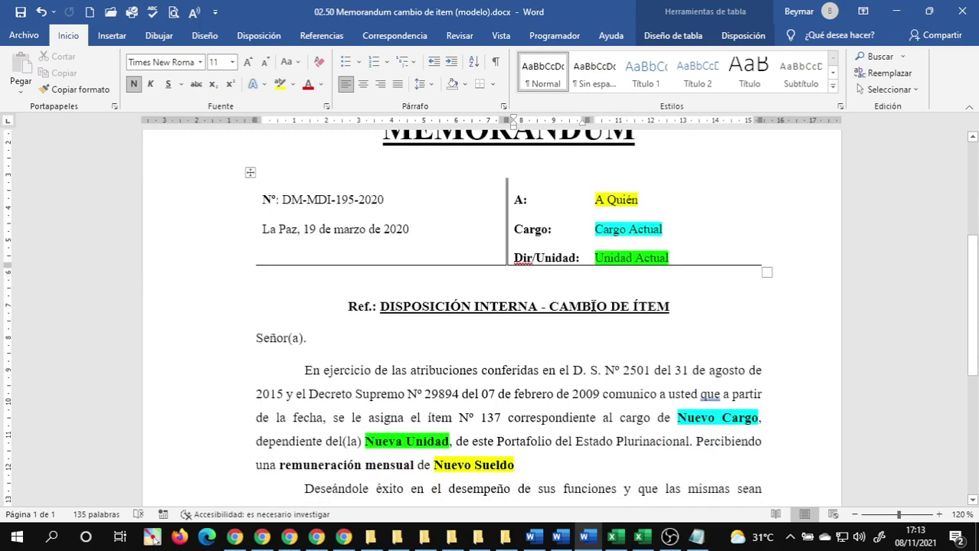
{"action": "scroll", "coordinate": [536, 312], "scroll_direction": "down", "scroll_amount": 4}
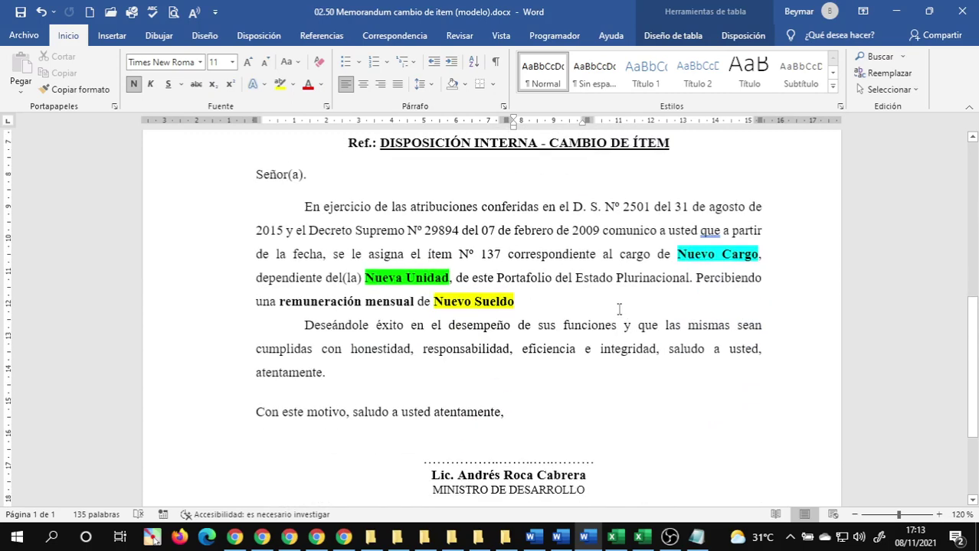
{"action": "scroll", "coordinate": [616, 308], "scroll_direction": "down", "scroll_amount": 3}
{"action": "scroll", "coordinate": [614, 306], "scroll_direction": "up", "scroll_amount": 6}
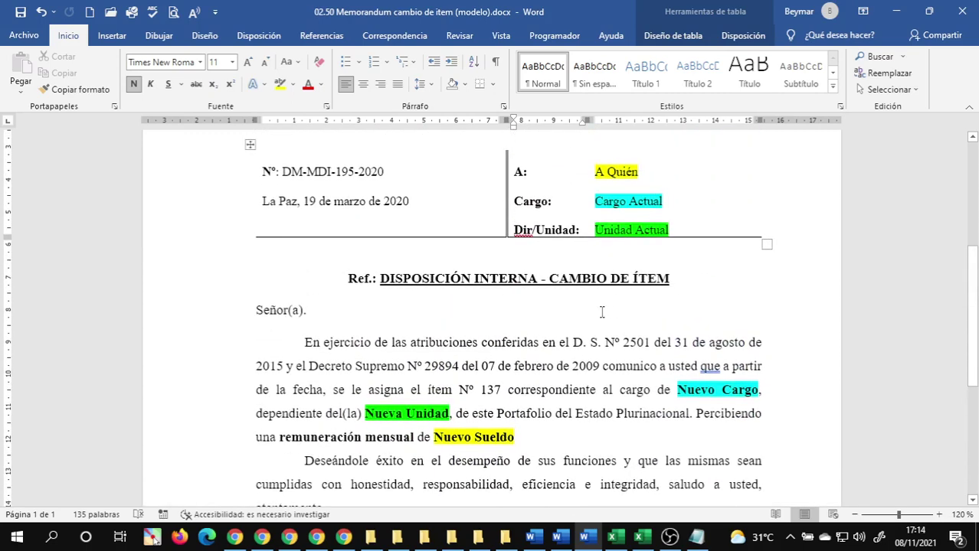
{"action": "scroll", "coordinate": [629, 307], "scroll_direction": "up", "scroll_amount": 3}
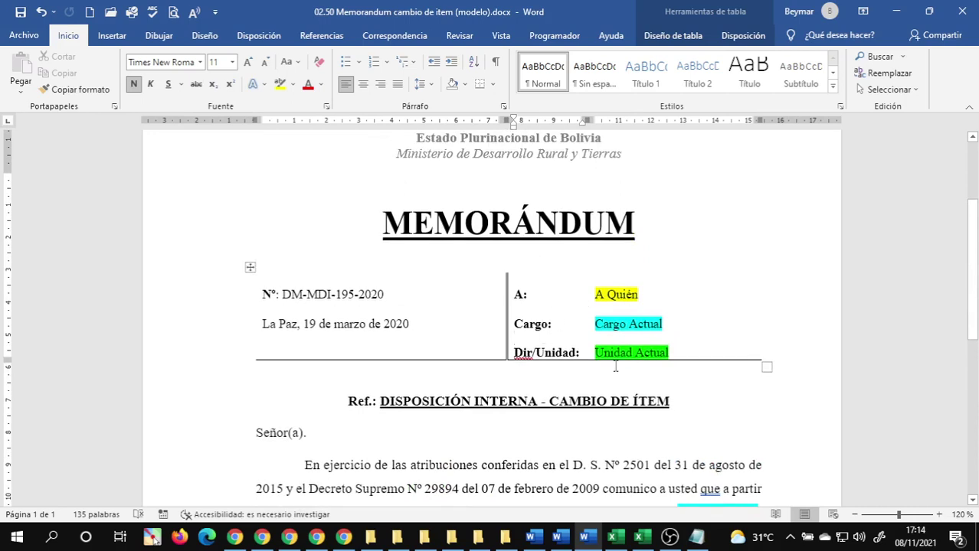
{"action": "left_click", "coordinate": [572, 338]}
- Add two blank lines below the header table
{"action": "left_click", "coordinate": [251, 268]}
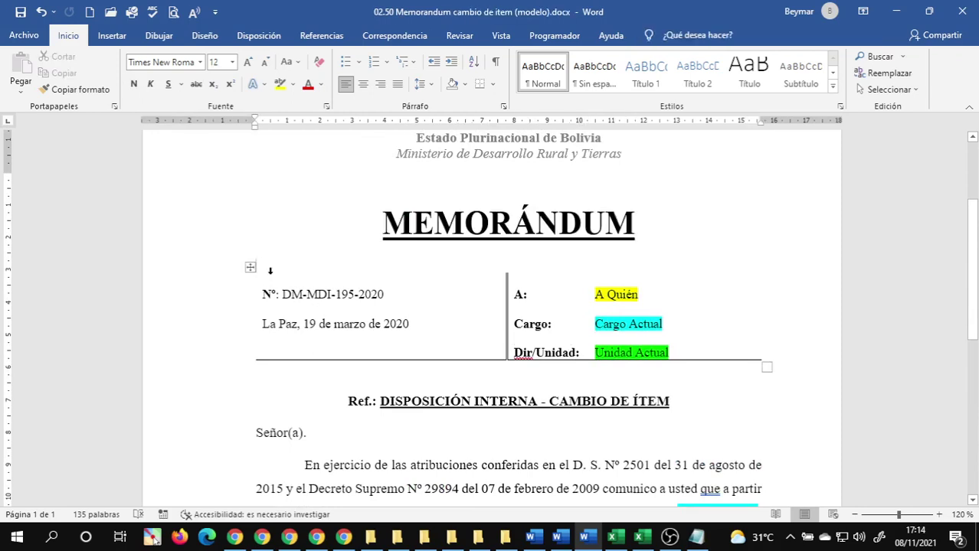
{"action": "left_click", "coordinate": [251, 268]}
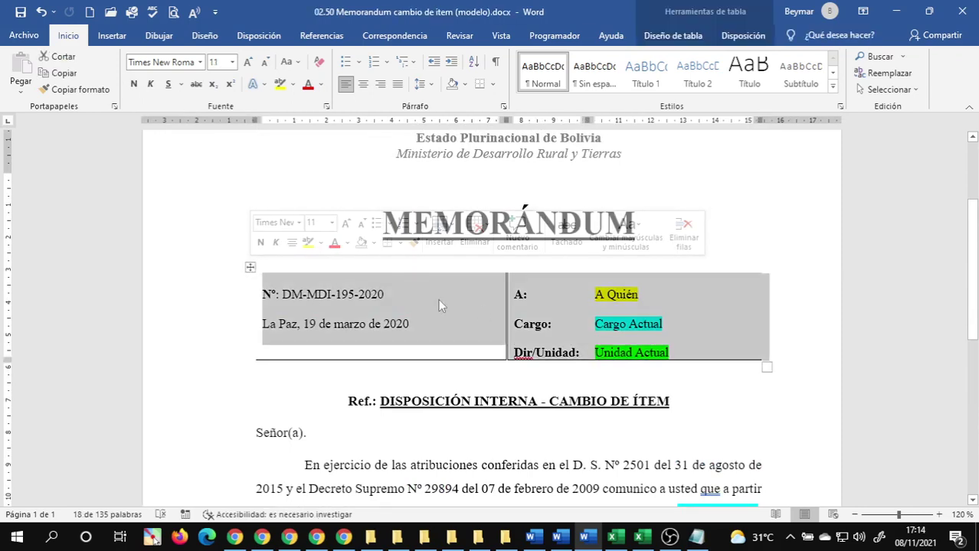
{"action": "left_click", "coordinate": [392, 381]}
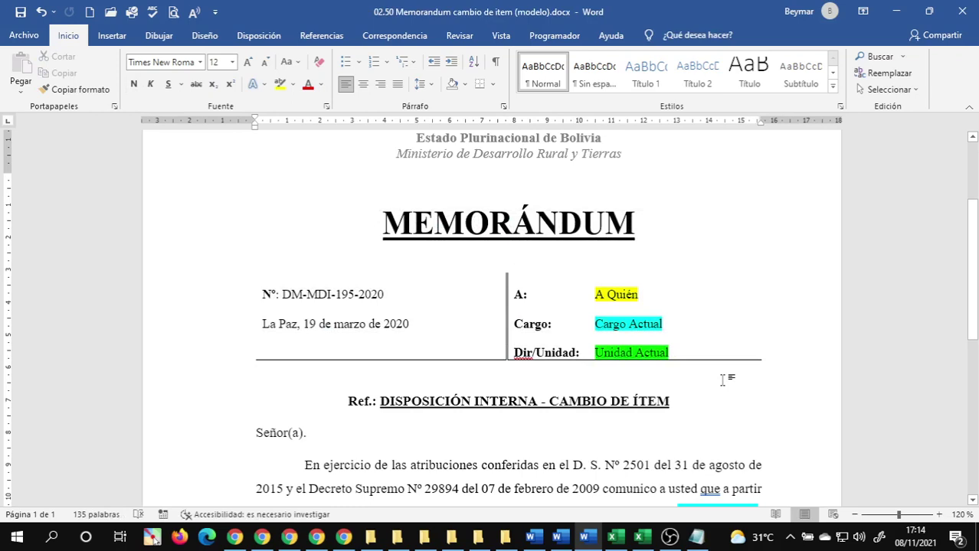
{"action": "key", "text": "Return"}
{"action": "key", "text": "Return"}
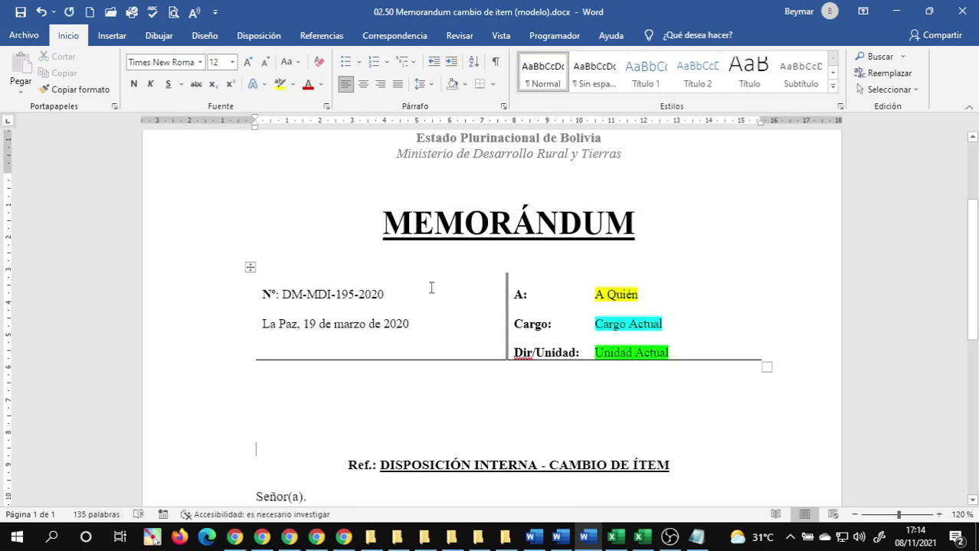
{"action": "left_click", "coordinate": [251, 266]}
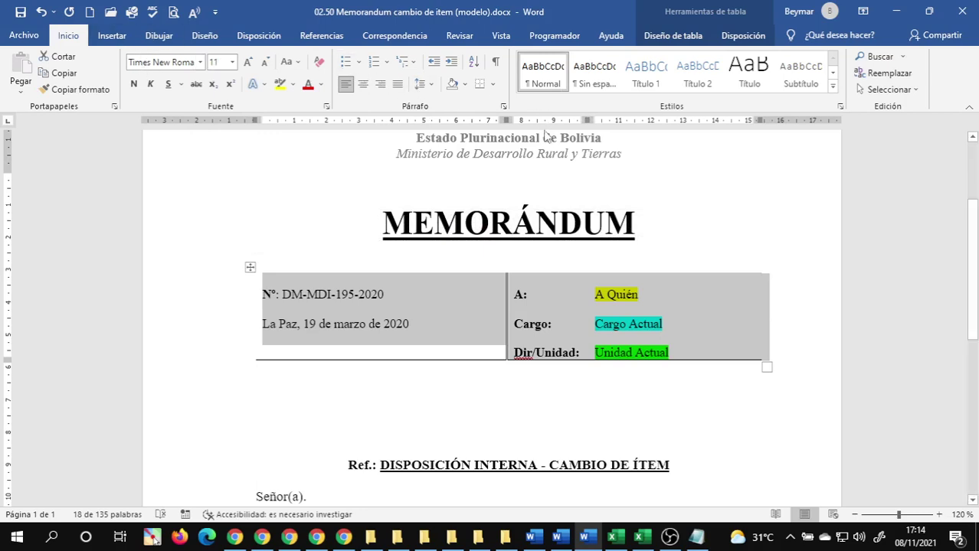
{"action": "left_click", "coordinate": [503, 107]}
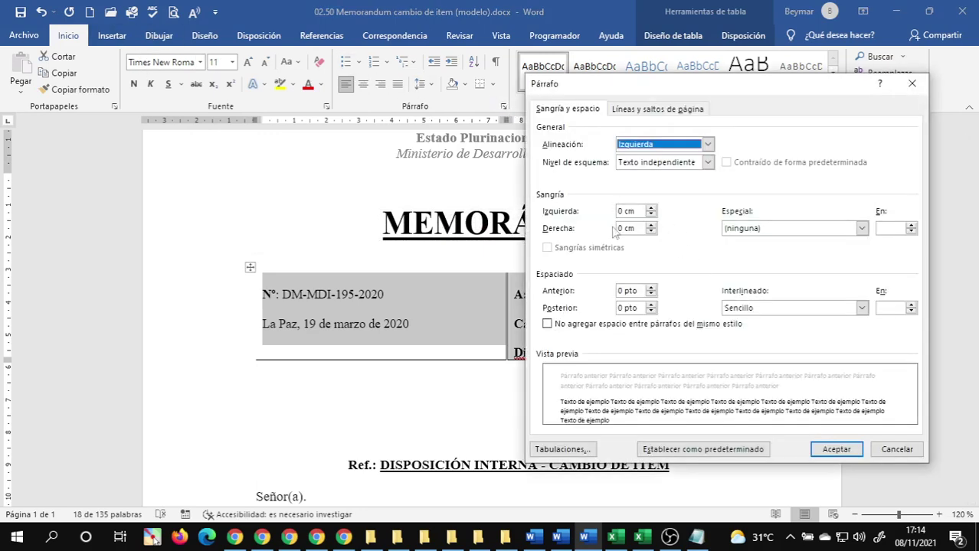
{"action": "left_click", "coordinate": [896, 449]}
{"action": "left_click", "coordinate": [687, 349]}
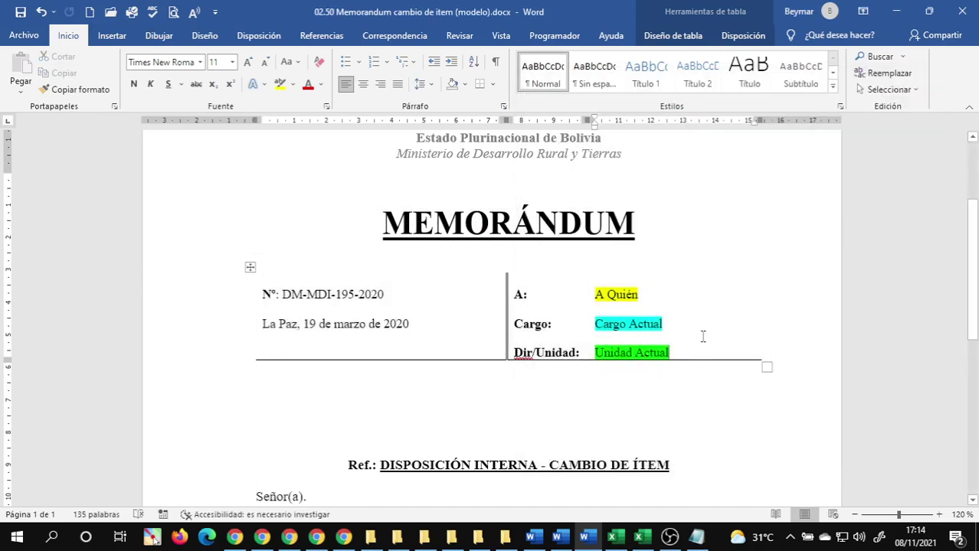
{"action": "key", "text": "ctrl+z"}
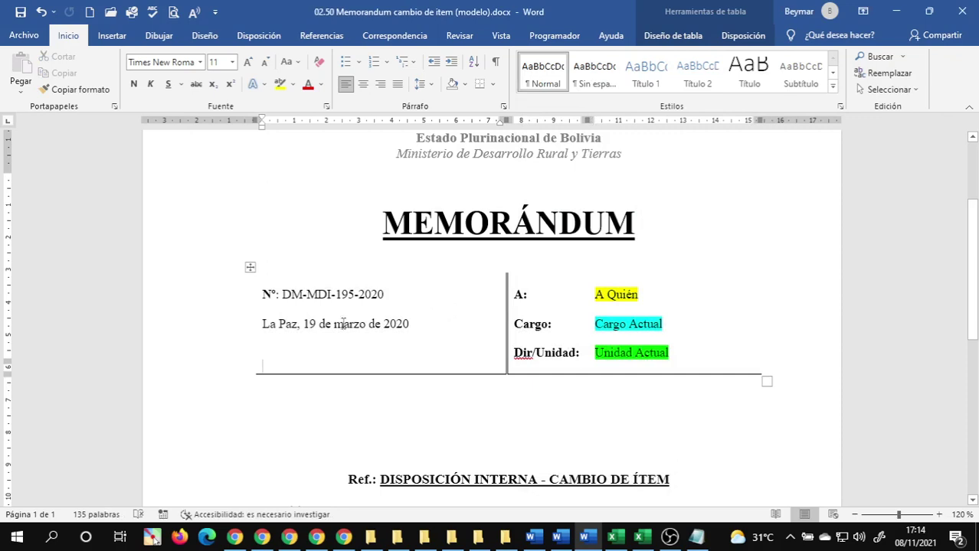
- Give every header table cell a thin ½ pt solid border
{"action": "left_click", "coordinate": [250, 266]}
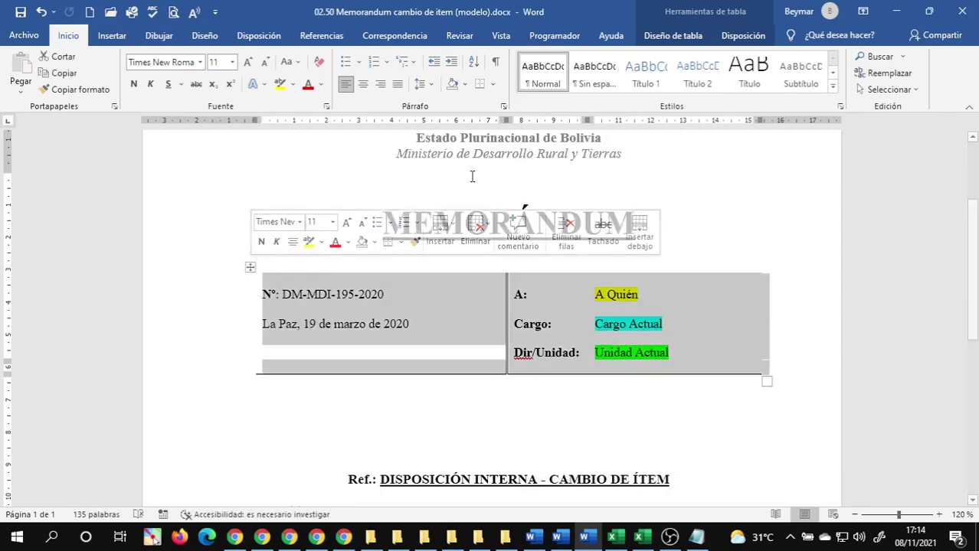
{"action": "left_click", "coordinate": [491, 85]}
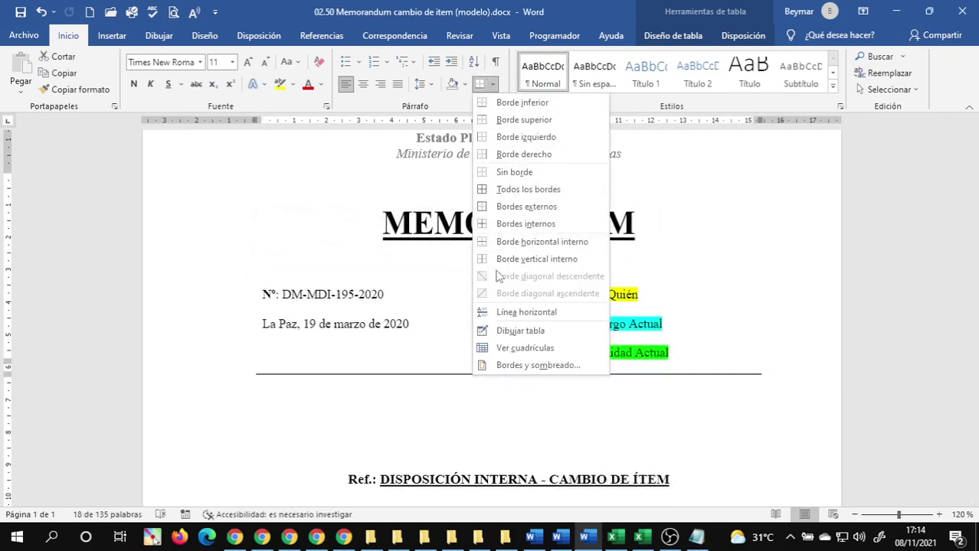
{"action": "left_click", "coordinate": [497, 188]}
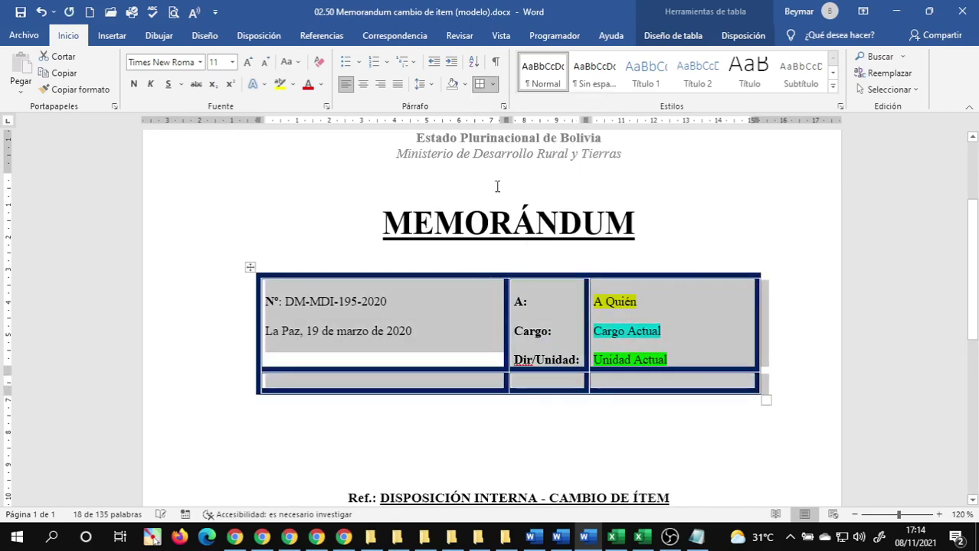
{"action": "left_click", "coordinate": [493, 84]}
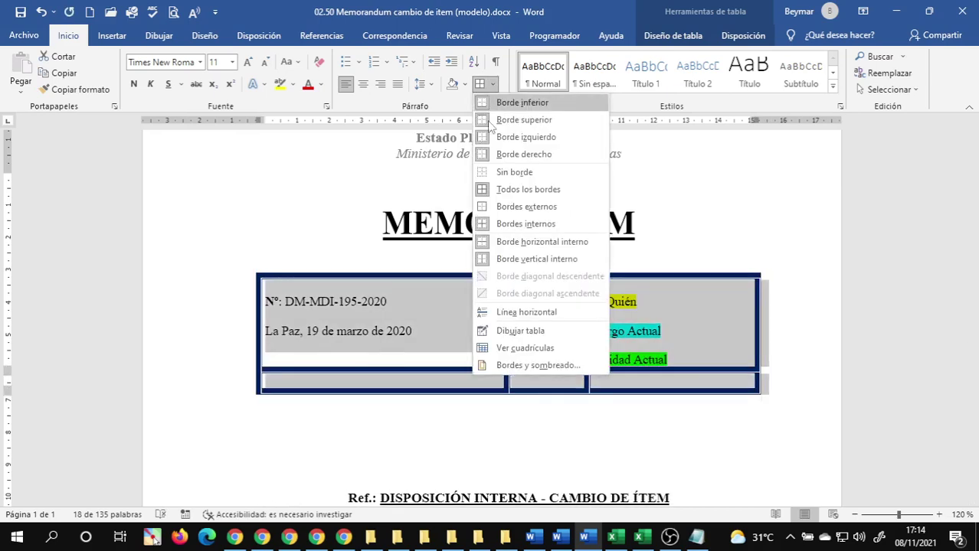
{"action": "left_click", "coordinate": [536, 365]}
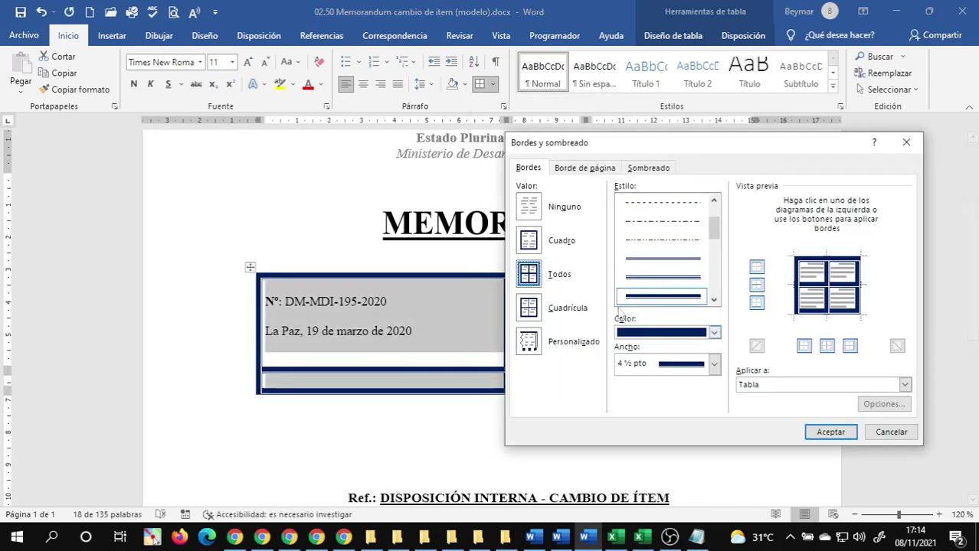
{"action": "scroll", "coordinate": [666, 216], "scroll_direction": "up", "scroll_amount": 1}
{"action": "left_click", "coordinate": [663, 208]}
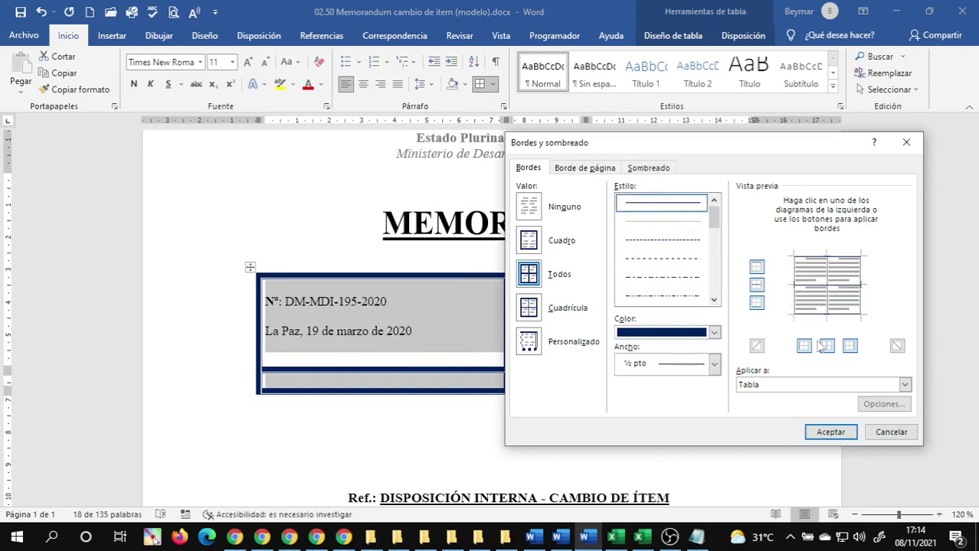
{"action": "left_click", "coordinate": [833, 433]}
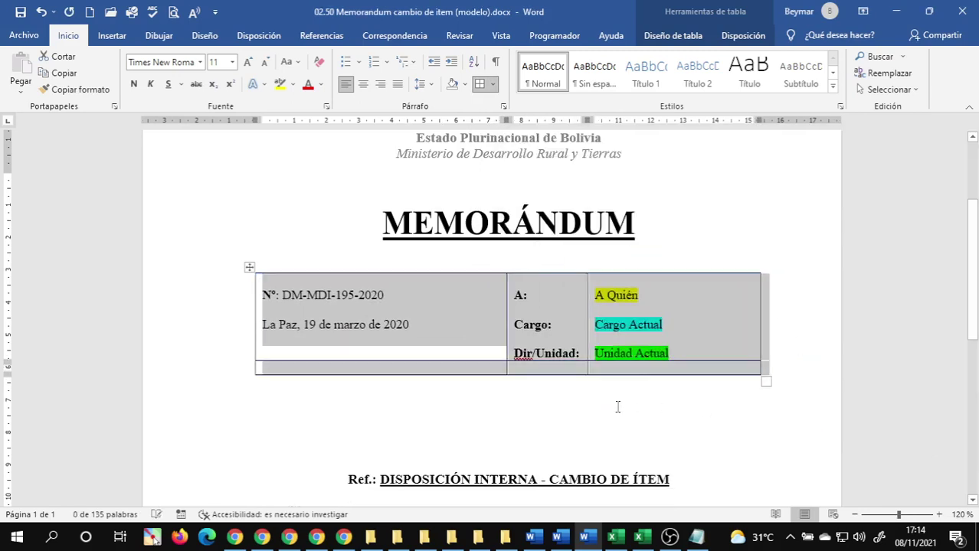
{"action": "left_click", "coordinate": [422, 343]}
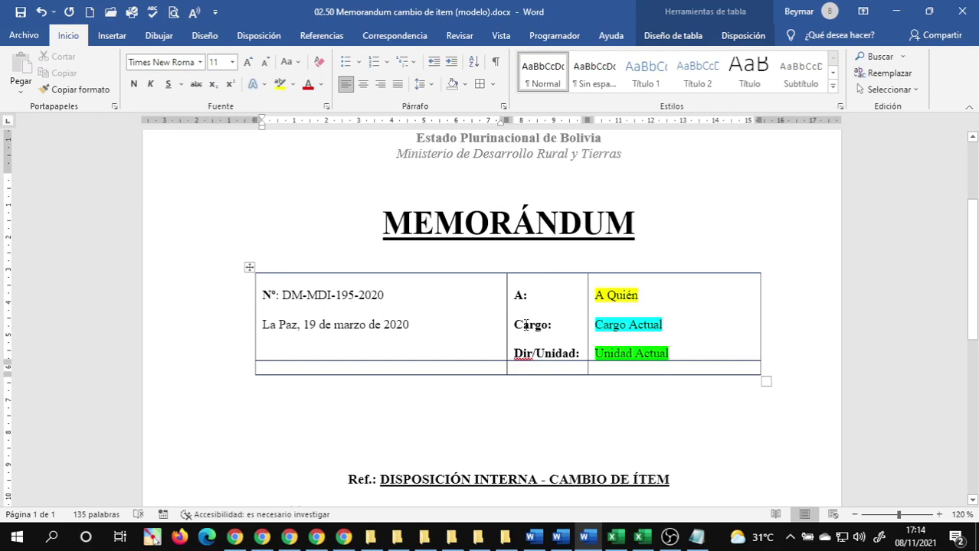
- Move Cargo: into the empty bottom cell, add a new row, and drop Dir/Unidad: into it
{"action": "triple_click", "coordinate": [525, 325]}
{"action": "left_click_drag", "start_coordinate": [525, 325], "coordinate": [521, 370]}
{"action": "left_click", "coordinate": [607, 372]}
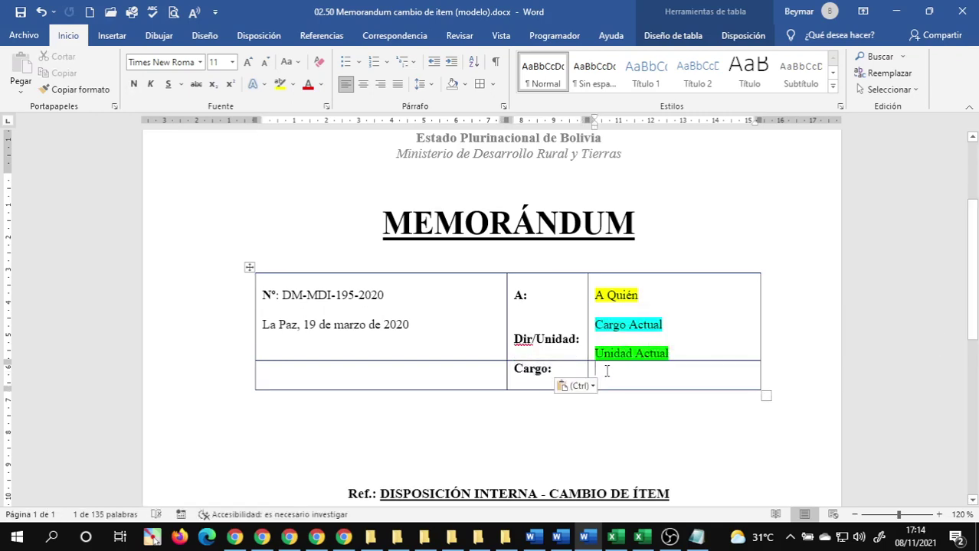
{"action": "key", "text": "Tab"}
{"action": "left_click", "coordinate": [510, 337]}
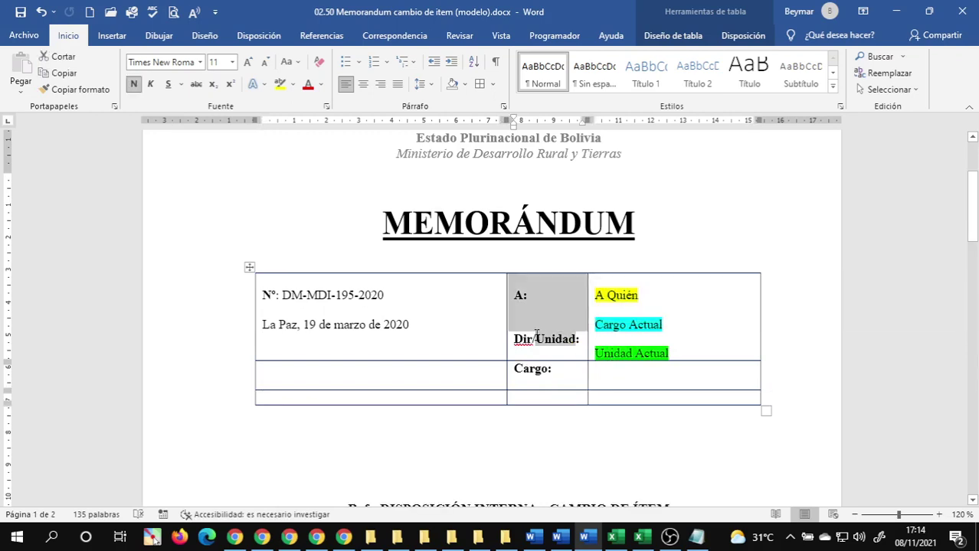
{"action": "left_click", "coordinate": [515, 339]}
{"action": "left_click_drag", "start_coordinate": [515, 339], "coordinate": [557, 397]}
{"action": "left_click", "coordinate": [556, 302]}
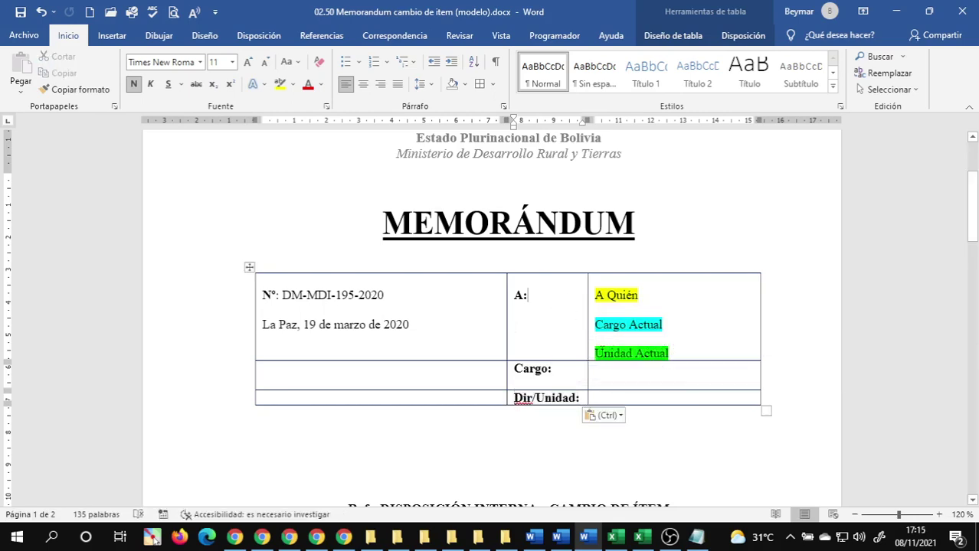
- Move Unidad Actual beside Dir/Unidad: and Cargo Actual into the Cargo: row
{"action": "left_click", "coordinate": [598, 357]}
{"action": "left_click", "coordinate": [648, 353]}
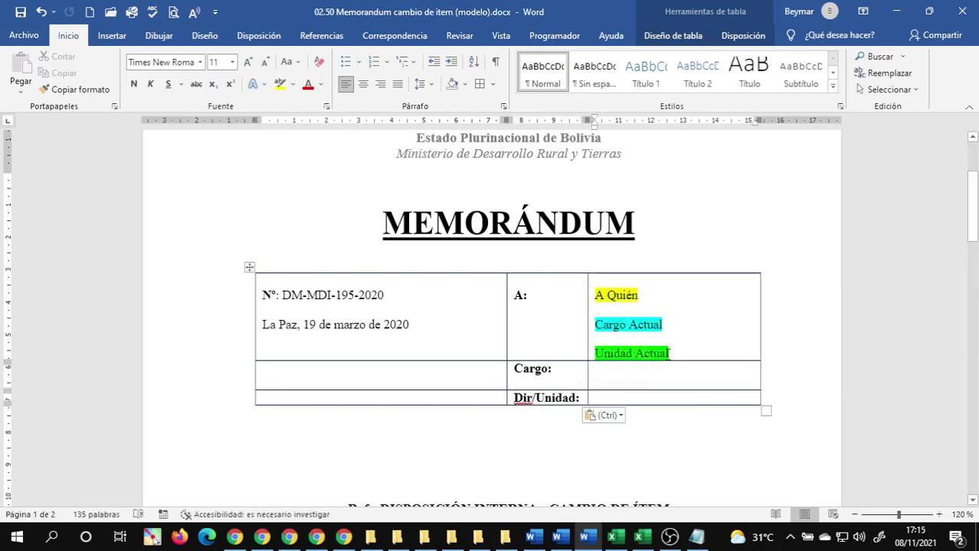
{"action": "left_click_drag", "start_coordinate": [670, 353], "coordinate": [609, 398]}
{"action": "left_click", "coordinate": [591, 327]}
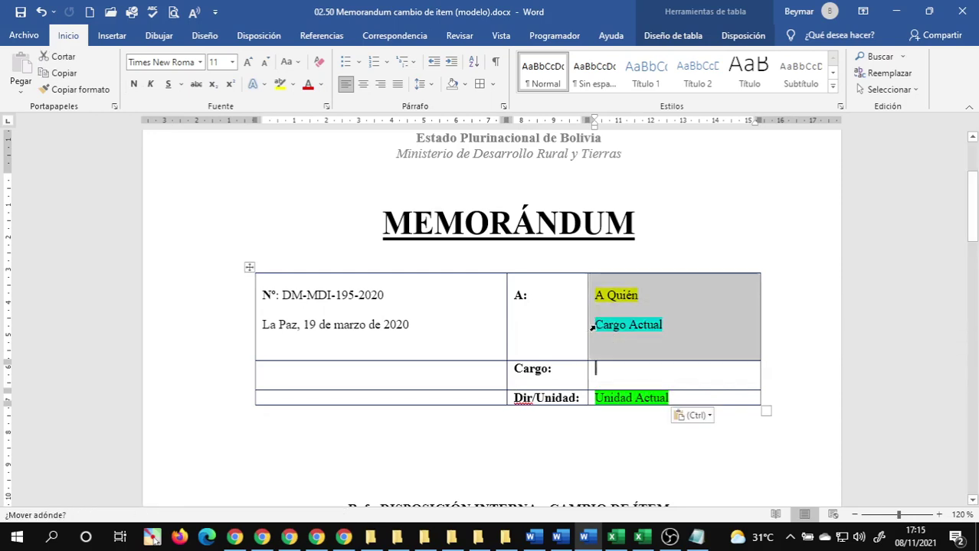
{"action": "left_click", "coordinate": [595, 325]}
{"action": "left_click", "coordinate": [596, 325]}
{"action": "left_click_drag", "start_coordinate": [596, 325], "coordinate": [622, 376]}
{"action": "left_click", "coordinate": [601, 299]}
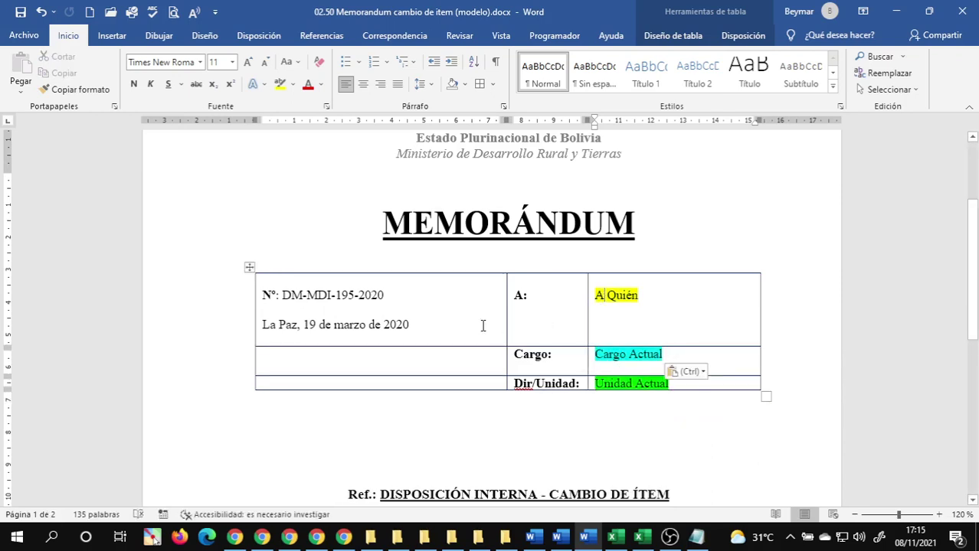
- Check the left column's options, then undo the last three edits
{"action": "left_click_drag", "start_coordinate": [473, 314], "coordinate": [468, 381]}
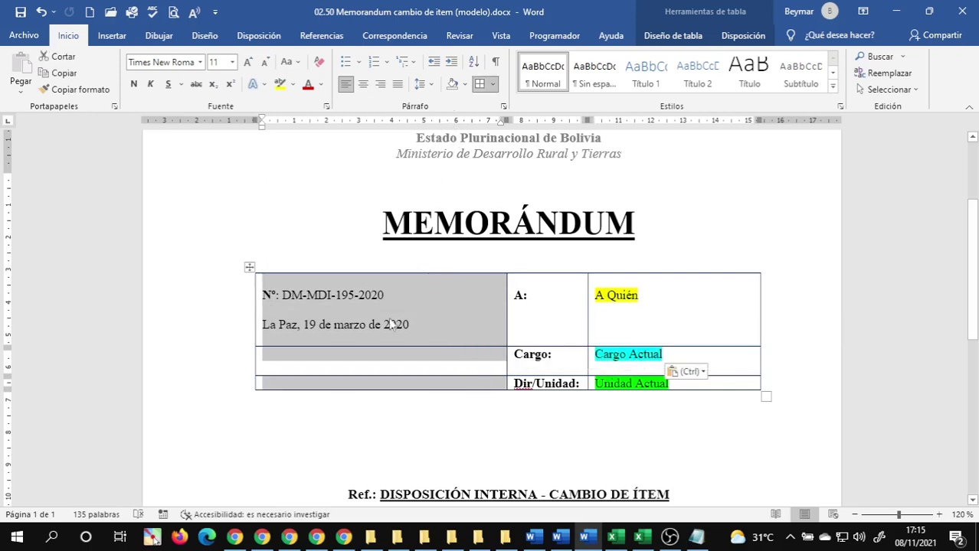
{"action": "right_click", "coordinate": [368, 307]}
{"action": "key", "text": "Escape"}
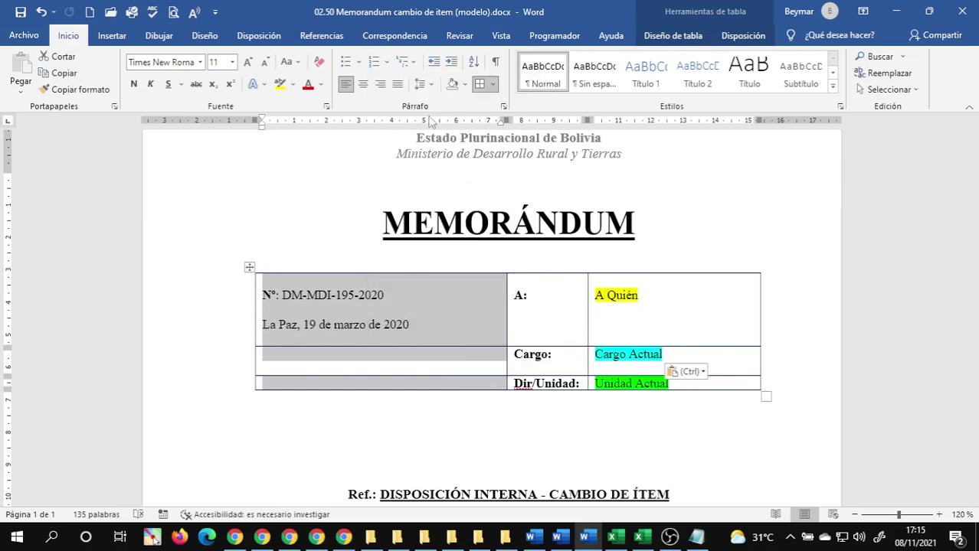
{"action": "left_click", "coordinate": [387, 322]}
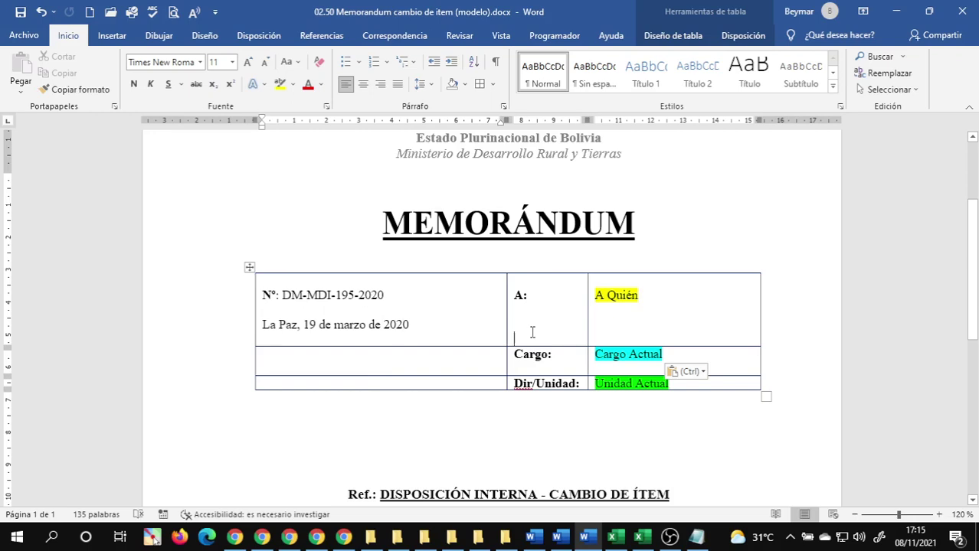
{"action": "key", "text": "ctrl+z"}
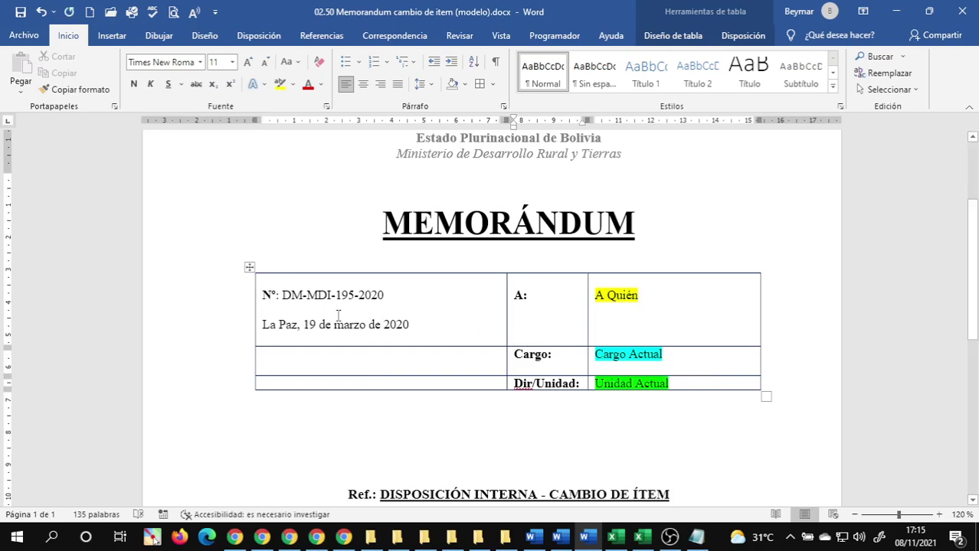
{"action": "key", "text": "ctrl+z"}
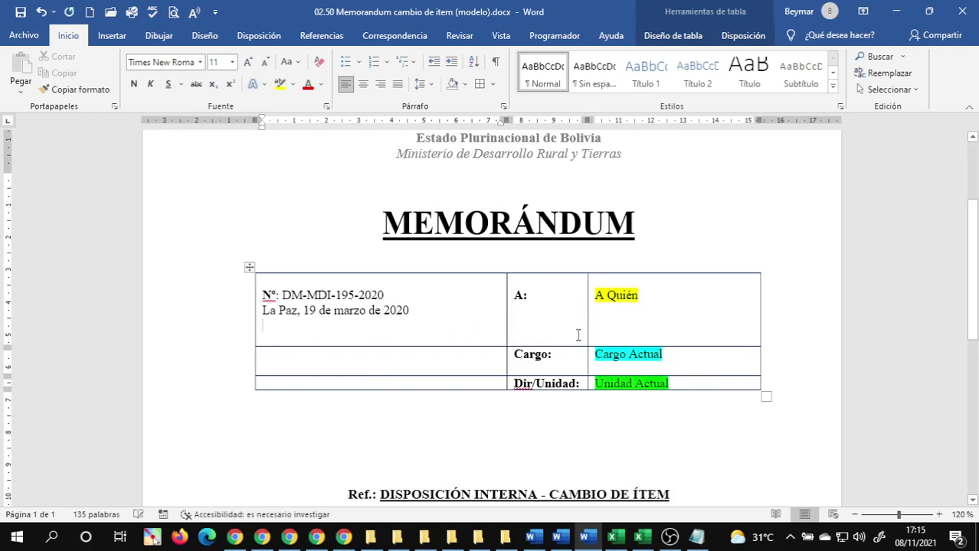
{"action": "key", "text": "ctrl+z"}
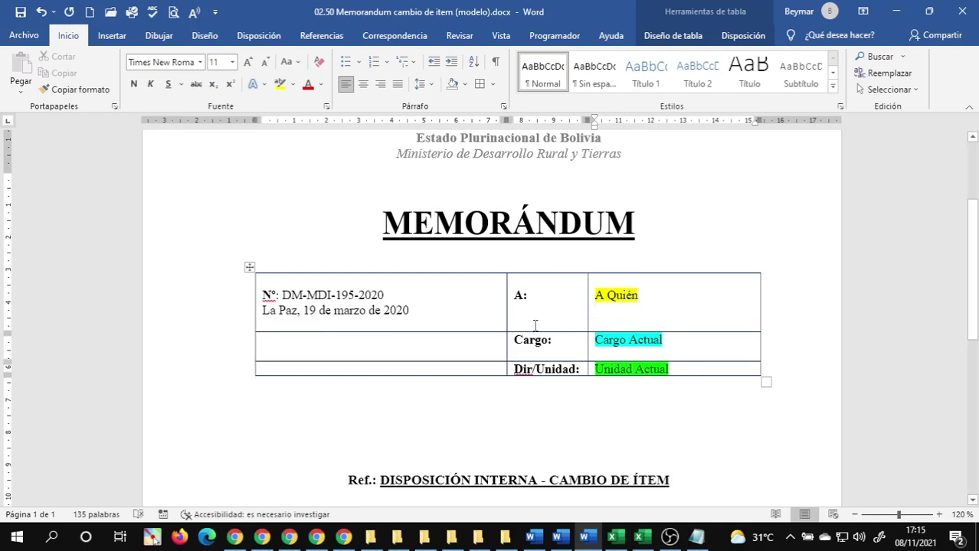
- Move the 'La Paz, 19 de marzo de 2020' date into the empty Cargo-row cell
{"action": "left_click", "coordinate": [463, 335]}
{"action": "triple_click", "coordinate": [315, 308]}
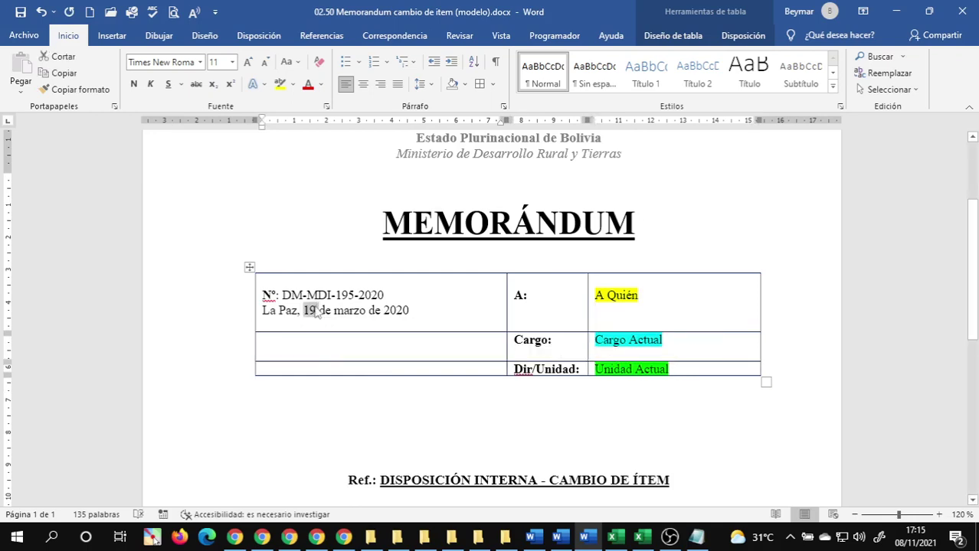
{"action": "left_click_drag", "start_coordinate": [315, 309], "coordinate": [290, 348]}
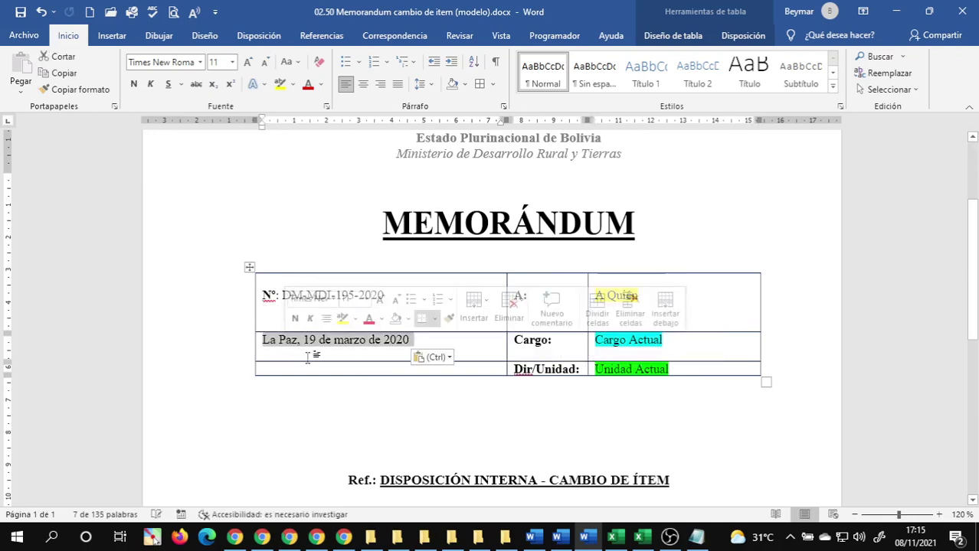
{"action": "left_click", "coordinate": [317, 337]}
- Delete the extra empty lines in the N° cell and under the date
{"action": "left_click", "coordinate": [304, 309]}
{"action": "left_click", "coordinate": [550, 322]}
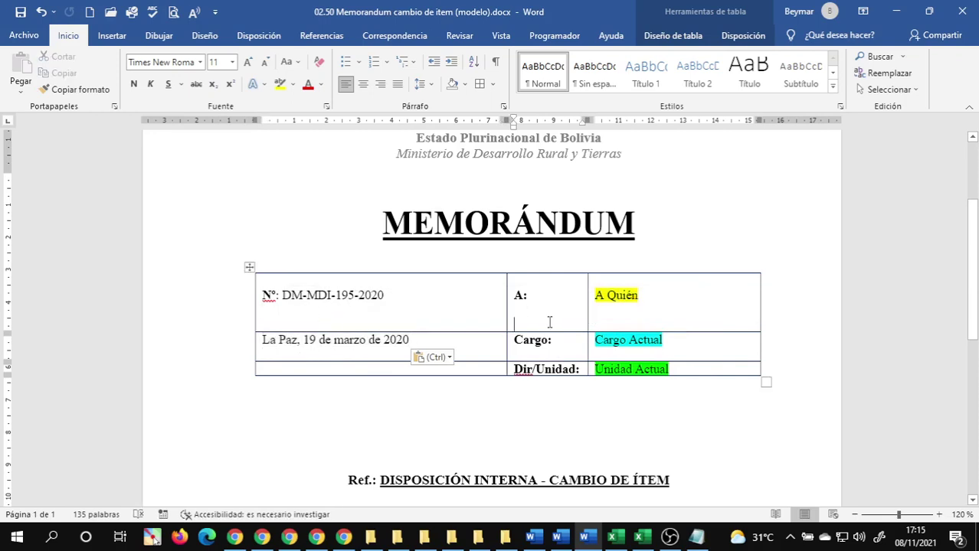
{"action": "key", "text": "ctrl+z"}
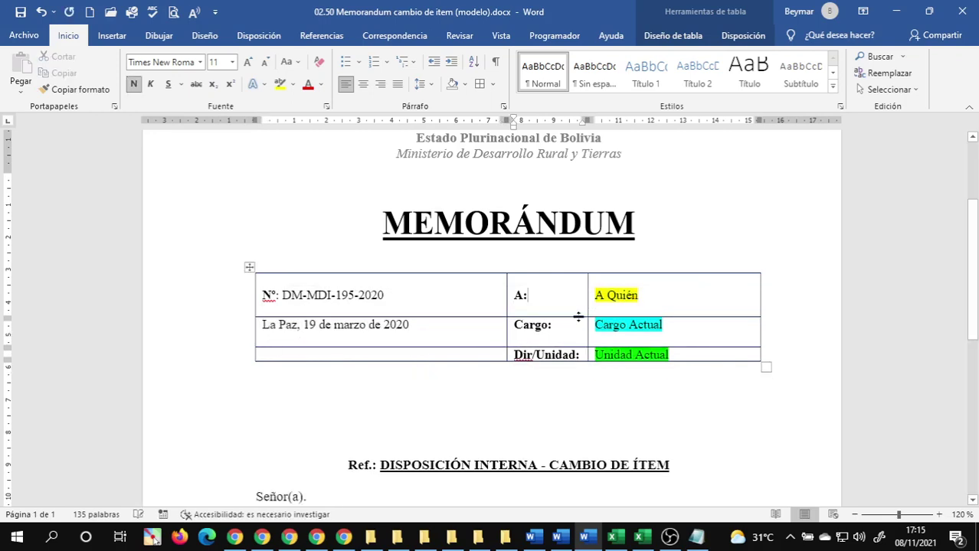
{"action": "left_click", "coordinate": [604, 311]}
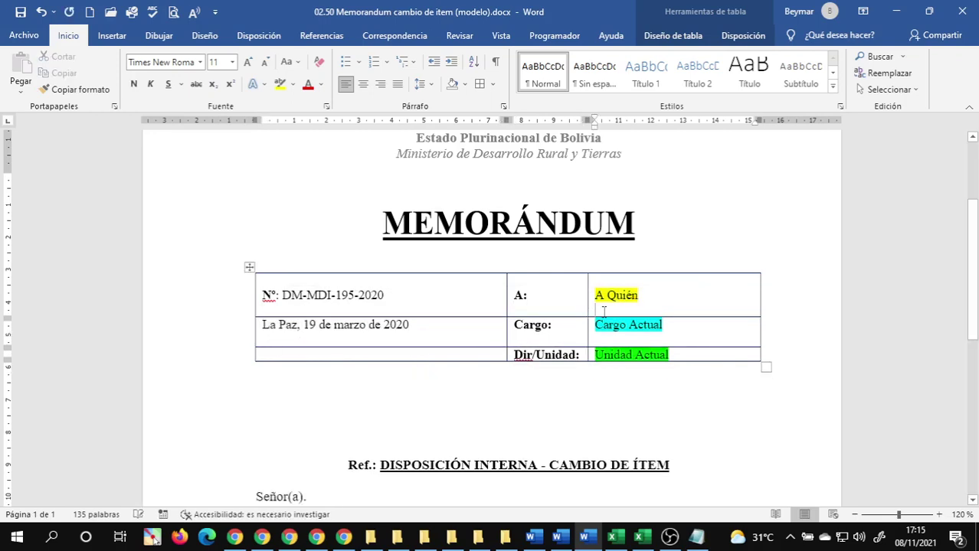
{"action": "left_click", "coordinate": [426, 308]}
{"action": "key", "text": "BackSpace"}
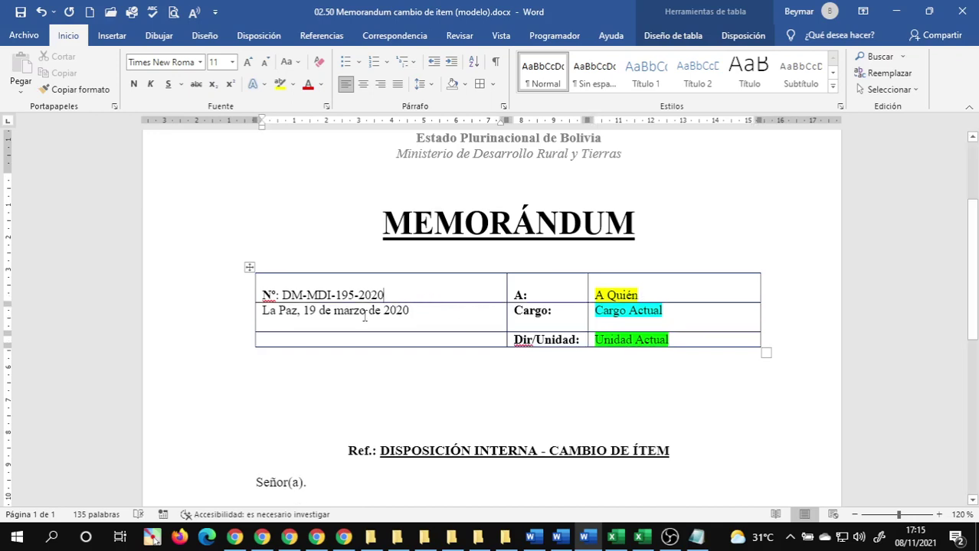
{"action": "left_click", "coordinate": [538, 325]}
{"action": "left_click", "coordinate": [603, 325]}
{"action": "left_click", "coordinate": [418, 325]}
{"action": "key", "text": "BackSpace"}
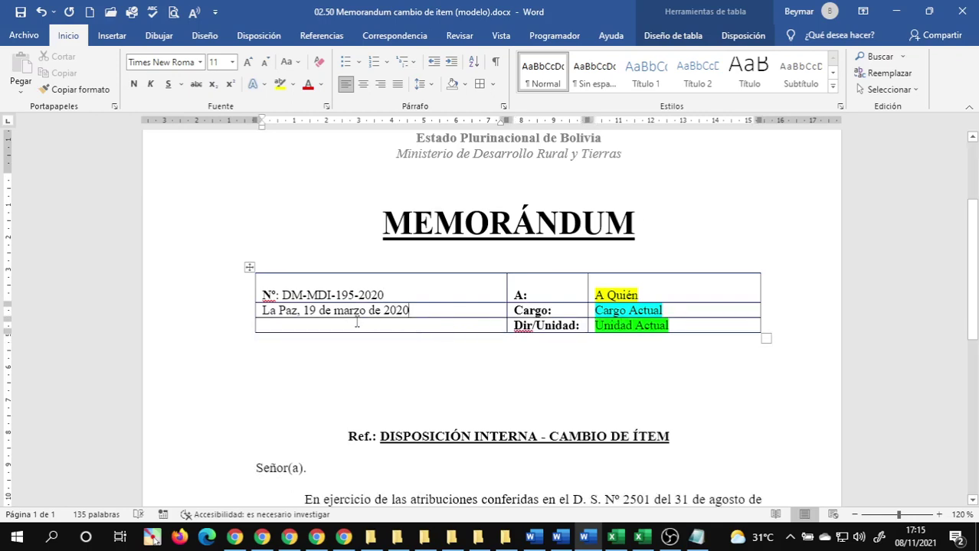
- Delete the empty lines above A:, A Quién and the document number
{"action": "left_click", "coordinate": [415, 296]}
{"action": "left_click", "coordinate": [532, 291]}
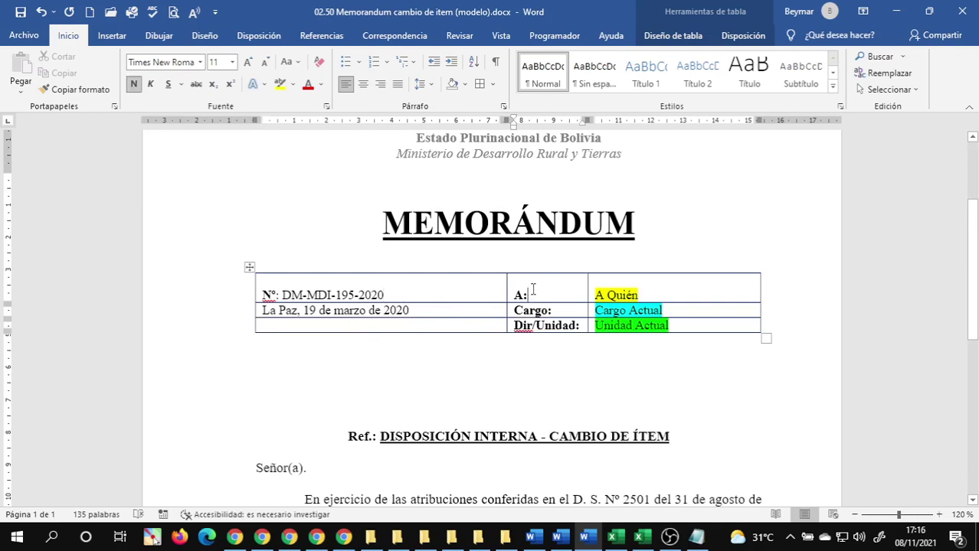
{"action": "left_click", "coordinate": [533, 284]}
{"action": "key", "text": "Delete"}
{"action": "left_click", "coordinate": [621, 281]}
{"action": "key", "text": "Delete"}
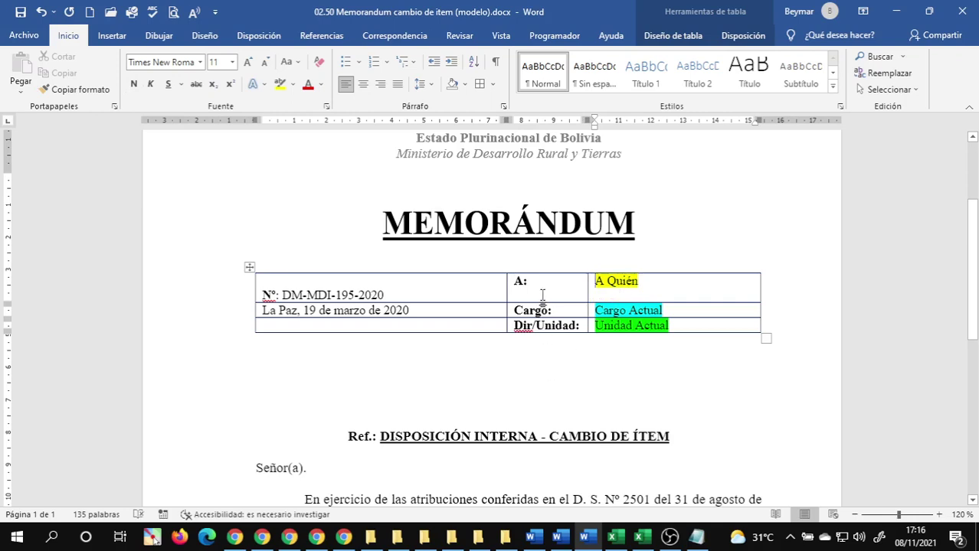
{"action": "left_click", "coordinate": [546, 292]}
{"action": "left_click", "coordinate": [398, 283]}
{"action": "key", "text": "Delete"}
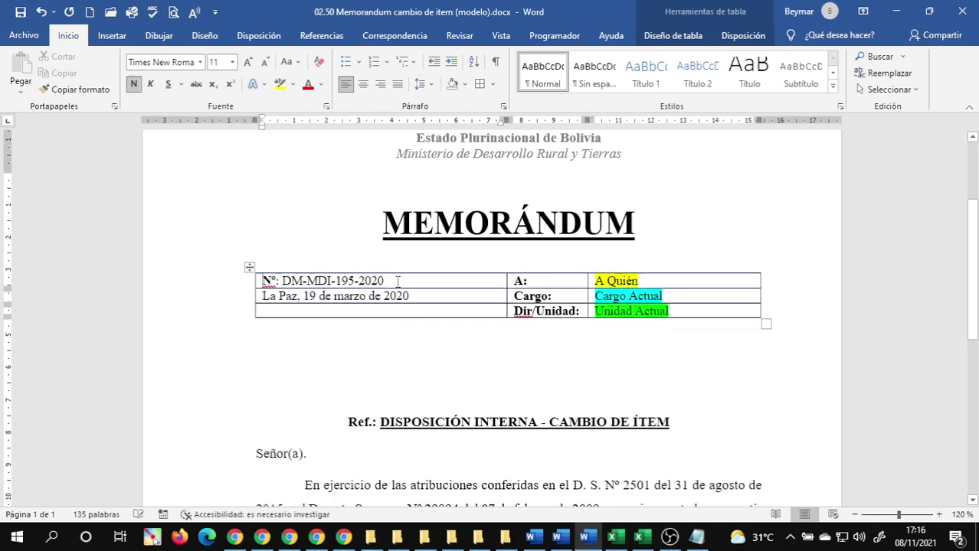
{"action": "left_click", "coordinate": [410, 297]}
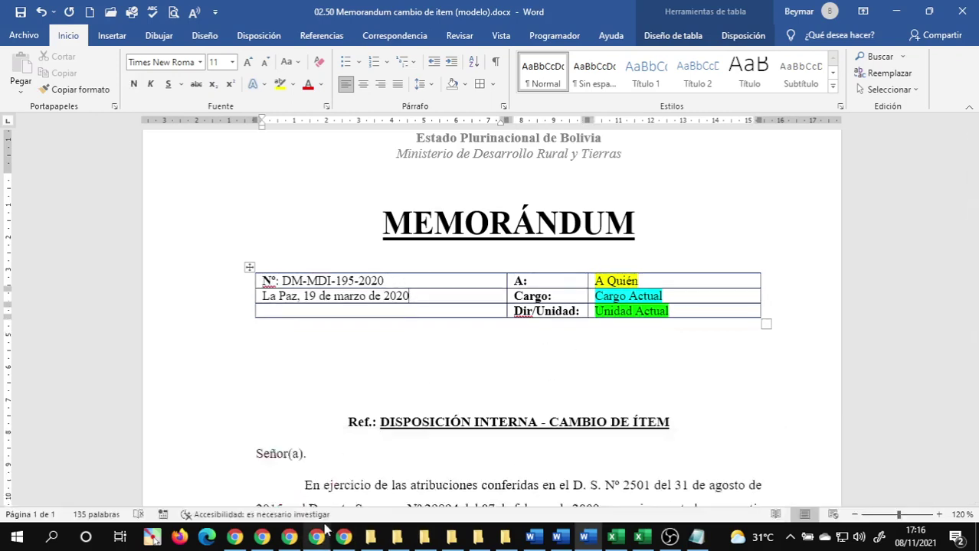
- Open Memorandum cambio de item.docx from the 01 Recursos Humanos y Administracion folder window
{"action": "left_click", "coordinate": [396, 537]}
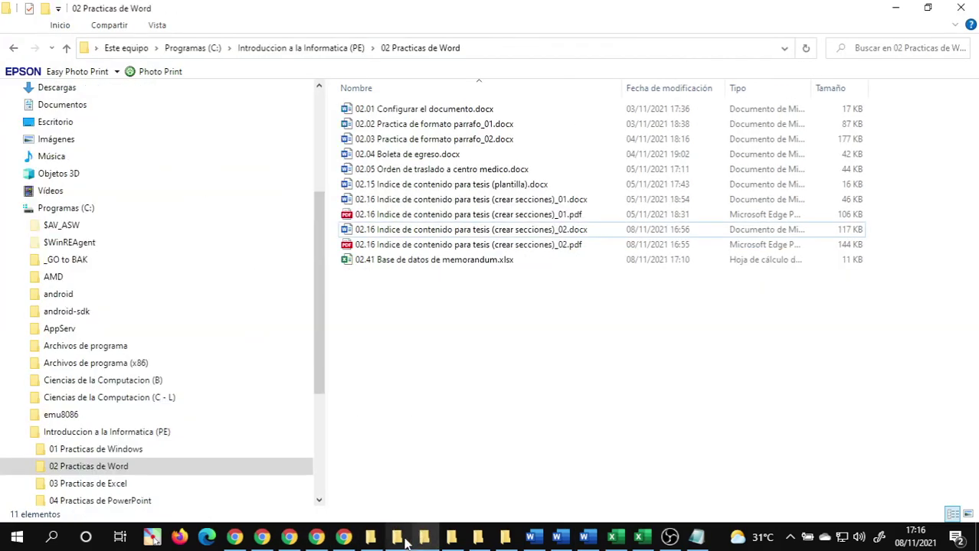
{"action": "left_click", "coordinate": [428, 539]}
{"action": "left_click", "coordinate": [458, 416]}
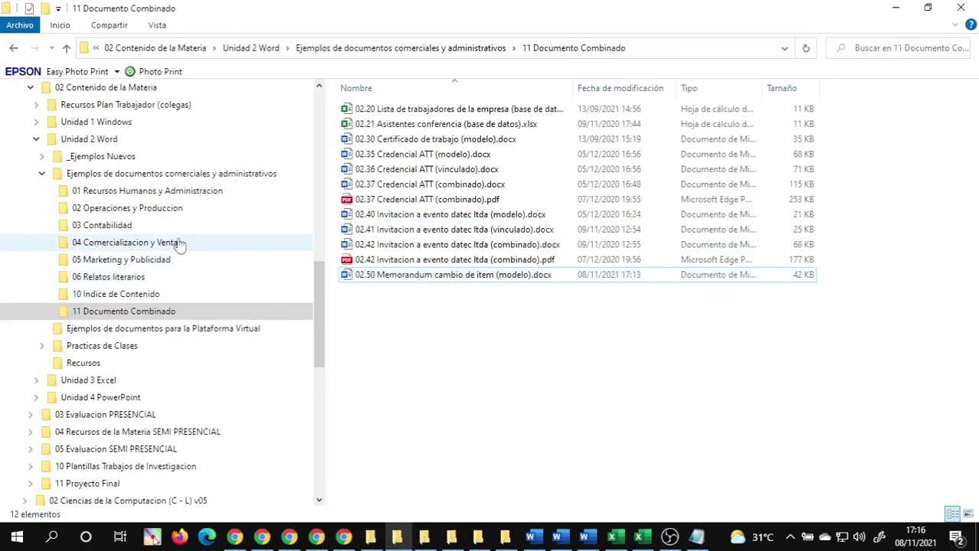
{"action": "left_click", "coordinate": [176, 196]}
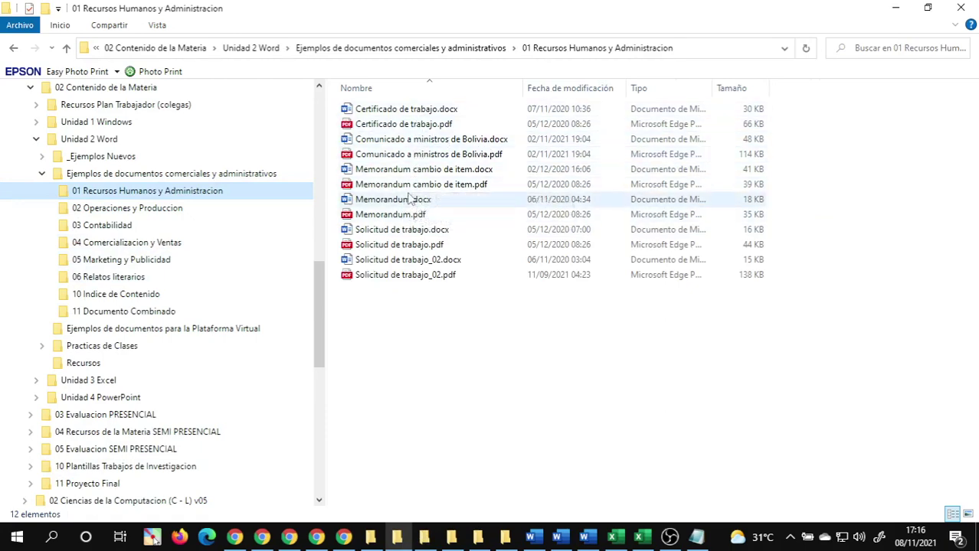
{"action": "left_click", "coordinate": [426, 172]}
{"action": "double_click", "coordinate": [427, 171]}
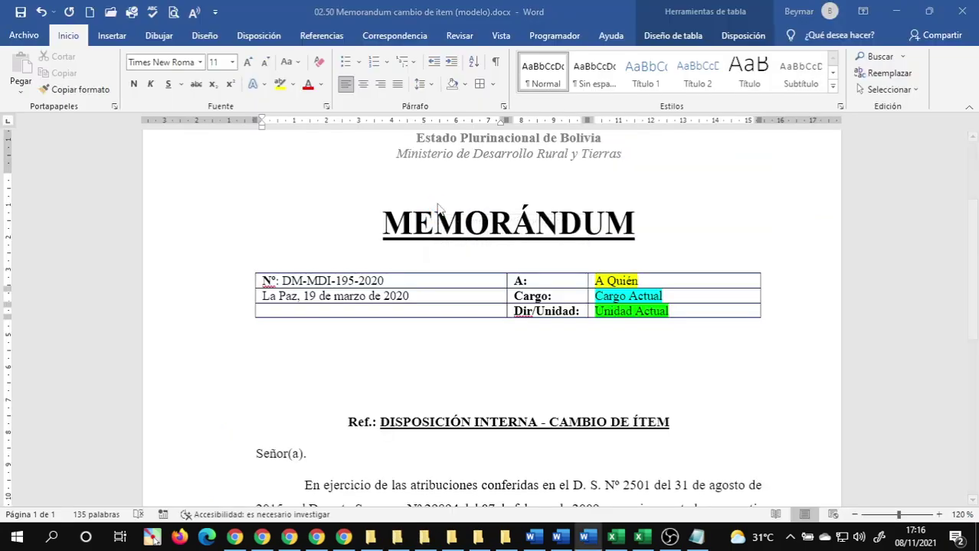
- Back in the template, add an empty line above the document number, A: and A Quién
{"action": "scroll", "coordinate": [629, 306], "scroll_direction": "down", "scroll_amount": 4}
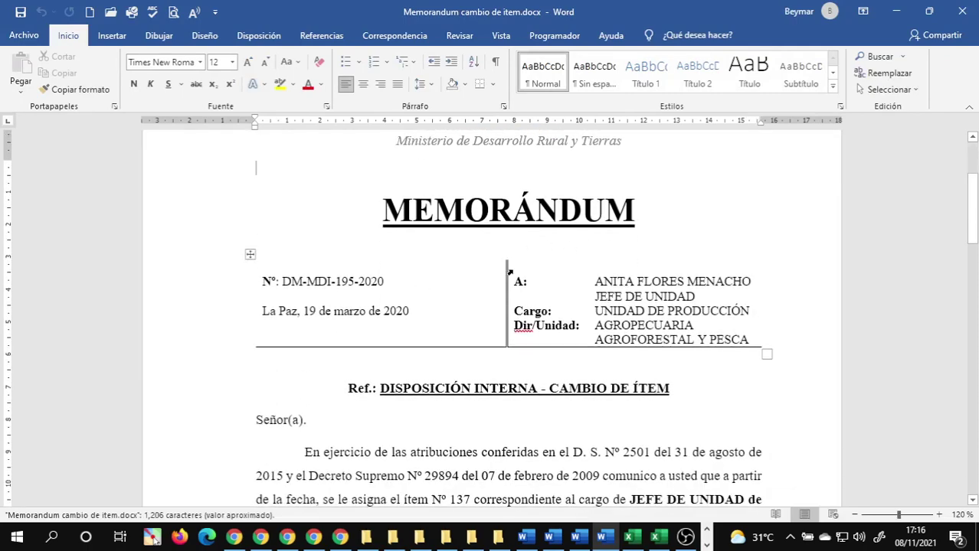
{"action": "mouse_move", "coordinate": [575, 538]}
{"action": "left_click", "coordinate": [611, 476]}
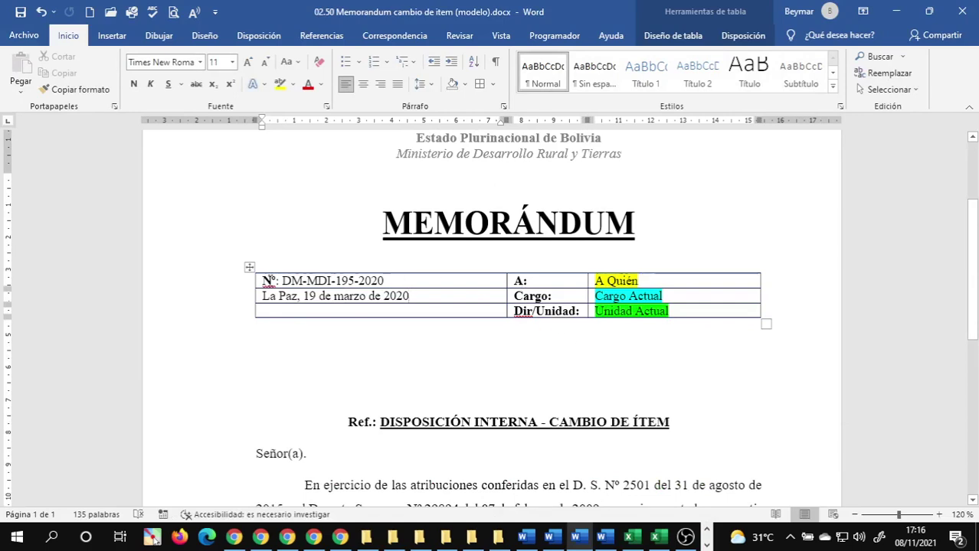
{"action": "left_click", "coordinate": [264, 281]}
{"action": "key", "text": "Return"}
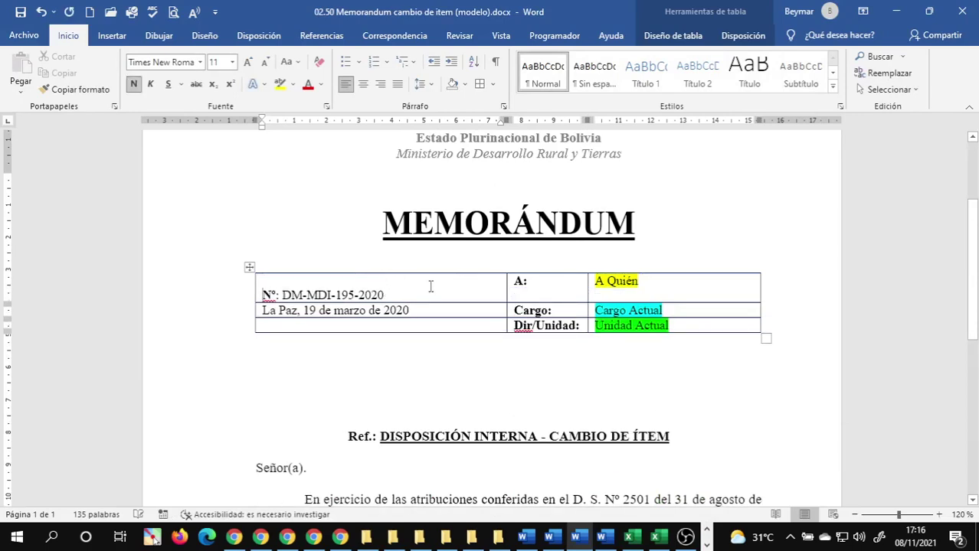
{"action": "left_click", "coordinate": [515, 282]}
{"action": "key", "text": "Return"}
{"action": "left_click", "coordinate": [596, 281]}
{"action": "key", "text": "Return"}
- Type the test word 'hjkih' above A Quién, remove its highlight, then erase it
{"action": "left_click", "coordinate": [635, 282]}
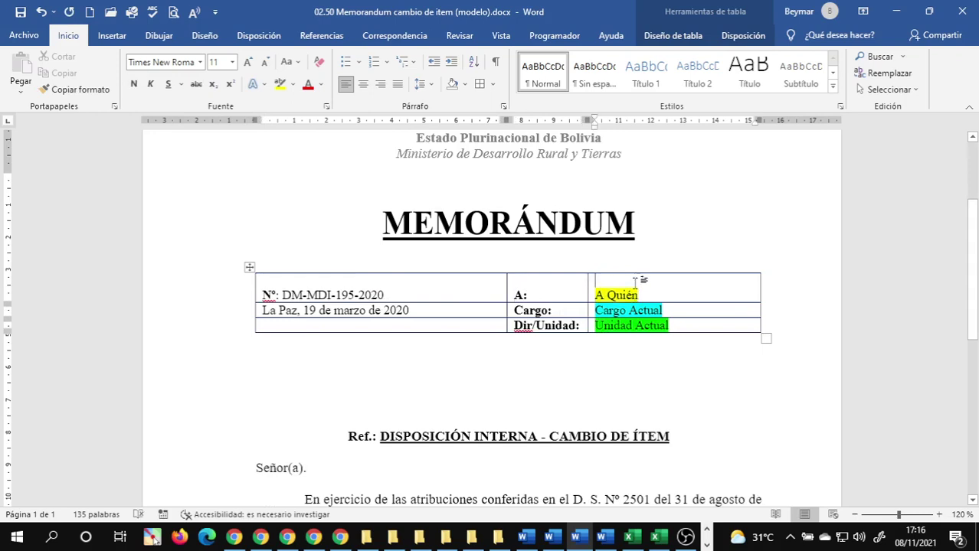
{"action": "type", "text": "hjkih"}
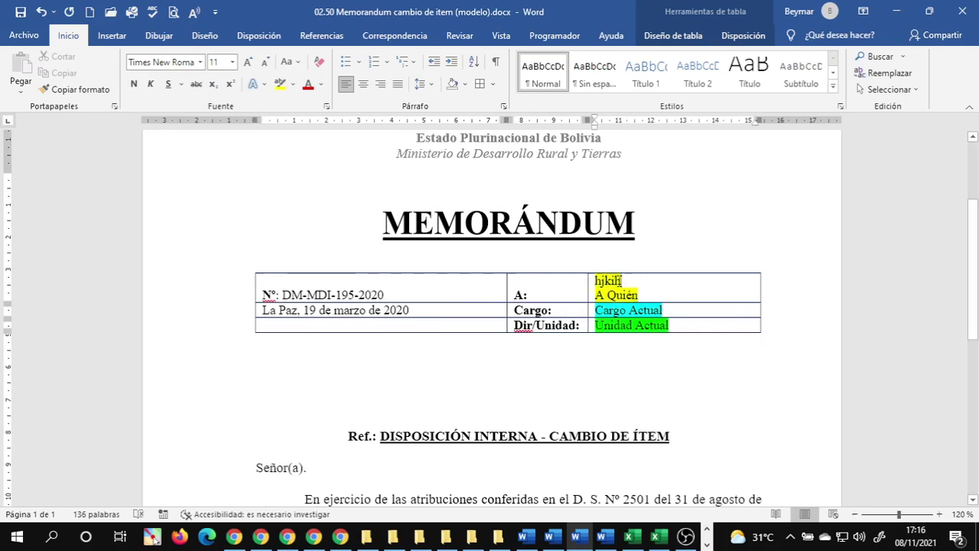
{"action": "double_click", "coordinate": [612, 281]}
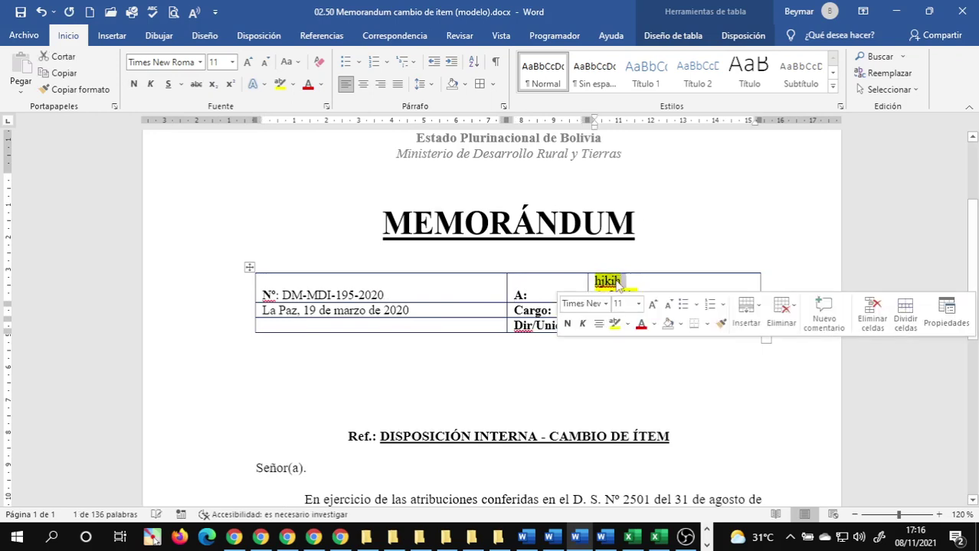
{"action": "left_click", "coordinate": [280, 84]}
{"action": "left_click", "coordinate": [581, 288]}
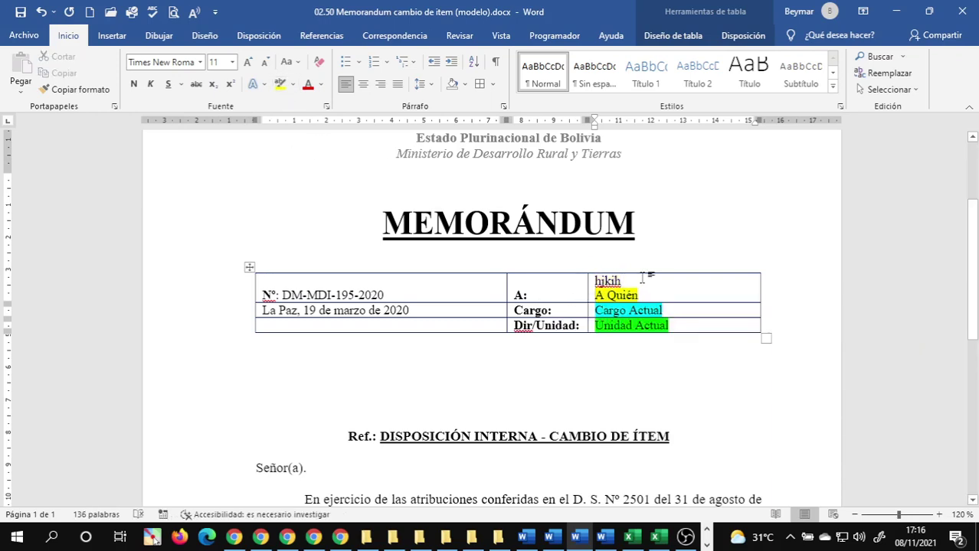
{"action": "key", "text": "Delete"}
{"action": "key", "text": "ctrl+z"}
{"action": "key", "text": "BackSpace"}
{"action": "key", "text": "BackSpace"}
{"action": "key", "text": "BackSpace"}
{"action": "key", "text": "BackSpace"}
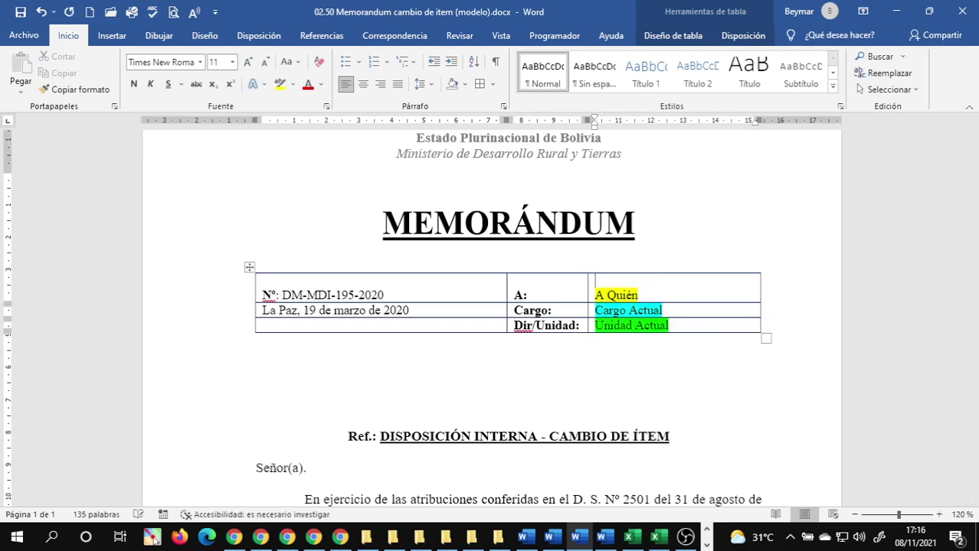
- Compare the recipient and date cells in the finished memorandum, then return to the template
{"action": "mouse_move", "coordinate": [523, 545]}
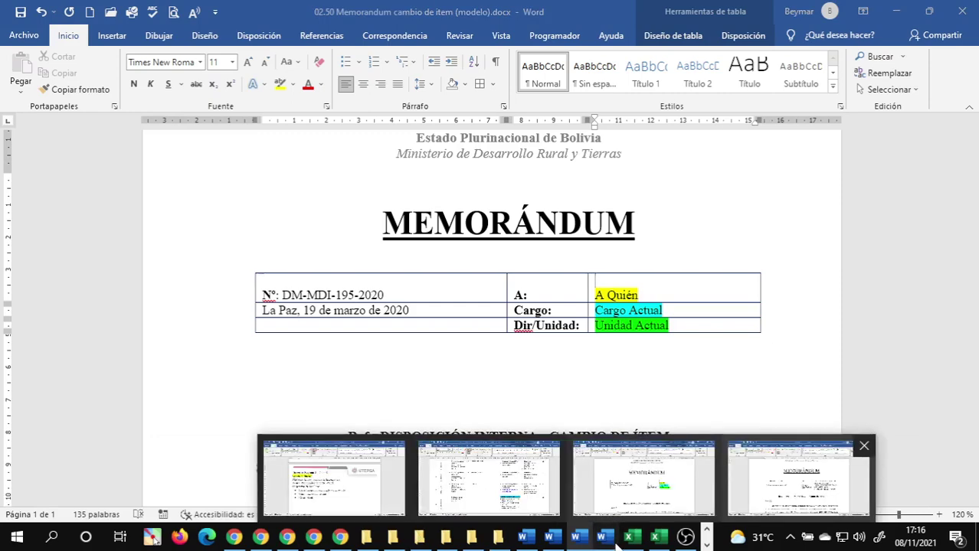
{"action": "left_click", "coordinate": [593, 467]}
{"action": "left_click", "coordinate": [608, 295]}
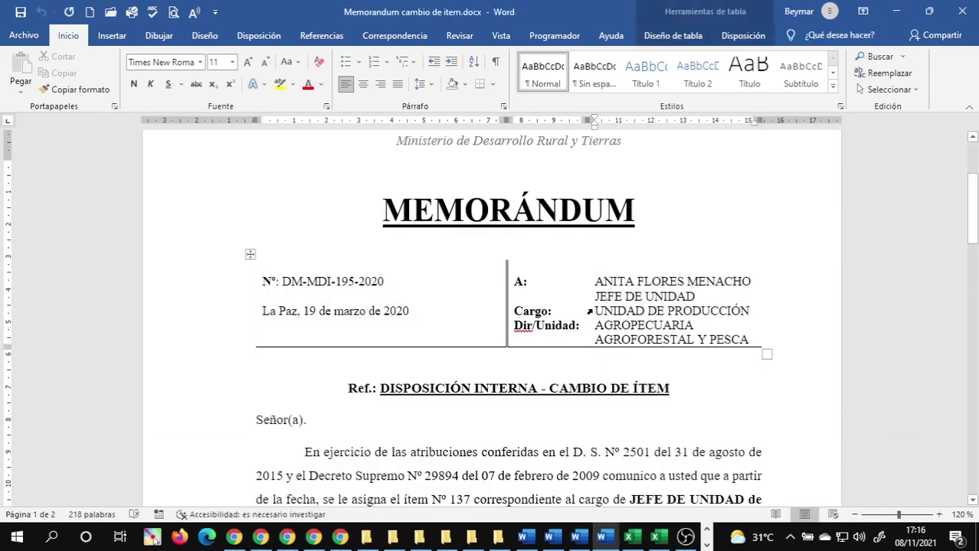
{"action": "left_click", "coordinate": [370, 314]}
{"action": "mouse_move", "coordinate": [590, 544]}
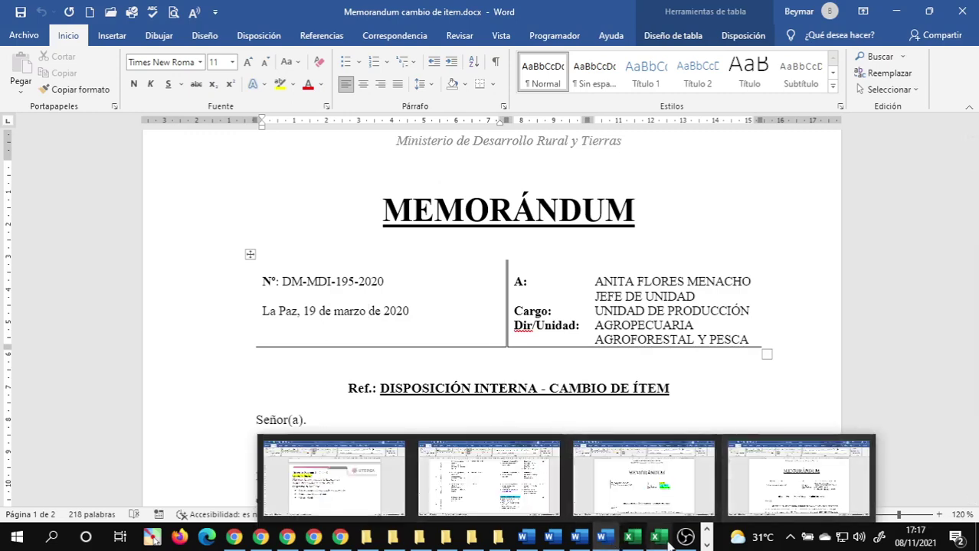
{"action": "left_click", "coordinate": [571, 510]}
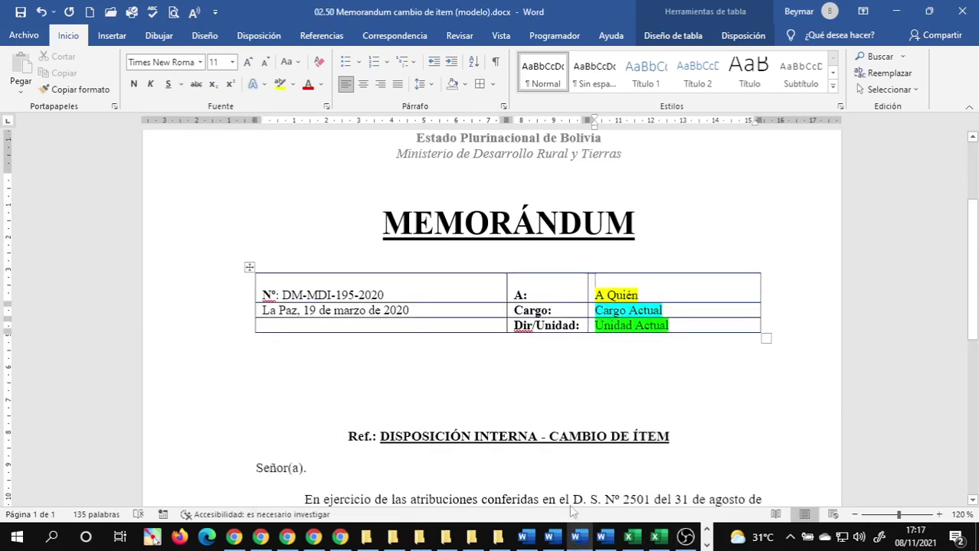
- Add an empty line above the date, Cargo: and Cargo Actual
{"action": "left_click", "coordinate": [261, 314]}
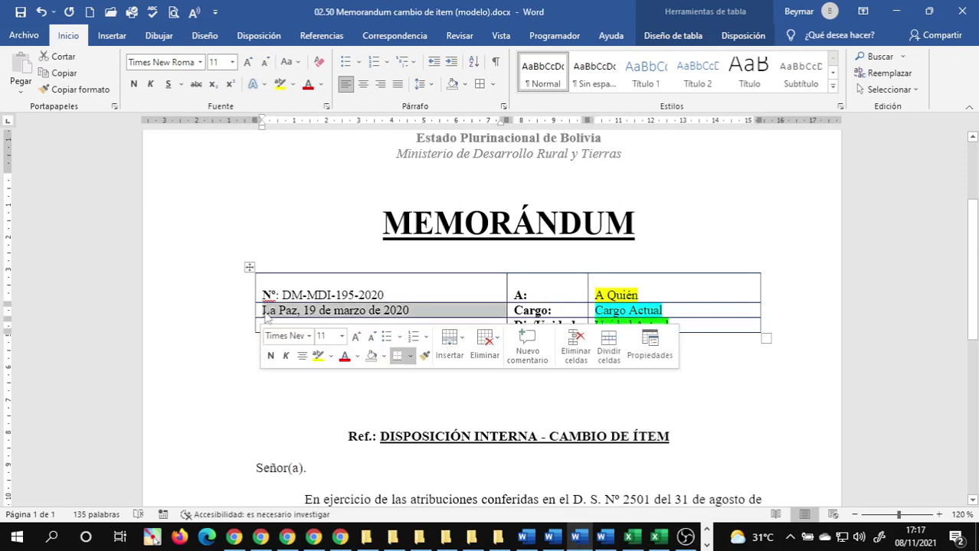
{"action": "left_click", "coordinate": [265, 314]}
{"action": "key", "text": "Return"}
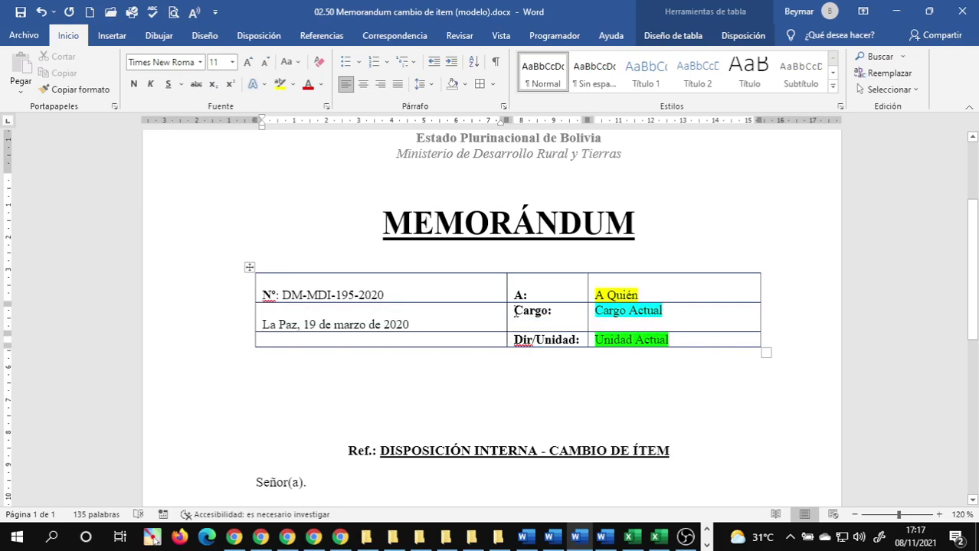
{"action": "left_click", "coordinate": [515, 313]}
{"action": "key", "text": "Return"}
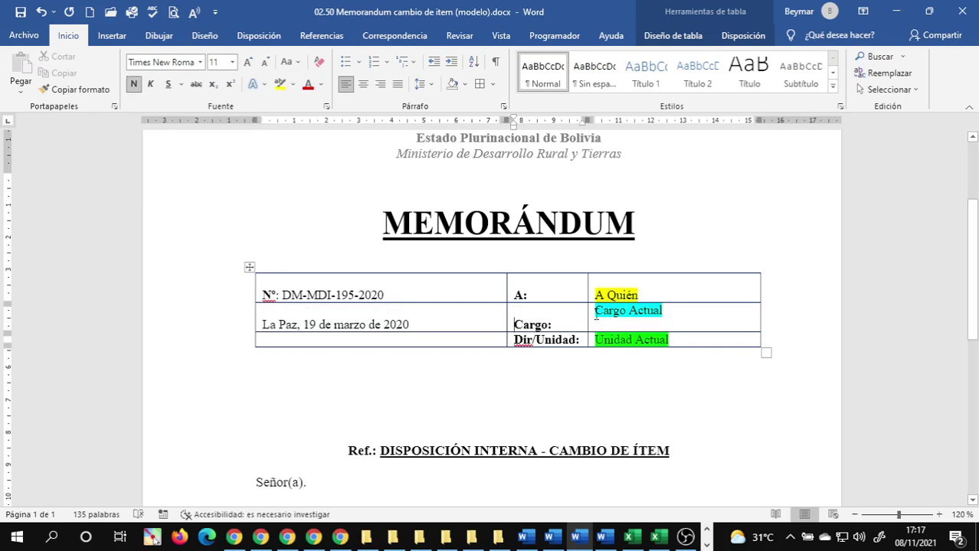
{"action": "left_click", "coordinate": [595, 314]}
{"action": "key", "text": "Return"}
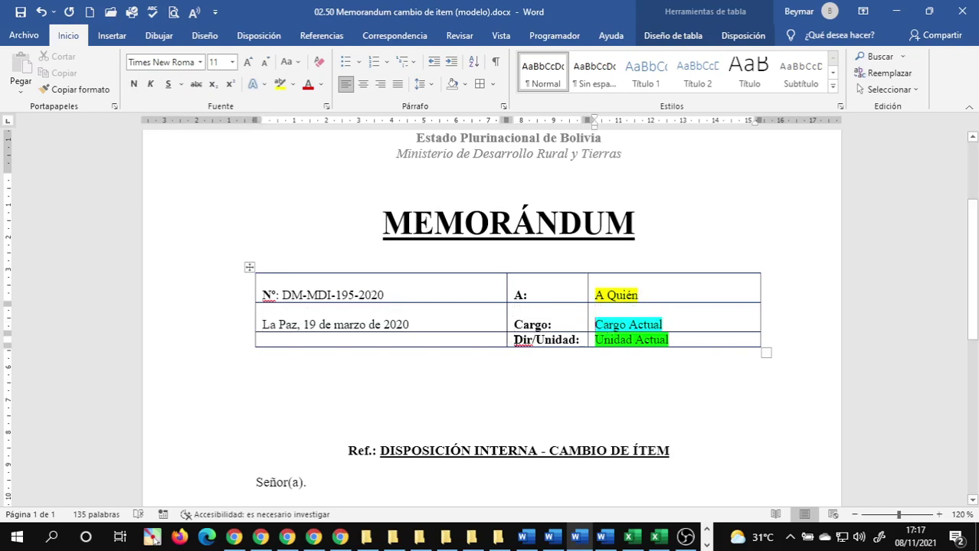
- Check the date and number lines against the finished memorandum, then return to the template
{"action": "left_click", "coordinate": [450, 325]}
{"action": "left_click", "coordinate": [344, 283]}
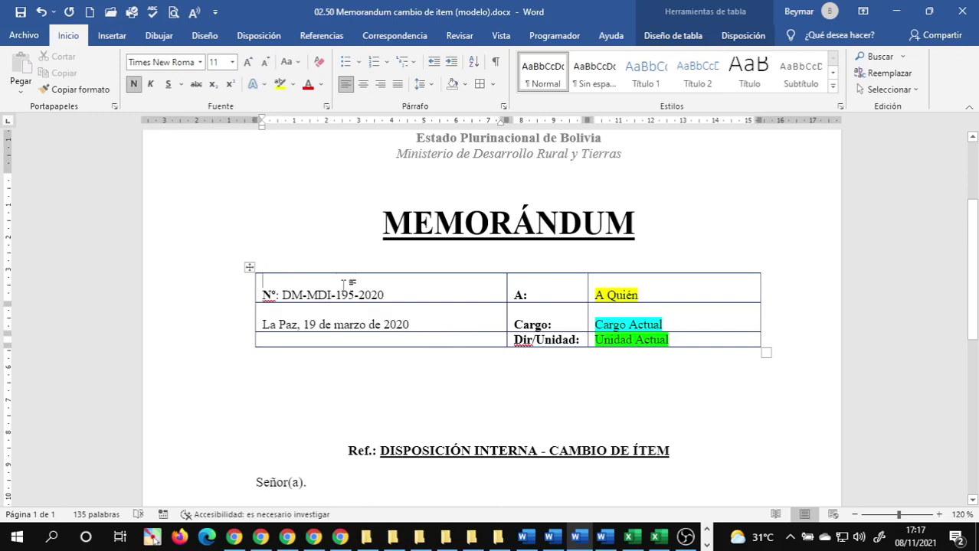
{"action": "left_click", "coordinate": [391, 295]}
{"action": "left_click", "coordinate": [601, 537]}
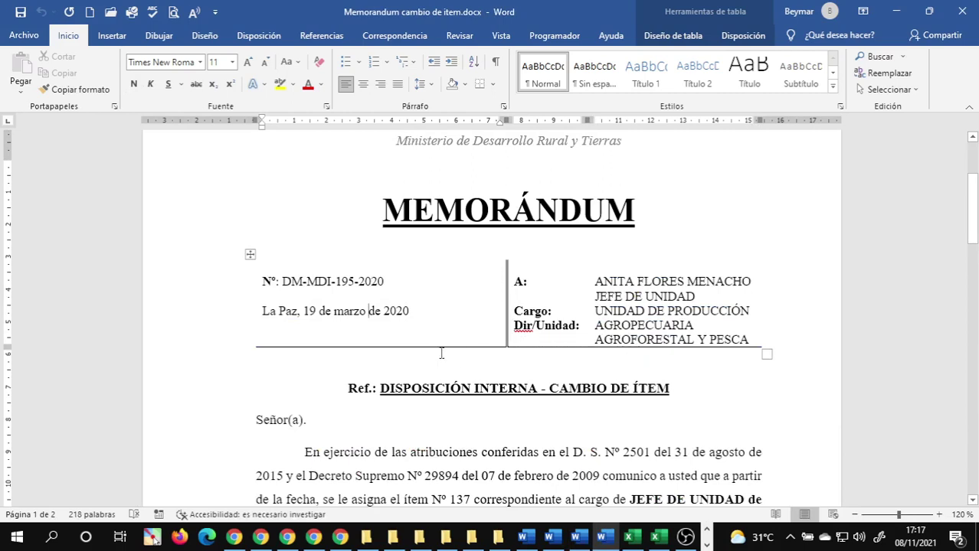
{"action": "left_click", "coordinate": [575, 536]}
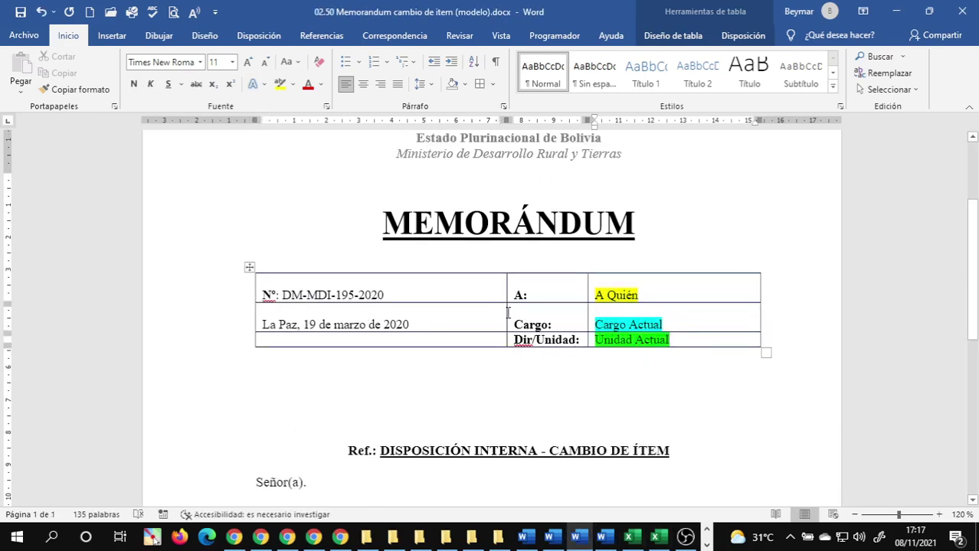
- Set the whole header table to Ninguno borders with Automático colour in Bordes y sombreado
{"action": "left_click", "coordinate": [251, 268]}
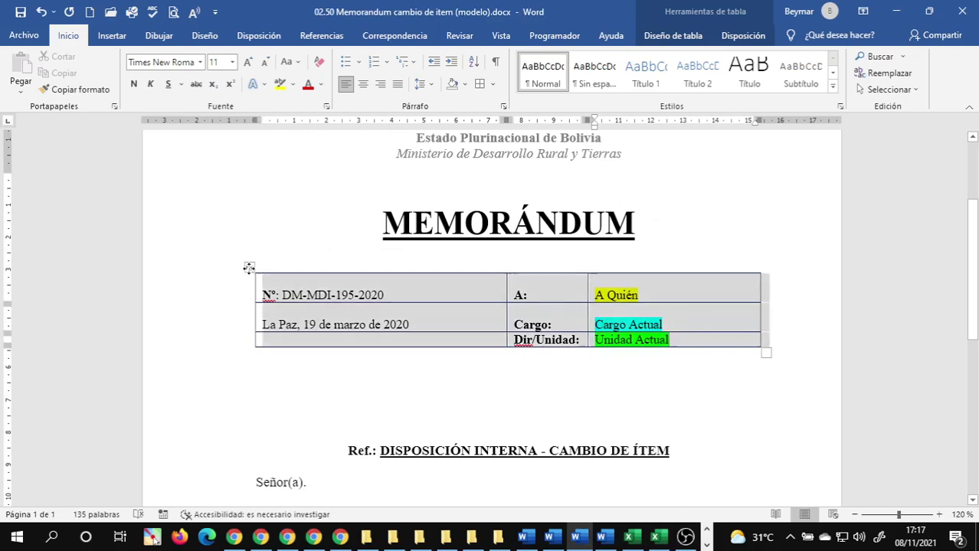
{"action": "left_click", "coordinate": [464, 85]}
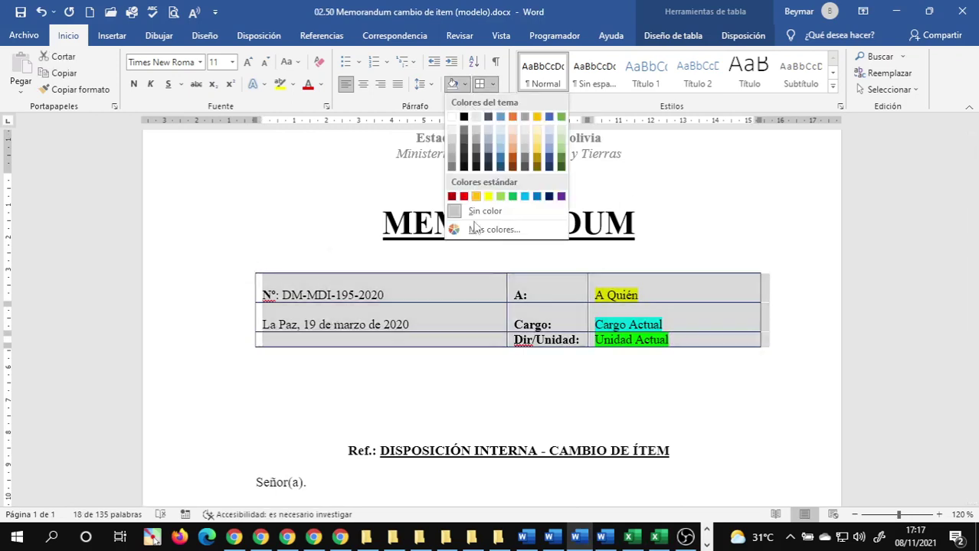
{"action": "left_click", "coordinate": [492, 84]}
{"action": "left_click", "coordinate": [493, 84]}
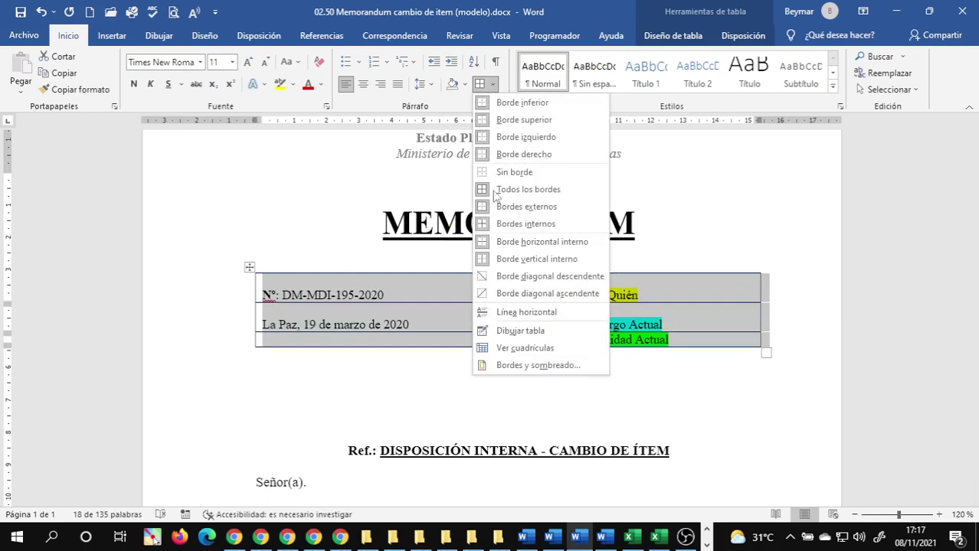
{"action": "left_click", "coordinate": [528, 366]}
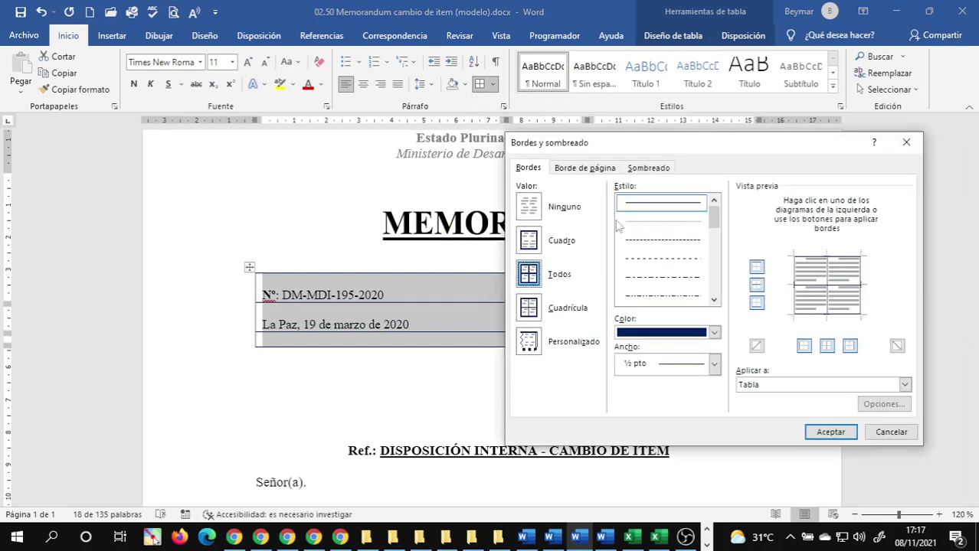
{"action": "left_click", "coordinate": [528, 207]}
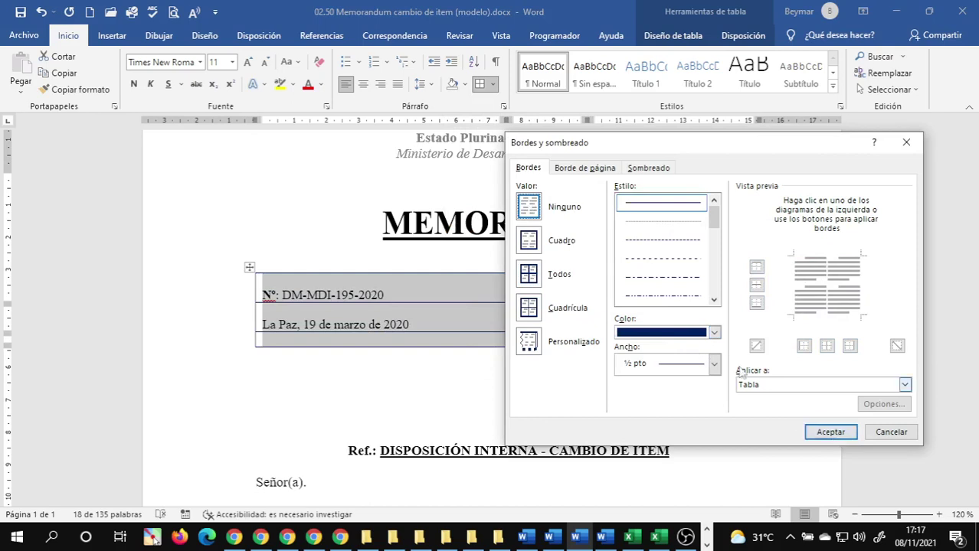
{"action": "left_click", "coordinate": [703, 331]}
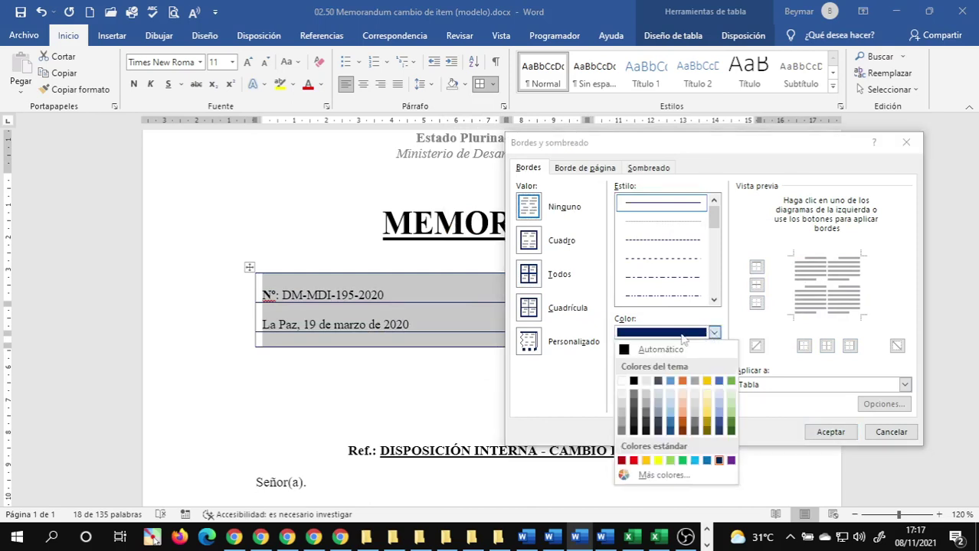
{"action": "left_click", "coordinate": [634, 350]}
{"action": "left_click", "coordinate": [830, 432]}
{"action": "left_click", "coordinate": [465, 343]}
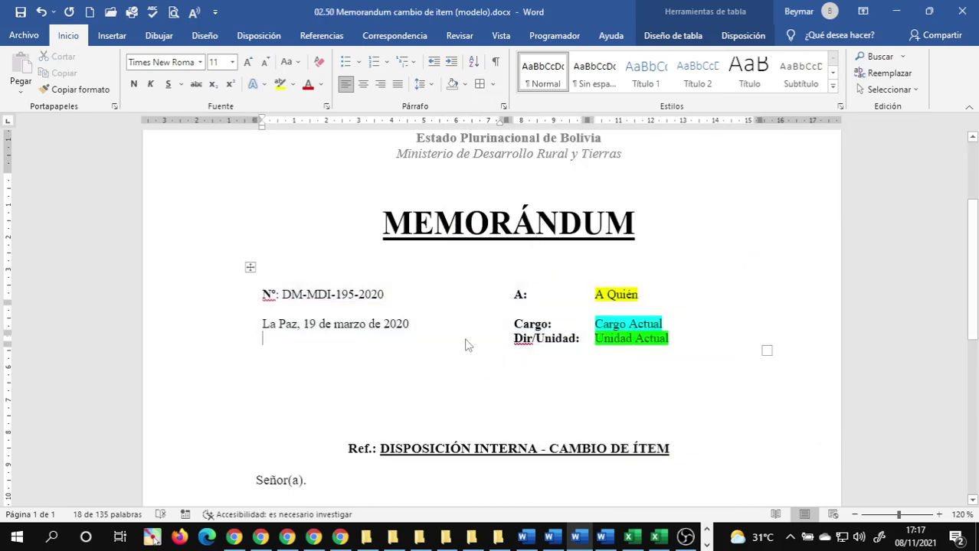
{"action": "left_click_drag", "start_coordinate": [422, 284], "coordinate": [422, 320]}
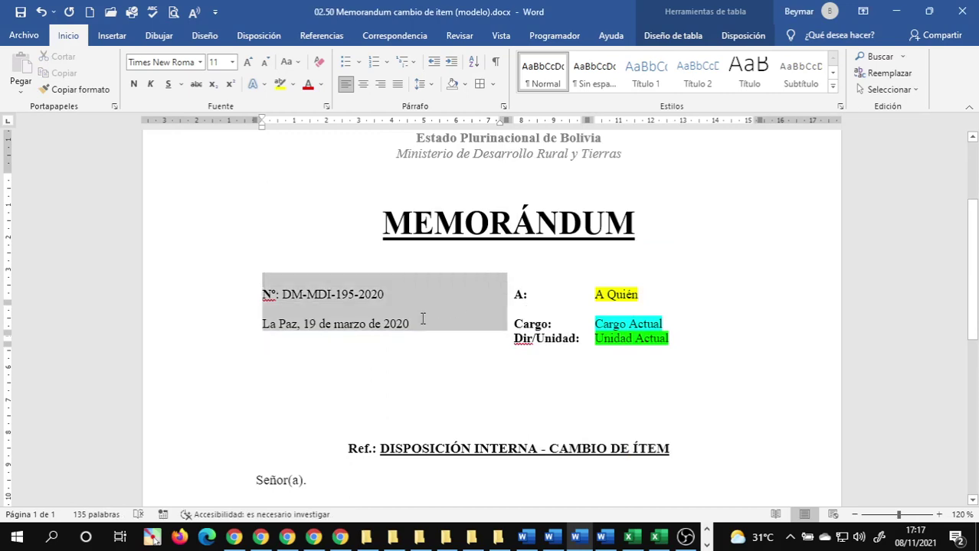
- For the number-and-date cell, choose a double-line style and clear its top, left and bottom borders
{"action": "left_click", "coordinate": [414, 279]}
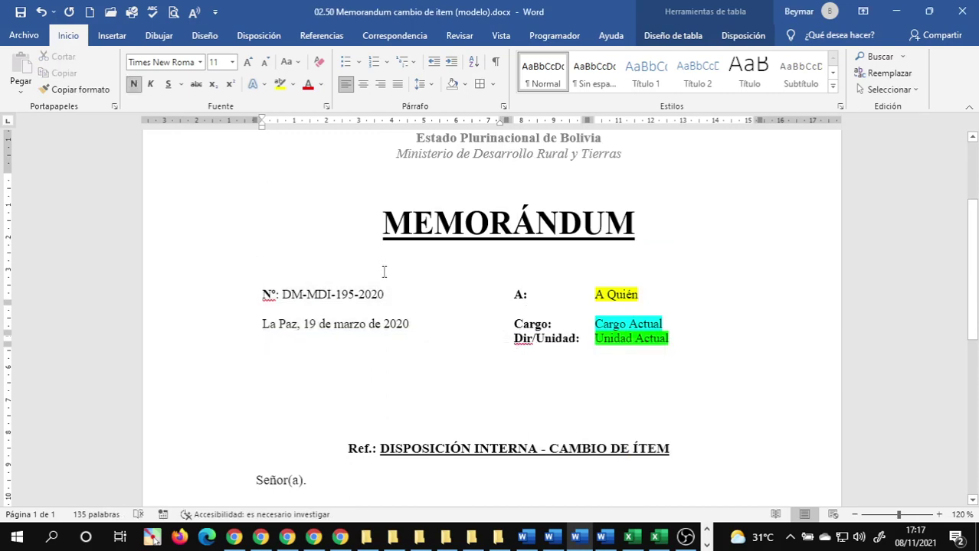
{"action": "left_click_drag", "start_coordinate": [384, 270], "coordinate": [384, 324]}
{"action": "left_click_drag", "start_coordinate": [317, 299], "coordinate": [321, 346]}
{"action": "left_click_drag", "start_coordinate": [311, 297], "coordinate": [313, 343]}
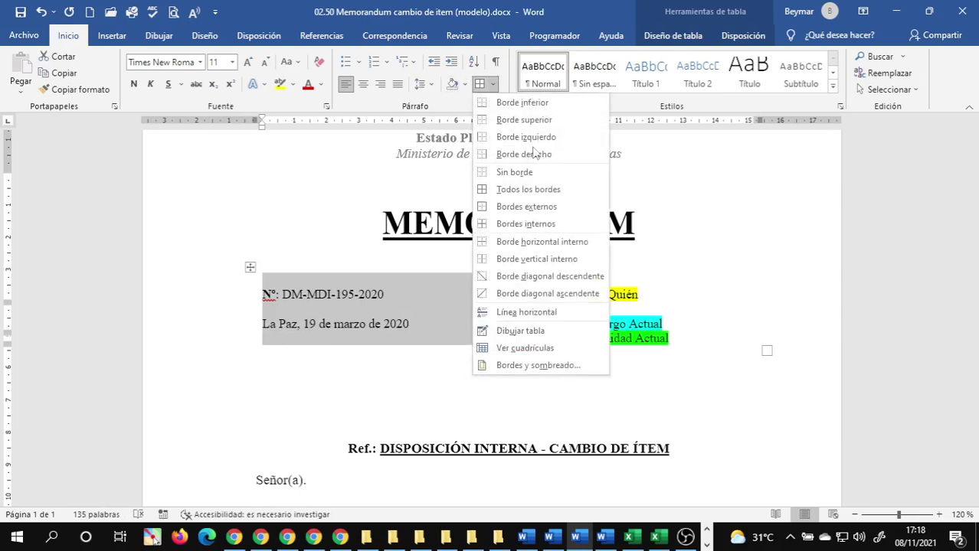
{"action": "left_click", "coordinate": [492, 85]}
{"action": "left_click", "coordinate": [532, 365]}
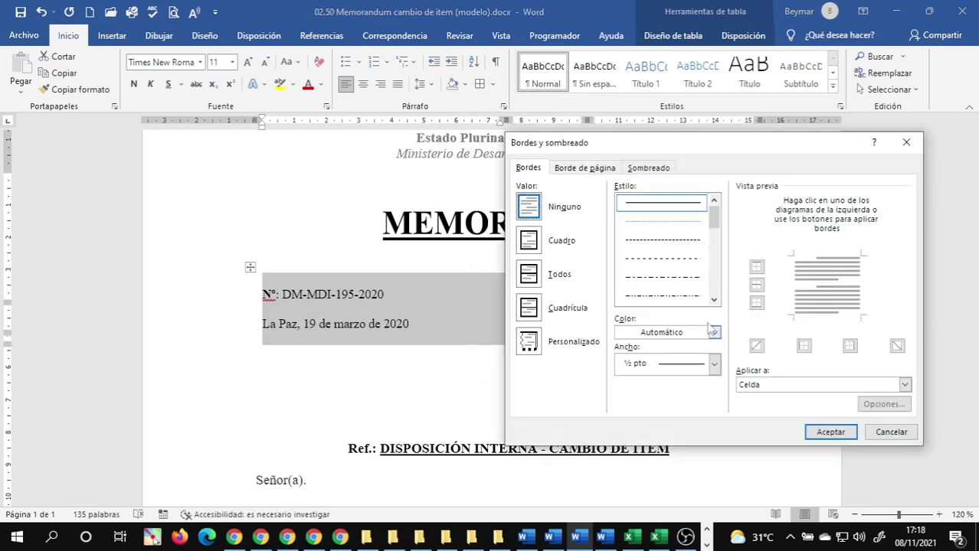
{"action": "left_click", "coordinate": [712, 301]}
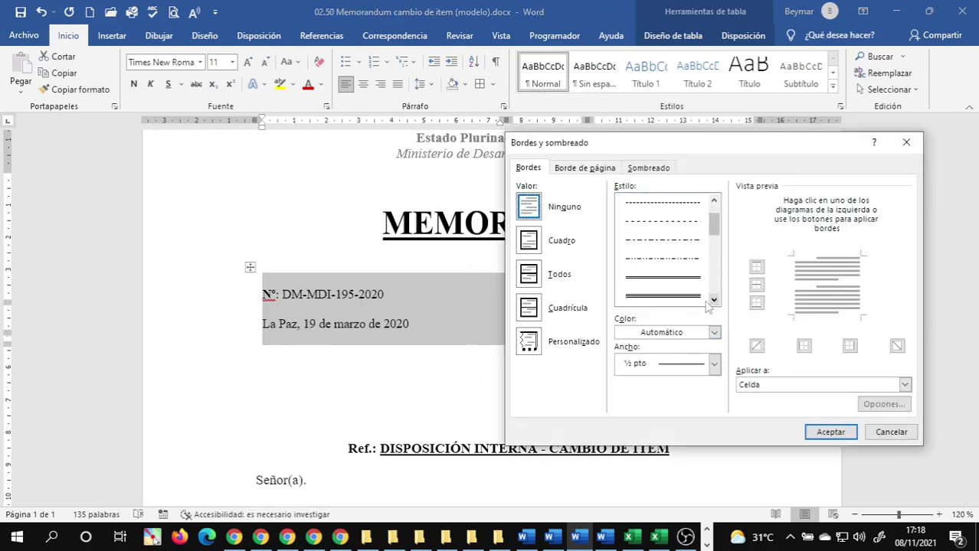
{"action": "left_click", "coordinate": [685, 296]}
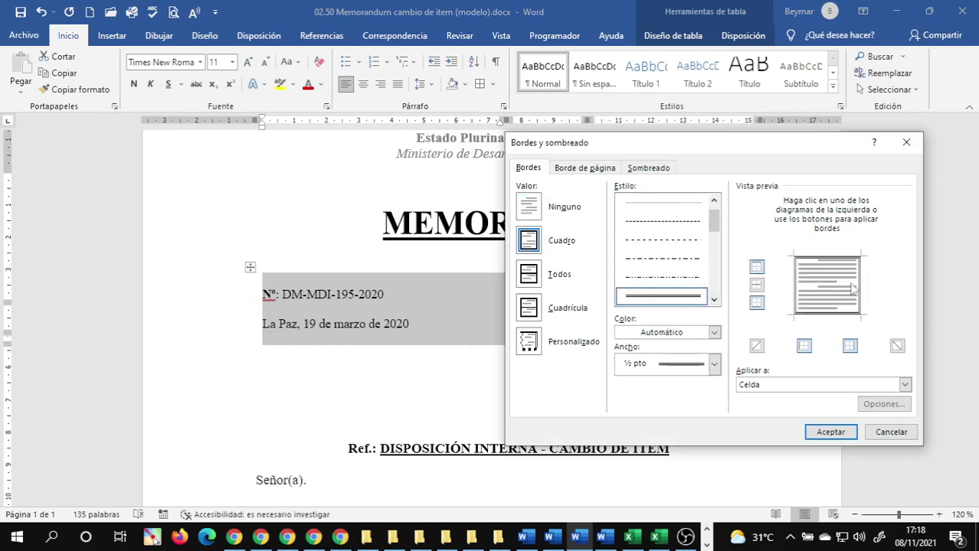
{"action": "left_click", "coordinate": [822, 259]}
{"action": "left_click", "coordinate": [793, 286]}
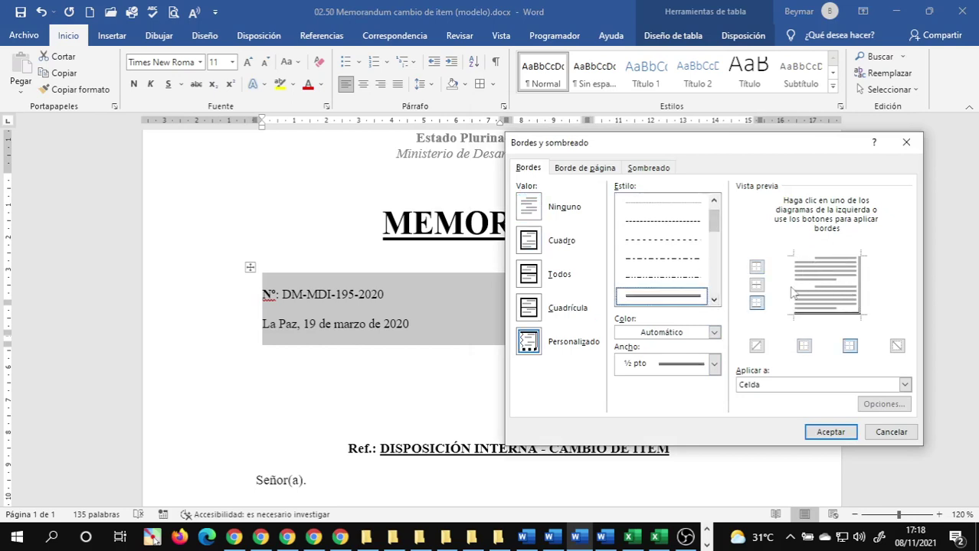
{"action": "left_click", "coordinate": [823, 319]}
- Apply the double right border, then add a solid bottom rule under the Dir/Unidad row
{"action": "left_click", "coordinate": [830, 432]}
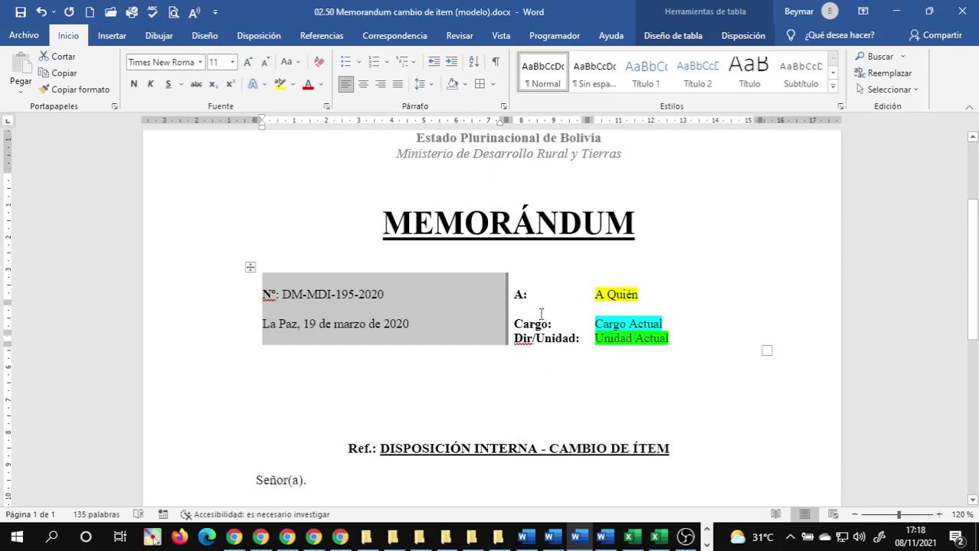
{"action": "left_click", "coordinate": [540, 313]}
{"action": "left_click_drag", "start_coordinate": [483, 340], "coordinate": [640, 342]}
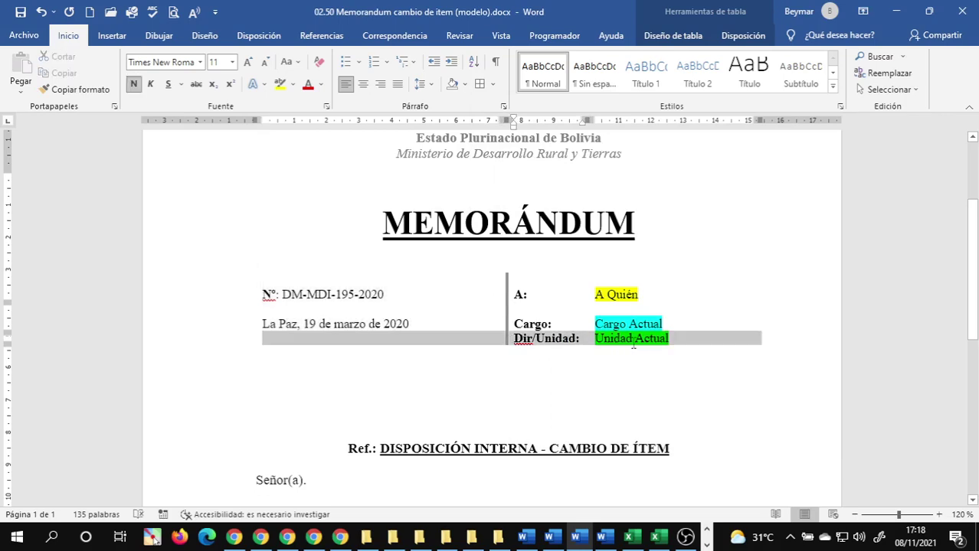
{"action": "left_click", "coordinate": [492, 83]}
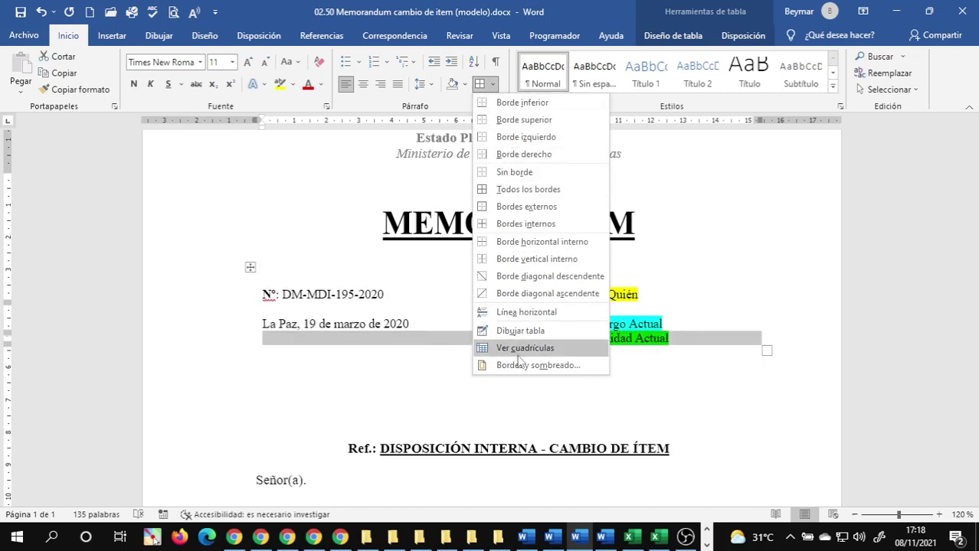
{"action": "left_click", "coordinate": [536, 365]}
{"action": "left_click", "coordinate": [662, 203]}
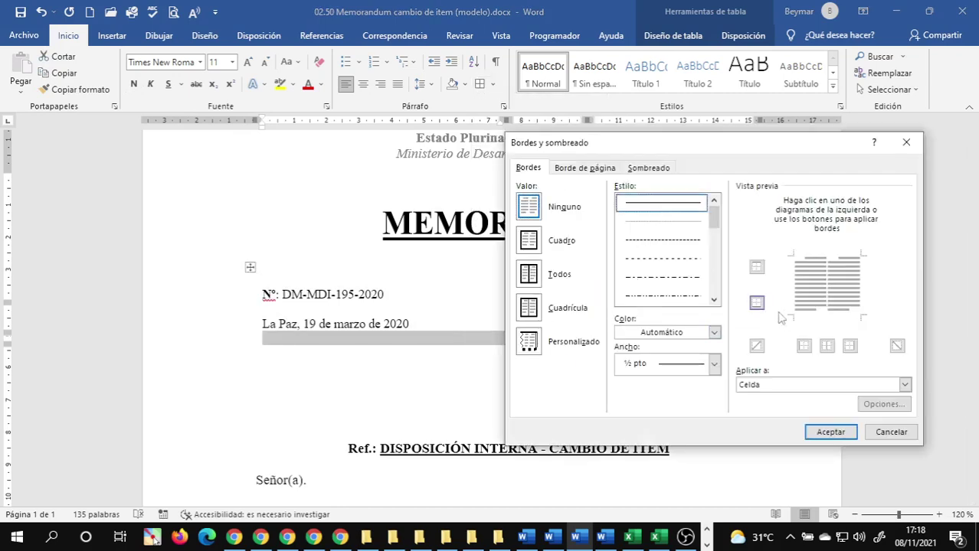
{"action": "left_click", "coordinate": [756, 302]}
{"action": "left_click", "coordinate": [831, 432]}
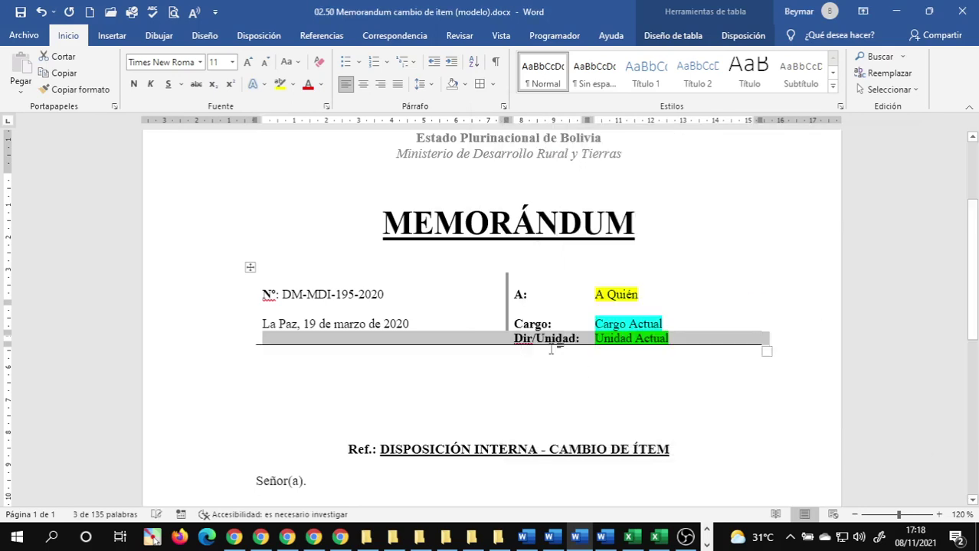
{"action": "left_click", "coordinate": [481, 335]}
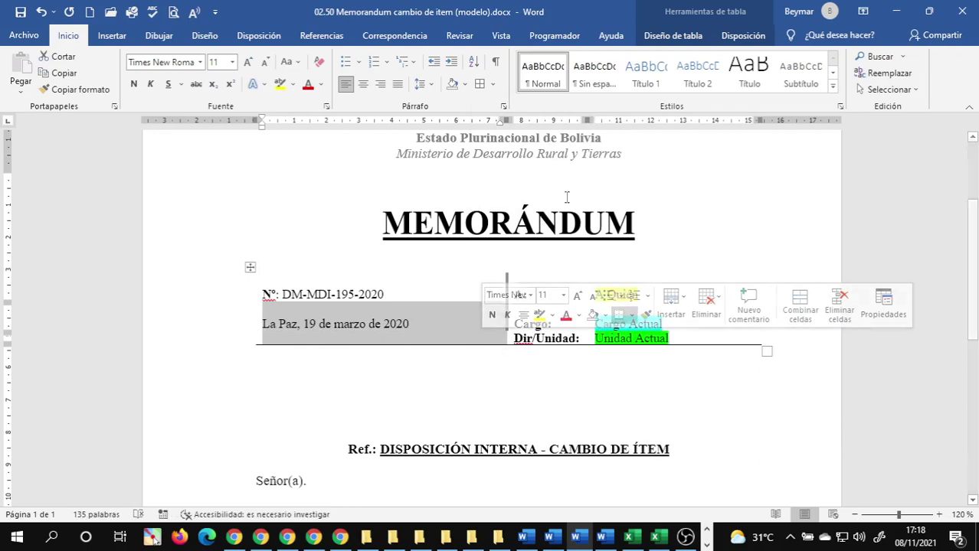
- Give the date cell a double-line right border so the separator runs down to the bottom rule
{"action": "left_click", "coordinate": [493, 84]}
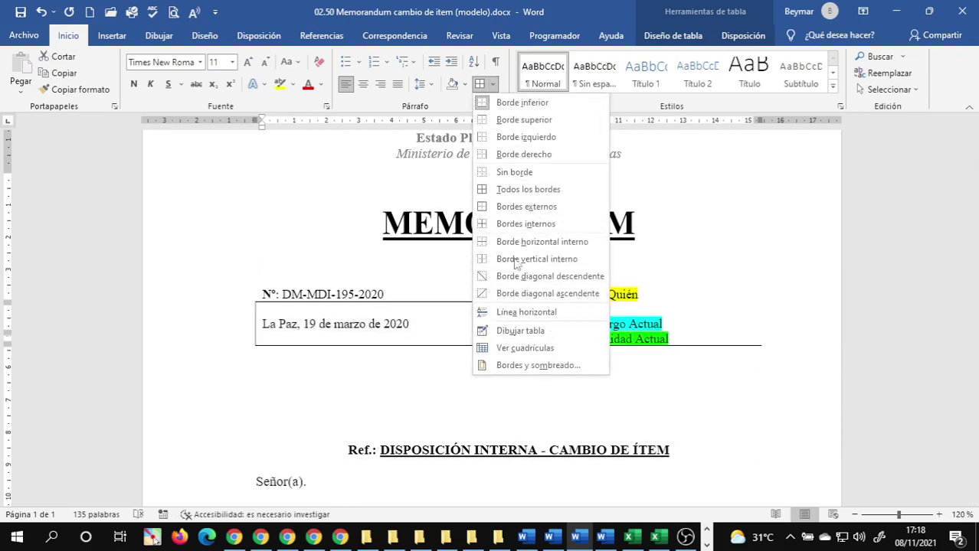
{"action": "left_click", "coordinate": [528, 366]}
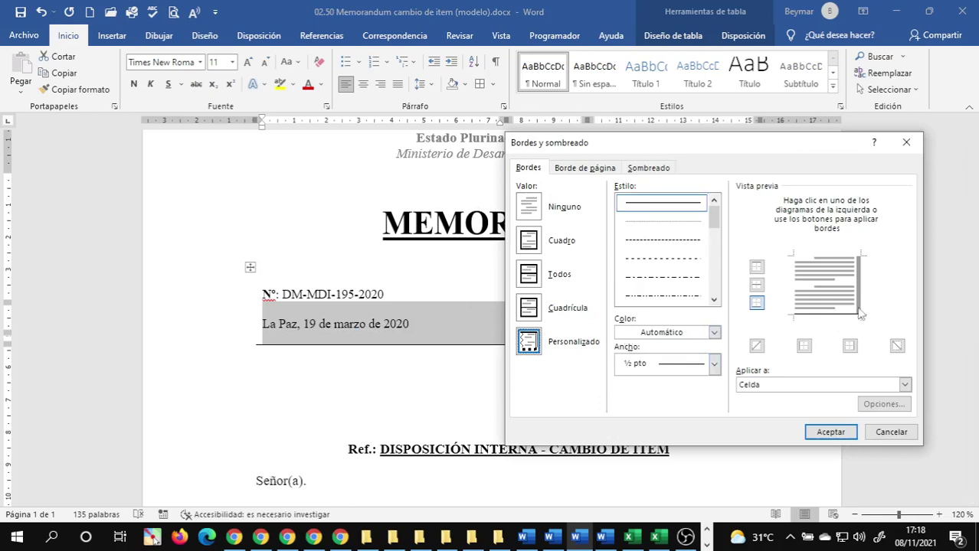
{"action": "left_click", "coordinate": [713, 299]}
{"action": "left_click", "coordinate": [714, 299]}
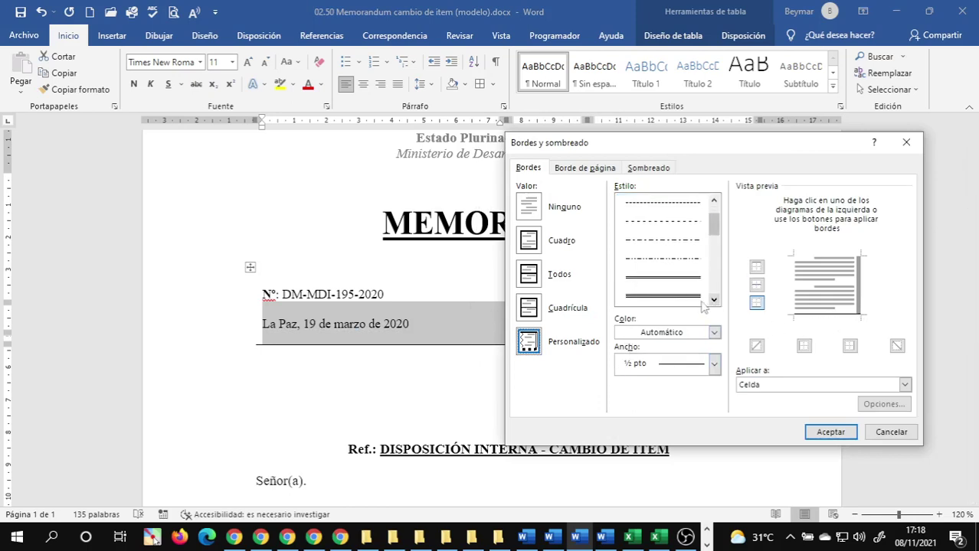
{"action": "left_click", "coordinate": [690, 290]}
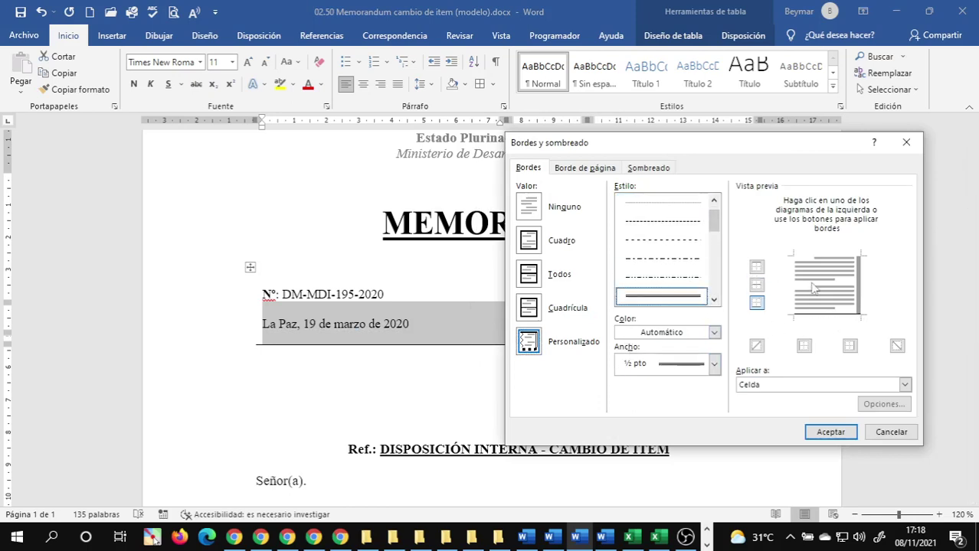
{"action": "left_click", "coordinate": [860, 294]}
{"action": "left_click", "coordinate": [830, 432]}
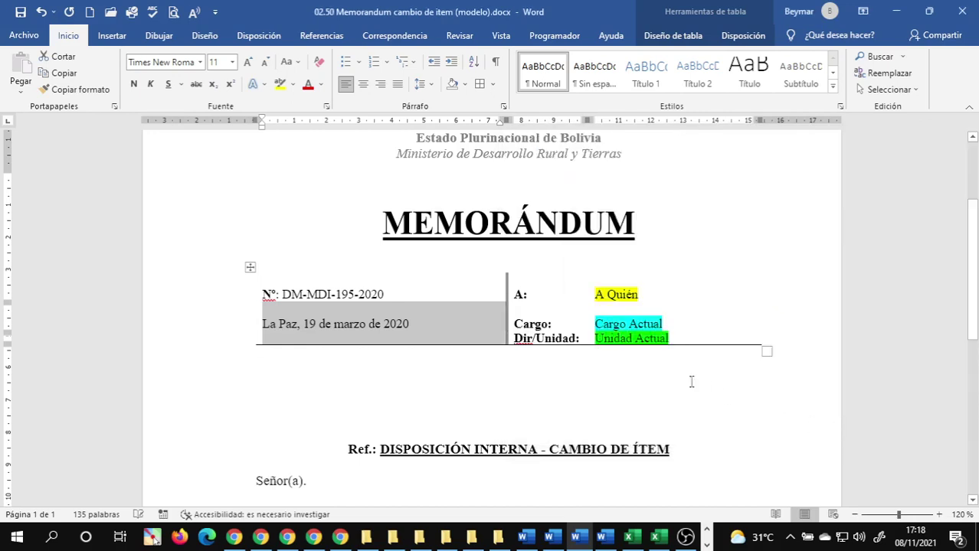
{"action": "left_click", "coordinate": [566, 313]}
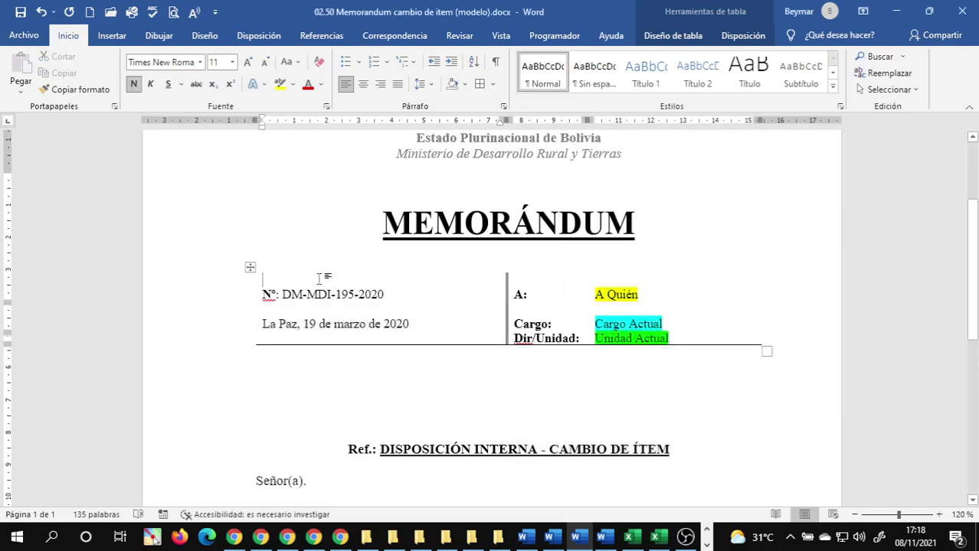
- Compare with the filled-in Memorandum cambio de item.docx, then close that document
{"action": "key", "text": "alt+Tab"}
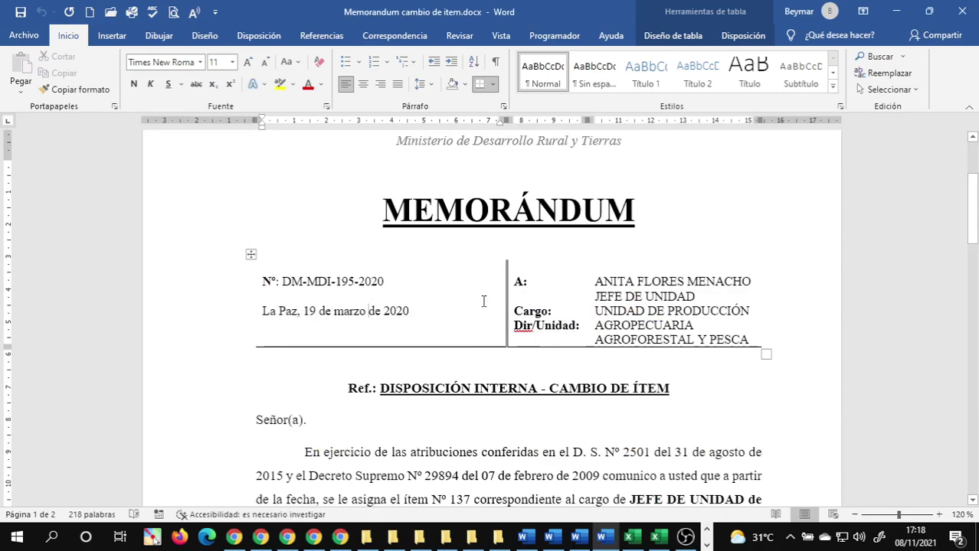
{"action": "key", "text": "alt+Tab"}
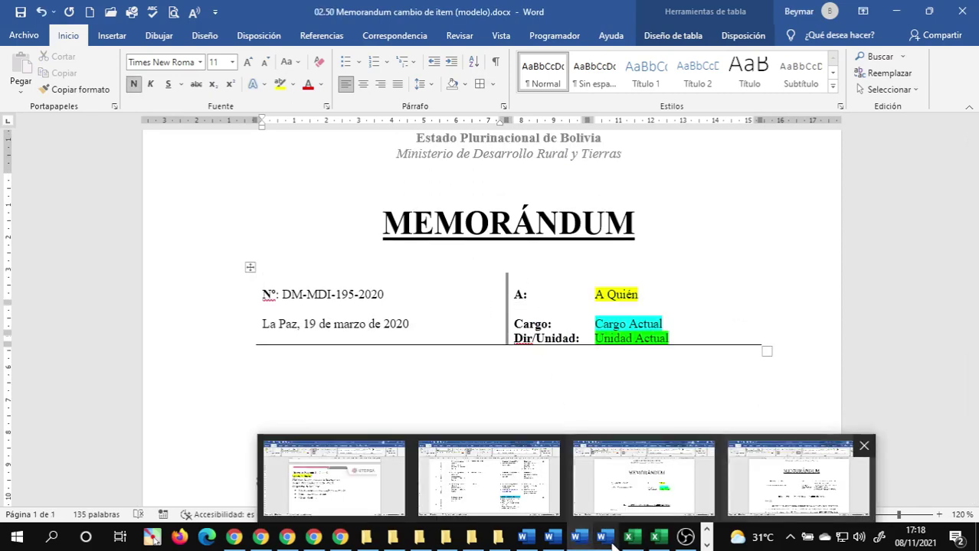
{"action": "left_click", "coordinate": [605, 540]}
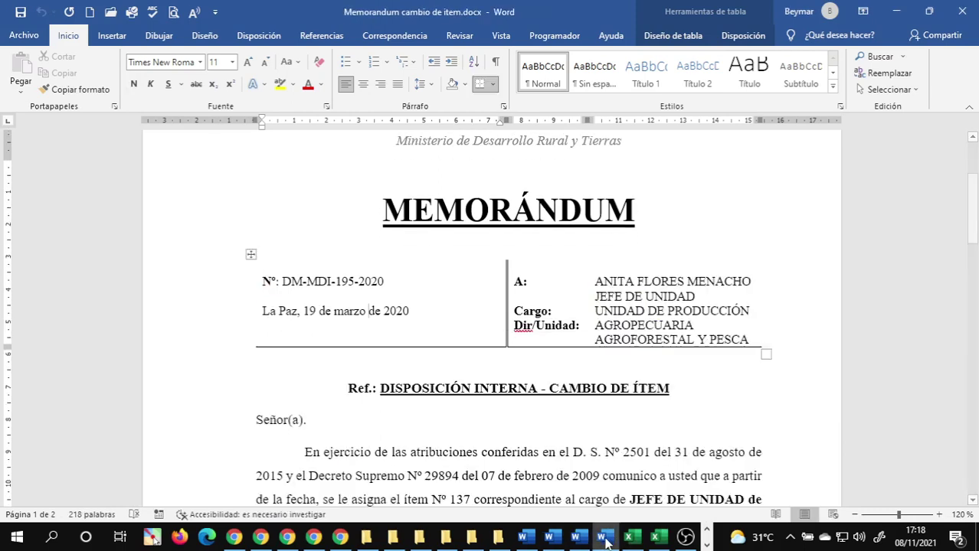
{"action": "left_click", "coordinate": [962, 11]}
{"action": "left_click", "coordinate": [549, 373]}
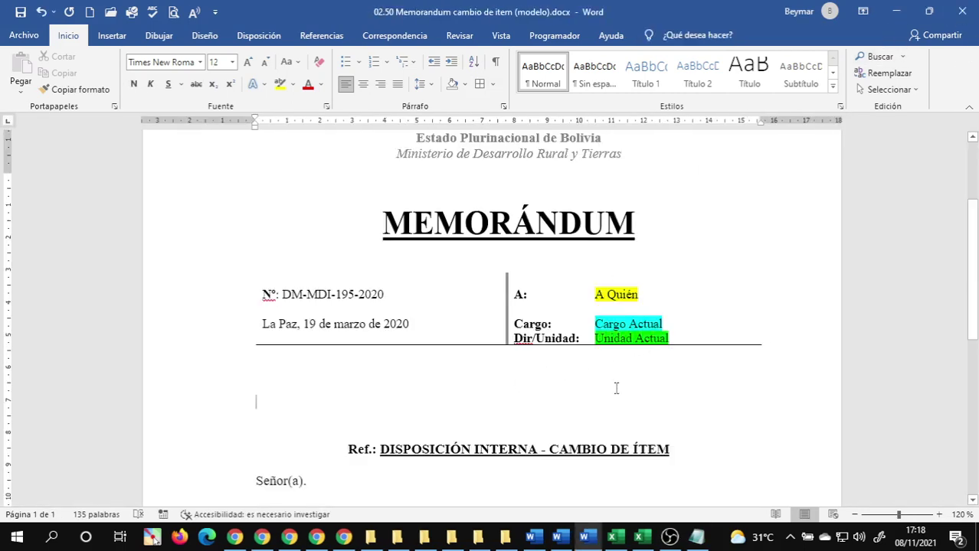
- Add an empty line after the date in the left cell to even out the header rows
{"action": "double_click", "coordinate": [626, 298]}
{"action": "left_click", "coordinate": [556, 288]}
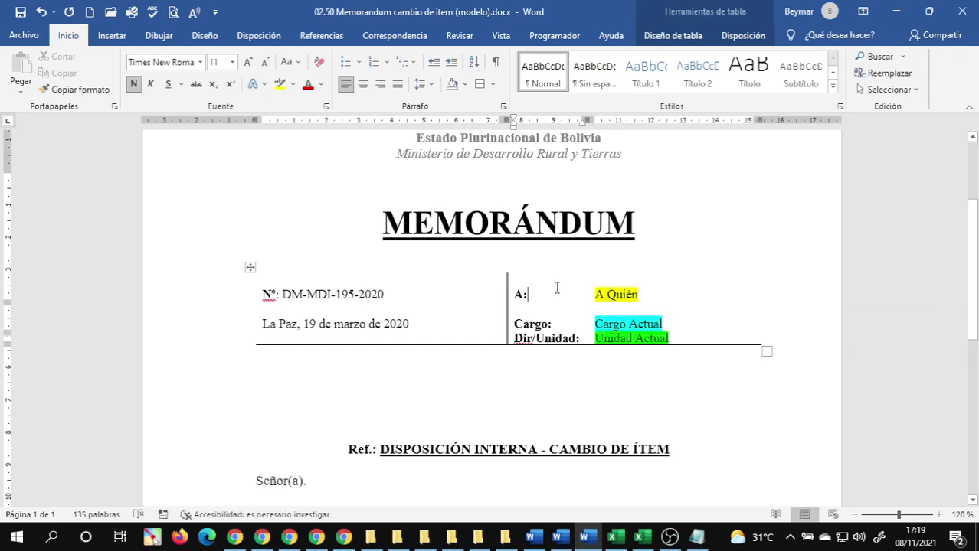
{"action": "left_click", "coordinate": [429, 335]}
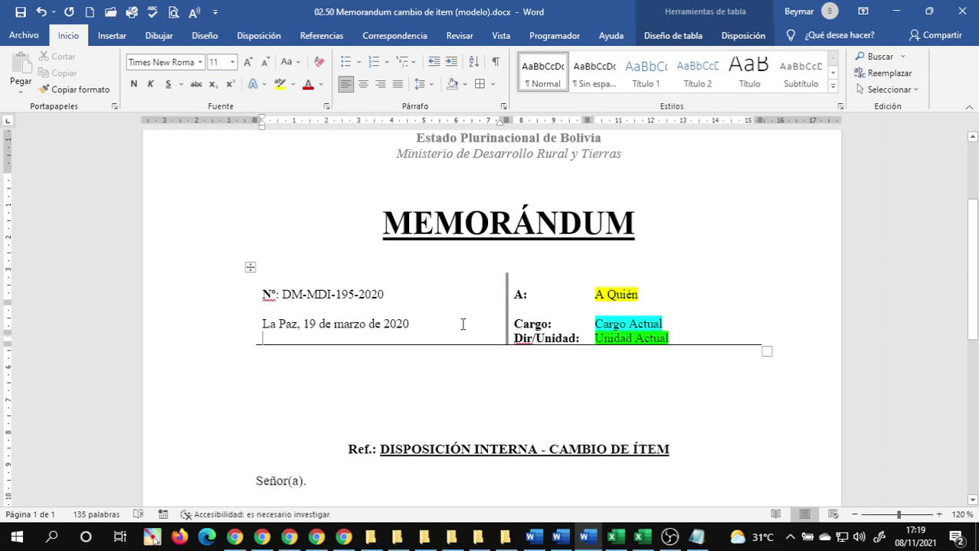
{"action": "left_click", "coordinate": [424, 325]}
{"action": "key", "text": "Return"}
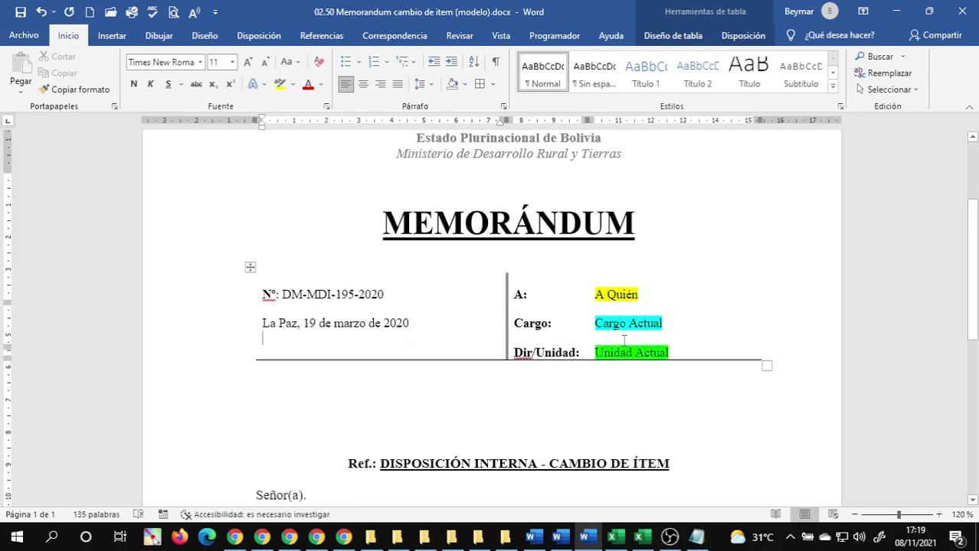
{"action": "left_click", "coordinate": [608, 299]}
{"action": "left_click", "coordinate": [559, 310]}
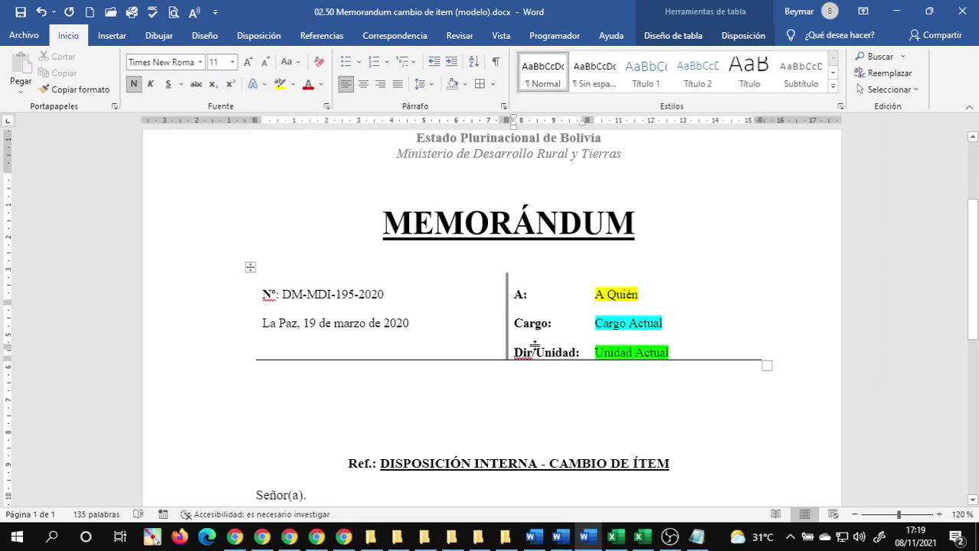
{"action": "left_click", "coordinate": [692, 355]}
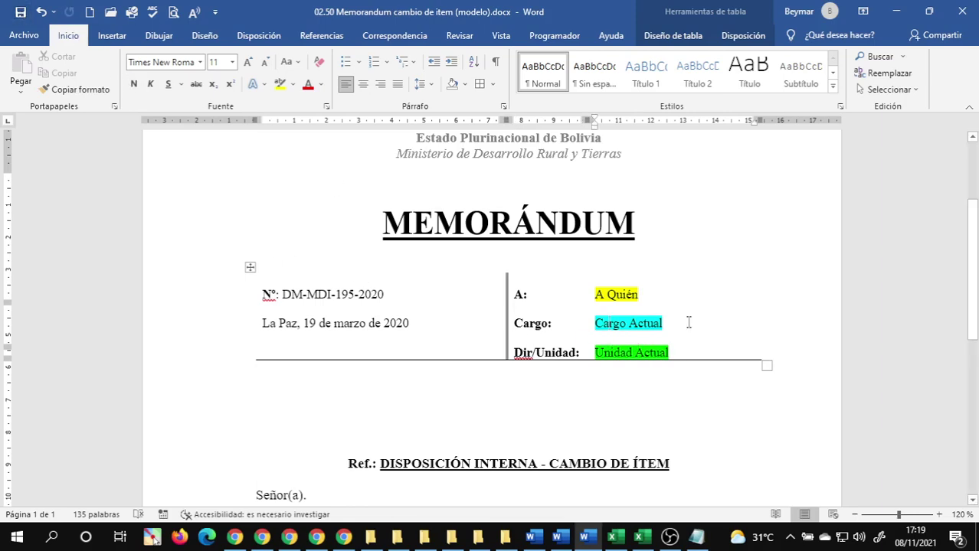
- Check the page's bottom margin and the closing paragraph of the memorandum
{"action": "scroll", "coordinate": [689, 322], "scroll_direction": "down", "scroll_amount": 3}
{"action": "scroll", "coordinate": [688, 322], "scroll_direction": "up", "scroll_amount": 2}
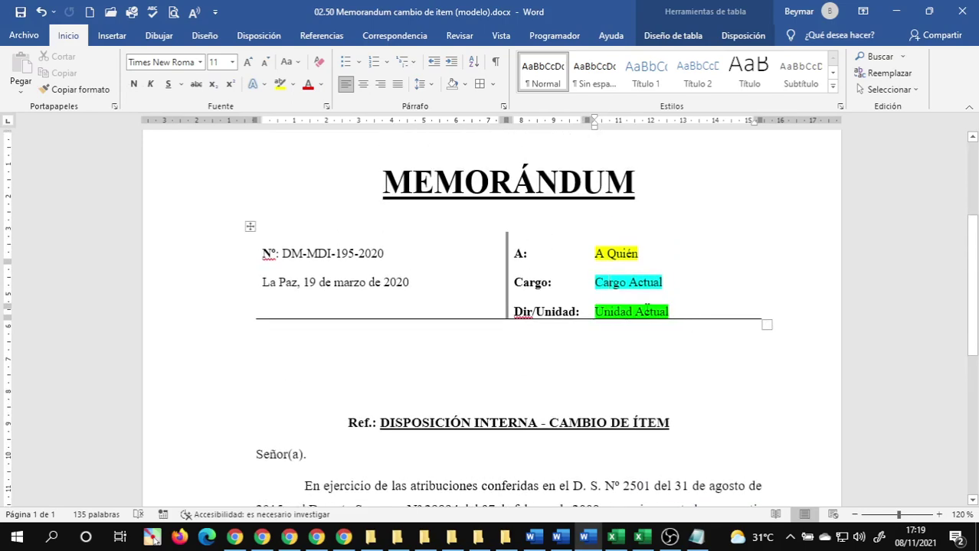
{"action": "scroll", "coordinate": [688, 321], "scroll_direction": "down", "scroll_amount": 8}
{"action": "scroll", "coordinate": [651, 306], "scroll_direction": "up", "scroll_amount": 10}
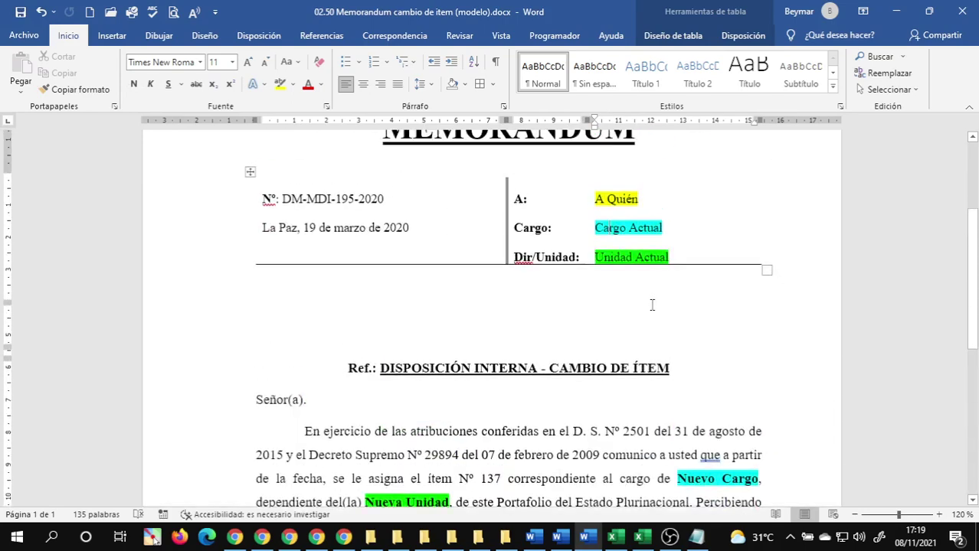
{"action": "scroll", "coordinate": [613, 291], "scroll_direction": "down", "scroll_amount": 2}
{"action": "scroll", "coordinate": [594, 289], "scroll_direction": "down", "scroll_amount": 10}
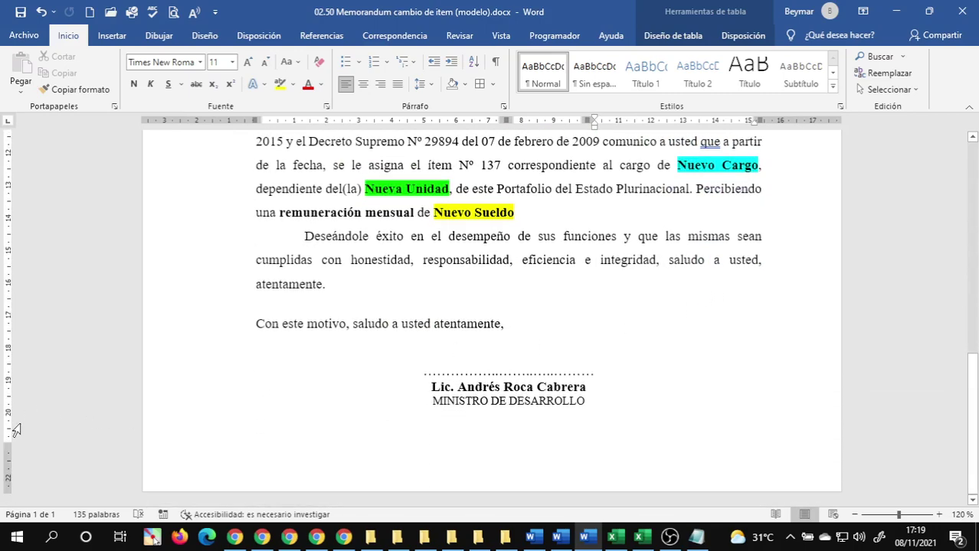
{"action": "left_click_drag", "start_coordinate": [7, 445], "coordinate": [7, 448]}
{"action": "scroll", "coordinate": [314, 401], "scroll_direction": "up", "scroll_amount": 3}
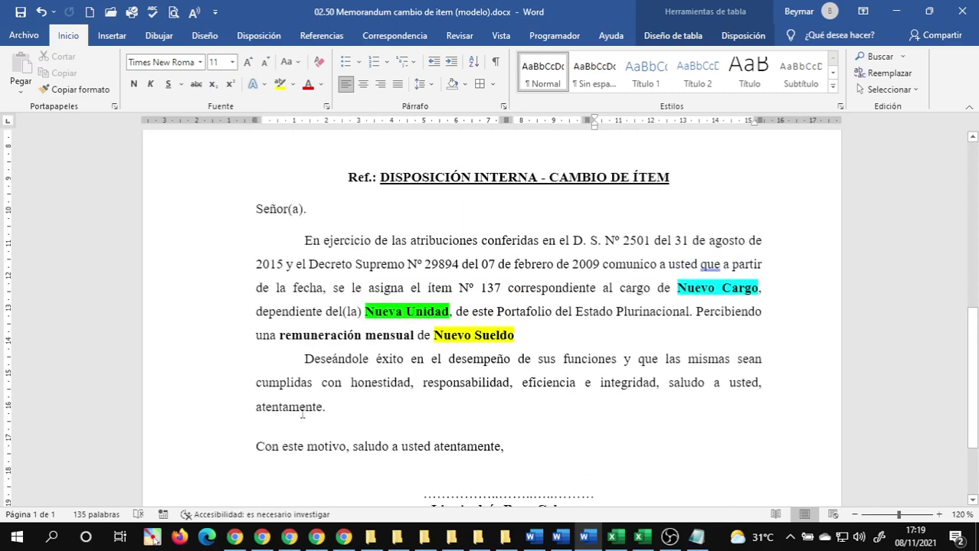
{"action": "left_click", "coordinate": [289, 421]}
{"action": "scroll", "coordinate": [360, 421], "scroll_direction": "up", "scroll_amount": 4}
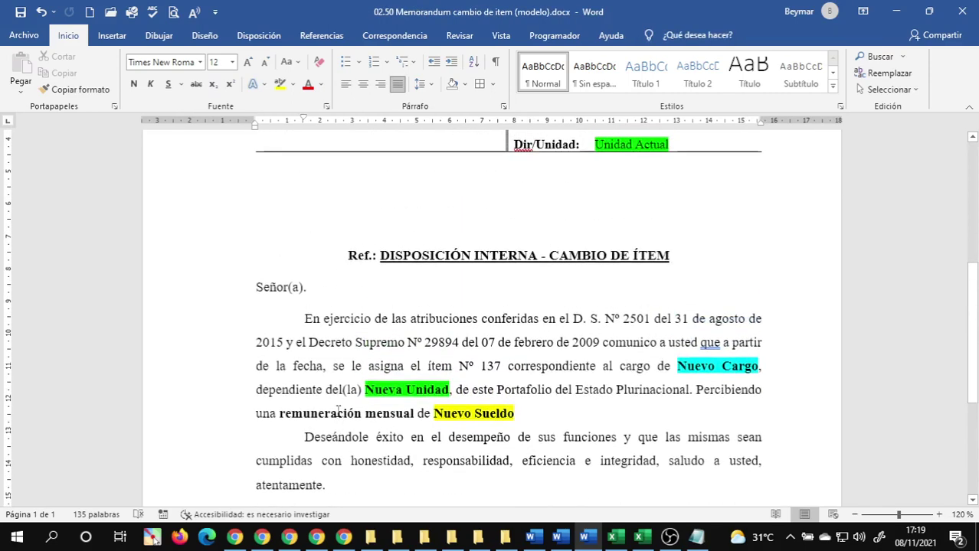
- Delete the extra blank lines below the header table, leaving one empty line before Ref.:
{"action": "left_click", "coordinate": [457, 280]}
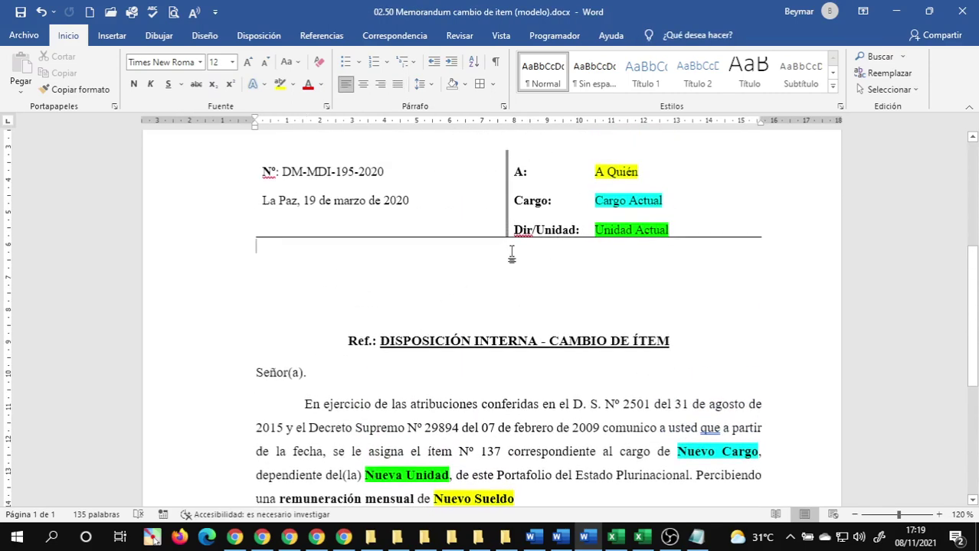
{"action": "key", "text": "BackSpace"}
{"action": "key", "text": "BackSpace"}
{"action": "key", "text": "BackSpace"}
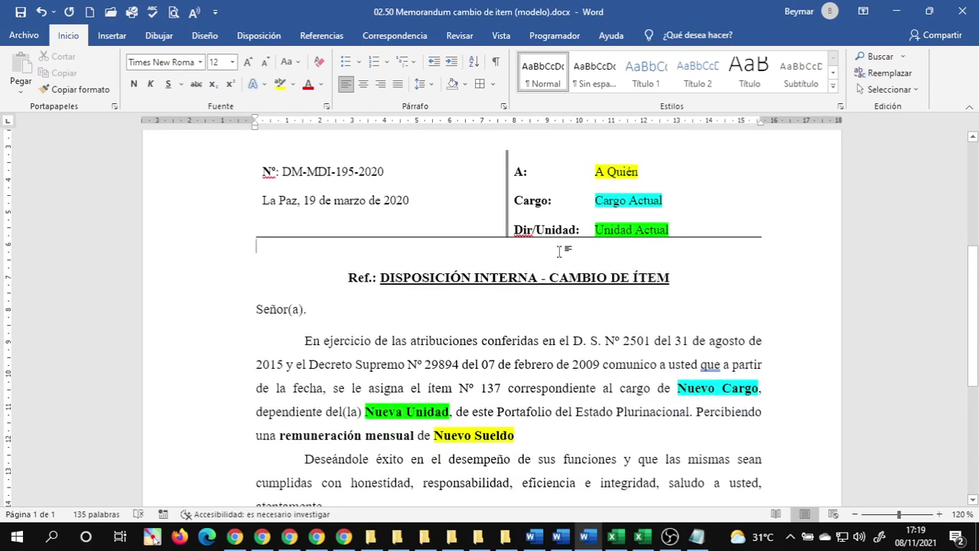
{"action": "key", "text": "Delete"}
{"action": "key", "text": "ctrl+z"}
{"action": "scroll", "coordinate": [498, 253], "scroll_direction": "down", "scroll_amount": 4}
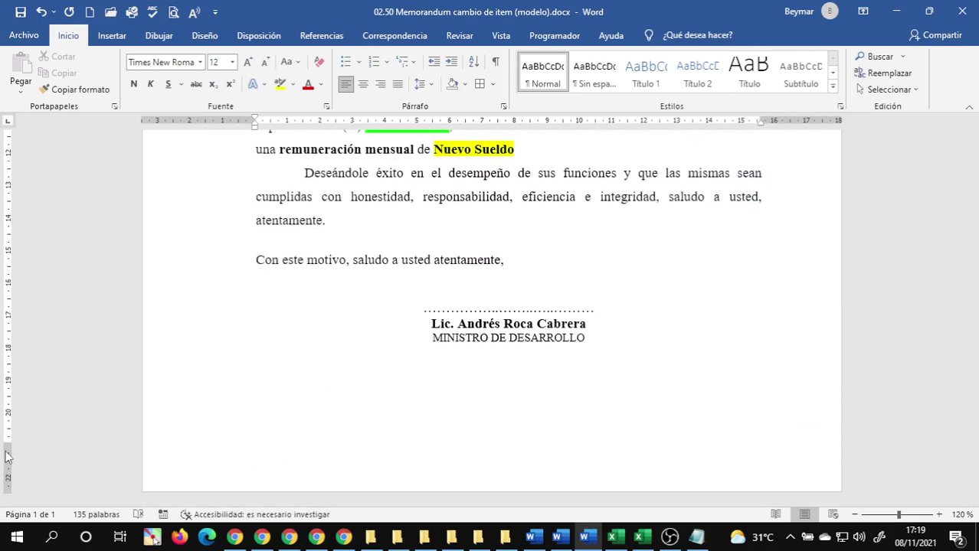
{"action": "scroll", "coordinate": [425, 366], "scroll_direction": "up", "scroll_amount": 3}
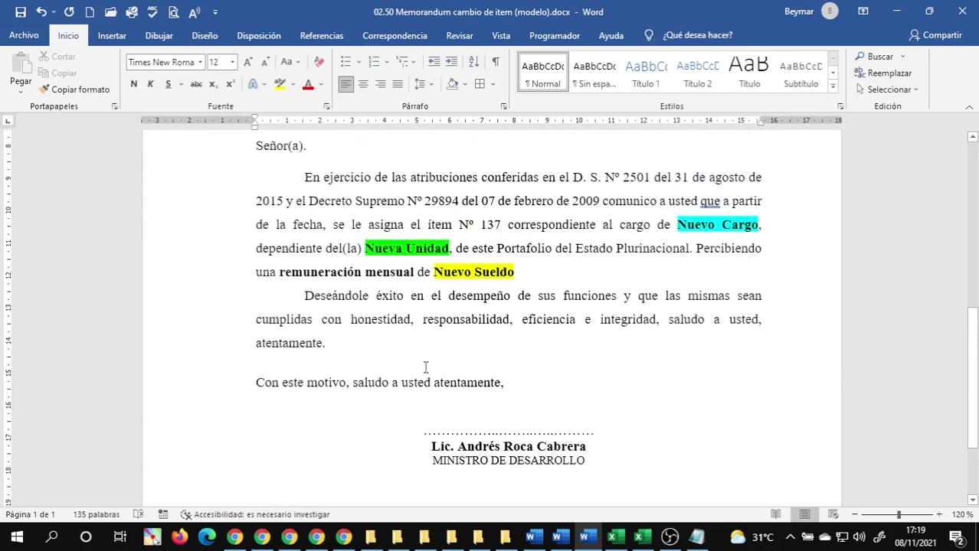
{"action": "scroll", "coordinate": [413, 364], "scroll_direction": "up", "scroll_amount": 1}
{"action": "scroll", "coordinate": [420, 365], "scroll_direction": "up", "scroll_amount": 6}
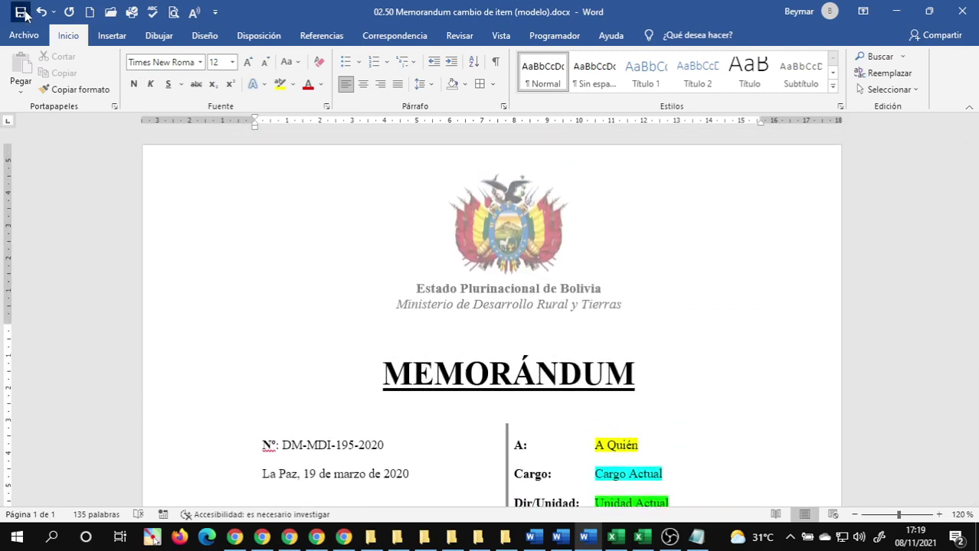
- Close the 02.41 Base de datos de memorandum workbook and show the 01 Recursos Humanos y Administracion folder
{"action": "left_click", "coordinate": [669, 537]}
{"action": "left_click", "coordinate": [669, 537]}
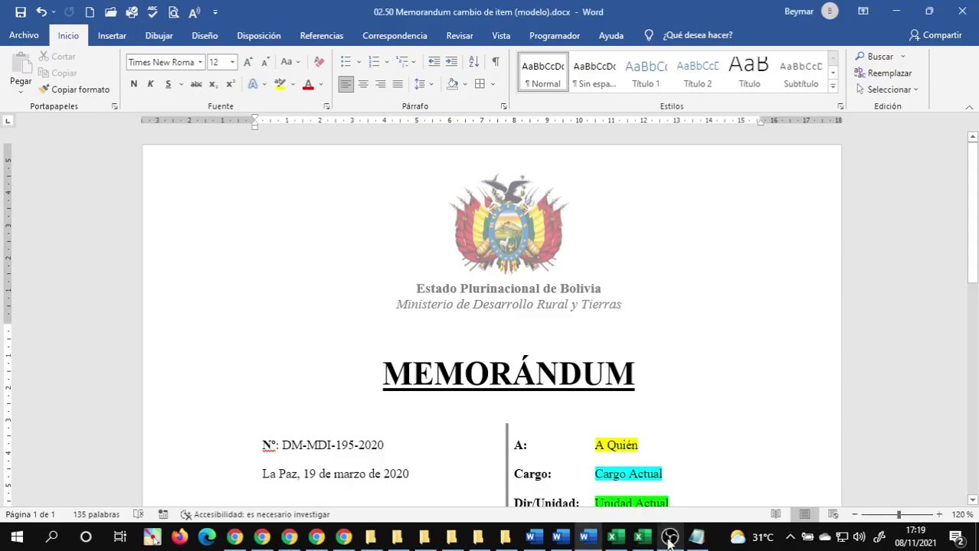
{"action": "left_click", "coordinate": [553, 475]}
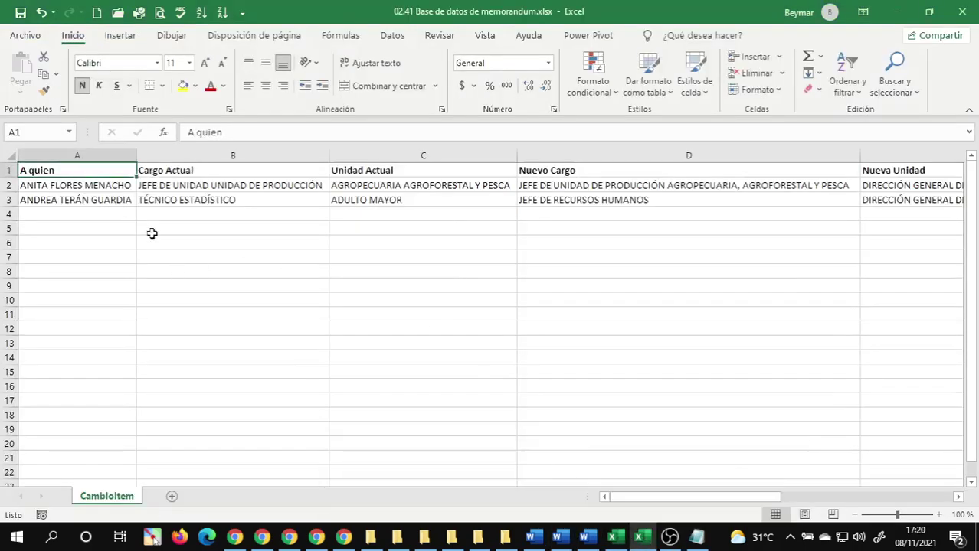
{"action": "left_click", "coordinate": [82, 214]}
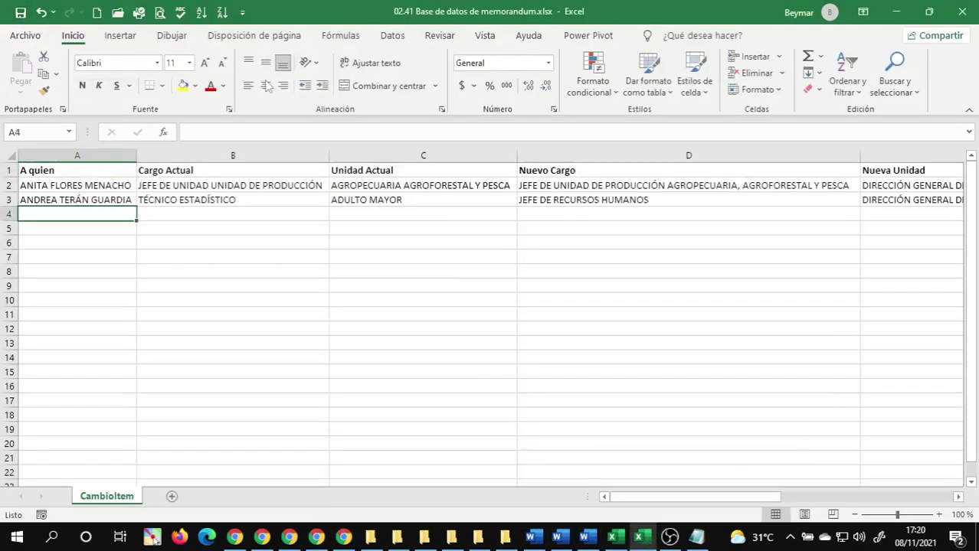
{"action": "left_click", "coordinate": [969, 10]}
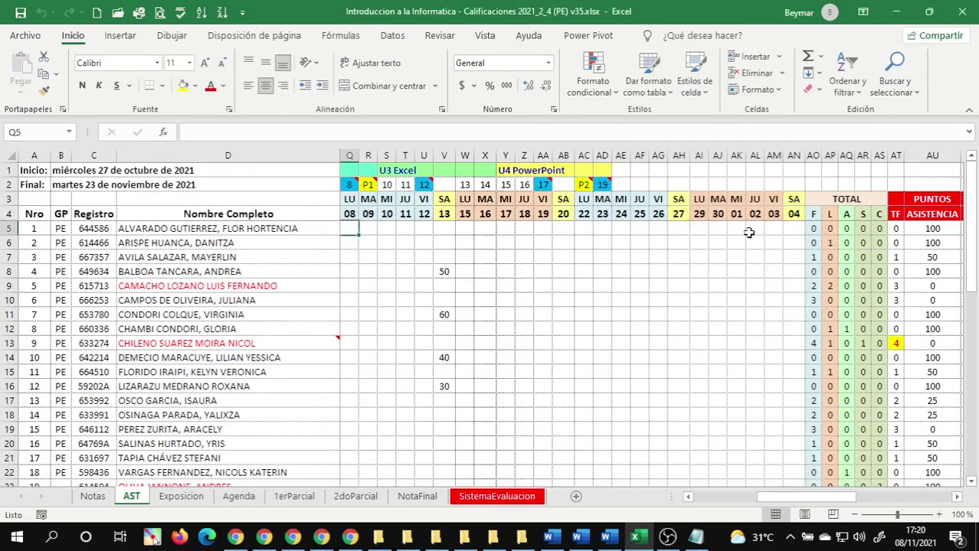
{"action": "left_click", "coordinate": [409, 537]}
{"action": "left_click", "coordinate": [483, 459]}
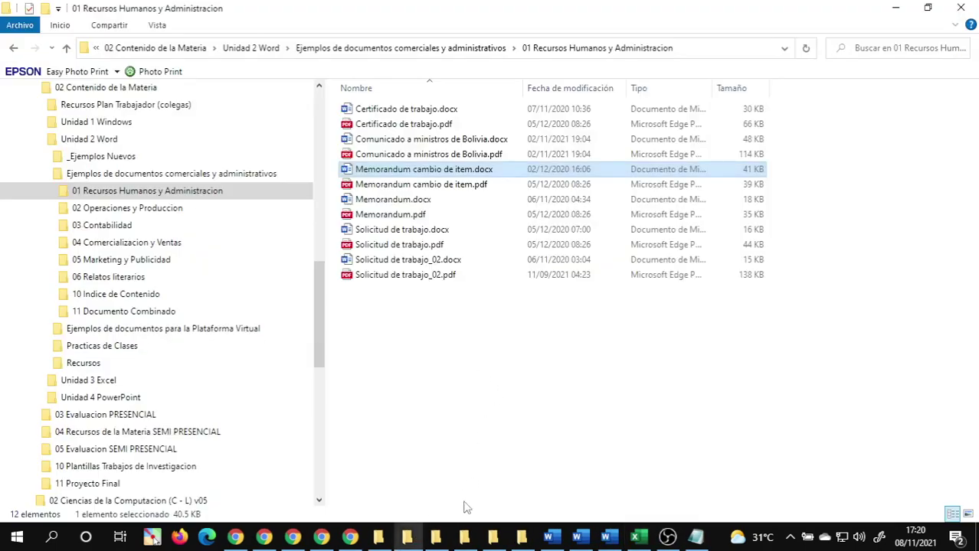
- Send 02.41 Base de datos de memorandum.xlsx from 02 Practicas de Word to the Intro Info chat, then return to Meet
{"action": "left_click", "coordinate": [464, 536]}
{"action": "left_click", "coordinate": [451, 467]}
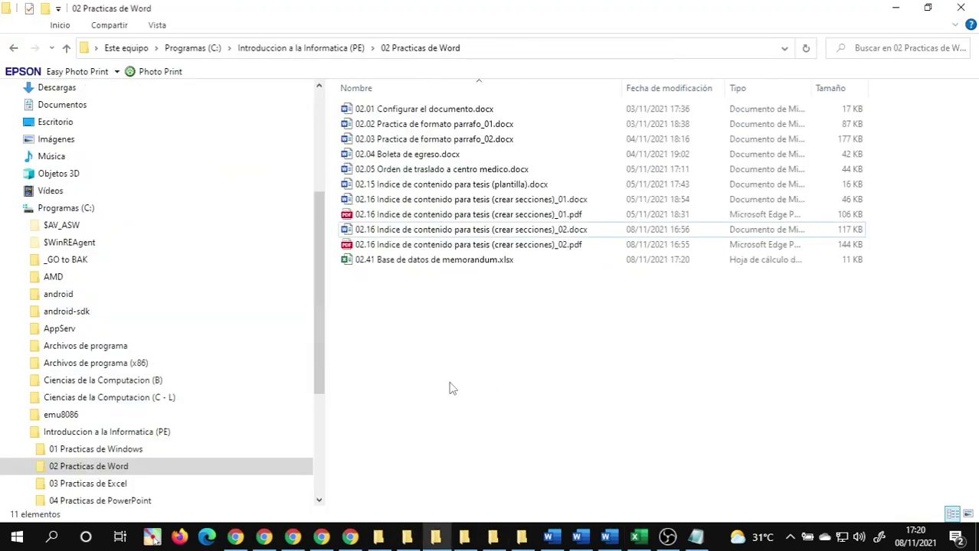
{"action": "left_click", "coordinate": [434, 262]}
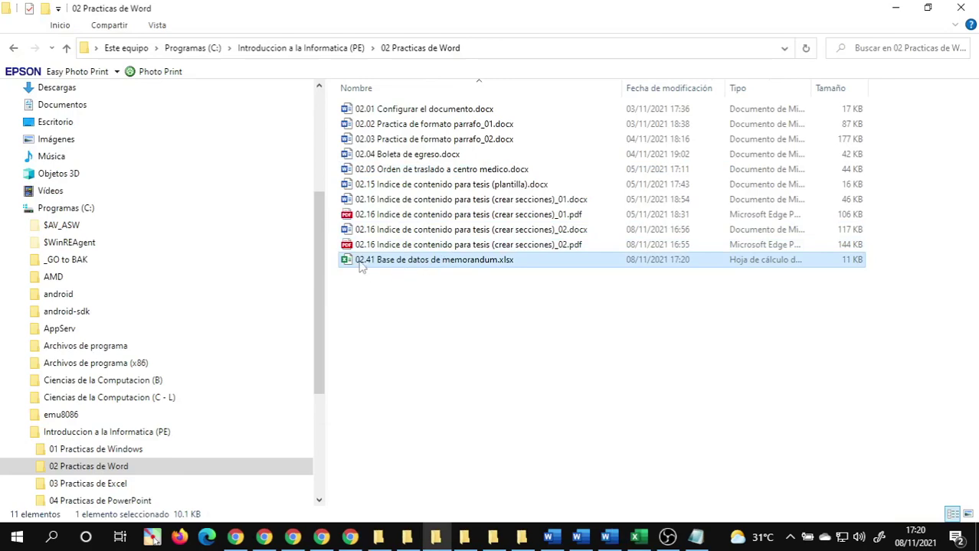
{"action": "left_click_drag", "start_coordinate": [362, 265], "coordinate": [240, 541]}
{"action": "left_click_drag", "start_coordinate": [239, 541], "coordinate": [561, 360]}
{"action": "left_click", "coordinate": [945, 488]}
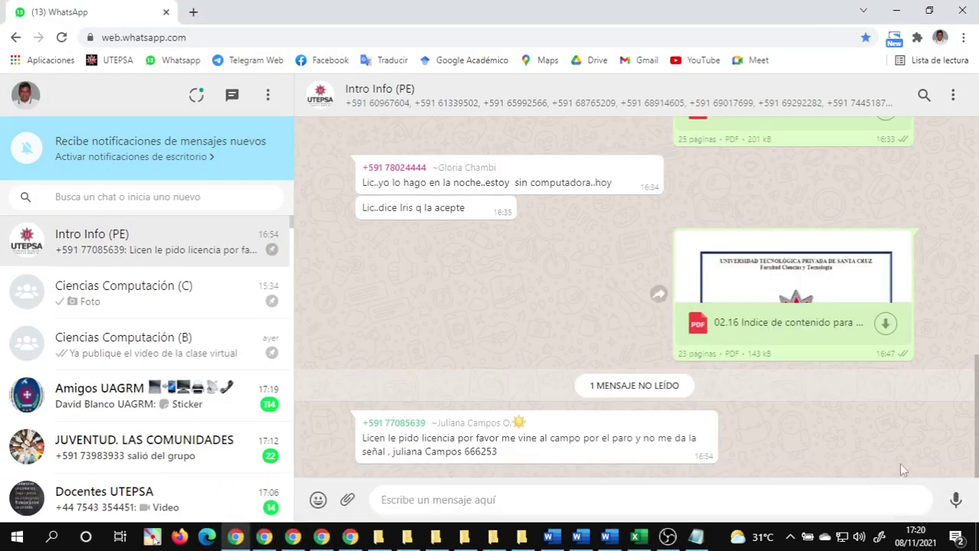
{"action": "left_click", "coordinate": [320, 538]}
{"action": "left_click", "coordinate": [293, 540]}
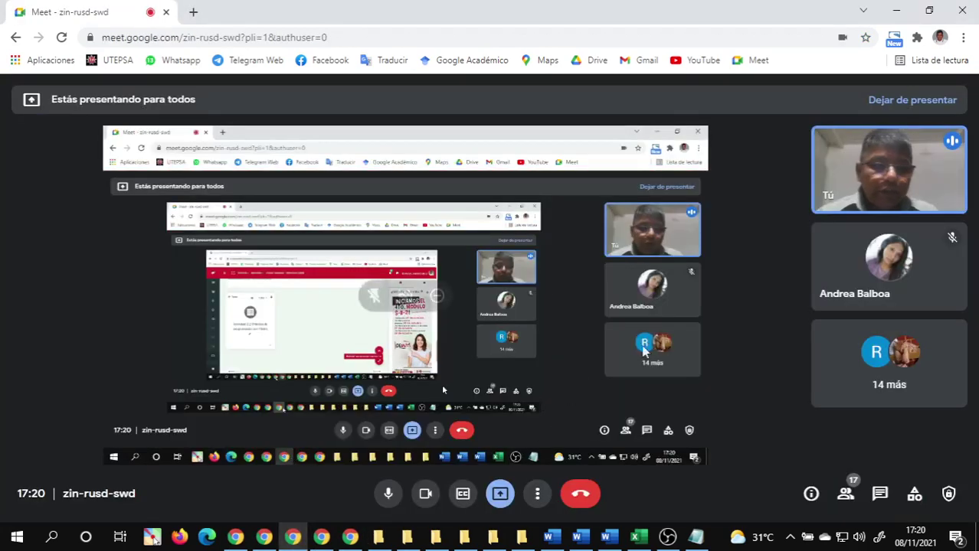
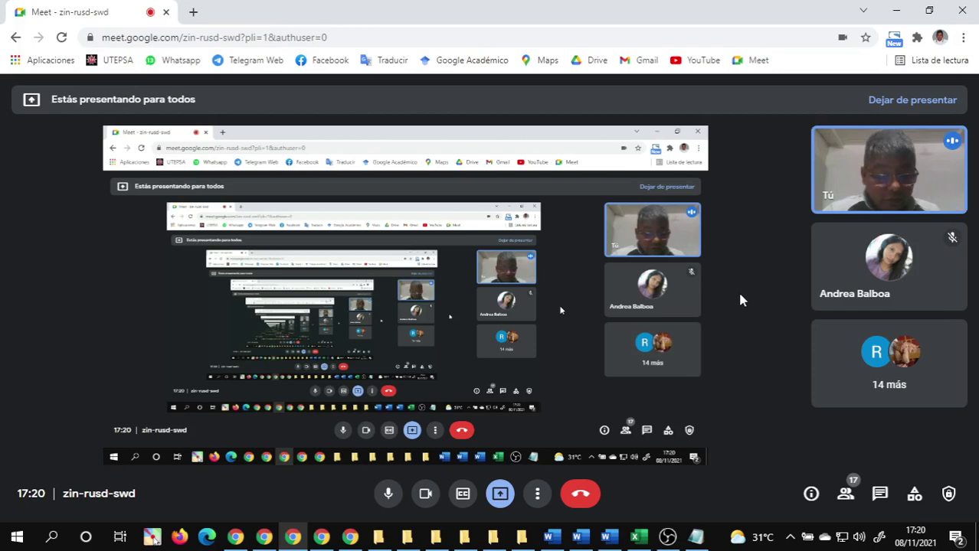
- Pause the OBS recording and bring the campus course page listing the Word activities forward
{"action": "mouse_move", "coordinate": [665, 542]}
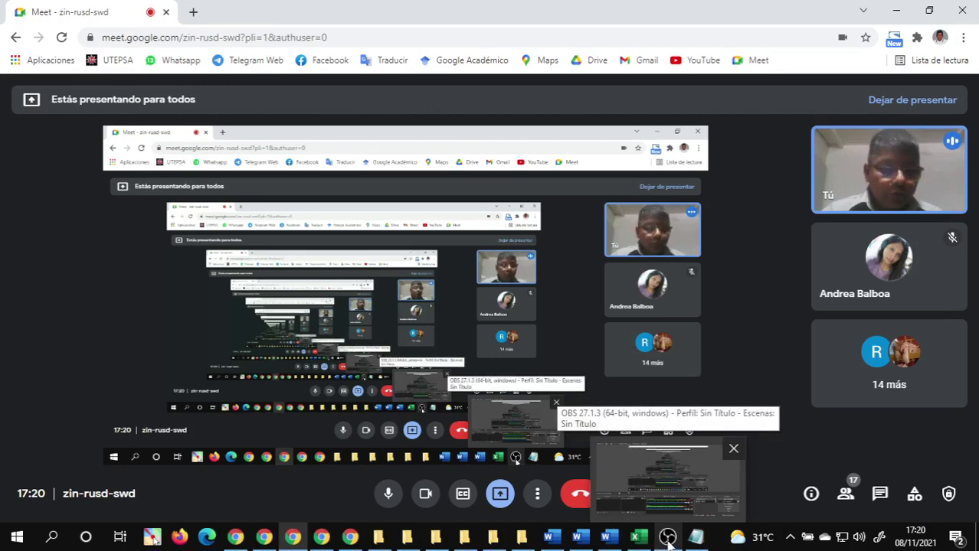
{"action": "left_click", "coordinate": [667, 540]}
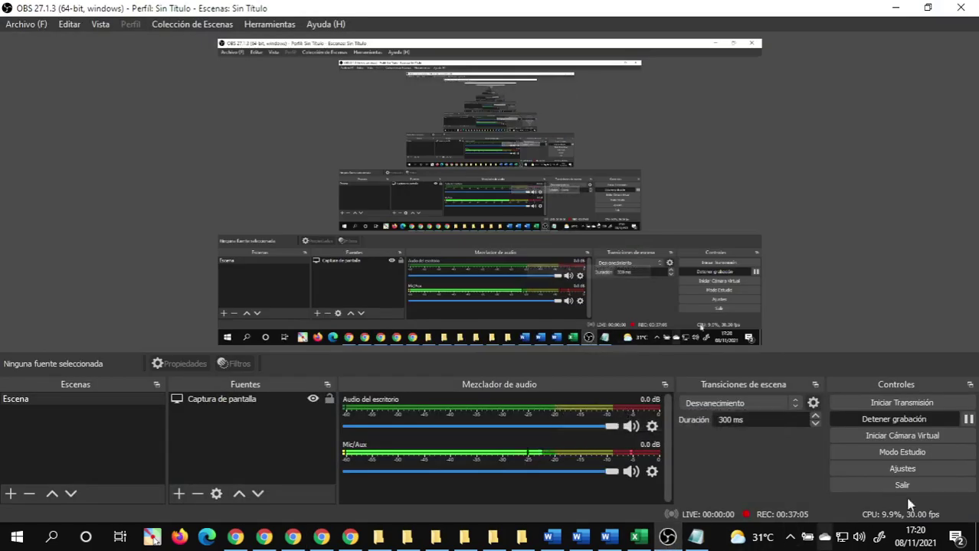
{"action": "left_click", "coordinate": [969, 427]}
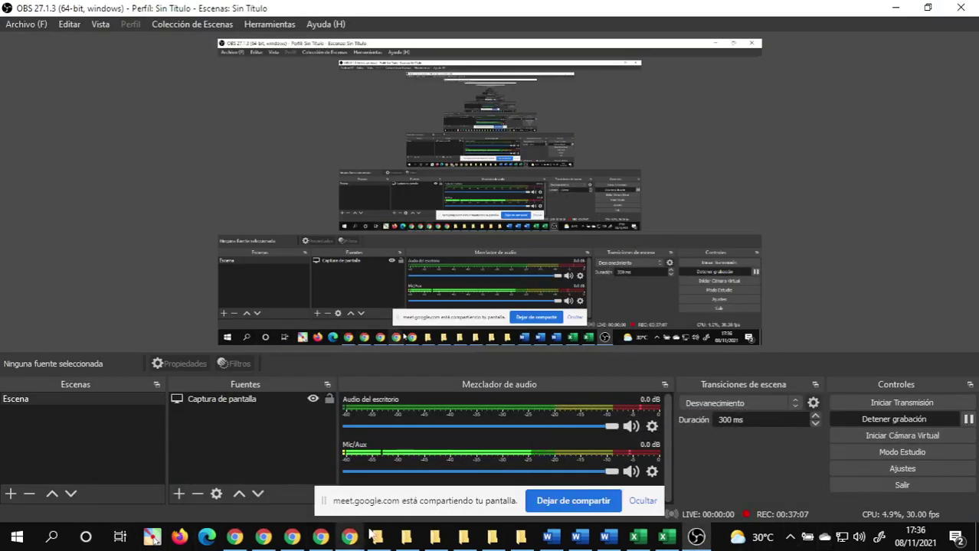
{"action": "left_click", "coordinate": [291, 536]}
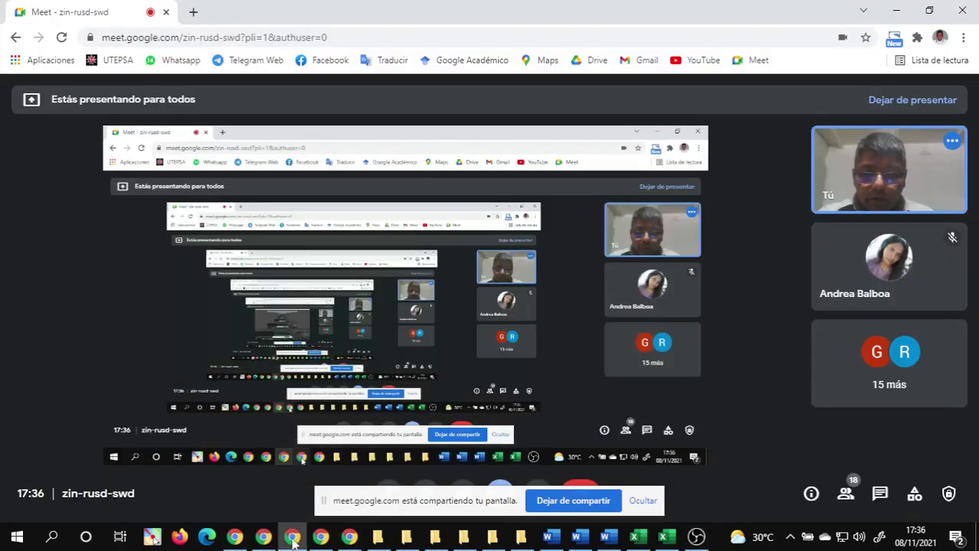
{"action": "left_click", "coordinate": [264, 538]}
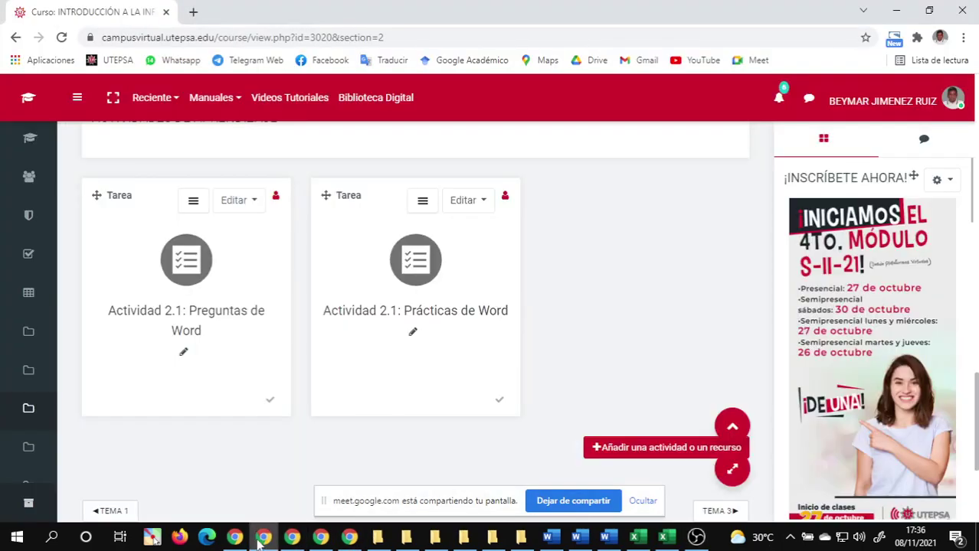
- Download 02.41 Base de datos de memorandum.xlsx from the WhatsApp chat and show the _Descargas folder
{"action": "left_click", "coordinate": [233, 538]}
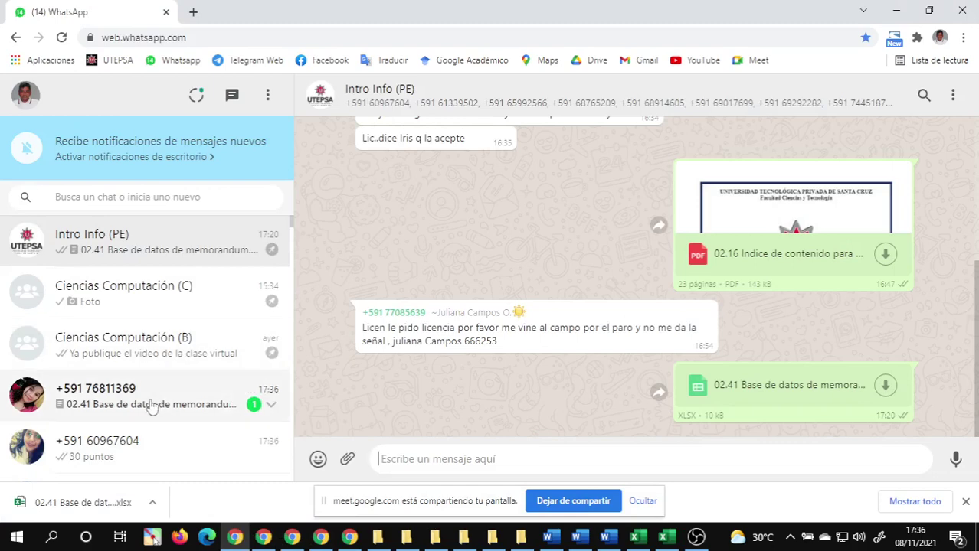
{"action": "left_click", "coordinate": [123, 406]}
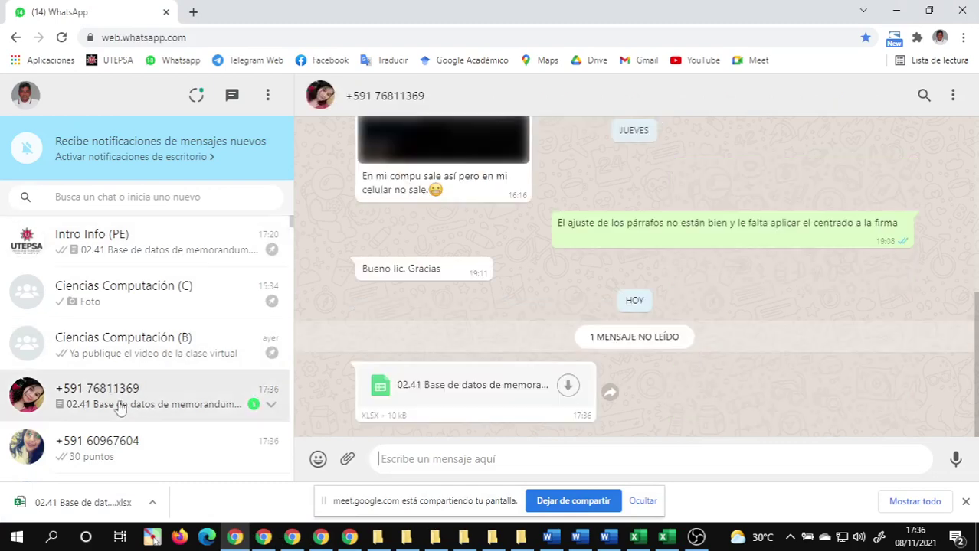
{"action": "left_click", "coordinate": [567, 388]}
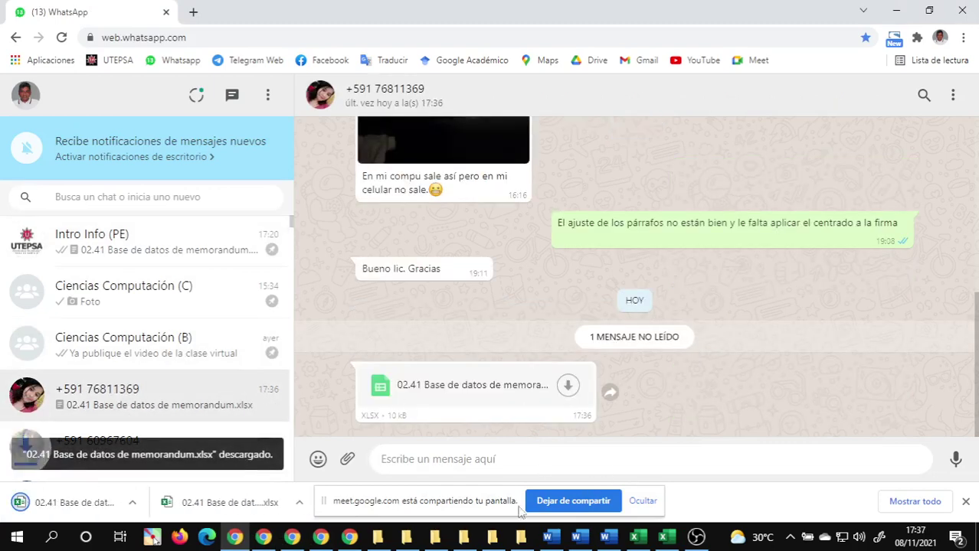
{"action": "mouse_move", "coordinate": [379, 538]}
{"action": "left_click", "coordinate": [450, 454]}
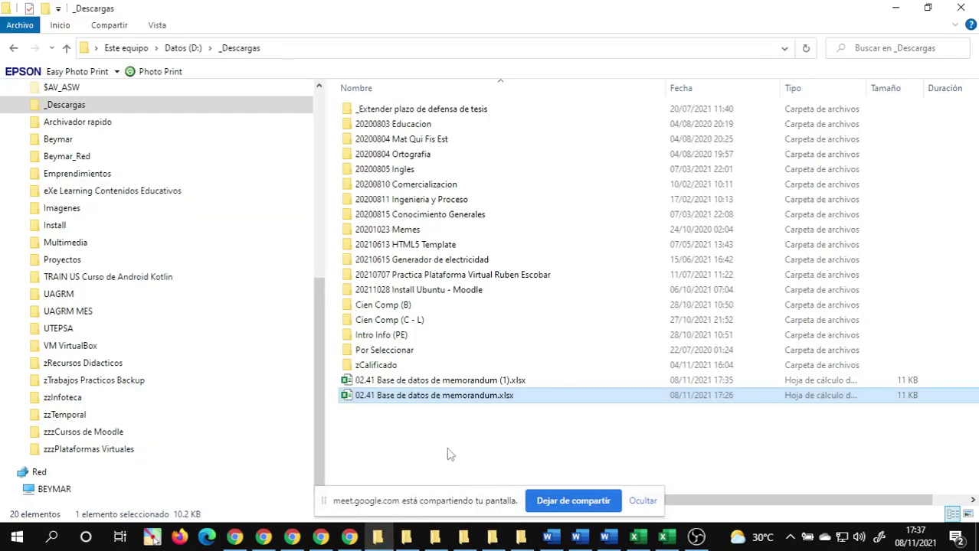
- Open the downloaded memorandum workbook and enable editing
{"action": "double_click", "coordinate": [476, 380]}
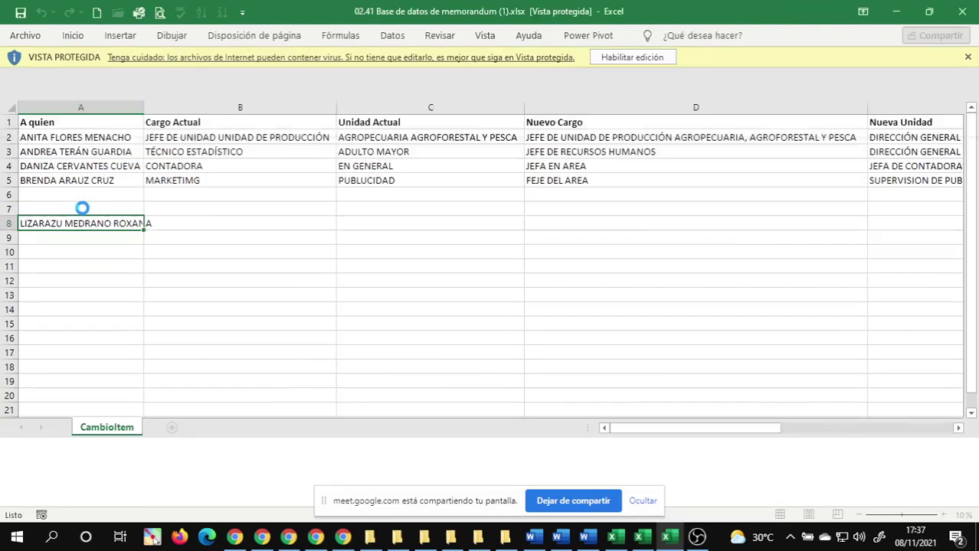
{"action": "left_click", "coordinate": [82, 208]}
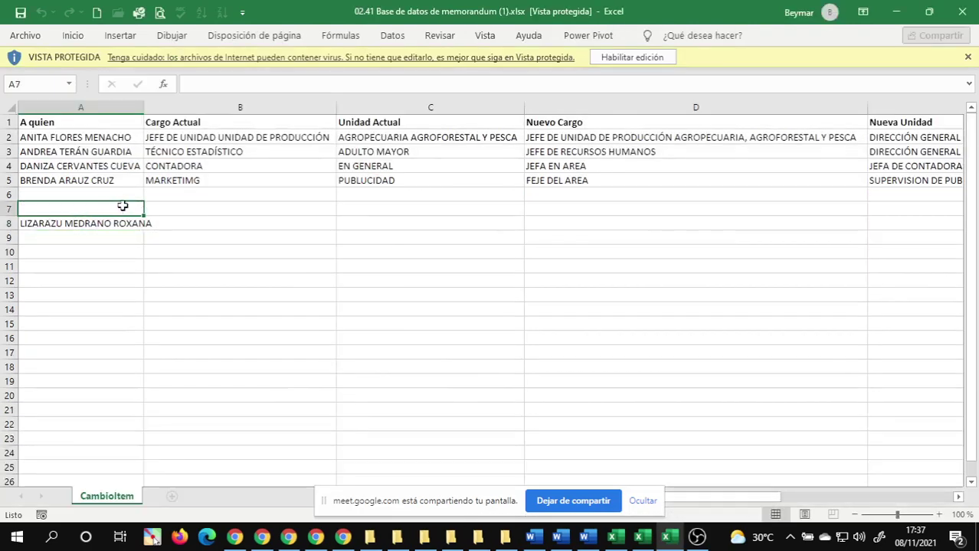
{"action": "left_click", "coordinate": [647, 56]}
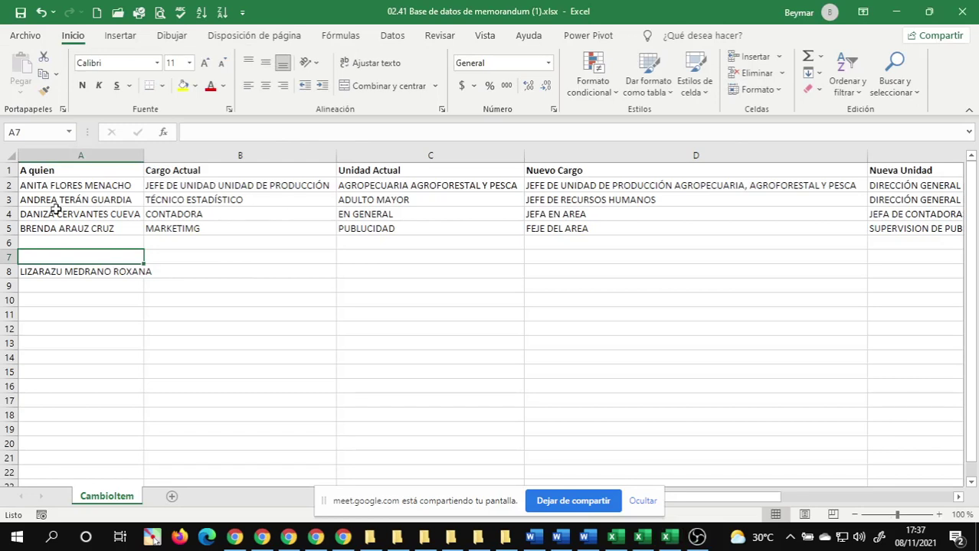
- Copy the two new records in A4:F5 and return to the 02.51 cambio de item workbook
{"action": "left_click", "coordinate": [55, 213]}
{"action": "key", "text": "shift+Right"}
{"action": "key", "text": "shift+Right"}
{"action": "key", "text": "shift+Right"}
{"action": "key", "text": "shift+Right"}
{"action": "key", "text": "shift+Right"}
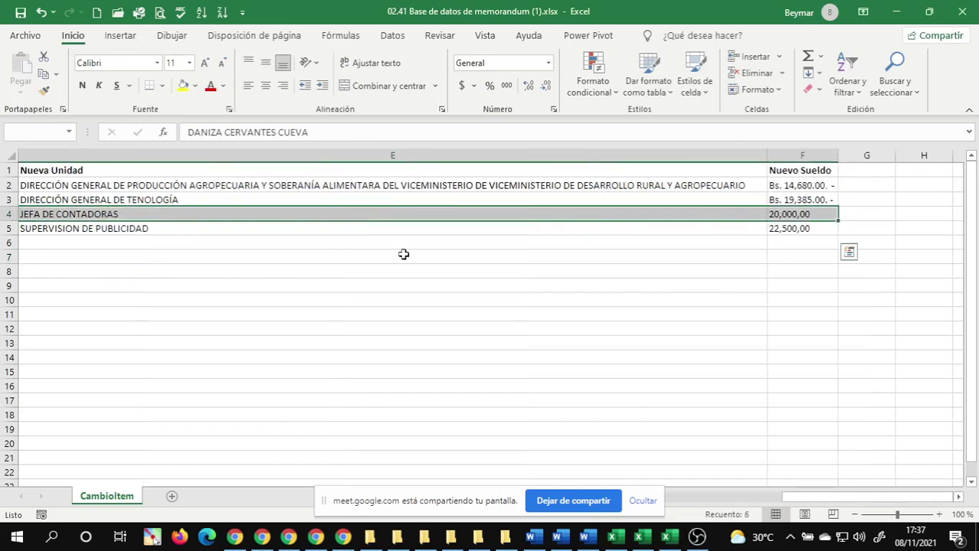
{"action": "key", "text": "shift+Down"}
{"action": "key", "text": "ctrl+c"}
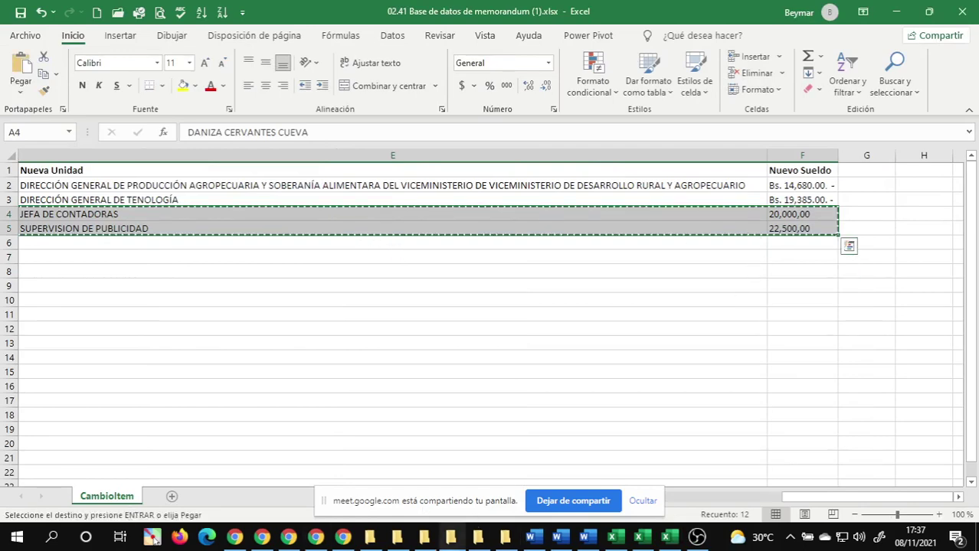
{"action": "mouse_move", "coordinate": [637, 540]}
{"action": "left_click", "coordinate": [642, 479]}
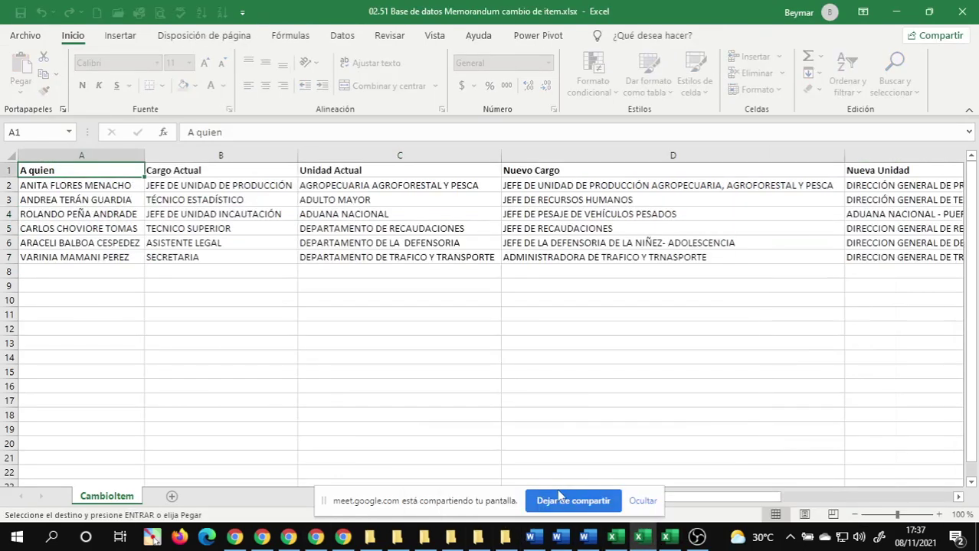
- Paste the two copied records into rows 8–9 starting at cell A8
{"action": "left_click", "coordinate": [80, 268]}
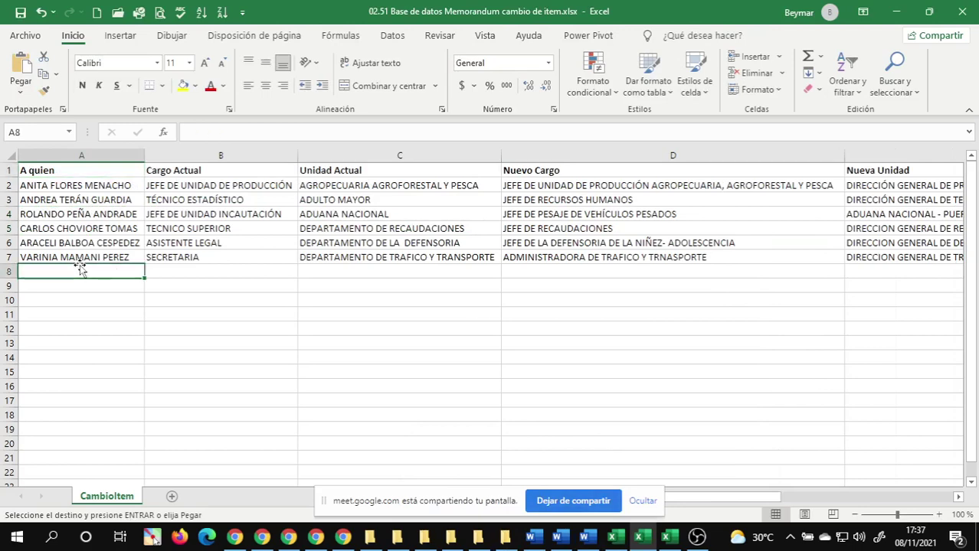
{"action": "right_click", "coordinate": [63, 270]}
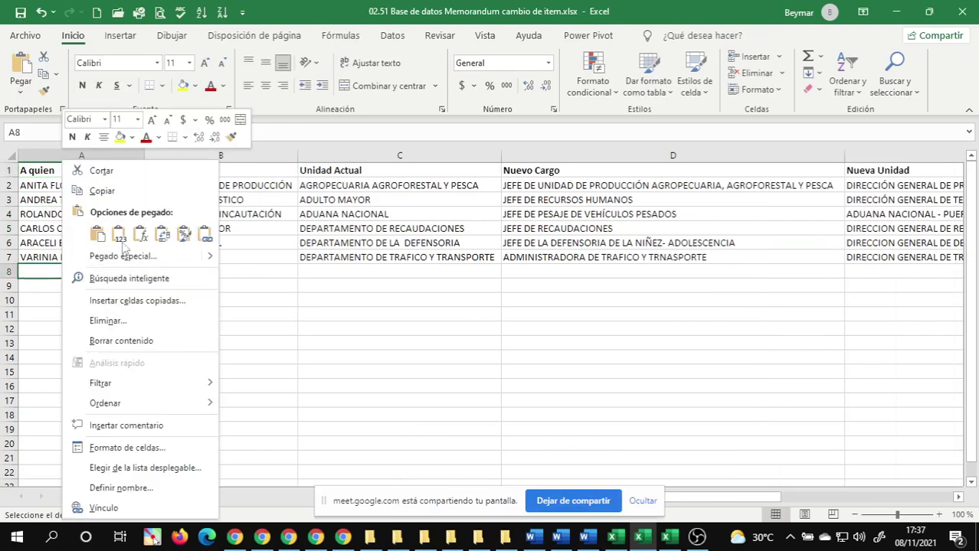
{"action": "left_click", "coordinate": [121, 239]}
{"action": "left_click", "coordinate": [76, 281]}
{"action": "key", "text": "Right"}
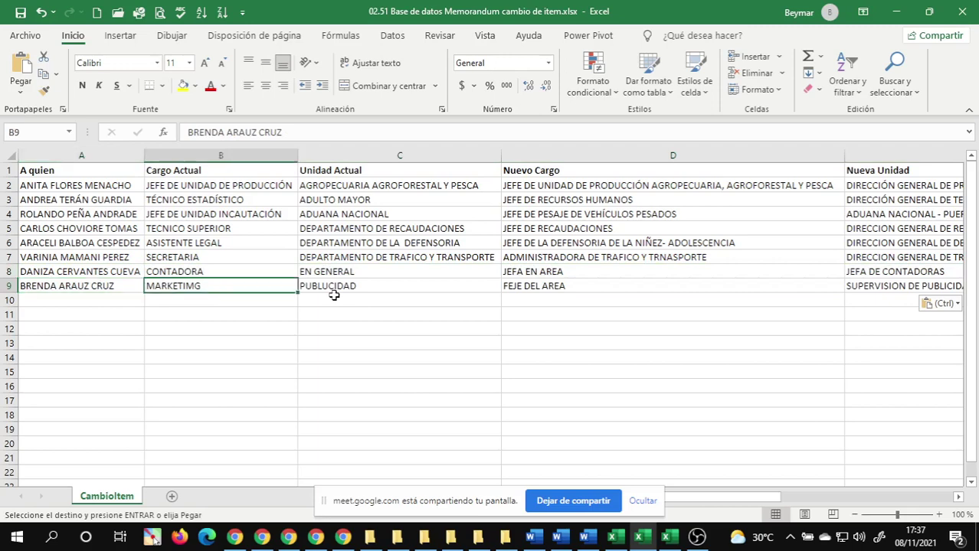
{"action": "key", "text": "Right"}
{"action": "key", "text": "Right"}
{"action": "key", "text": "Right"}
{"action": "key", "text": "Right"}
{"action": "key", "text": "Right"}
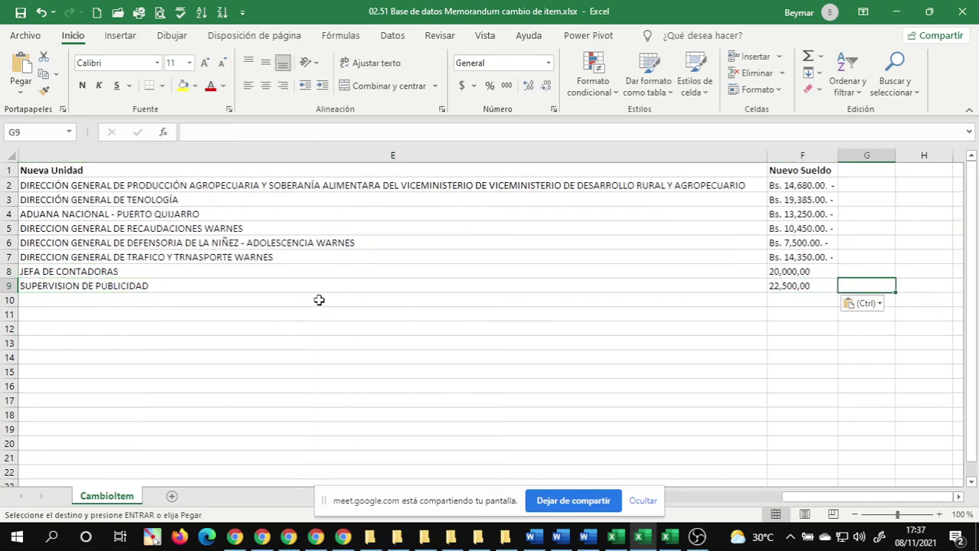
- Restate the F8 and F9 salaries as Bs. 20,000.00 and Bs. 22,500.00
{"action": "double_click", "coordinate": [775, 271]}
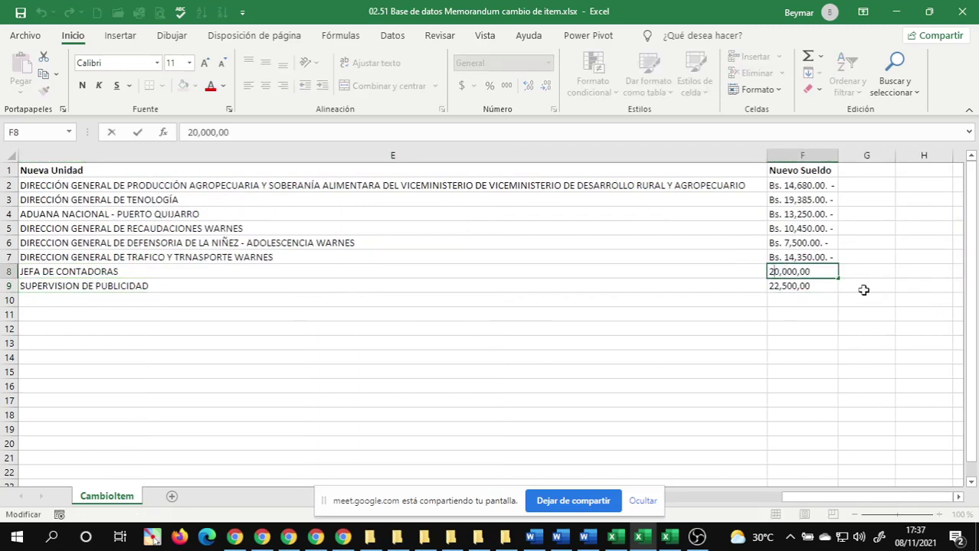
{"action": "type", "text": "Bs."}
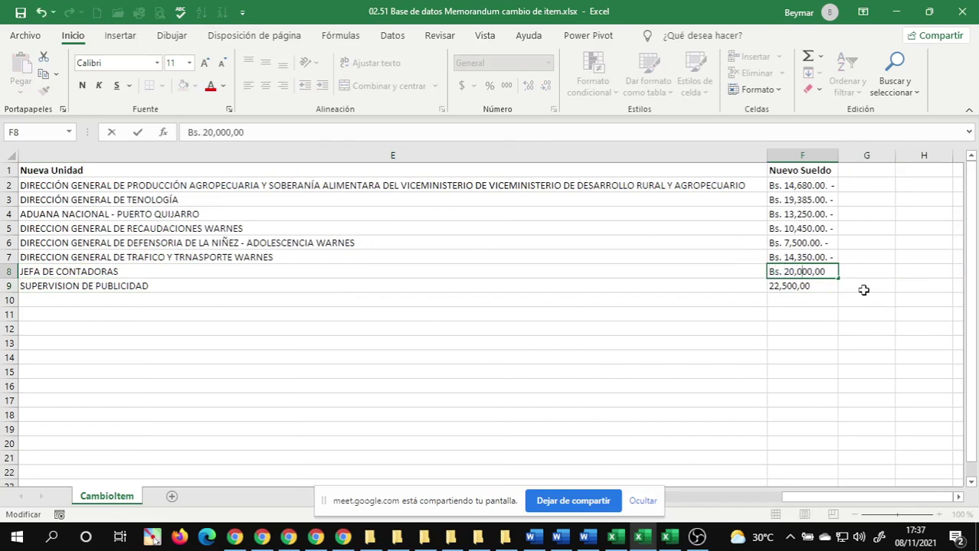
{"action": "key", "text": "BackSpace"}
{"action": "type", "text": ".00. -"}
{"action": "key", "text": "Return"}
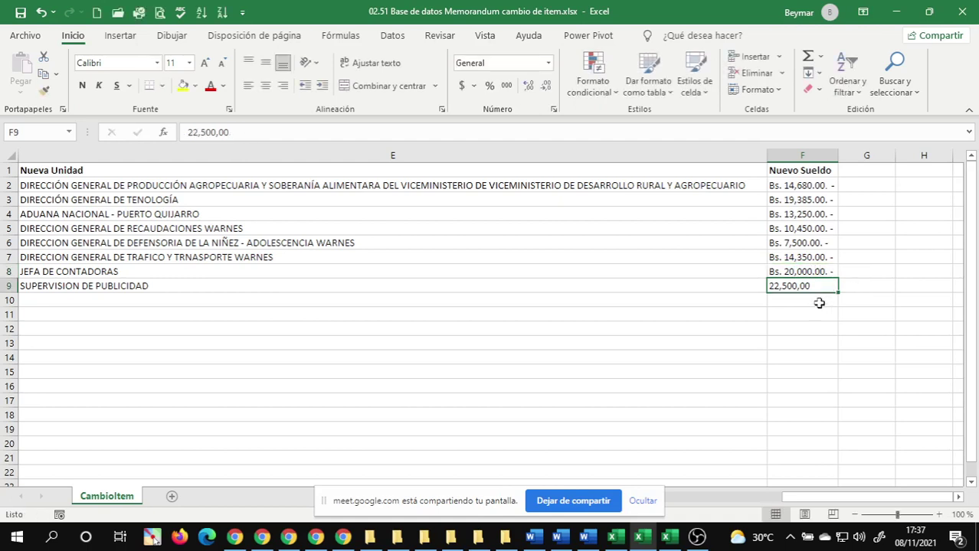
{"action": "double_click", "coordinate": [784, 288]}
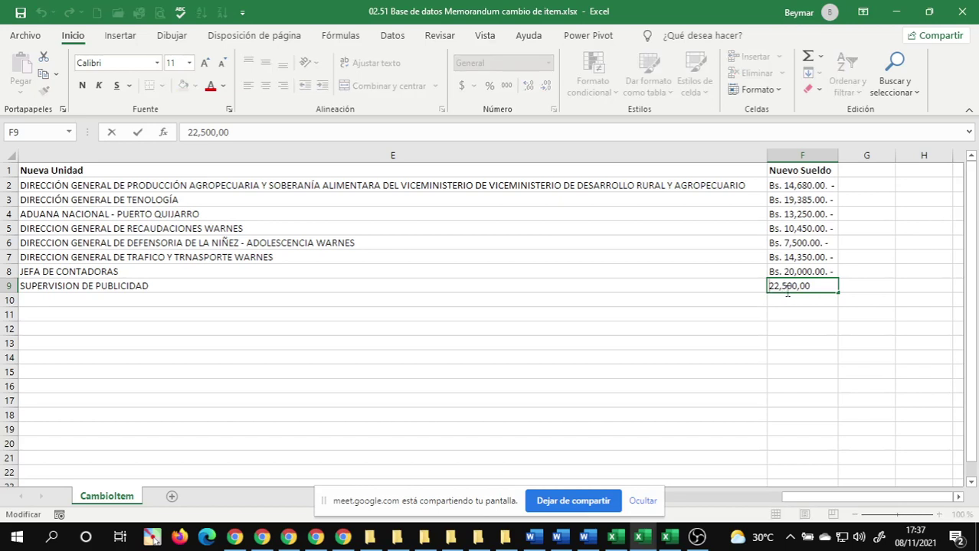
{"action": "type", "text": "Bs."}
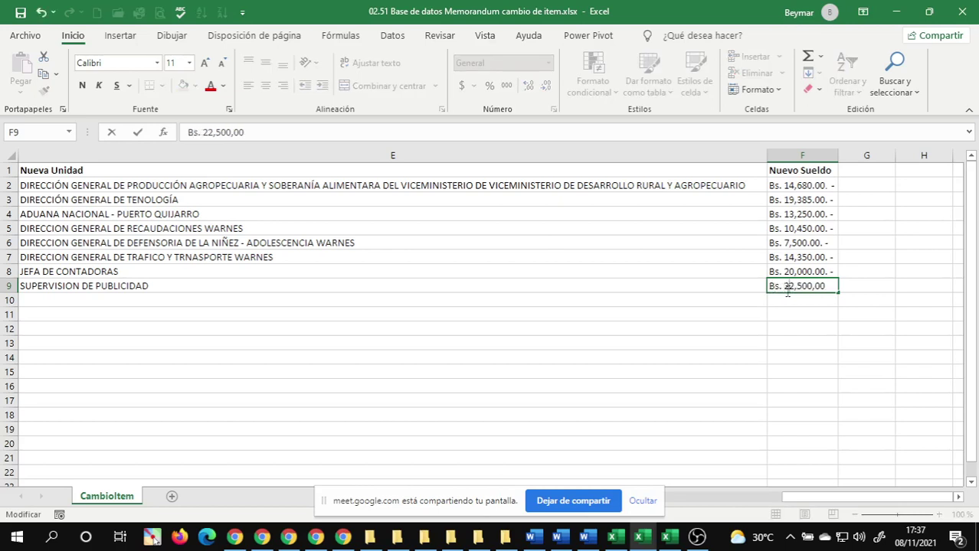
{"action": "key", "text": "BackSpace"}
{"action": "type", "text": ".00. -"}
{"action": "key", "text": "Return"}
- Review the recipient names in A2:A9, then return to the top of the sheet
{"action": "key", "text": "ctrl+Home"}
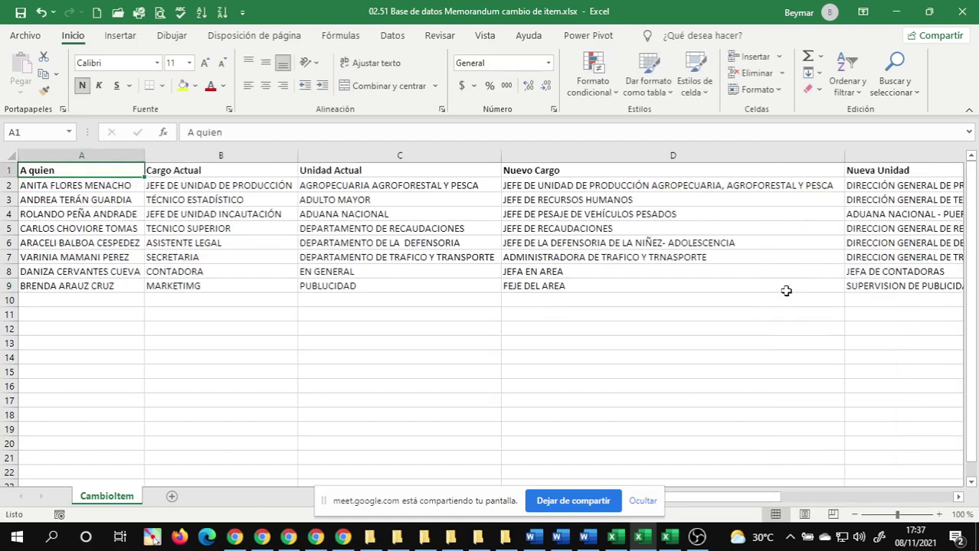
{"action": "left_click_drag", "start_coordinate": [107, 185], "coordinate": [99, 282]}
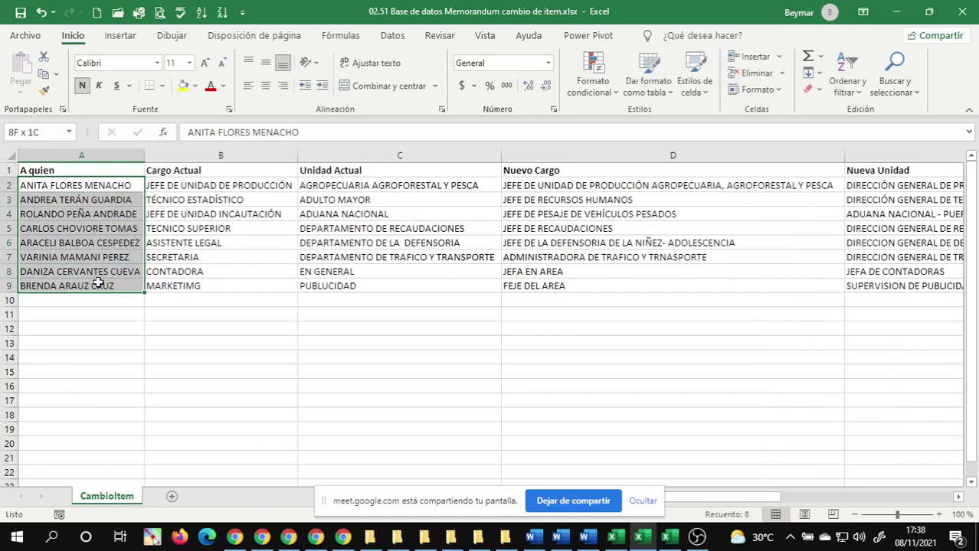
{"action": "left_click_drag", "start_coordinate": [98, 283], "coordinate": [98, 283]}
{"action": "left_click", "coordinate": [272, 228]}
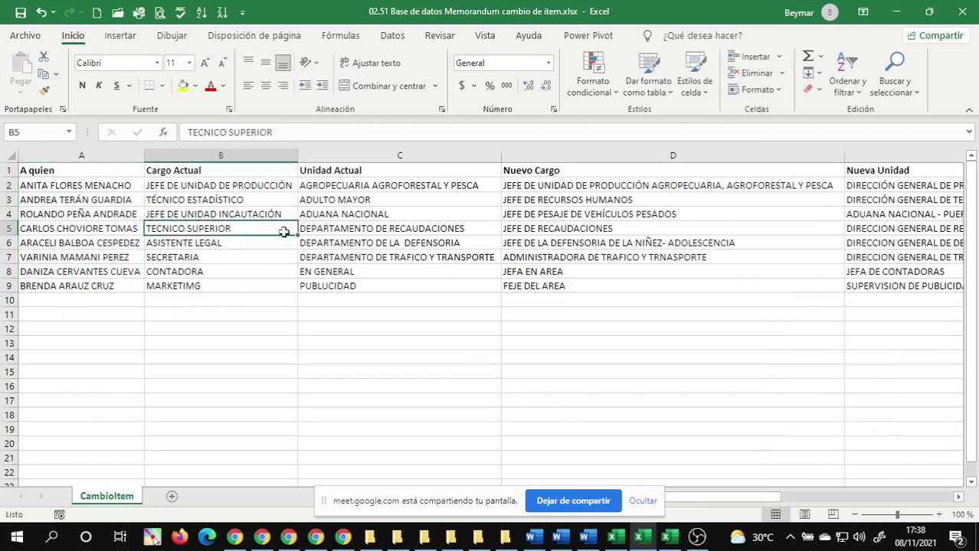
{"action": "left_click", "coordinate": [640, 507]}
{"action": "left_click", "coordinate": [301, 311]}
{"action": "key", "text": "ctrl+Home"}
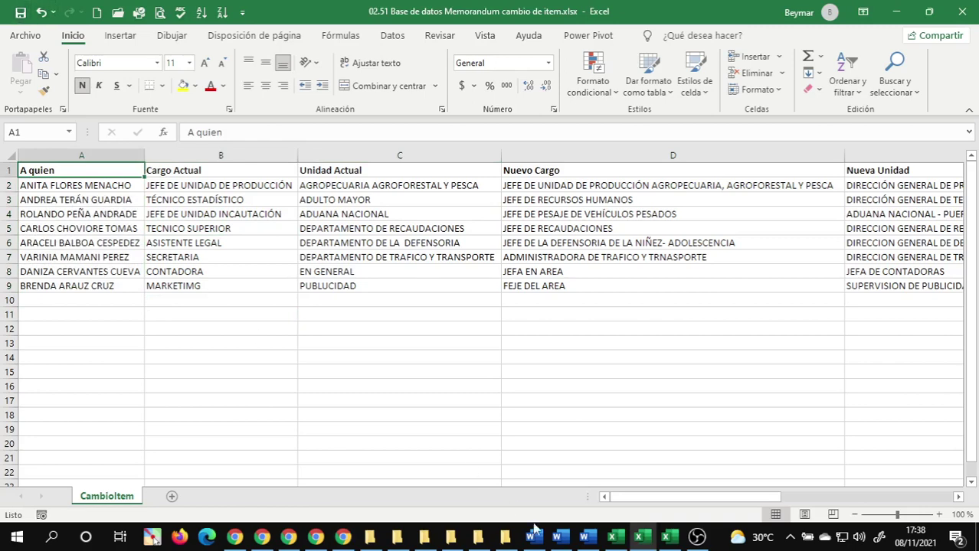
- Scroll through the memorandum template and check the files in 11 Documento Combinado
{"action": "mouse_move", "coordinate": [641, 542]}
{"action": "left_click", "coordinate": [556, 537]}
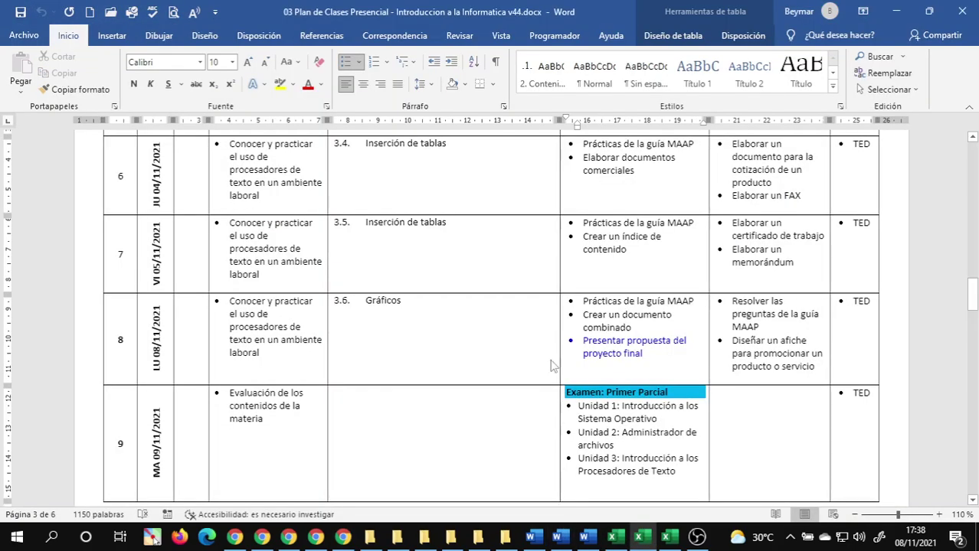
{"action": "key", "text": "alt+Tab"}
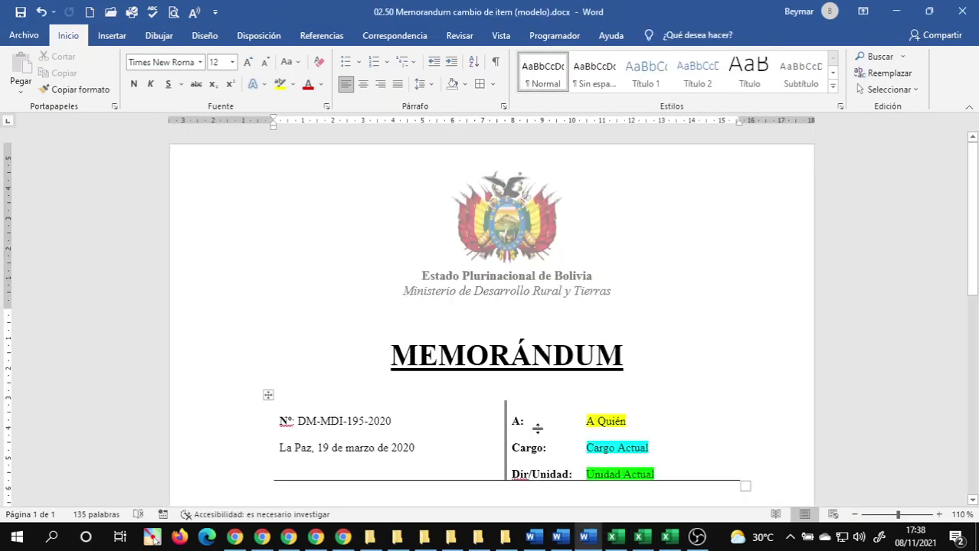
{"action": "scroll", "coordinate": [537, 429], "scroll_direction": "down", "scroll_amount": 10}
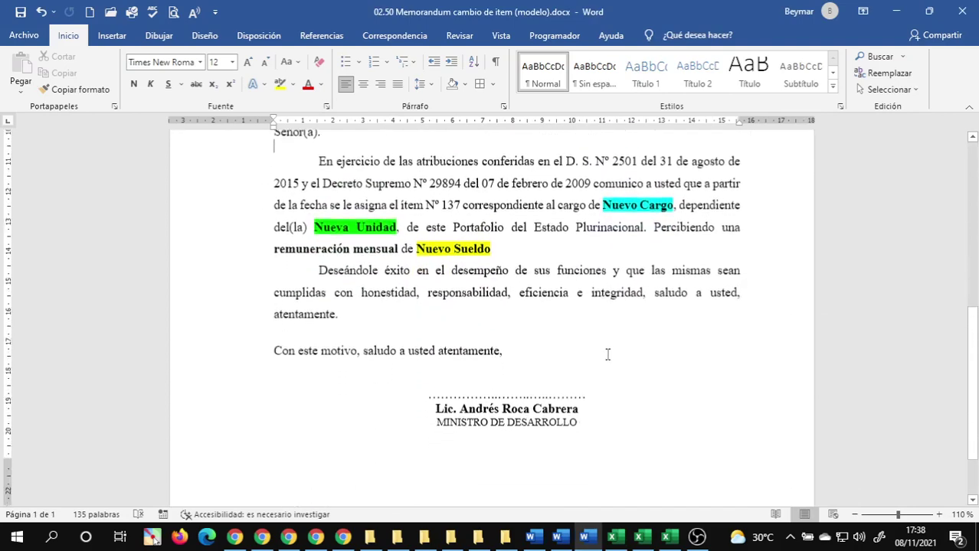
{"action": "scroll", "coordinate": [608, 354], "scroll_direction": "down", "scroll_amount": 3}
{"action": "mouse_move", "coordinate": [396, 537]}
{"action": "left_click", "coordinate": [462, 483]}
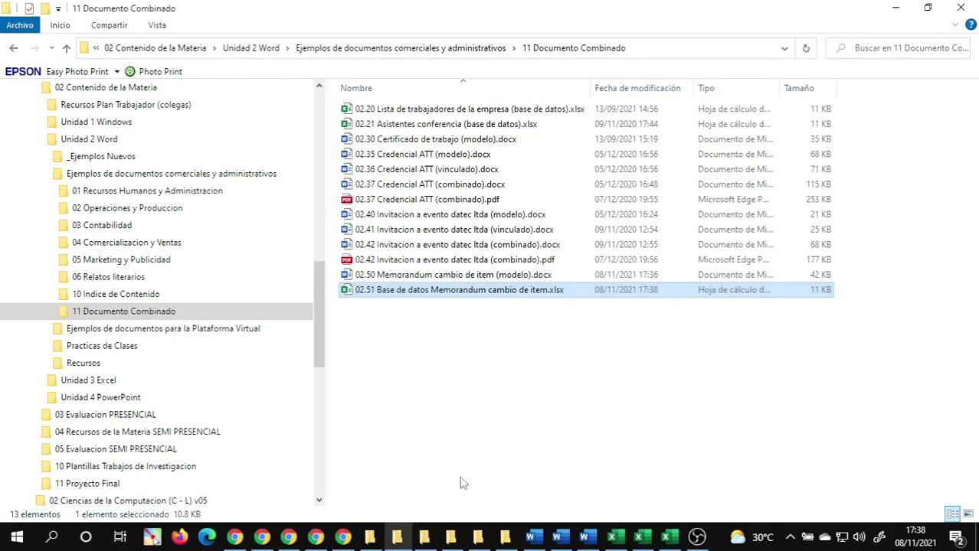
{"action": "left_click", "coordinate": [472, 395]}
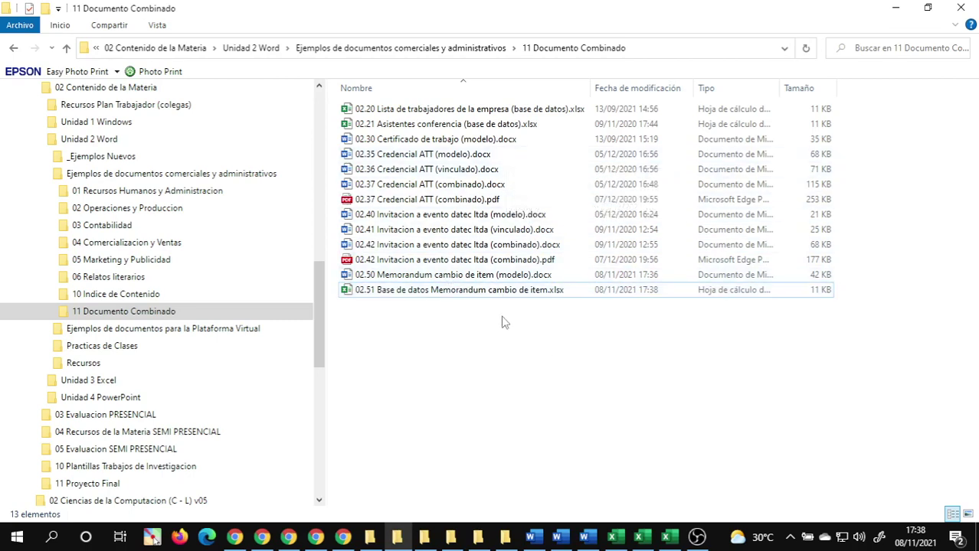
{"action": "left_click", "coordinate": [510, 234]}
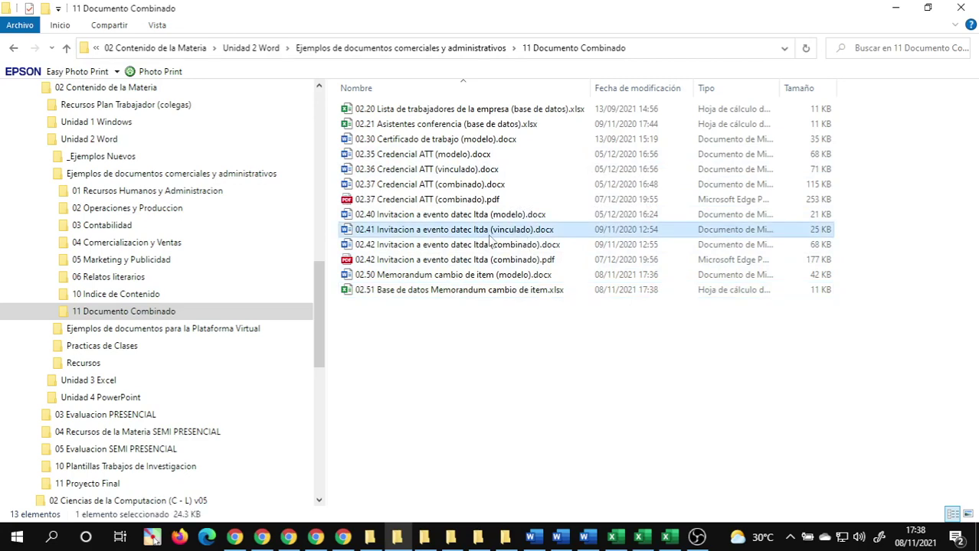
- Close the Memorandum cambio de item (modelo) document and return to 11 Documento Combinado
{"action": "mouse_move", "coordinate": [557, 536]}
{"action": "left_click", "coordinate": [492, 471]}
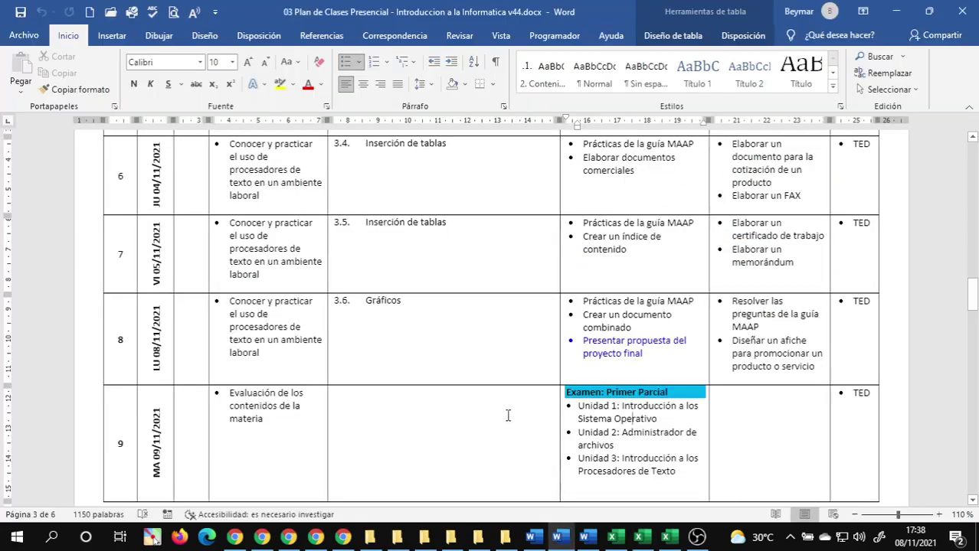
{"action": "left_click", "coordinate": [693, 468]}
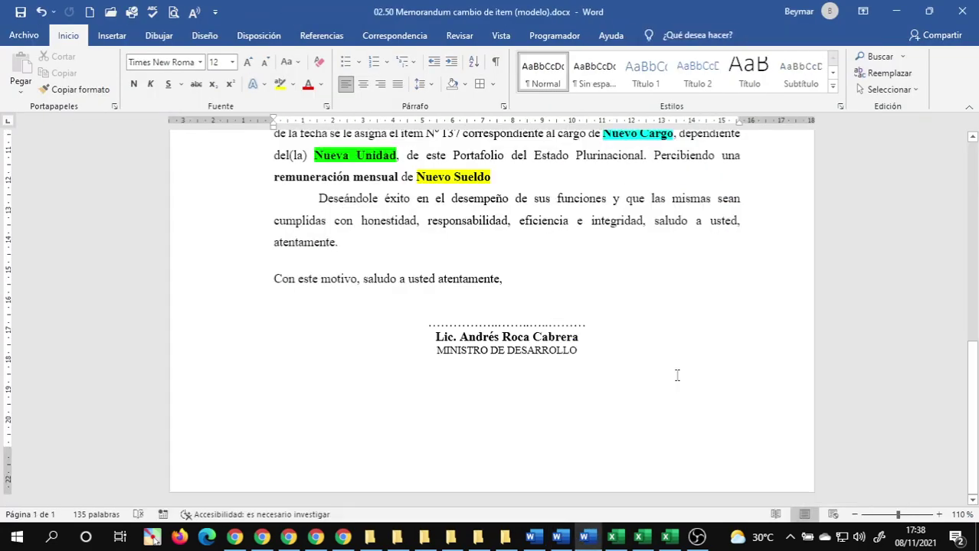
{"action": "left_click", "coordinate": [962, 11]}
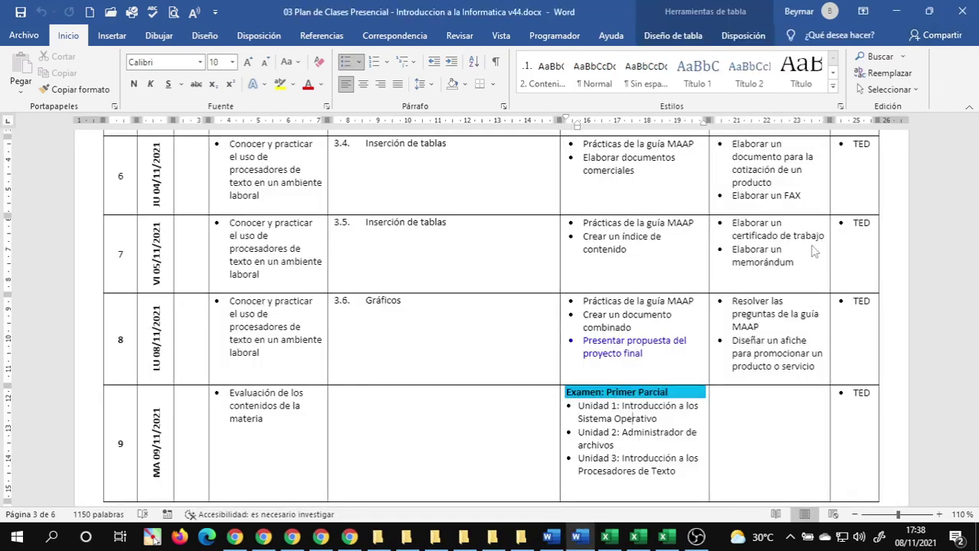
{"action": "mouse_move", "coordinate": [557, 543]}
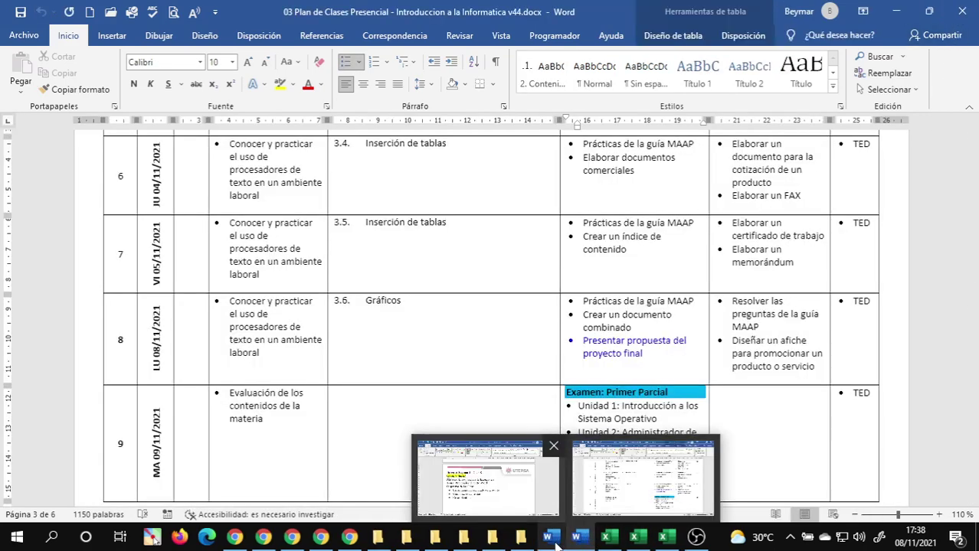
{"action": "left_click", "coordinate": [386, 479]}
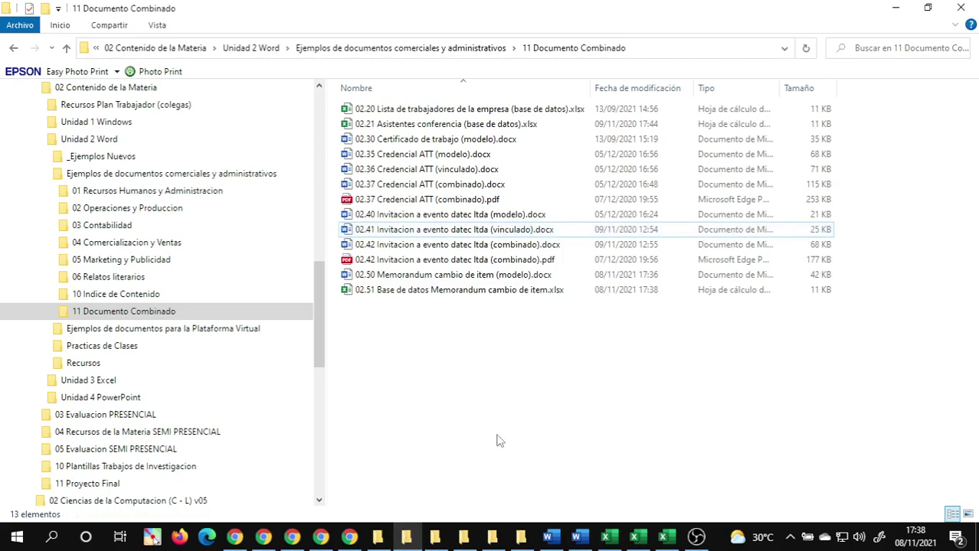
- Duplicate the 02.50 Memorandum (modelo).docx template in the folder
{"action": "right_click", "coordinate": [412, 373]}
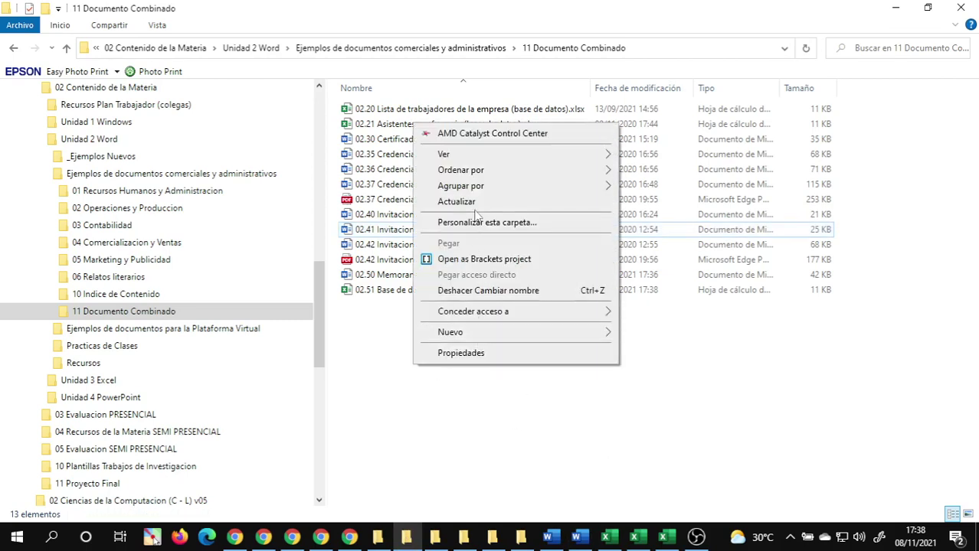
{"action": "key", "text": "Escape"}
{"action": "left_click", "coordinate": [437, 277]}
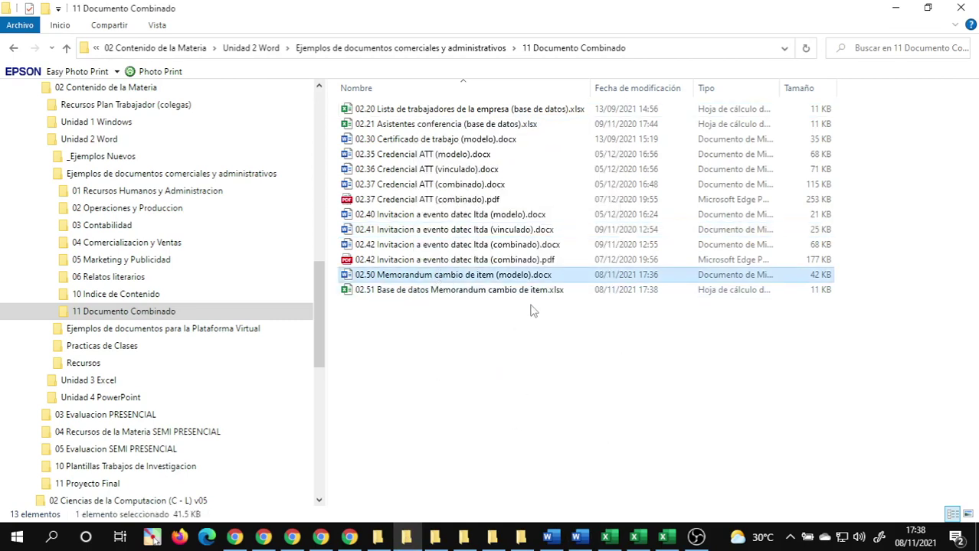
{"action": "key", "text": "ctrl+v"}
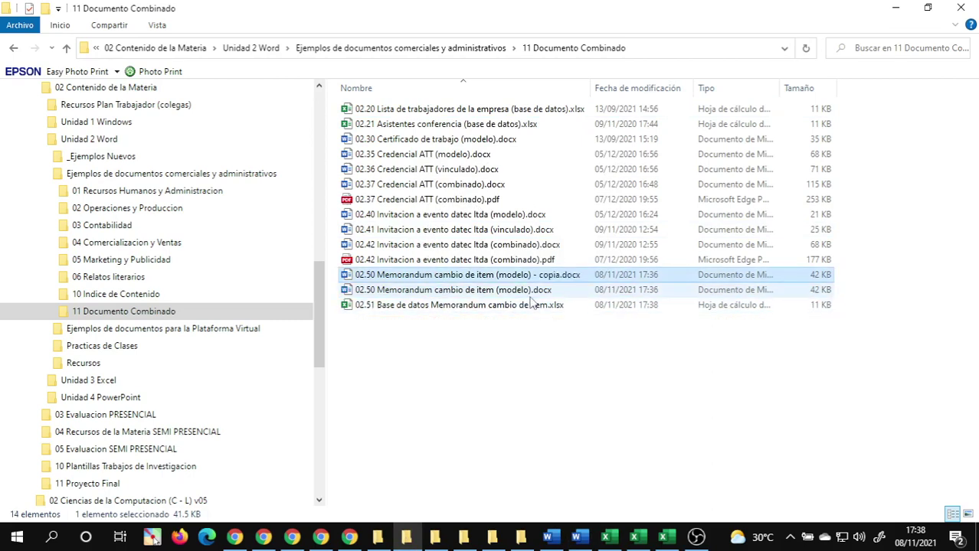
- Rename the copy to 02.52 Memorandum cambio de item (vinculado).docx and open it in Word
{"action": "key", "text": "F2"}
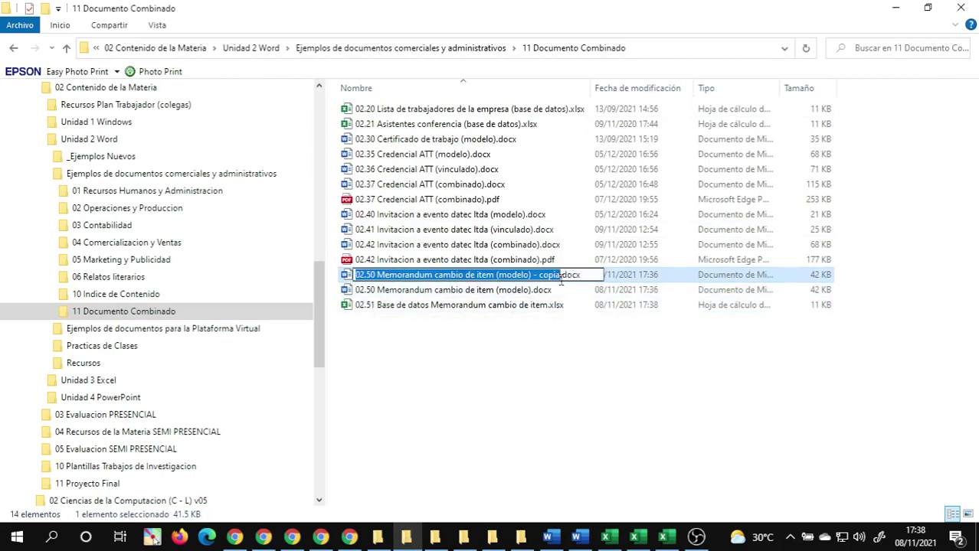
{"action": "left_click", "coordinate": [560, 275]}
{"action": "key", "text": "BackSpace"}
{"action": "key", "text": "BackSpace"}
{"action": "key", "text": "BackSpace"}
{"action": "key", "text": "BackSpace"}
{"action": "key", "text": "BackSpace"}
{"action": "key", "text": "BackSpace"}
{"action": "key", "text": "BackSpace"}
{"action": "key", "text": "BackSpace"}
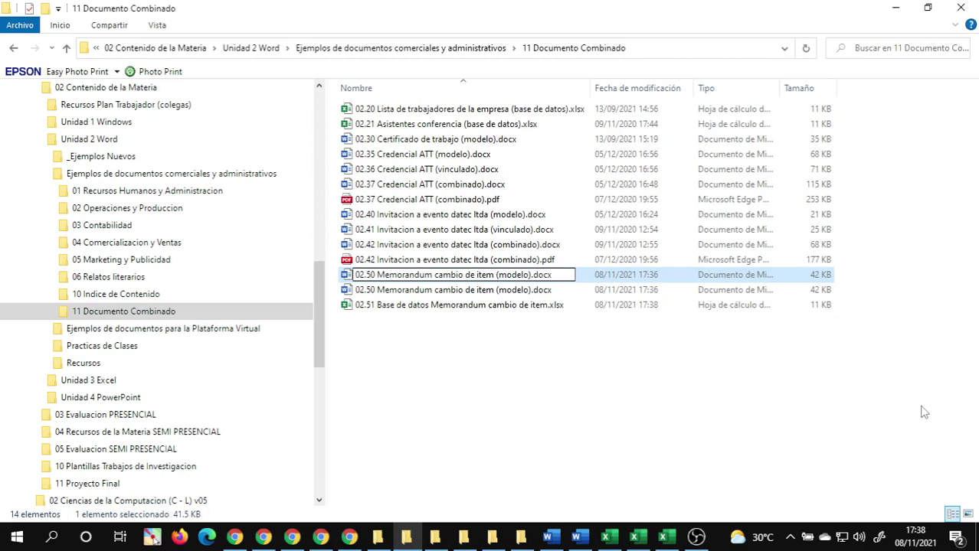
{"action": "key", "text": "BackSpace"}
{"action": "key", "text": "BackSpace"}
{"action": "key", "text": "BackSpace"}
{"action": "key", "text": "BackSpace"}
{"action": "key", "text": "BackSpace"}
{"action": "key", "text": "BackSpace"}
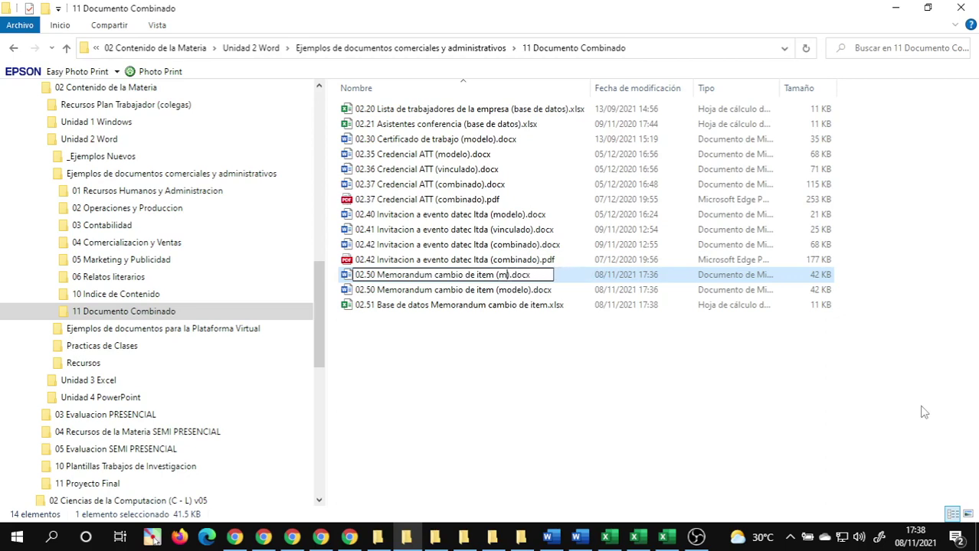
{"action": "type", "text": "vinculado"}
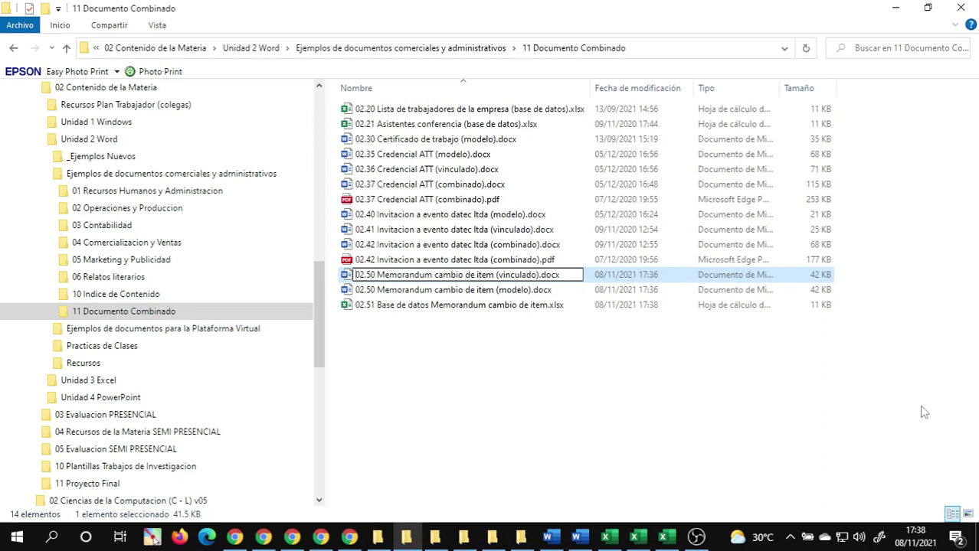
{"action": "key", "text": "BackSpace"}
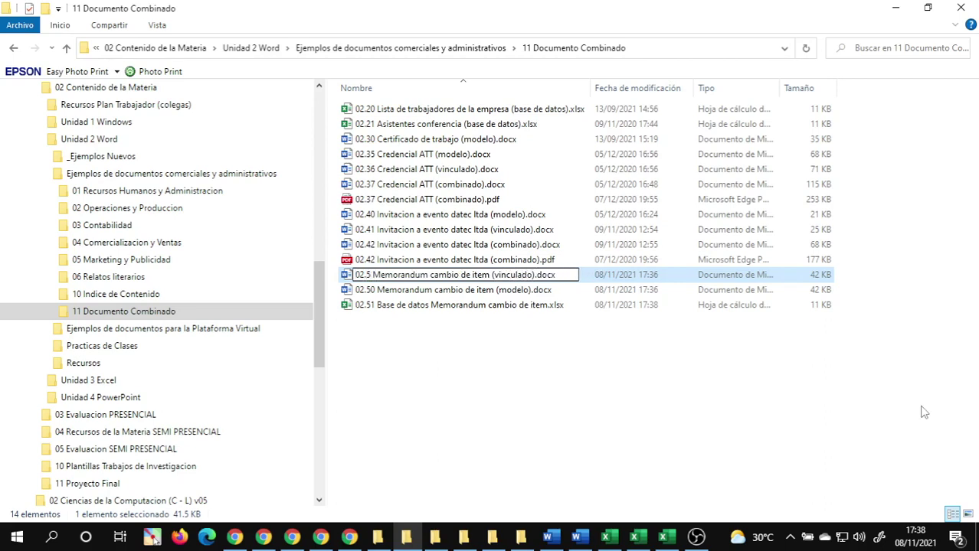
{"action": "type", "text": "2"}
{"action": "key", "text": "Return"}
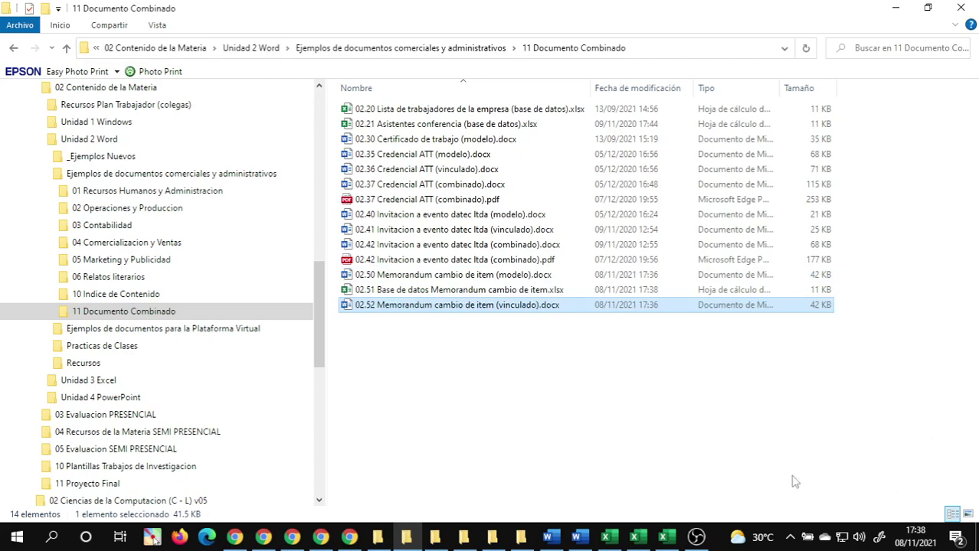
{"action": "left_click", "coordinate": [591, 433]}
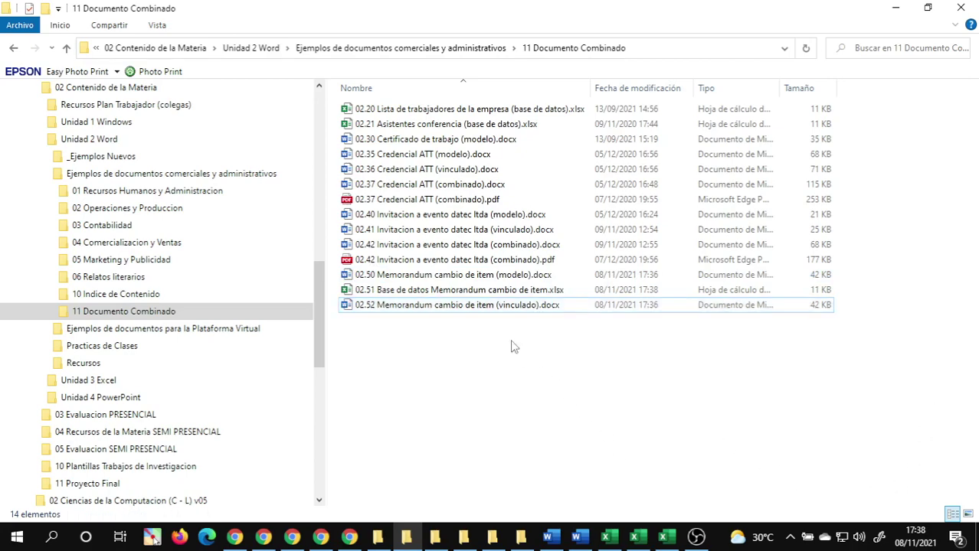
{"action": "double_click", "coordinate": [479, 306]}
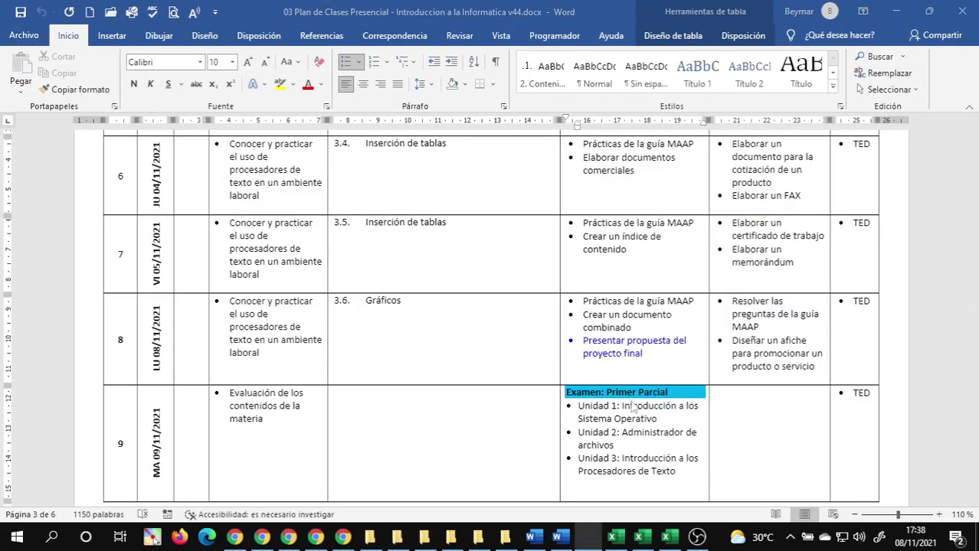
- Choose Usar una lista existente under Seleccionar destinatarios on the Correspondencia tab
{"action": "scroll", "coordinate": [566, 394], "scroll_direction": "down", "scroll_amount": 3}
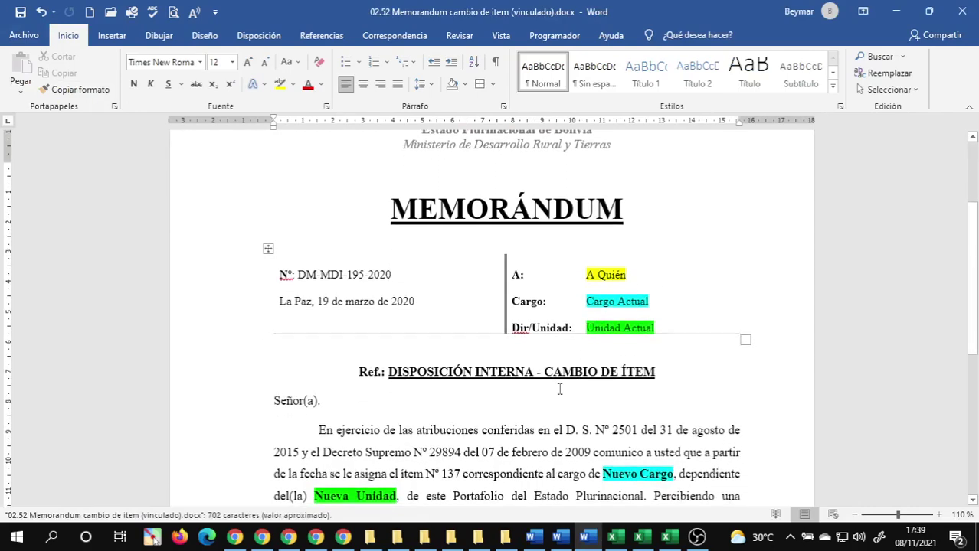
{"action": "scroll", "coordinate": [559, 389], "scroll_direction": "down", "scroll_amount": 1}
{"action": "scroll", "coordinate": [555, 385], "scroll_direction": "up", "scroll_amount": 4}
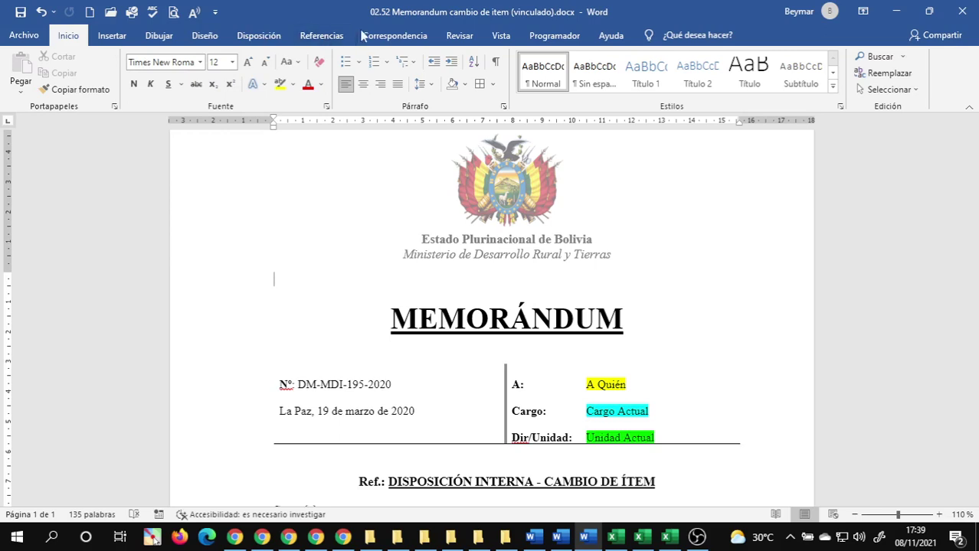
{"action": "left_click", "coordinate": [394, 36]}
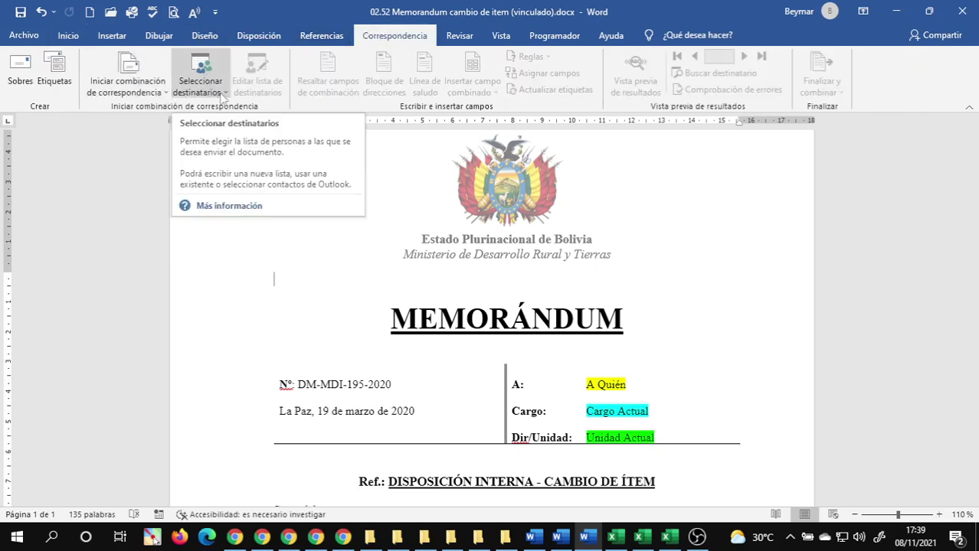
{"action": "left_click", "coordinate": [221, 93]}
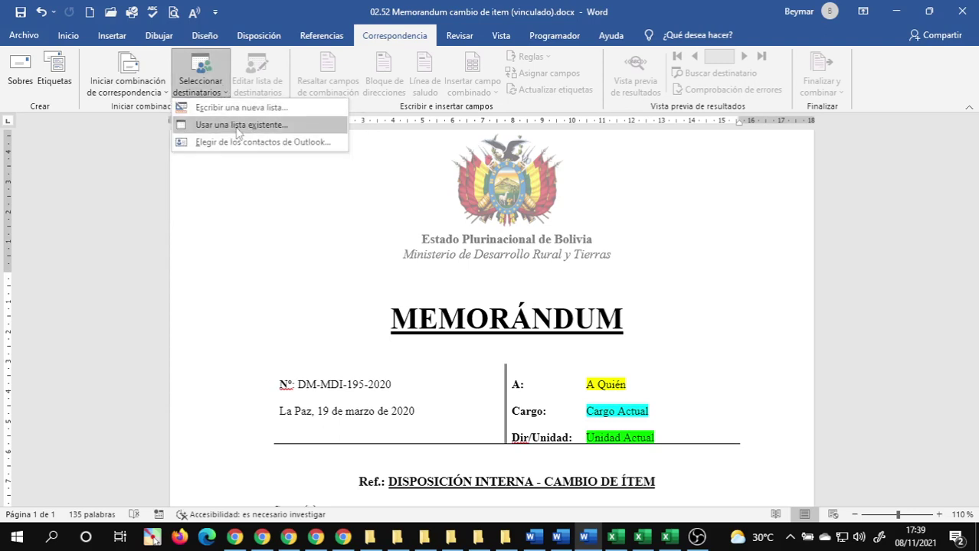
{"action": "left_click", "coordinate": [237, 125]}
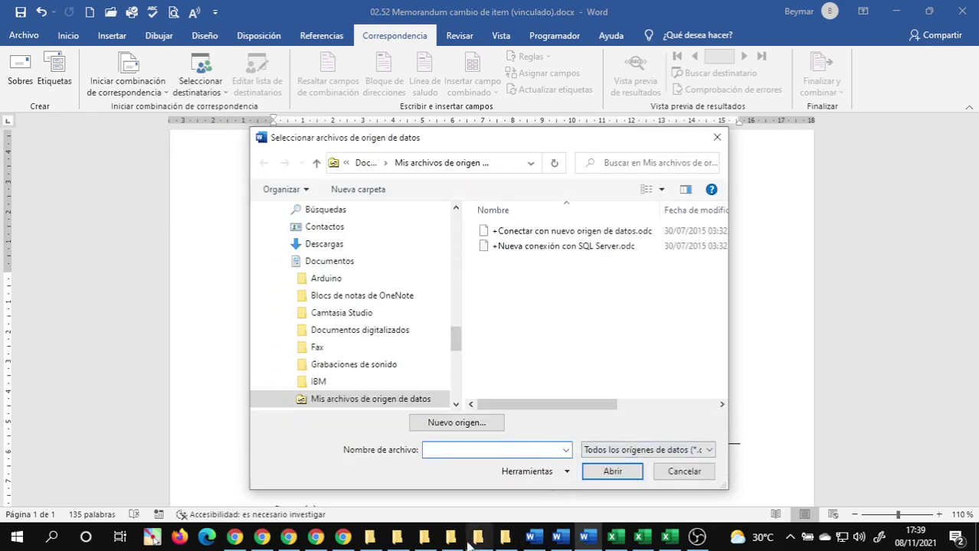
- Copy the 11 Documento Combinado folder path from File Explorer
{"action": "left_click", "coordinate": [431, 544]}
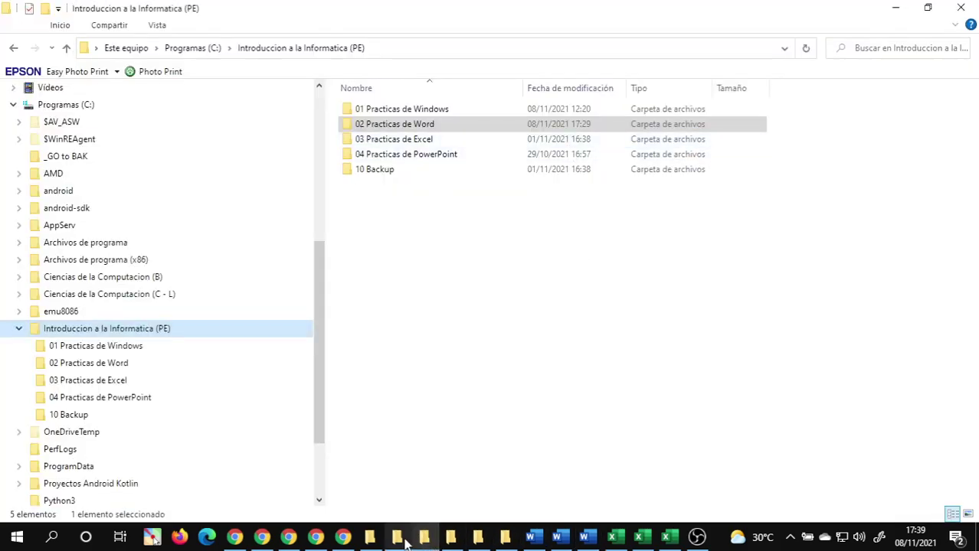
{"action": "left_click", "coordinate": [397, 538]}
{"action": "left_click", "coordinate": [656, 51]}
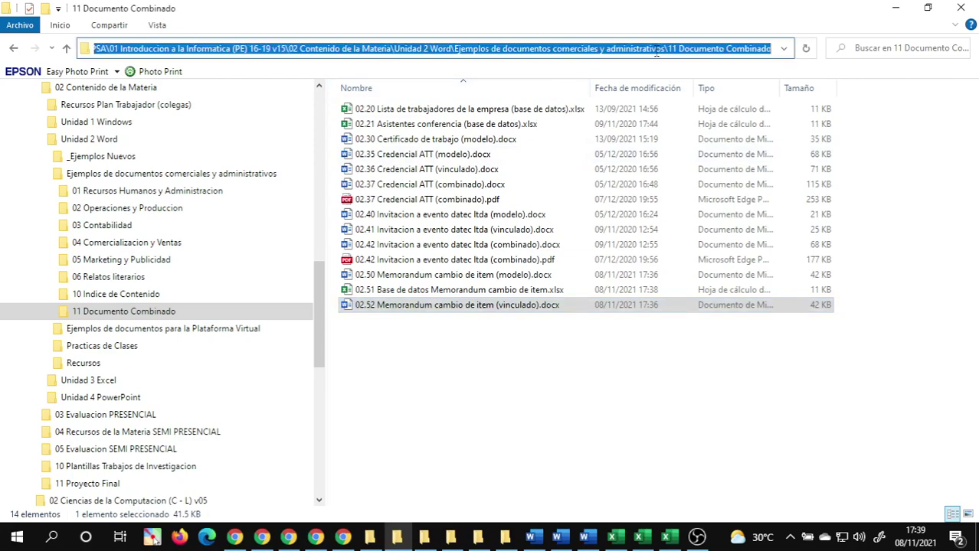
{"action": "mouse_move", "coordinate": [587, 538]}
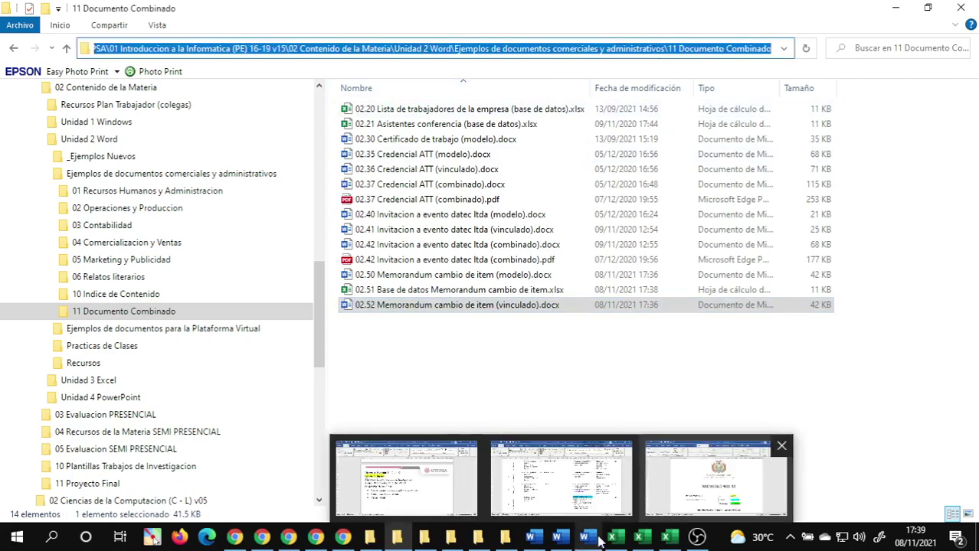
{"action": "left_click", "coordinate": [455, 453]}
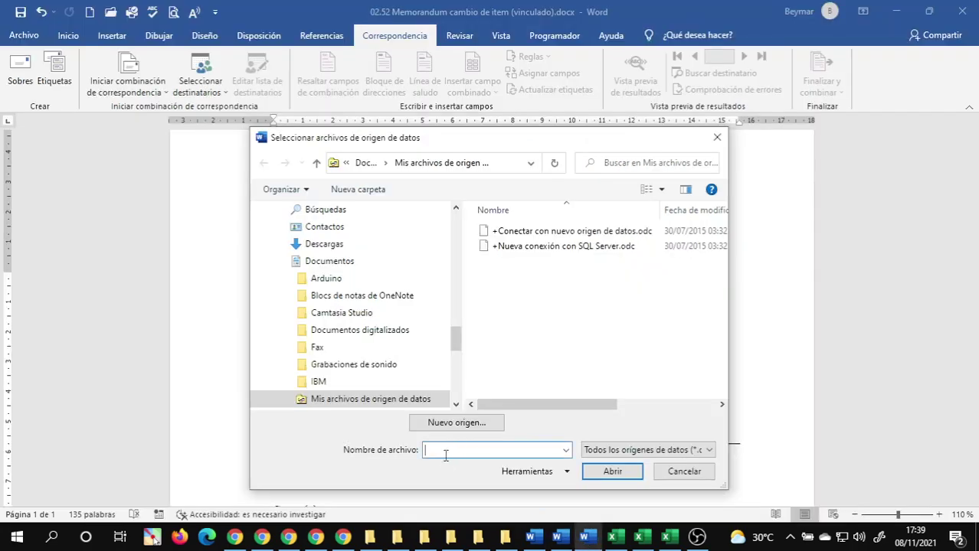
- Open 02.51 Base de datos Memorandum cambio de item.xlsx as data source and confirm the CambioItem$ table
{"action": "key", "text": "ctrl+v"}
{"action": "key", "text": "Return"}
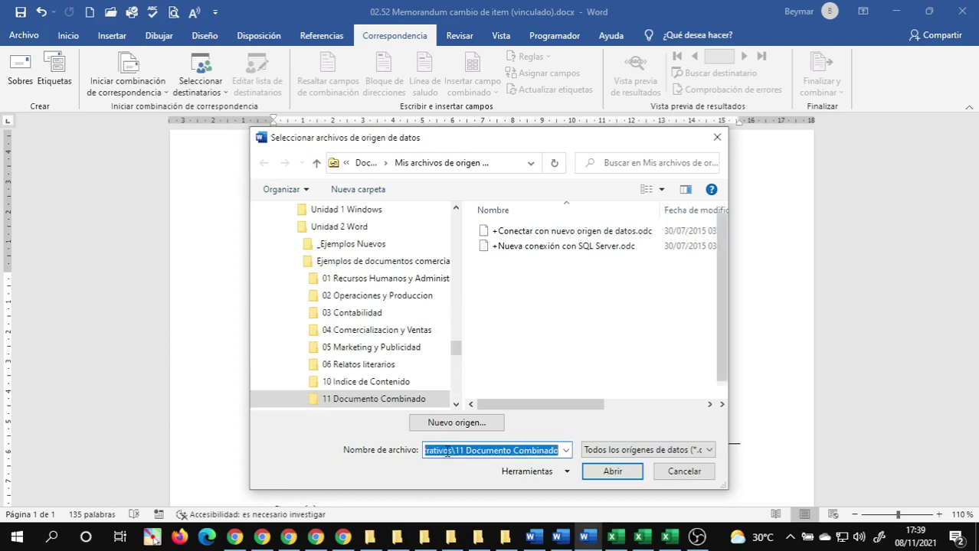
{"action": "scroll", "coordinate": [586, 345], "scroll_direction": "down", "scroll_amount": 1}
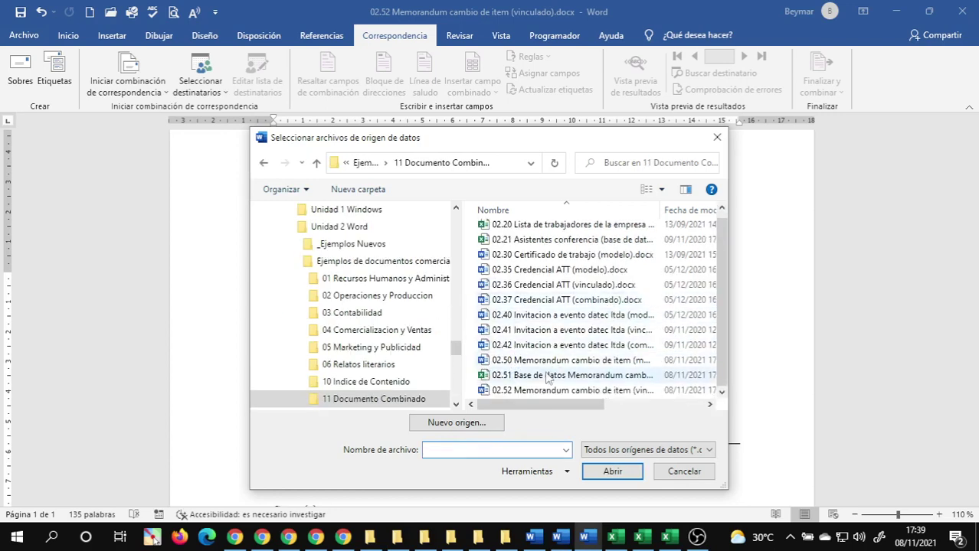
{"action": "left_click", "coordinate": [538, 380]}
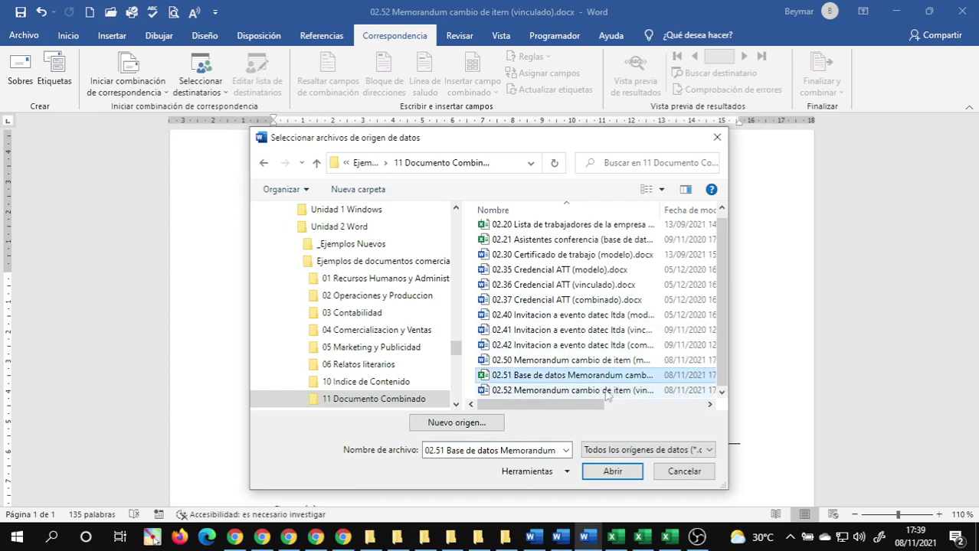
{"action": "left_click", "coordinate": [612, 472]}
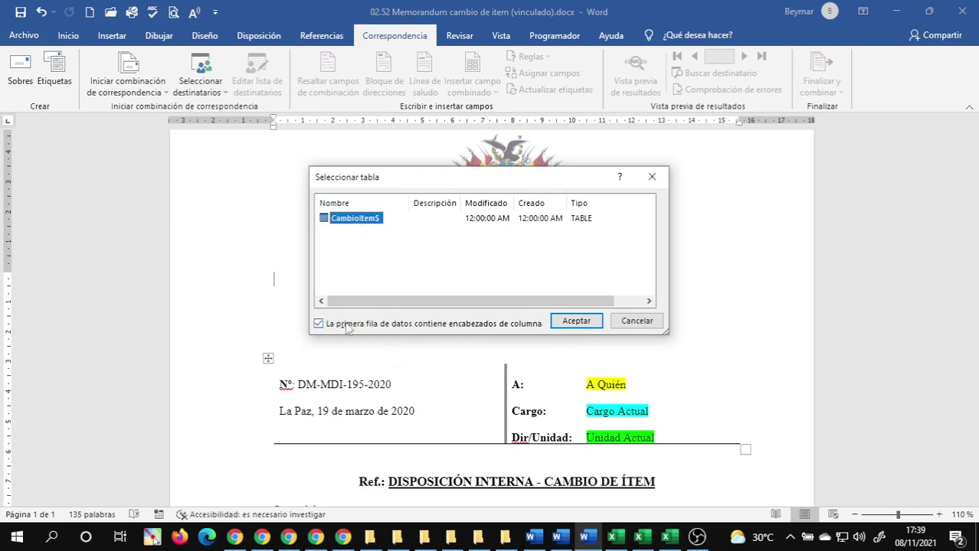
{"action": "left_click", "coordinate": [575, 322]}
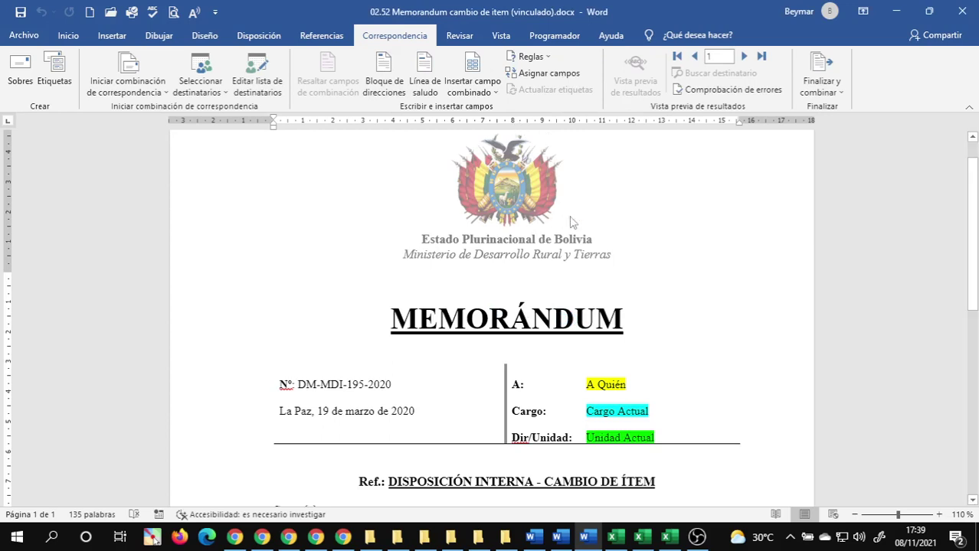
- Replace the A Quién placeholder with the «A_quien» merge field
{"action": "scroll", "coordinate": [544, 180], "scroll_direction": "down", "scroll_amount": 1}
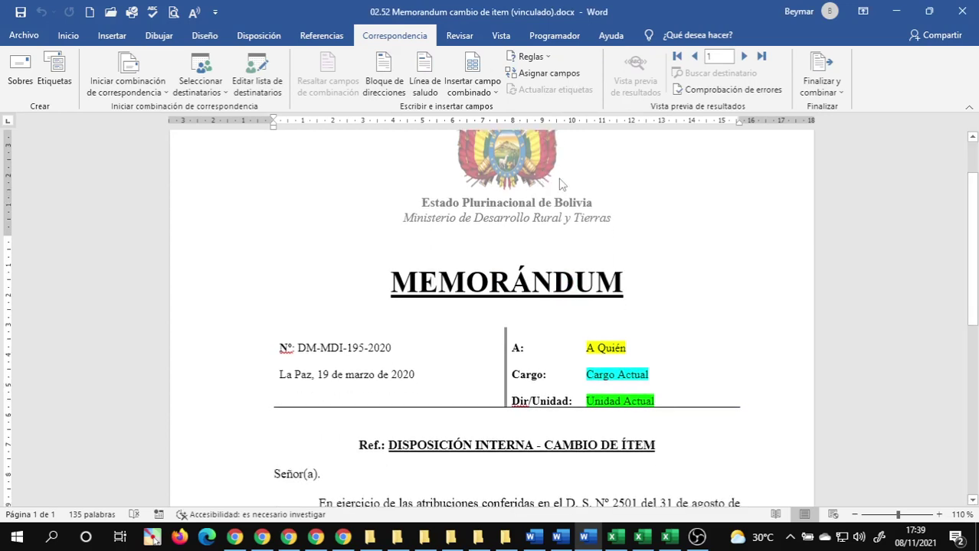
{"action": "left_click", "coordinate": [494, 93]}
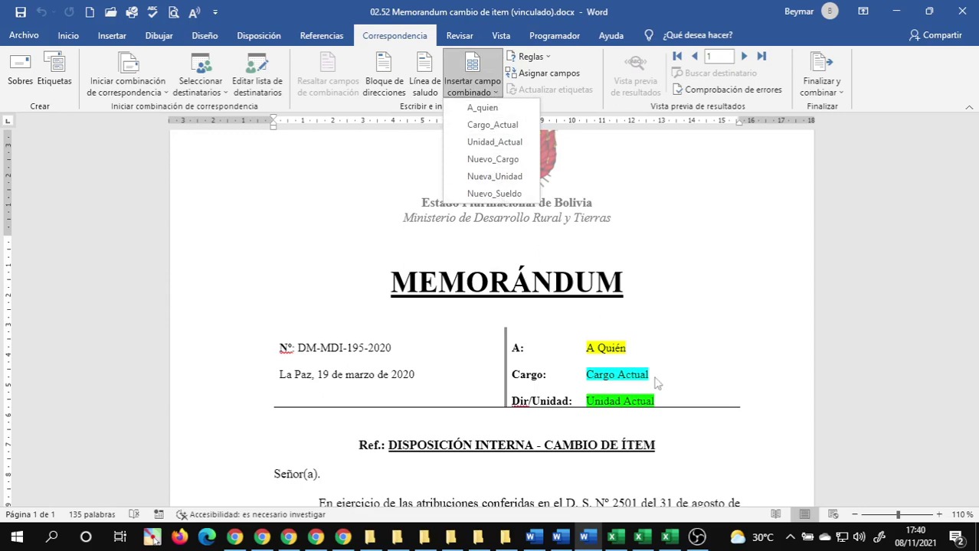
{"action": "left_click", "coordinate": [628, 350]}
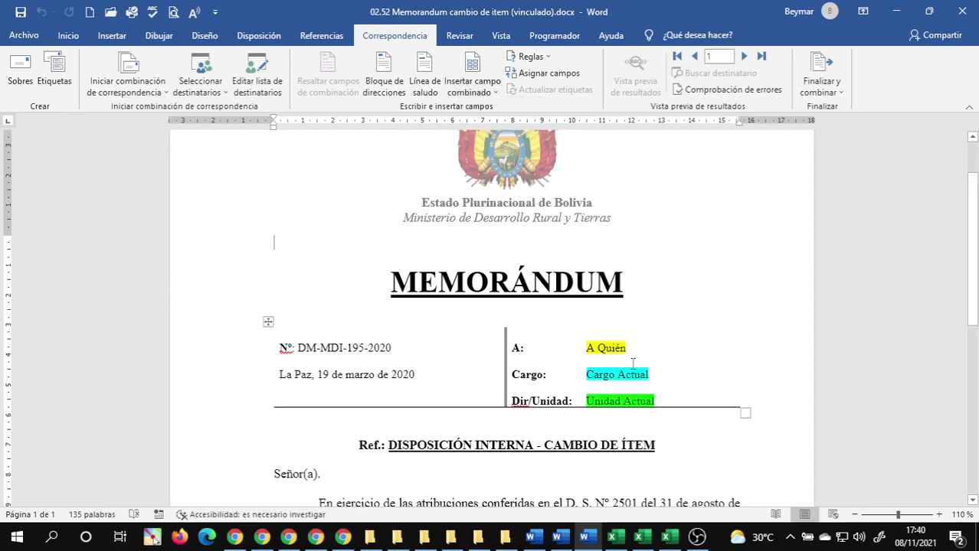
{"action": "left_click", "coordinate": [626, 348]}
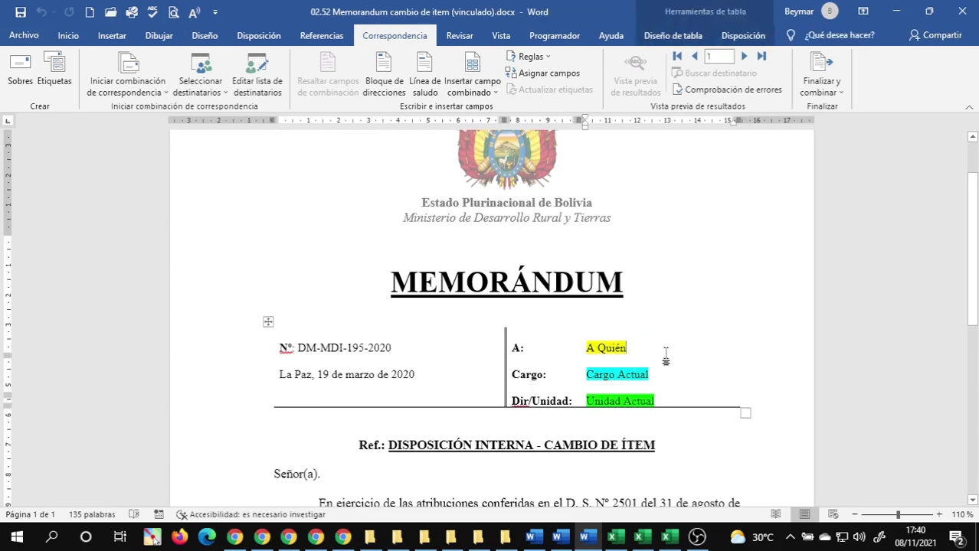
{"action": "key", "text": "BackSpace"}
{"action": "key", "text": "BackSpace"}
{"action": "key", "text": "BackSpace"}
{"action": "key", "text": "BackSpace"}
{"action": "key", "text": "BackSpace"}
{"action": "key", "text": "BackSpace"}
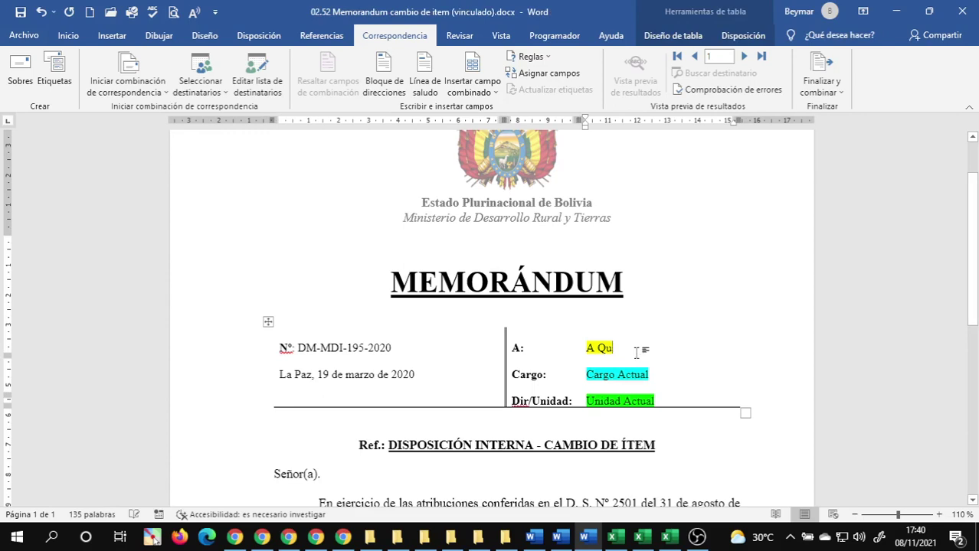
{"action": "key", "text": "BackSpace"}
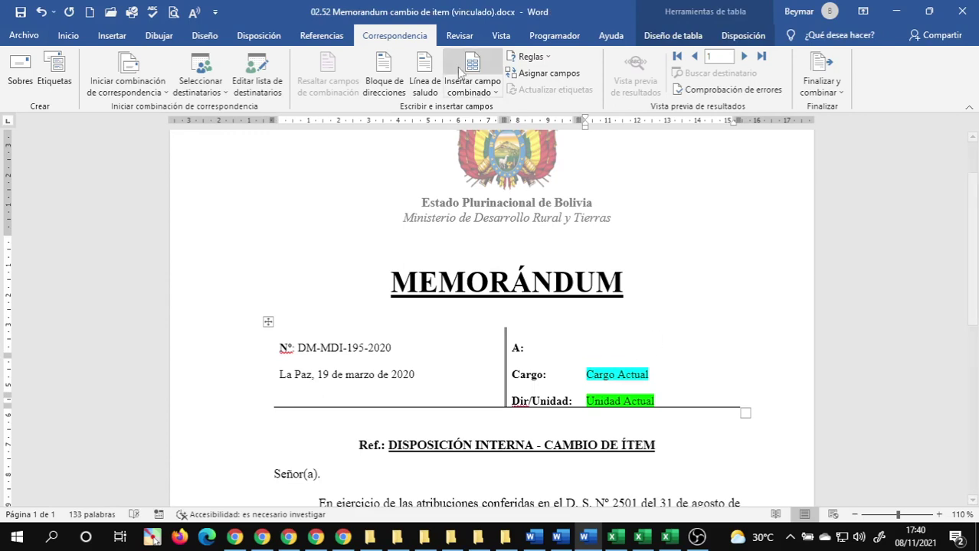
{"action": "left_click", "coordinate": [489, 92]}
{"action": "left_click", "coordinate": [486, 108]}
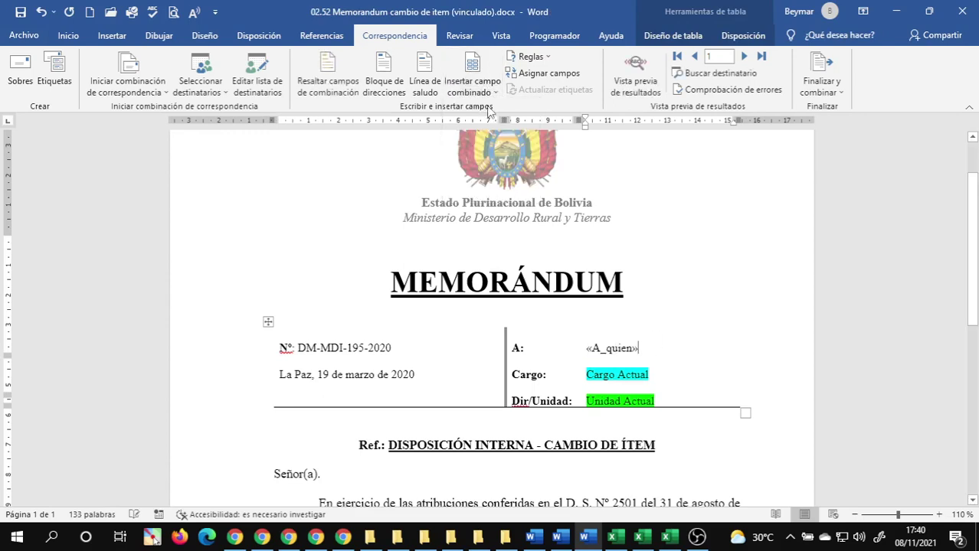
- Replace Cargo Actual and Unidad Actual with the «Cargo_Actual» and «Unidad_Actual» merge fields
{"action": "left_click", "coordinate": [654, 374]}
{"action": "key", "text": "BackSpace"}
{"action": "key", "text": "BackSpace"}
{"action": "key", "text": "BackSpace"}
{"action": "key", "text": "BackSpace"}
{"action": "key", "text": "BackSpace"}
{"action": "key", "text": "BackSpace"}
{"action": "key", "text": "BackSpace"}
{"action": "key", "text": "BackSpace"}
{"action": "key", "text": "BackSpace"}
{"action": "key", "text": "BackSpace"}
{"action": "key", "text": "BackSpace"}
{"action": "key", "text": "BackSpace"}
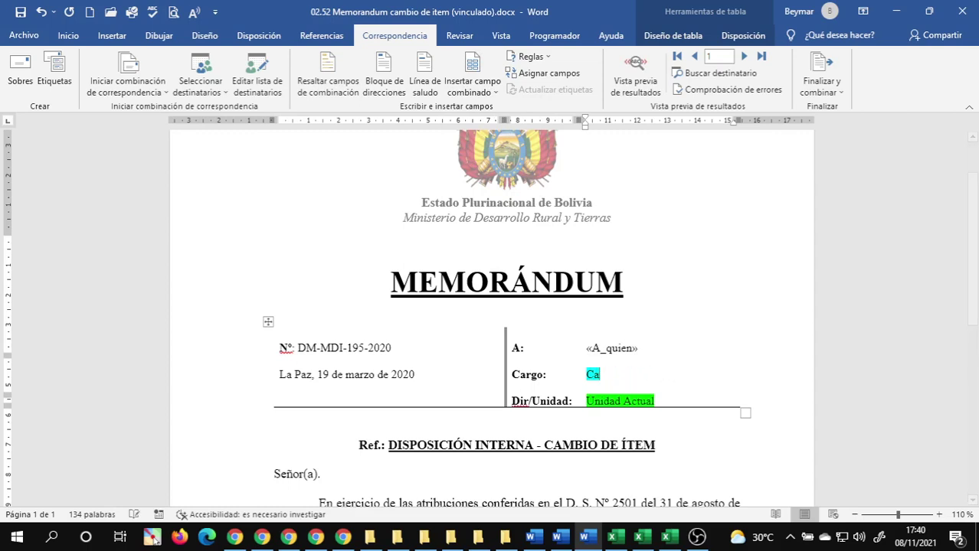
{"action": "left_click", "coordinate": [492, 94]}
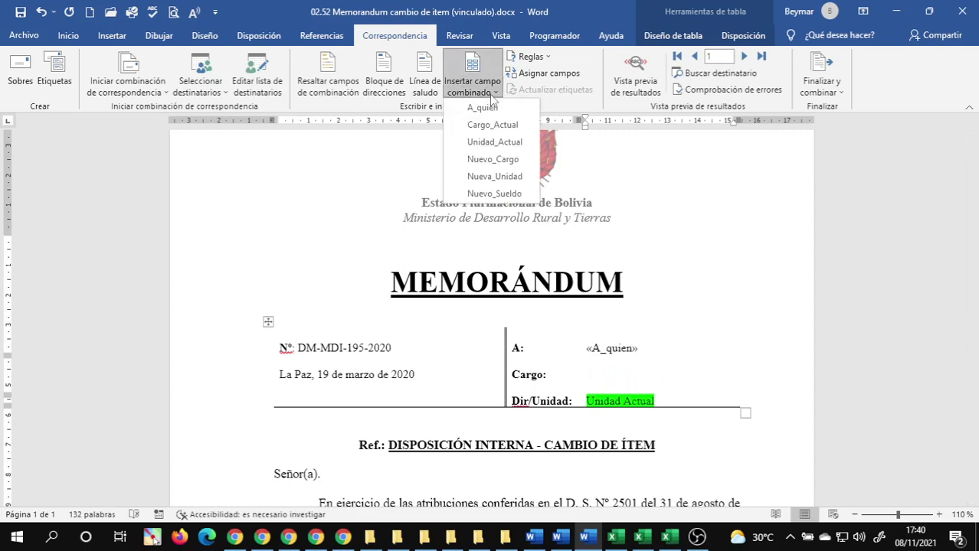
{"action": "left_click", "coordinate": [490, 122]}
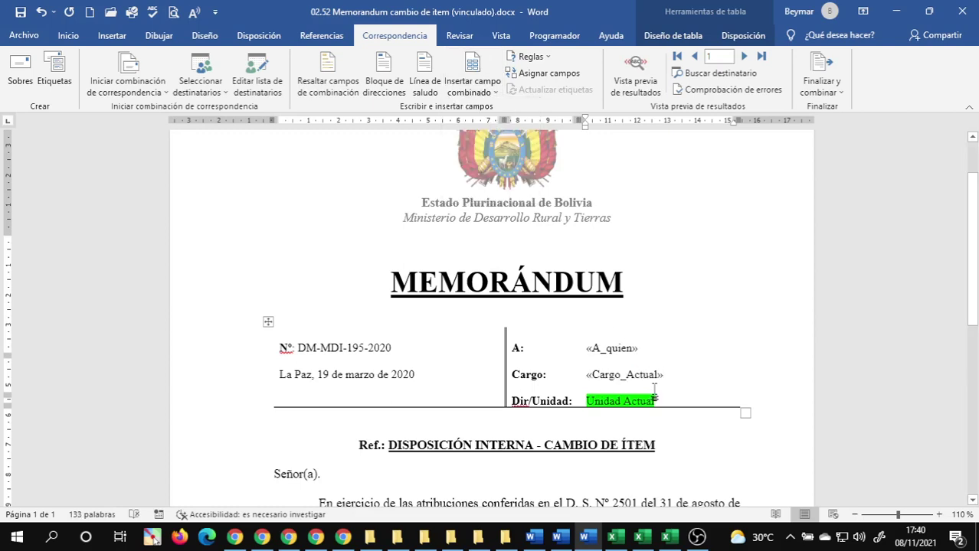
{"action": "left_click", "coordinate": [671, 401]}
{"action": "key", "text": "BackSpace"}
{"action": "key", "text": "BackSpace"}
{"action": "key", "text": "BackSpace"}
{"action": "key", "text": "BackSpace"}
{"action": "key", "text": "BackSpace"}
{"action": "key", "text": "BackSpace"}
{"action": "key", "text": "BackSpace"}
{"action": "key", "text": "BackSpace"}
{"action": "key", "text": "BackSpace"}
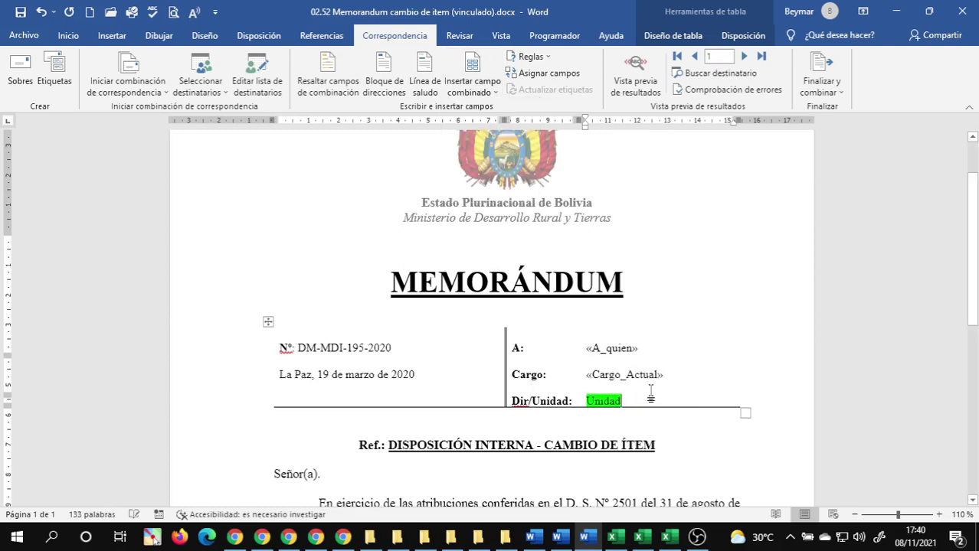
{"action": "key", "text": "BackSpace"}
{"action": "key", "text": "BackSpace"}
{"action": "key", "text": "BackSpace"}
{"action": "key", "text": "BackSpace"}
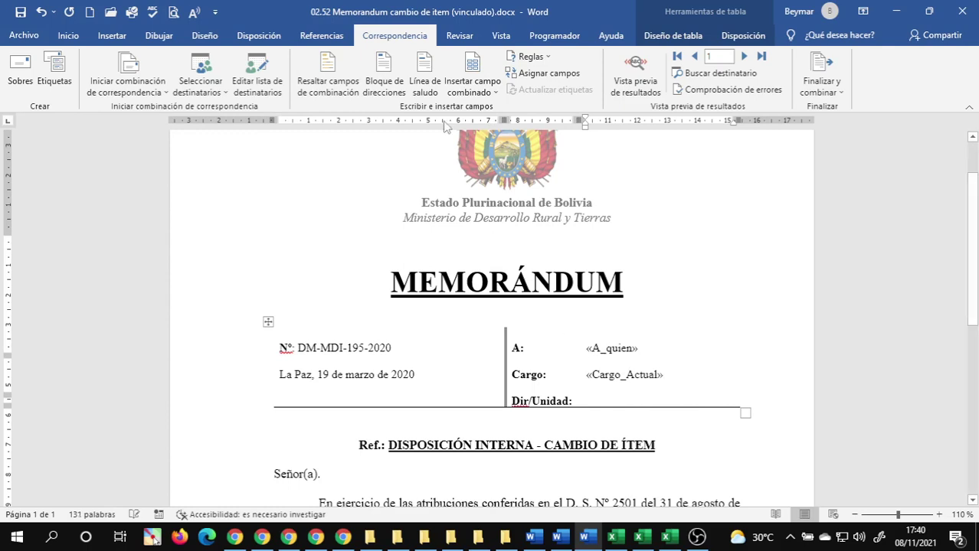
{"action": "left_click", "coordinate": [483, 93]}
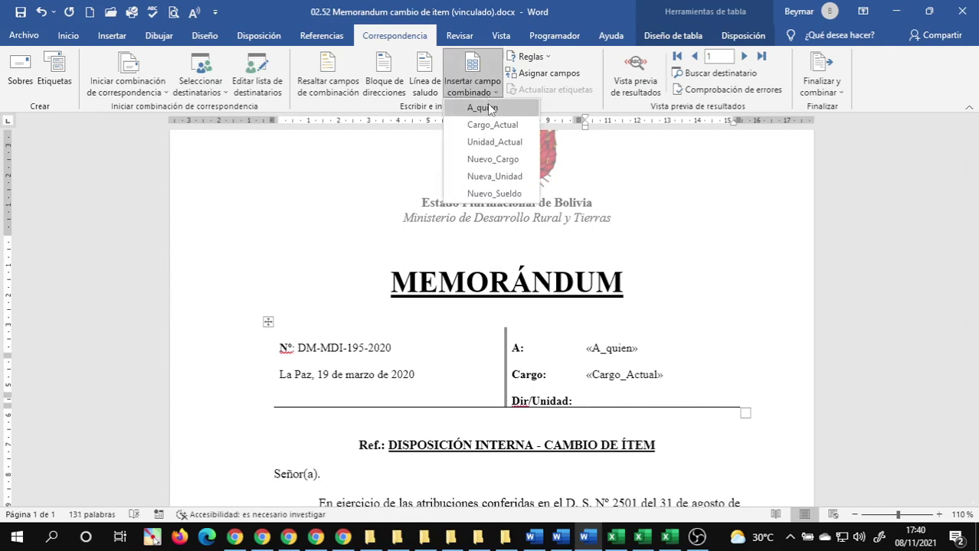
{"action": "left_click", "coordinate": [509, 145]}
{"action": "scroll", "coordinate": [529, 300], "scroll_direction": "down", "scroll_amount": 5}
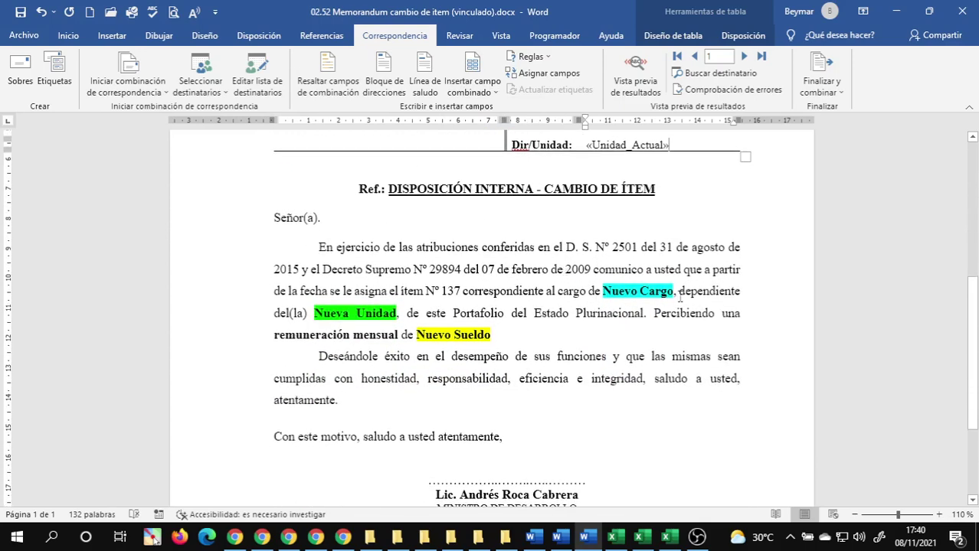
{"action": "left_click", "coordinate": [675, 292]}
{"action": "type", "text": ","}
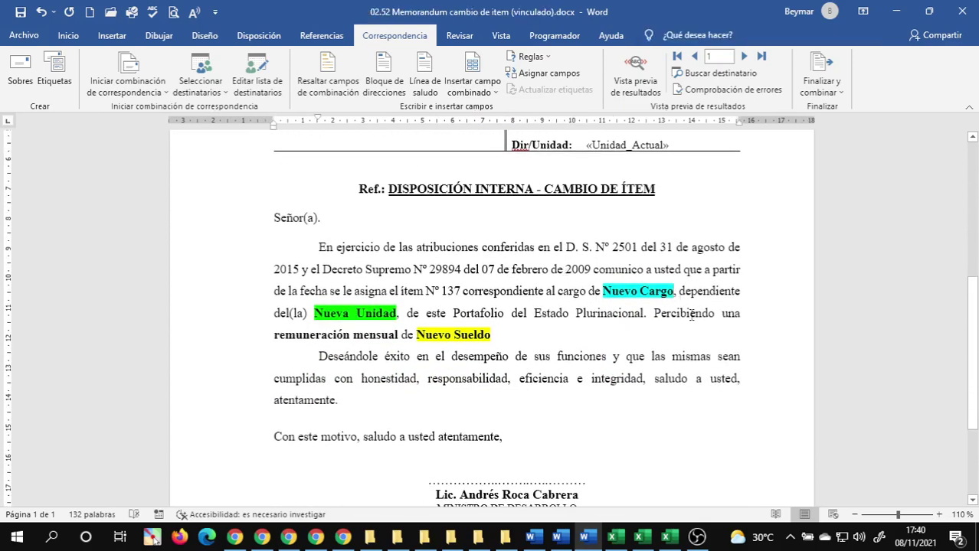
{"action": "key", "text": "BackSpace"}
{"action": "key", "text": "BackSpace"}
{"action": "key", "text": "BackSpace"}
{"action": "key", "text": "BackSpace"}
{"action": "key", "text": "BackSpace"}
{"action": "key", "text": "BackSpace"}
{"action": "key", "text": "BackSpace"}
{"action": "key", "text": "BackSpace"}
{"action": "key", "text": "BackSpace"}
{"action": "key", "text": "BackSpace"}
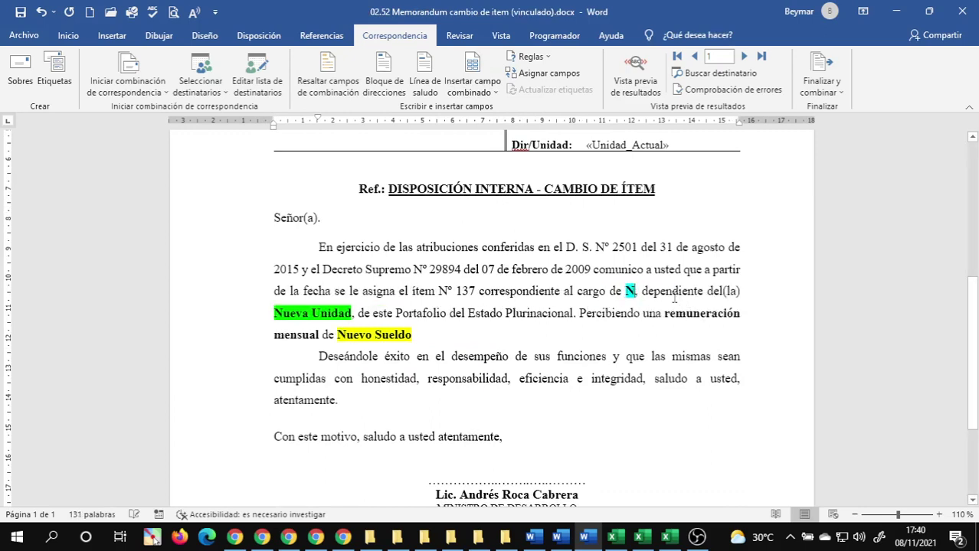
{"action": "key", "text": "BackSpace"}
{"action": "left_click", "coordinate": [472, 92]}
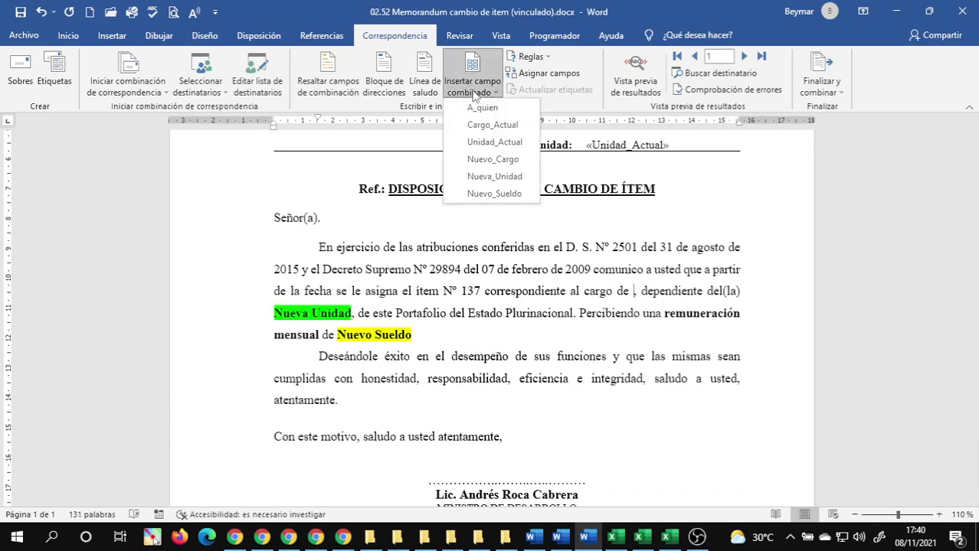
{"action": "left_click", "coordinate": [489, 160]}
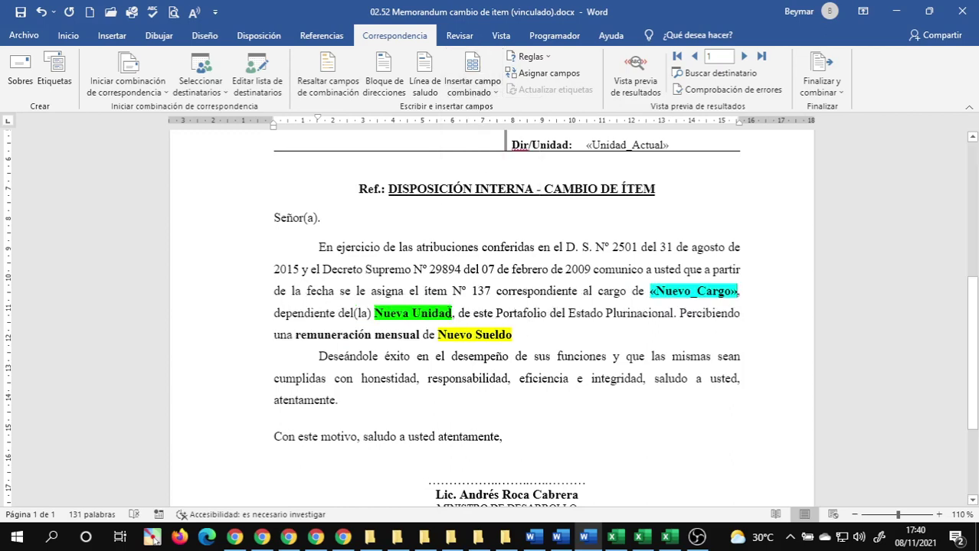
{"action": "key", "text": "BackSpace"}
{"action": "key", "text": "BackSpace"}
{"action": "key", "text": "BackSpace"}
{"action": "key", "text": "BackSpace"}
{"action": "key", "text": "BackSpace"}
{"action": "key", "text": "BackSpace"}
{"action": "key", "text": "BackSpace"}
{"action": "key", "text": "BackSpace"}
{"action": "key", "text": "BackSpace"}
{"action": "key", "text": "BackSpace"}
{"action": "key", "text": "BackSpace"}
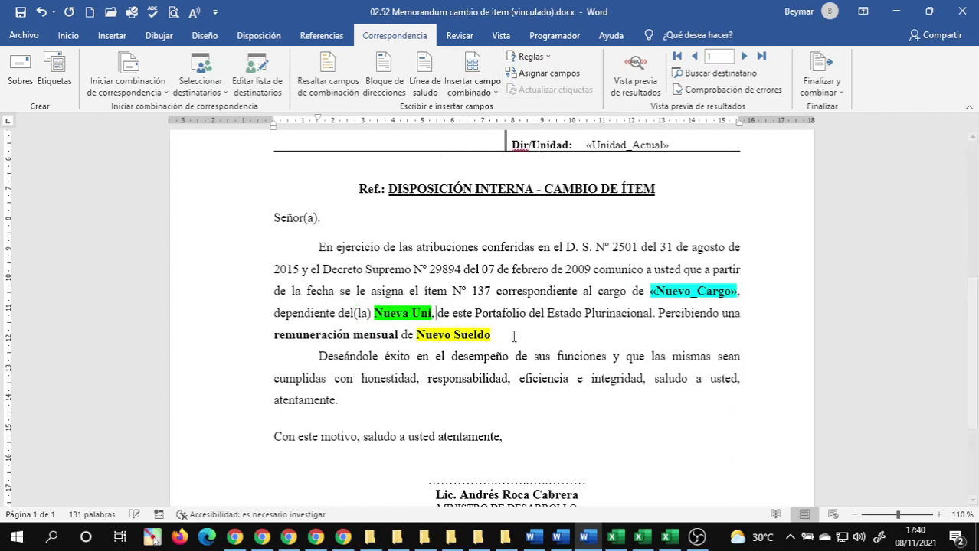
{"action": "key", "text": "BackSpace"}
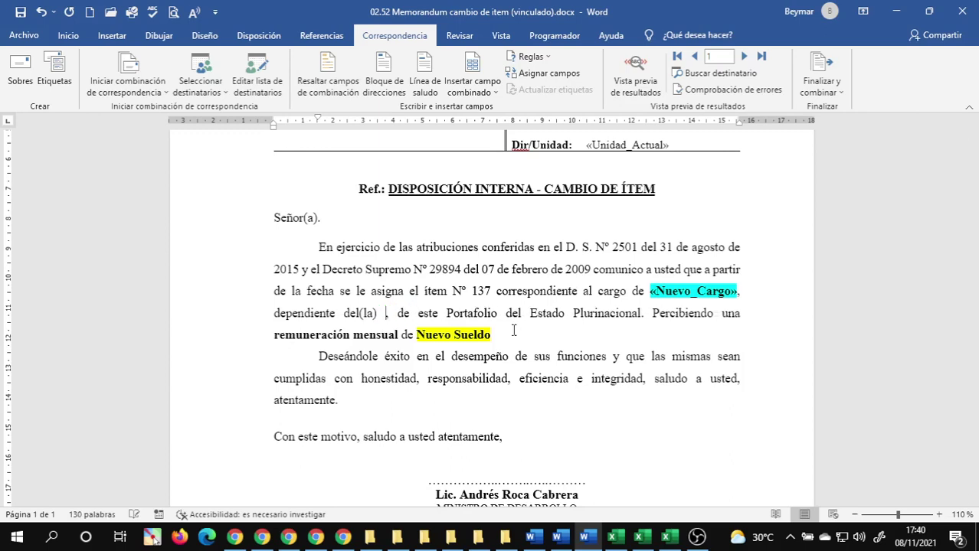
{"action": "left_click", "coordinate": [485, 93]}
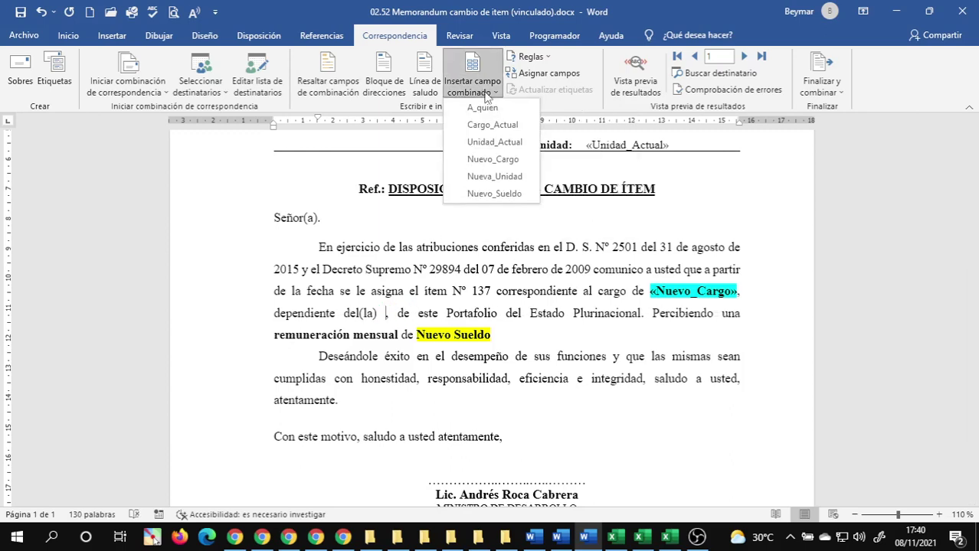
{"action": "left_click", "coordinate": [495, 176]}
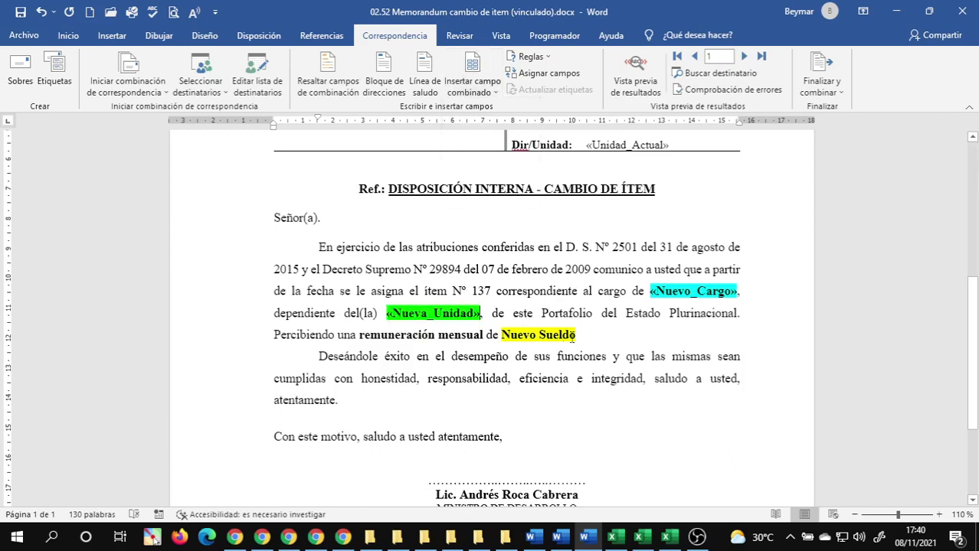
{"action": "key", "text": "BackSpace"}
{"action": "key", "text": "BackSpace"}
{"action": "key", "text": "BackSpace"}
{"action": "key", "text": "BackSpace"}
{"action": "key", "text": "BackSpace"}
{"action": "key", "text": "BackSpace"}
{"action": "key", "text": "BackSpace"}
{"action": "key", "text": "BackSpace"}
{"action": "key", "text": "BackSpace"}
{"action": "key", "text": "BackSpace"}
{"action": "key", "text": "BackSpace"}
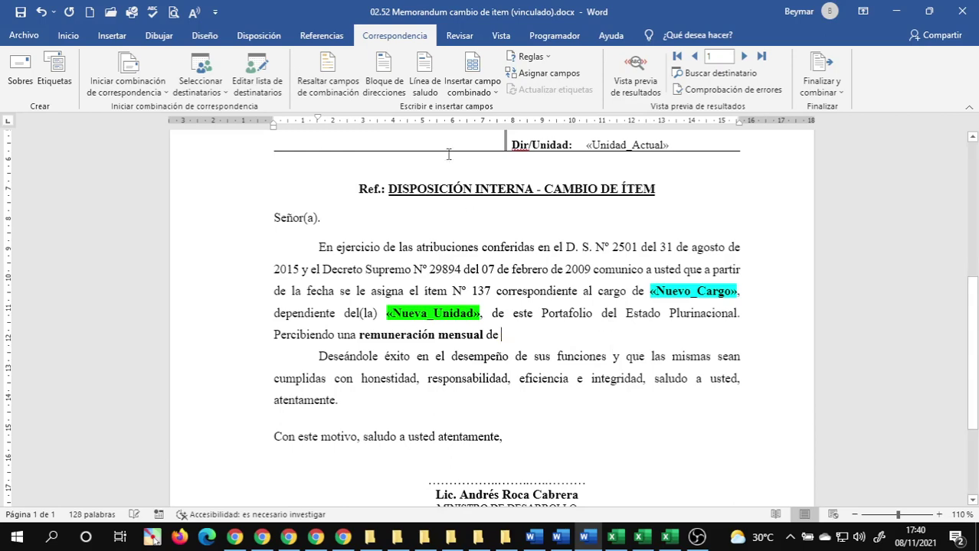
{"action": "left_click", "coordinate": [482, 91]}
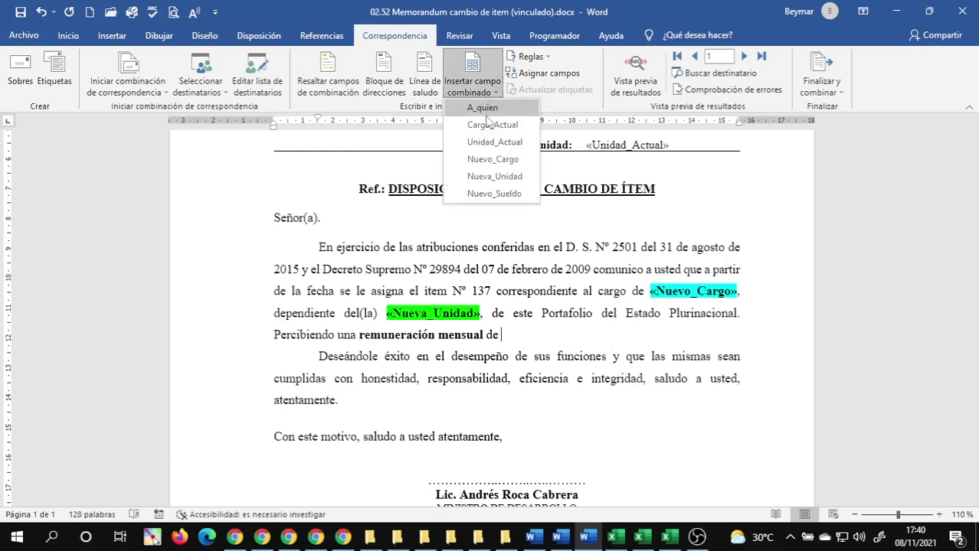
{"action": "left_click", "coordinate": [494, 193]}
{"action": "scroll", "coordinate": [588, 349], "scroll_direction": "up", "scroll_amount": 5}
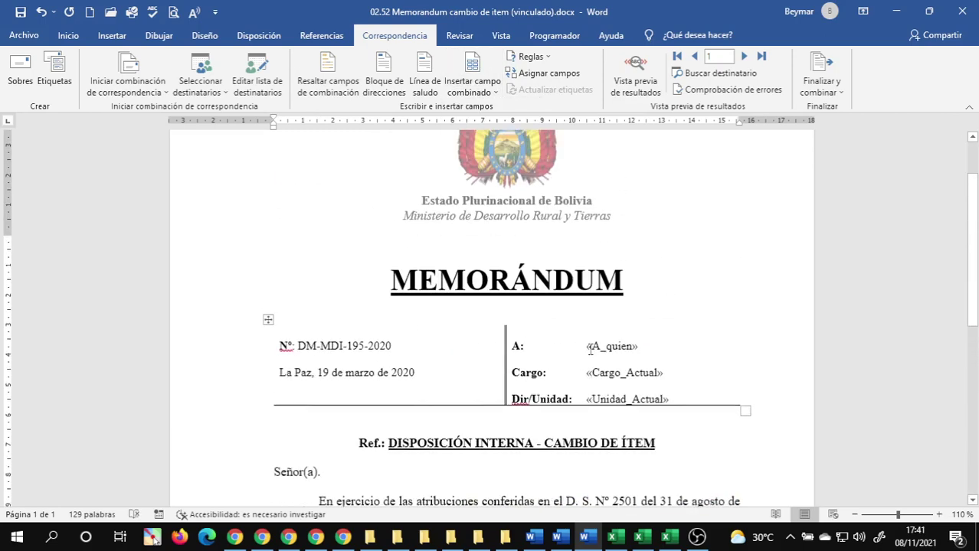
{"action": "scroll", "coordinate": [589, 352], "scroll_direction": "down", "scroll_amount": 3}
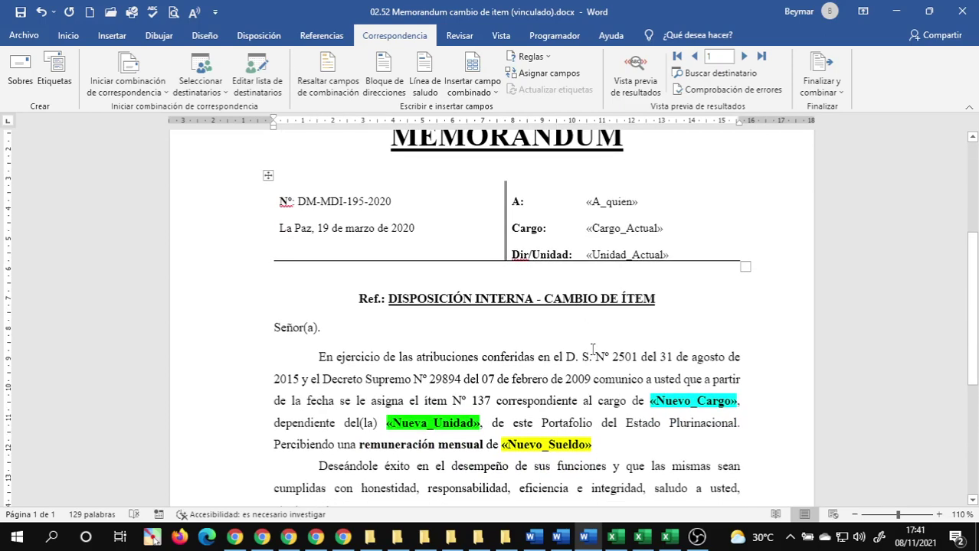
{"action": "scroll", "coordinate": [592, 349], "scroll_direction": "up", "scroll_amount": 1}
{"action": "scroll", "coordinate": [592, 349], "scroll_direction": "down", "scroll_amount": 7}
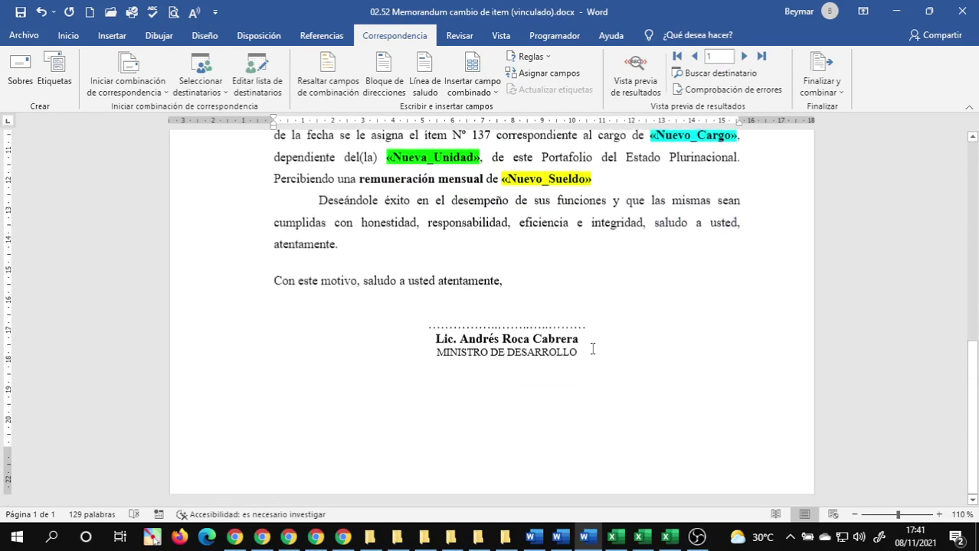
{"action": "scroll", "coordinate": [592, 350], "scroll_direction": "up", "scroll_amount": 8}
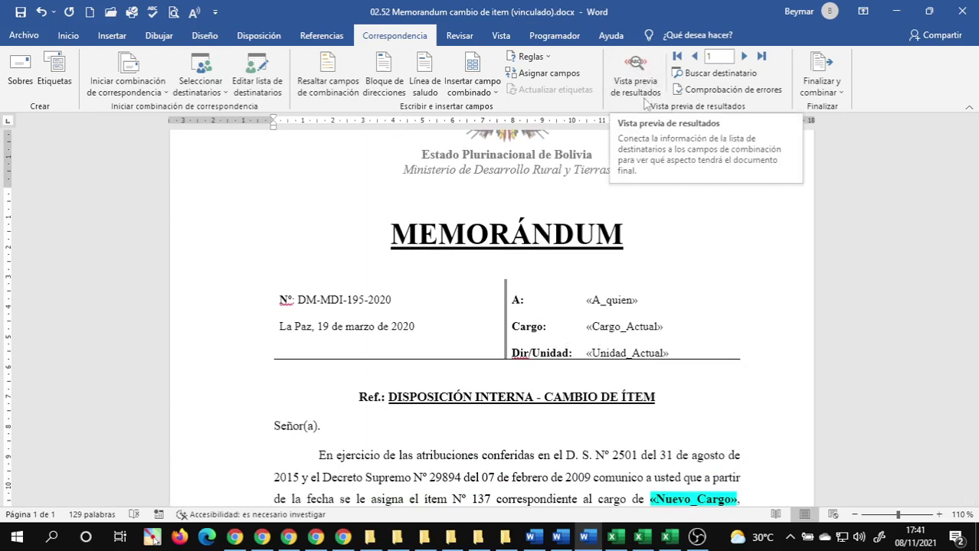
{"action": "left_click", "coordinate": [637, 69]}
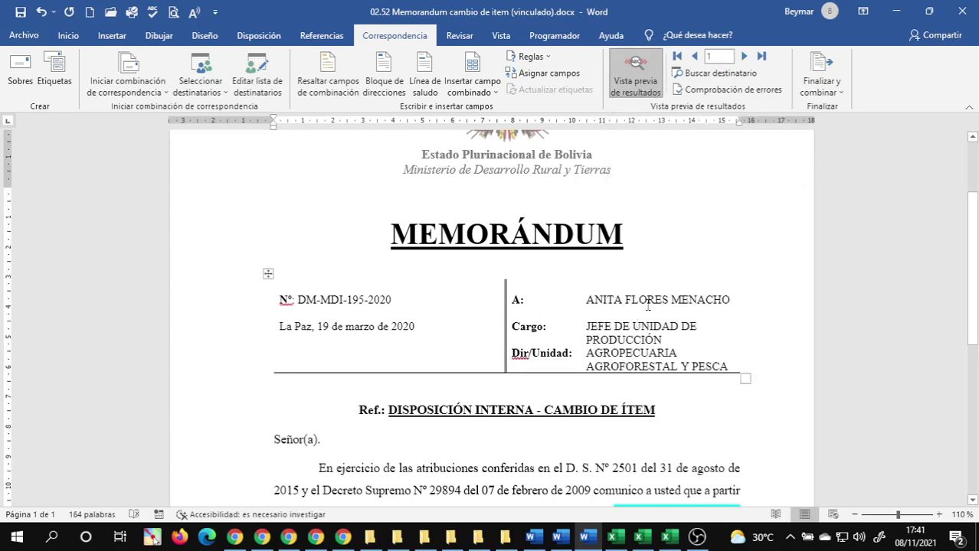
{"action": "scroll", "coordinate": [648, 304], "scroll_direction": "down", "scroll_amount": 5}
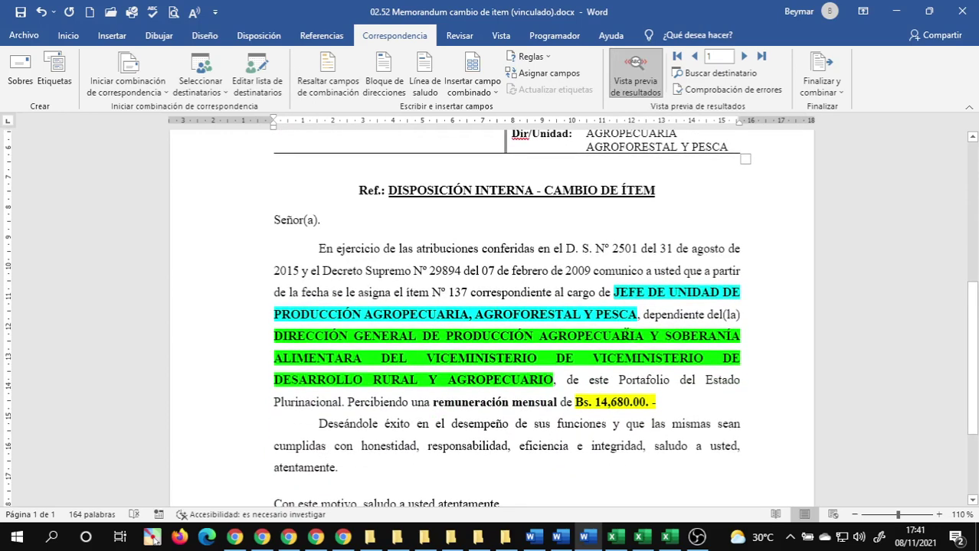
{"action": "scroll", "coordinate": [615, 297], "scroll_direction": "up", "scroll_amount": 2}
{"action": "left_click", "coordinate": [635, 77]}
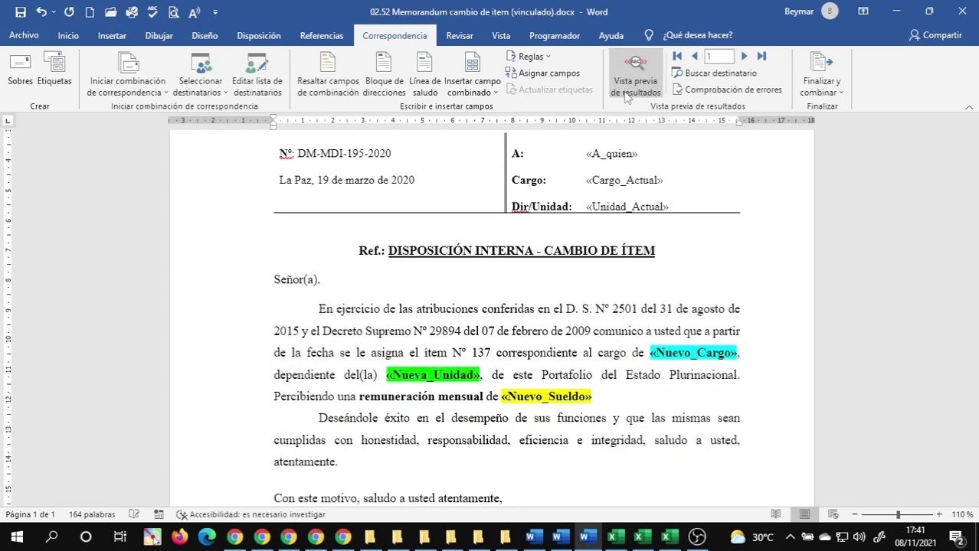
{"action": "left_click_drag", "start_coordinate": [649, 352], "coordinate": [734, 354]}
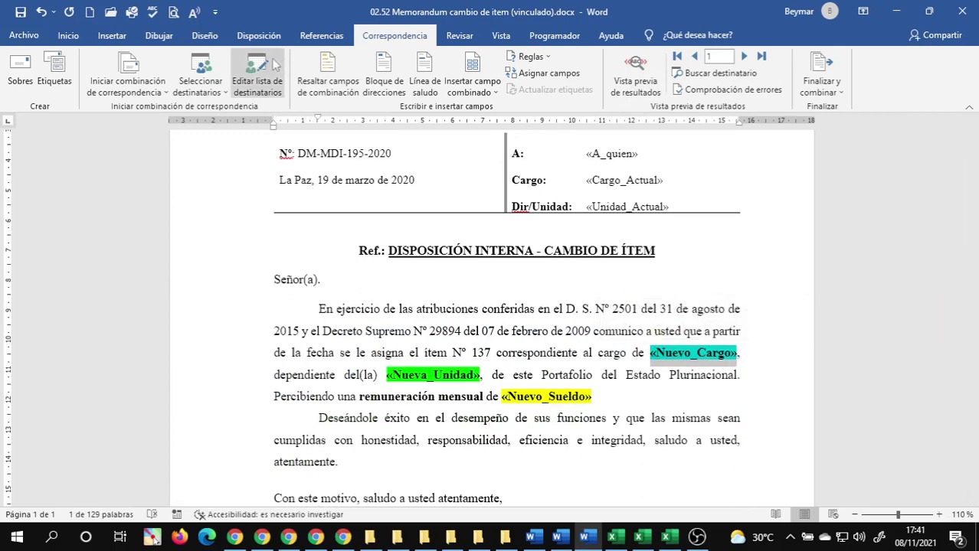
- Set highlight to Sin color on «Nuevo_Cargo», «Nueva_Unidad» and «Nuevo_Sueldo»
{"action": "left_click", "coordinate": [70, 36]}
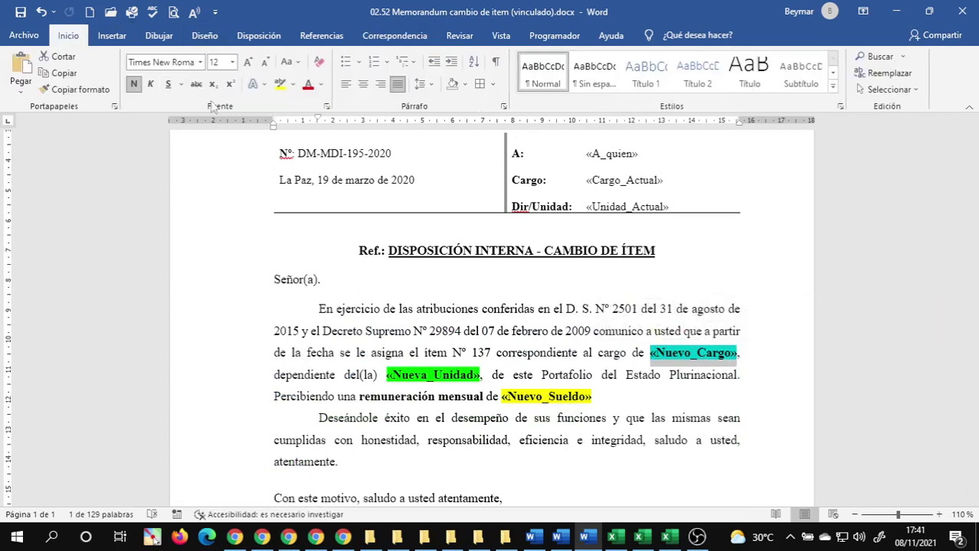
{"action": "left_click", "coordinate": [292, 84]}
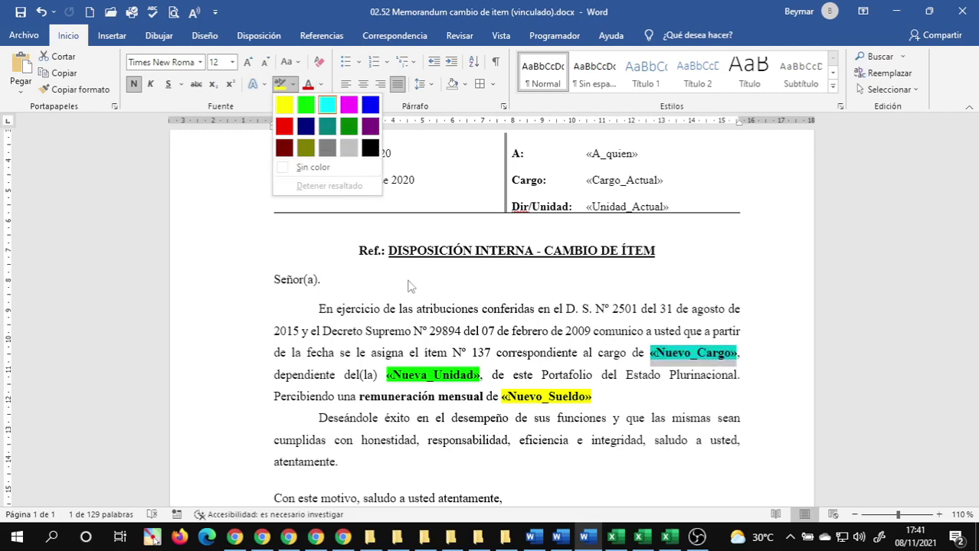
{"action": "left_click", "coordinate": [291, 167]}
{"action": "left_click", "coordinate": [517, 363]}
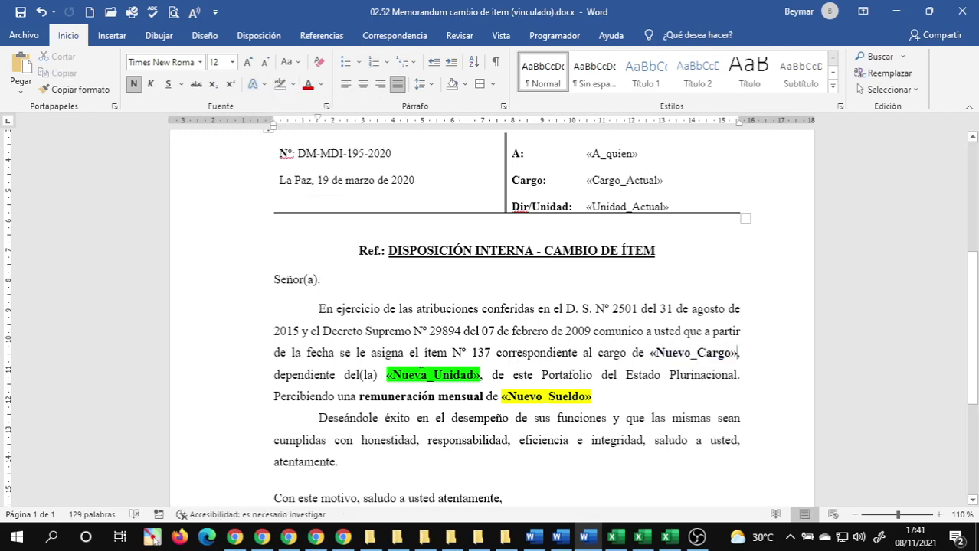
{"action": "left_click_drag", "start_coordinate": [388, 380], "coordinate": [484, 377]}
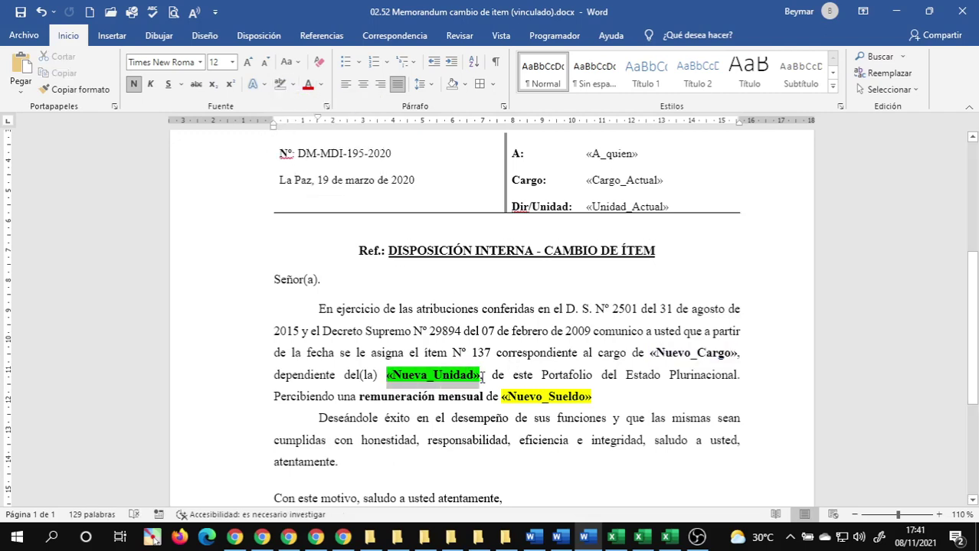
{"action": "left_click", "coordinate": [278, 82]}
{"action": "left_click", "coordinate": [481, 375]}
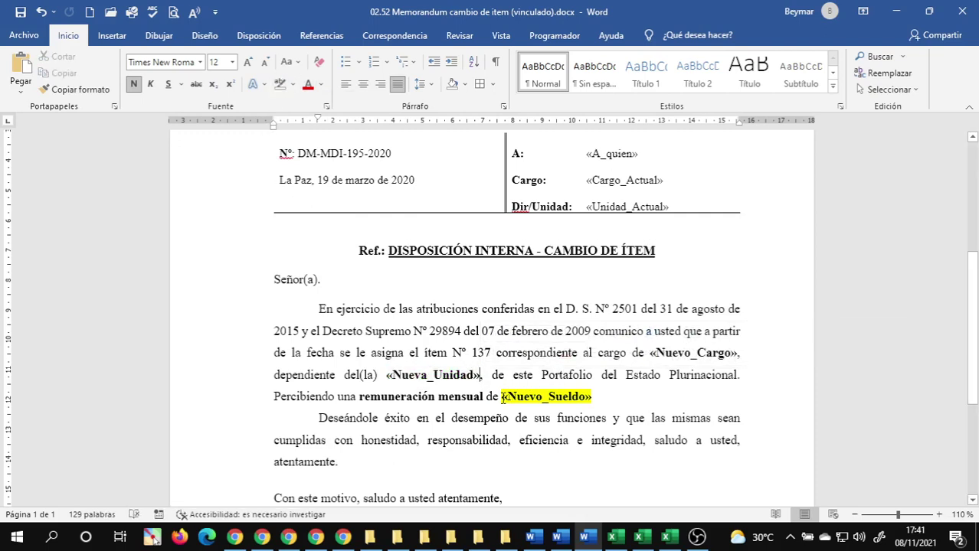
{"action": "left_click_drag", "start_coordinate": [502, 398], "coordinate": [595, 397]}
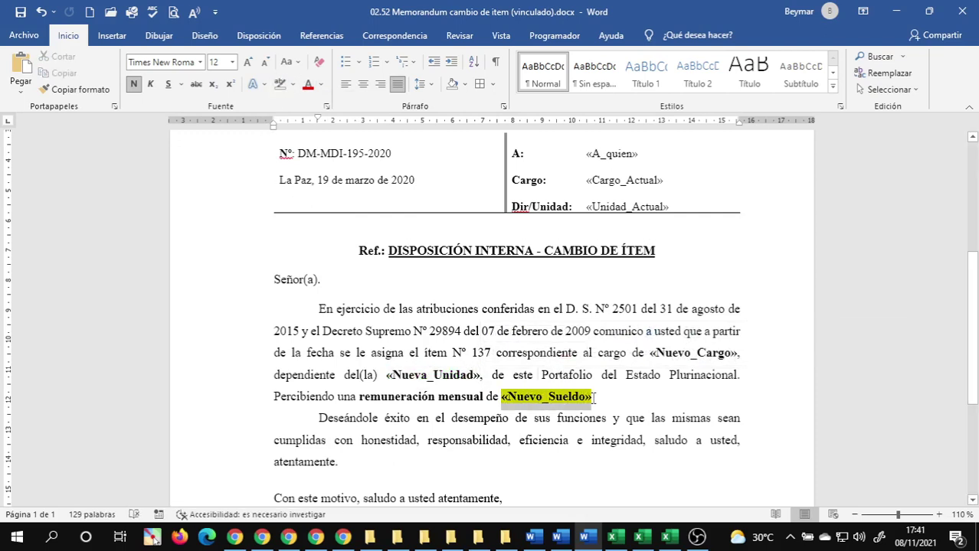
{"action": "left_click", "coordinate": [279, 83]}
{"action": "left_click", "coordinate": [541, 292]}
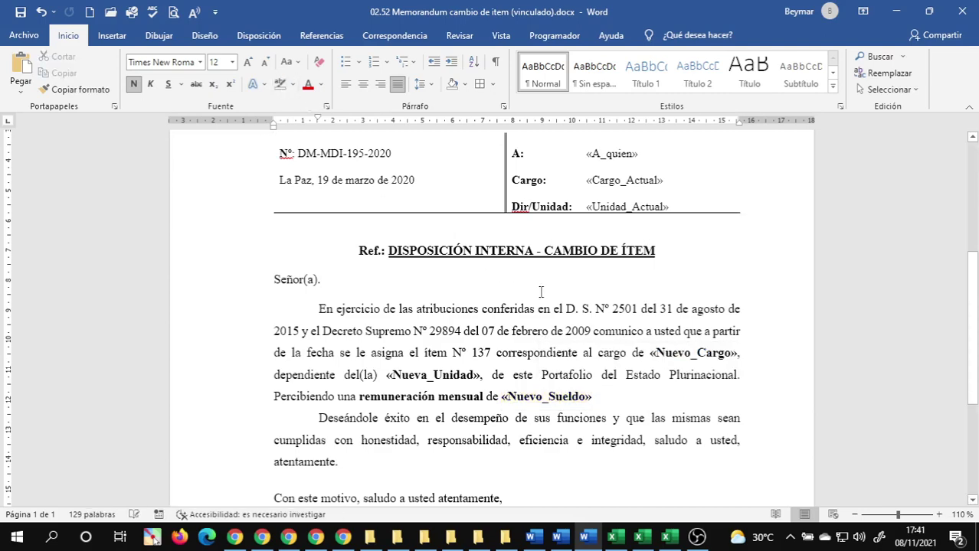
{"action": "scroll", "coordinate": [605, 383], "scroll_direction": "down", "scroll_amount": 5}
{"action": "scroll", "coordinate": [596, 376], "scroll_direction": "up", "scroll_amount": 5}
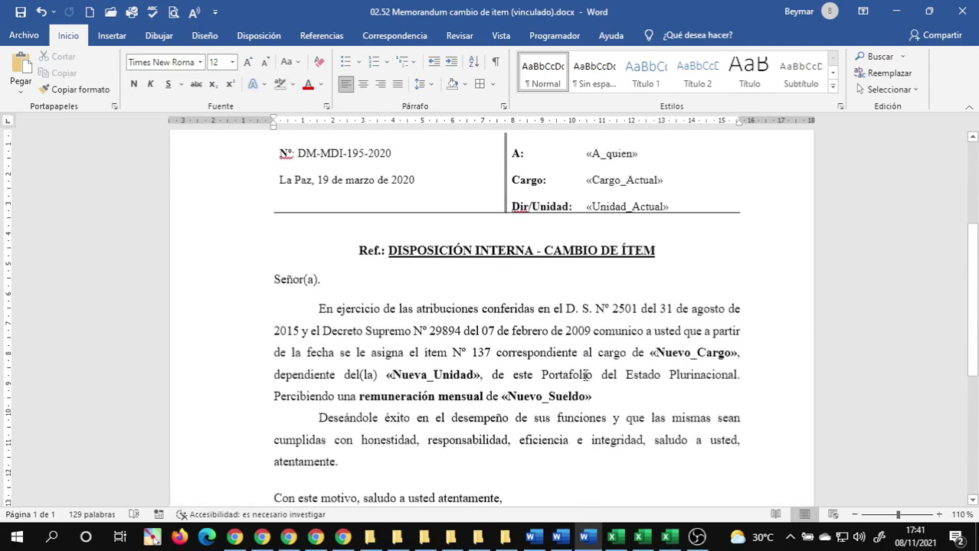
{"action": "scroll", "coordinate": [586, 375], "scroll_direction": "up", "scroll_amount": 2}
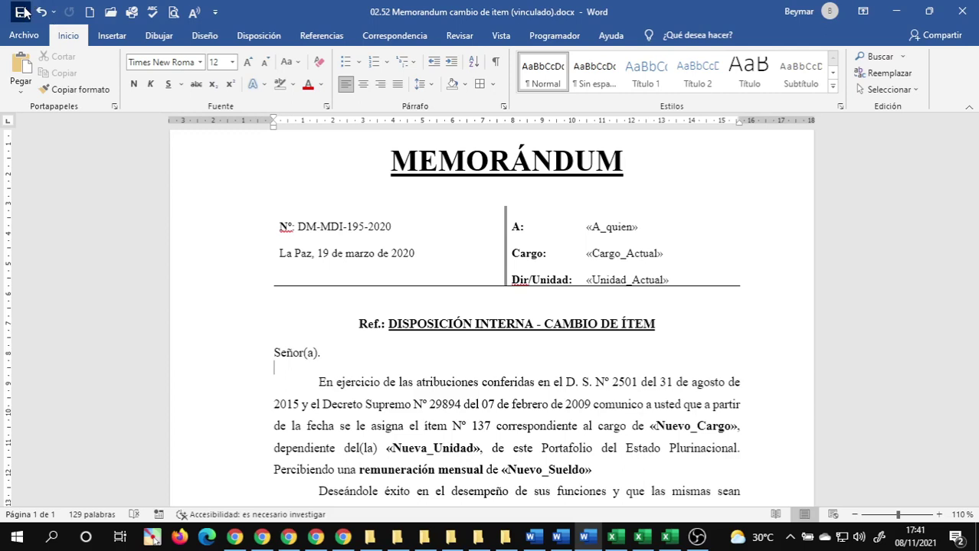
{"action": "left_click", "coordinate": [407, 36]}
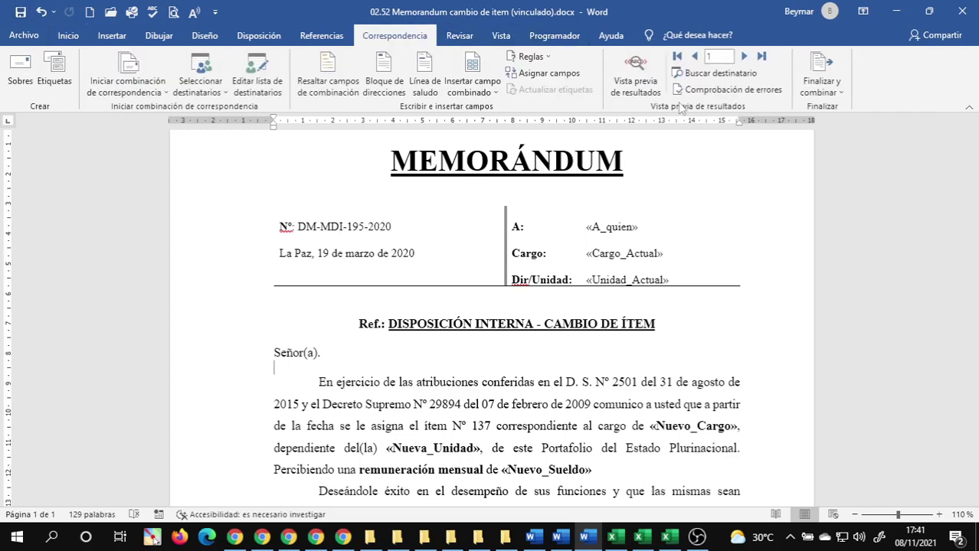
{"action": "left_click", "coordinate": [635, 76]}
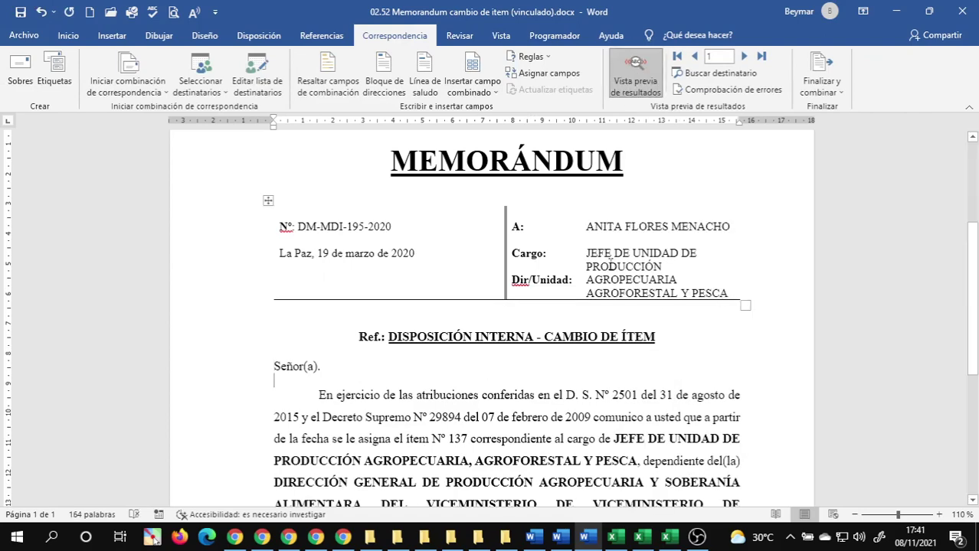
{"action": "scroll", "coordinate": [572, 261], "scroll_direction": "down", "scroll_amount": 3}
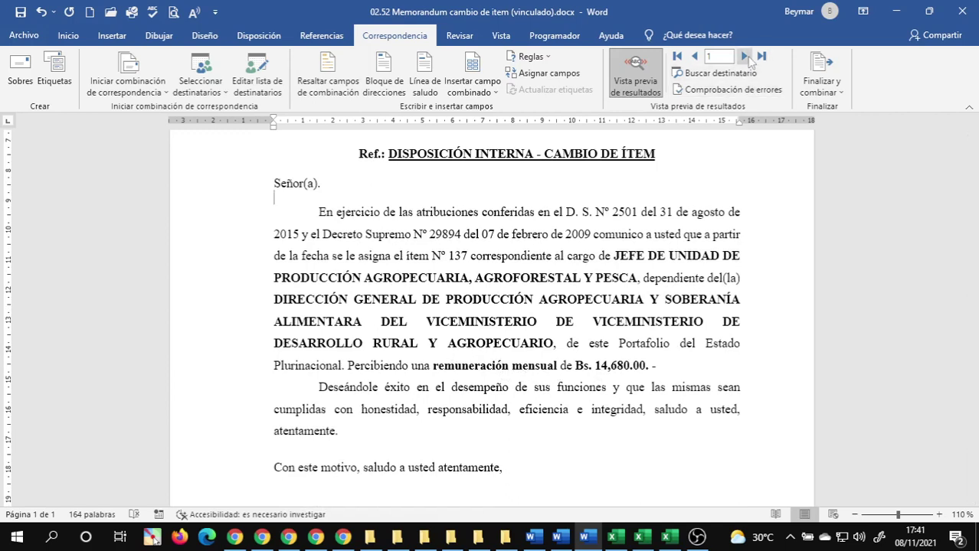
{"action": "left_click", "coordinate": [743, 57]}
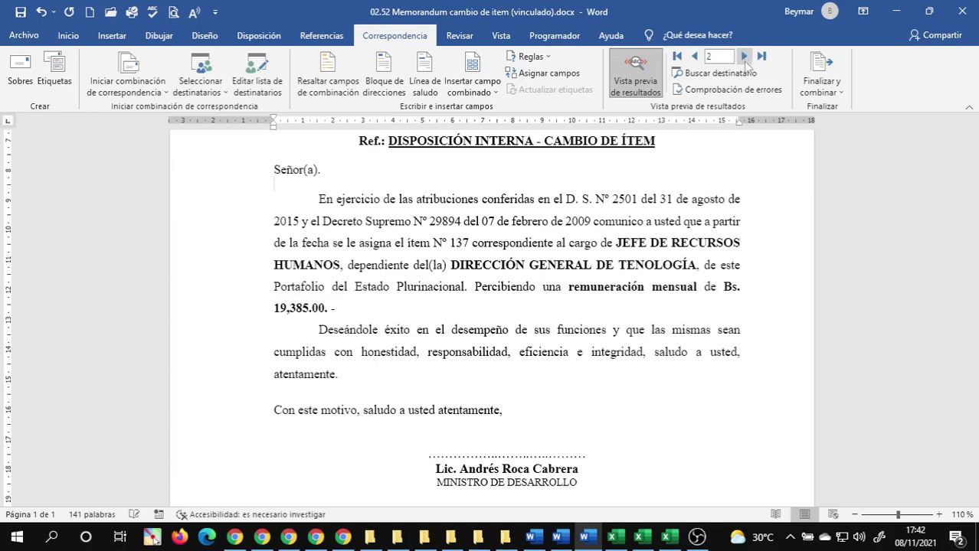
{"action": "scroll", "coordinate": [662, 240], "scroll_direction": "up", "scroll_amount": 3}
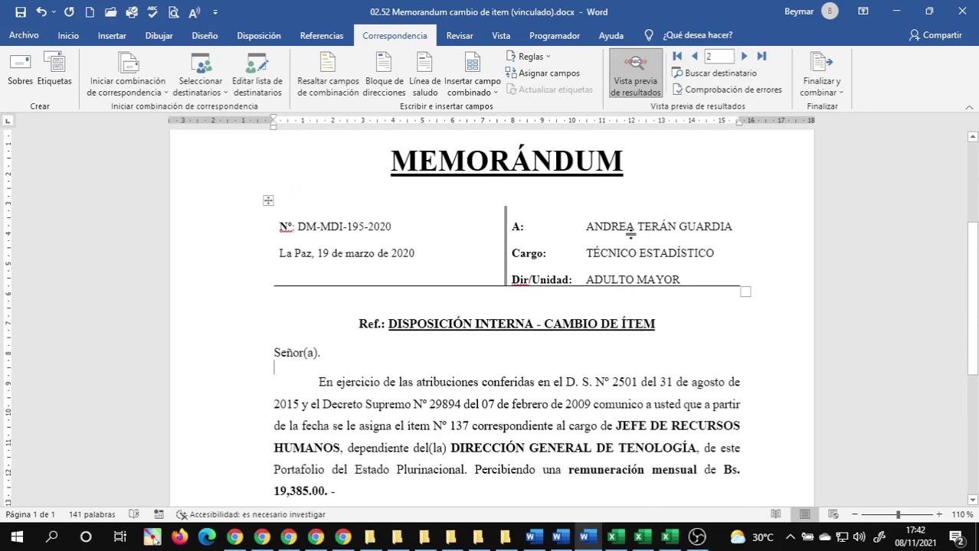
{"action": "scroll", "coordinate": [644, 263], "scroll_direction": "down", "scroll_amount": 4}
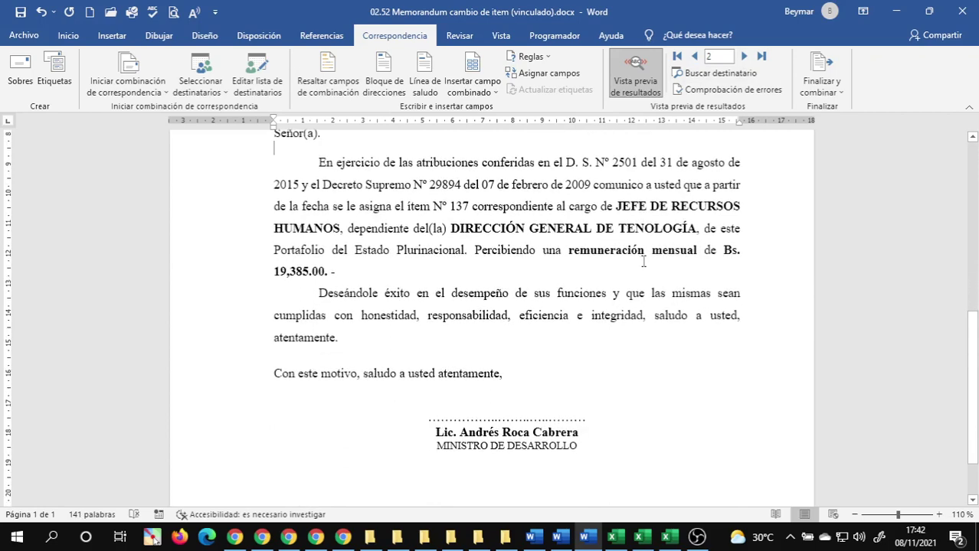
{"action": "scroll", "coordinate": [643, 263], "scroll_direction": "up", "scroll_amount": 3}
{"action": "left_click", "coordinate": [743, 57]}
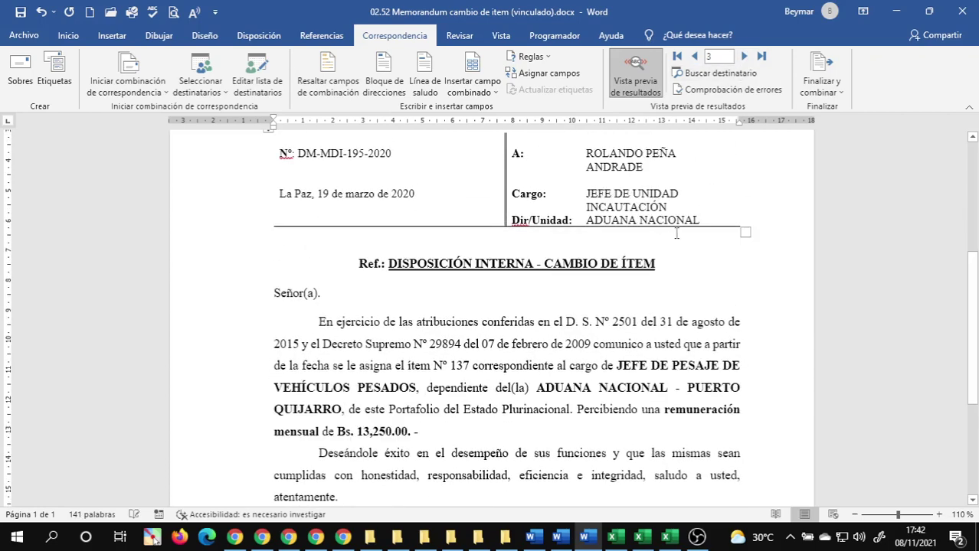
{"action": "scroll", "coordinate": [676, 233], "scroll_direction": "up", "scroll_amount": 2}
{"action": "scroll", "coordinate": [669, 235], "scroll_direction": "down", "scroll_amount": 2}
{"action": "scroll", "coordinate": [669, 235], "scroll_direction": "down", "scroll_amount": 3}
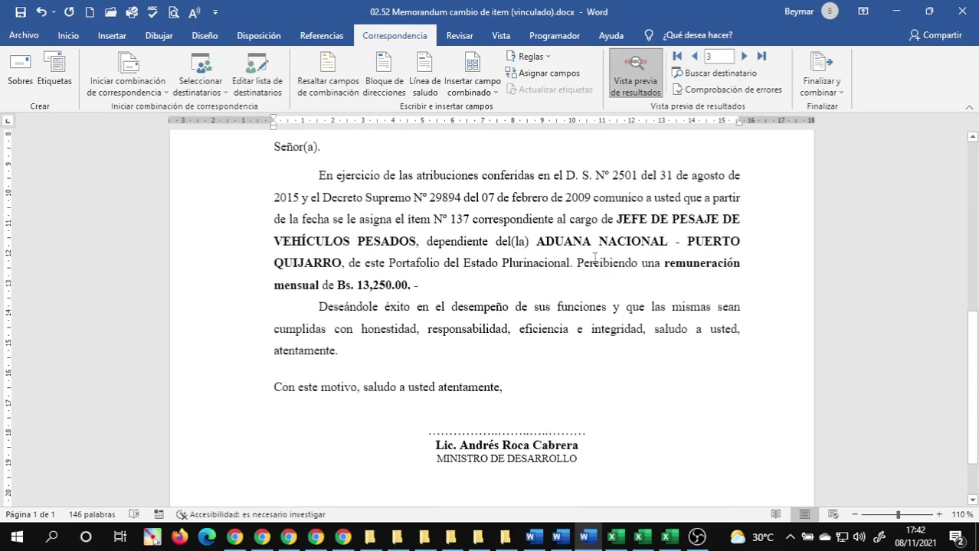
{"action": "left_click", "coordinate": [742, 56]}
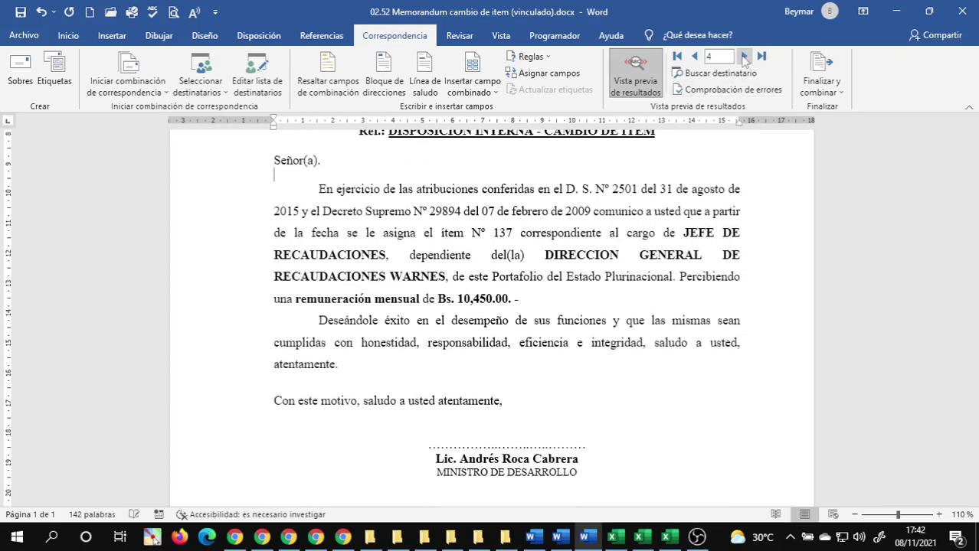
{"action": "left_click", "coordinate": [743, 57]}
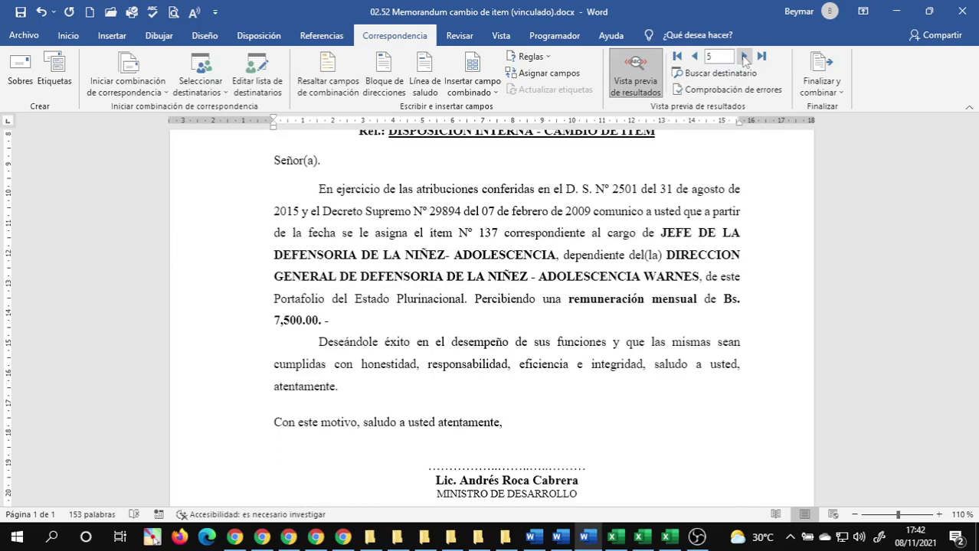
{"action": "left_click", "coordinate": [745, 57]}
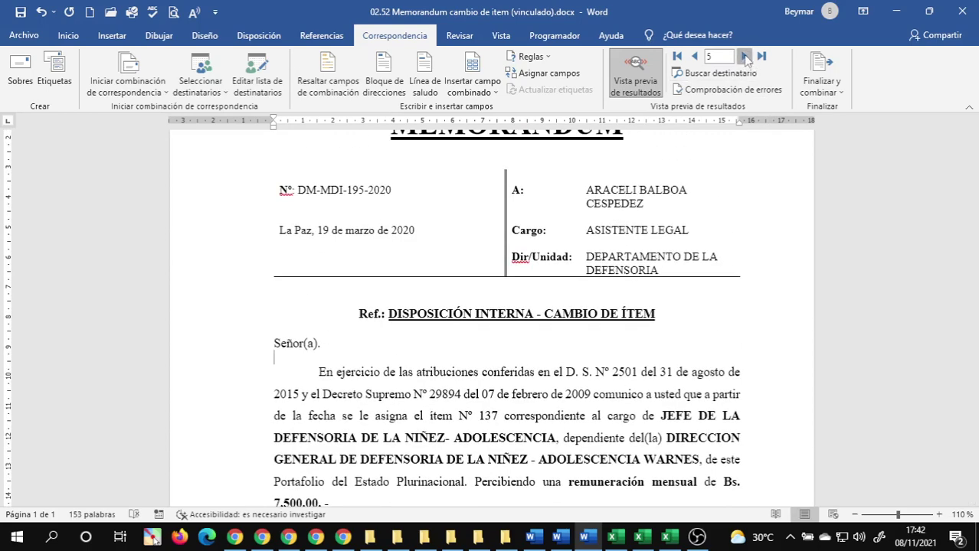
{"action": "left_click", "coordinate": [745, 58]}
{"action": "left_click", "coordinate": [744, 57]}
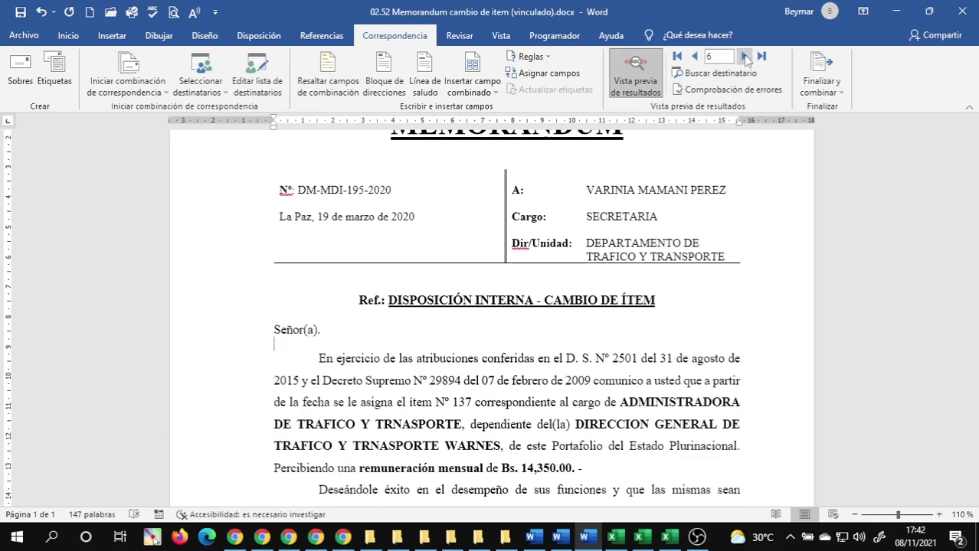
{"action": "left_click", "coordinate": [744, 57]}
{"action": "left_click", "coordinate": [744, 57]}
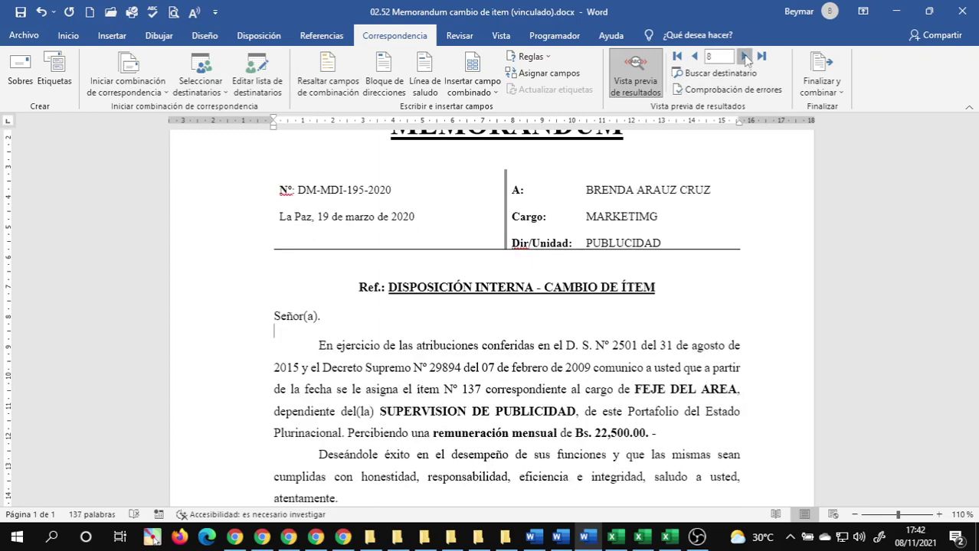
{"action": "left_click", "coordinate": [649, 216]}
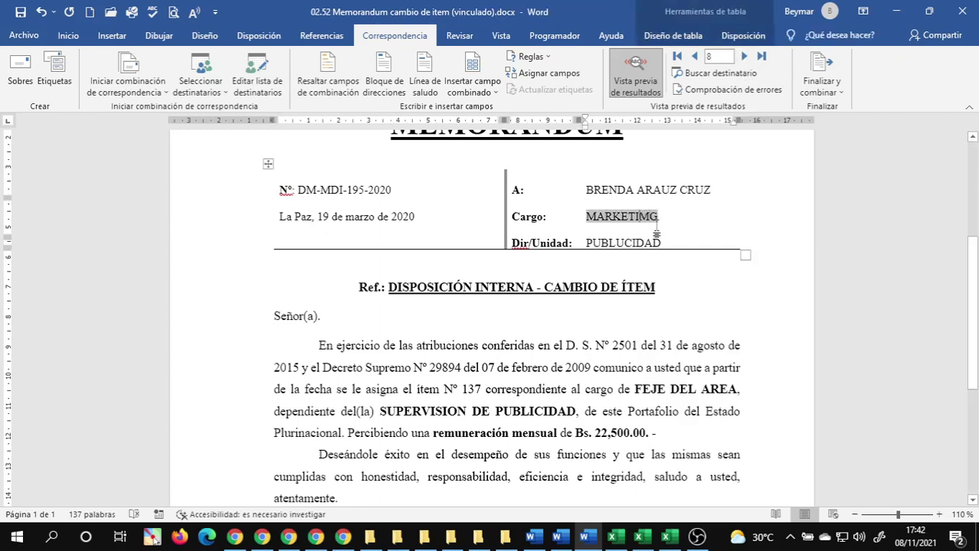
{"action": "left_click", "coordinate": [621, 244]}
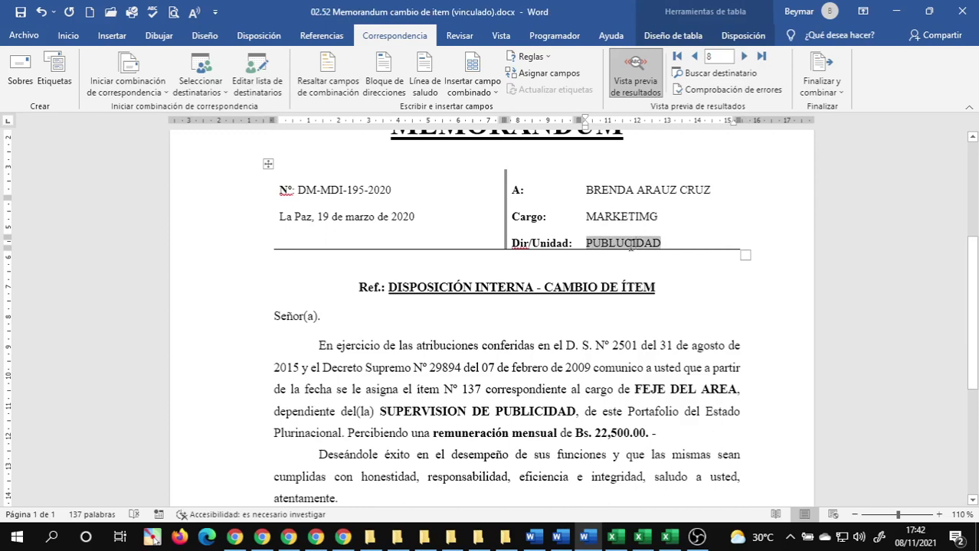
{"action": "left_click", "coordinate": [668, 269]}
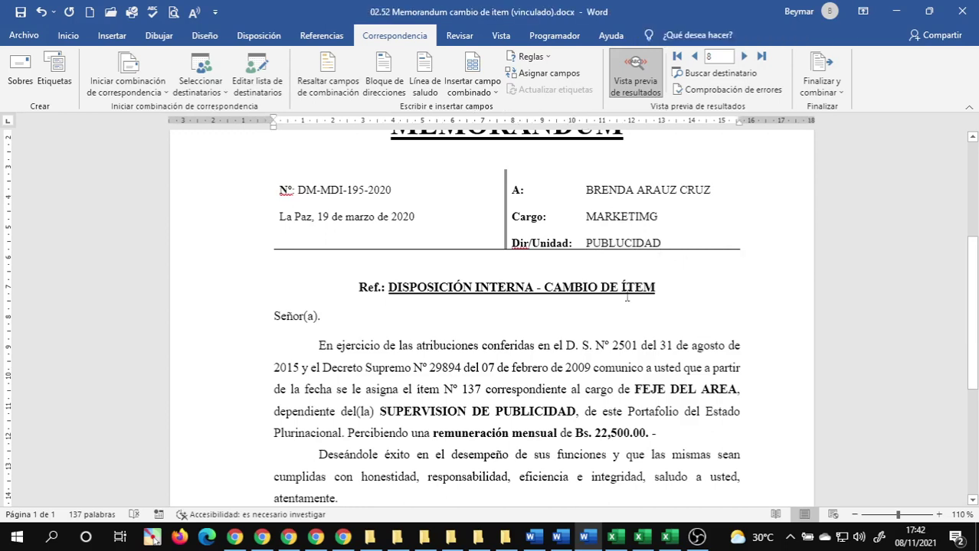
{"action": "left_click", "coordinate": [575, 346]}
{"action": "mouse_move", "coordinate": [533, 539]}
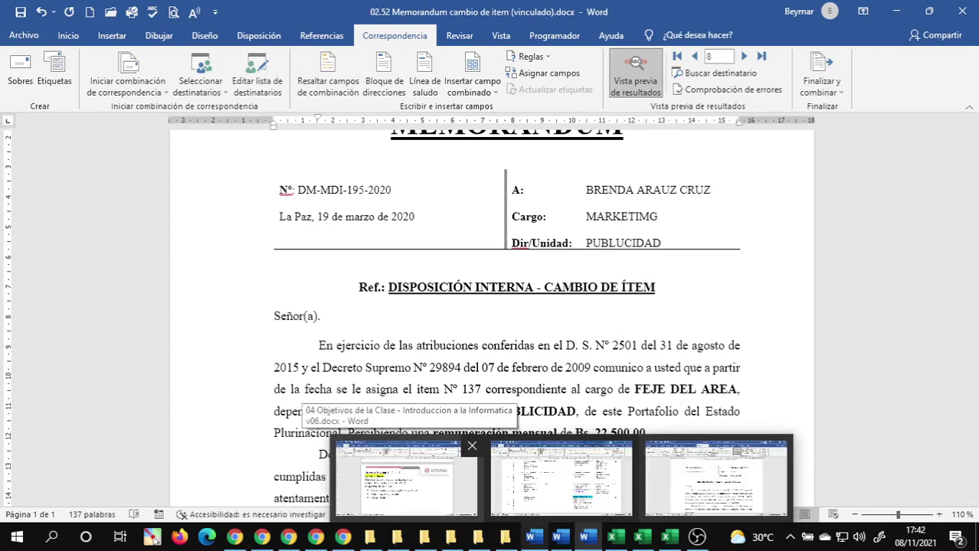
{"action": "scroll", "coordinate": [506, 372], "scroll_direction": "down", "scroll_amount": 1}
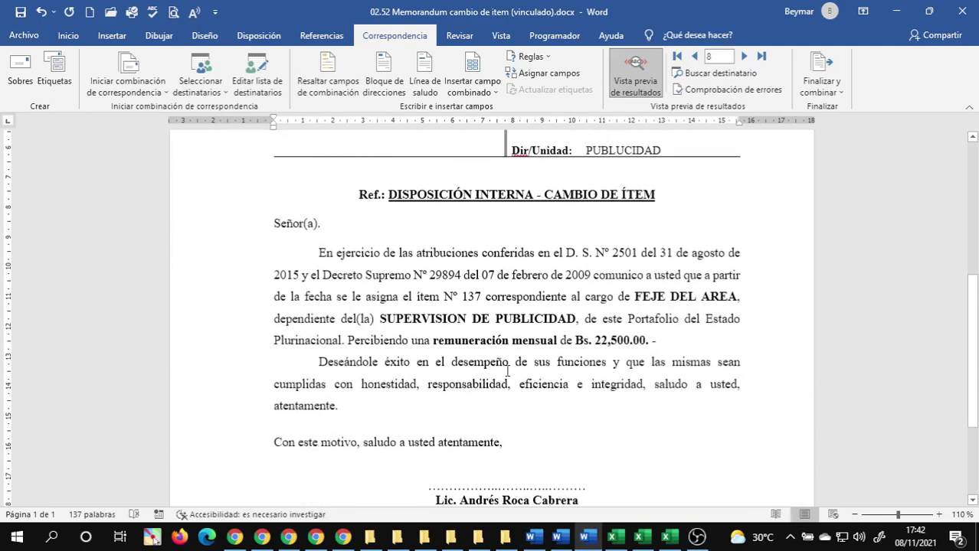
{"action": "left_click", "coordinate": [651, 280]}
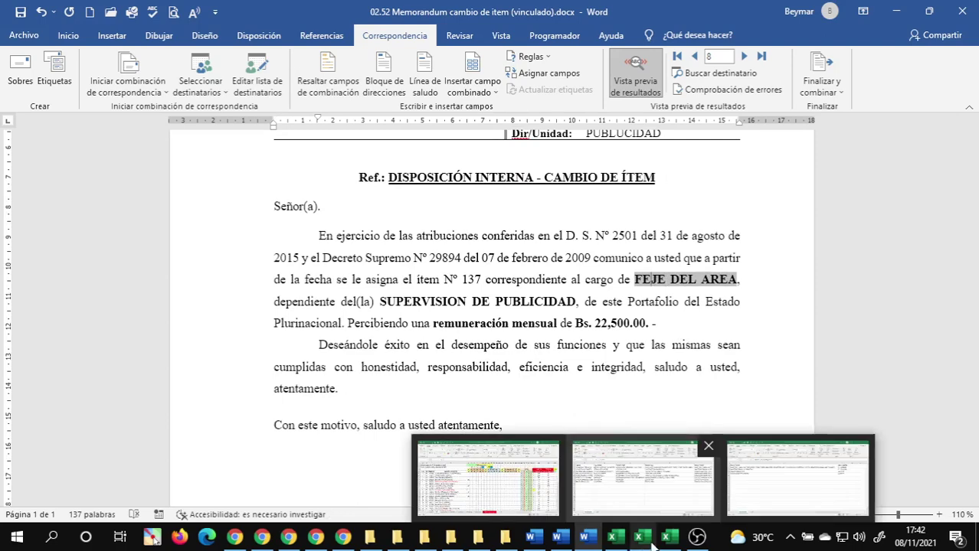
{"action": "left_click", "coordinate": [534, 323]}
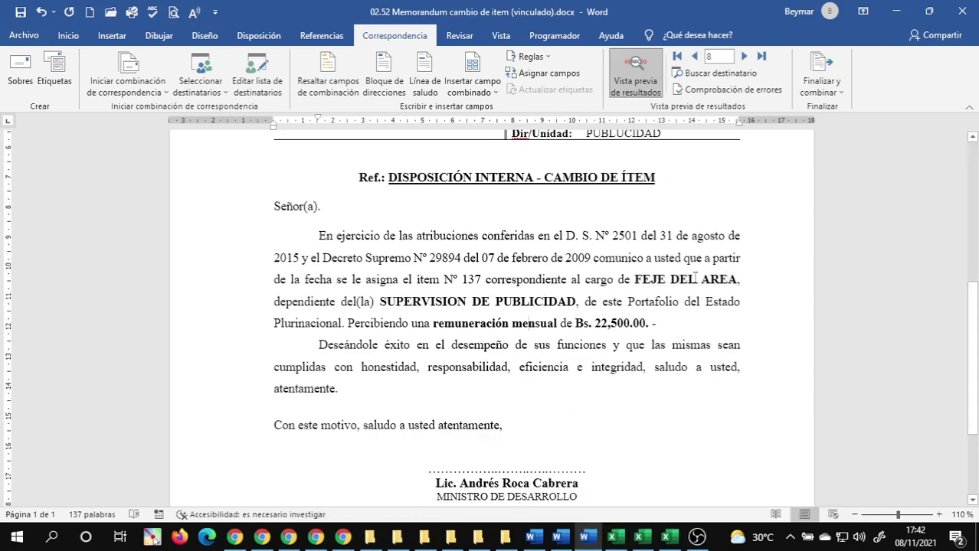
{"action": "scroll", "coordinate": [651, 277], "scroll_direction": "up", "scroll_amount": 8}
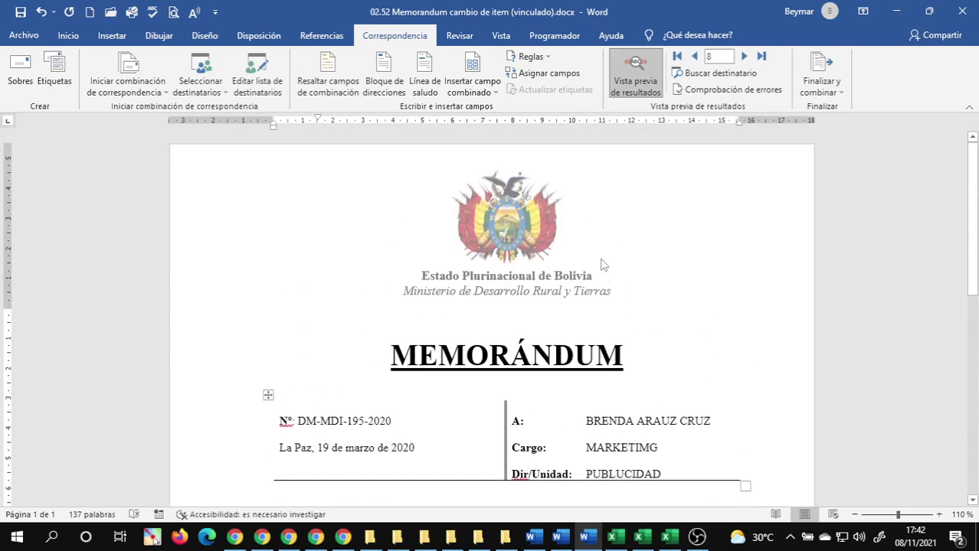
{"action": "scroll", "coordinate": [601, 264], "scroll_direction": "down", "scroll_amount": 8}
{"action": "scroll", "coordinate": [607, 259], "scroll_direction": "up", "scroll_amount": 10}
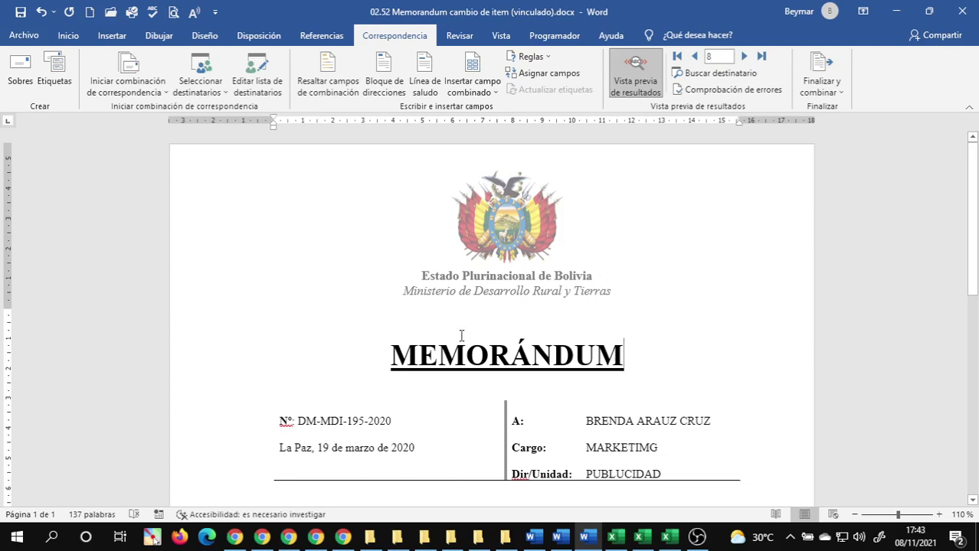
{"action": "scroll", "coordinate": [528, 338], "scroll_direction": "down", "scroll_amount": 8}
{"action": "scroll", "coordinate": [590, 343], "scroll_direction": "up", "scroll_amount": 5}
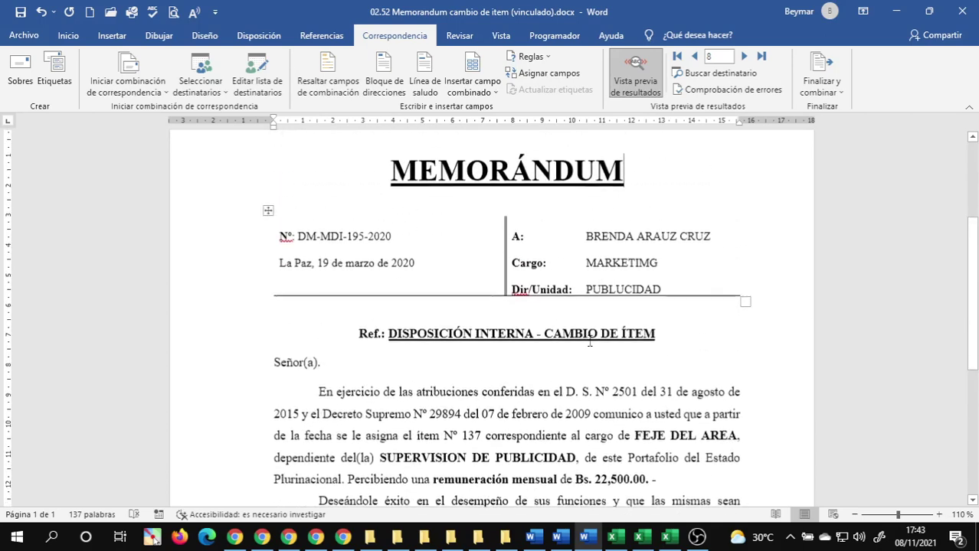
{"action": "scroll", "coordinate": [590, 343], "scroll_direction": "up", "scroll_amount": 5}
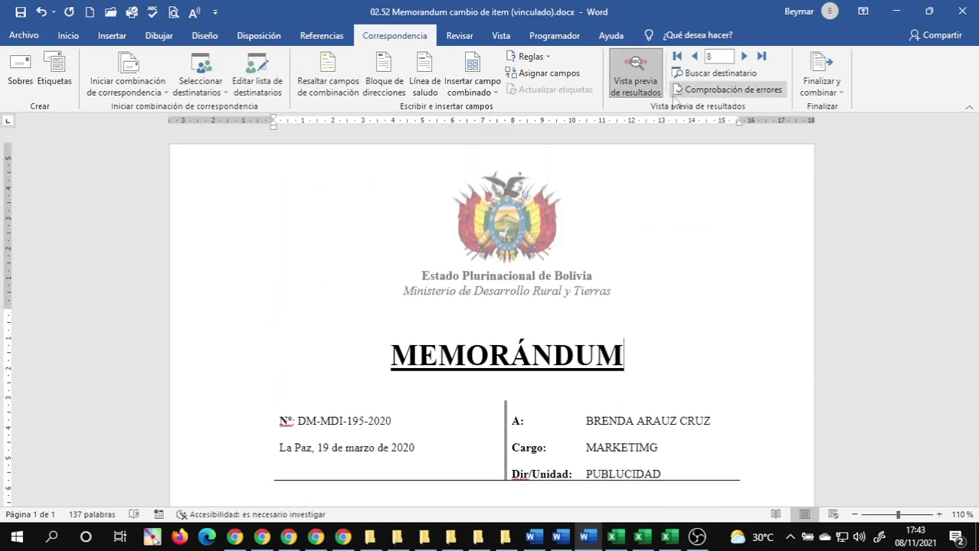
- Open Find Recipient and search for 'v'; no recipient entries match
{"action": "left_click", "coordinate": [699, 73]}
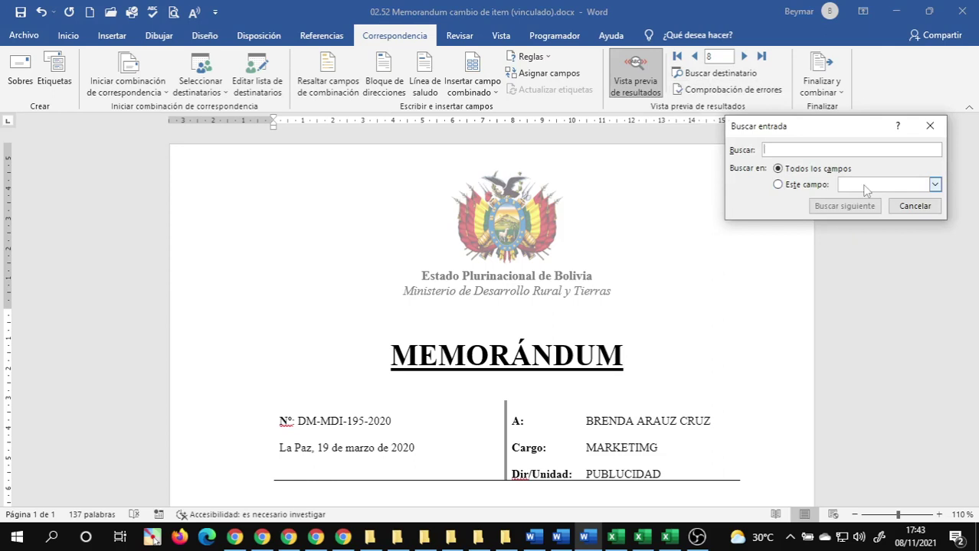
{"action": "type", "text": "virginia"}
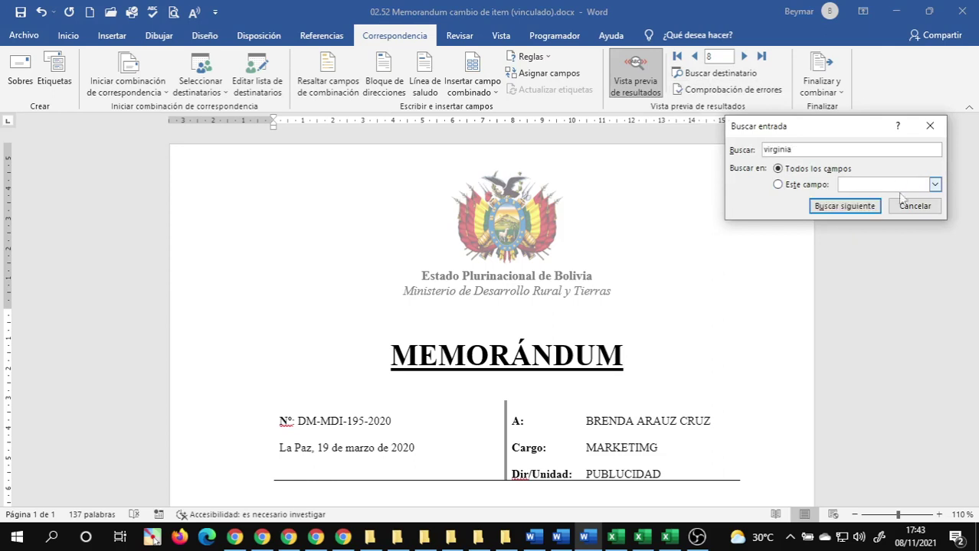
{"action": "left_click", "coordinate": [844, 205]}
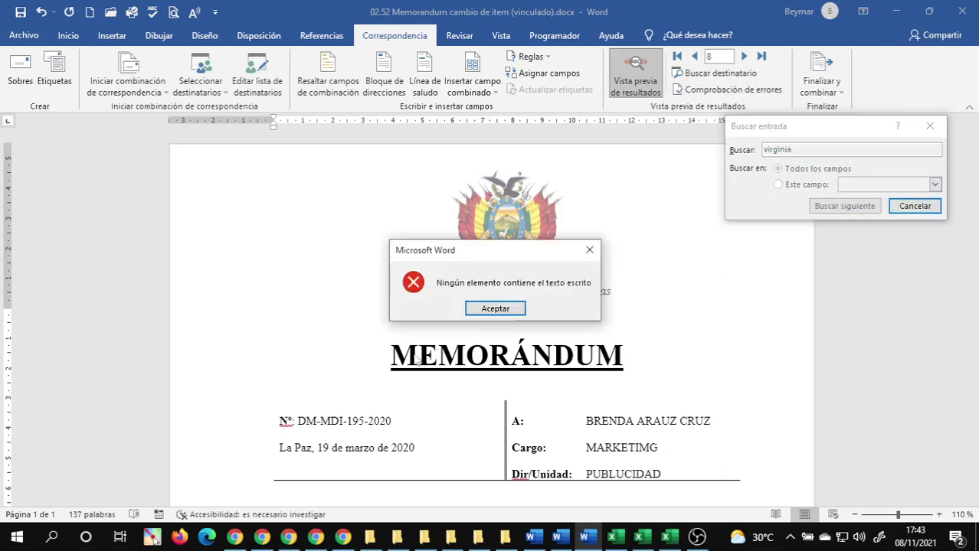
{"action": "left_click", "coordinate": [495, 308]}
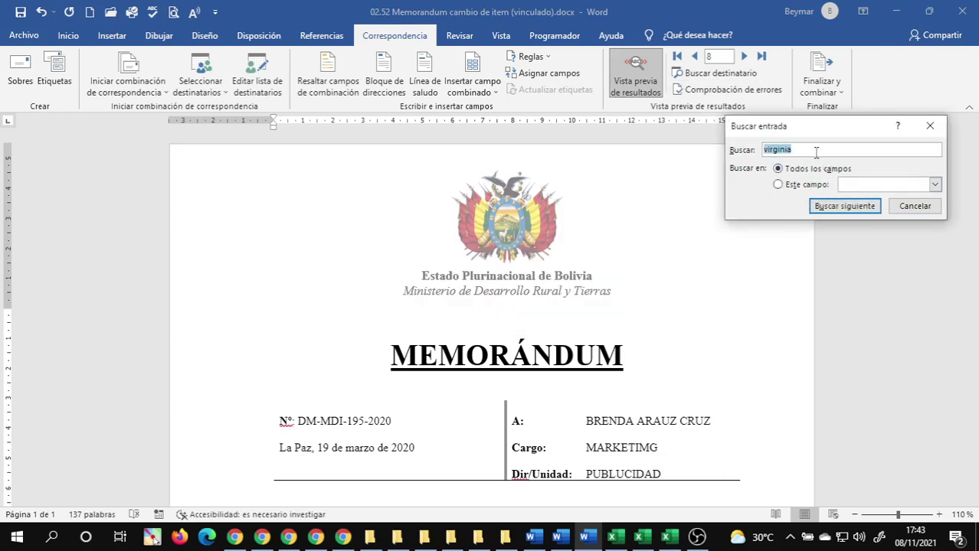
- Search the recipients for 'd', stepping through matches until no more entries remain
{"action": "key", "text": "BackSpace"}
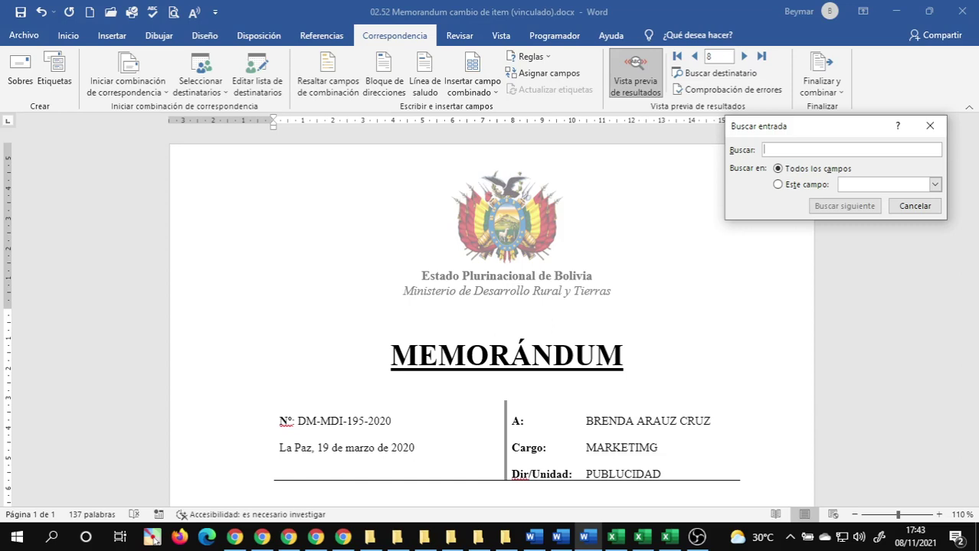
{"action": "type", "text": "d"}
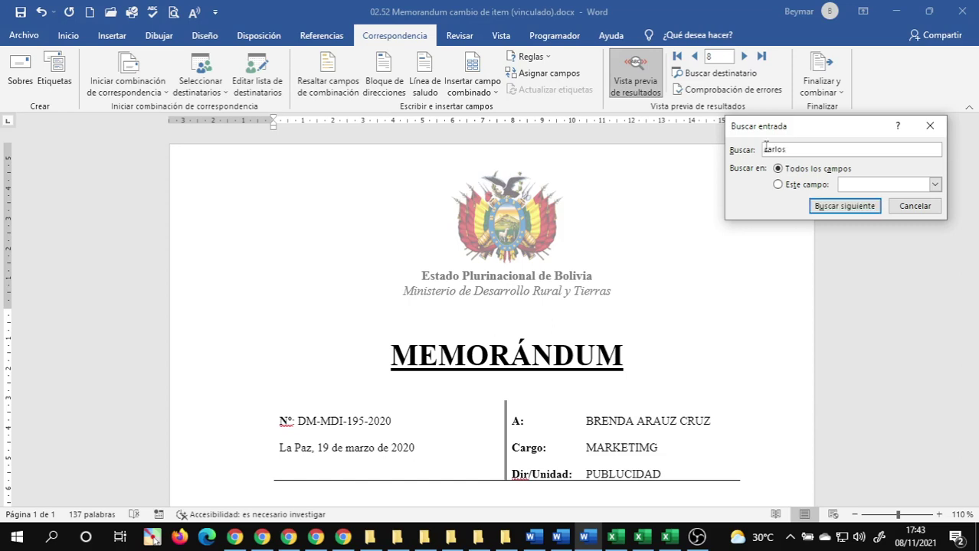
{"action": "left_click", "coordinate": [840, 205]}
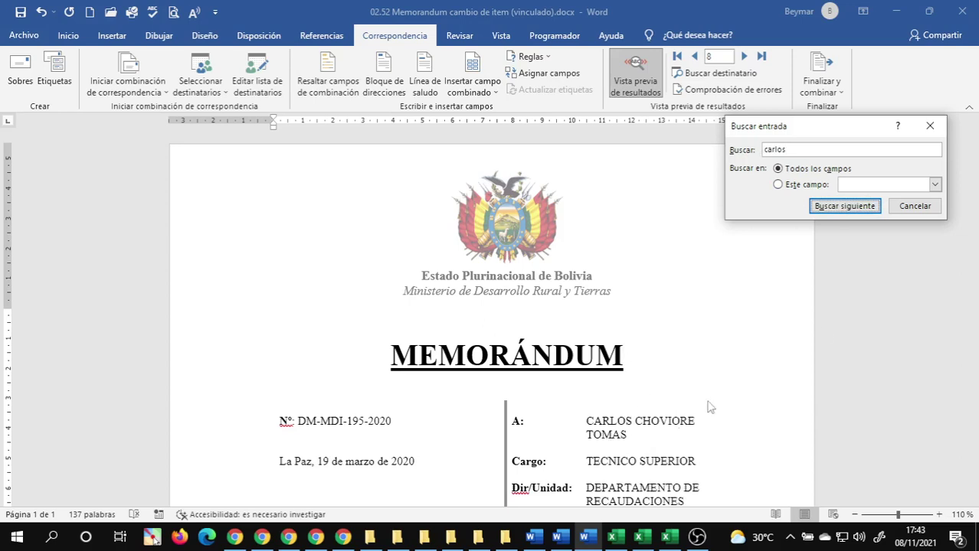
{"action": "left_click", "coordinate": [847, 210]}
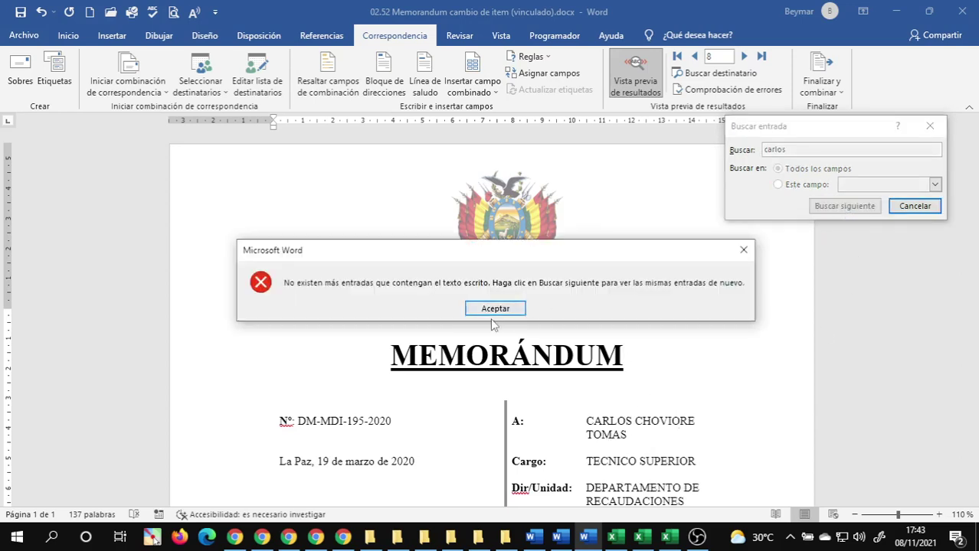
{"action": "left_click", "coordinate": [495, 309]}
{"action": "key", "text": "BackSpace"}
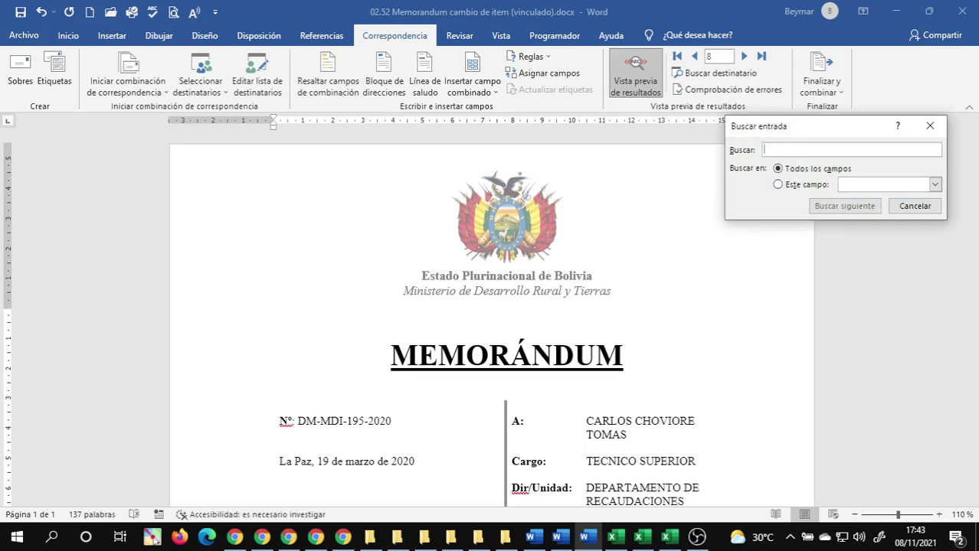
- Search for a longer first-name fragment and a shortened version; neither matches any record
{"action": "type", "text": "matias"}
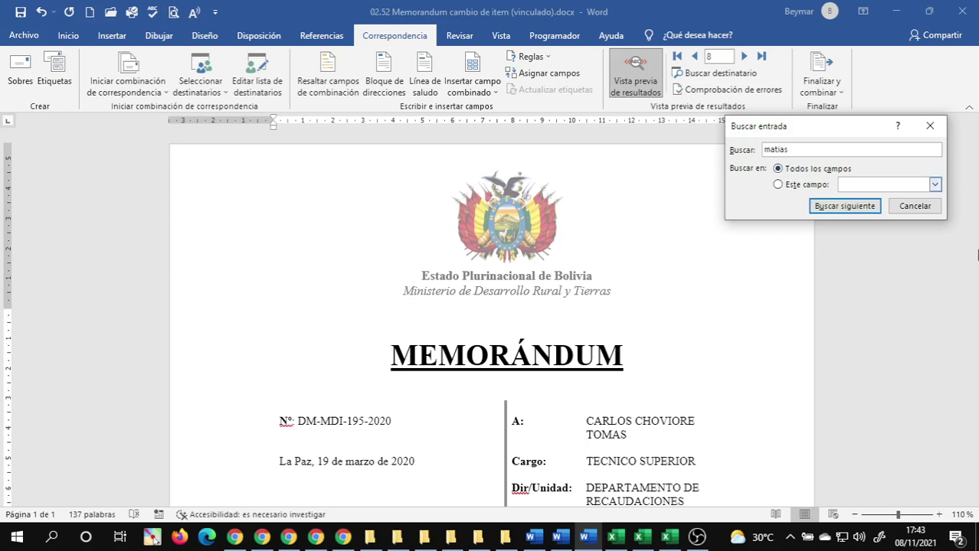
{"action": "left_click", "coordinate": [842, 207]}
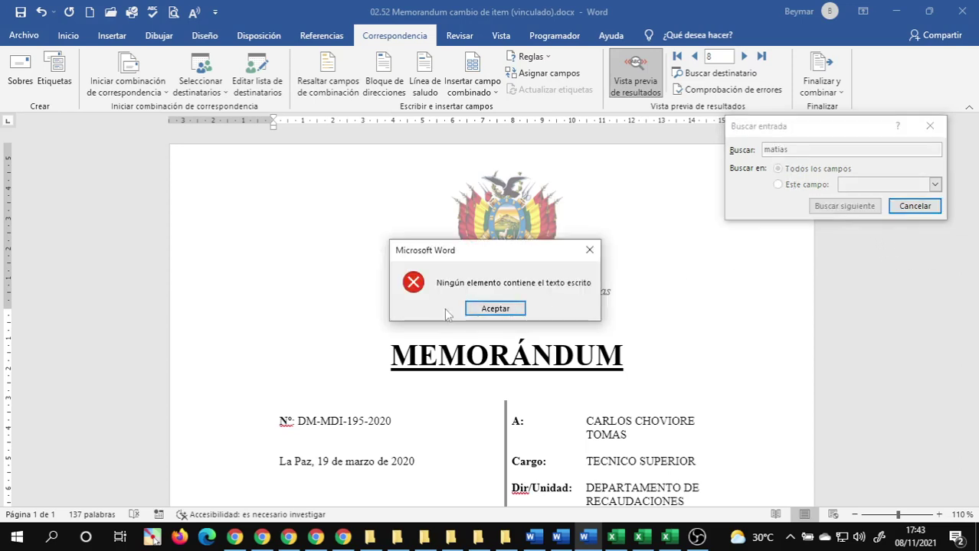
{"action": "left_click", "coordinate": [494, 306]}
{"action": "left_click", "coordinate": [804, 150]}
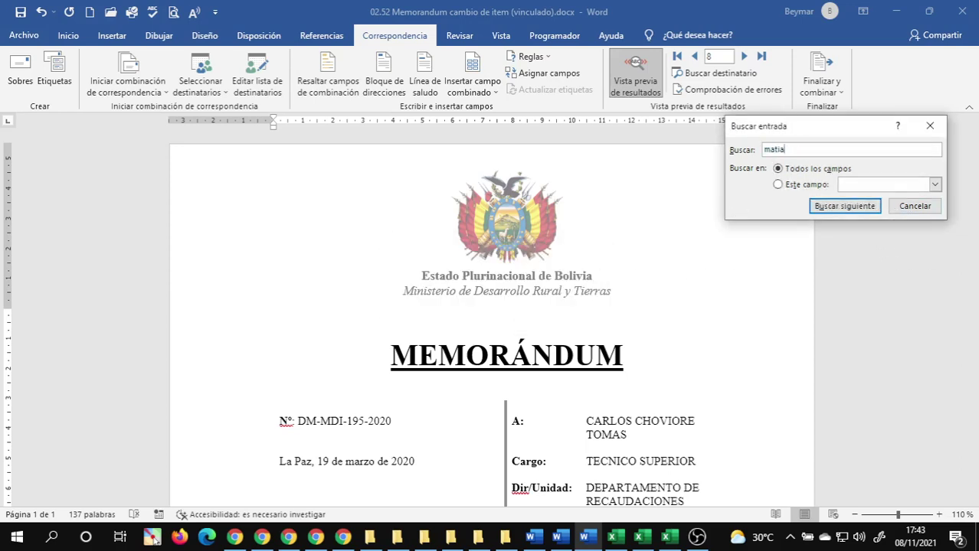
{"action": "left_click", "coordinate": [838, 208]}
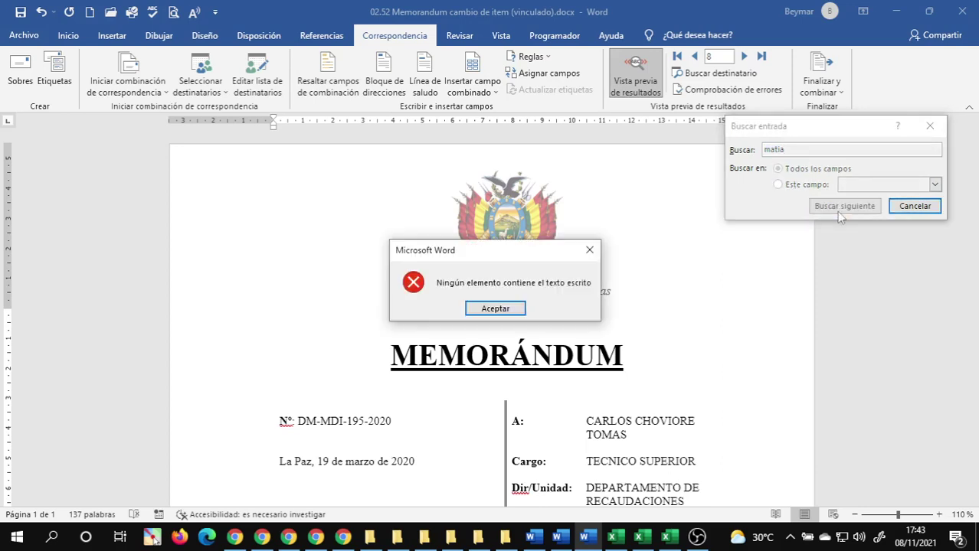
{"action": "left_click", "coordinate": [509, 308]}
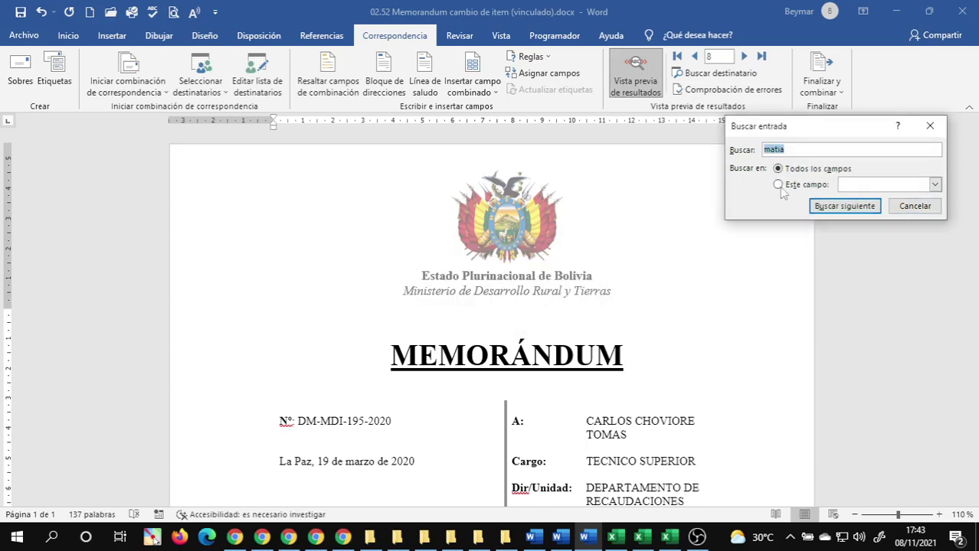
- Retry the name search with unaccented and accented 'í' spellings; still no match
{"action": "key", "text": "BackSpace"}
{"action": "type", "text": "ma"}
{"action": "left_click", "coordinate": [848, 209]}
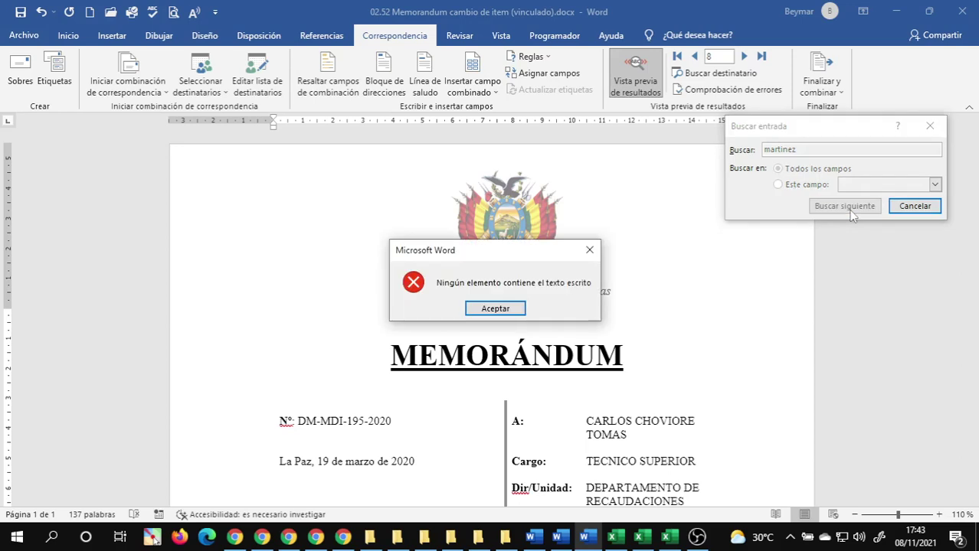
{"action": "left_click", "coordinate": [494, 309]}
{"action": "left_click", "coordinate": [781, 151]}
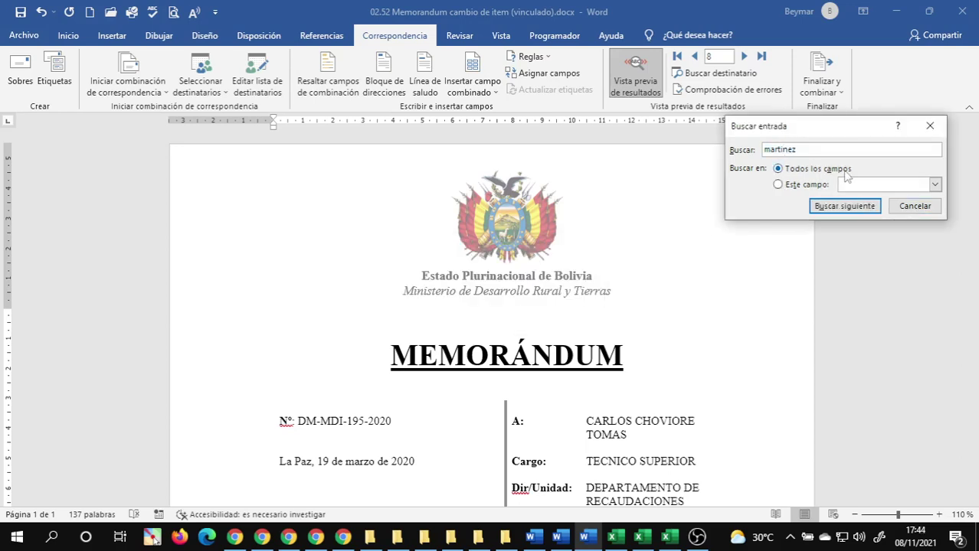
{"action": "key", "text": "BackSpace"}
{"action": "type", "text": "í"}
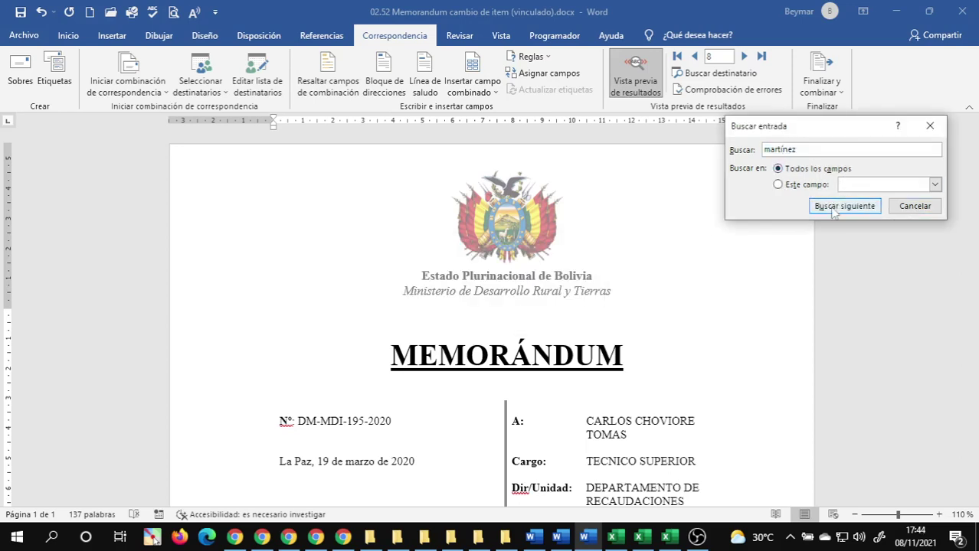
{"action": "left_click", "coordinate": [831, 209]}
{"action": "left_click", "coordinate": [506, 310]}
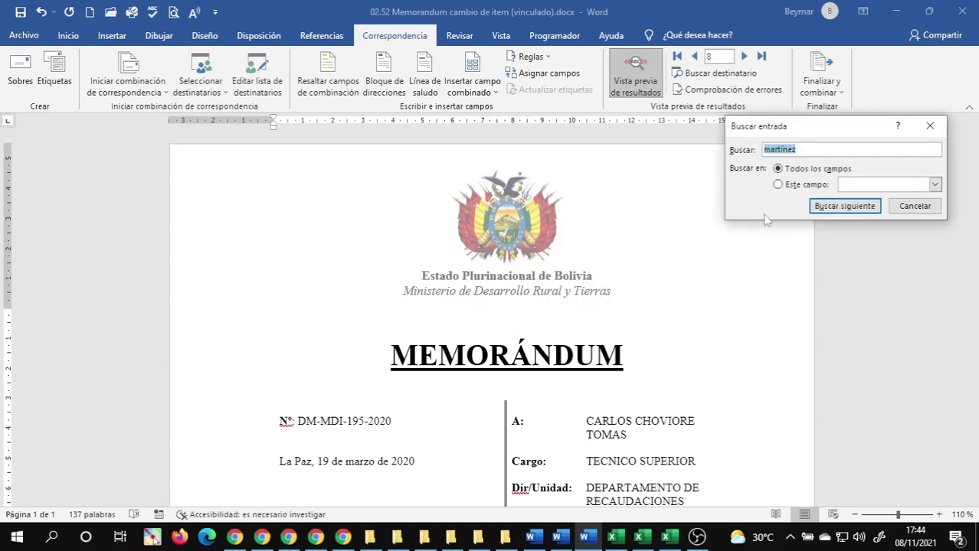
- Edit the accented search term and add letters, searching again without any match
{"action": "left_click", "coordinate": [811, 152]}
{"action": "key", "text": "BackSpace"}
{"action": "type", "text": "í"}
{"action": "left_click", "coordinate": [846, 207]}
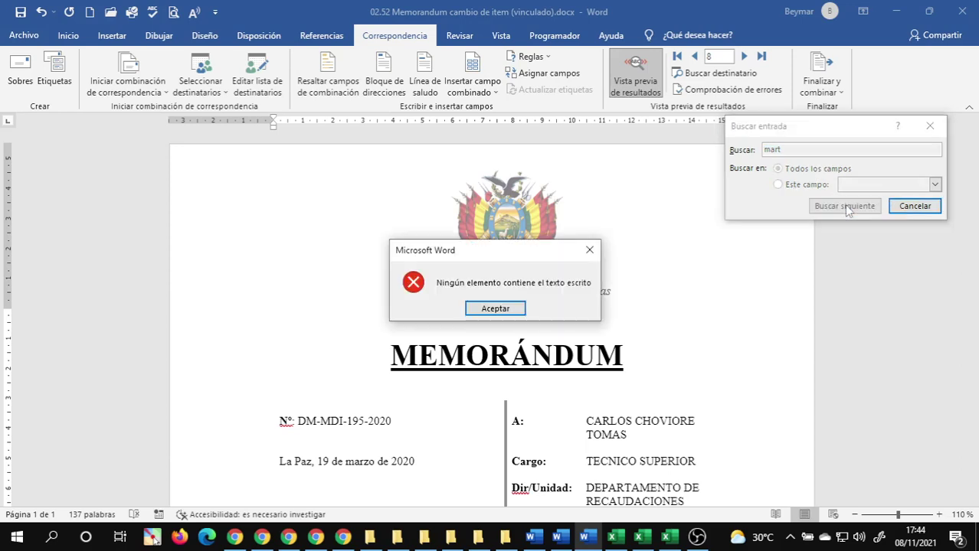
{"action": "left_click", "coordinate": [493, 313]}
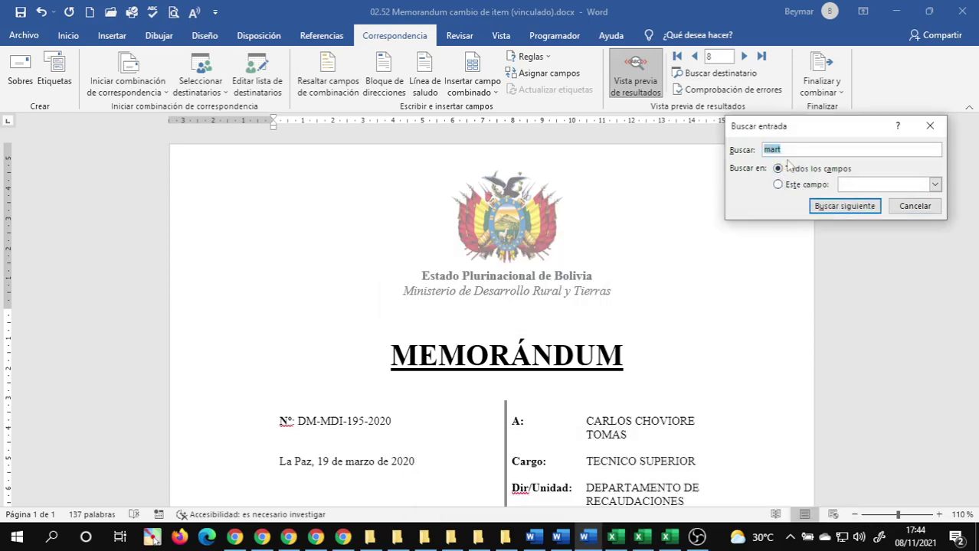
{"action": "type", "text": "m"}
{"action": "left_click", "coordinate": [839, 206]}
{"action": "left_click", "coordinate": [495, 308]}
- Search once more, confirm no record has the name, and go to the recipient spreadsheet
{"action": "left_click", "coordinate": [809, 153]}
{"action": "left_click", "coordinate": [824, 212]}
{"action": "left_click", "coordinate": [490, 311]}
{"action": "left_click", "coordinate": [791, 150]}
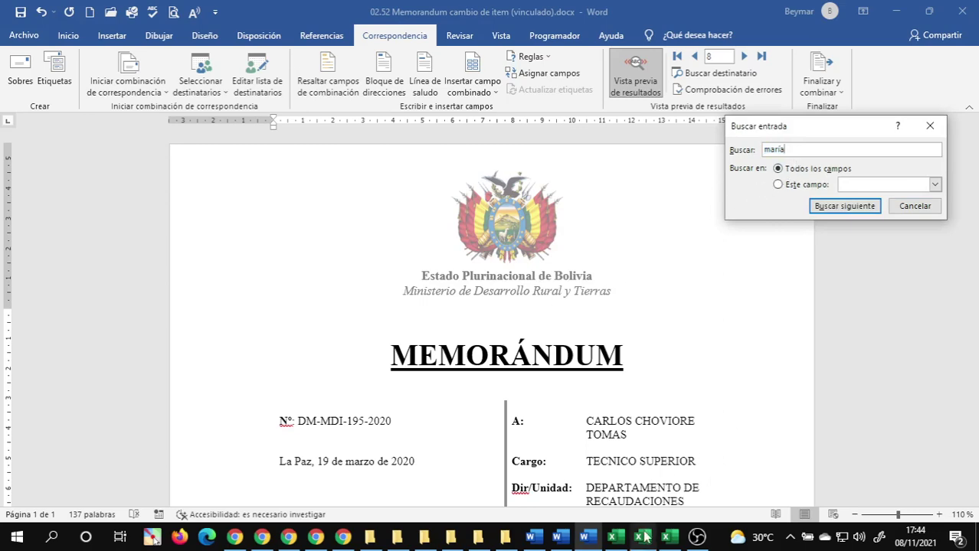
{"action": "left_click", "coordinate": [643, 537]}
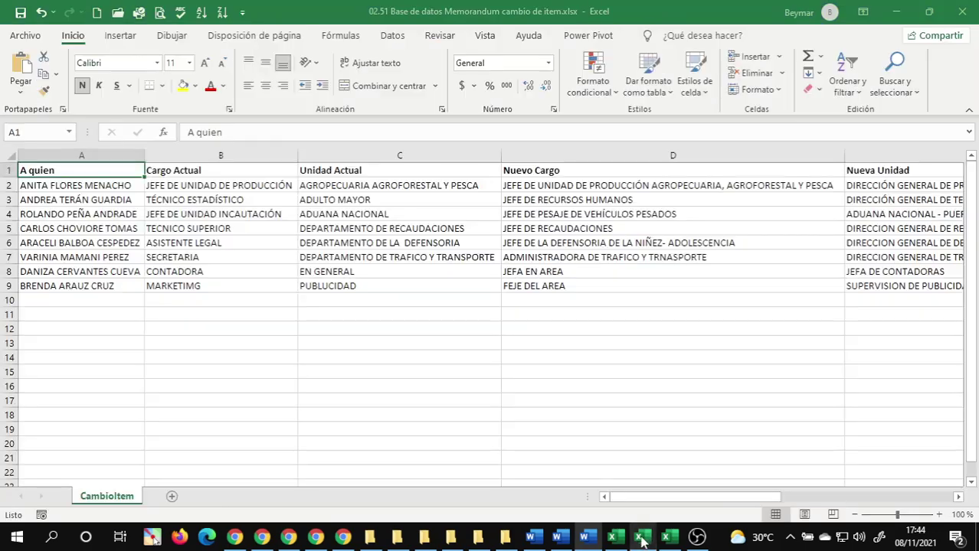
- Review the recipient name in cell A5 of the CambioItem sheet, then return to Word
{"action": "left_click", "coordinate": [113, 228]}
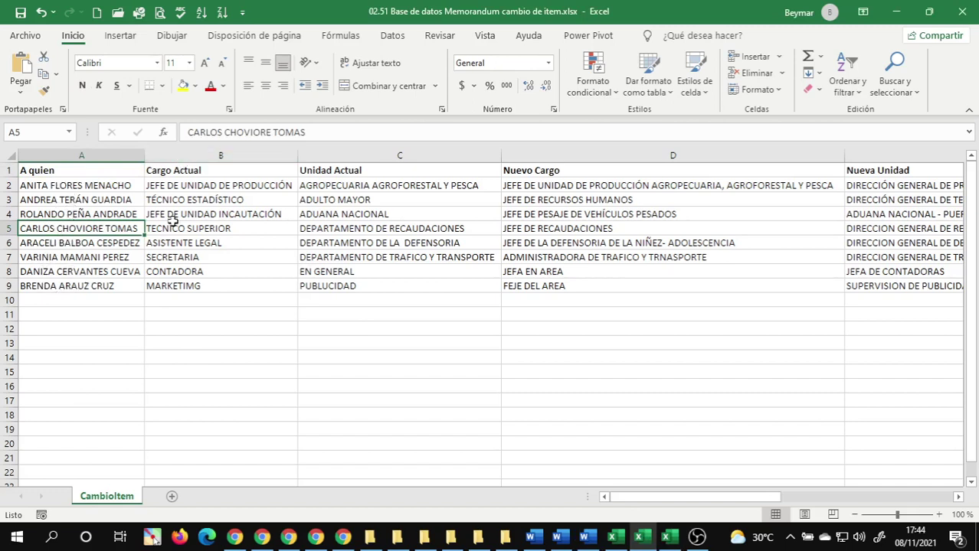
{"action": "mouse_move", "coordinate": [479, 536]}
{"action": "left_click", "coordinate": [574, 542]}
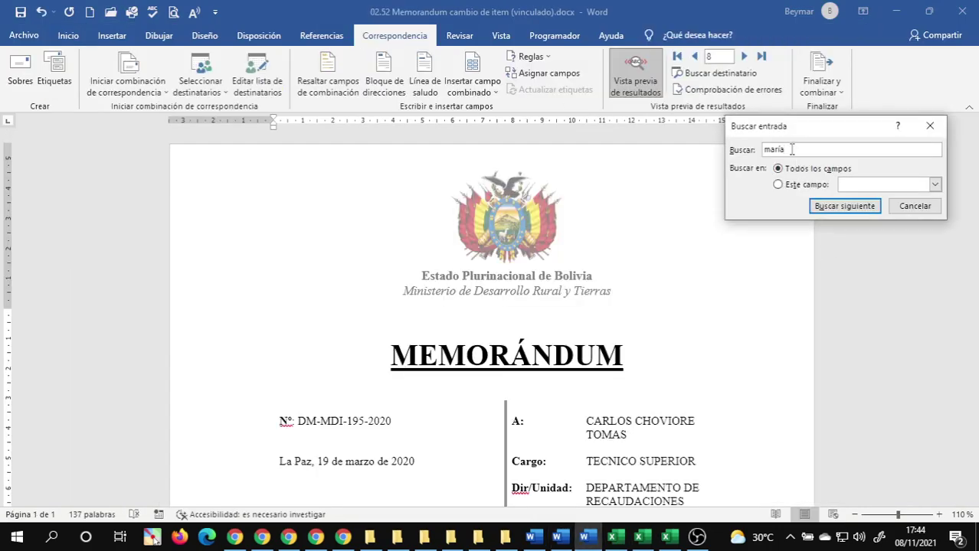
- Search for the secretary's first name, jump the preview to record 6, and close the search
{"action": "left_click_drag", "start_coordinate": [792, 150], "coordinate": [597, 149]}
{"action": "type", "text": "v"}
{"action": "left_click", "coordinate": [814, 210]}
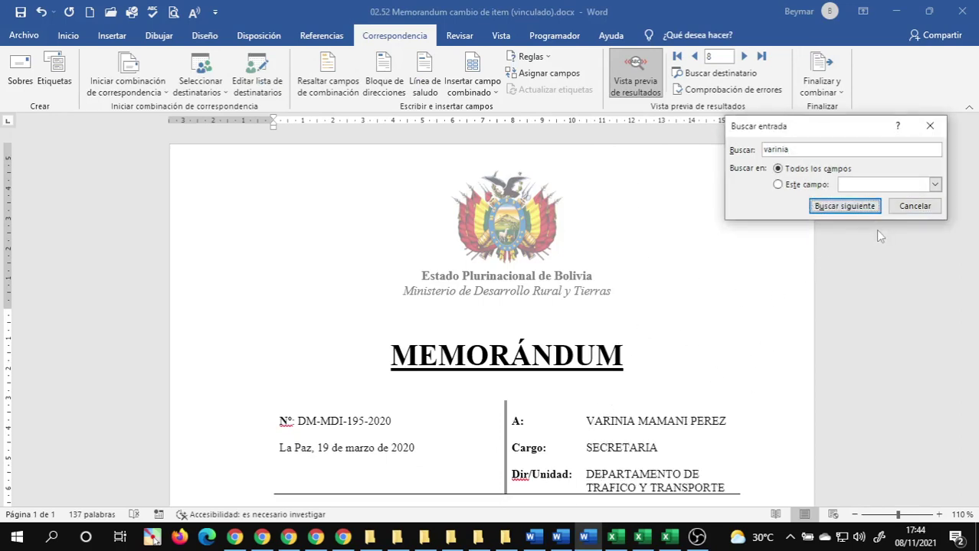
{"action": "left_click", "coordinate": [915, 207]}
{"action": "left_click", "coordinate": [915, 206]}
- Scroll through previewed record 6, checking the merged department name and other fields
{"action": "scroll", "coordinate": [594, 400], "scroll_direction": "down", "scroll_amount": 10}
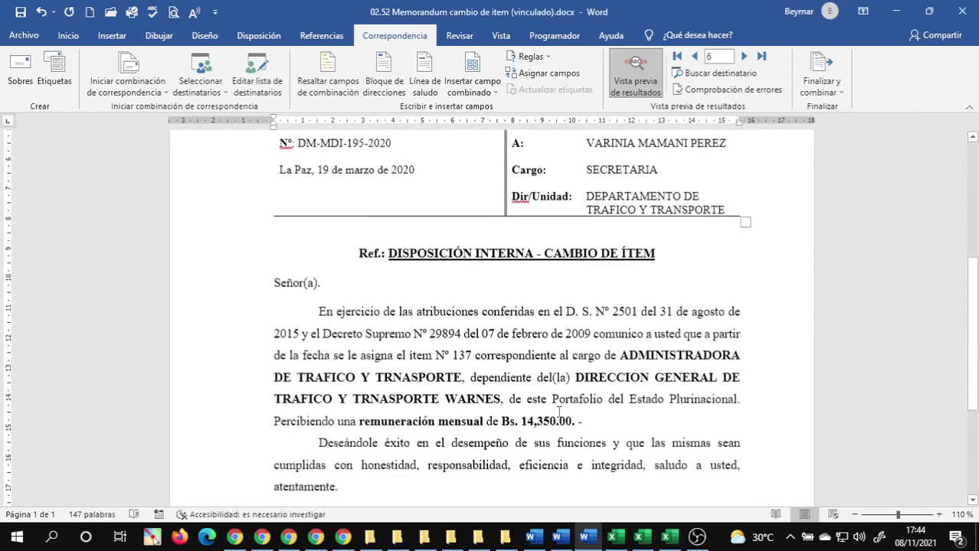
{"action": "scroll", "coordinate": [594, 395], "scroll_direction": "down", "scroll_amount": 2}
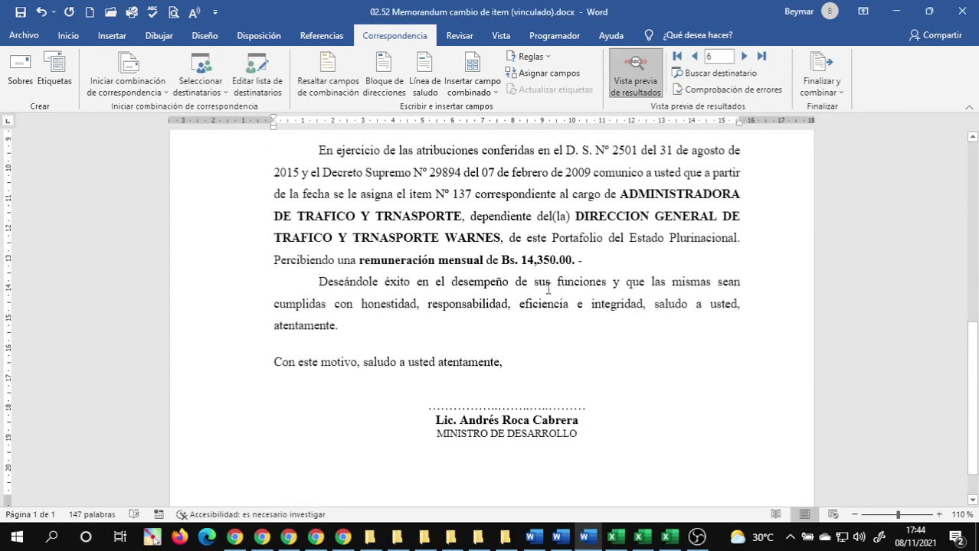
{"action": "left_click", "coordinate": [376, 243]}
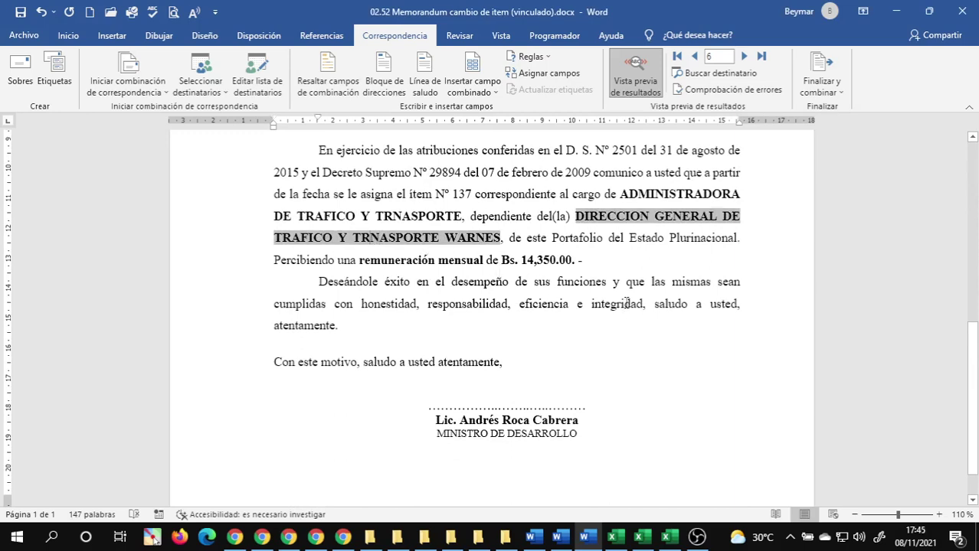
{"action": "scroll", "coordinate": [671, 302], "scroll_direction": "up", "scroll_amount": 3}
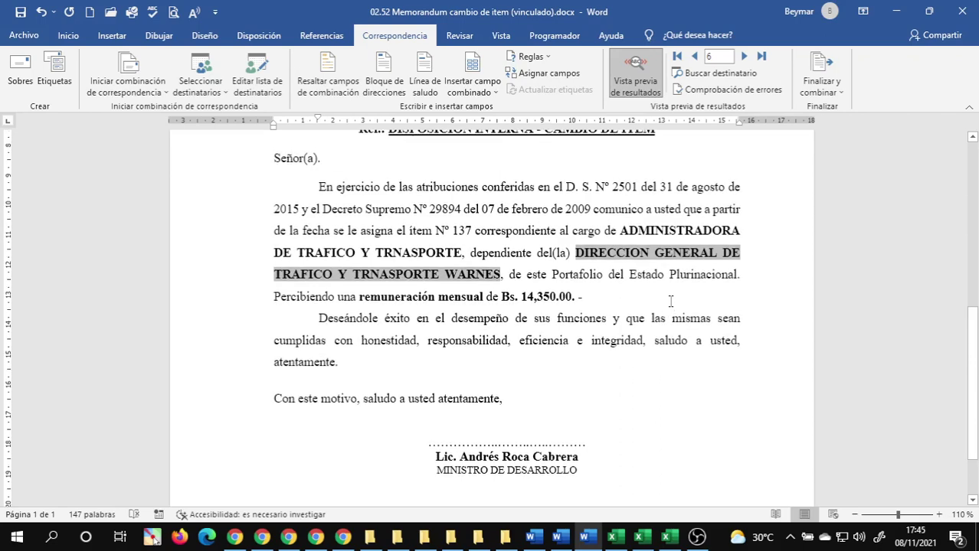
{"action": "left_click", "coordinate": [572, 304]}
{"action": "scroll", "coordinate": [664, 309], "scroll_direction": "up", "scroll_amount": 4}
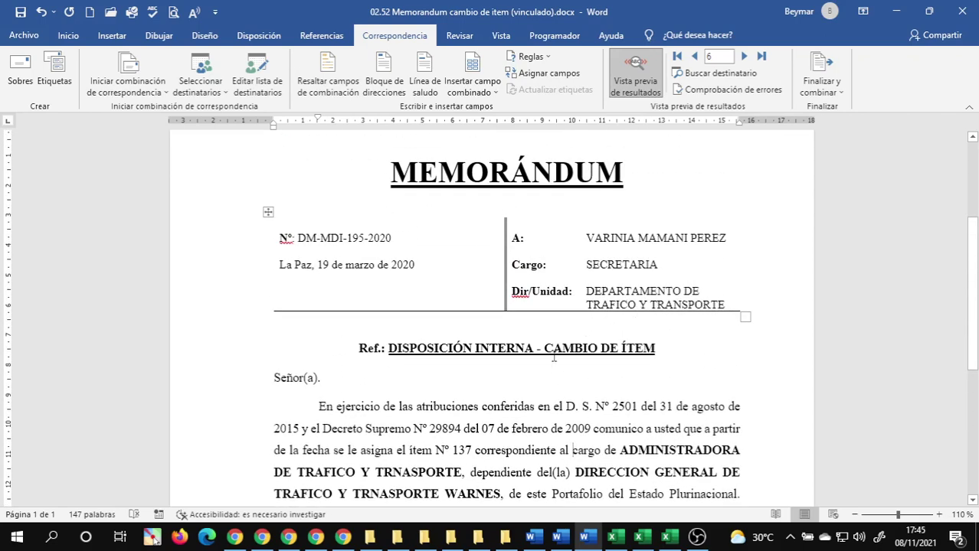
{"action": "scroll", "coordinate": [554, 358], "scroll_direction": "up", "scroll_amount": 5}
{"action": "scroll", "coordinate": [556, 322], "scroll_direction": "down", "scroll_amount": 20}
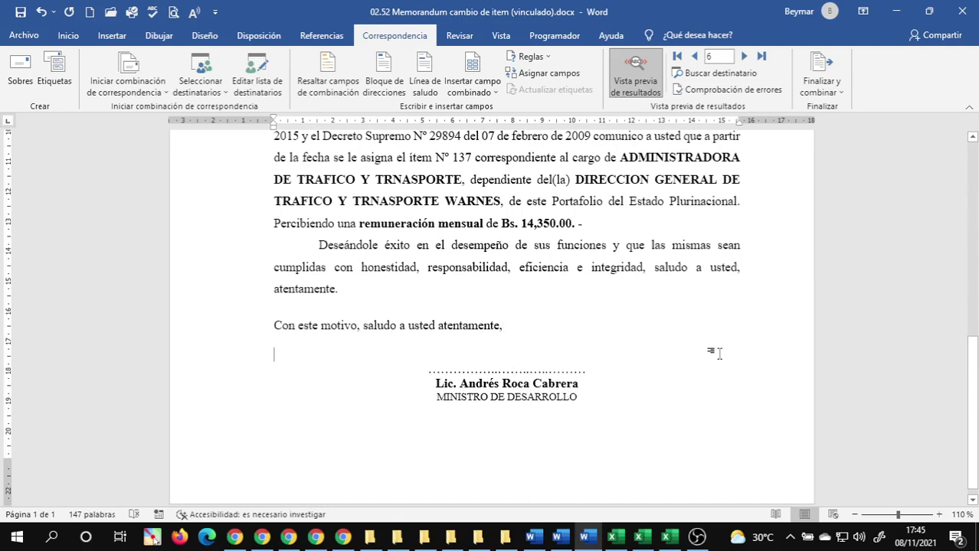
{"action": "scroll", "coordinate": [718, 352], "scroll_direction": "up", "scroll_amount": 4}
{"action": "scroll", "coordinate": [718, 355], "scroll_direction": "up", "scroll_amount": 3}
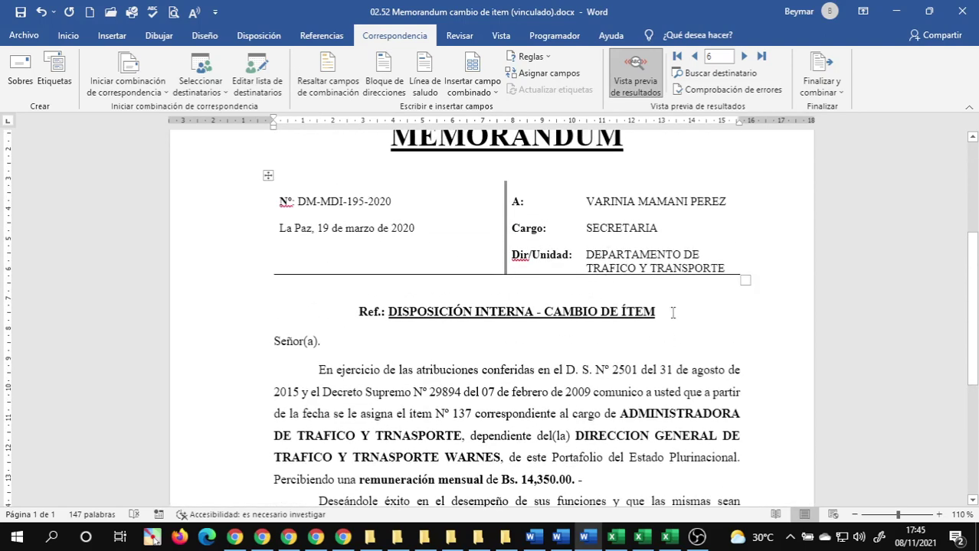
{"action": "scroll", "coordinate": [429, 266], "scroll_direction": "up", "scroll_amount": 1}
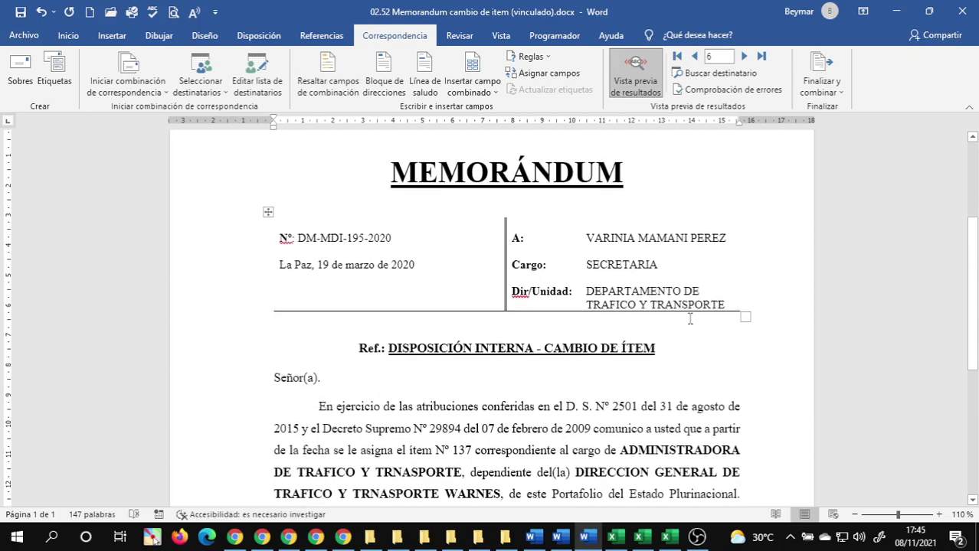
{"action": "scroll", "coordinate": [689, 254], "scroll_direction": "up", "scroll_amount": 2}
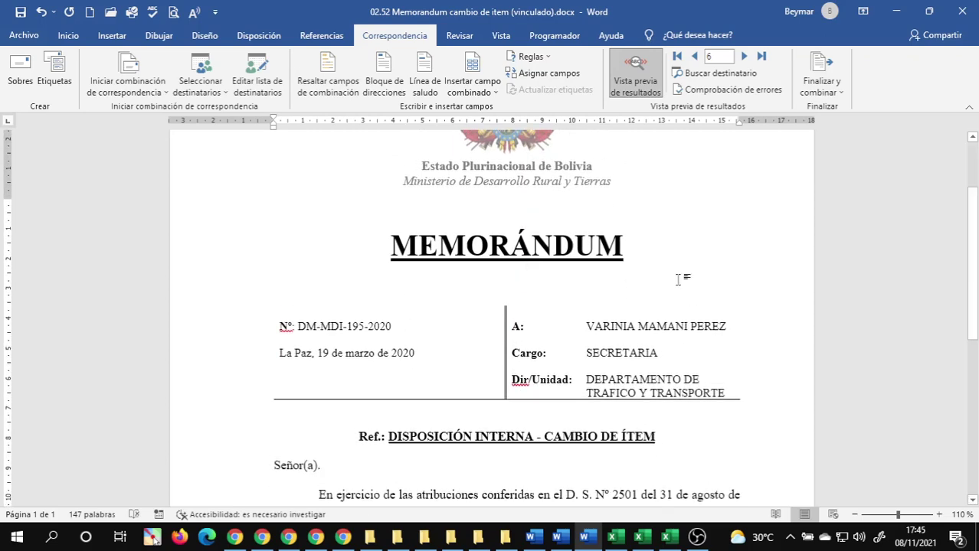
{"action": "scroll", "coordinate": [685, 276], "scroll_direction": "down", "scroll_amount": 5}
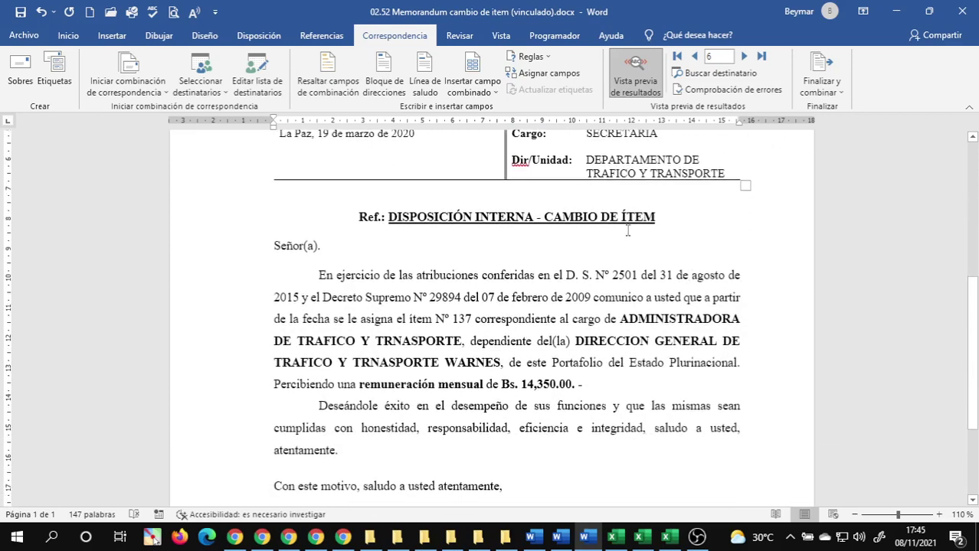
- Save the memo, then merge all records into a new document via Edit Individual Documents
{"action": "left_click", "coordinate": [18, 16]}
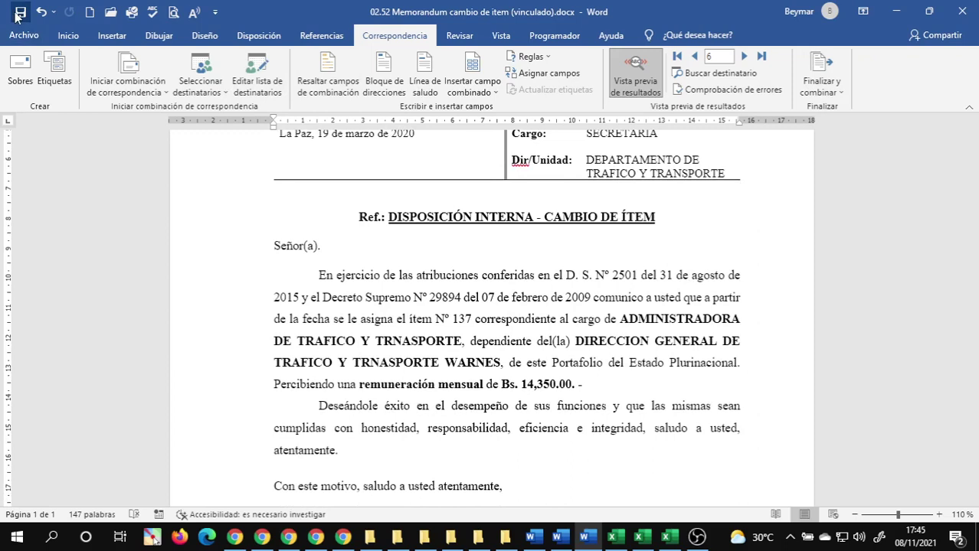
{"action": "left_click", "coordinate": [837, 97]}
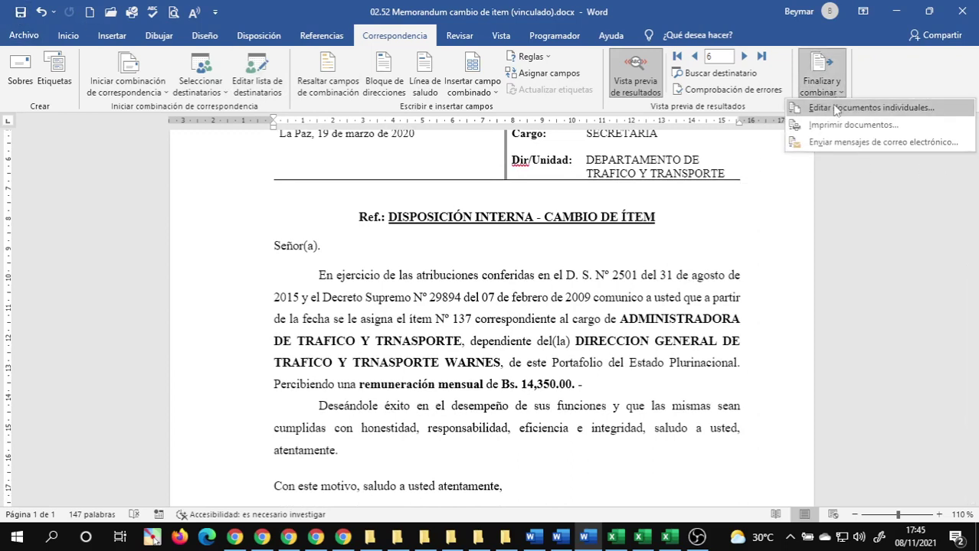
{"action": "left_click", "coordinate": [866, 112]}
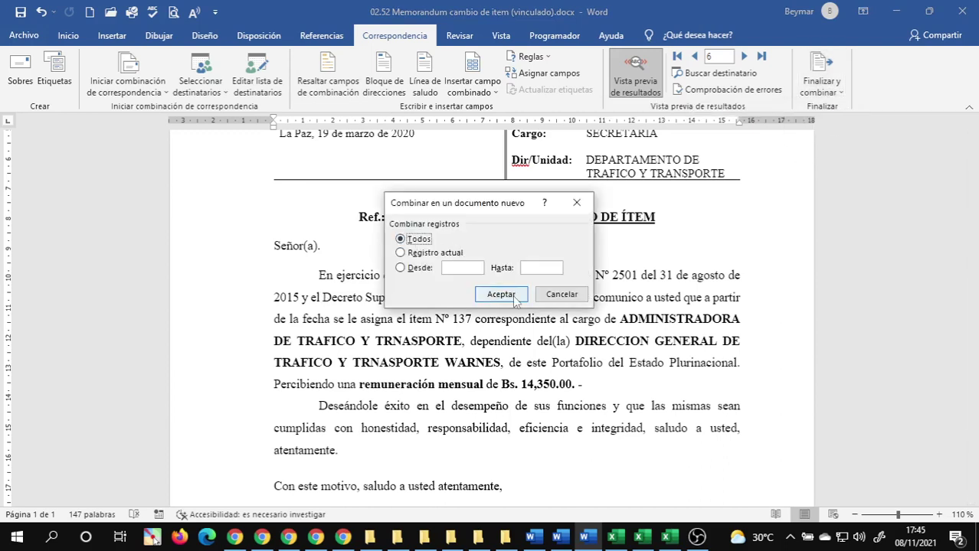
{"action": "mouse_move", "coordinate": [586, 540]}
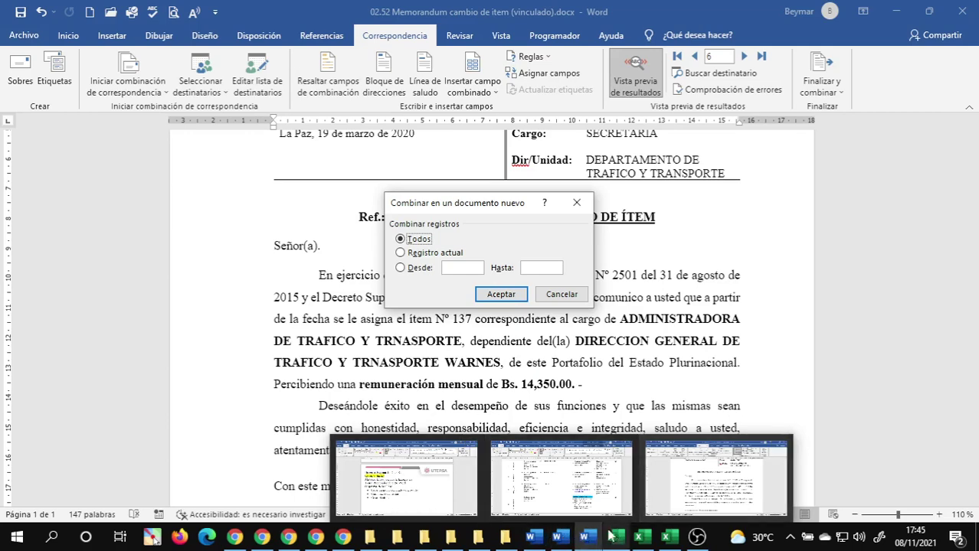
{"action": "left_click", "coordinate": [499, 294]}
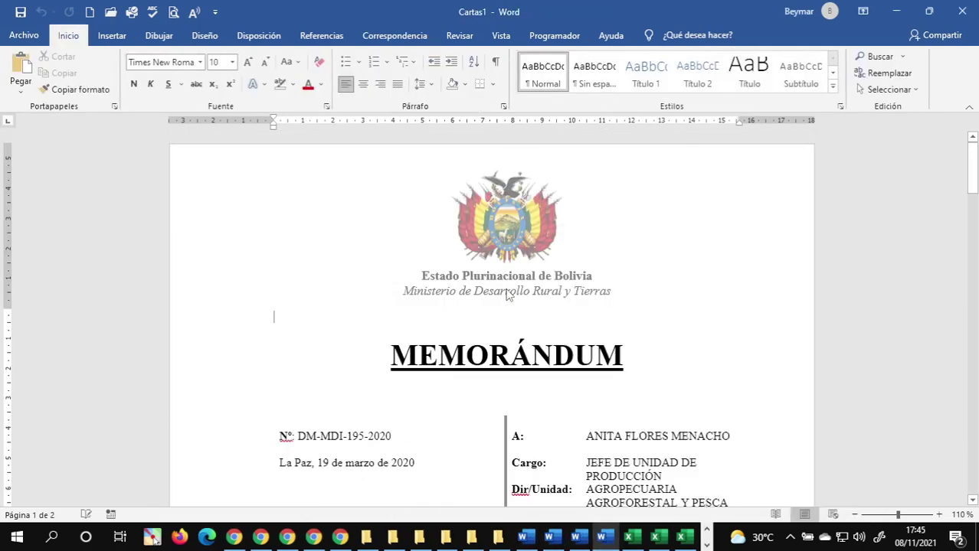
{"action": "scroll", "coordinate": [687, 377], "scroll_direction": "down", "scroll_amount": 2}
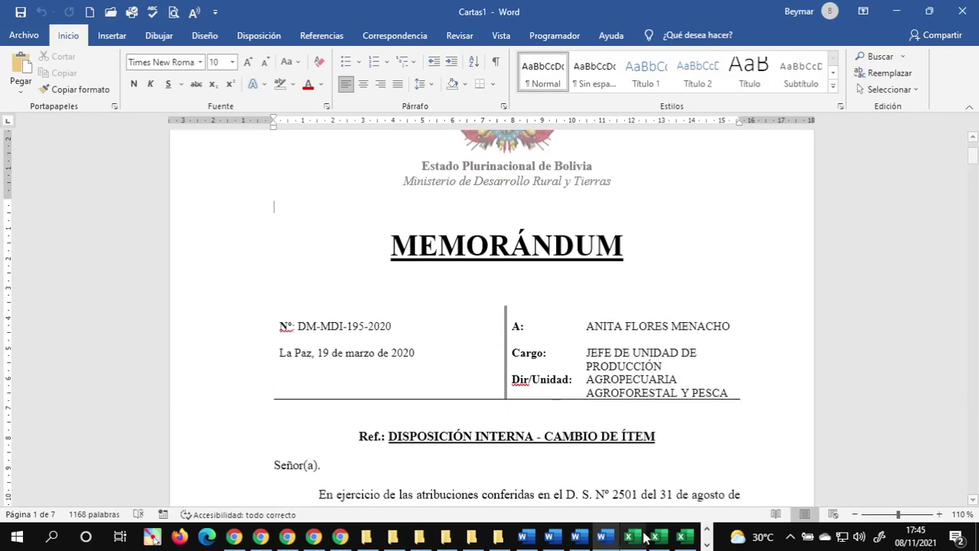
{"action": "mouse_move", "coordinate": [526, 541]}
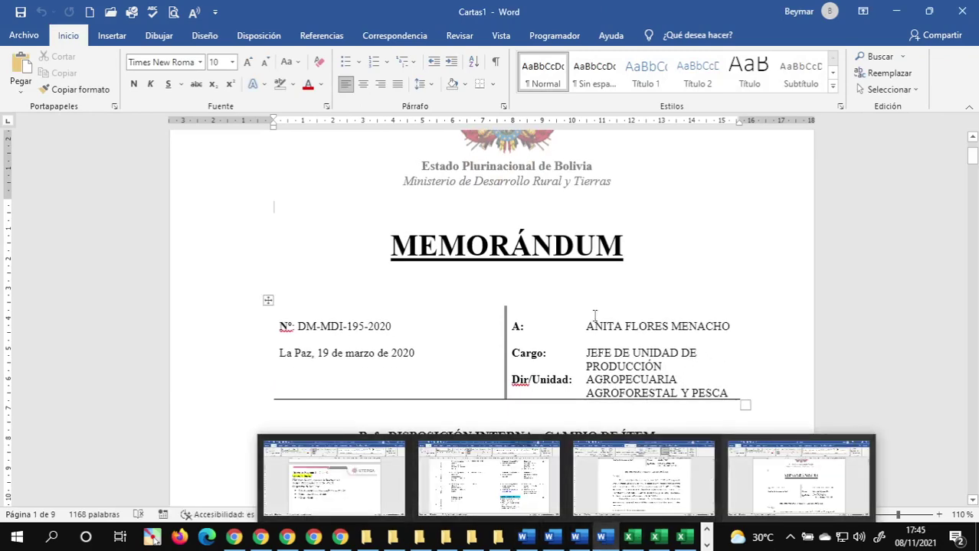
{"action": "scroll", "coordinate": [602, 299], "scroll_direction": "down", "scroll_amount": 3}
{"action": "scroll", "coordinate": [601, 299], "scroll_direction": "down", "scroll_amount": 12}
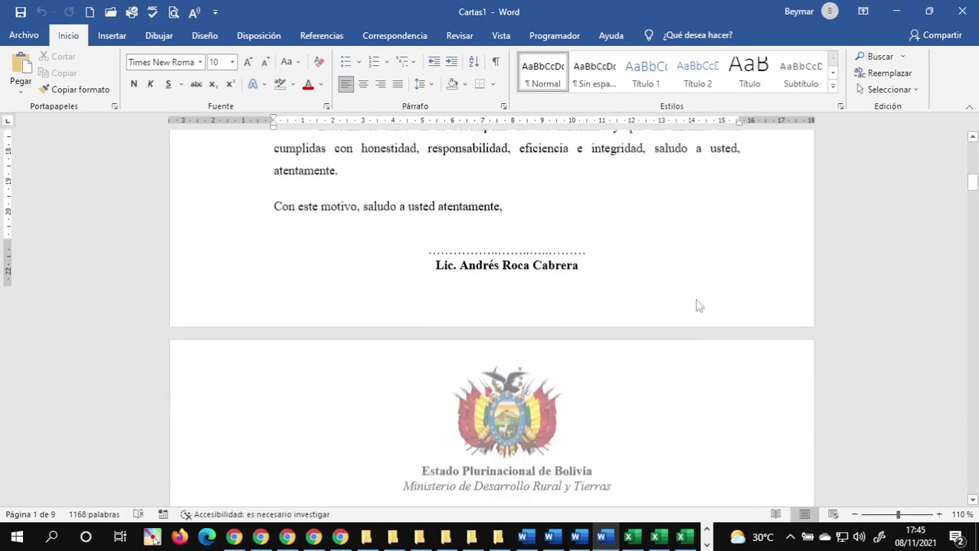
{"action": "scroll", "coordinate": [695, 302], "scroll_direction": "up", "scroll_amount": 3}
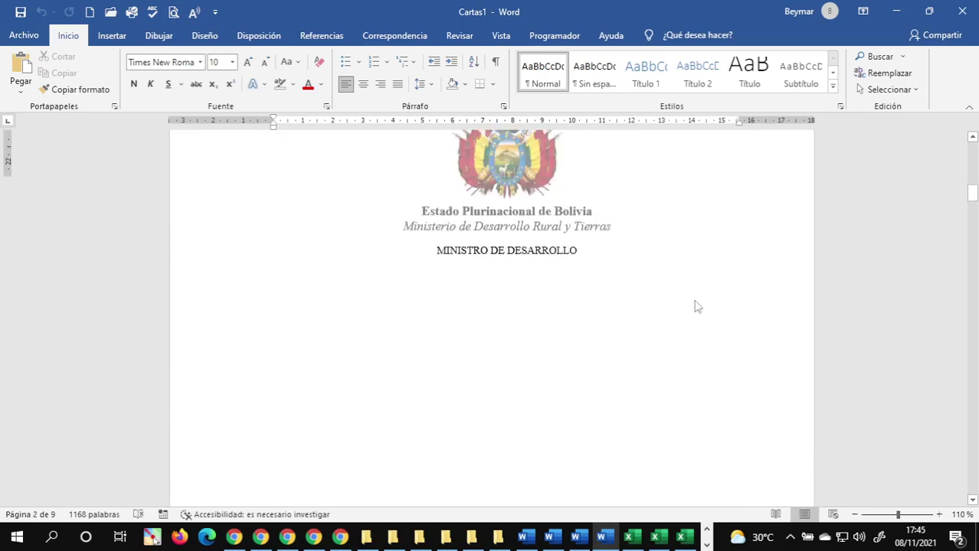
{"action": "scroll", "coordinate": [688, 301], "scroll_direction": "down", "scroll_amount": 5}
{"action": "scroll", "coordinate": [686, 302], "scroll_direction": "up", "scroll_amount": 3}
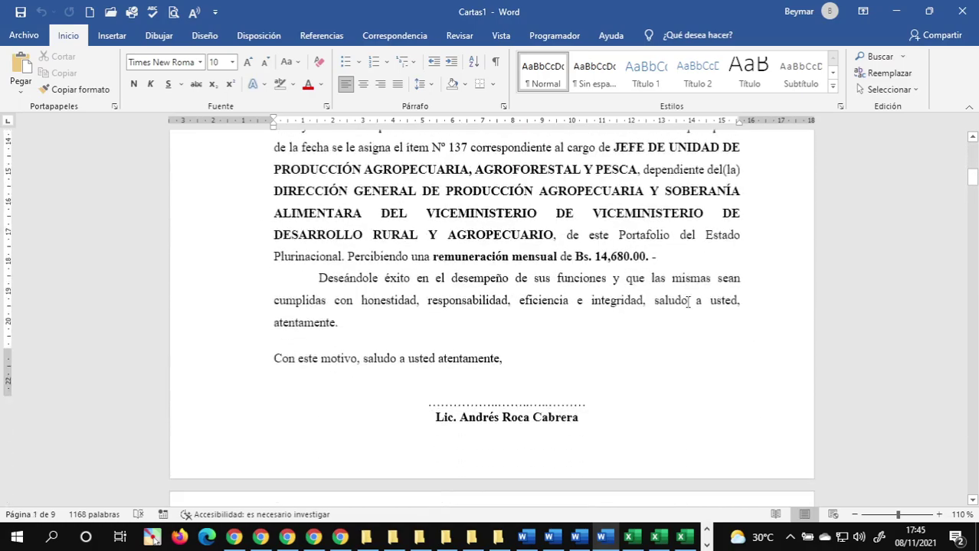
{"action": "scroll", "coordinate": [688, 302], "scroll_direction": "down", "scroll_amount": 6}
{"action": "scroll", "coordinate": [688, 302], "scroll_direction": "down", "scroll_amount": 10}
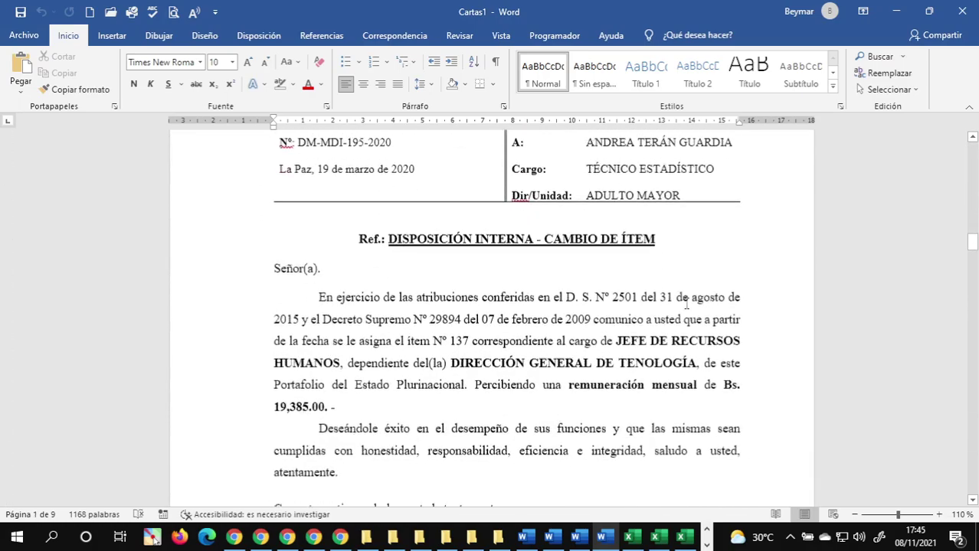
{"action": "scroll", "coordinate": [686, 304], "scroll_direction": "down", "scroll_amount": 12}
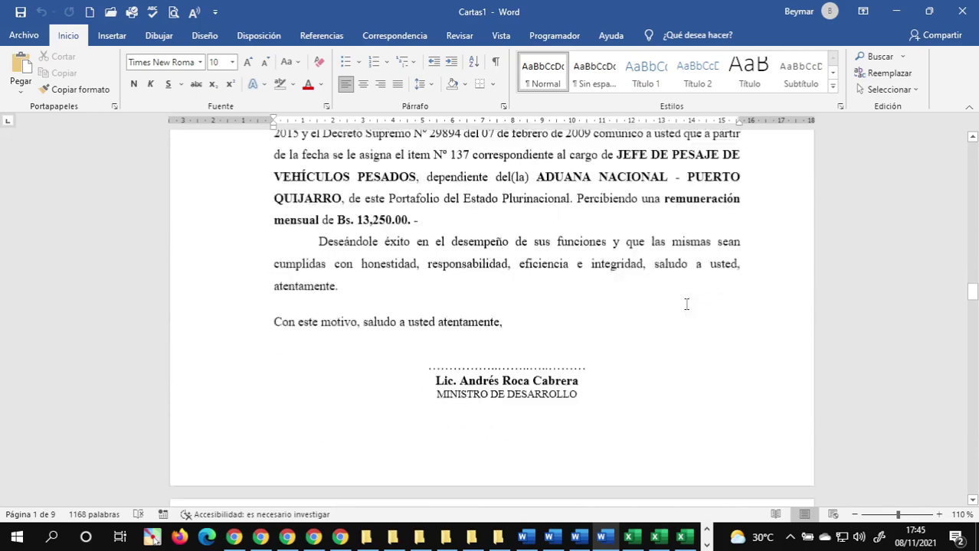
{"action": "scroll", "coordinate": [686, 305], "scroll_direction": "down", "scroll_amount": 15}
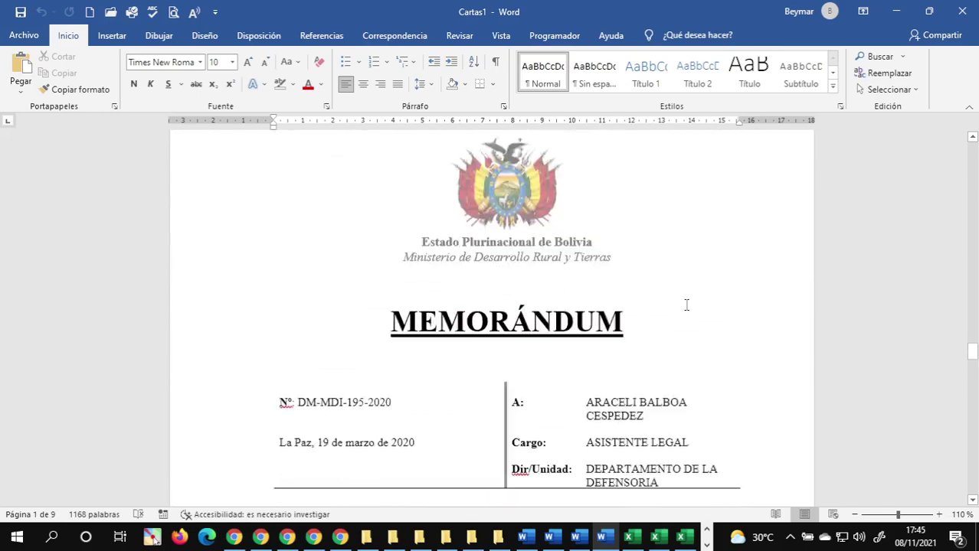
{"action": "scroll", "coordinate": [686, 304], "scroll_direction": "down", "scroll_amount": 15}
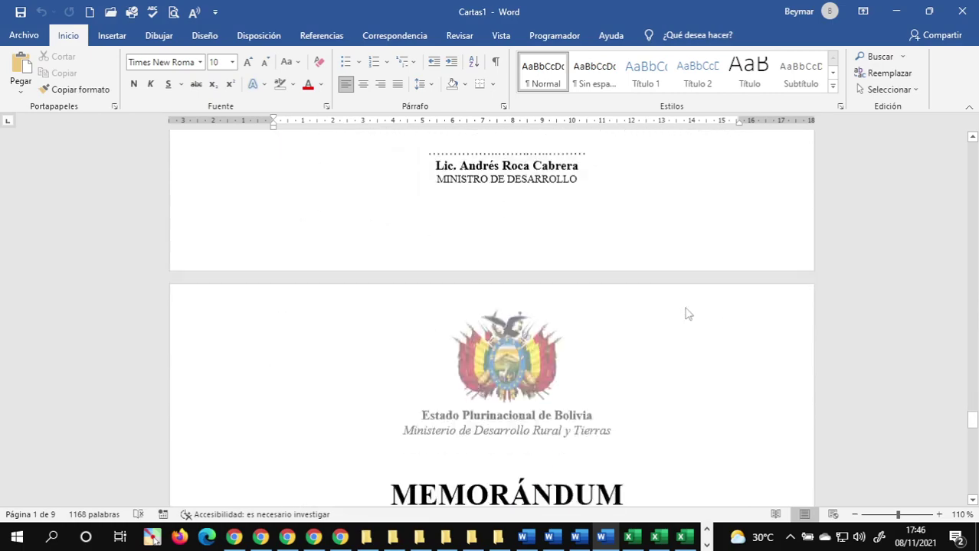
{"action": "scroll", "coordinate": [687, 301], "scroll_direction": "down", "scroll_amount": 15}
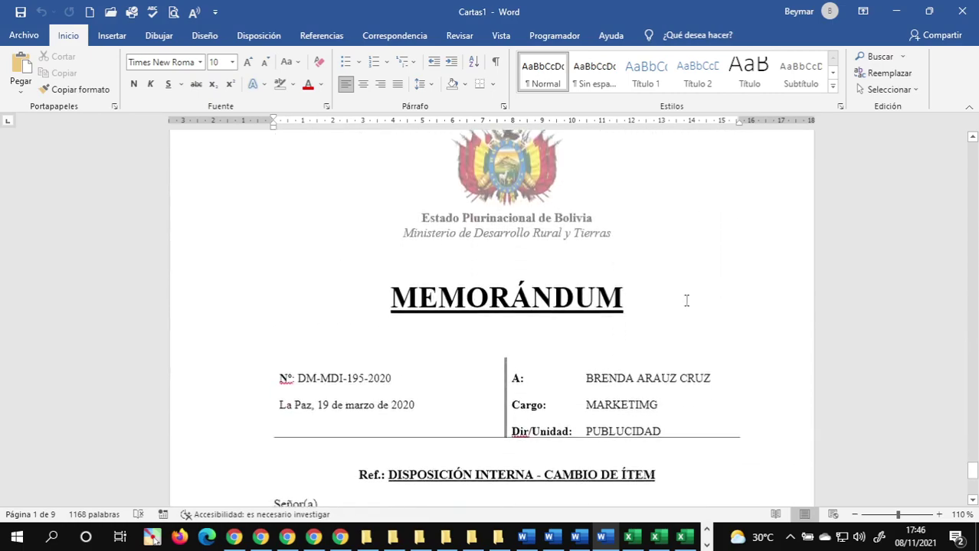
{"action": "scroll", "coordinate": [673, 305], "scroll_direction": "down", "scroll_amount": 15}
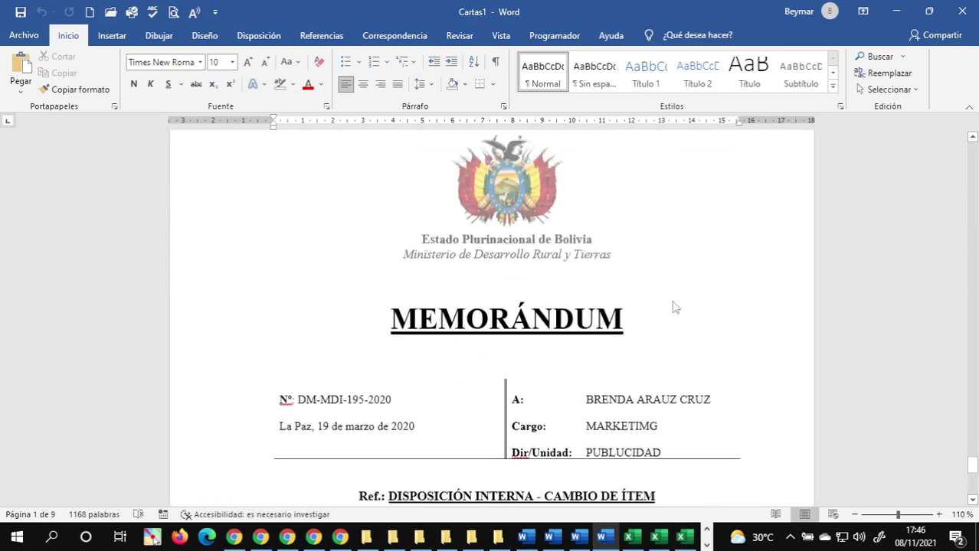
{"action": "scroll", "coordinate": [636, 270], "scroll_direction": "up", "scroll_amount": 3}
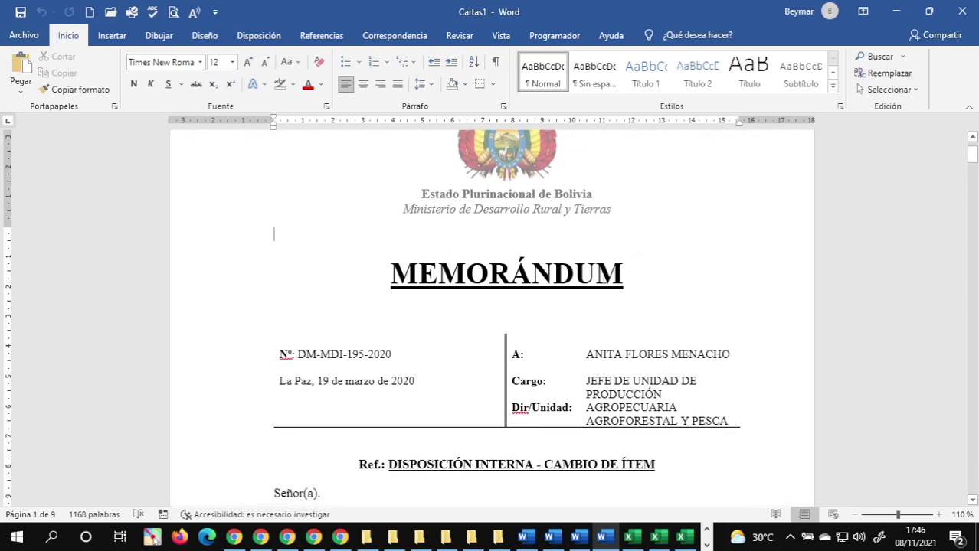
{"action": "scroll", "coordinate": [601, 280], "scroll_direction": "down", "scroll_amount": 10}
{"action": "scroll", "coordinate": [605, 283], "scroll_direction": "up", "scroll_amount": 2}
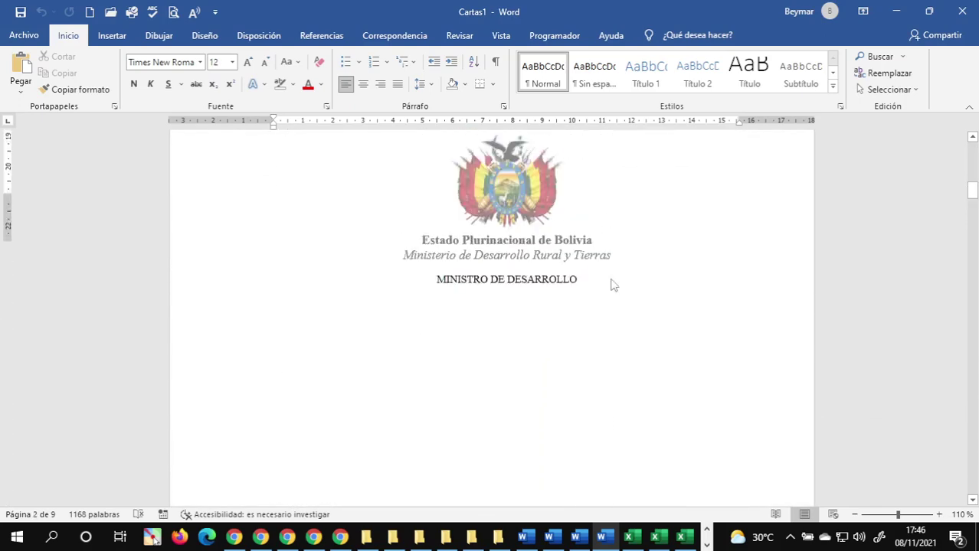
{"action": "scroll", "coordinate": [611, 285], "scroll_direction": "up", "scroll_amount": 4}
{"action": "left_click", "coordinate": [472, 337]}
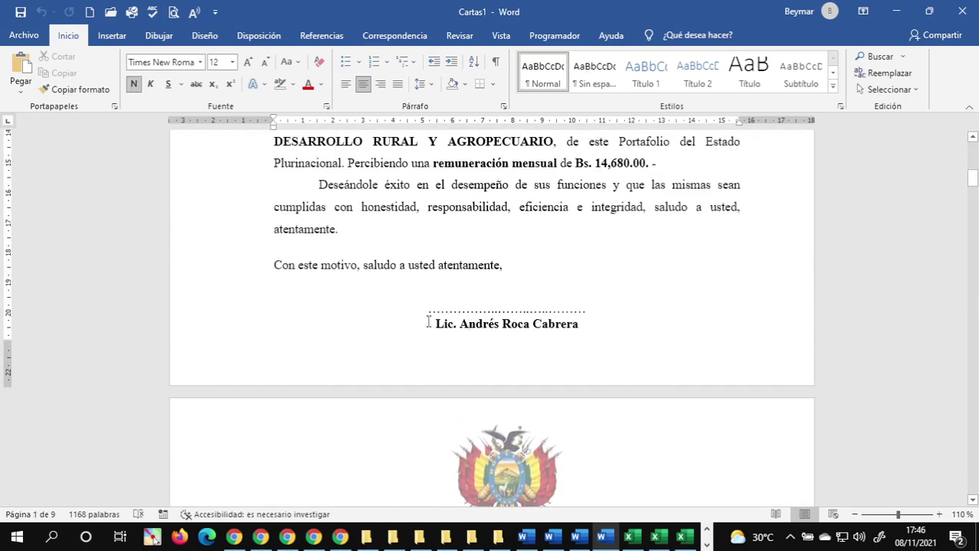
{"action": "scroll", "coordinate": [536, 287], "scroll_direction": "up", "scroll_amount": 6}
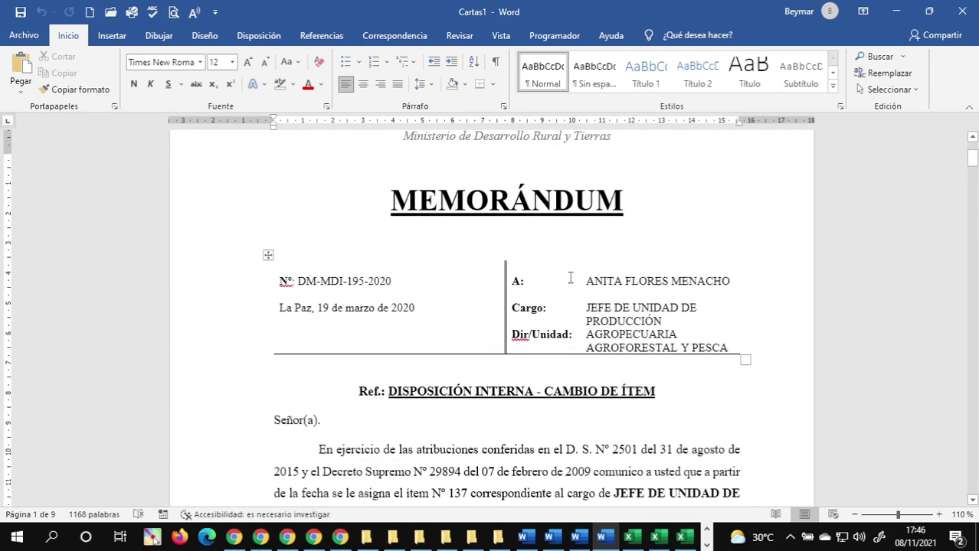
{"action": "scroll", "coordinate": [567, 279], "scroll_direction": "down", "scroll_amount": 1}
{"action": "scroll", "coordinate": [563, 285], "scroll_direction": "down", "scroll_amount": 10}
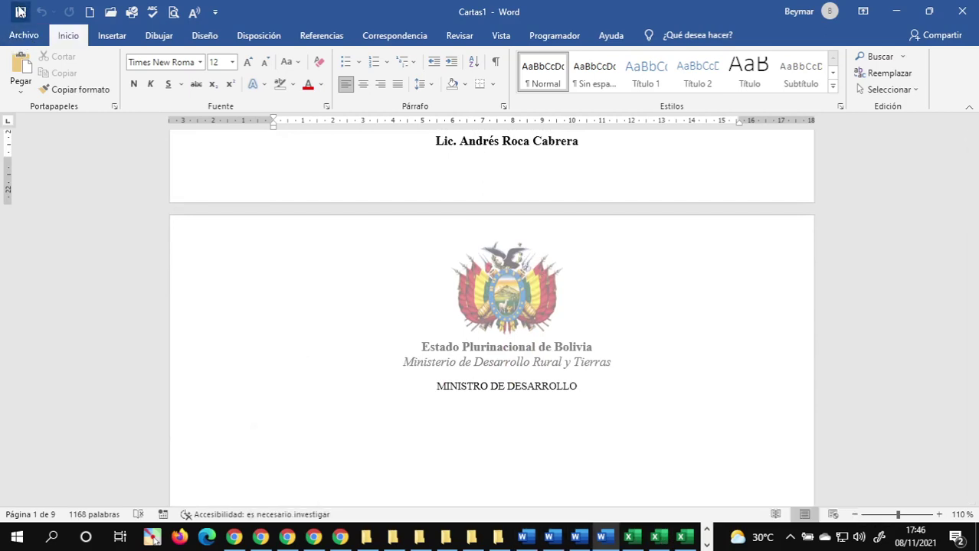
- Point the Save As dialog at the 11 Documento Combinado folder using its copied path
{"action": "left_click", "coordinate": [20, 12]}
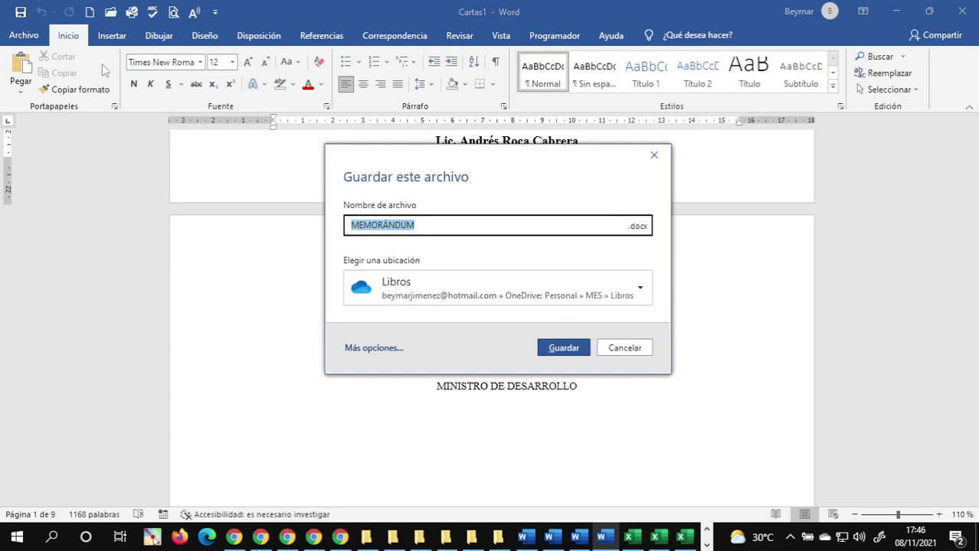
{"action": "left_click", "coordinate": [373, 354]}
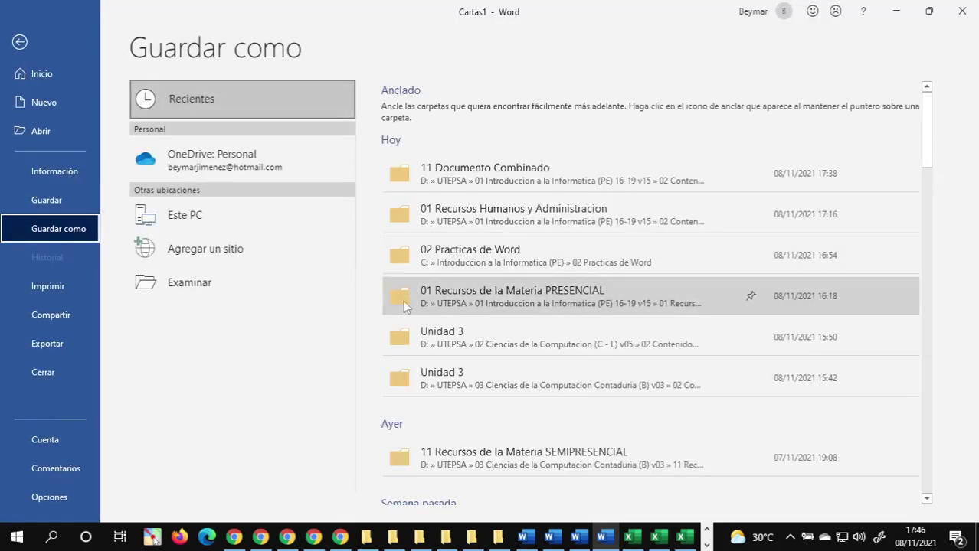
{"action": "left_click", "coordinate": [171, 284]}
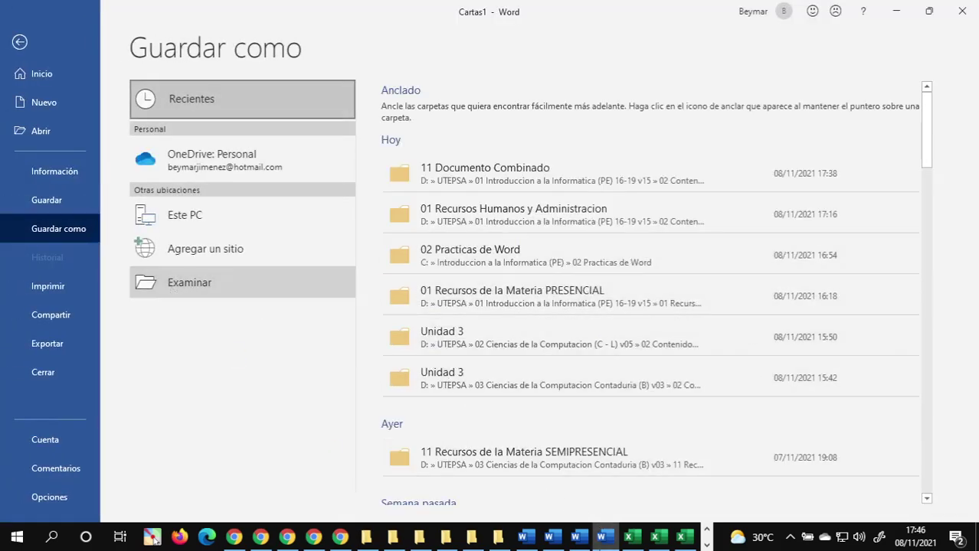
{"action": "mouse_move", "coordinate": [472, 542]}
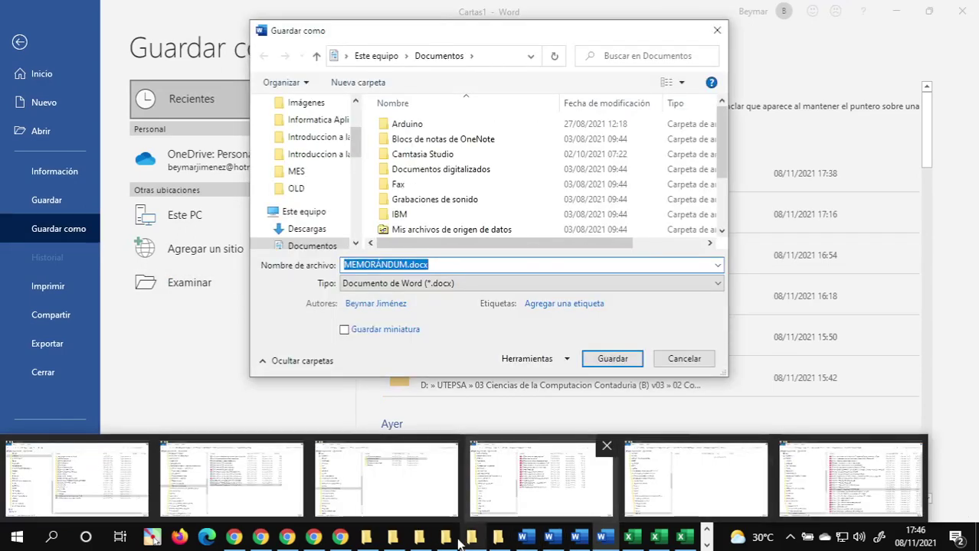
{"action": "left_click", "coordinate": [474, 542]}
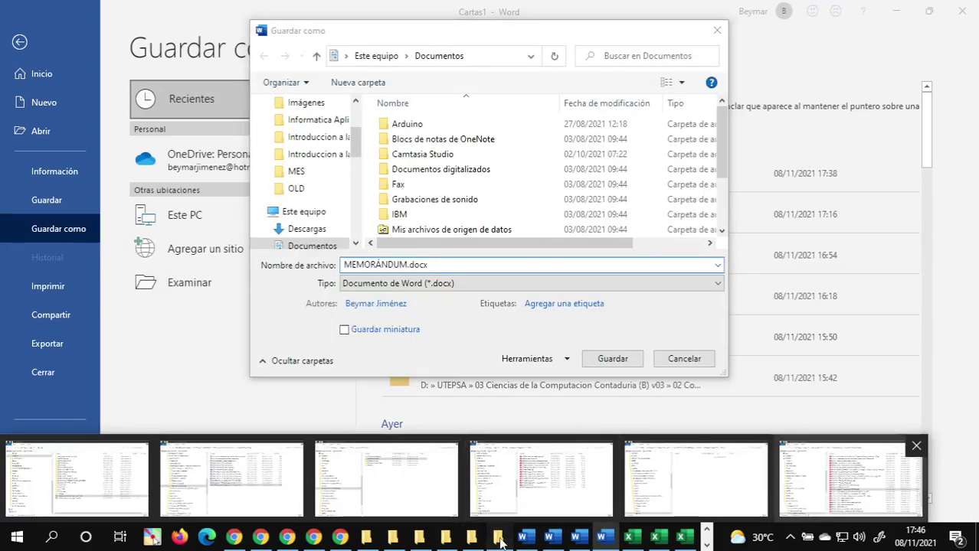
{"action": "left_click", "coordinate": [392, 540]}
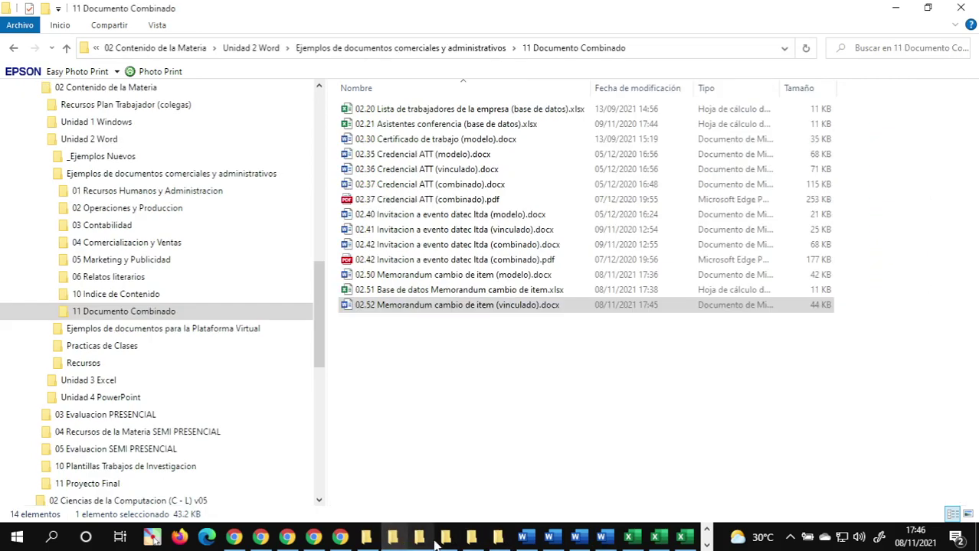
{"action": "left_click", "coordinate": [419, 540]}
{"action": "left_click", "coordinate": [400, 537]}
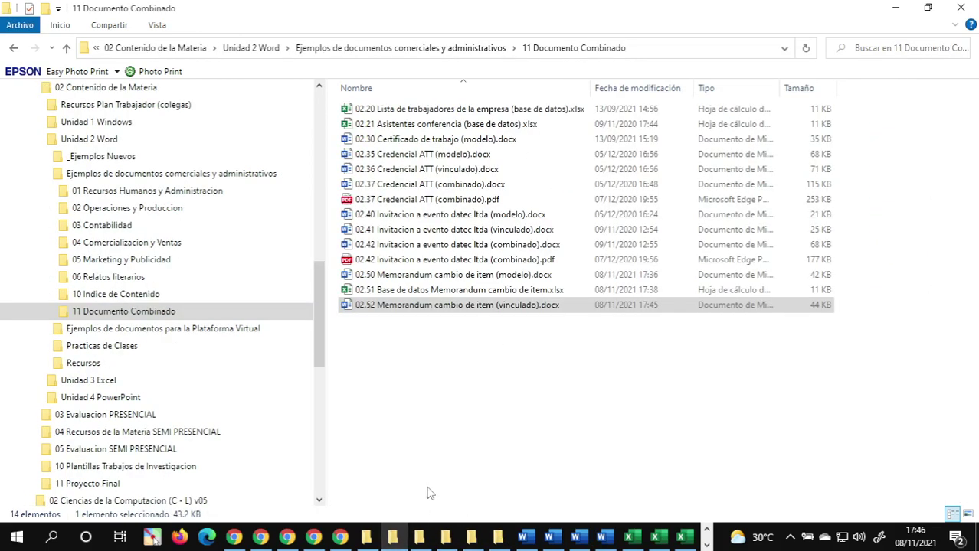
{"action": "left_click", "coordinate": [652, 49]}
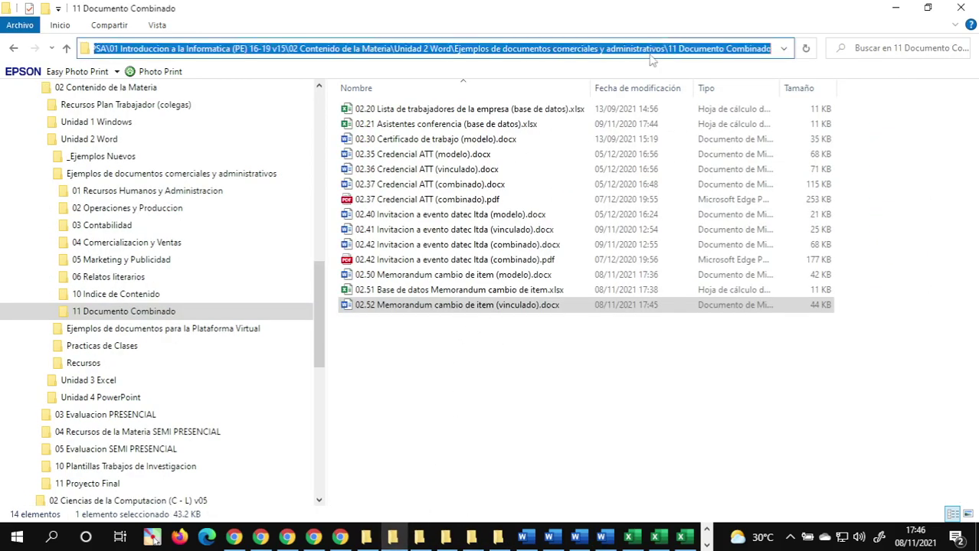
{"action": "left_click", "coordinate": [621, 481]}
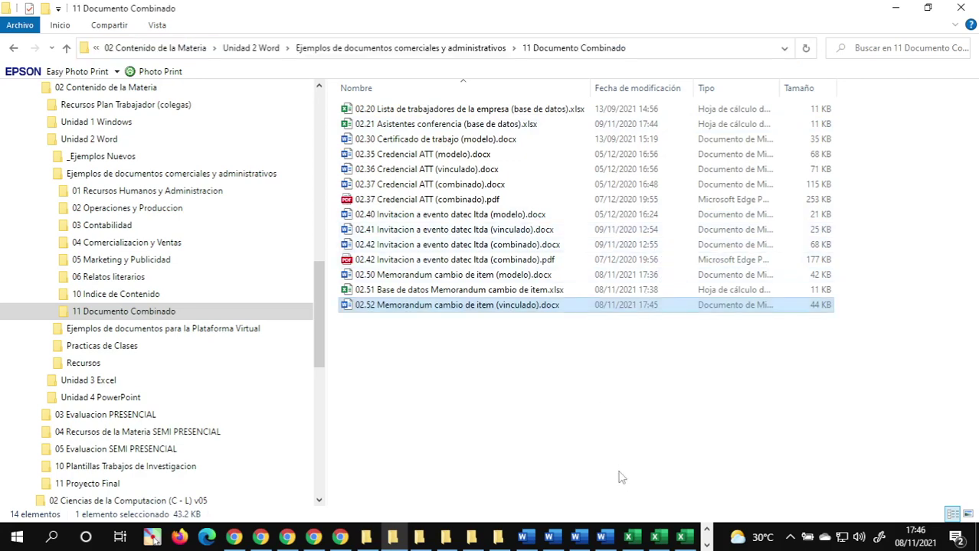
{"action": "left_click", "coordinate": [603, 540]}
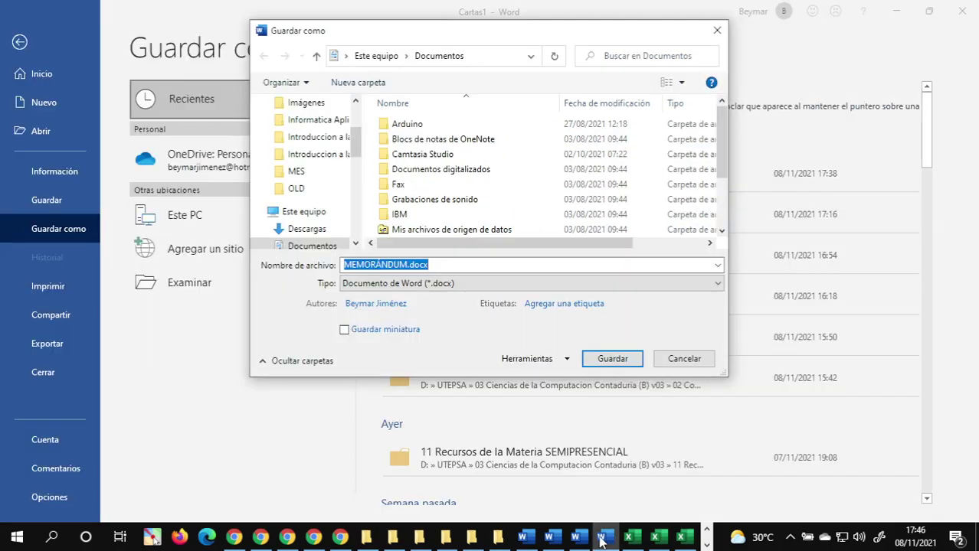
{"action": "key", "text": "ctrl+v"}
{"action": "key", "text": "Return"}
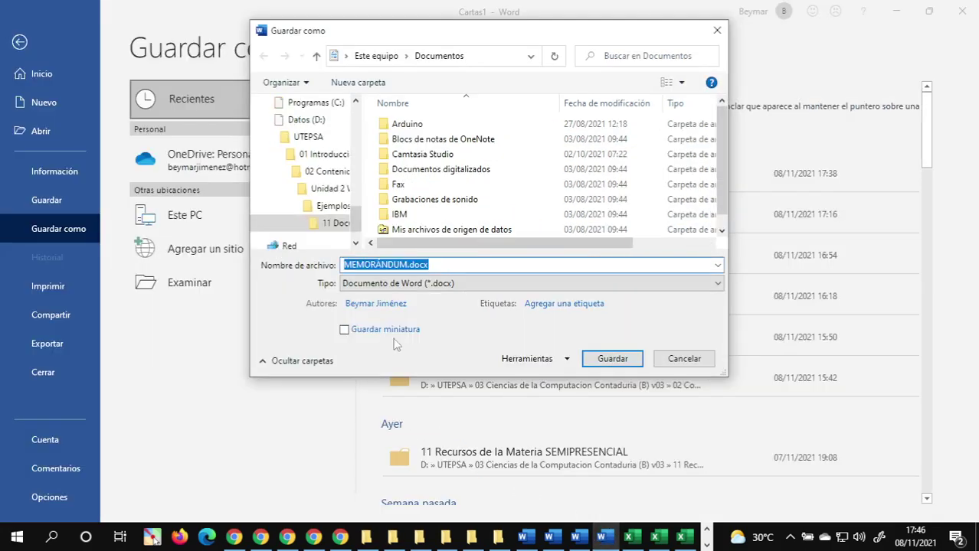
- Save as '02.53 Memorandum cambio de item (combinado).docx', adapting the 02.52 file name
{"action": "scroll", "coordinate": [590, 221], "scroll_direction": "down", "scroll_amount": 1}
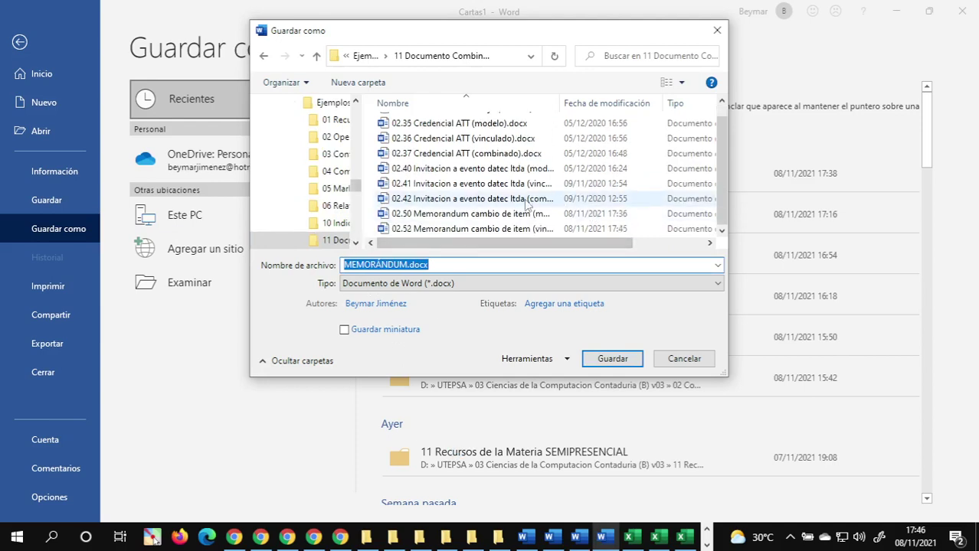
{"action": "left_click", "coordinate": [464, 231]}
{"action": "left_click", "coordinate": [528, 268]}
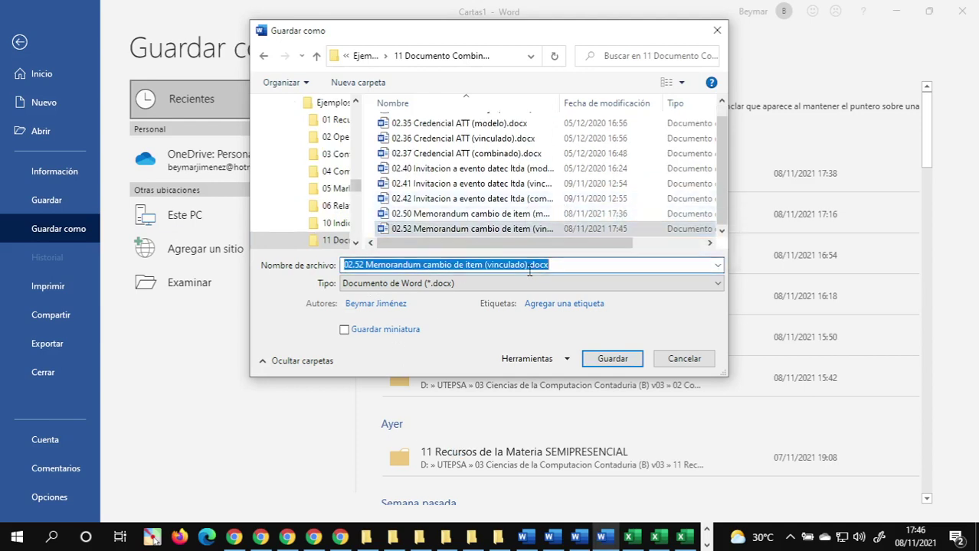
{"action": "left_click", "coordinate": [527, 266]}
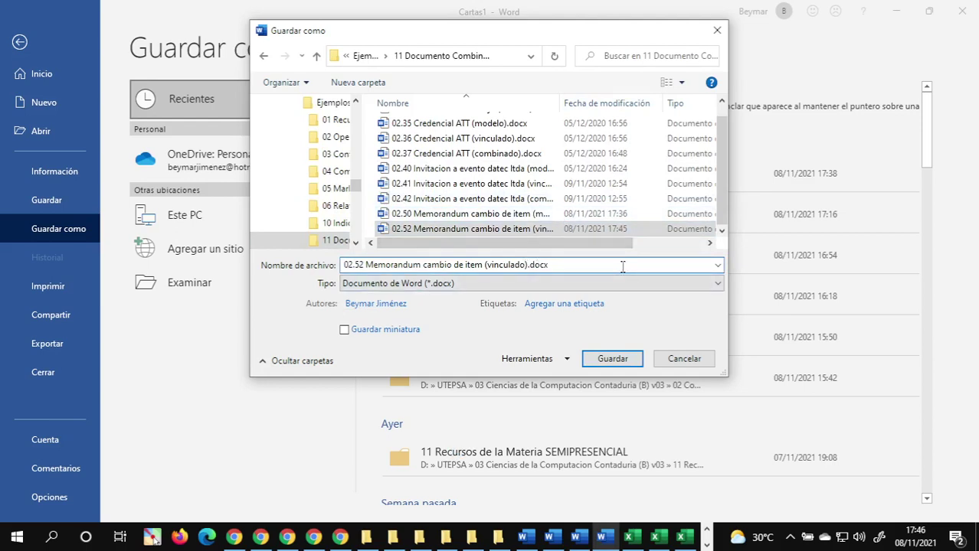
{"action": "key", "text": "BackSpace"}
{"action": "key", "text": "BackSpace"}
{"action": "key", "text": "BackSpace"}
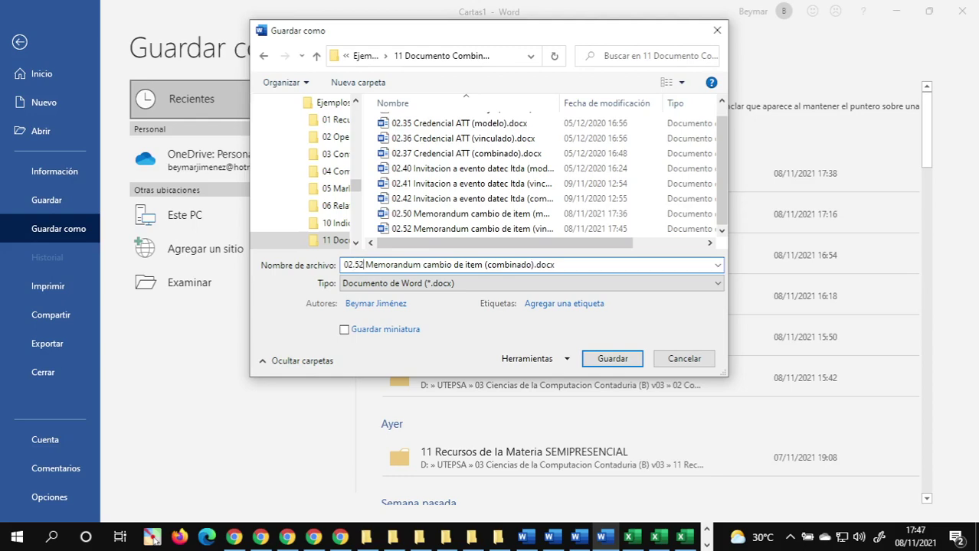
{"action": "key", "text": "BackSpace"}
{"action": "type", "text": "3"}
{"action": "key", "text": "Return"}
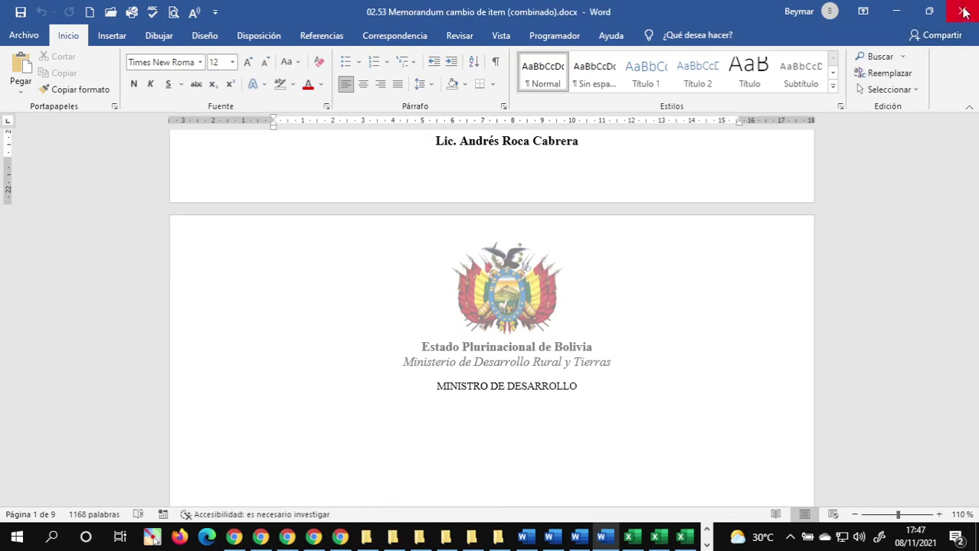
- Review the saved merged document and close it
{"action": "scroll", "coordinate": [660, 346], "scroll_direction": "up", "scroll_amount": 6}
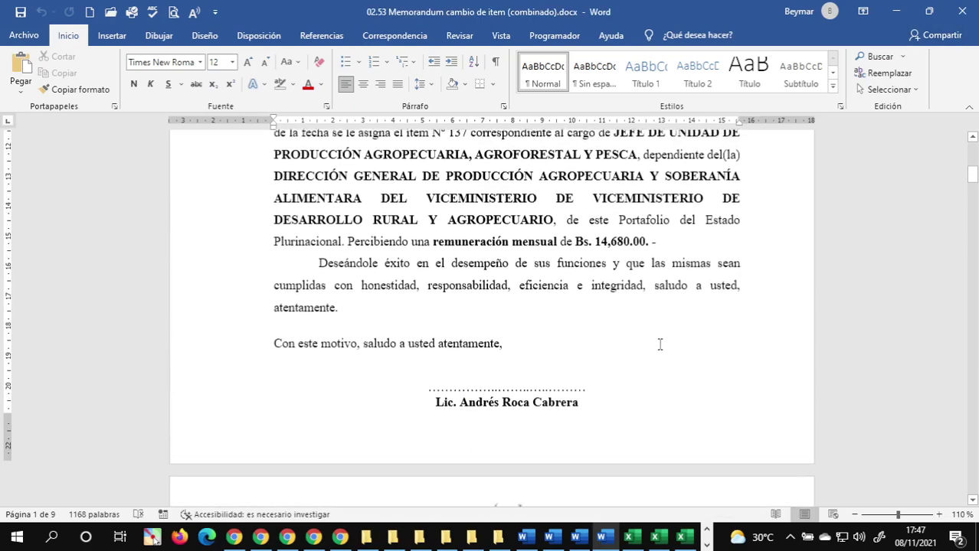
{"action": "scroll", "coordinate": [658, 345], "scroll_direction": "up", "scroll_amount": 3}
{"action": "scroll", "coordinate": [659, 346], "scroll_direction": "down", "scroll_amount": 2}
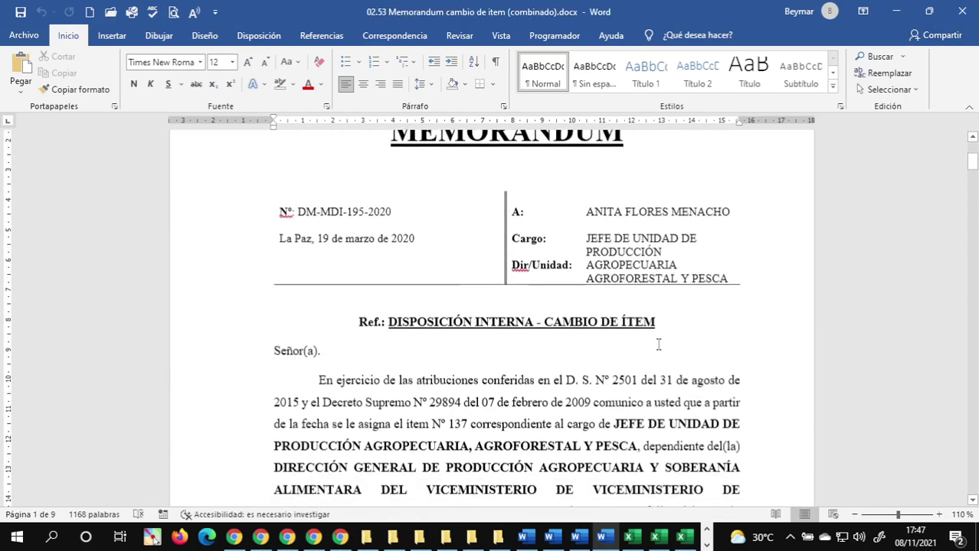
{"action": "scroll", "coordinate": [658, 345], "scroll_direction": "up", "scroll_amount": 3}
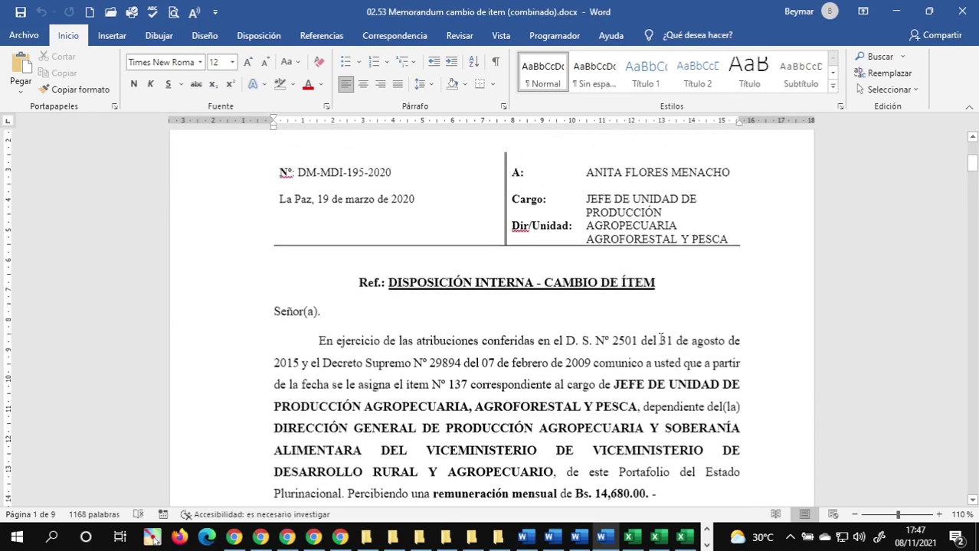
{"action": "scroll", "coordinate": [660, 339], "scroll_direction": "up", "scroll_amount": 2}
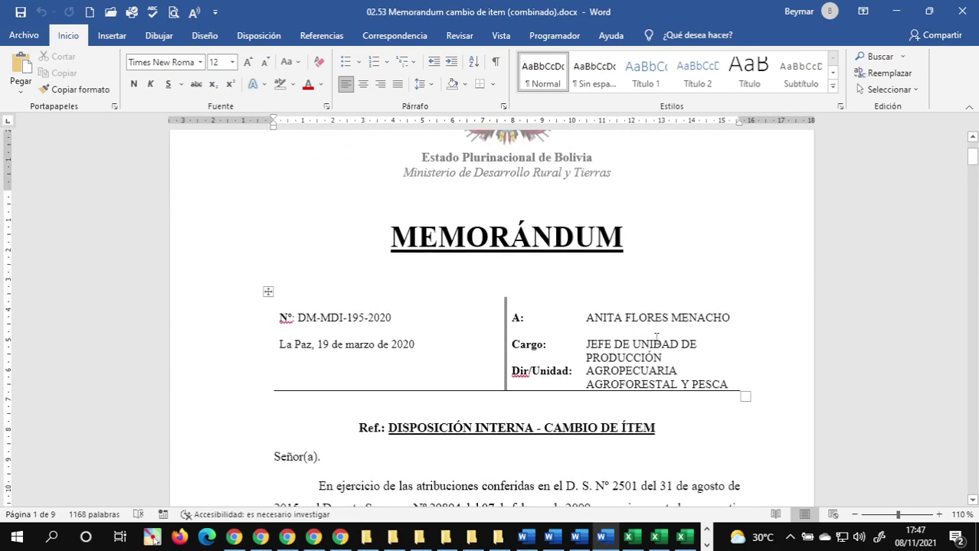
{"action": "left_click", "coordinate": [962, 12]}
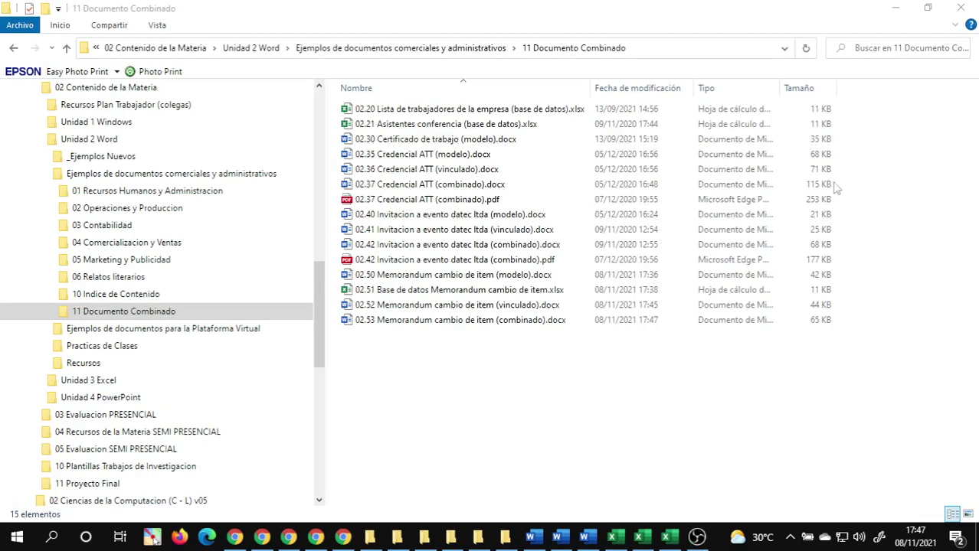
- In the 02.52 vinculado memo, delete the blank line above MEMORÁNDUM, then undo it
{"action": "left_click", "coordinate": [584, 537]}
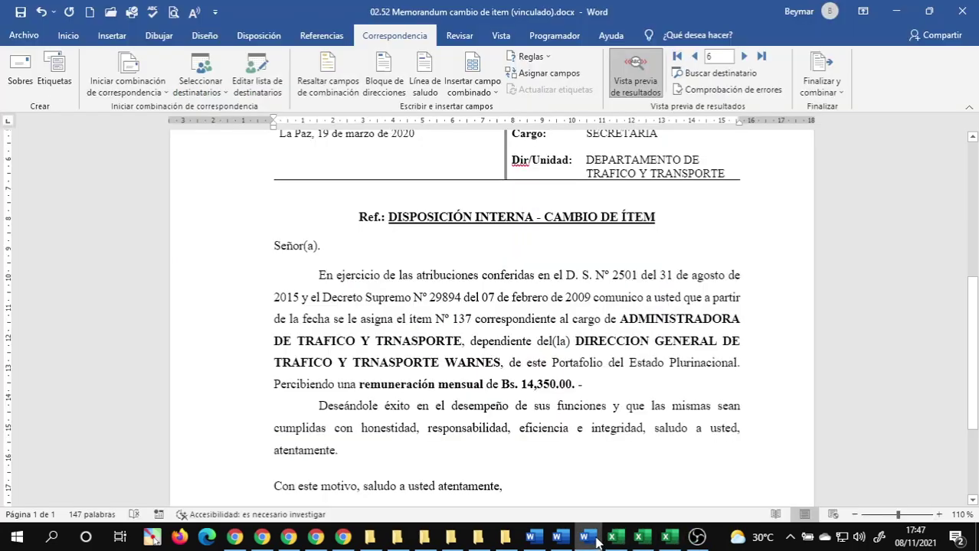
{"action": "scroll", "coordinate": [648, 334], "scroll_direction": "up", "scroll_amount": 8}
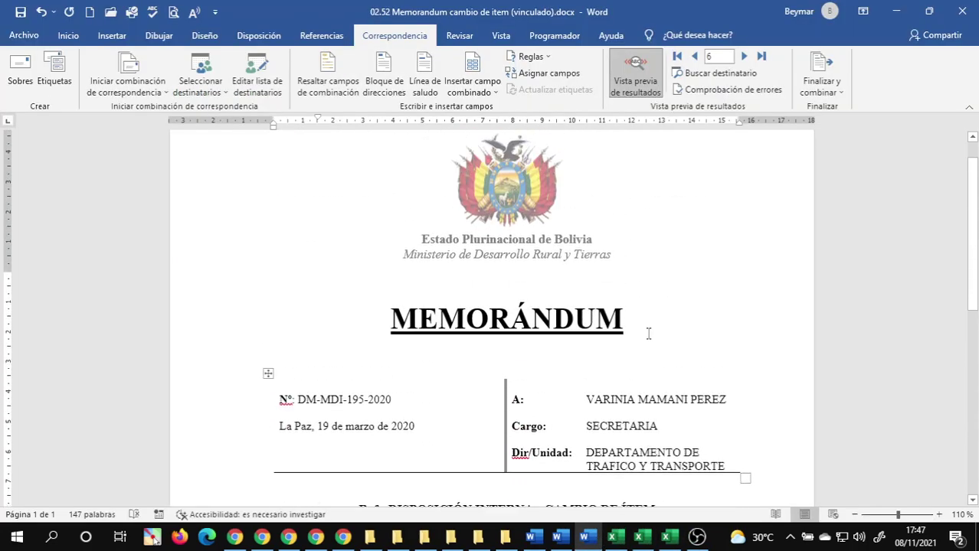
{"action": "left_click", "coordinate": [467, 274]}
{"action": "key", "text": "Delete"}
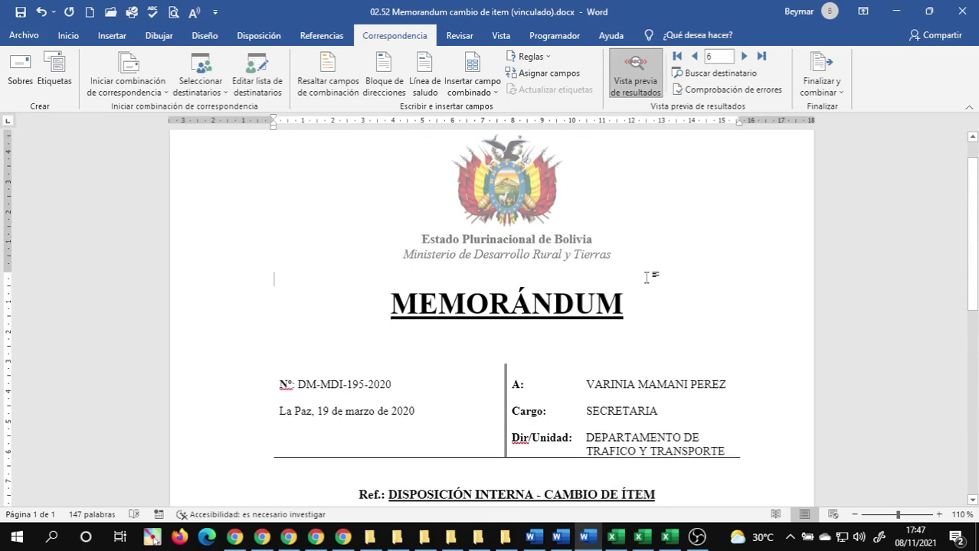
{"action": "key", "text": "ctrl+z"}
{"action": "scroll", "coordinate": [647, 277], "scroll_direction": "down", "scroll_amount": 5}
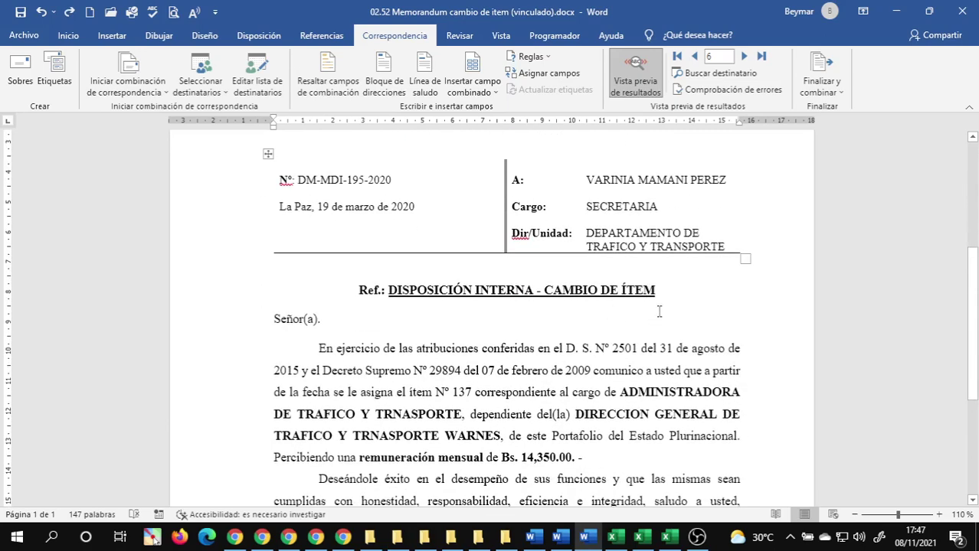
- Look over the memo body once more and close the 02.52 linked memorandum
{"action": "left_click", "coordinate": [408, 322]}
{"action": "scroll", "coordinate": [465, 274], "scroll_direction": "down", "scroll_amount": 5}
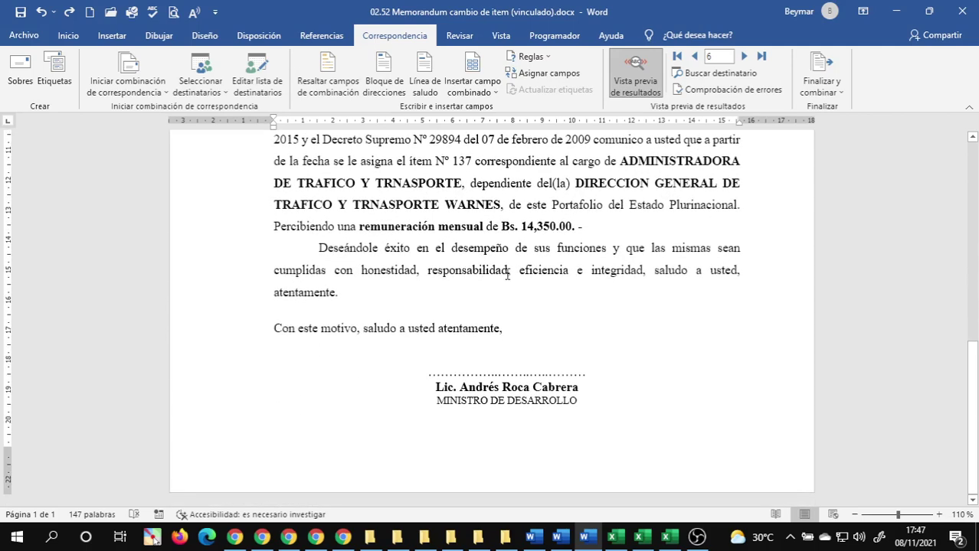
{"action": "scroll", "coordinate": [507, 274], "scroll_direction": "up", "scroll_amount": 6}
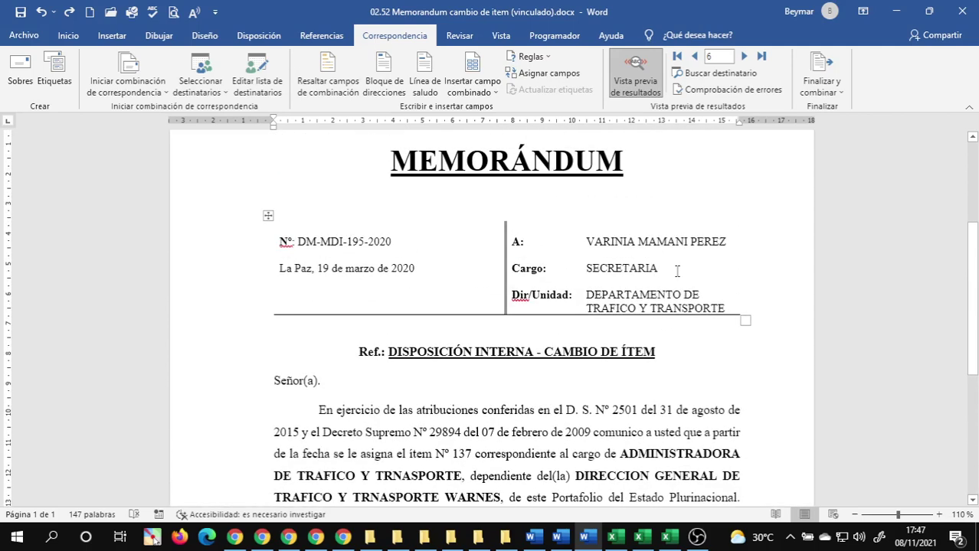
{"action": "scroll", "coordinate": [677, 271], "scroll_direction": "down", "scroll_amount": 3}
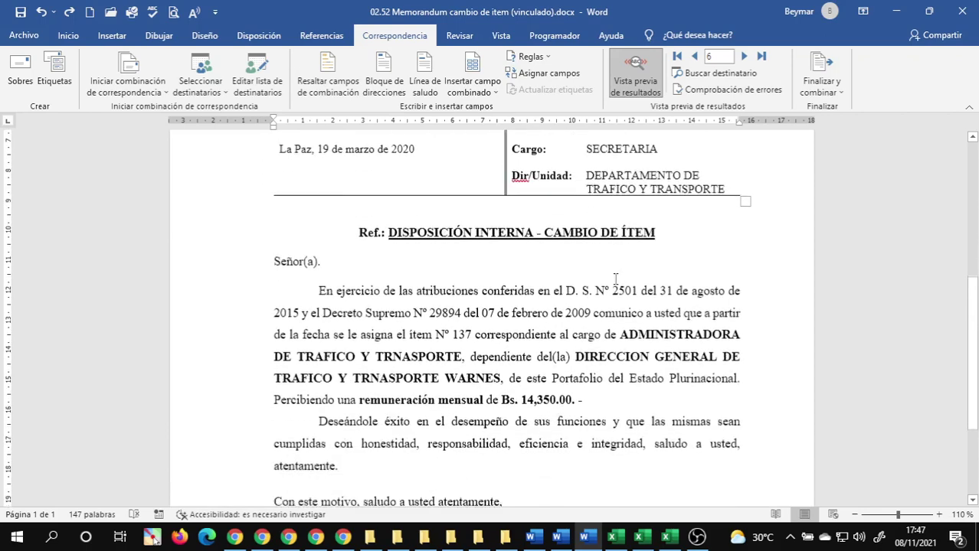
{"action": "scroll", "coordinate": [615, 279], "scroll_direction": "down", "scroll_amount": 3}
{"action": "scroll", "coordinate": [536, 287], "scroll_direction": "up", "scroll_amount": 8}
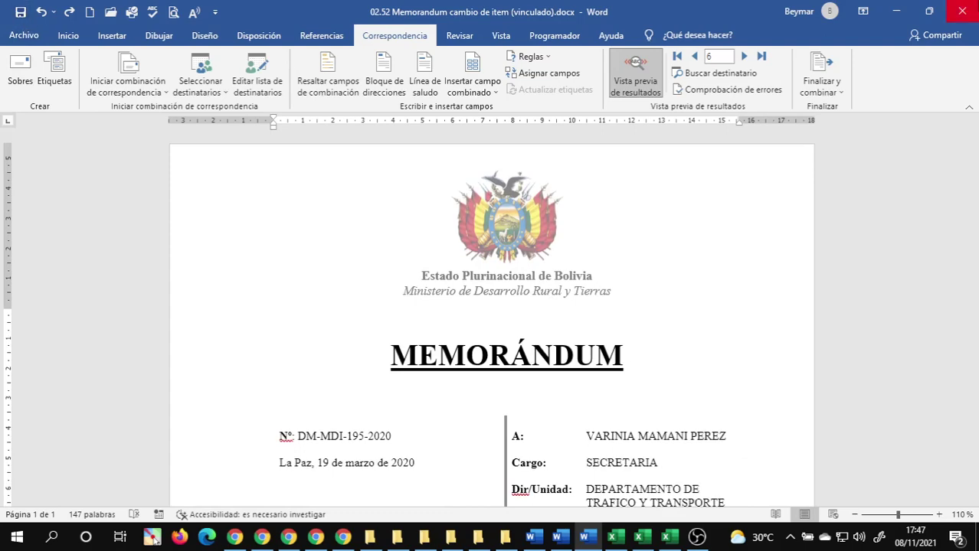
{"action": "left_click", "coordinate": [962, 10]}
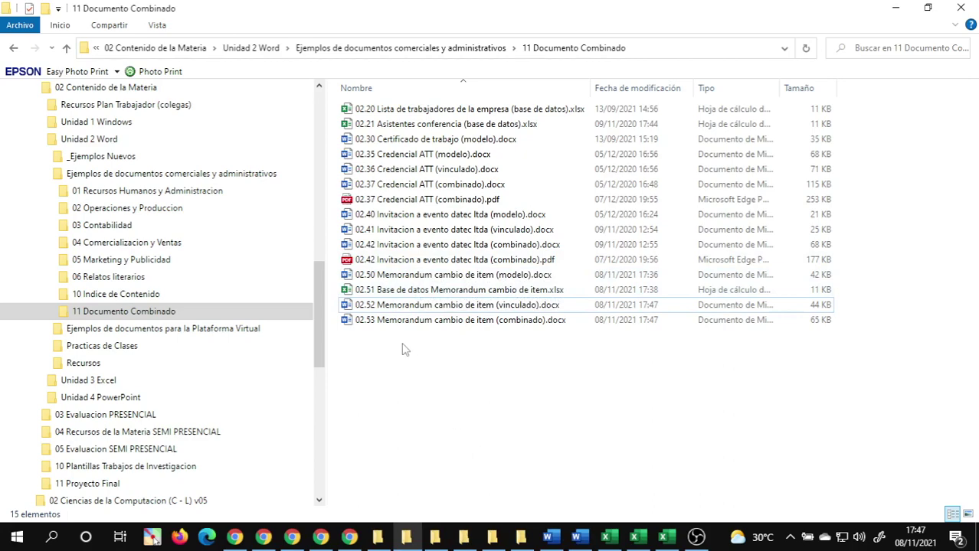
- Select the four Memorandum files 02.50 to 02.53 in the 11 Documento Combinado folder
{"action": "left_click_drag", "start_coordinate": [400, 349], "coordinate": [452, 282]}
{"action": "left_click", "coordinate": [577, 537]}
{"action": "left_click", "coordinate": [472, 484]}
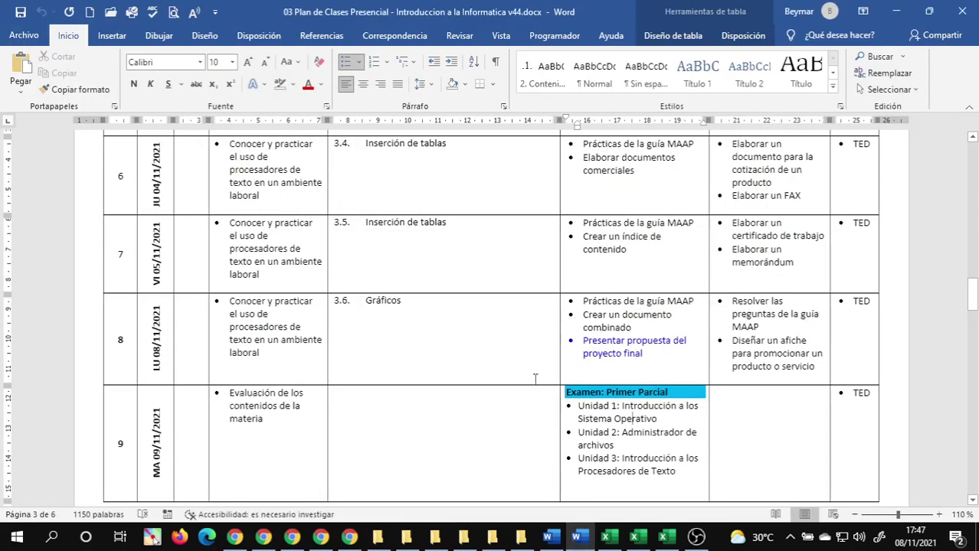
{"action": "left_click", "coordinate": [230, 428]}
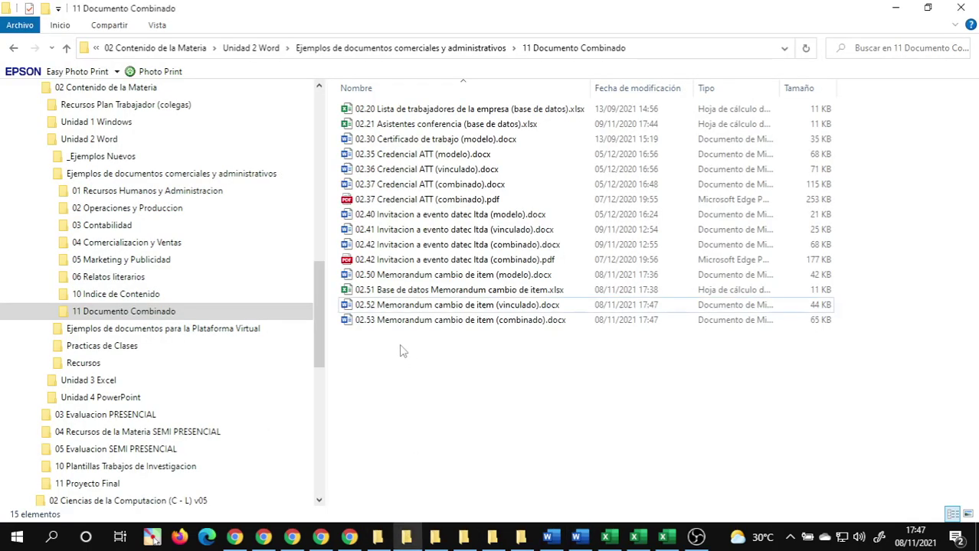
{"action": "left_click_drag", "start_coordinate": [397, 365], "coordinate": [437, 275]}
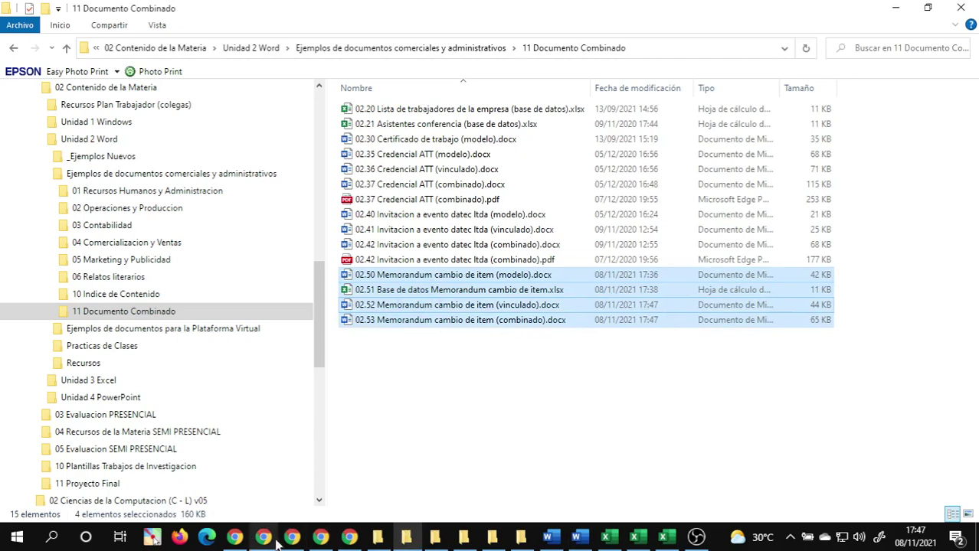
{"action": "mouse_move", "coordinate": [436, 540]}
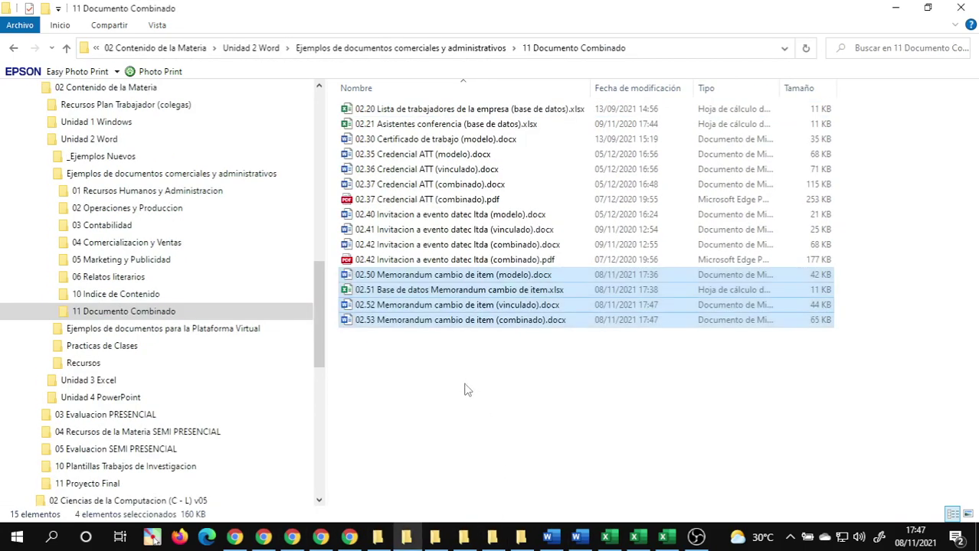
- Paste the four files into C:\Introduccion a la Informatica (PE)\02 Practicas de Word
{"action": "left_click", "coordinate": [515, 541]}
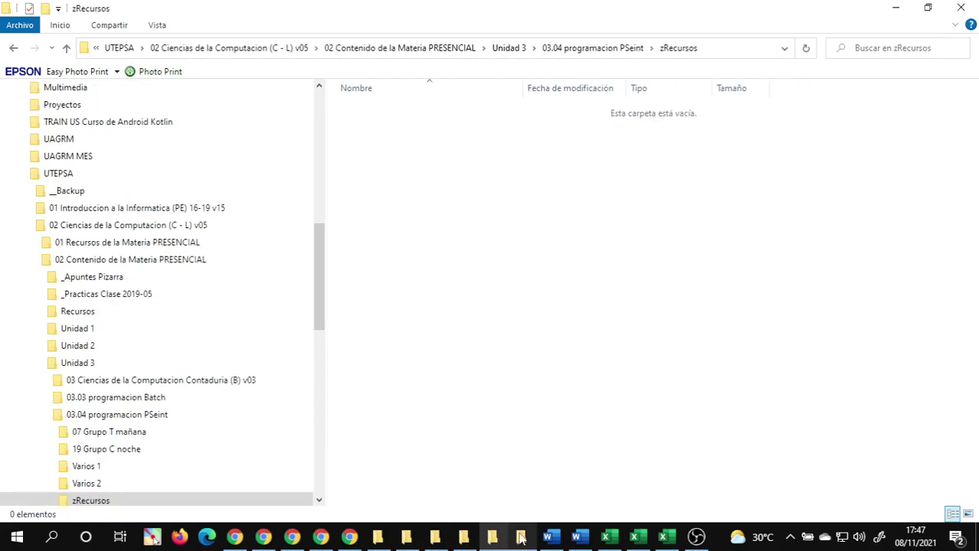
{"action": "left_click", "coordinate": [522, 540]}
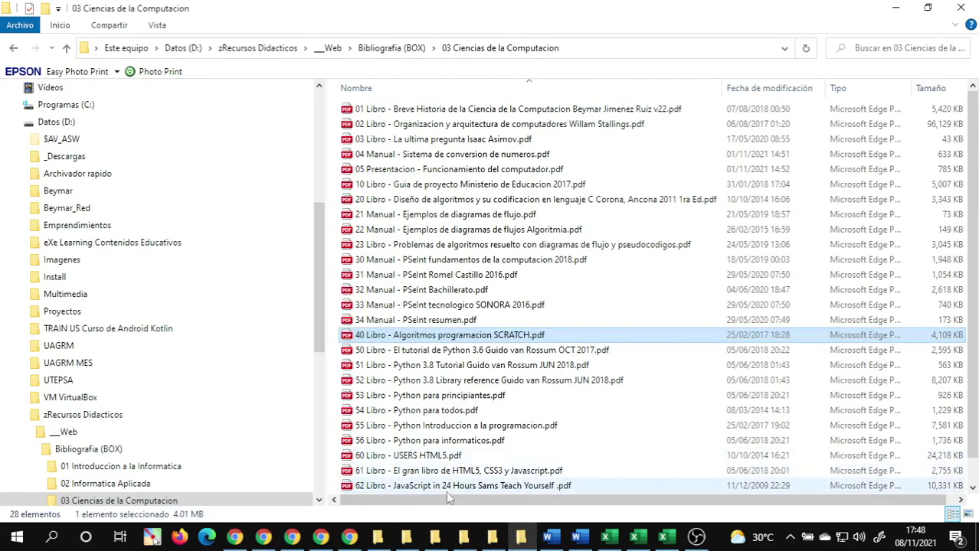
{"action": "left_click", "coordinate": [13, 122]}
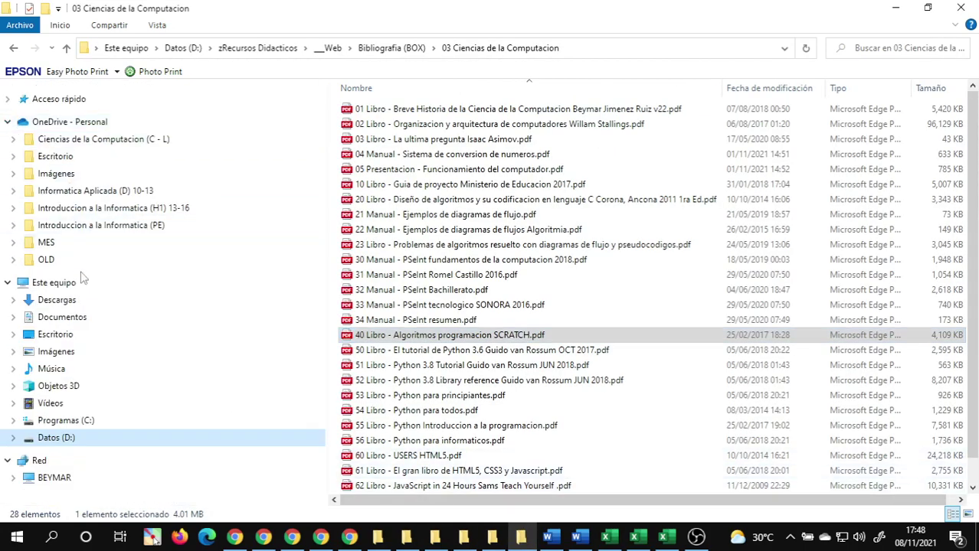
{"action": "left_click", "coordinate": [69, 420]}
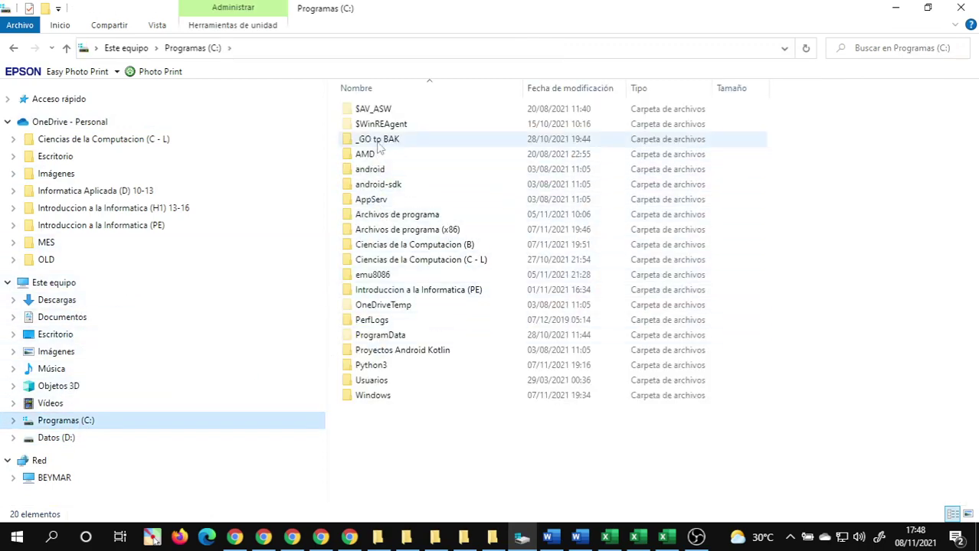
{"action": "double_click", "coordinate": [406, 290]}
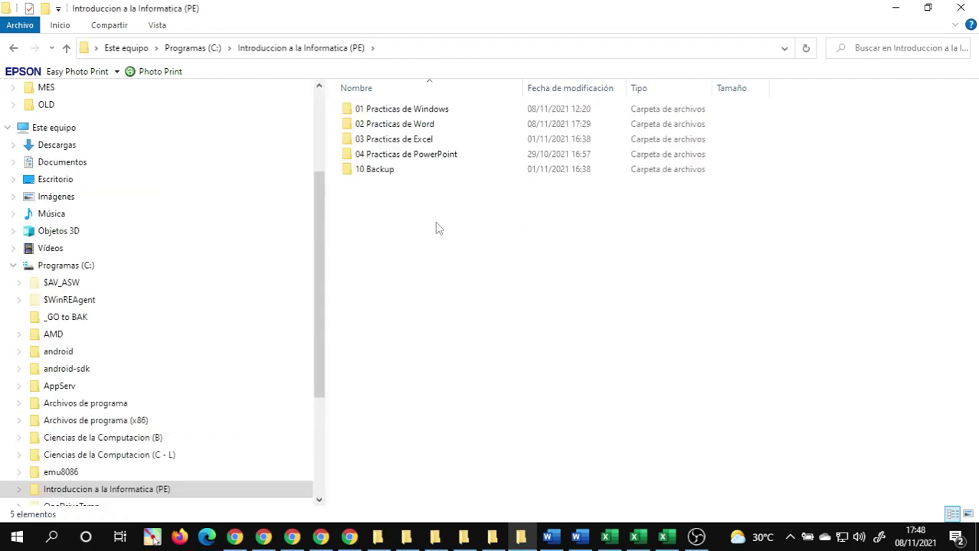
{"action": "double_click", "coordinate": [394, 124]}
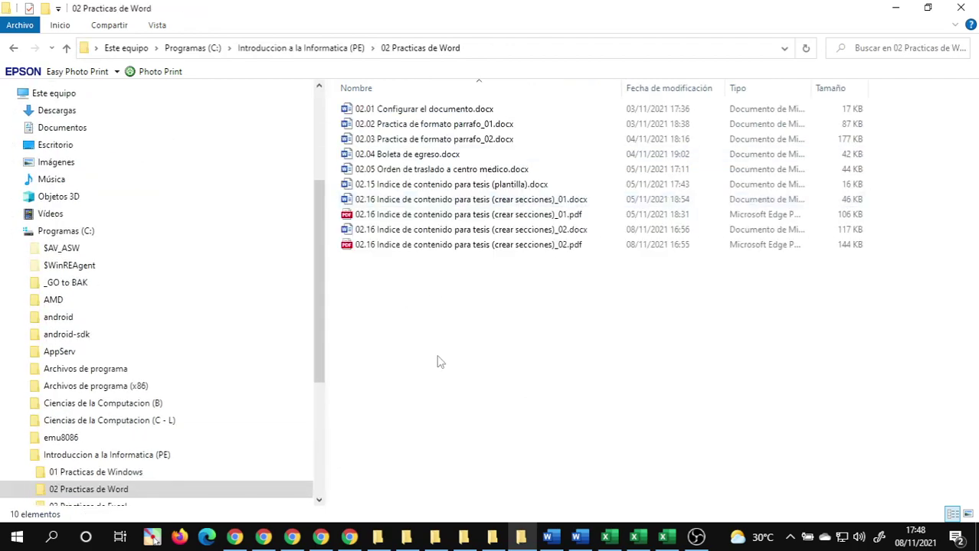
{"action": "key", "text": "ctrl+v"}
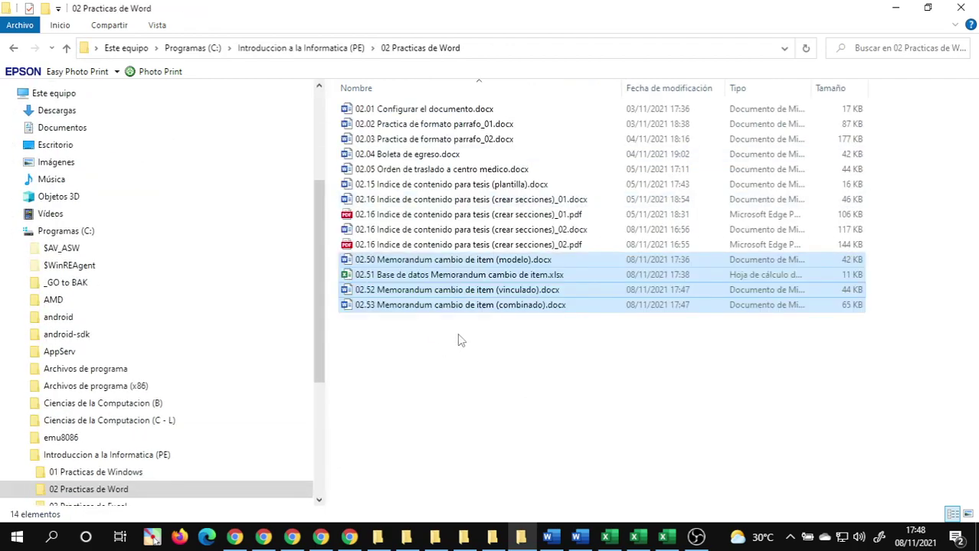
- Reselect the four pasted Memorandum files and drag them into the WhatsApp chat
{"action": "left_click", "coordinate": [461, 351]}
{"action": "left_click", "coordinate": [414, 262]}
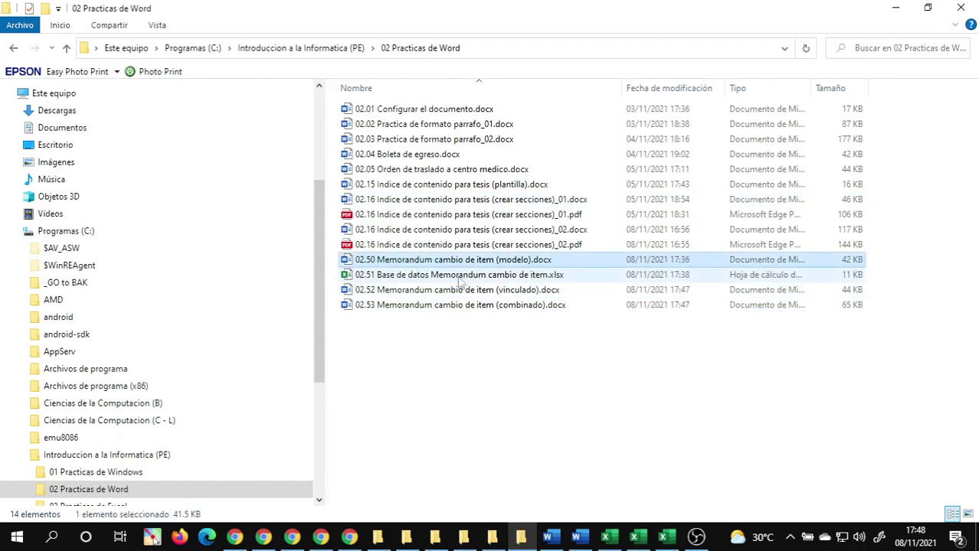
{"action": "left_click", "coordinate": [526, 277]}
{"action": "left_click", "coordinate": [524, 291]}
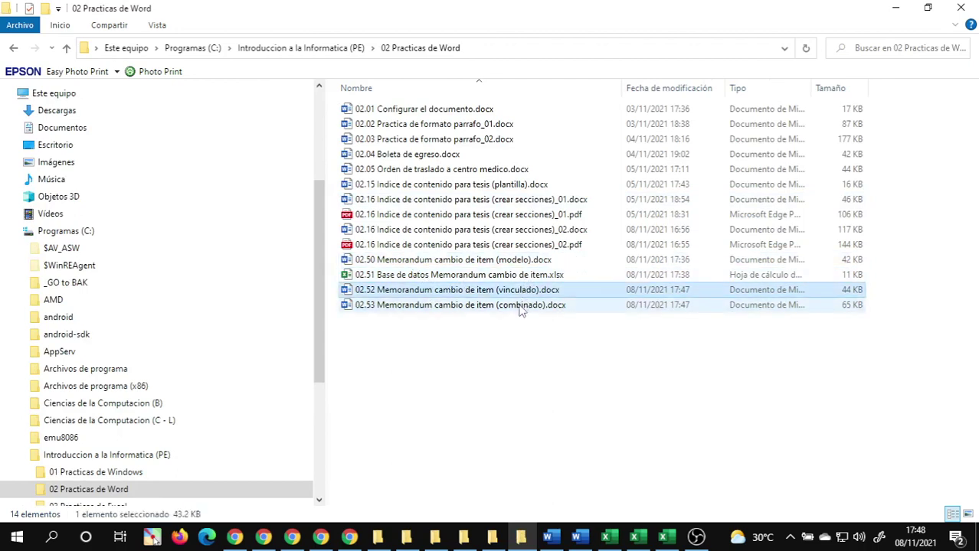
{"action": "left_click", "coordinate": [521, 305]}
{"action": "left_click", "coordinate": [423, 357]}
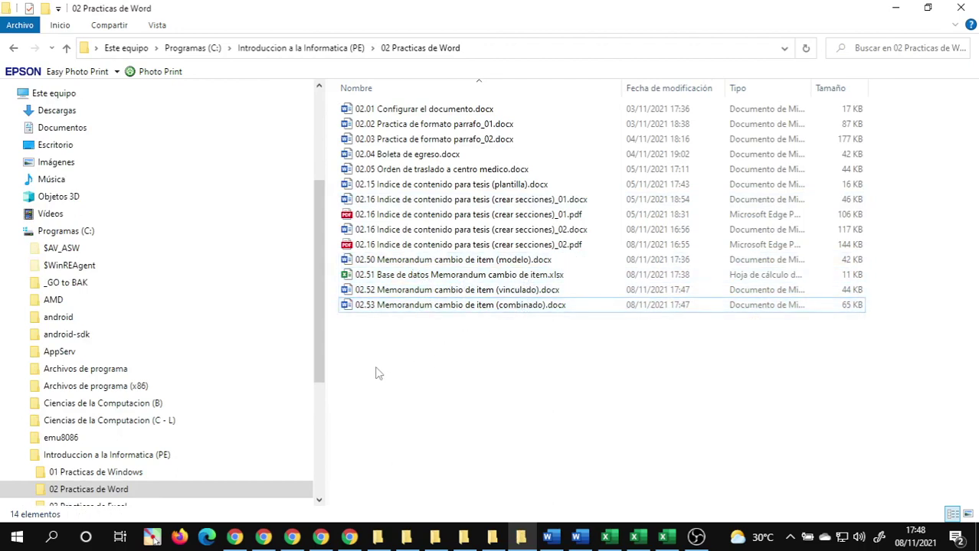
{"action": "left_click_drag", "start_coordinate": [376, 366], "coordinate": [541, 270]}
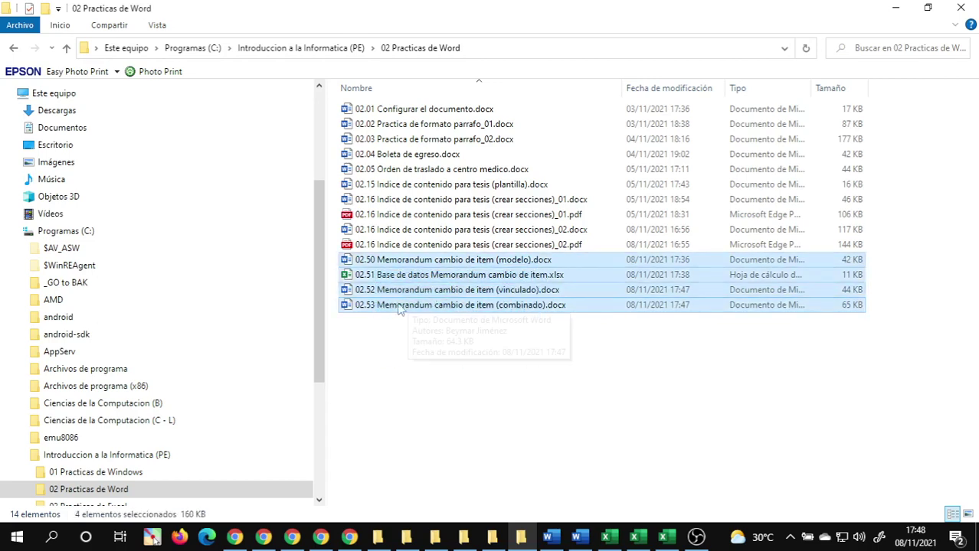
{"action": "left_click_drag", "start_coordinate": [348, 304], "coordinate": [756, 344]}
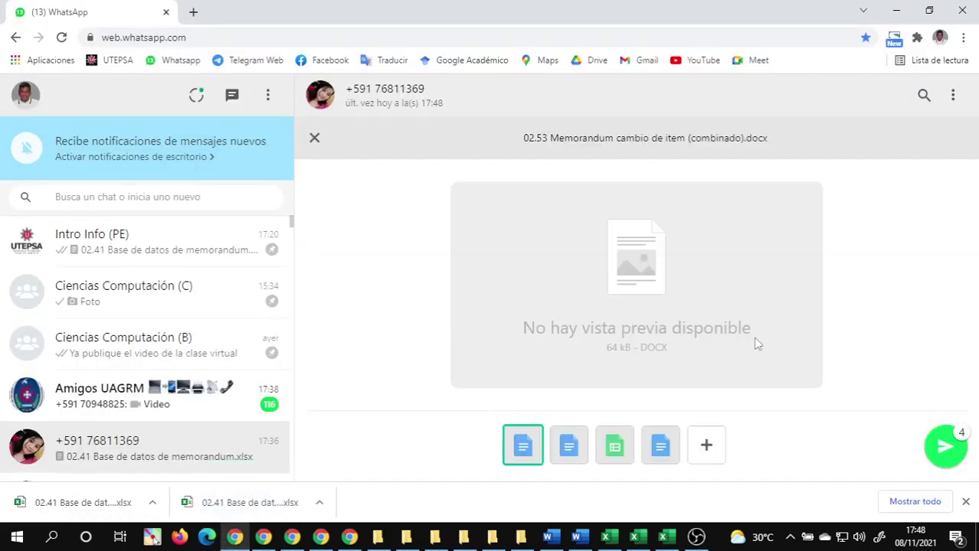
- Send the attached memorandum files 02.50–02.53, then switch back to the Google Meet window
{"action": "left_click", "coordinate": [945, 447]}
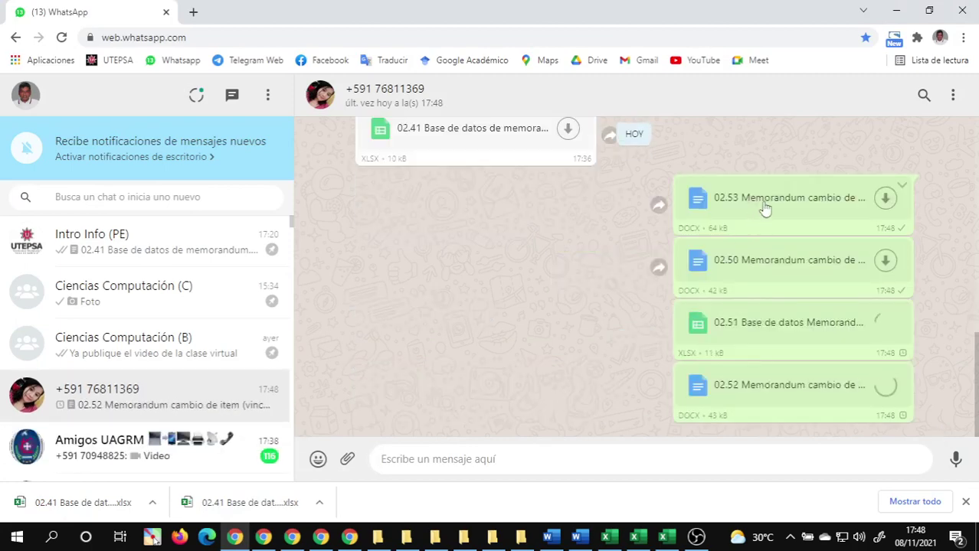
{"action": "left_click", "coordinate": [320, 537]}
{"action": "left_click", "coordinate": [324, 541]}
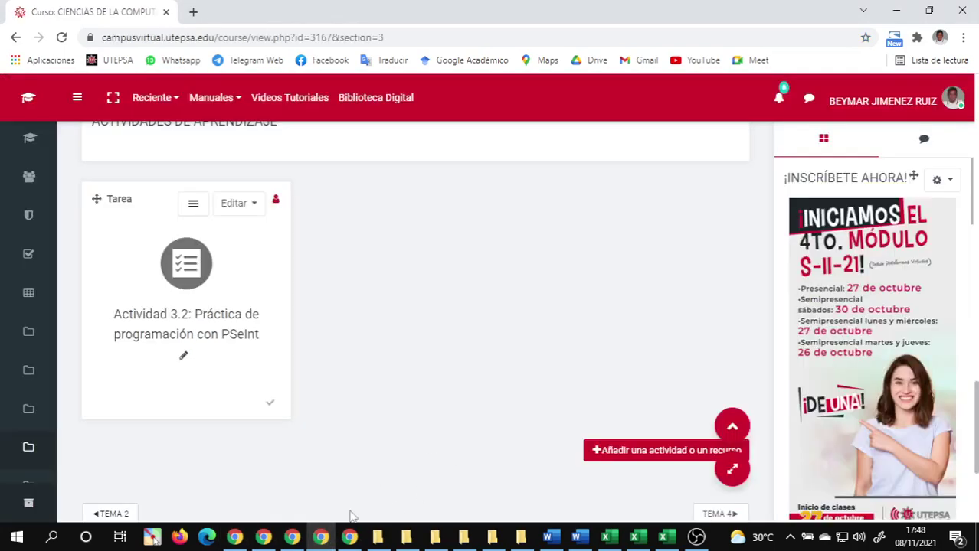
{"action": "left_click", "coordinate": [292, 537]}
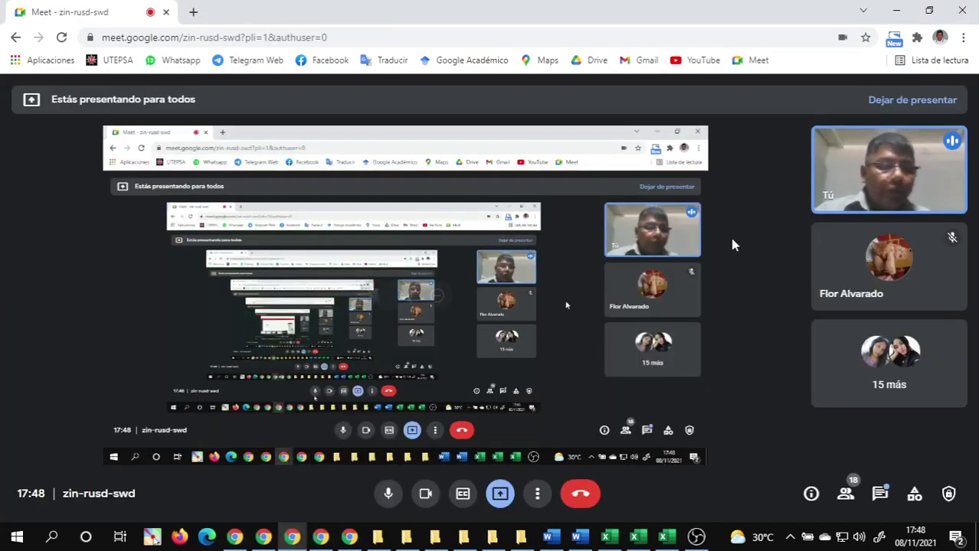
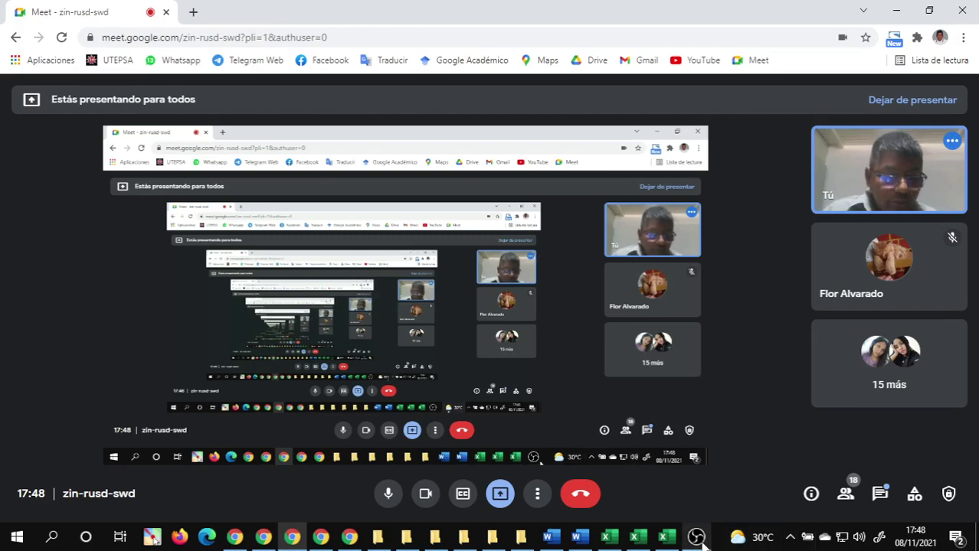
- Bring File Explorer forward, browse 11 Documento Combinado, and return to 12 Plantillas
{"action": "left_click", "coordinate": [698, 539]}
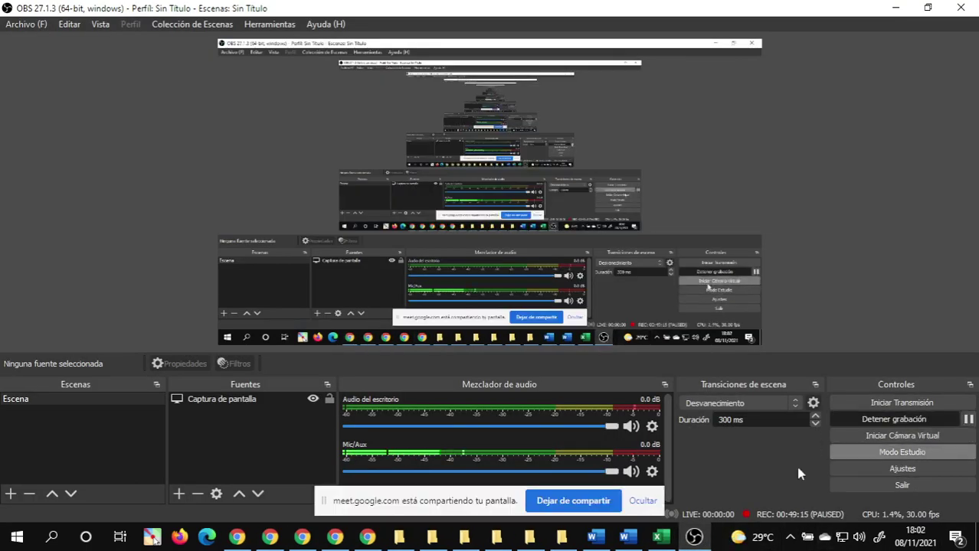
{"action": "mouse_move", "coordinate": [507, 541]}
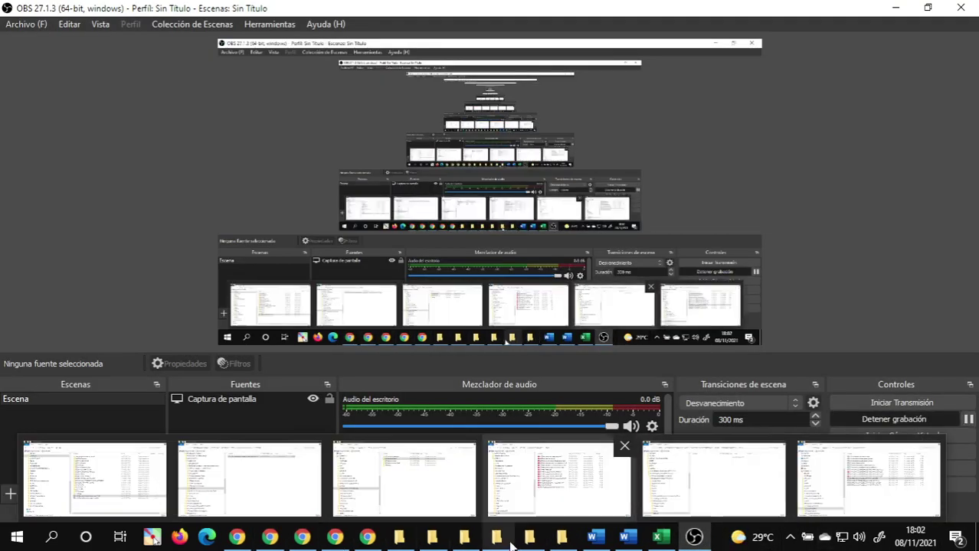
{"action": "left_click", "coordinate": [432, 539]}
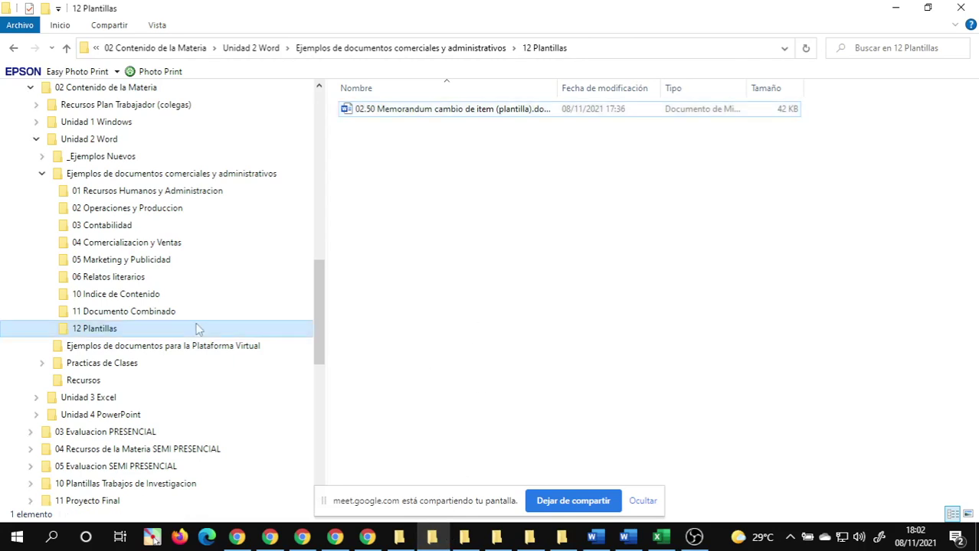
{"action": "left_click", "coordinate": [160, 311]}
{"action": "left_click", "coordinate": [641, 503]}
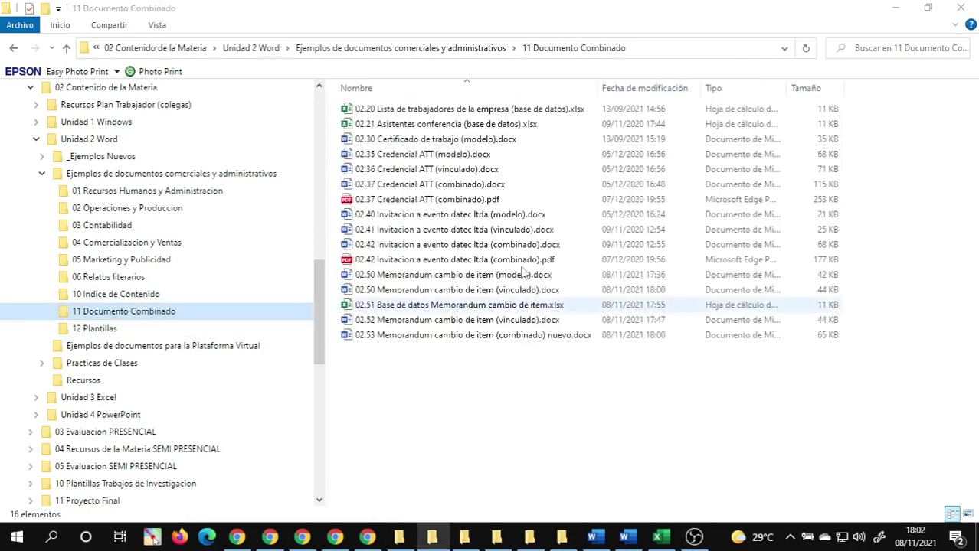
{"action": "left_click", "coordinate": [470, 290]}
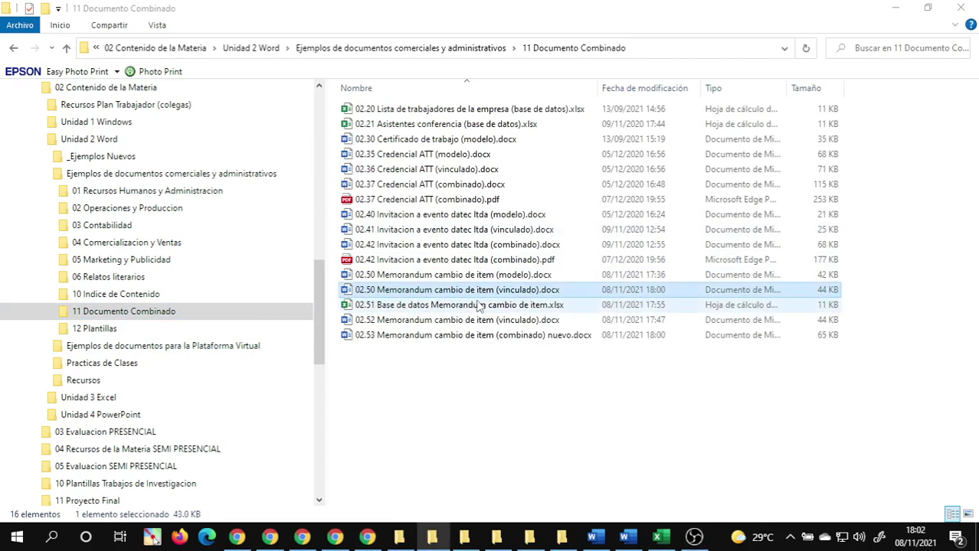
{"action": "left_click", "coordinate": [454, 406]}
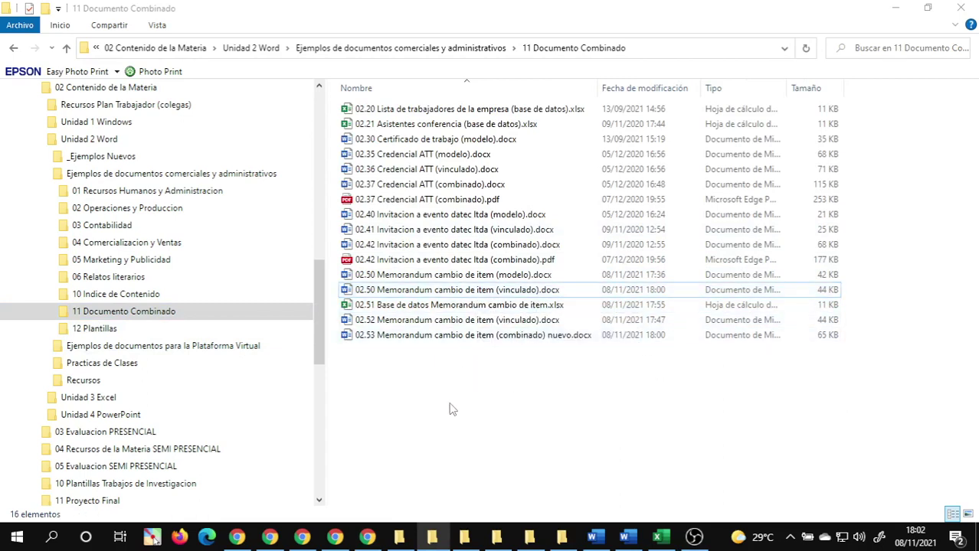
{"action": "left_click", "coordinate": [88, 331]}
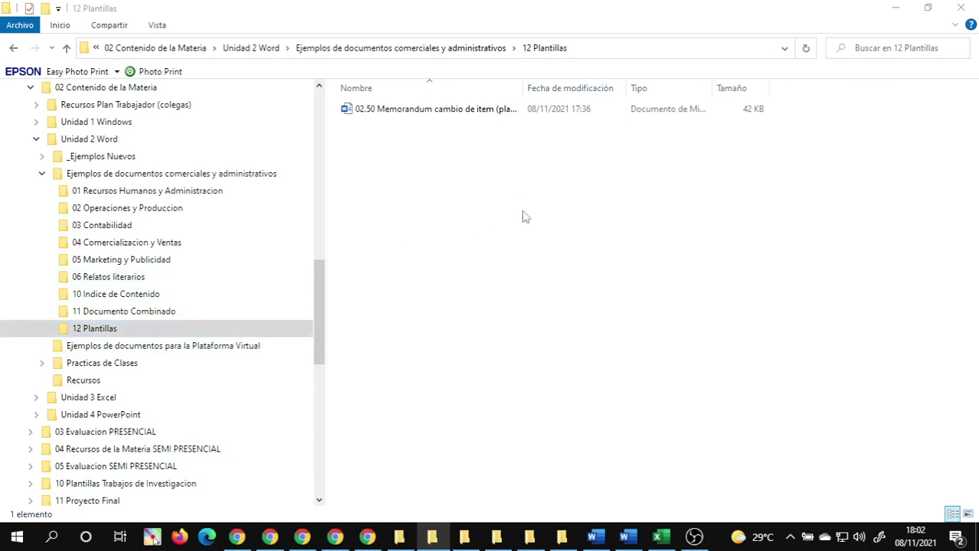
- Rename the template to '02.90 Memorandum cambio de item (plantilla).docx', replacing 50 with 90
{"action": "double_click", "coordinate": [525, 89]}
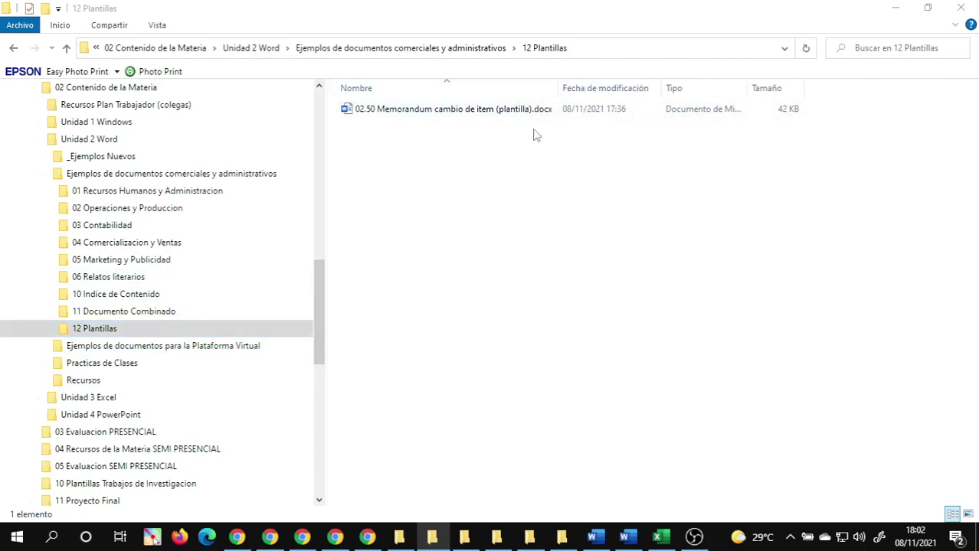
{"action": "left_click", "coordinate": [373, 117]}
{"action": "left_click", "coordinate": [373, 113]}
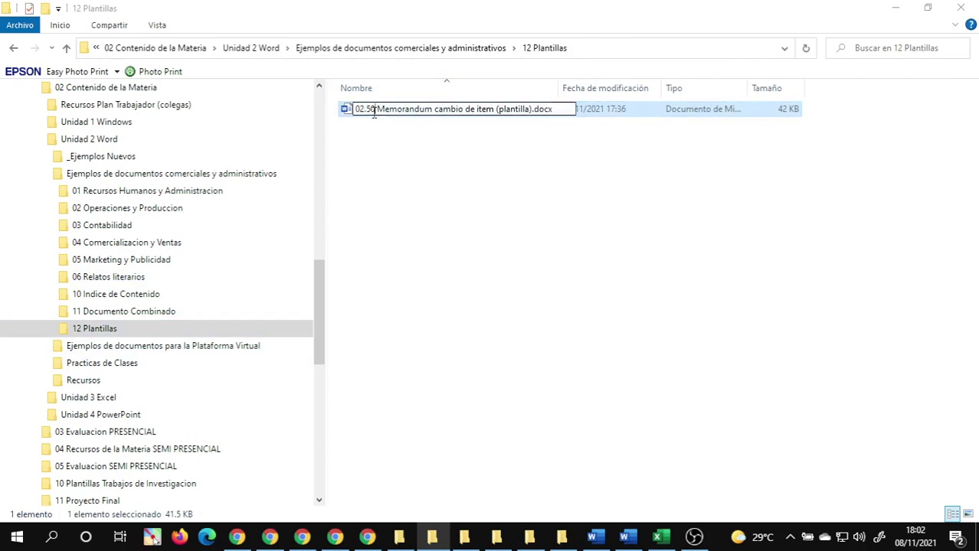
{"action": "key", "text": "BackSpace"}
{"action": "key", "text": "BackSpace"}
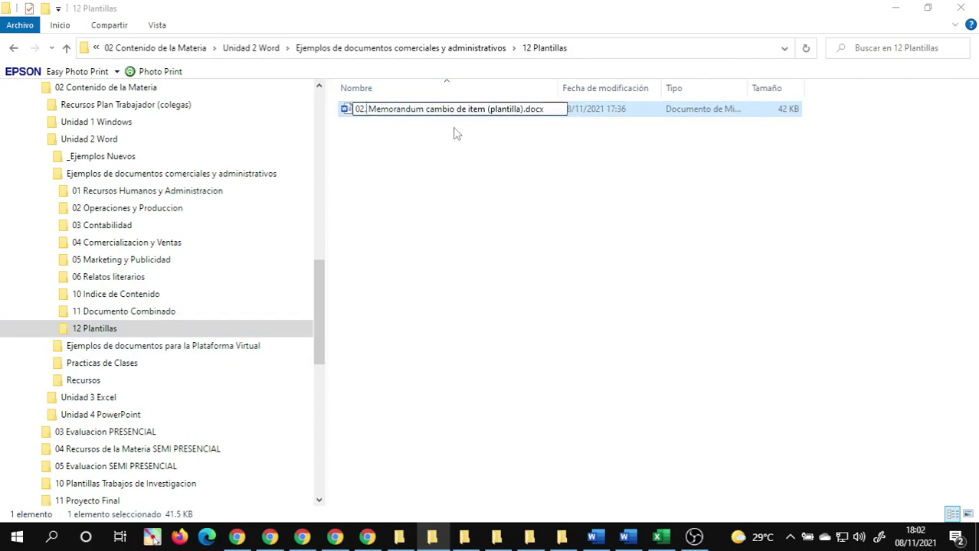
{"action": "type", "text": "90"}
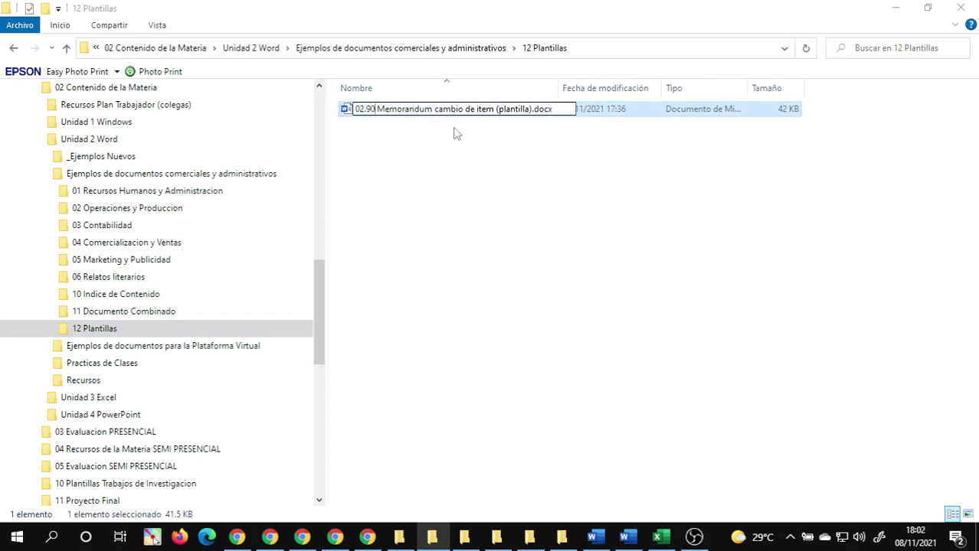
{"action": "key", "text": "Return"}
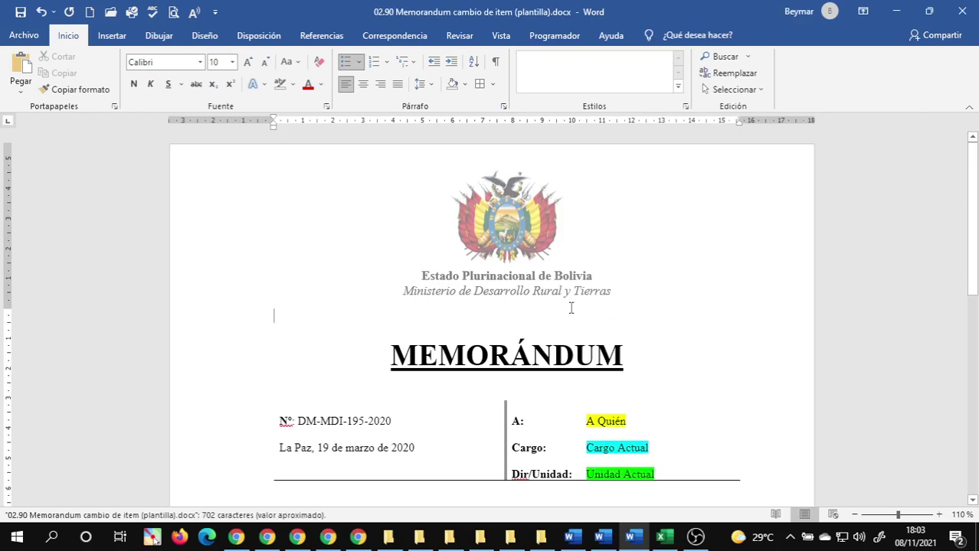
- Review the template from header to signature, checking placeholders like A Quién and Nuevo Sueldo
{"action": "scroll", "coordinate": [571, 308], "scroll_direction": "down", "scroll_amount": 3}
{"action": "scroll", "coordinate": [569, 302], "scroll_direction": "up", "scroll_amount": 3}
{"action": "scroll", "coordinate": [569, 293], "scroll_direction": "down", "scroll_amount": 1}
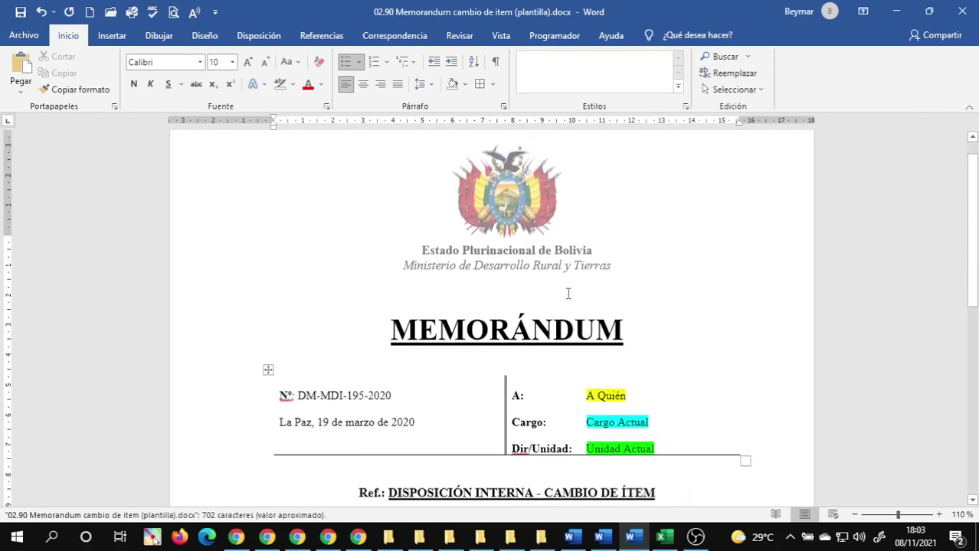
{"action": "scroll", "coordinate": [568, 293], "scroll_direction": "down", "scroll_amount": 3}
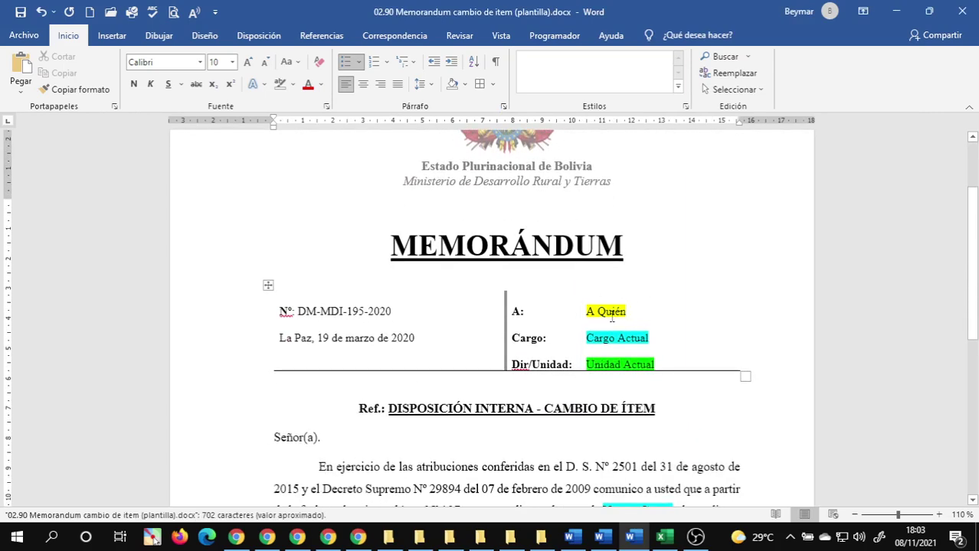
{"action": "scroll", "coordinate": [601, 305], "scroll_direction": "down", "scroll_amount": 4}
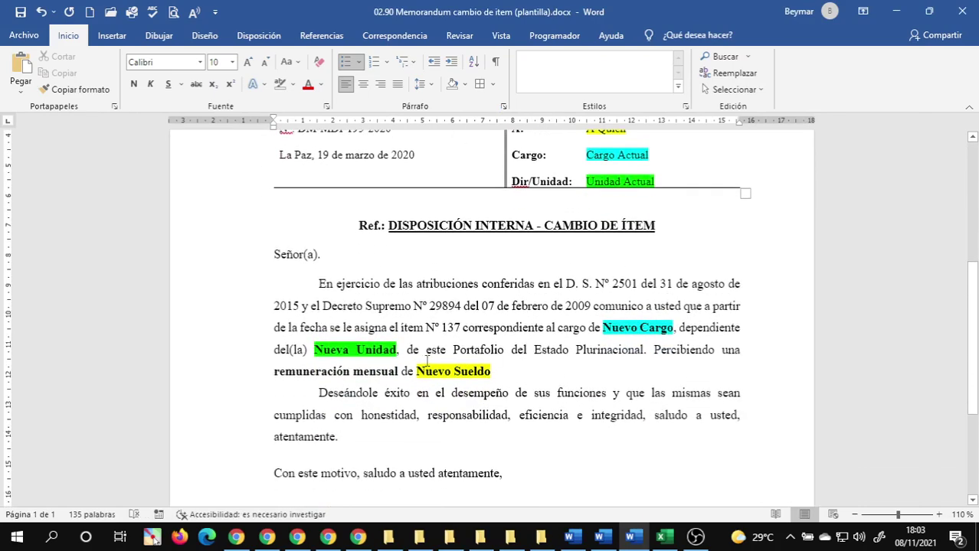
{"action": "scroll", "coordinate": [565, 337], "scroll_direction": "up", "scroll_amount": 4}
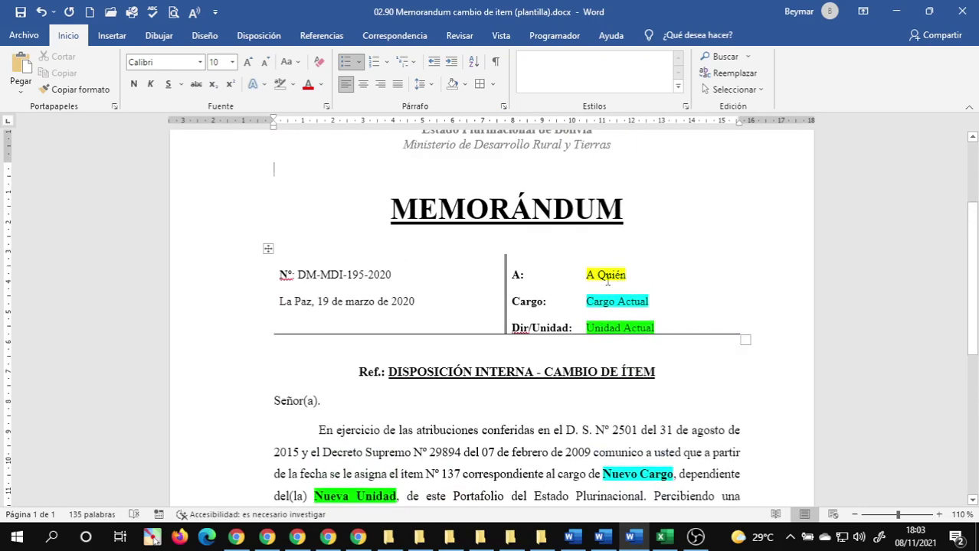
{"action": "scroll", "coordinate": [618, 298], "scroll_direction": "up", "scroll_amount": 4}
{"action": "scroll", "coordinate": [595, 287], "scroll_direction": "down", "scroll_amount": 3}
{"action": "left_click", "coordinate": [600, 276]}
{"action": "scroll", "coordinate": [540, 309], "scroll_direction": "down", "scroll_amount": 2}
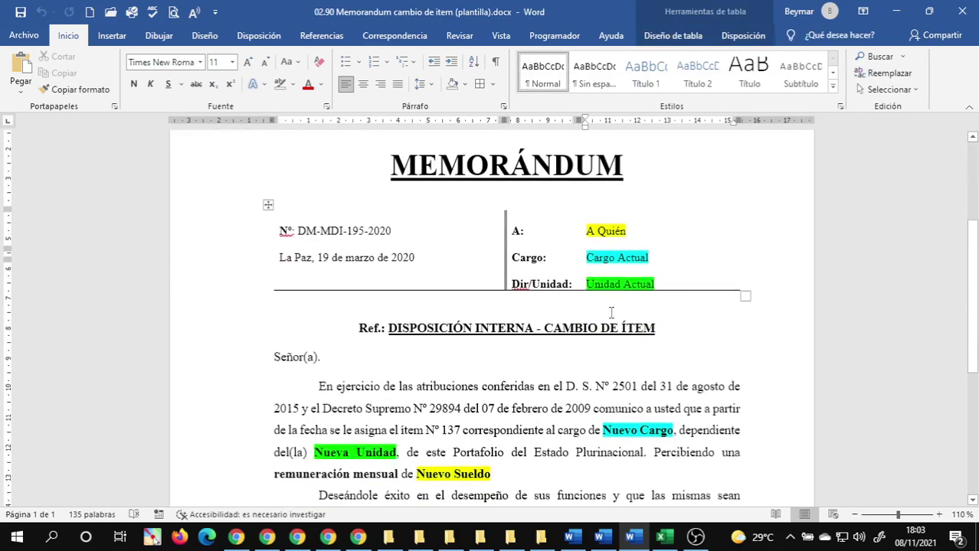
{"action": "left_click", "coordinate": [540, 310]}
{"action": "scroll", "coordinate": [556, 348], "scroll_direction": "down", "scroll_amount": 4}
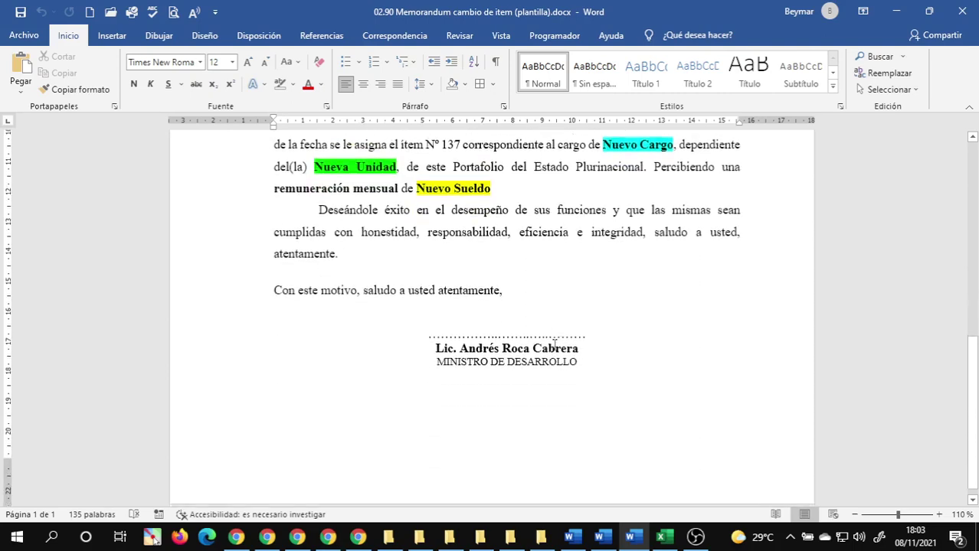
{"action": "scroll", "coordinate": [557, 346], "scroll_direction": "up", "scroll_amount": 7}
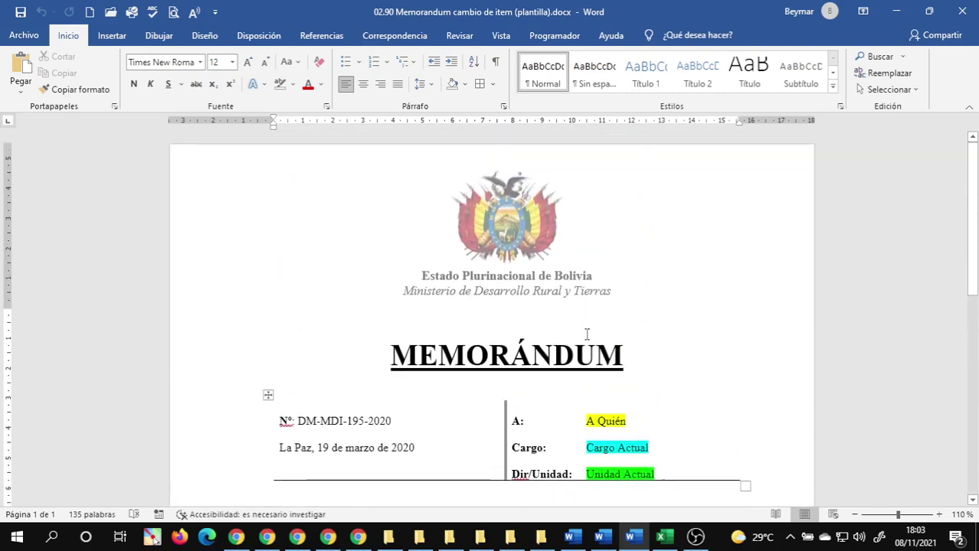
{"action": "scroll", "coordinate": [586, 334], "scroll_direction": "down", "scroll_amount": 5}
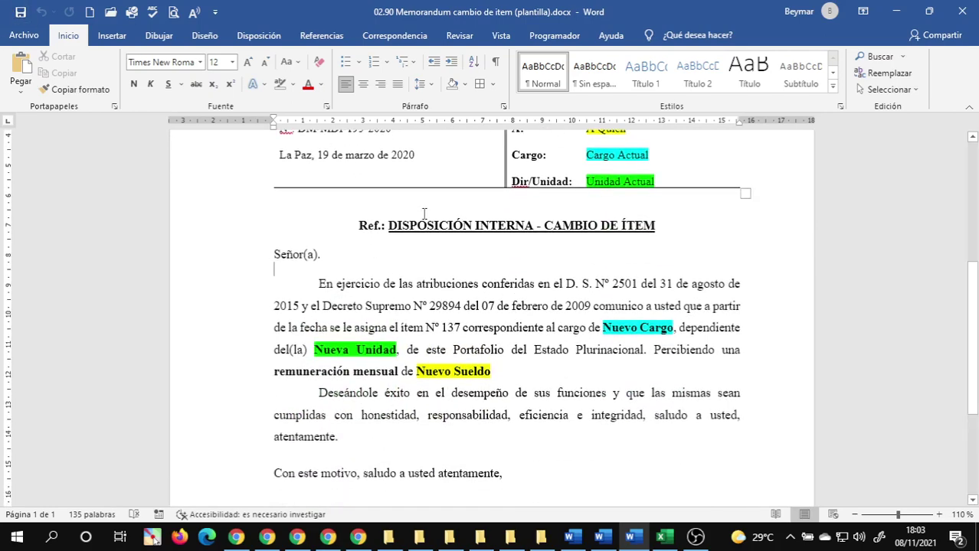
{"action": "scroll", "coordinate": [476, 227], "scroll_direction": "up", "scroll_amount": 3}
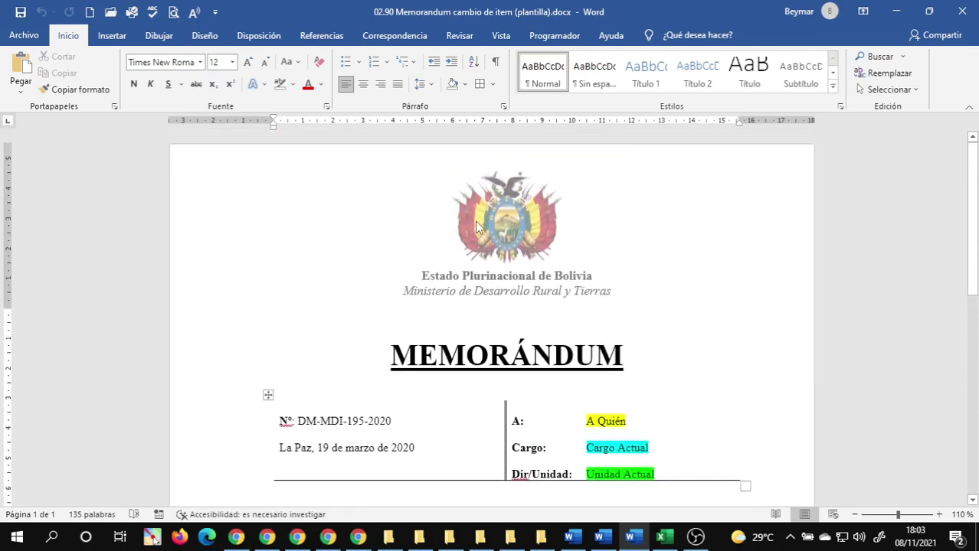
{"action": "scroll", "coordinate": [476, 222], "scroll_direction": "down", "scroll_amount": 5}
{"action": "scroll", "coordinate": [601, 163], "scroll_direction": "up", "scroll_amount": 3}
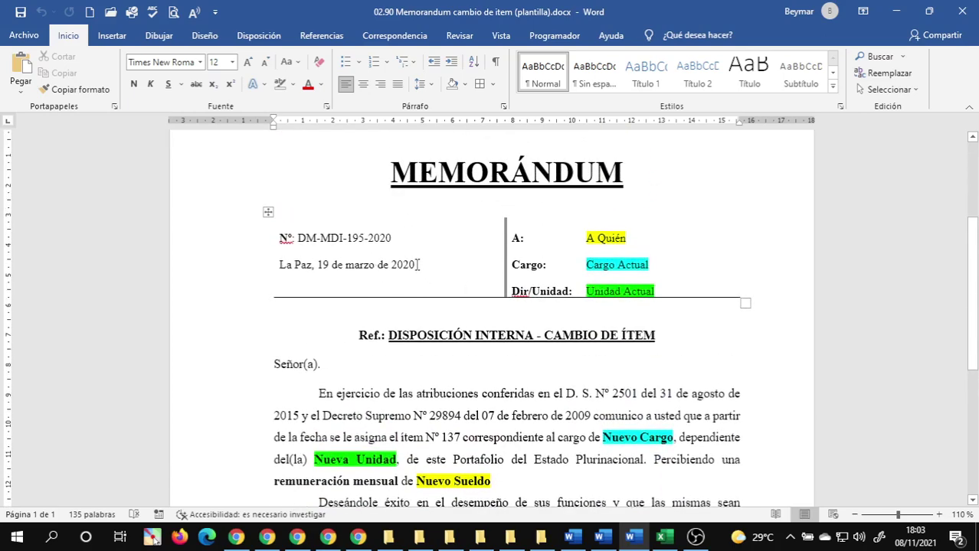
- Highlight the date line 'La Paz, 19 de marzo de 2020' in yellow
{"action": "left_click_drag", "start_coordinate": [418, 264], "coordinate": [286, 266]}
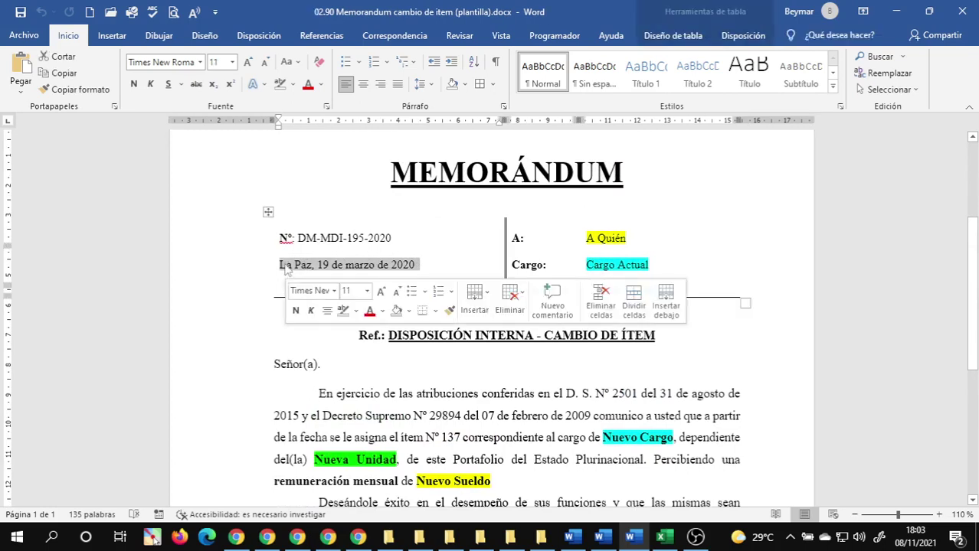
{"action": "left_click", "coordinate": [293, 86]}
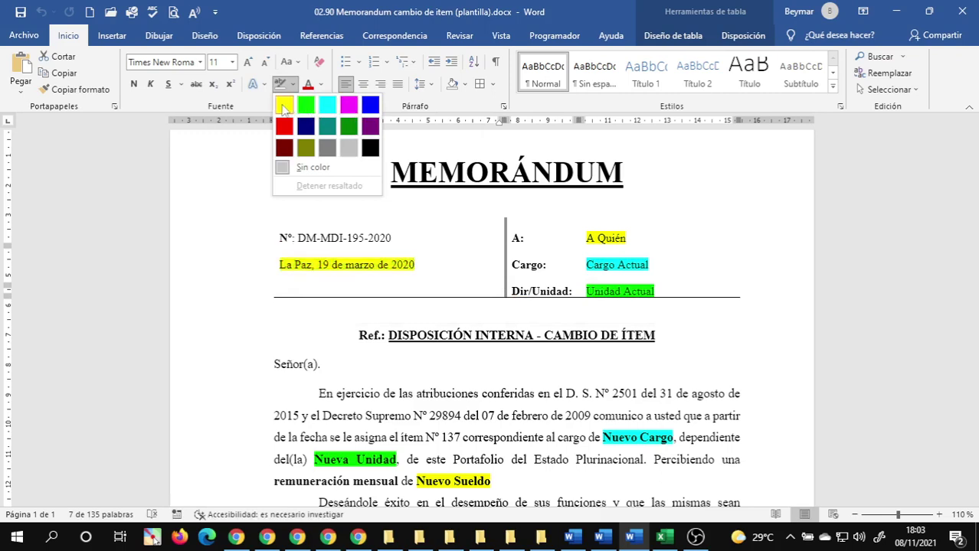
{"action": "left_click", "coordinate": [283, 107]}
{"action": "left_click", "coordinate": [361, 304]}
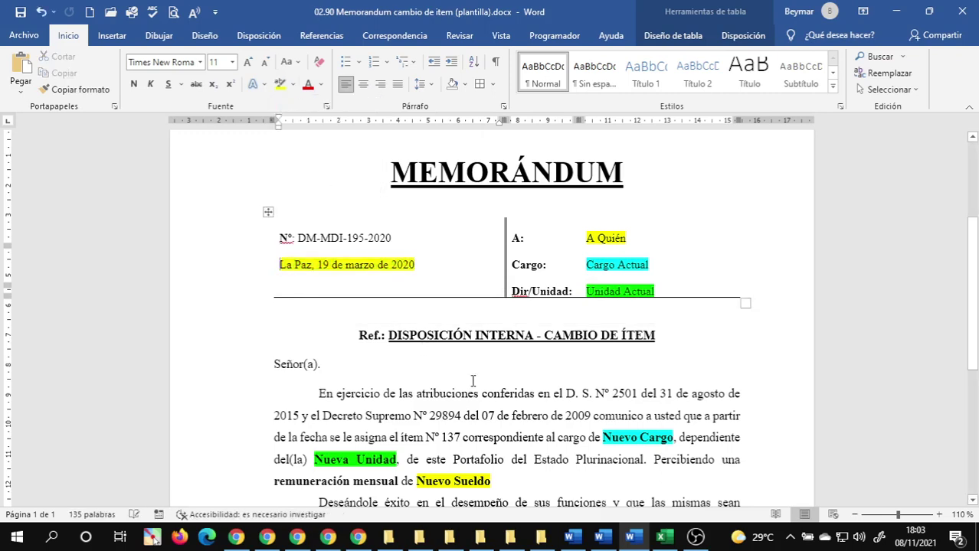
- Look over the rest of the memo and place the cursor after the date
{"action": "scroll", "coordinate": [380, 278], "scroll_direction": "down", "scroll_amount": 3}
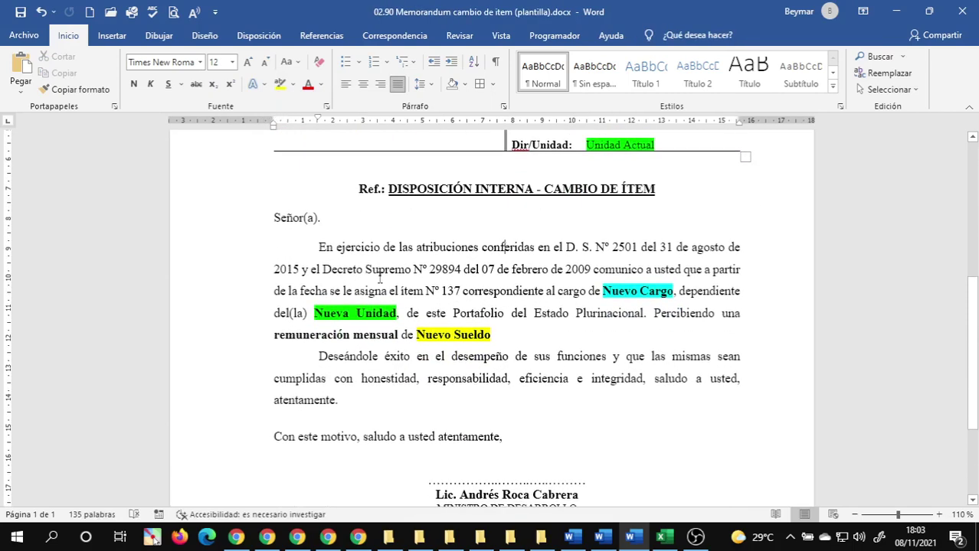
{"action": "scroll", "coordinate": [380, 279], "scroll_direction": "down", "scroll_amount": 1}
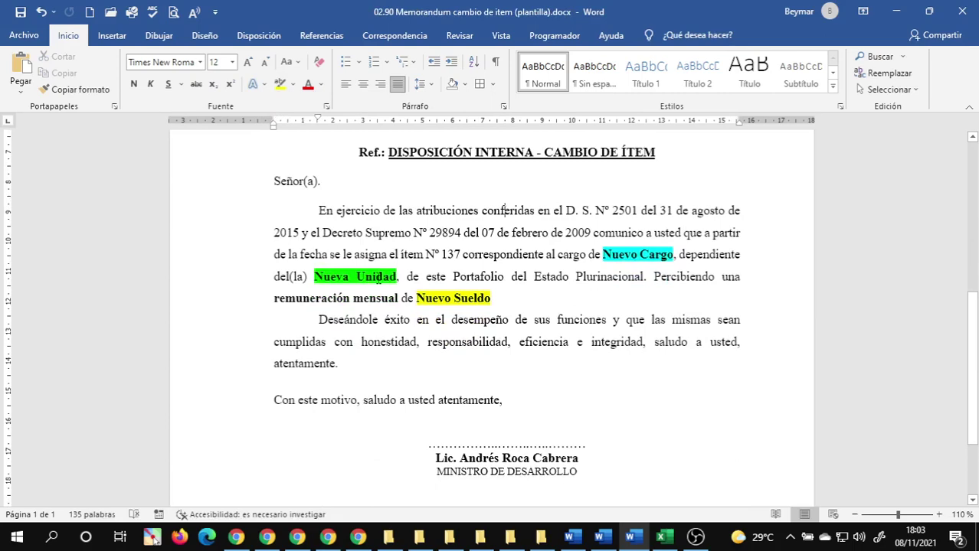
{"action": "scroll", "coordinate": [397, 276], "scroll_direction": "down", "scroll_amount": 3}
{"action": "scroll", "coordinate": [398, 277], "scroll_direction": "up", "scroll_amount": 8}
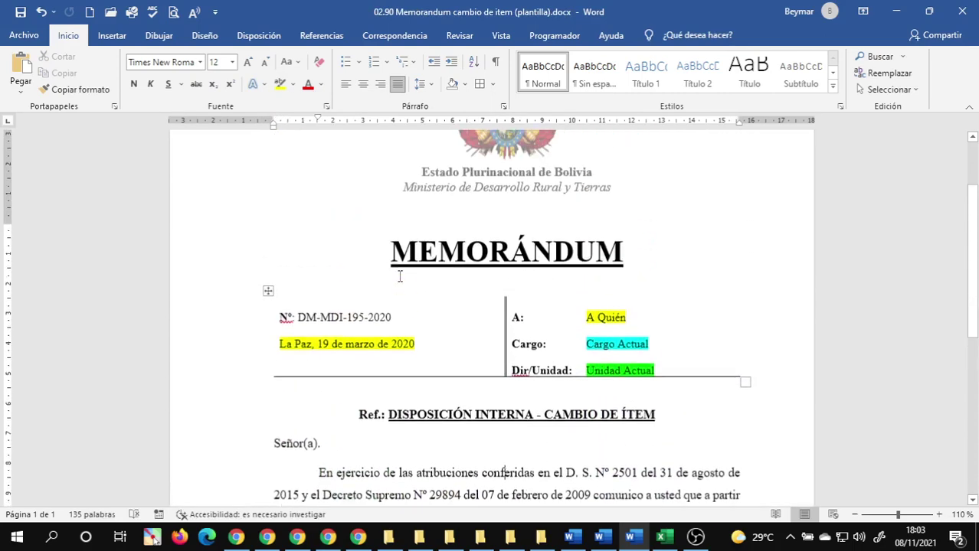
{"action": "scroll", "coordinate": [400, 276], "scroll_direction": "down", "scroll_amount": 2}
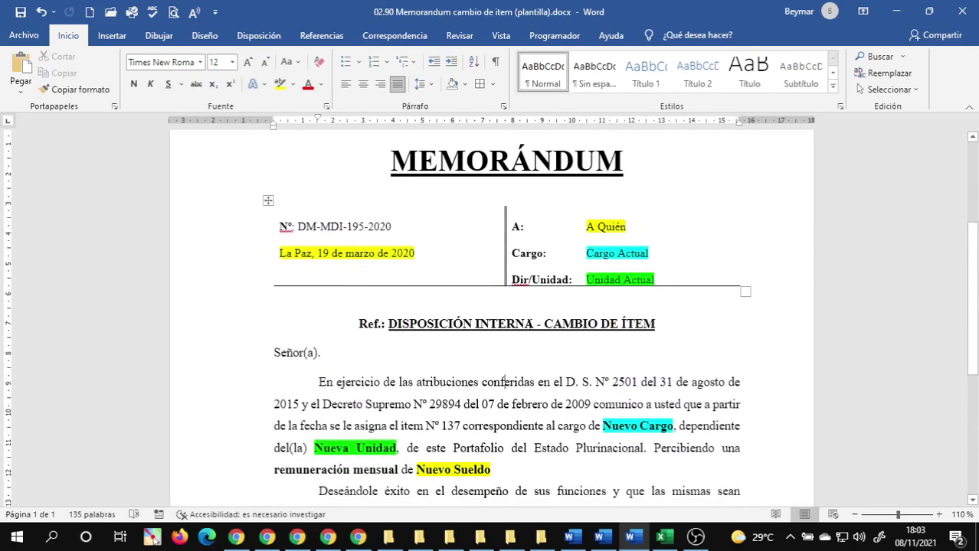
{"action": "scroll", "coordinate": [505, 381], "scroll_direction": "down", "scroll_amount": 5}
{"action": "scroll", "coordinate": [482, 330], "scroll_direction": "up", "scroll_amount": 7}
{"action": "left_click", "coordinate": [457, 283]}
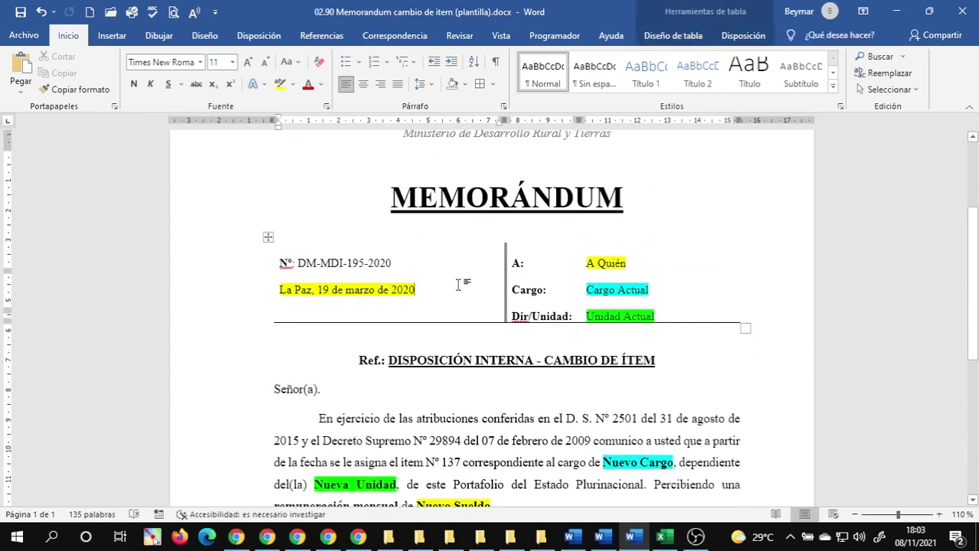
- Save the template, then open the Guardar como dialog on the 12 Plantillas folder
{"action": "left_click", "coordinate": [19, 13]}
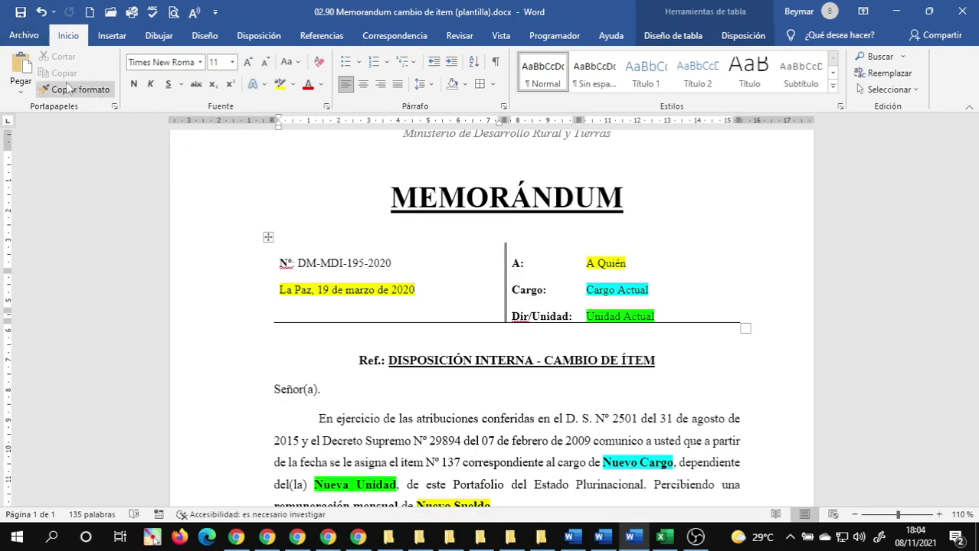
{"action": "left_click", "coordinate": [23, 35]}
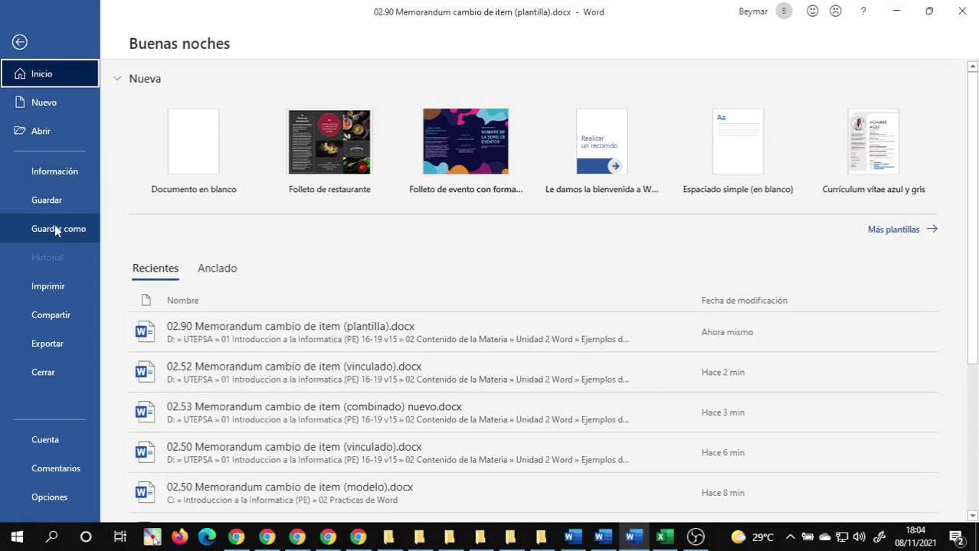
{"action": "left_click", "coordinate": [55, 227]}
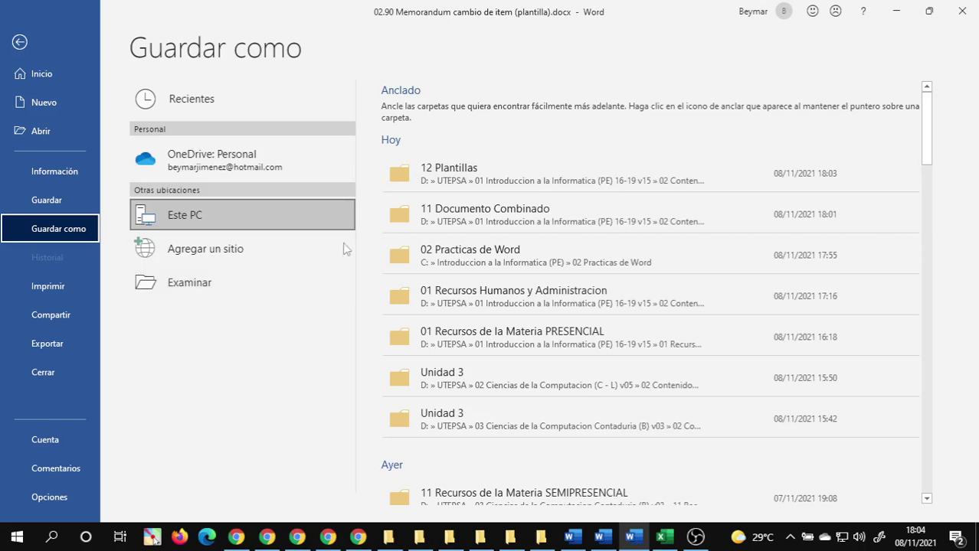
{"action": "left_click", "coordinate": [192, 283]}
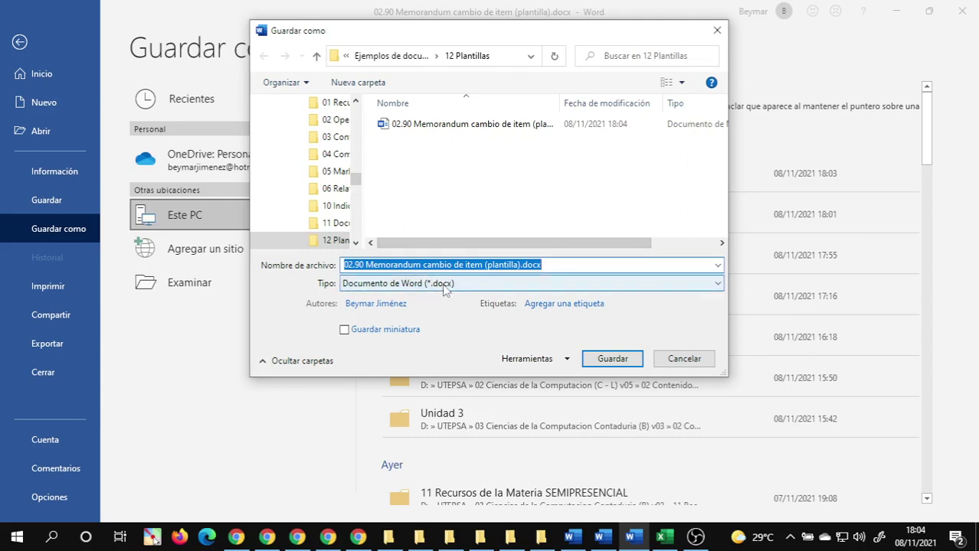
- Save as Plantilla de Word (*.dotx) named 'Memorandum cambio de item'
{"action": "left_click", "coordinate": [444, 286]}
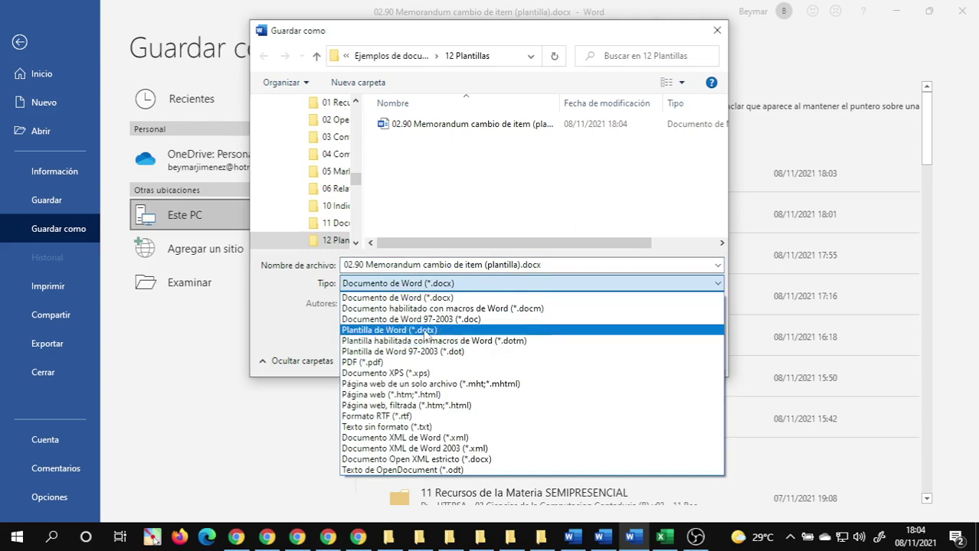
{"action": "left_click", "coordinate": [426, 332]}
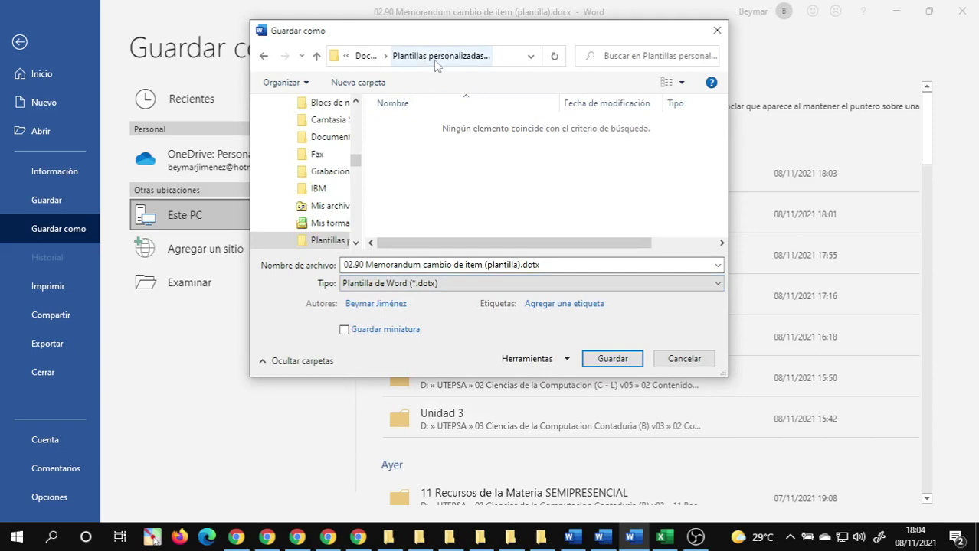
{"action": "left_click", "coordinate": [366, 264]}
{"action": "left_click", "coordinate": [366, 264]}
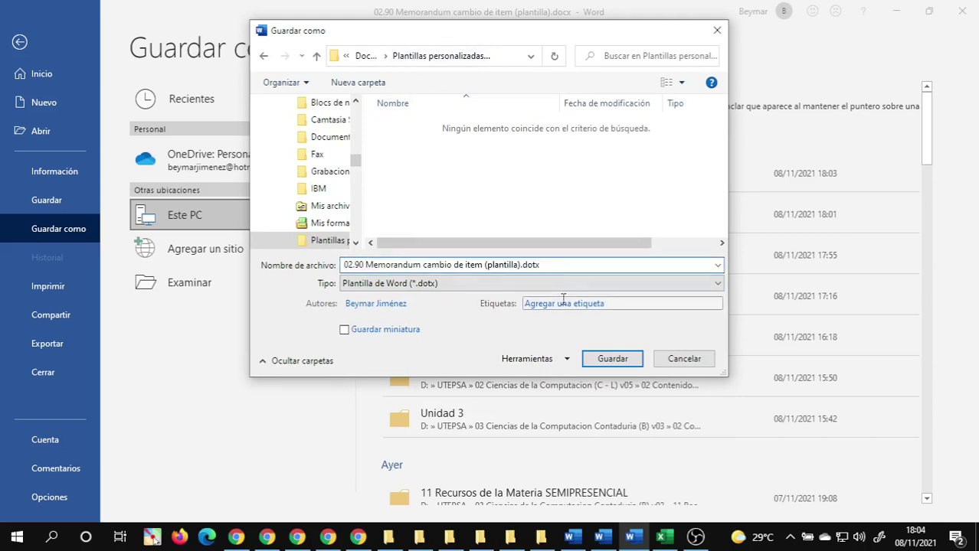
{"action": "key", "text": "BackSpace"}
{"action": "key", "text": "BackSpace"}
{"action": "key", "text": "BackSpace"}
{"action": "key", "text": "BackSpace"}
{"action": "key", "text": "BackSpace"}
{"action": "key", "text": "Delete"}
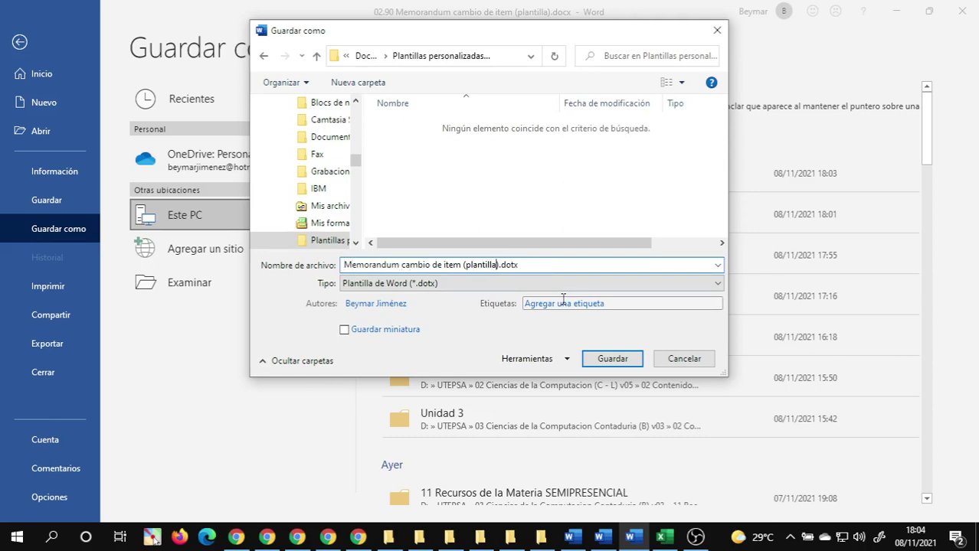
{"action": "key", "text": "BackSpace"}
{"action": "key", "text": "BackSpace"}
{"action": "key", "text": "BackSpace"}
{"action": "key", "text": "BackSpace"}
{"action": "key", "text": "BackSpace"}
{"action": "key", "text": "BackSpace"}
{"action": "key", "text": "BackSpace"}
{"action": "key", "text": "BackSpace"}
{"action": "key", "text": "BackSpace"}
{"action": "key", "text": "BackSpace"}
{"action": "key", "text": "BackSpace"}
{"action": "key", "text": "BackSpace"}
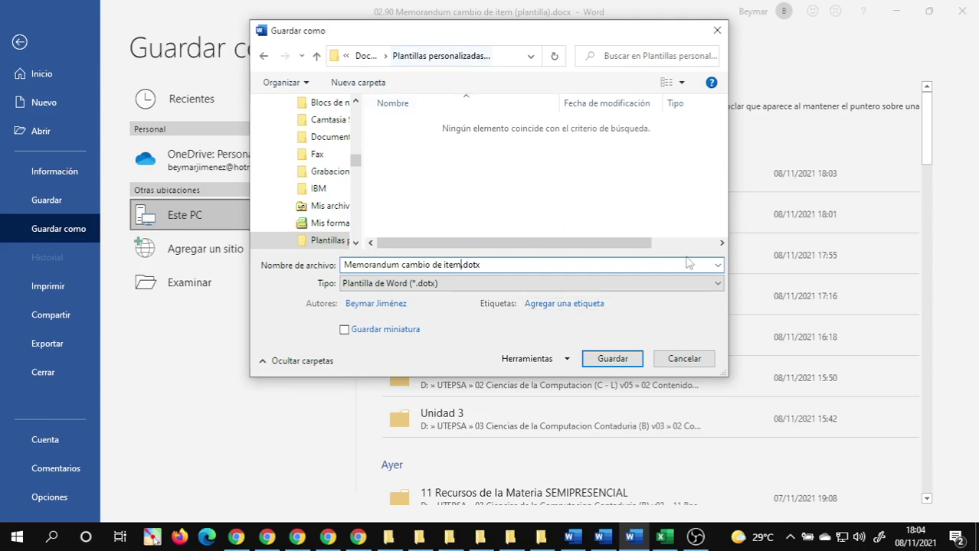
{"action": "left_click", "coordinate": [623, 360]}
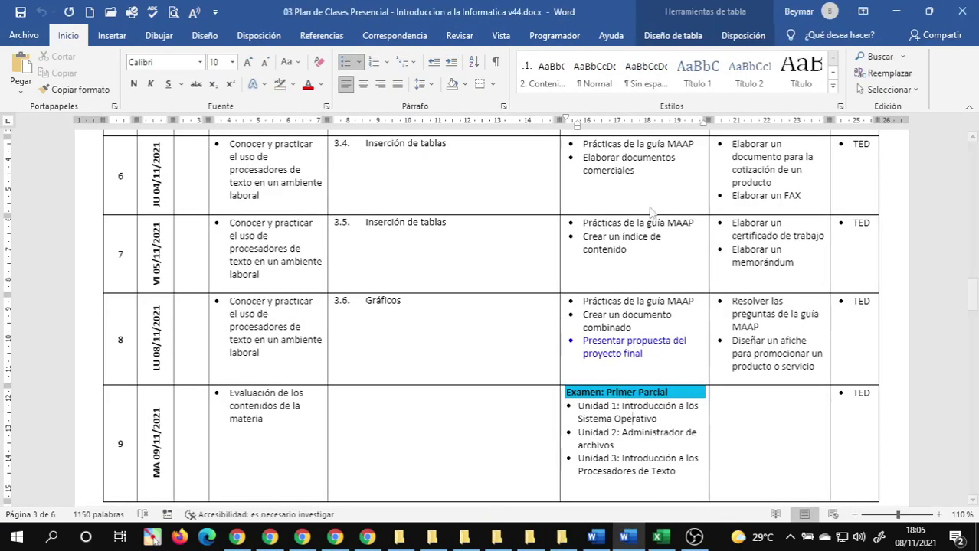
- Close the memo and class plan windows, then save and close 04 Objetivos de la Clase
{"action": "left_click", "coordinate": [969, 13]}
{"action": "left_click", "coordinate": [962, 11]}
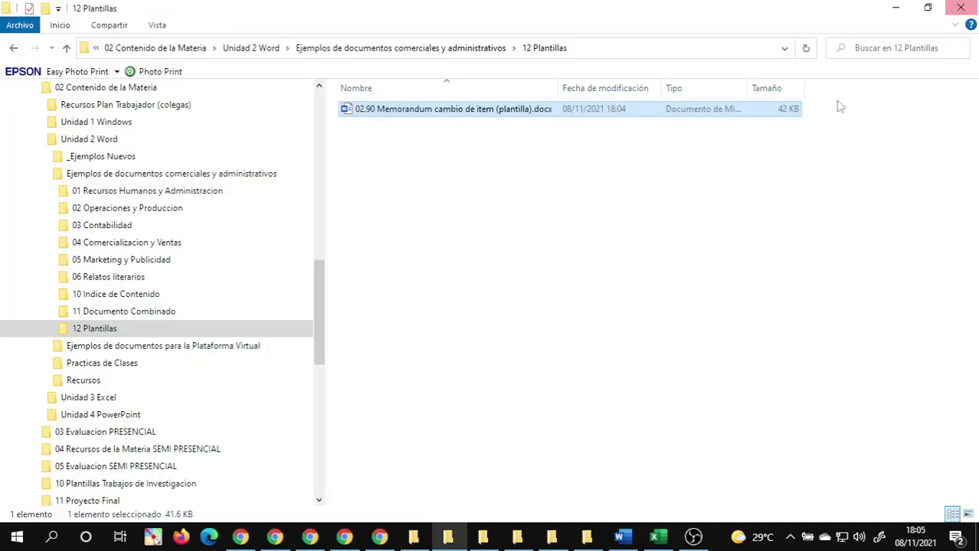
{"action": "left_click", "coordinate": [621, 536]}
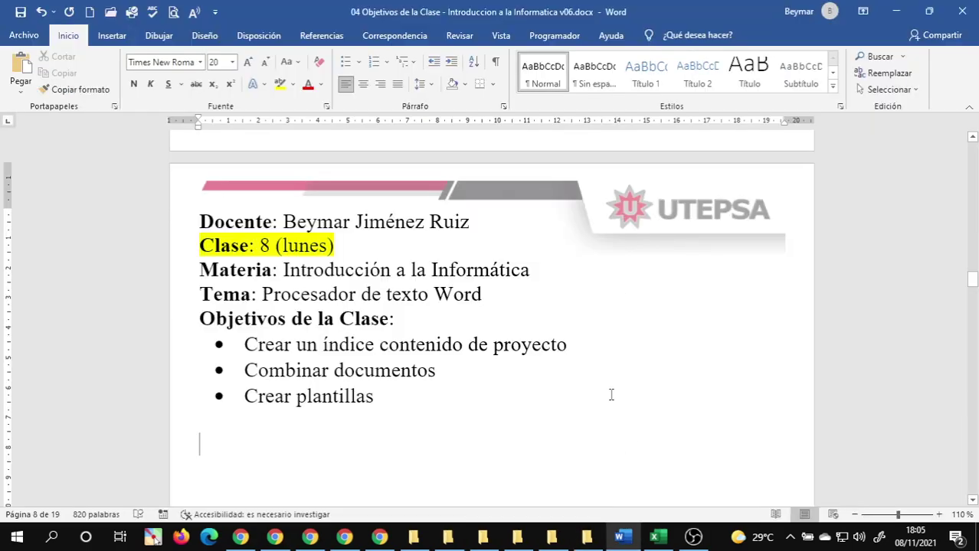
{"action": "left_click", "coordinate": [20, 12]}
{"action": "left_click", "coordinate": [962, 11]}
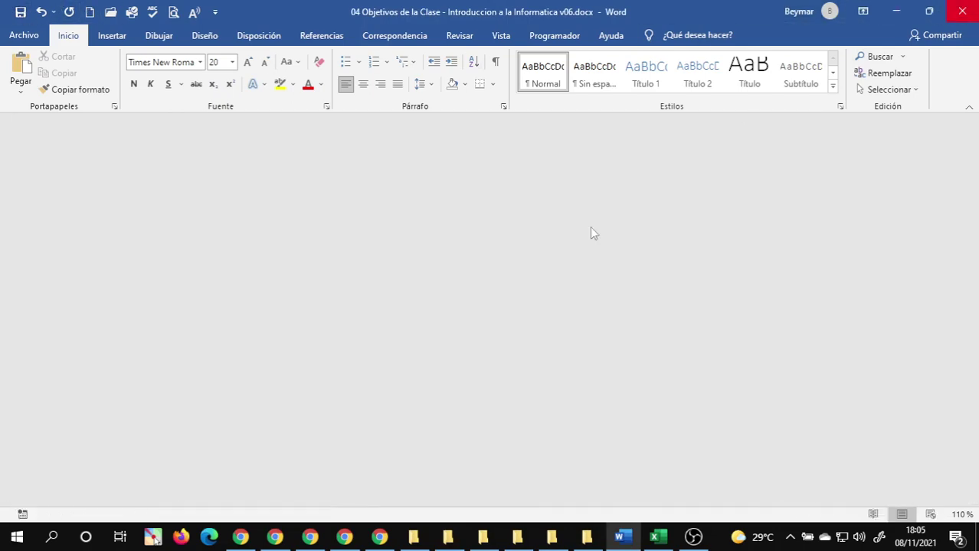
{"action": "left_click", "coordinate": [16, 538]}
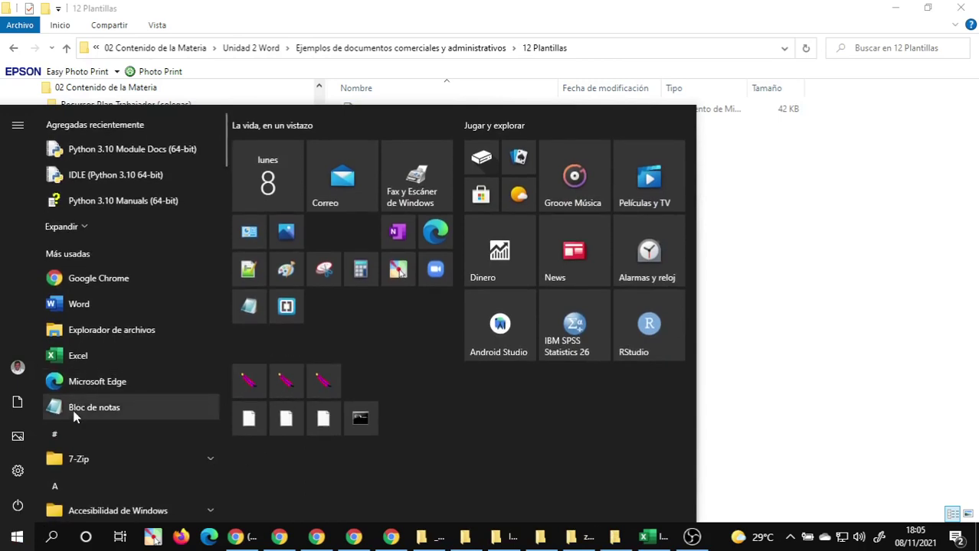
- Launch Word and create a new document from the personal 'Memorandum cambio de ítem' template
{"action": "left_click", "coordinate": [77, 304]}
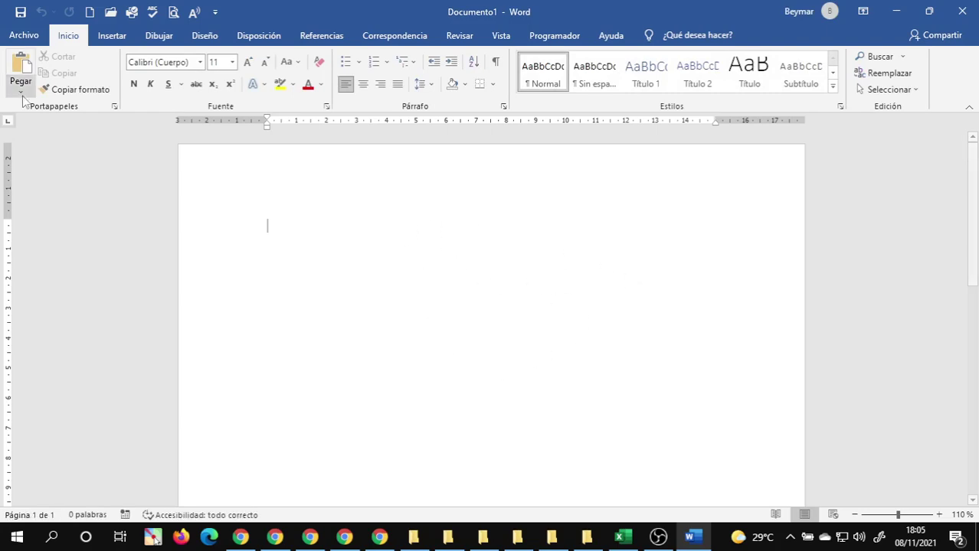
{"action": "left_click", "coordinate": [21, 38]}
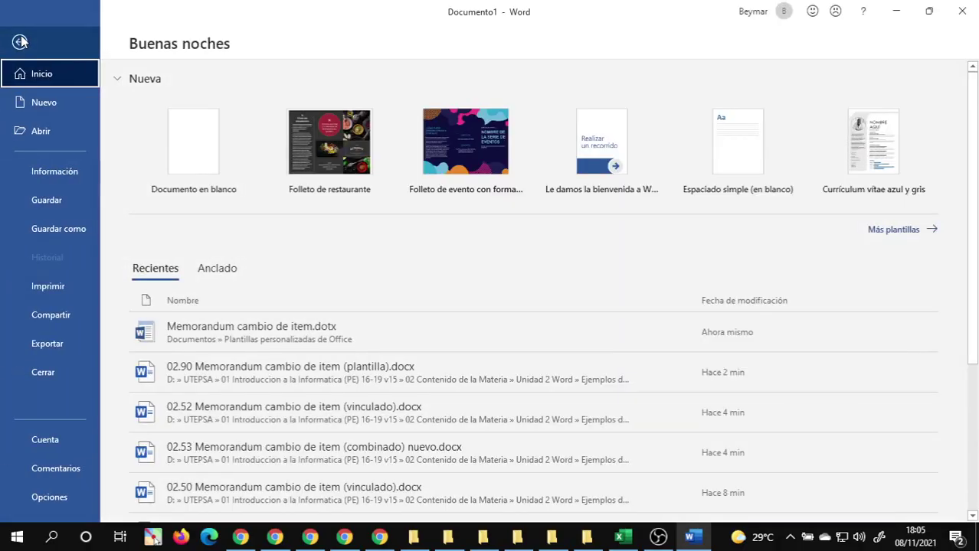
{"action": "left_click", "coordinate": [42, 104]}
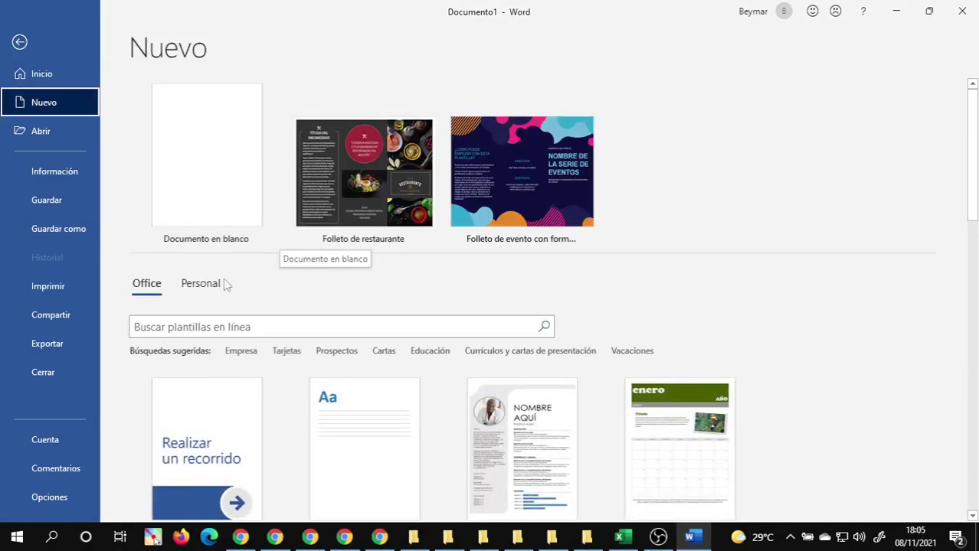
{"action": "left_click", "coordinate": [208, 286]}
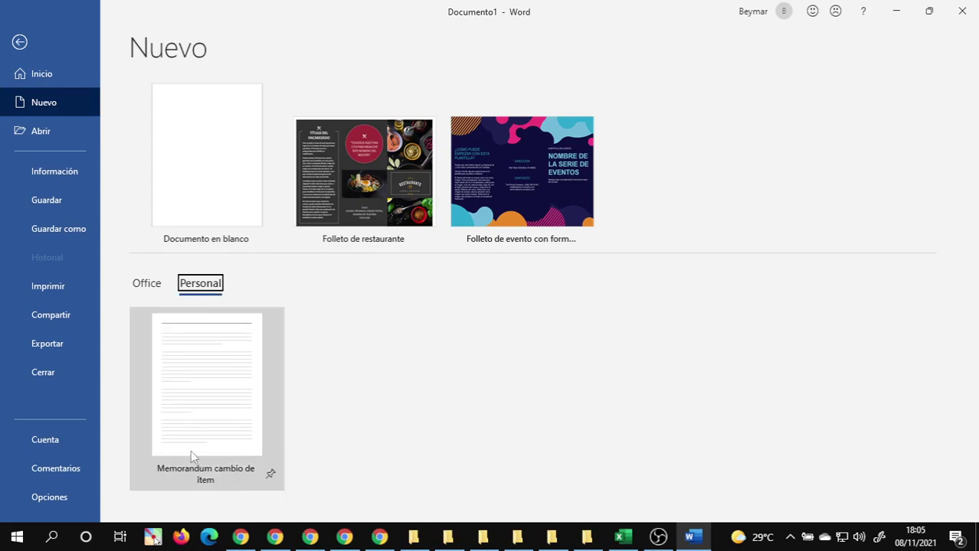
{"action": "left_click", "coordinate": [184, 412]}
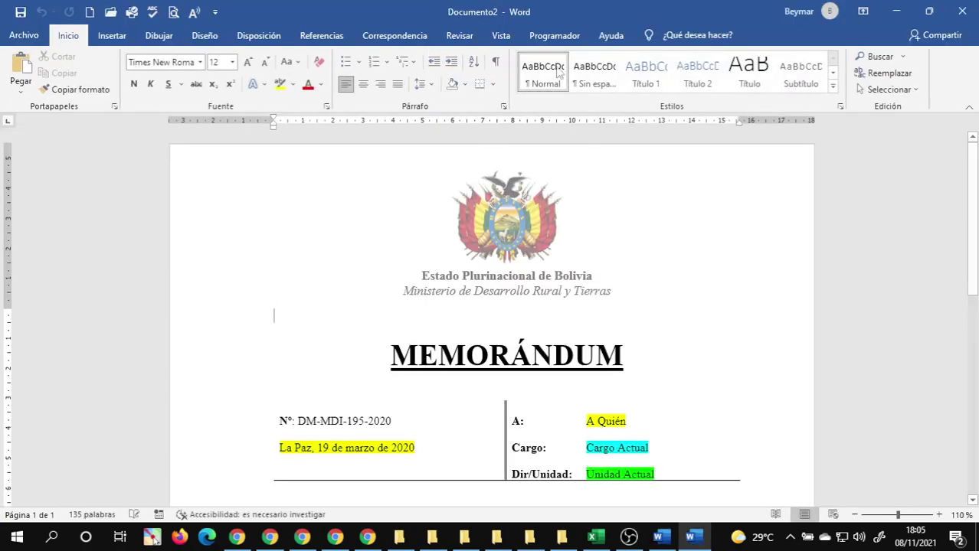
- Replace 'La Paz, 19 de marzo de 2020' with 'Santa Cruz, 8 de noviembre de 2021'
{"action": "scroll", "coordinate": [615, 354], "scroll_direction": "down", "scroll_amount": 10}
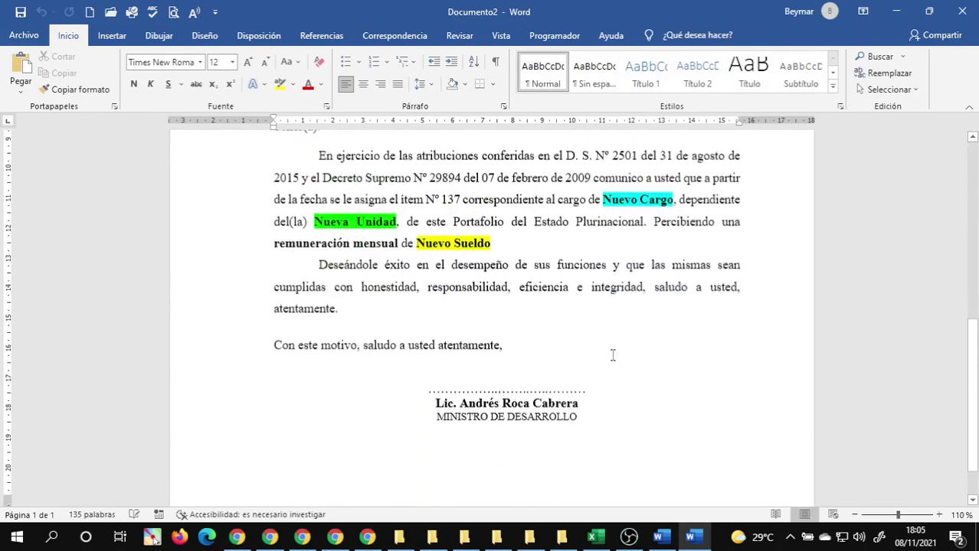
{"action": "scroll", "coordinate": [611, 354], "scroll_direction": "up", "scroll_amount": 10}
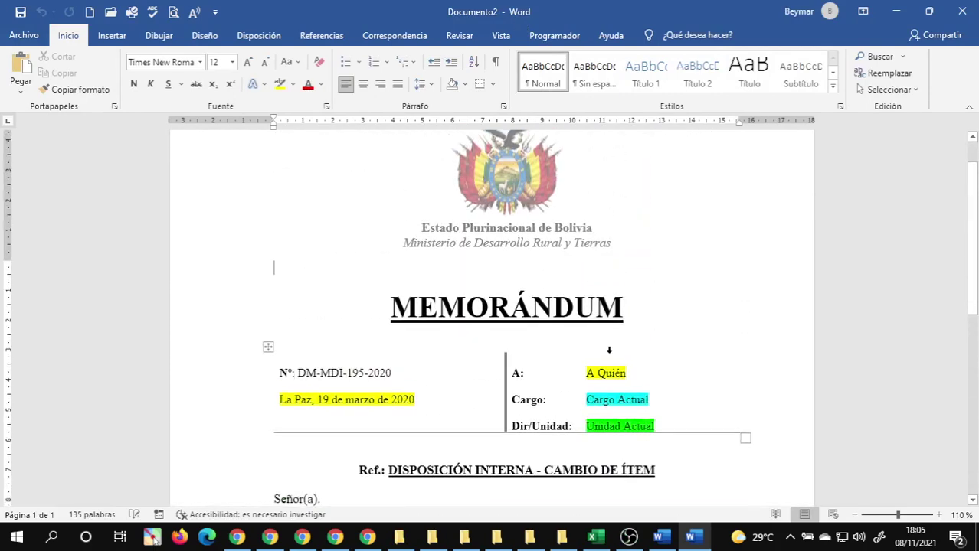
{"action": "scroll", "coordinate": [427, 343], "scroll_direction": "down", "scroll_amount": 3}
{"action": "left_click", "coordinate": [313, 256]}
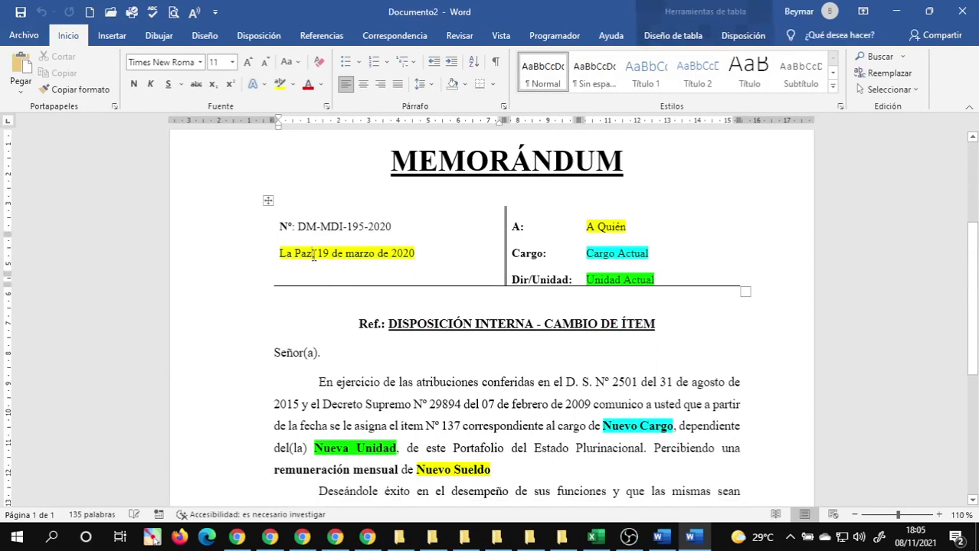
{"action": "type", "text": ","}
{"action": "triple_click", "coordinate": [291, 251]}
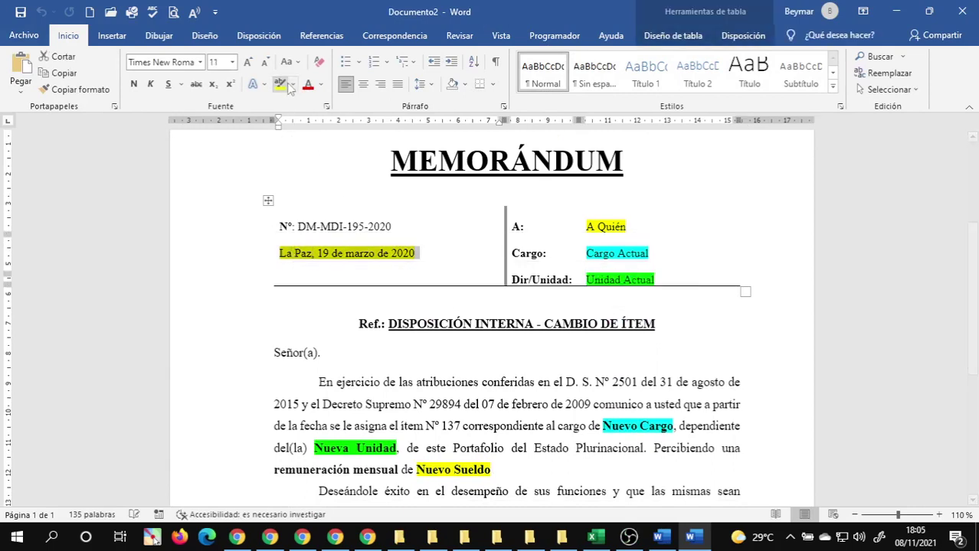
{"action": "left_click", "coordinate": [307, 258]}
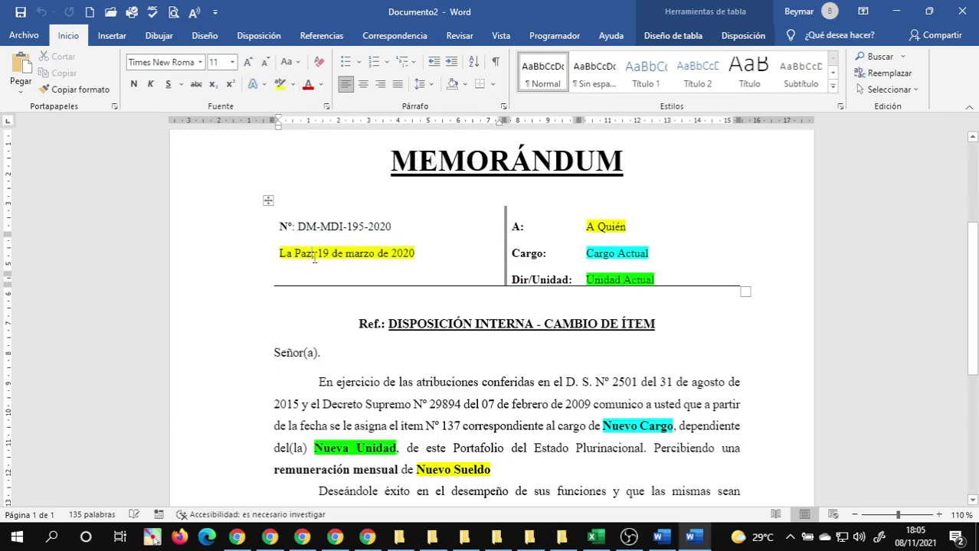
{"action": "key", "text": "BackSpace"}
{"action": "key", "text": "BackSpace"}
{"action": "key", "text": "BackSpace"}
{"action": "key", "text": "BackSpace"}
{"action": "key", "text": "BackSpace"}
{"action": "key", "text": "BackSpace"}
{"action": "type", "text": "San"}
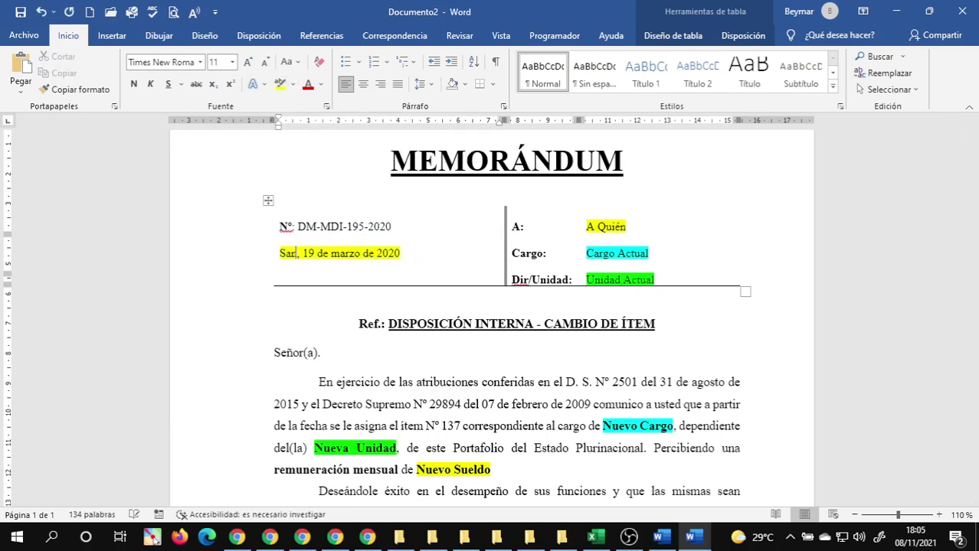
{"action": "type", "text": "ta Cruz, "}
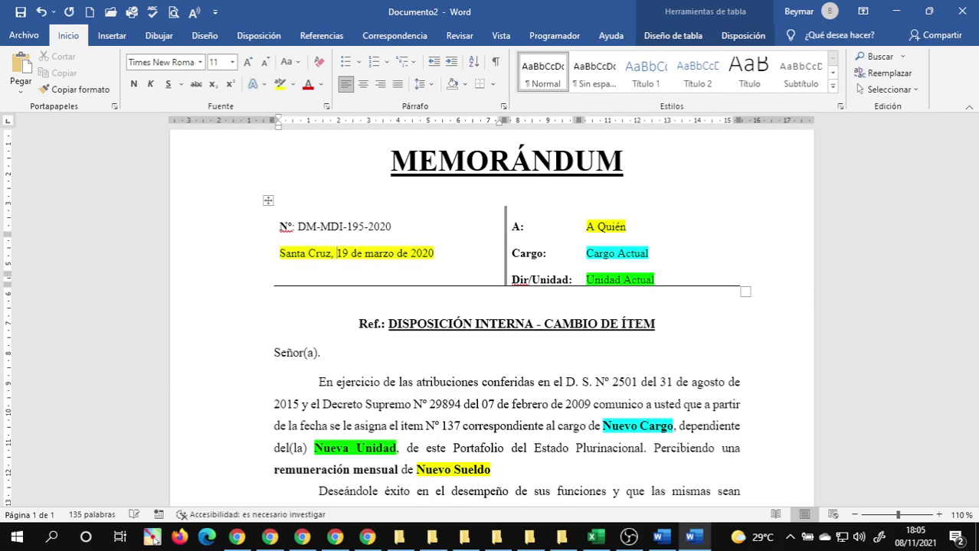
{"action": "type", "text": "08"}
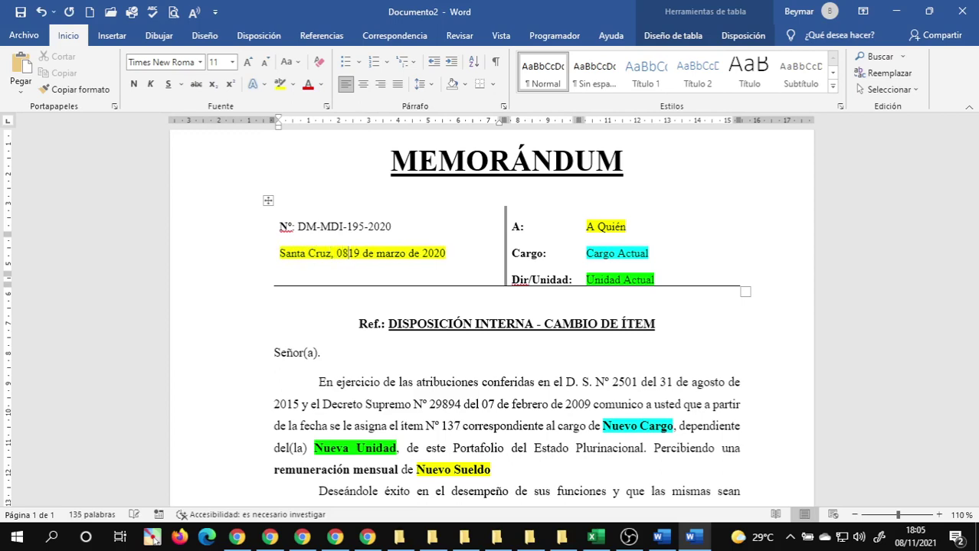
{"action": "key", "text": "BackSpace"}
{"action": "key", "text": "BackSpace"}
{"action": "type", "text": "8"}
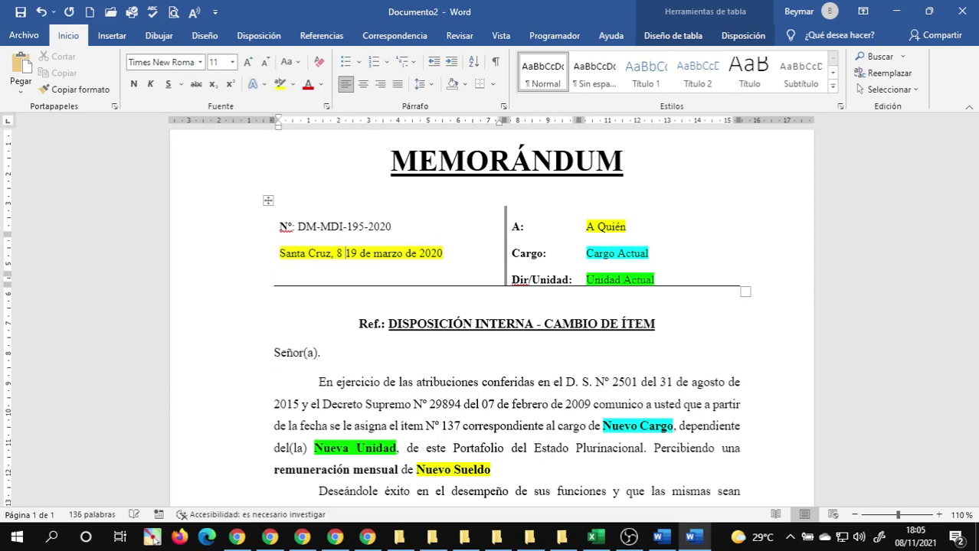
{"action": "key", "text": "Delete"}
{"action": "key", "text": "Delete"}
{"action": "key", "text": "Delete"}
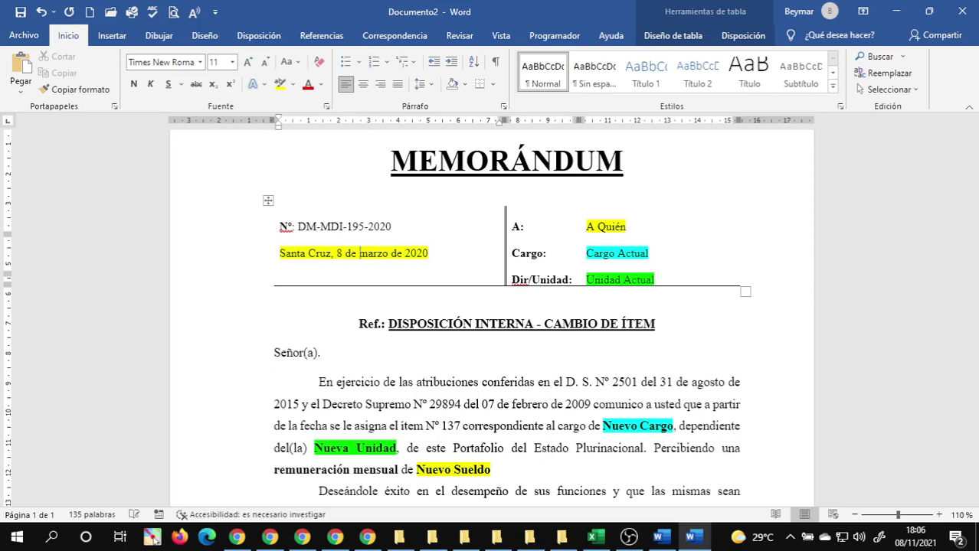
{"action": "type", "text": "noviembre"}
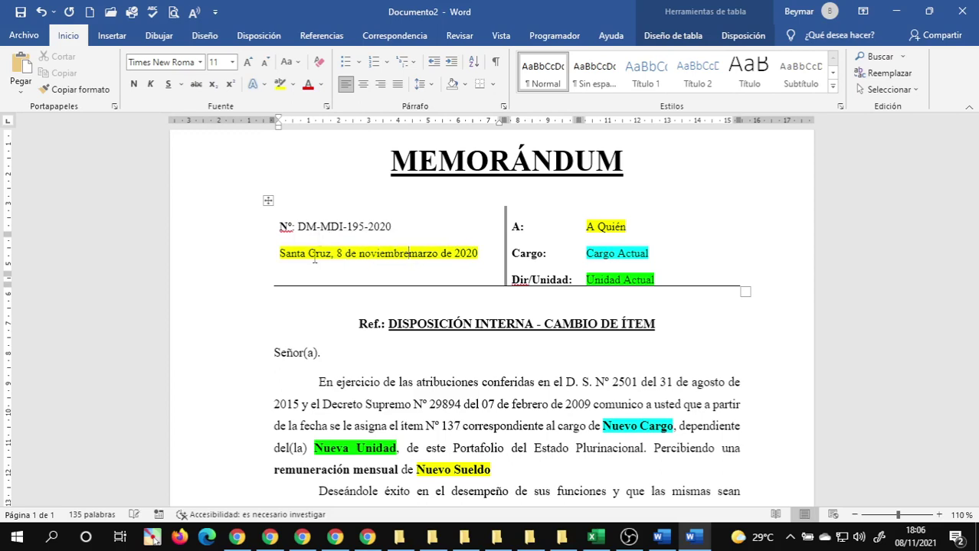
{"action": "key", "text": "Delete"}
{"action": "key", "text": "Delete"}
{"action": "key", "text": "Delete"}
{"action": "key", "text": "Delete"}
{"action": "key", "text": "Delete"}
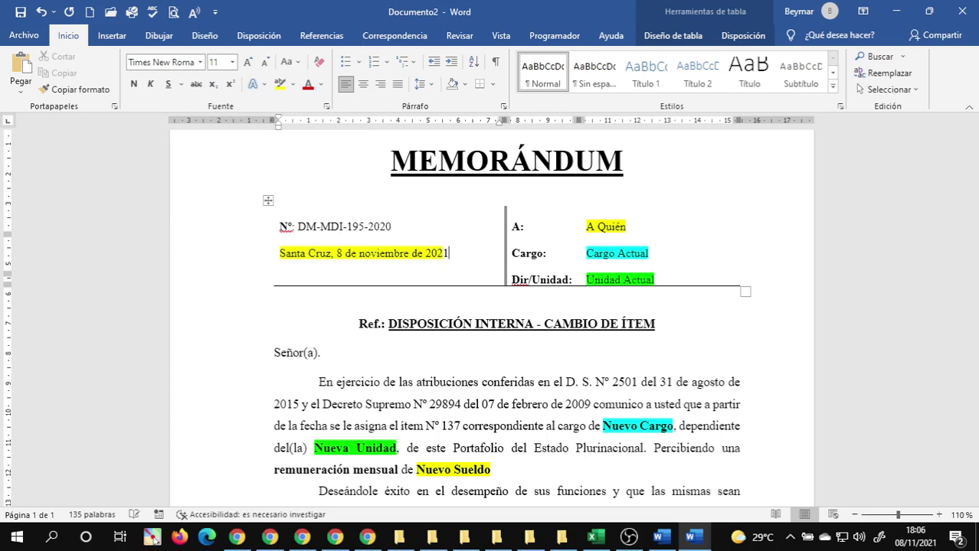
{"action": "left_click", "coordinate": [283, 252]}
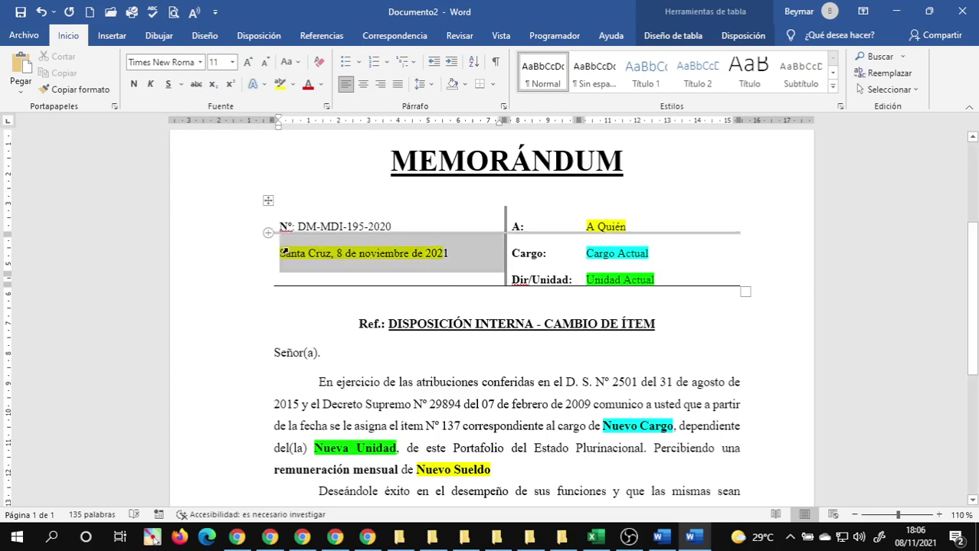
- Clear the date's highlight and enter the recipient's full name in the A: field, unhighlighted
{"action": "left_click", "coordinate": [291, 84]}
{"action": "left_click", "coordinate": [291, 168]}
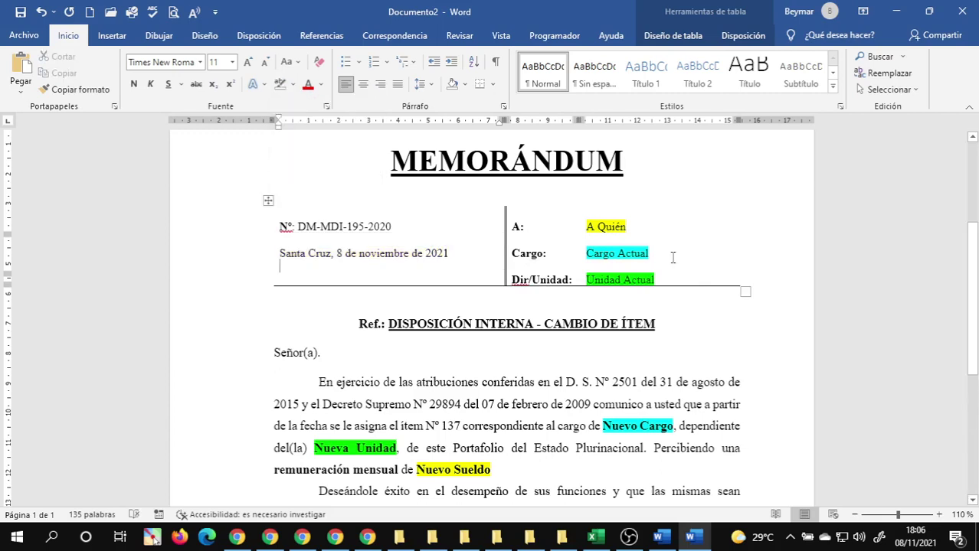
{"action": "left_click", "coordinate": [630, 230]}
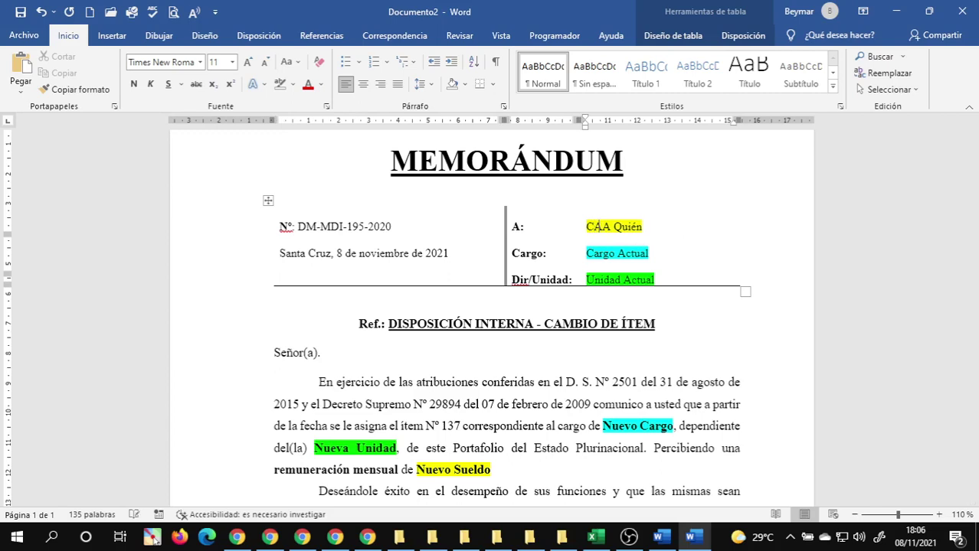
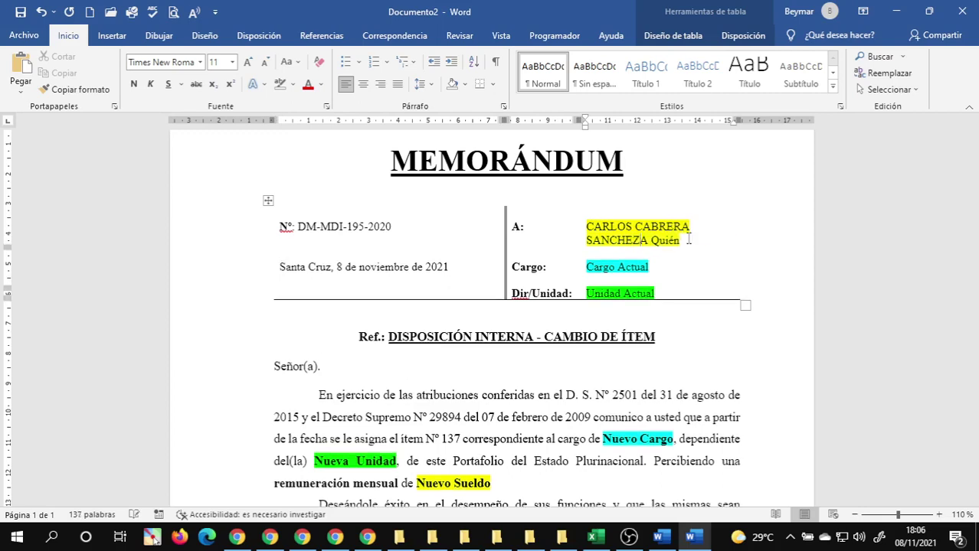
{"action": "key", "text": "Delete"}
{"action": "key", "text": "Delete"}
{"action": "key", "text": "Delete"}
{"action": "key", "text": "Delete"}
{"action": "key", "text": "Delete"}
{"action": "key", "text": "Delete"}
{"action": "key", "text": "Delete"}
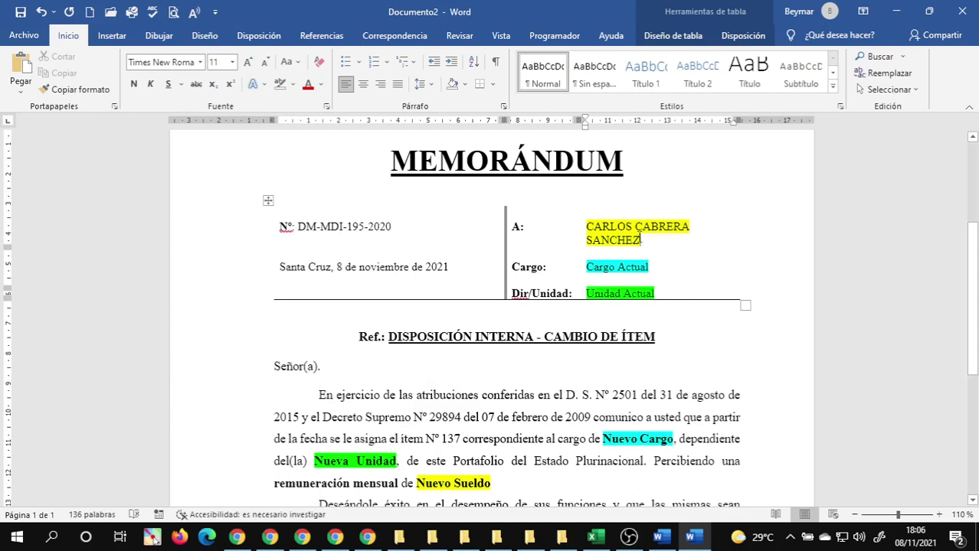
{"action": "triple_click", "coordinate": [633, 236]}
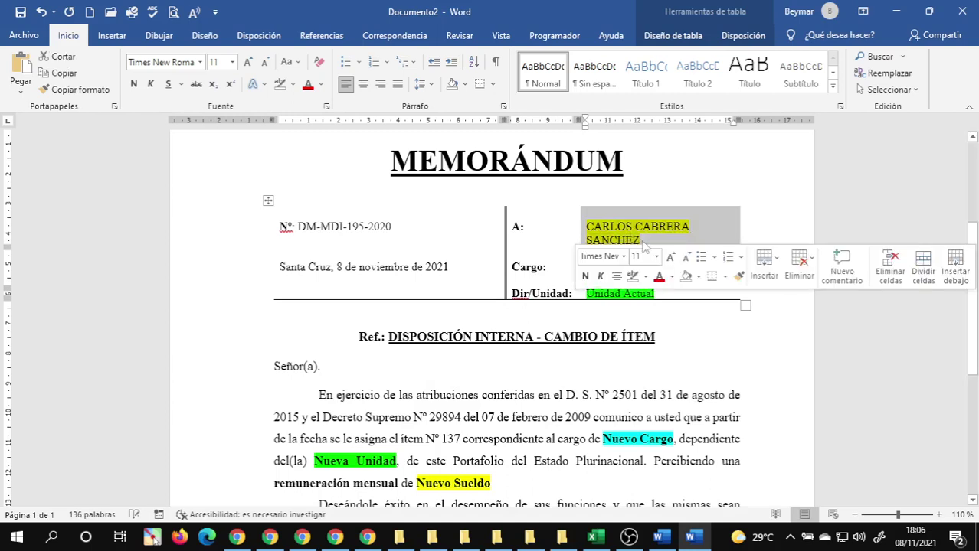
{"action": "left_click", "coordinate": [279, 83]}
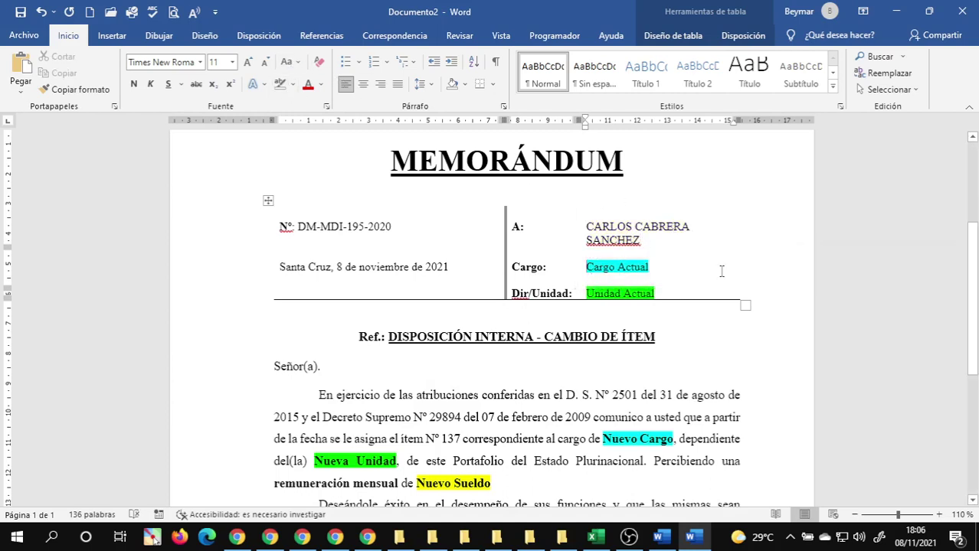
- Set Cargo to 'DIRECTOR DE EDUCACIÓN' and remove its cyan highlight
{"action": "type", "text": "DIRECTOR DE "}
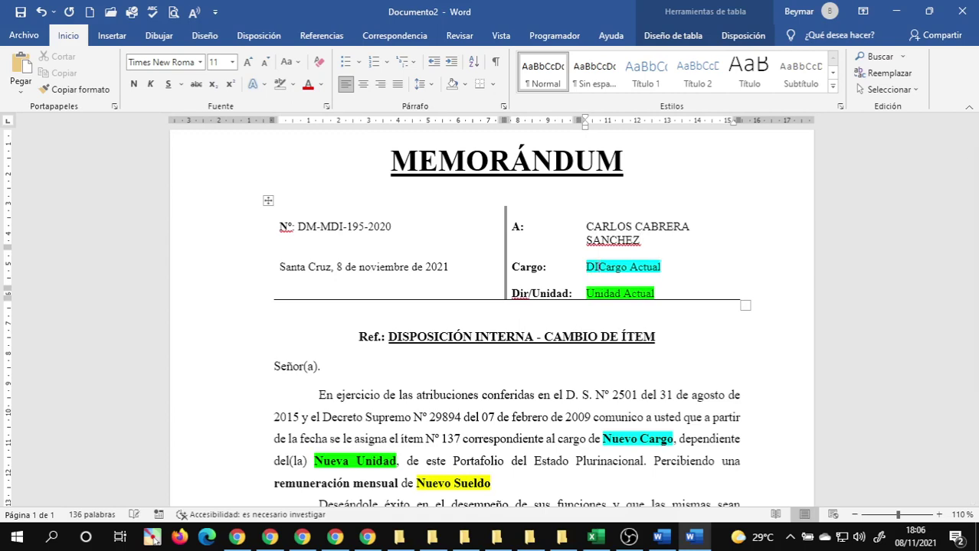
{"action": "type", "text": "EDUCACIÓN"}
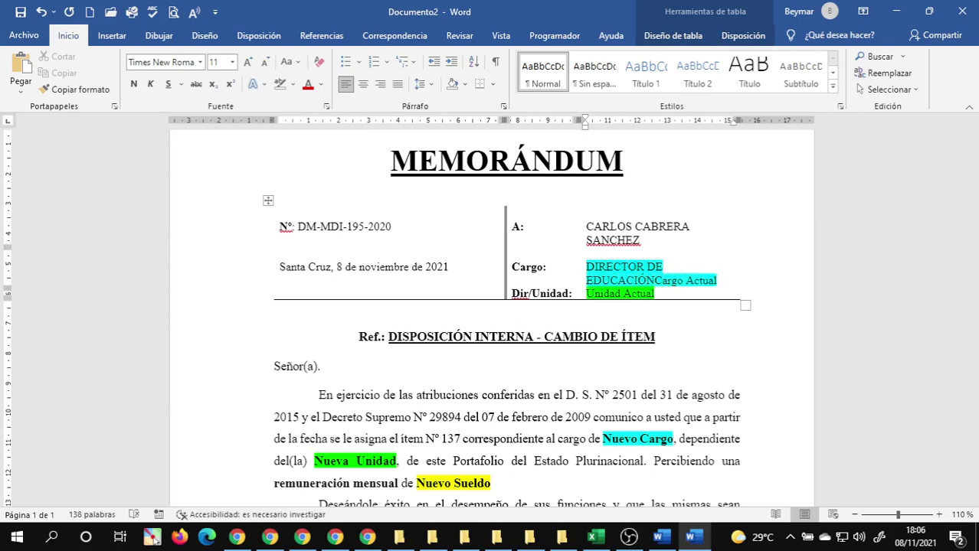
{"action": "key", "text": "Delete"}
{"action": "key", "text": "Delete"}
{"action": "key", "text": "Delete"}
{"action": "key", "text": "Delete"}
{"action": "key", "text": "Delete"}
{"action": "key", "text": "Delete"}
{"action": "key", "text": "Delete"}
{"action": "key", "text": "Delete"}
{"action": "key", "text": "Delete"}
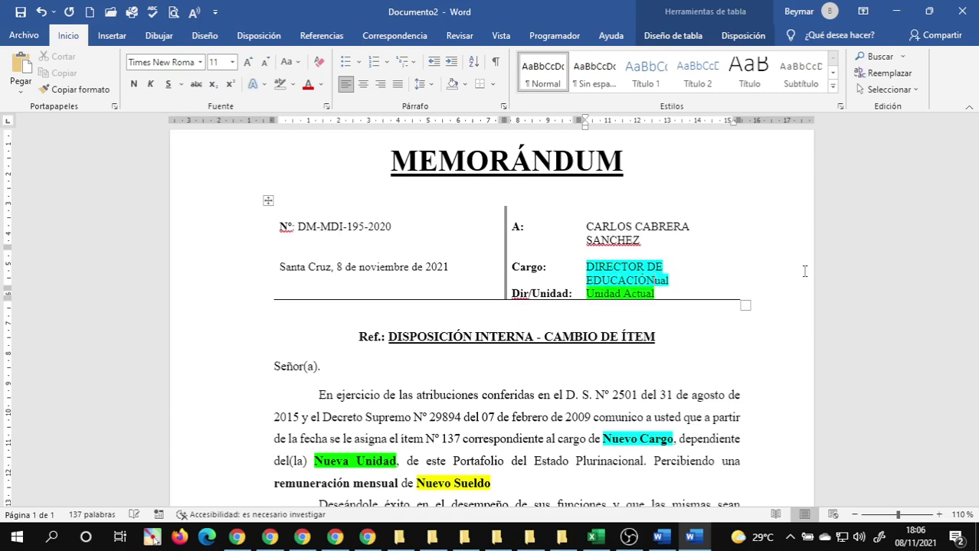
{"action": "key", "text": "Delete"}
{"action": "key", "text": "Delete"}
{"action": "key", "text": "Delete"}
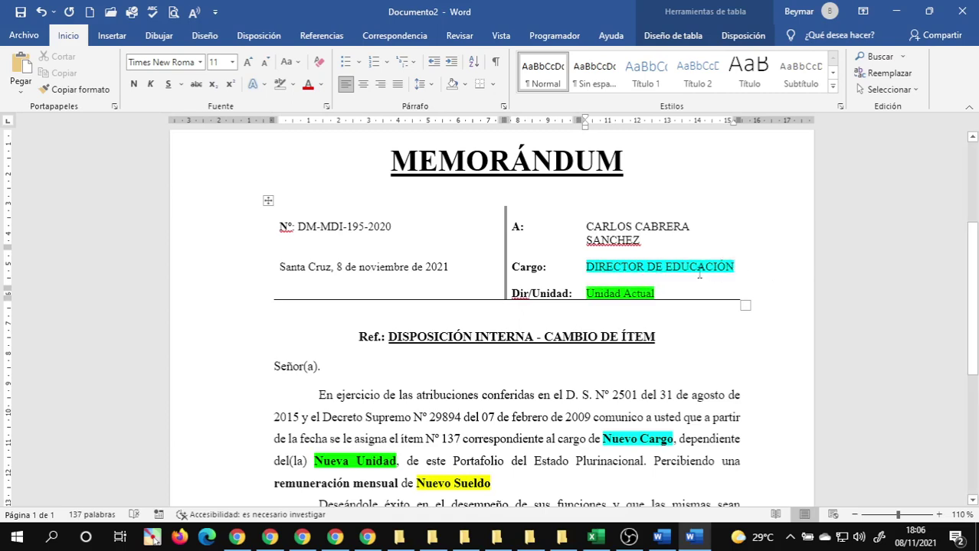
{"action": "triple_click", "coordinate": [689, 271]}
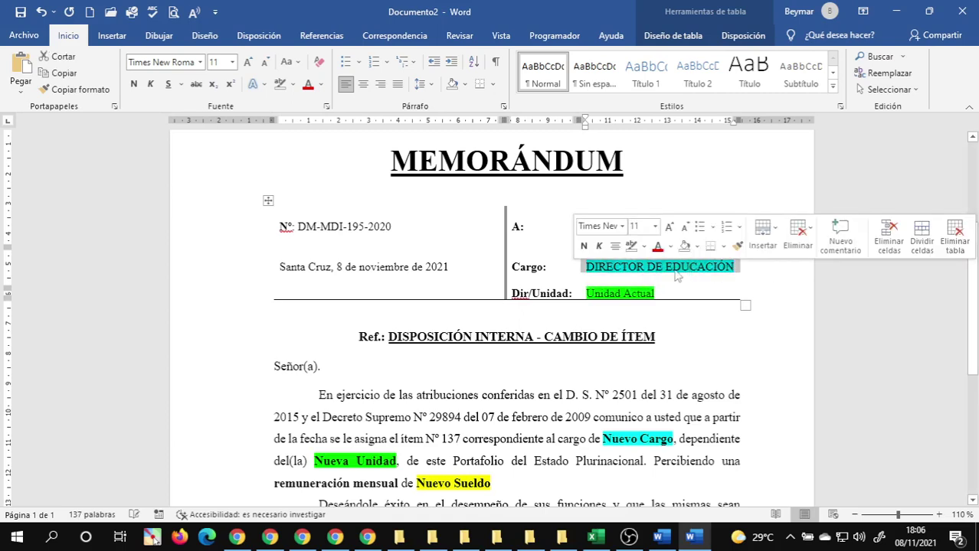
{"action": "left_click", "coordinate": [280, 84]}
- Set Dir/Unidad to 'MINISTERIO DE EDUCACIÓN' and remove its green highlight
{"action": "left_click", "coordinate": [587, 293]}
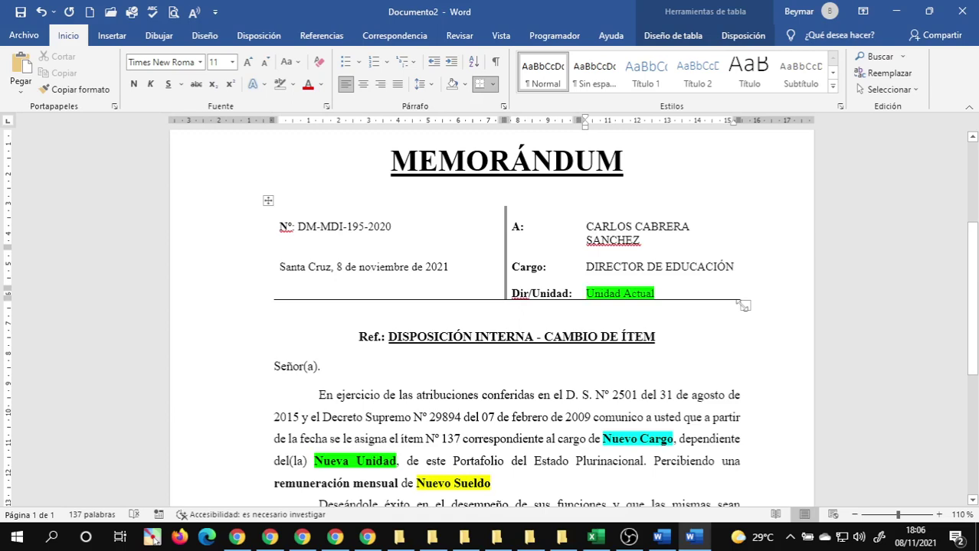
{"action": "type", "text": "VICE"}
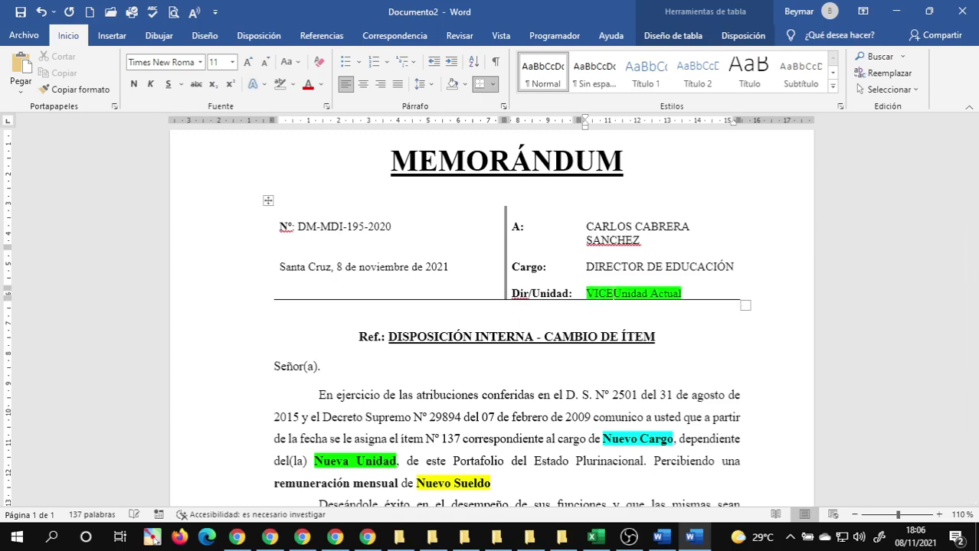
{"action": "type", "text": "-MINISTER"}
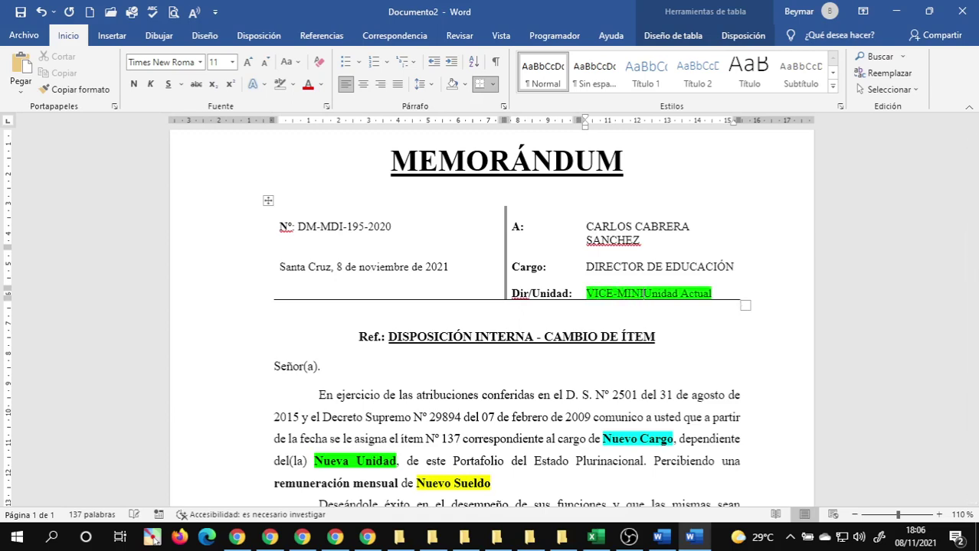
{"action": "type", "text": "IO DE"}
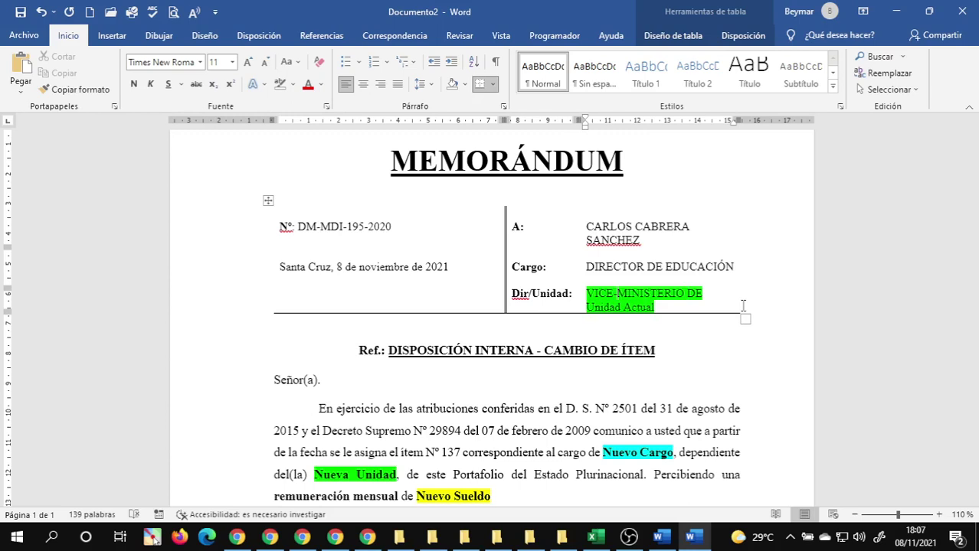
{"action": "key", "text": "BackSpace"}
{"action": "key", "text": "BackSpace"}
{"action": "key", "text": "BackSpace"}
{"action": "key", "text": "BackSpace"}
{"action": "key", "text": "BackSpace"}
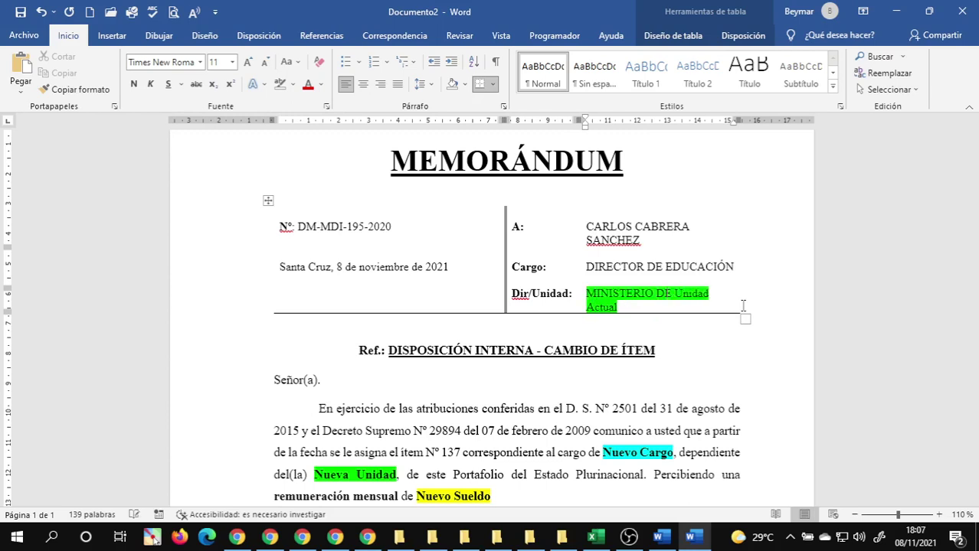
{"action": "type", "text": "EDUCACIÓ"}
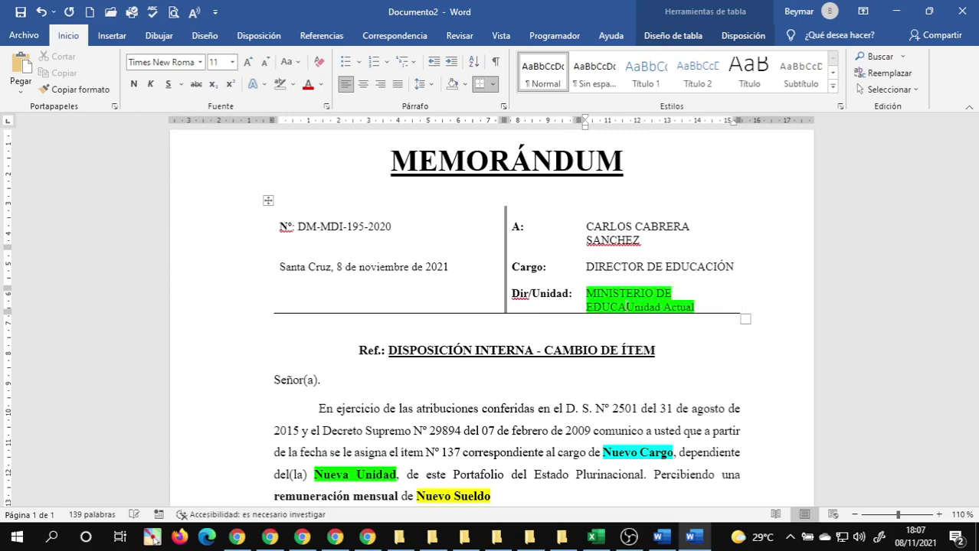
{"action": "type", "text": "N"}
{"action": "key", "text": "Delete"}
{"action": "key", "text": "Delete"}
{"action": "key", "text": "Delete"}
{"action": "key", "text": "Delete"}
{"action": "key", "text": "Delete"}
{"action": "key", "text": "Delete"}
{"action": "key", "text": "Delete"}
{"action": "key", "text": "Delete"}
{"action": "key", "text": "Delete"}
{"action": "key", "text": "Delete"}
{"action": "key", "text": "Delete"}
{"action": "key", "text": "Delete"}
{"action": "key", "text": "Delete"}
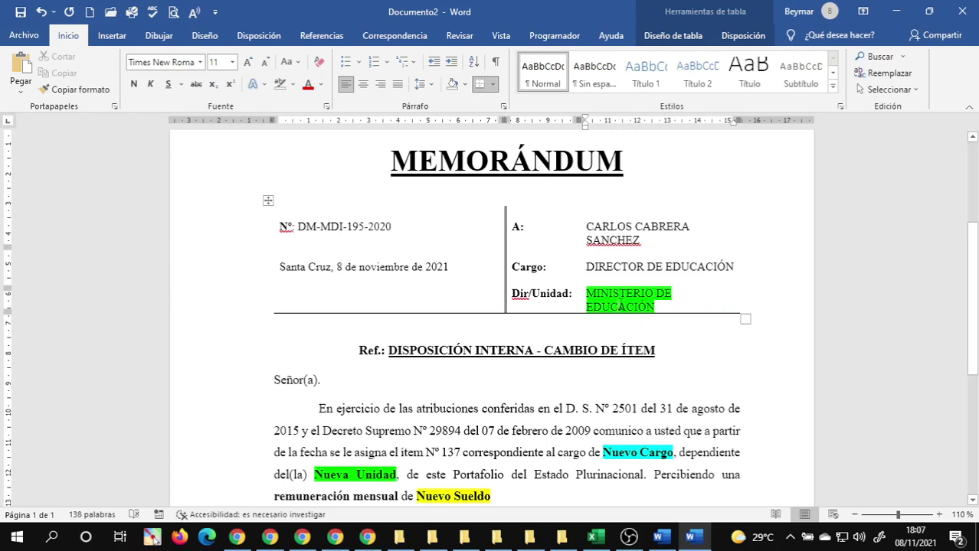
{"action": "triple_click", "coordinate": [621, 304]}
{"action": "left_click", "coordinate": [279, 84]}
{"action": "key", "text": "Right"}
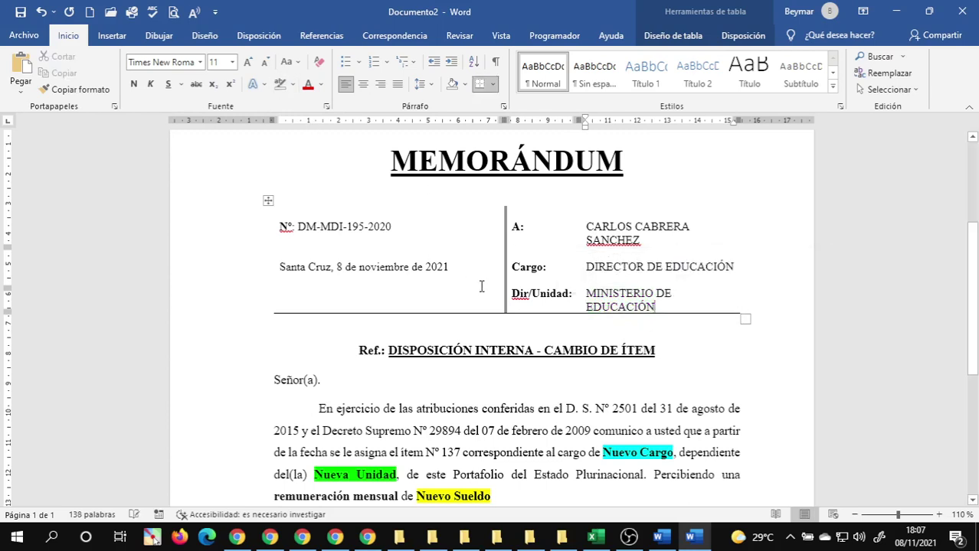
{"action": "scroll", "coordinate": [481, 286], "scroll_direction": "down", "scroll_amount": 5}
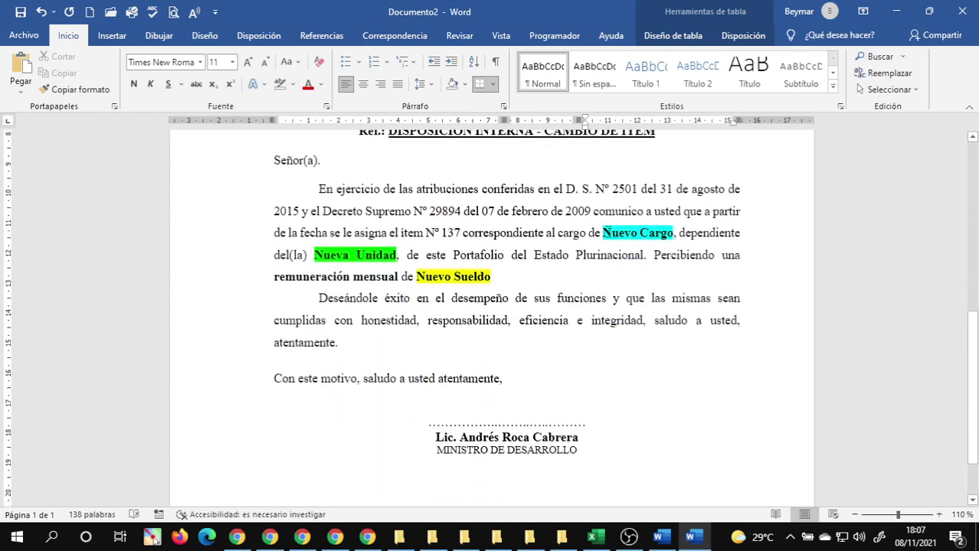
- Type the new position over the Nuevo Cargo placeholder in the body
{"action": "left_click_drag", "start_coordinate": [605, 233], "coordinate": [658, 233]}
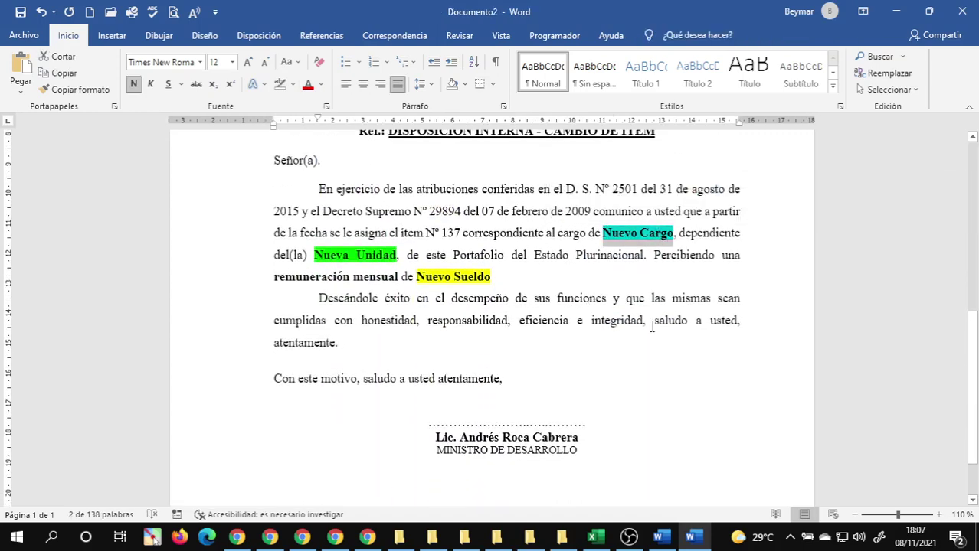
{"action": "scroll", "coordinate": [644, 319], "scroll_direction": "up", "scroll_amount": 3}
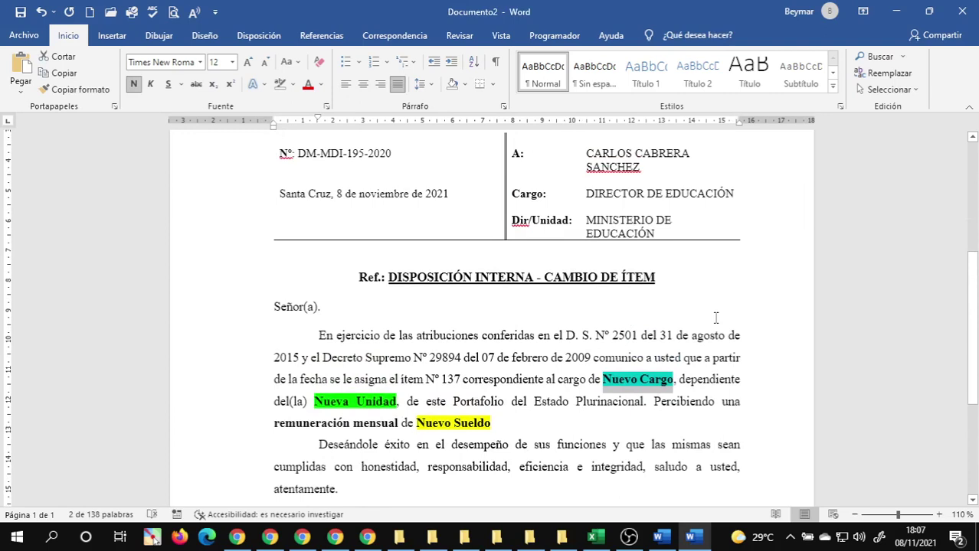
{"action": "type", "text": "DIRECTO"}
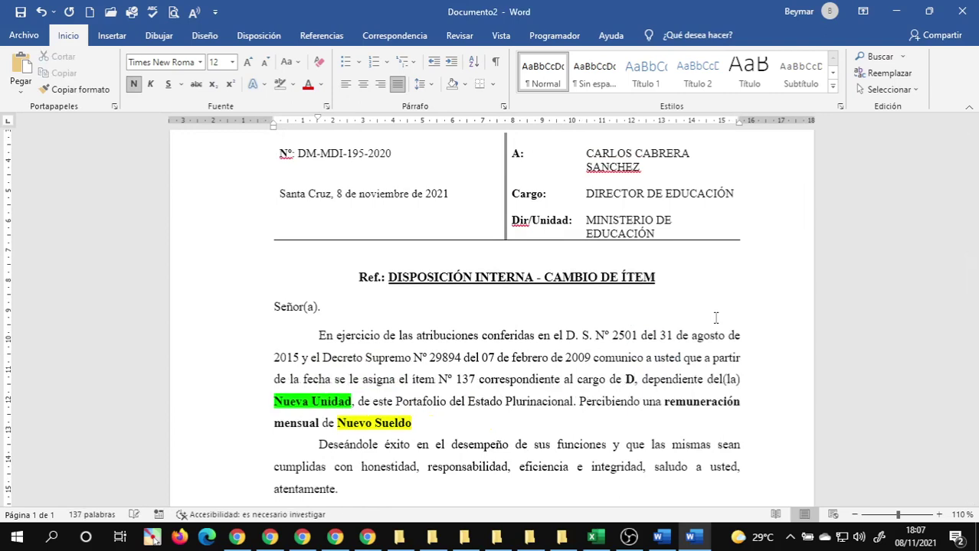
{"action": "type", "text": "R DE "}
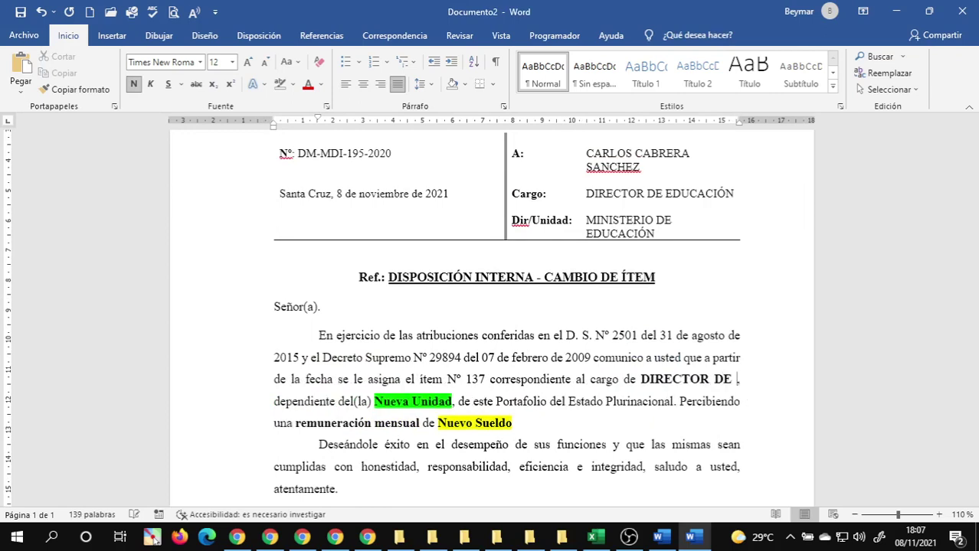
{"action": "type", "text": "COLEGIO"}
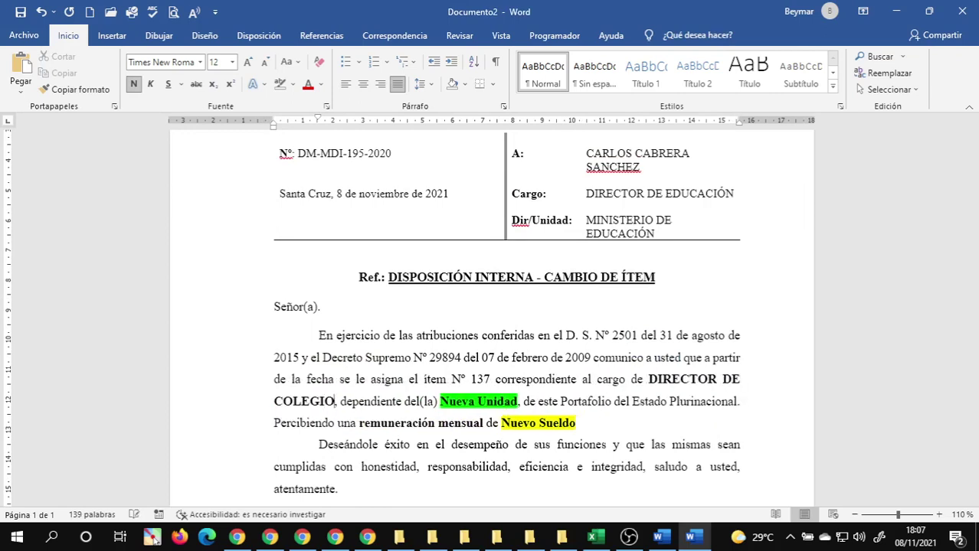
{"action": "type", "text": " SIMÓN "}
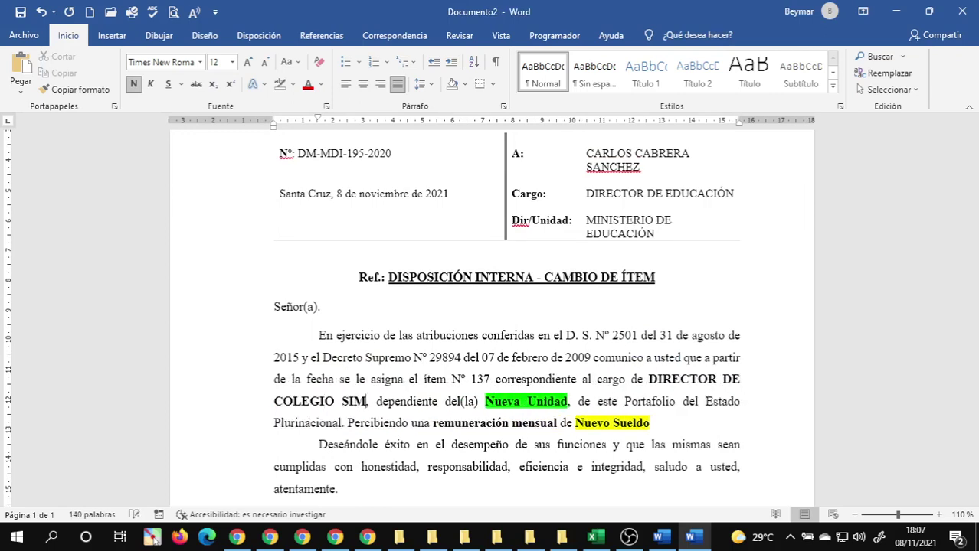
{"action": "type", "text": "VO"}
{"action": "key", "text": "BackSpace"}
{"action": "key", "text": "BackSpace"}
{"action": "type", "text": "BOLIVA"}
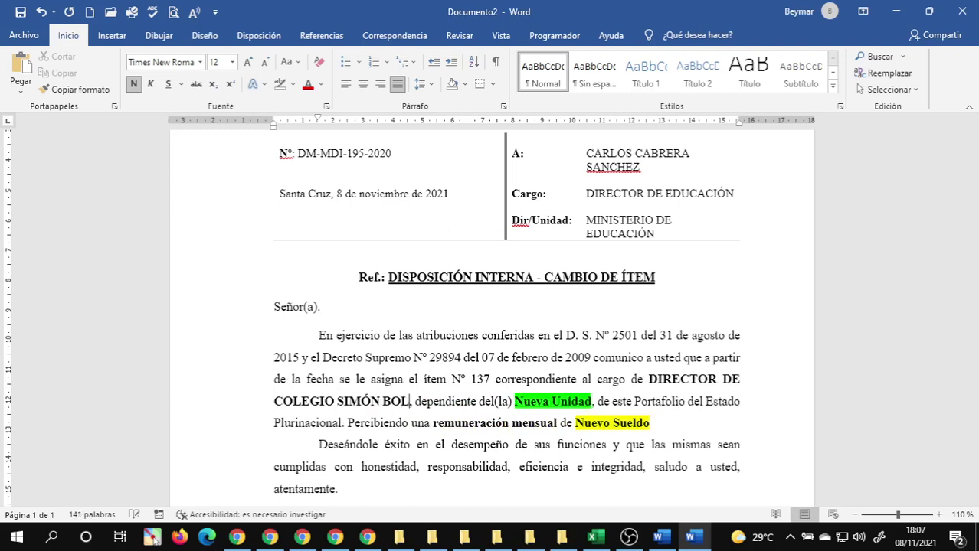
{"action": "type", "text": "R"}
{"action": "key", "text": "Right"}
{"action": "key", "text": "Right"}
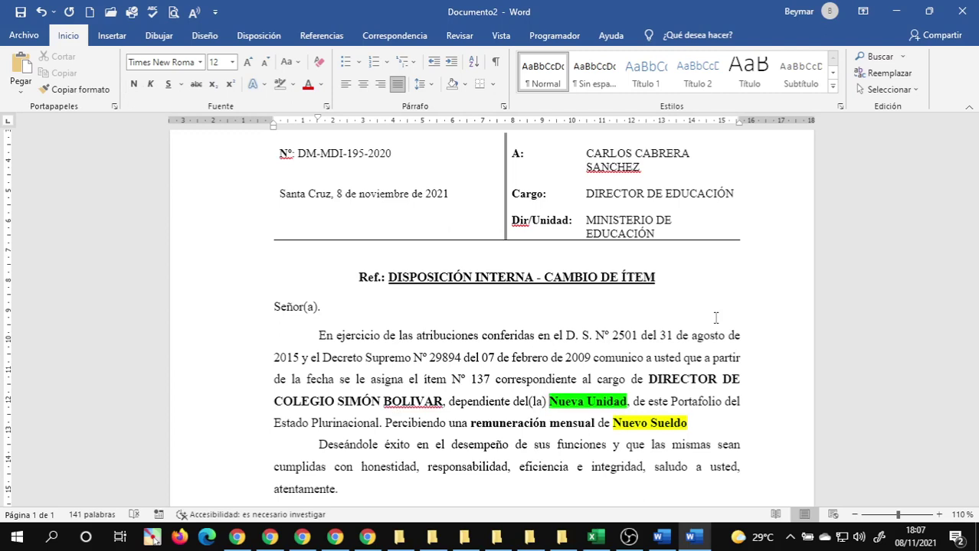
{"action": "key", "text": "ctrl+Right"}
{"action": "key", "text": "ctrl+Right"}
{"action": "key", "text": "Right"}
{"action": "key", "text": "Left"}
{"action": "key", "text": "ctrl+shift+Right"}
{"action": "key", "text": "ctrl+shift+Right"}
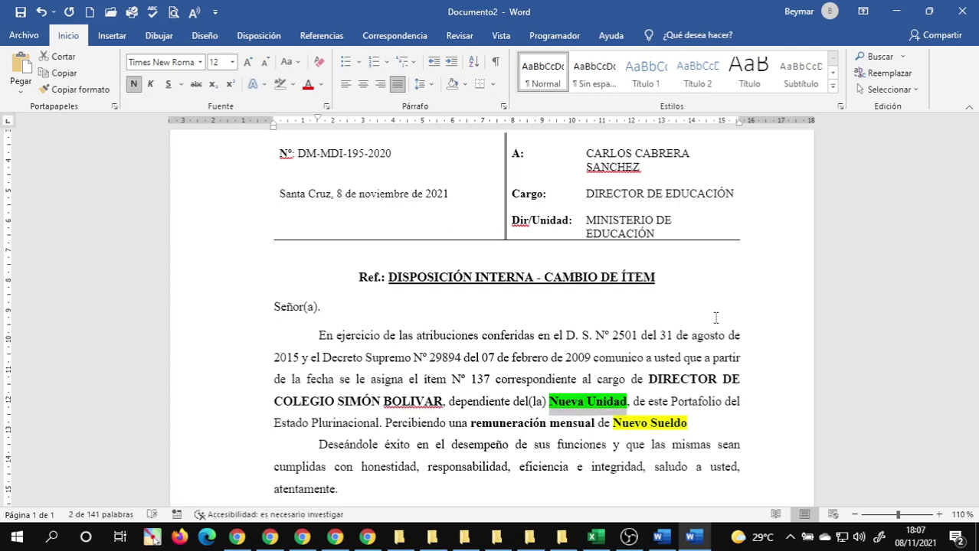
{"action": "key", "text": "Left"}
{"action": "key", "text": "ctrl+b"}
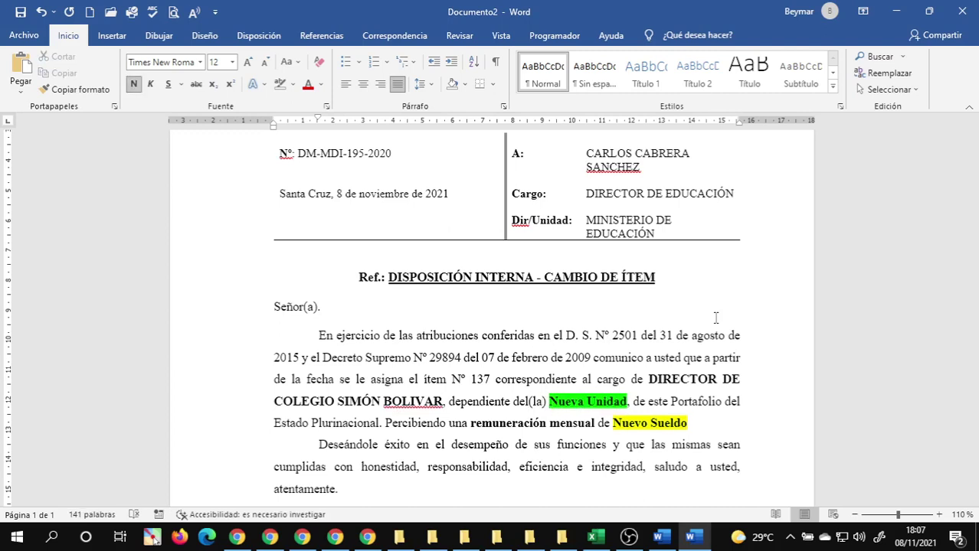
- Trim the position to DIRECTOR DE COLEGIO and fill Nueva Unidad with 'COLEGIO SIMÓN BOLIVAR'
{"action": "key", "text": "BackSpace"}
{"action": "key", "text": "BackSpace"}
{"action": "key", "text": "BackSpace"}
{"action": "key", "text": "BackSpace"}
{"action": "key", "text": "BackSpace"}
{"action": "key", "text": "BackSpace"}
{"action": "key", "text": "BackSpace"}
{"action": "key", "text": "BackSpace"}
{"action": "key", "text": "BackSpace"}
{"action": "key", "text": "BackSpace"}
{"action": "key", "text": "BackSpace"}
{"action": "key", "text": "BackSpace"}
{"action": "key", "text": "BackSpace"}
{"action": "key", "text": "BackSpace"}
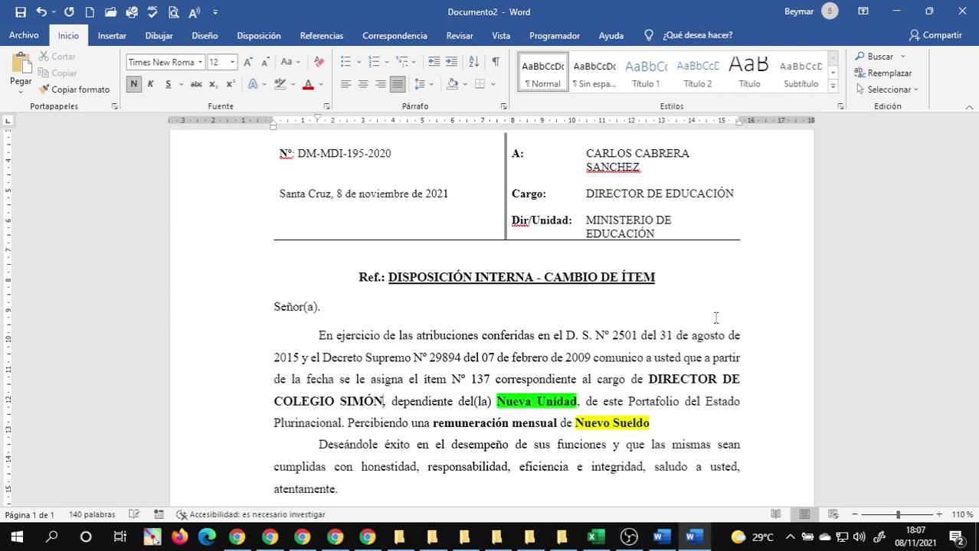
{"action": "key", "text": "ctrl+Right"}
{"action": "key", "text": "ctrl+Right"}
{"action": "key", "text": "ctrl+Right"}
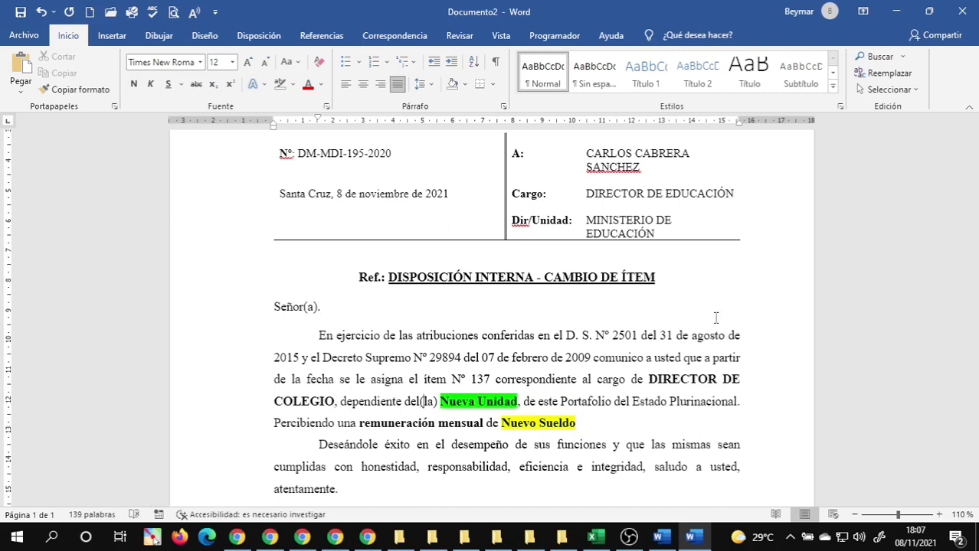
{"action": "key", "text": "shift+Right"}
{"action": "key", "text": "shift+Right"}
{"action": "key", "text": "shift+Right"}
{"action": "key", "text": "shift+Right"}
{"action": "key", "text": "shift+Right"}
{"action": "key", "text": "shift+Right"}
{"action": "key", "text": "shift+Right"}
{"action": "key", "text": "shift+Right"}
{"action": "key", "text": "shift+Right"}
{"action": "key", "text": "shift+Right"}
{"action": "key", "text": "shift+Right"}
{"action": "key", "text": "shift+Right"}
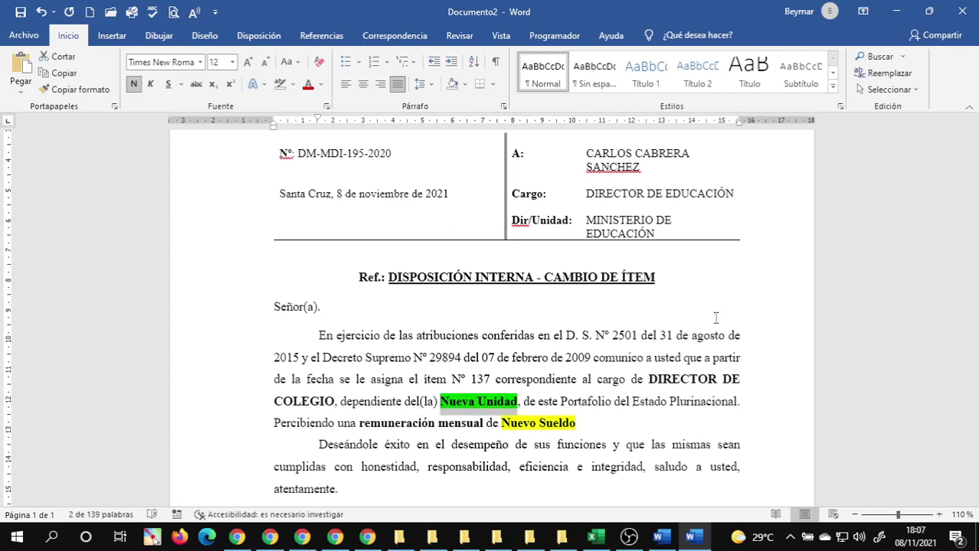
{"action": "type", "text": "COLEGIO"}
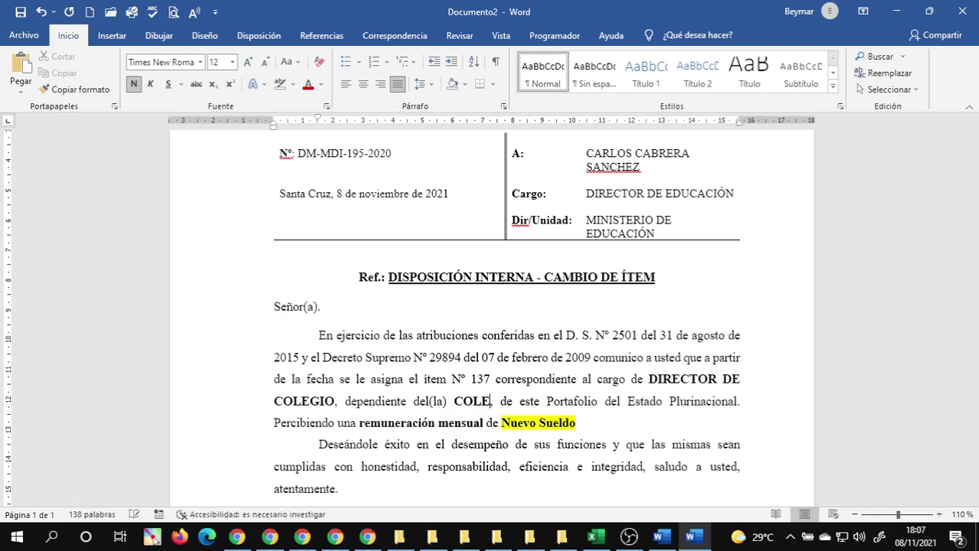
{"action": "type", "text": " SIM"}
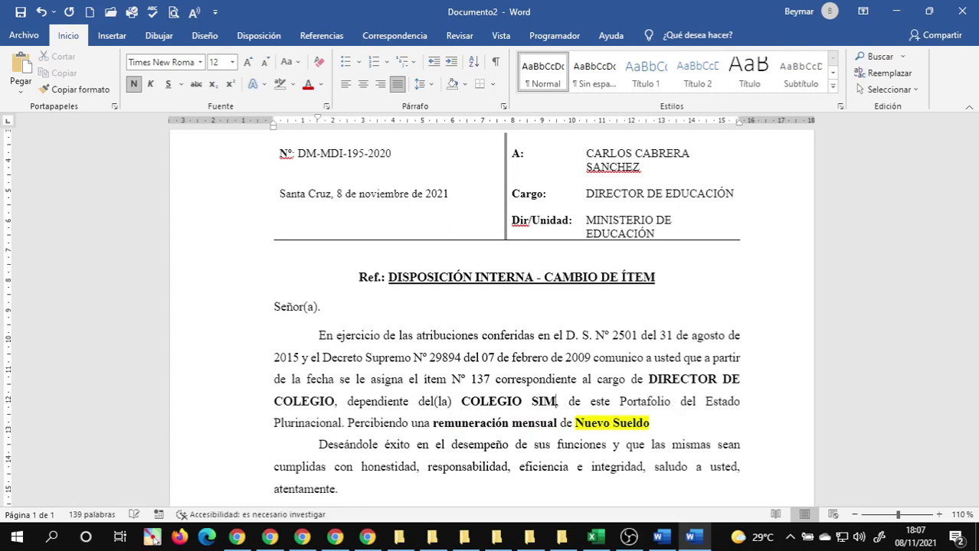
{"action": "type", "text": "ÓN BOLIVA"}
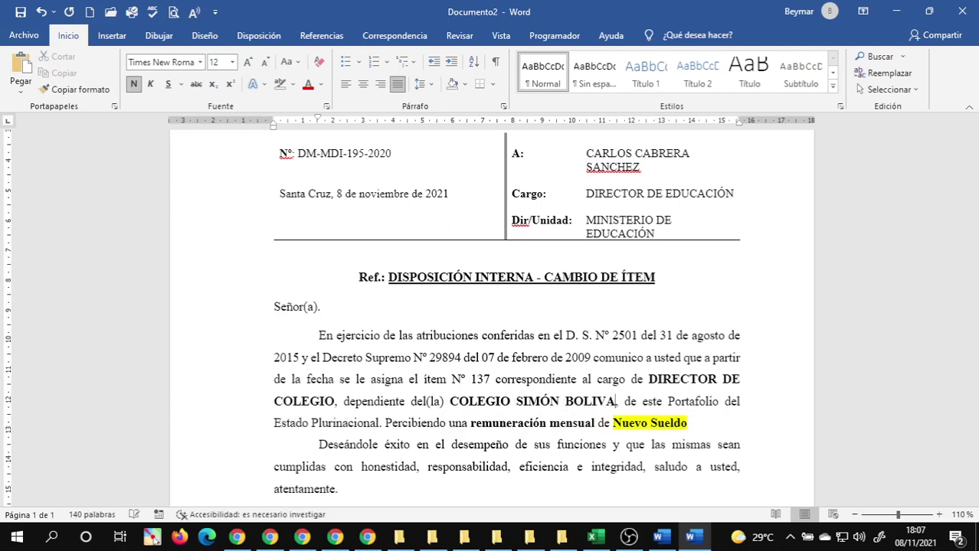
{"action": "key", "text": "Right"}
{"action": "key", "text": "Left"}
{"action": "type", "text": "R"}
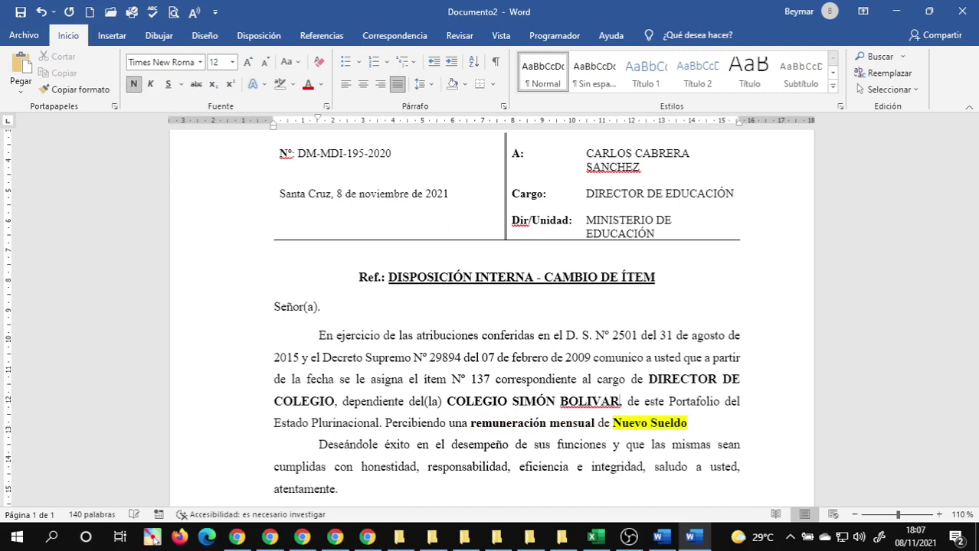
- Replace the Nuevo Sueldo placeholder with the salary Bs. 21,890.00
{"action": "left_click", "coordinate": [615, 423]}
{"action": "key", "text": "ctrl+shift+Right"}
{"action": "key", "text": "ctrl+shift+Right"}
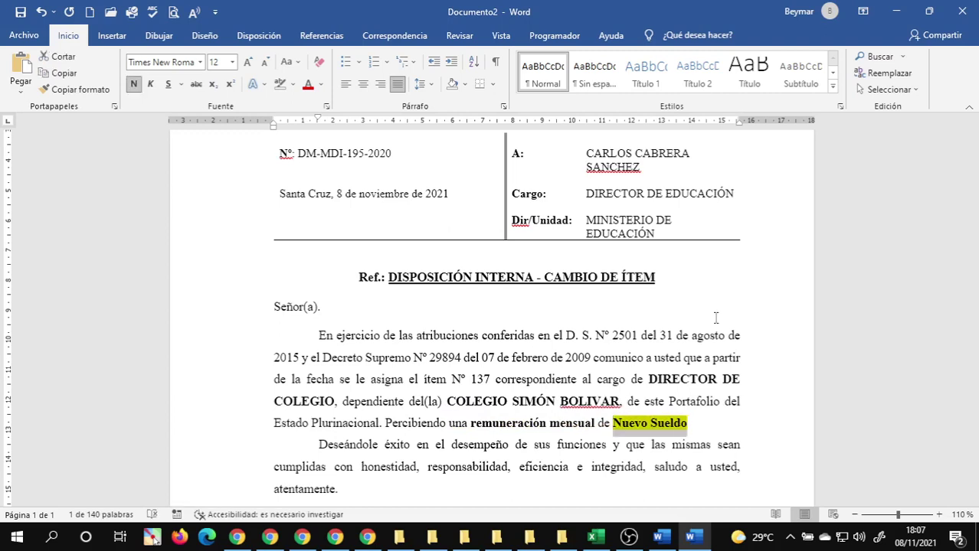
{"action": "type", "text": "Bs."}
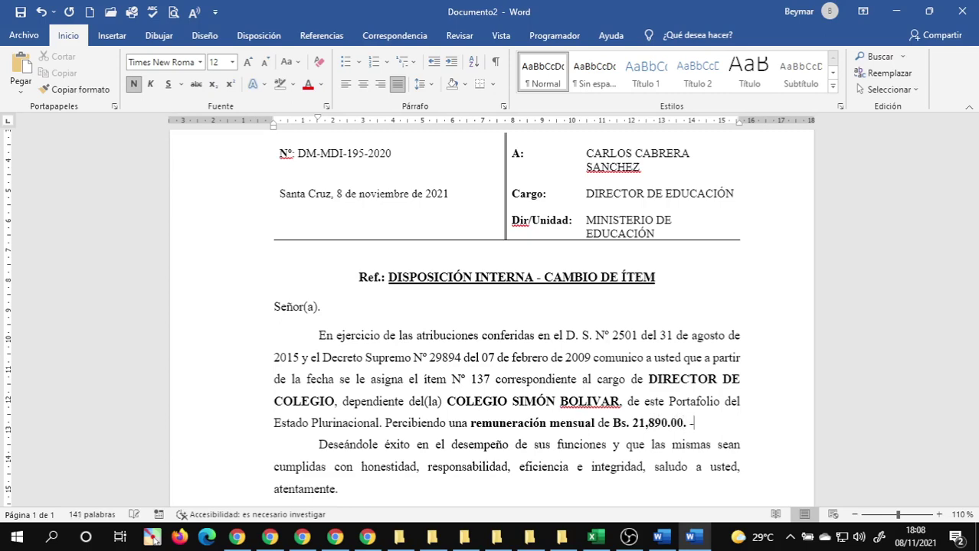
{"action": "scroll", "coordinate": [548, 335], "scroll_direction": "down", "scroll_amount": 5}
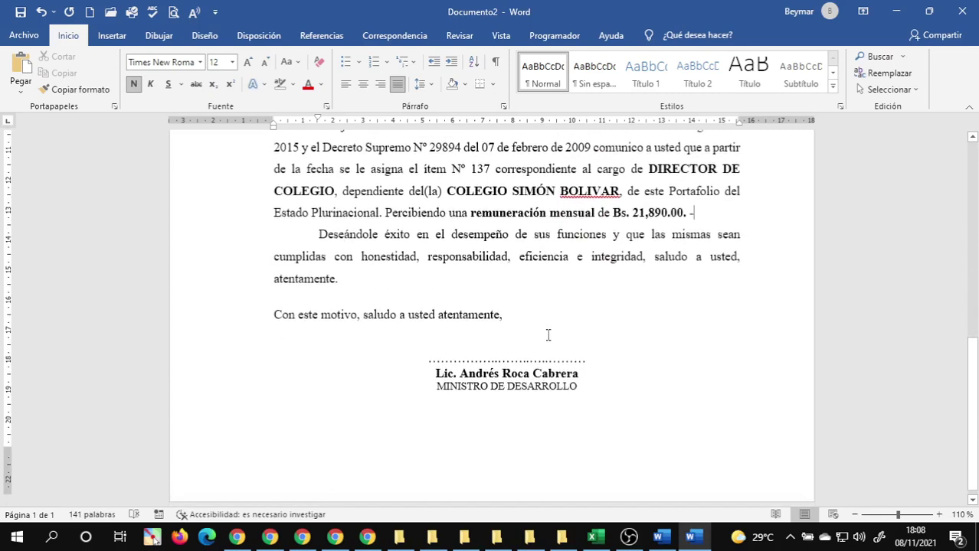
- Correct BOLIVAR to the accented BOLÍVAR using the spelling suggestion
{"action": "left_click", "coordinate": [446, 335]}
{"action": "scroll", "coordinate": [535, 323], "scroll_direction": "up", "scroll_amount": 3}
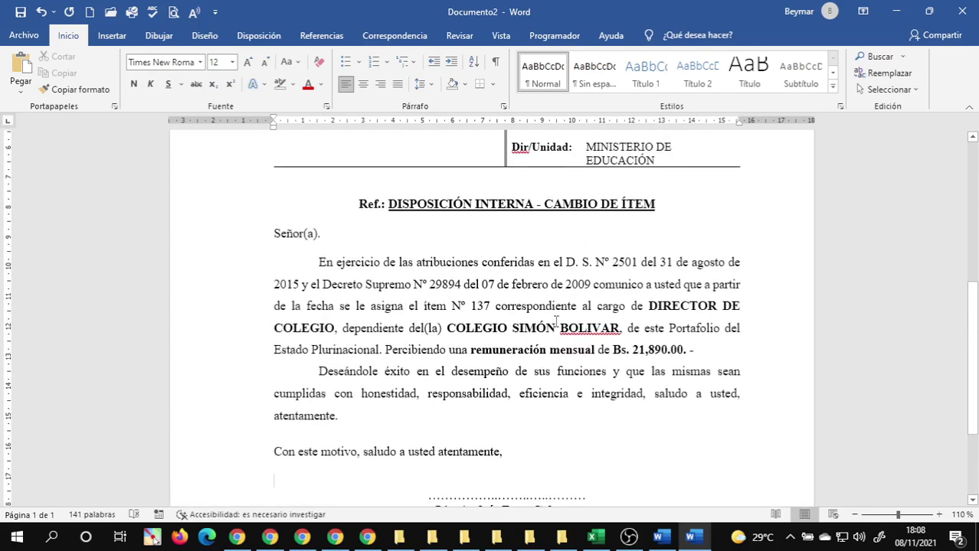
{"action": "right_click", "coordinate": [577, 327]}
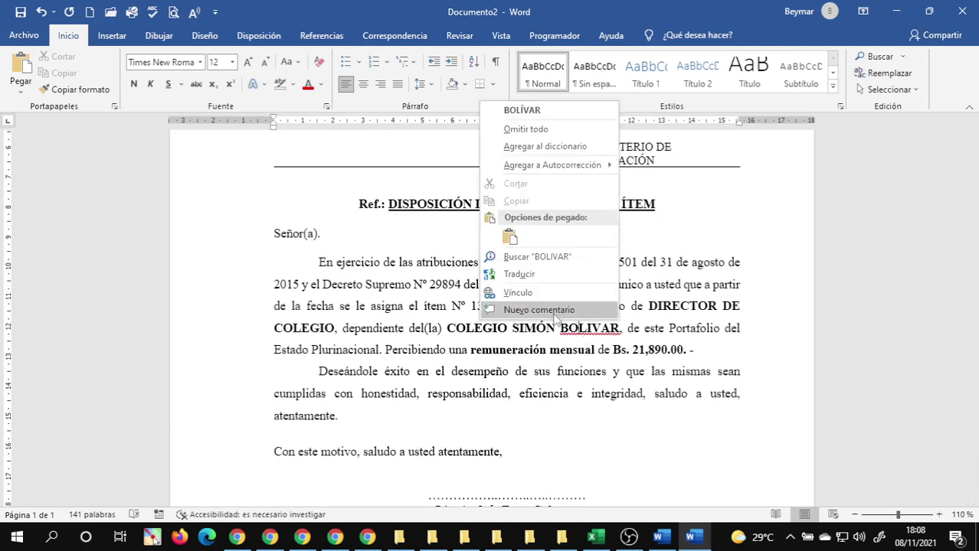
{"action": "left_click", "coordinate": [532, 111]}
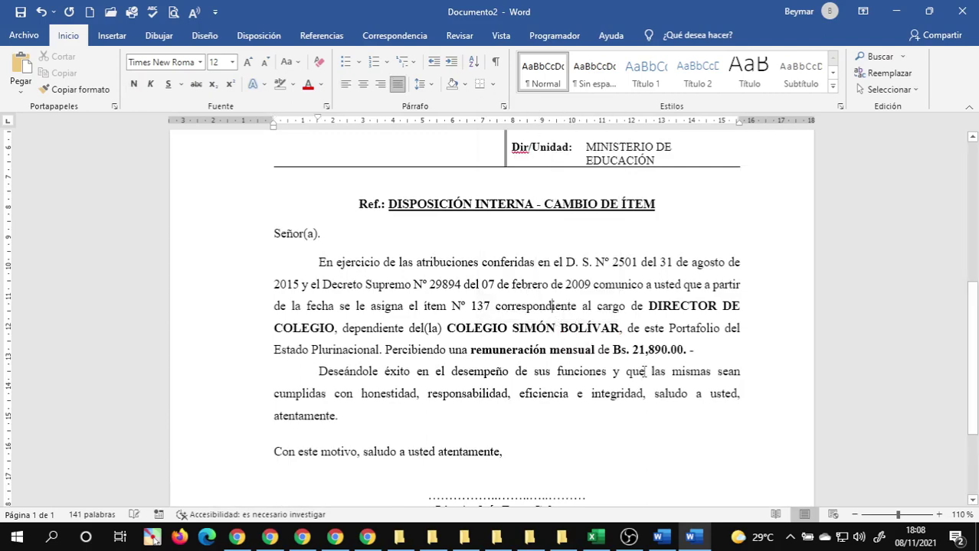
{"action": "scroll", "coordinate": [640, 334], "scroll_direction": "up", "scroll_amount": 8}
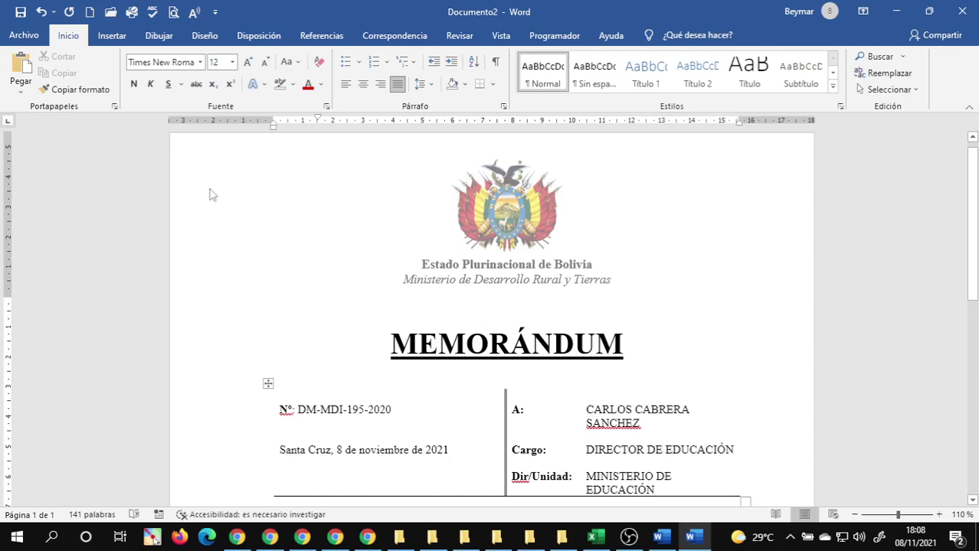
- Open Save As for the memo on Documentos, backing out of the custom templates folder
{"action": "left_click", "coordinate": [21, 11]}
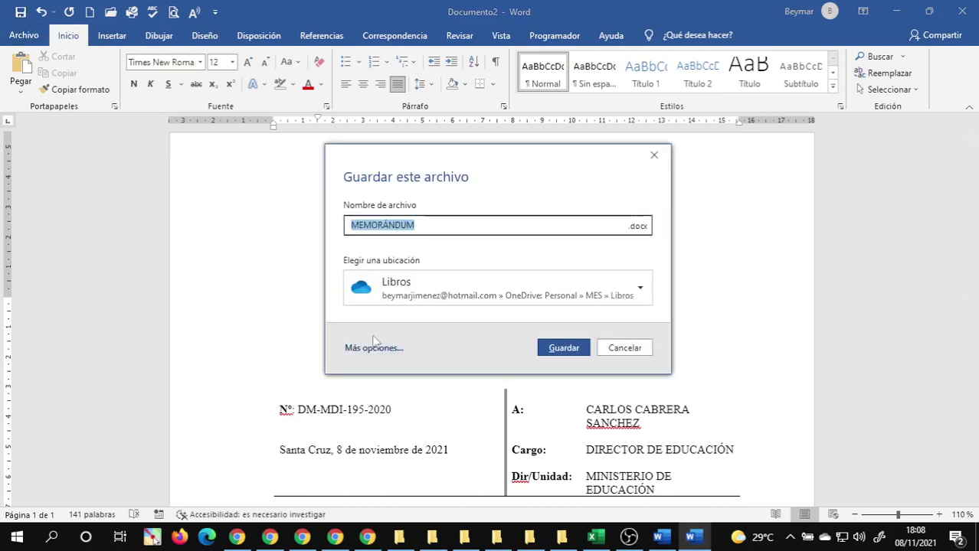
{"action": "left_click", "coordinate": [373, 348]}
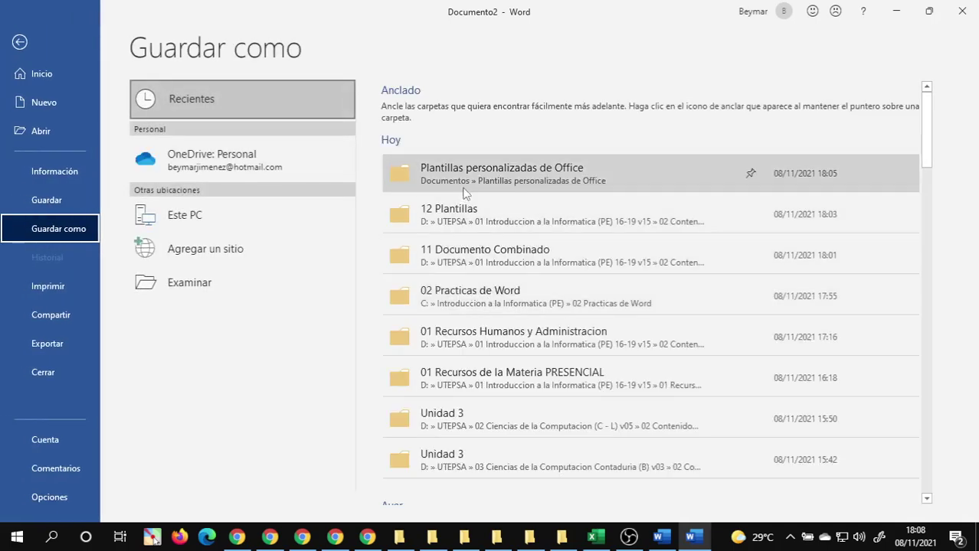
{"action": "left_click", "coordinate": [465, 170]}
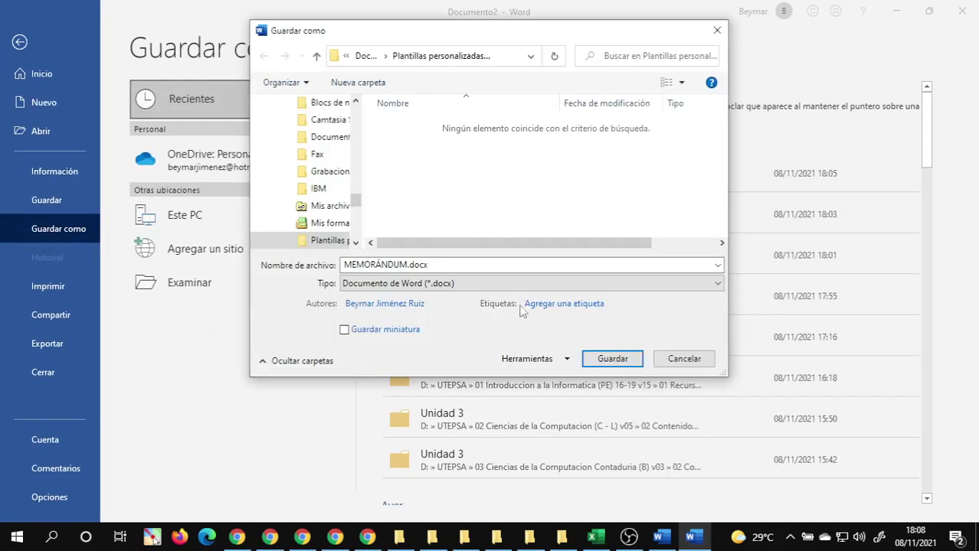
{"action": "left_click", "coordinate": [686, 361]}
{"action": "left_click", "coordinate": [186, 292]}
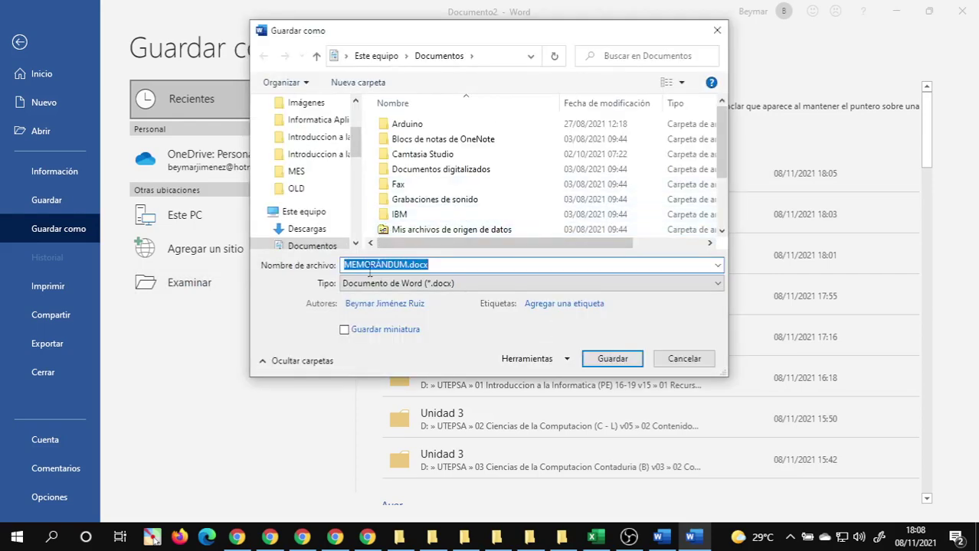
{"action": "left_click", "coordinate": [432, 537]}
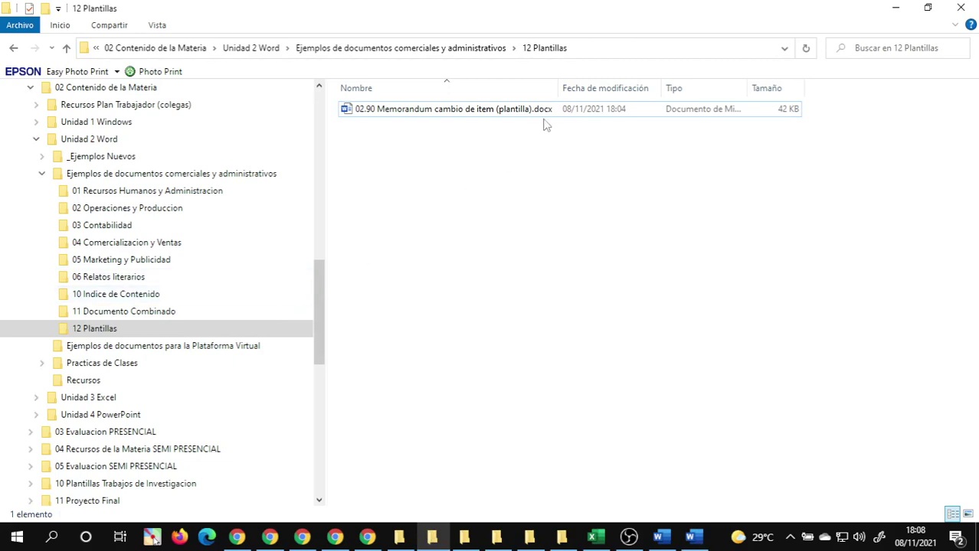
- Copy the 12 Plantillas folder path from File Explorer and return to Word's Save As dialog
{"action": "left_click", "coordinate": [612, 55]}
{"action": "key", "text": "ctrl+c"}
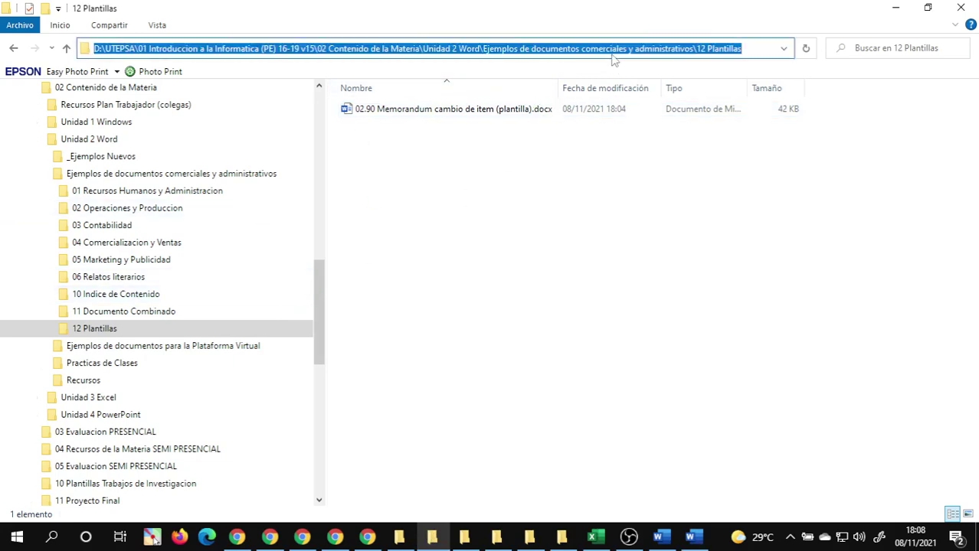
{"action": "mouse_move", "coordinate": [515, 545]}
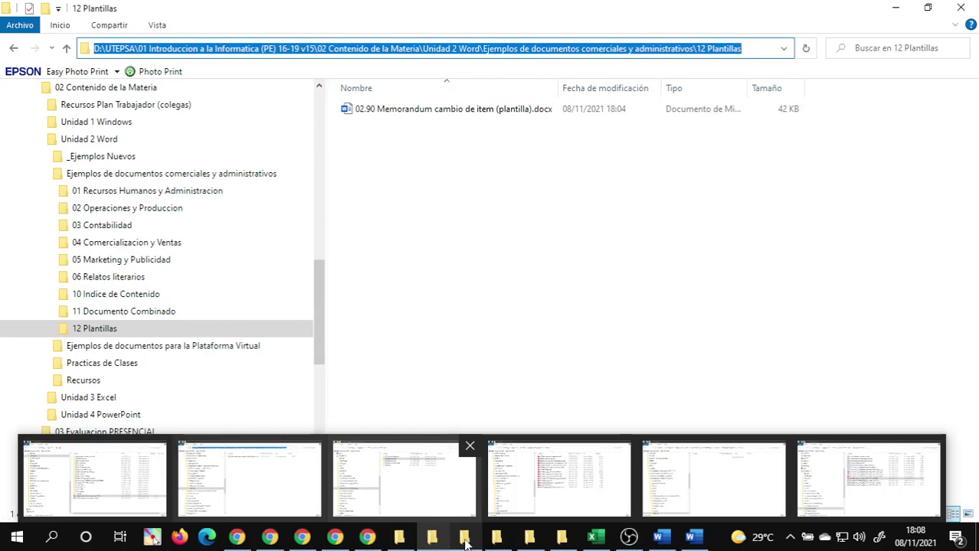
{"action": "mouse_move", "coordinate": [699, 540]}
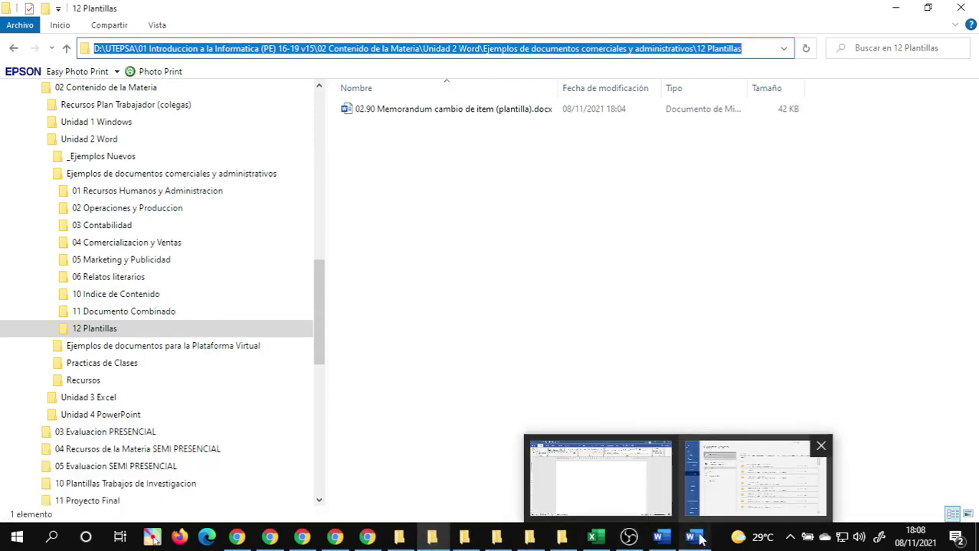
{"action": "left_click", "coordinate": [751, 479]}
{"action": "key", "text": "ctrl+v"}
{"action": "key", "text": "ctrl+z"}
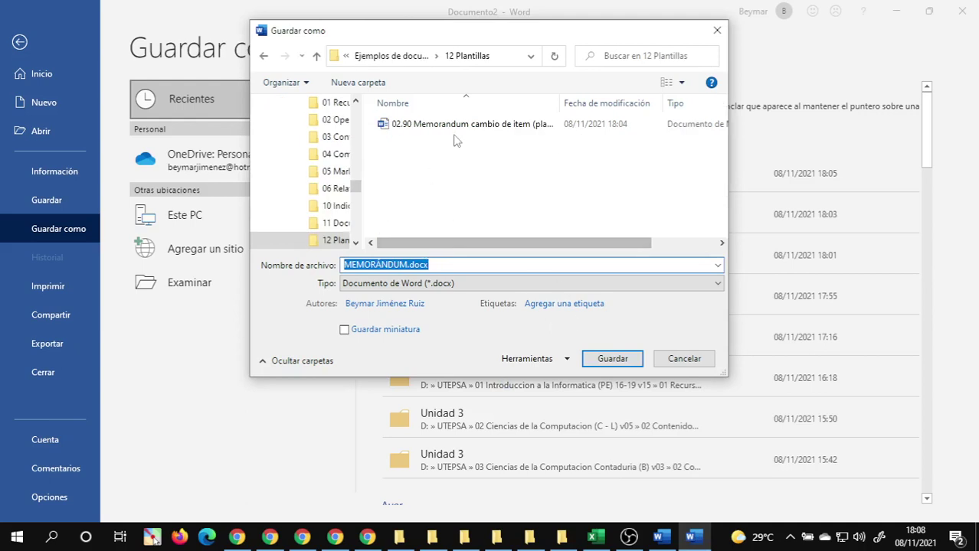
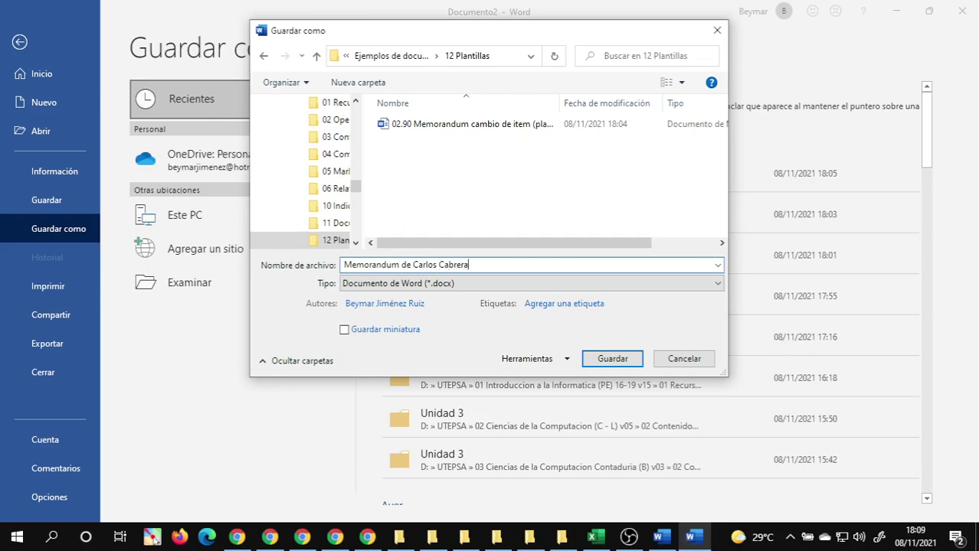
- Save the memo in 12 Plantillas as 'Memorandum de' followed by the recipient's full name
{"action": "key", "text": "Return"}
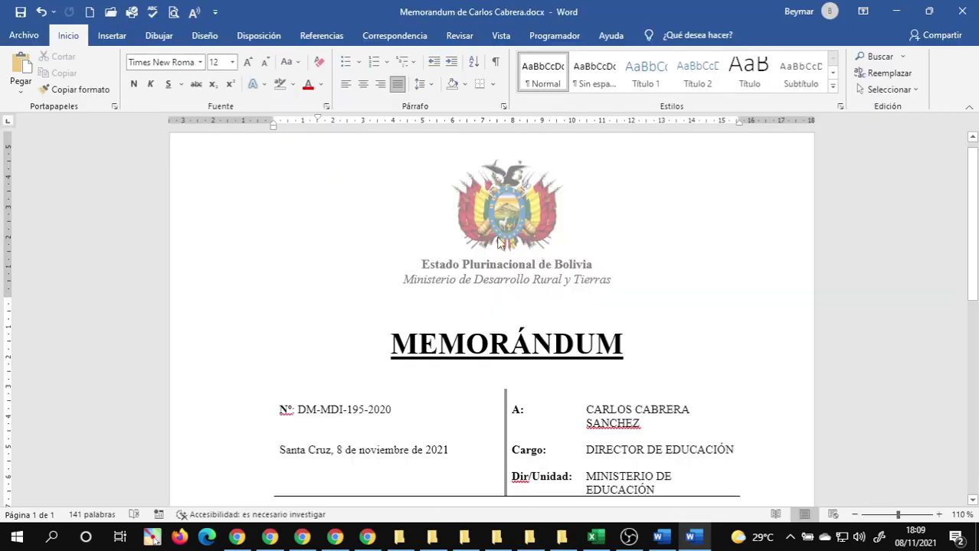
- Create a new document from the personal memo template
{"action": "left_click", "coordinate": [21, 29]}
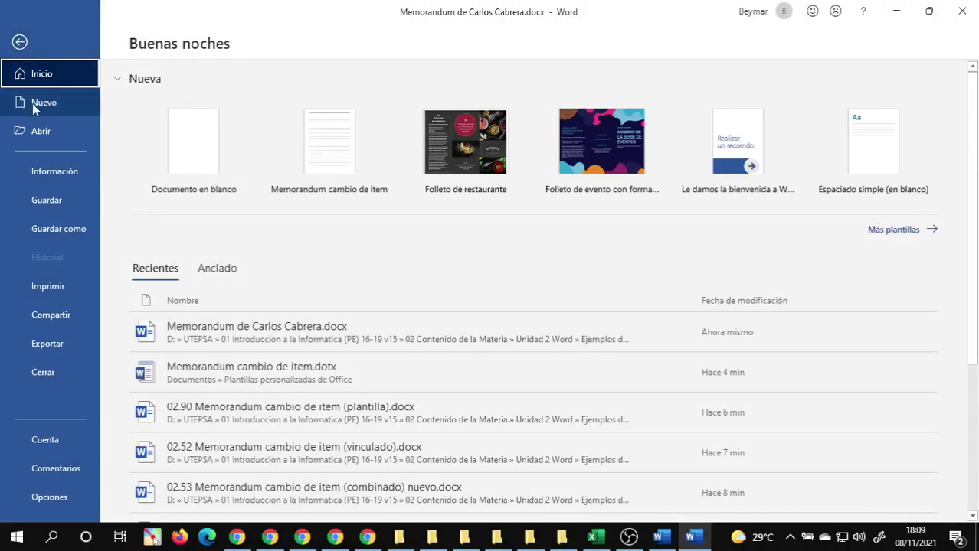
{"action": "left_click", "coordinate": [34, 103]}
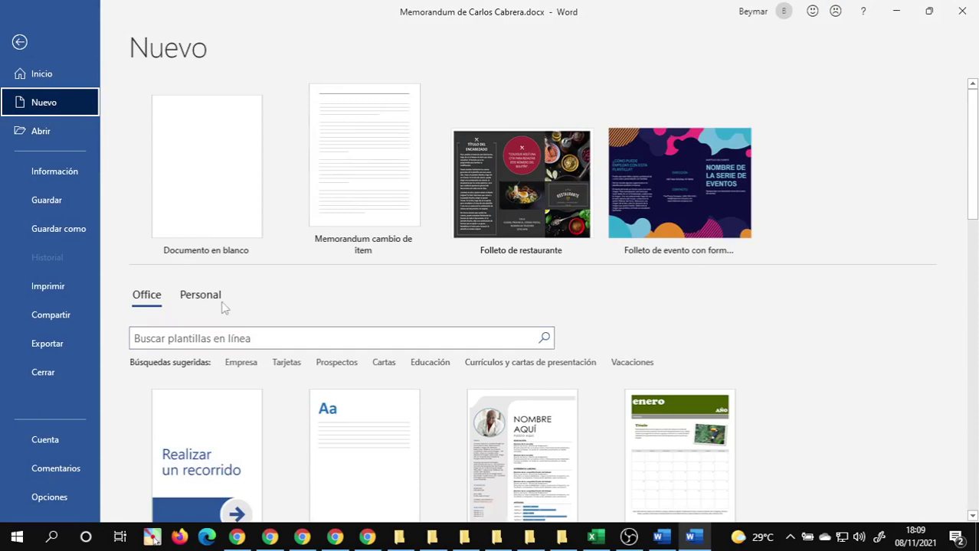
{"action": "left_click", "coordinate": [205, 299]}
{"action": "left_click", "coordinate": [232, 413]}
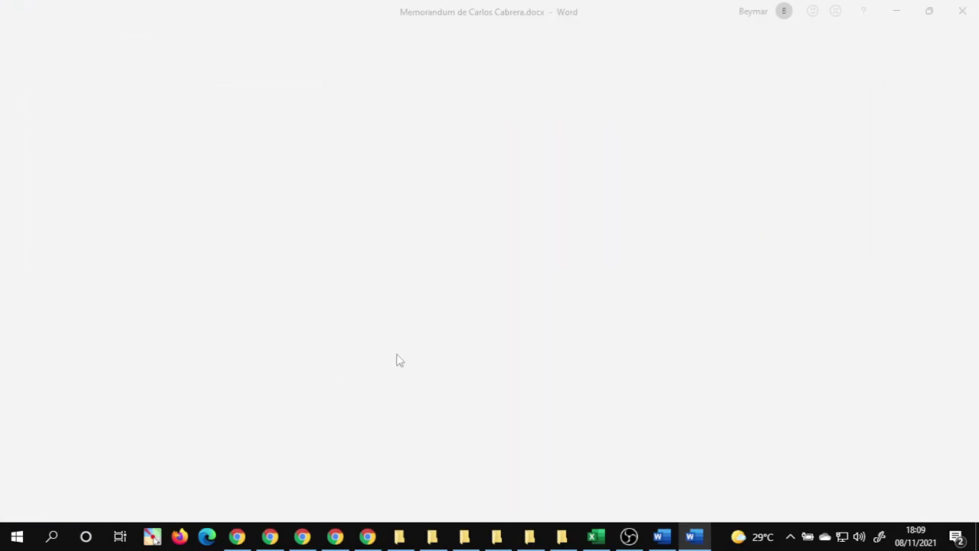
- Look through the new template copy, then close it and the saved filled-in memo
{"action": "scroll", "coordinate": [615, 399], "scroll_direction": "down", "scroll_amount": 12}
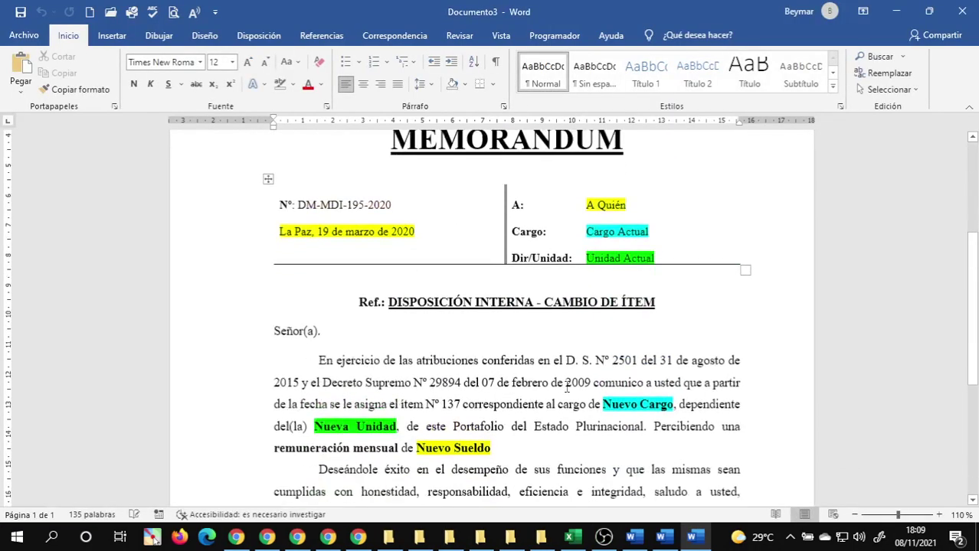
{"action": "scroll", "coordinate": [614, 399], "scroll_direction": "down", "scroll_amount": 1}
{"action": "scroll", "coordinate": [553, 464], "scroll_direction": "up", "scroll_amount": 3}
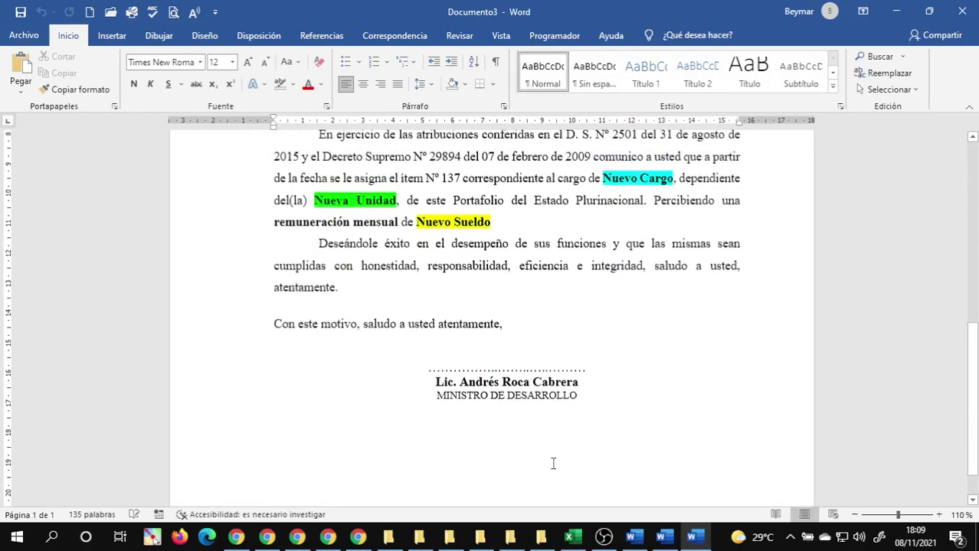
{"action": "scroll", "coordinate": [552, 459], "scroll_direction": "up", "scroll_amount": 5}
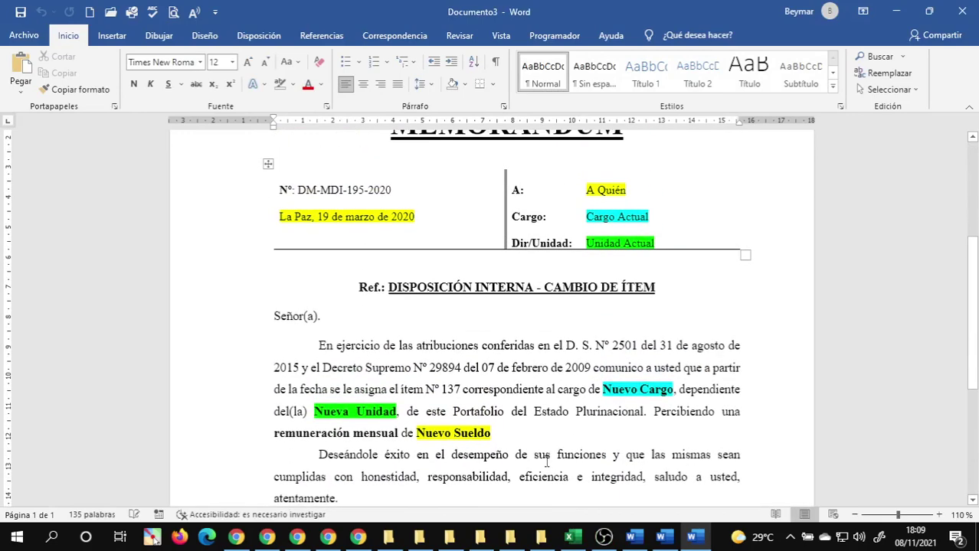
{"action": "scroll", "coordinate": [545, 459], "scroll_direction": "up", "scroll_amount": 3}
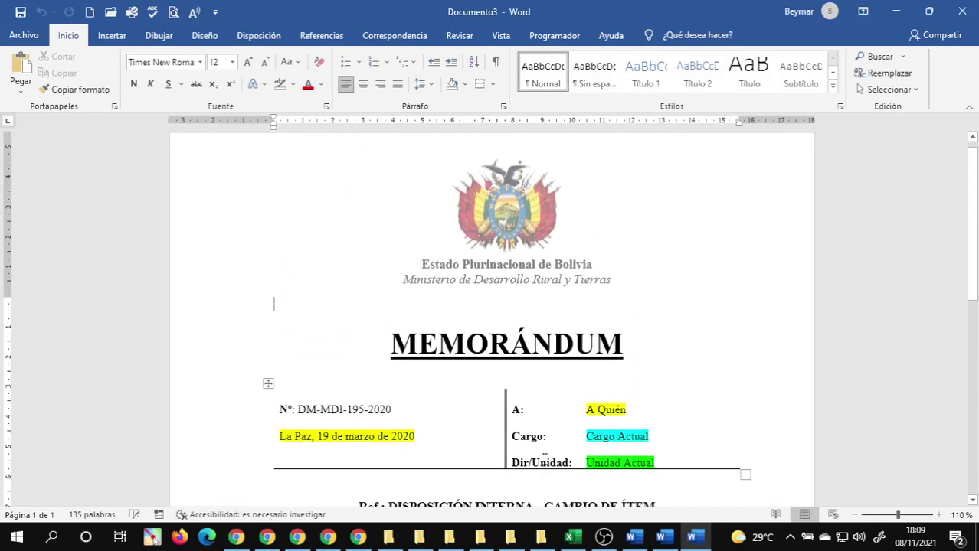
{"action": "left_click", "coordinate": [963, 11]}
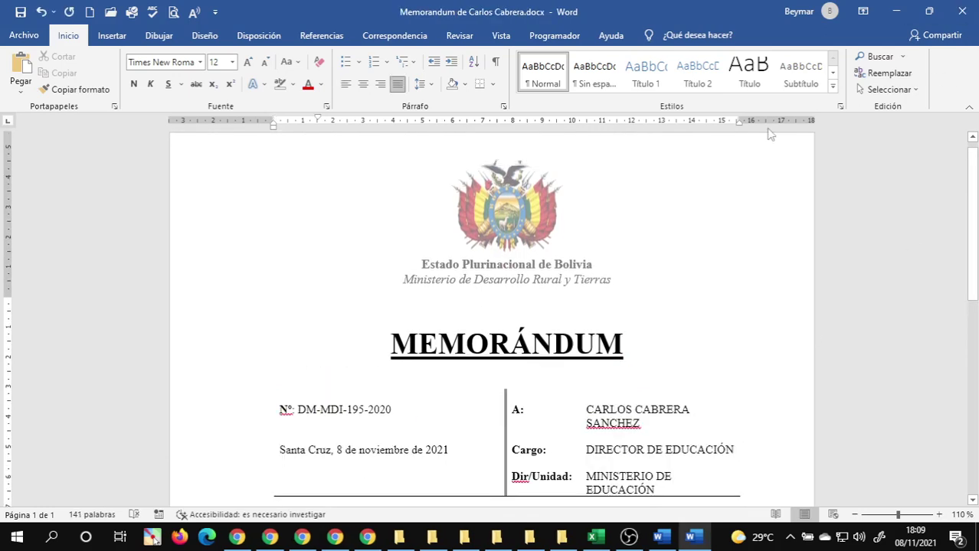
{"action": "left_click", "coordinate": [969, 9]}
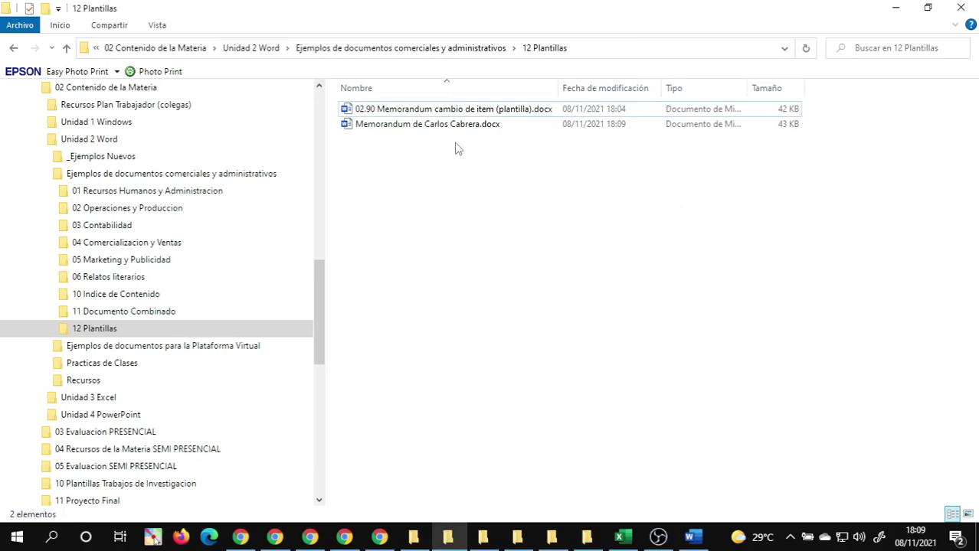
- Rename the template file to '02.90 Memorandum cambio de item (para plantilla).docx'
{"action": "left_click", "coordinate": [380, 112]}
{"action": "left_click", "coordinate": [380, 113]}
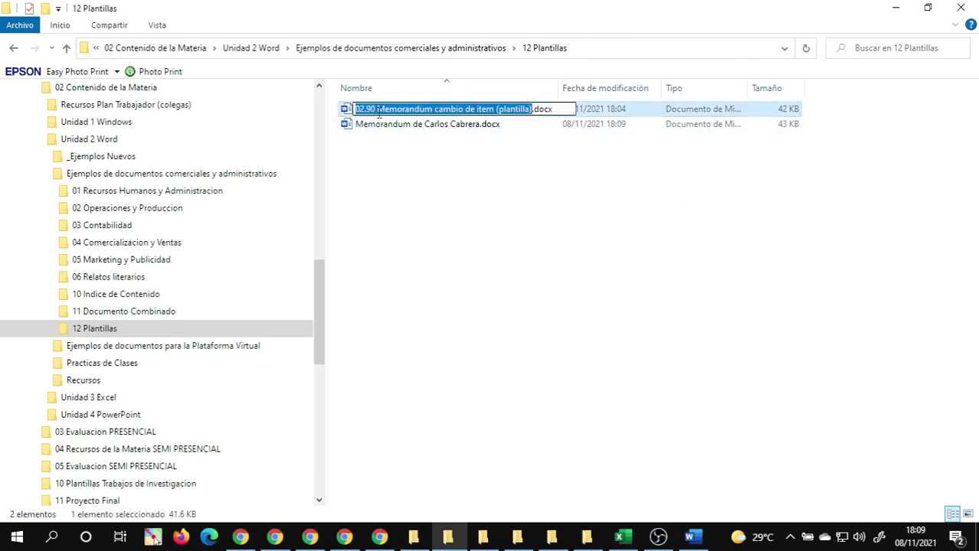
{"action": "left_click", "coordinate": [380, 114]}
{"action": "left_click", "coordinate": [515, 164]}
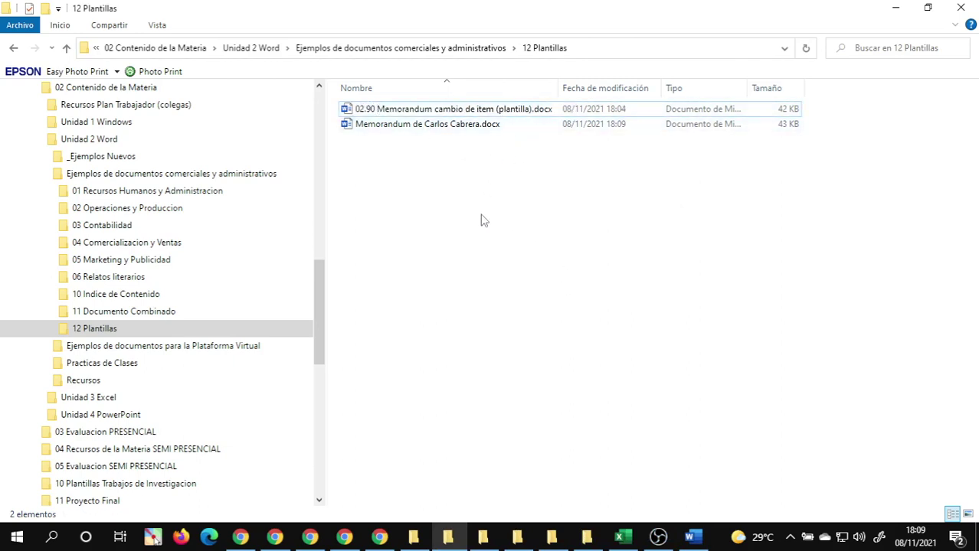
{"action": "left_click", "coordinate": [378, 112]}
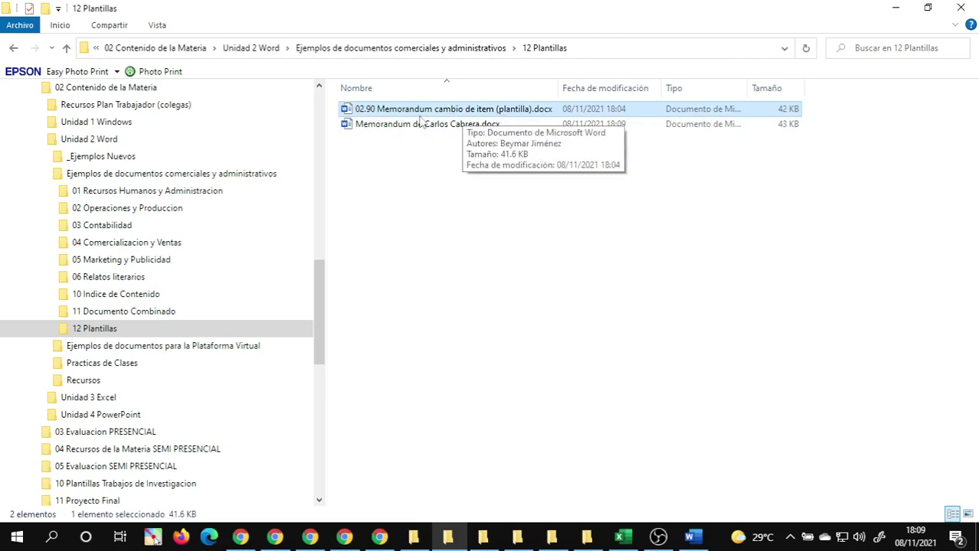
{"action": "left_click", "coordinate": [501, 111]}
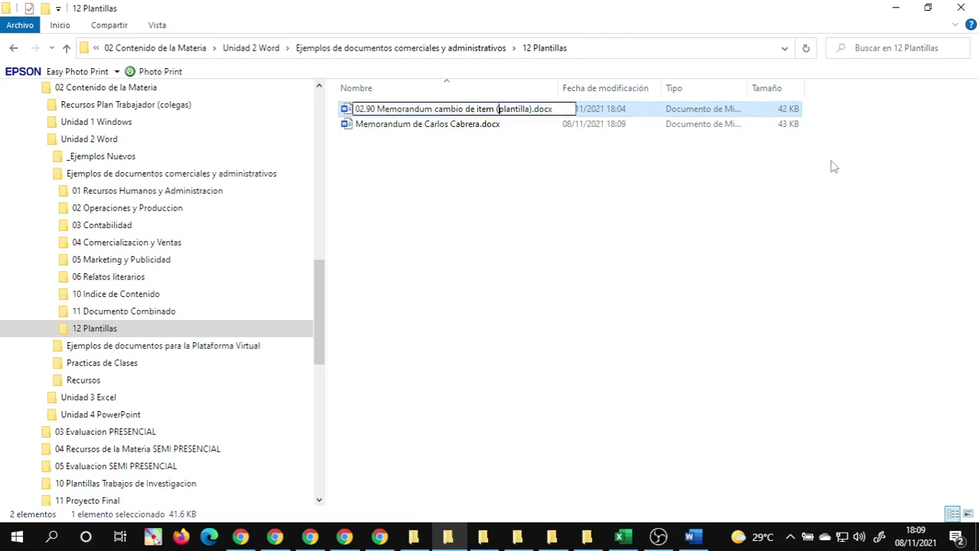
{"action": "type", "text": "para p"}
{"action": "key", "text": "Return"}
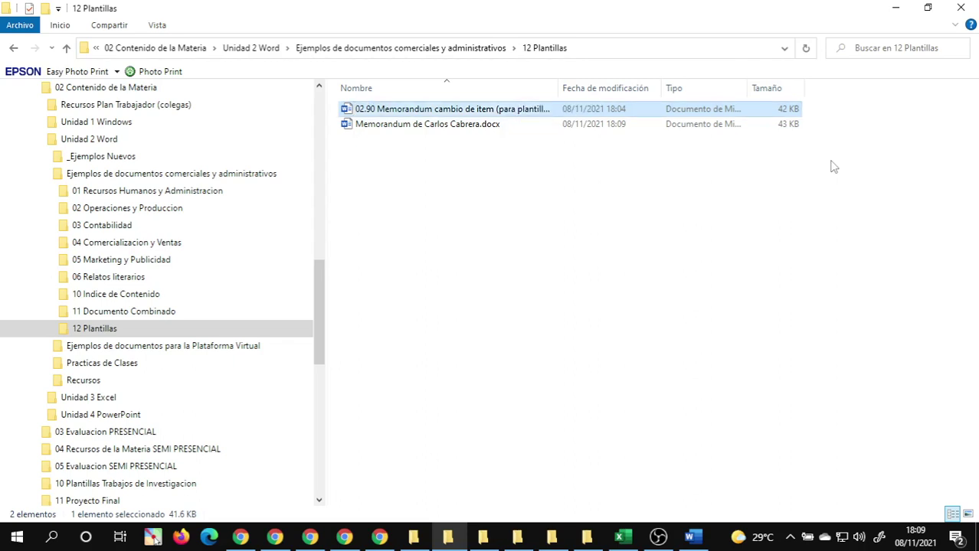
- Widen the Nombre column and drag the renamed template onto Chrome to raise WhatsApp Web
{"action": "double_click", "coordinate": [557, 92]}
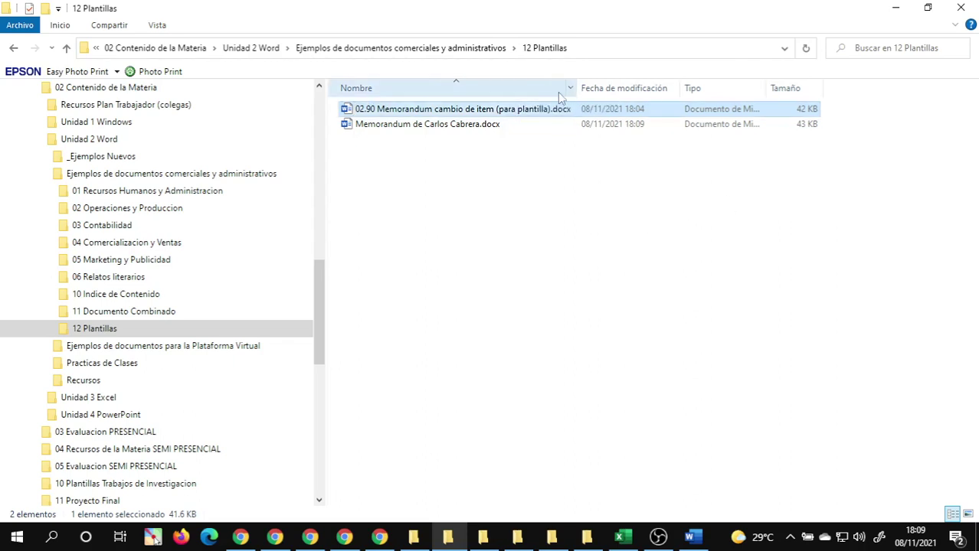
{"action": "left_click_drag", "start_coordinate": [364, 110], "coordinate": [240, 539]}
{"action": "left_click_drag", "start_coordinate": [238, 542], "coordinate": [239, 543]}
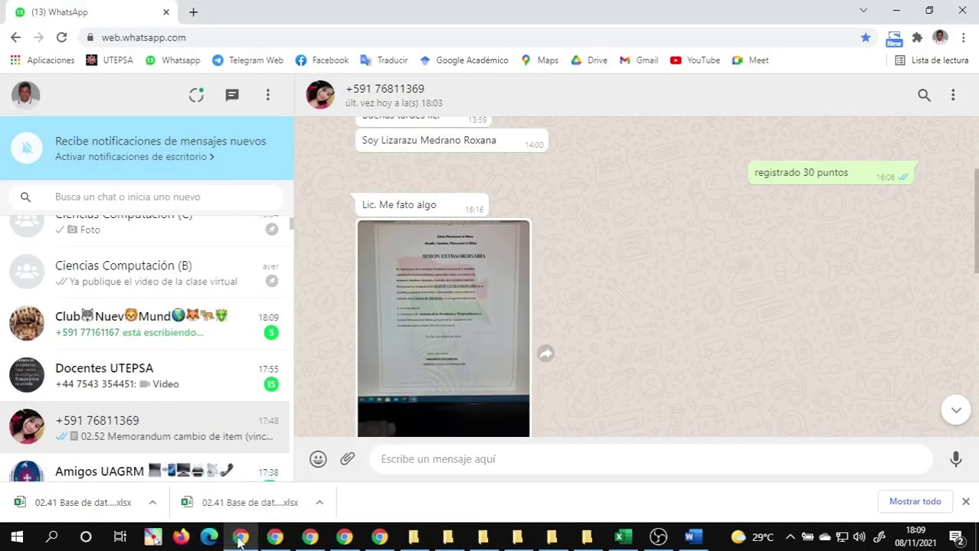
- Open the Intro Info (PE) group chat in WhatsApp Web
{"action": "scroll", "coordinate": [182, 371], "scroll_direction": "up", "scroll_amount": 1}
{"action": "scroll", "coordinate": [182, 370], "scroll_direction": "up", "scroll_amount": 1}
{"action": "left_click", "coordinate": [122, 253]}
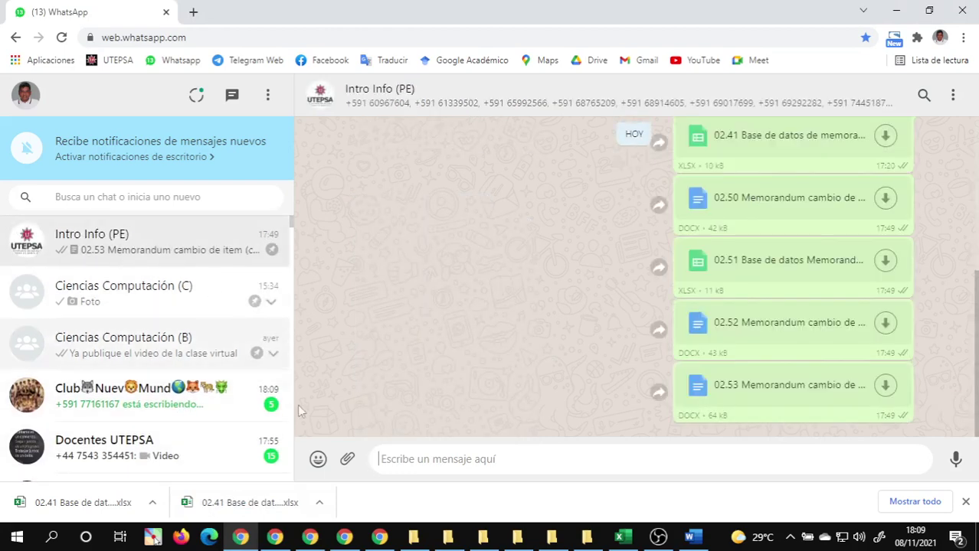
- Drag the renamed 02.90 memorandum template from 12 Plantillas into the chat and send it
{"action": "mouse_move", "coordinate": [452, 546]}
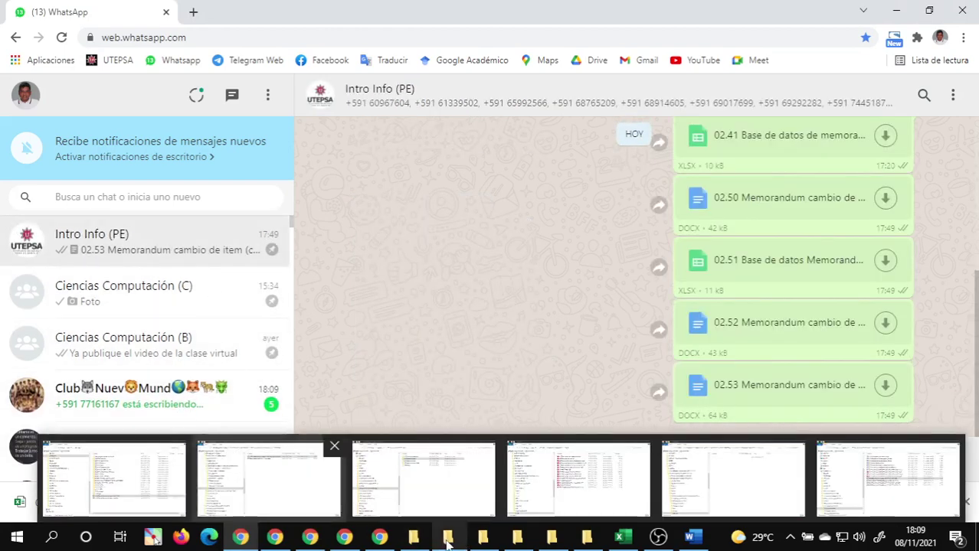
{"action": "left_click", "coordinate": [460, 494]}
{"action": "left_click", "coordinate": [498, 288]}
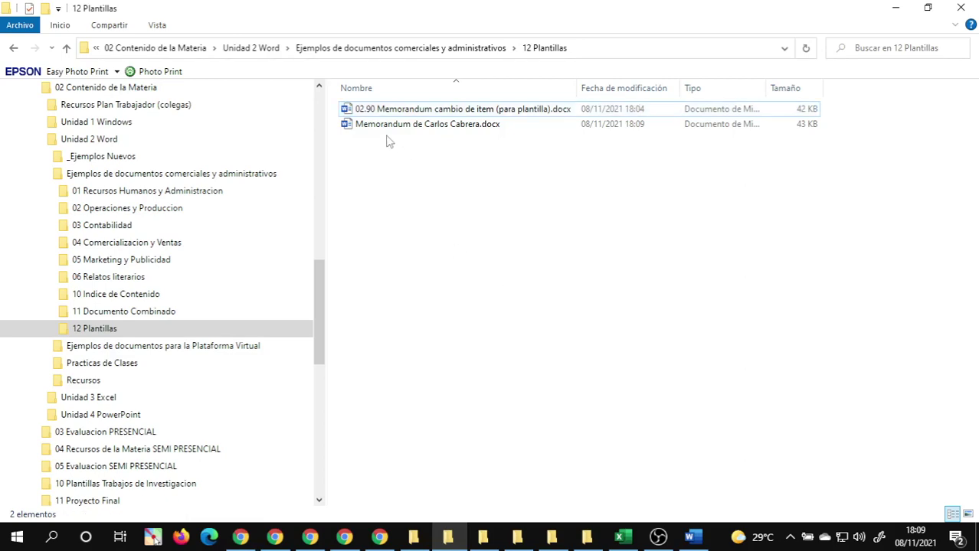
{"action": "left_click", "coordinate": [366, 113]}
{"action": "left_click_drag", "start_coordinate": [366, 113], "coordinate": [605, 305]}
{"action": "left_click", "coordinate": [945, 446]}
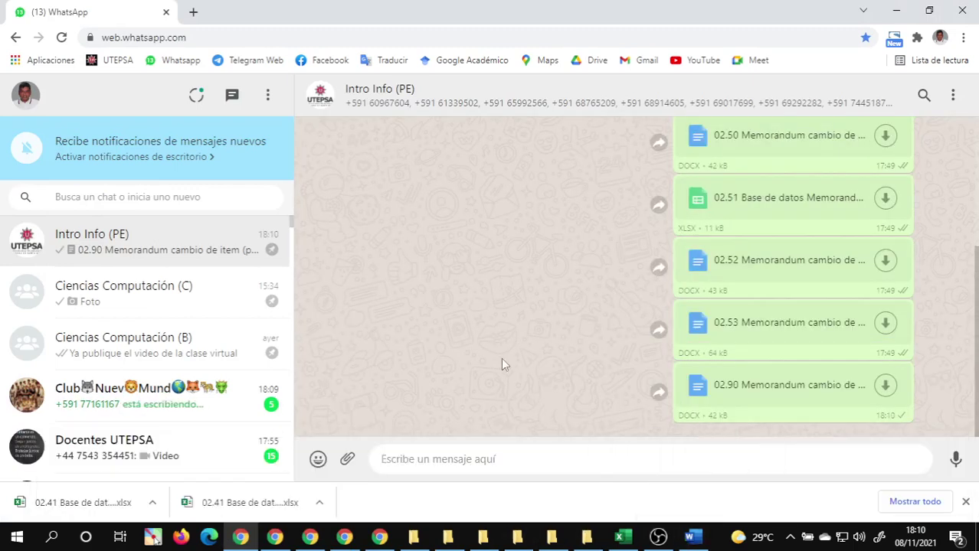
{"action": "mouse_move", "coordinate": [657, 545]}
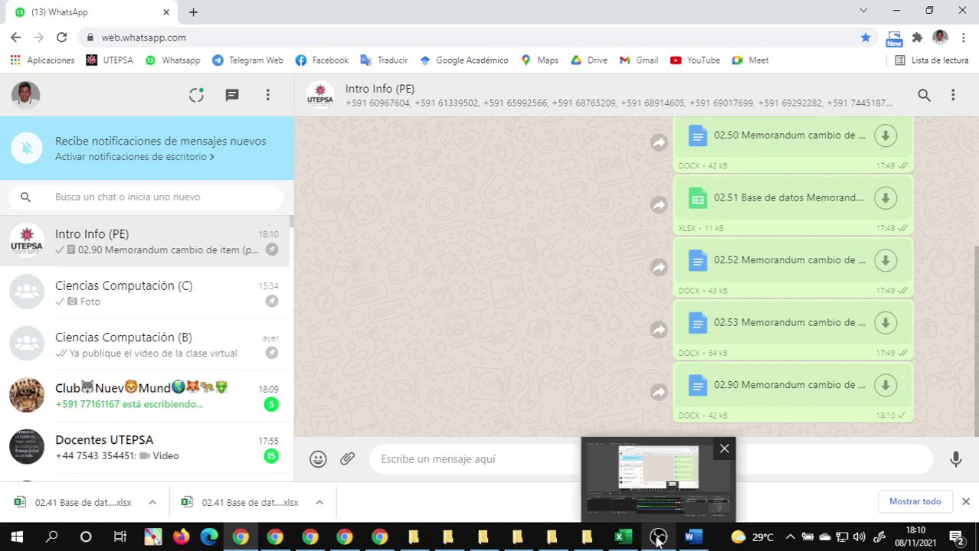
- Minimise OBS, check the shared screen in Google Meet, then bring up the Excel grades workbook
{"action": "left_click", "coordinate": [657, 539]}
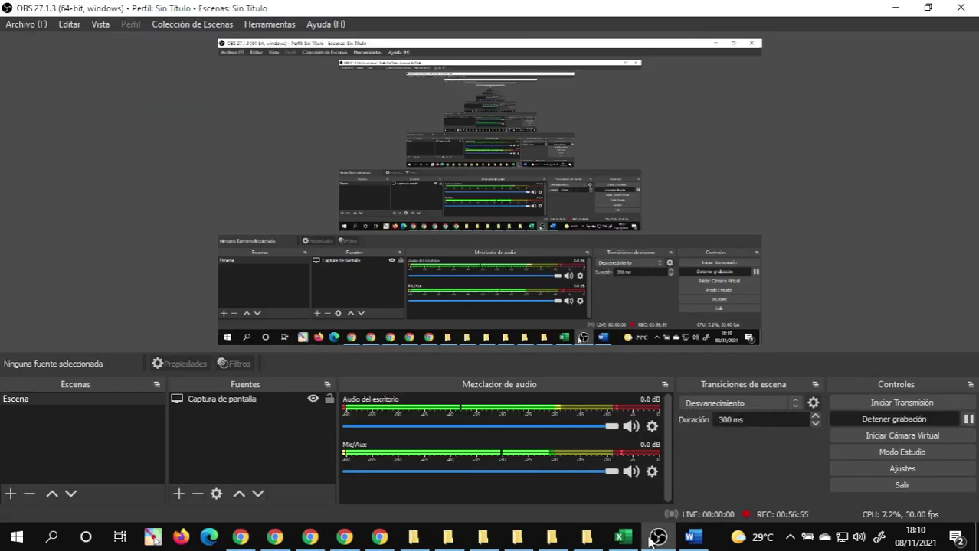
{"action": "left_click", "coordinate": [657, 539]}
{"action": "left_click", "coordinate": [309, 539]}
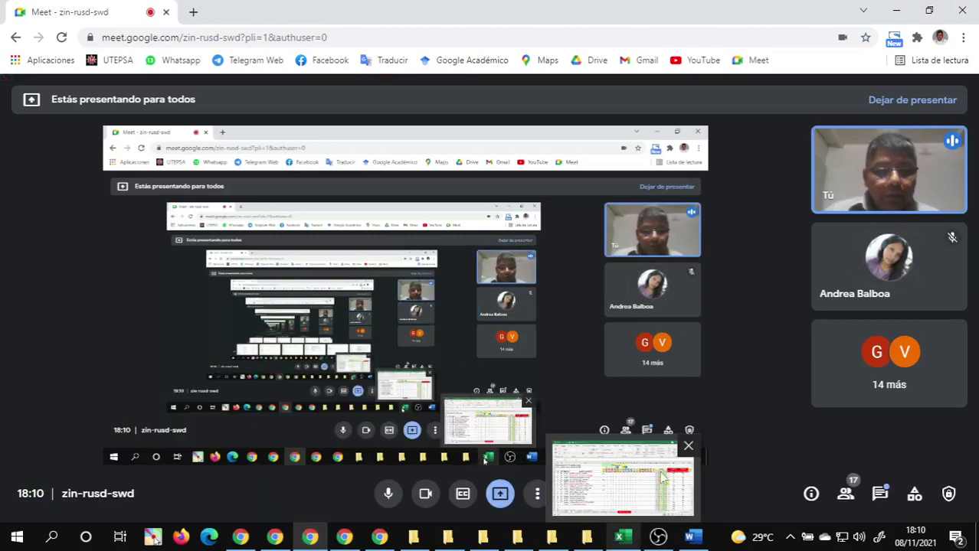
{"action": "left_click", "coordinate": [622, 537]}
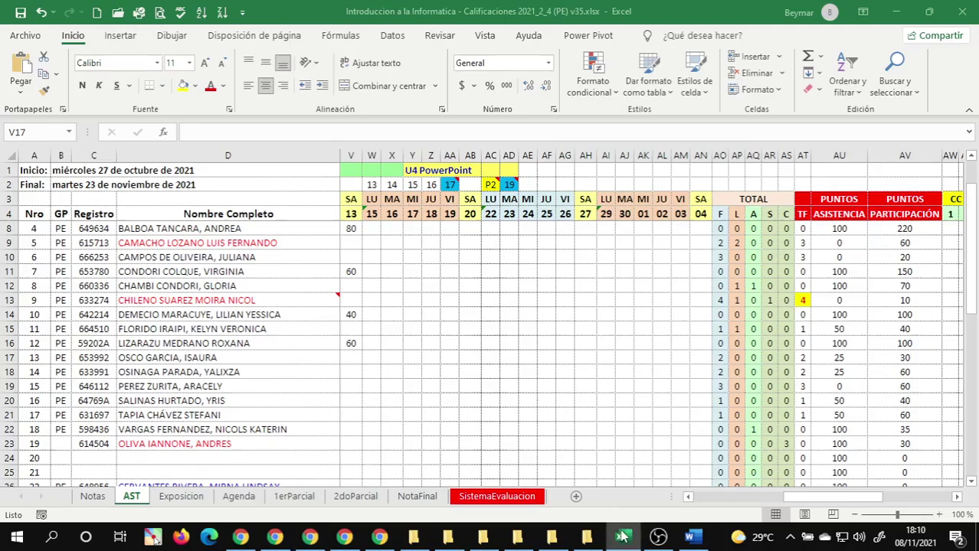
- Inspect the workbook's Save as type list in the Save As dialog, then cancel without saving
{"action": "left_click", "coordinate": [26, 36]}
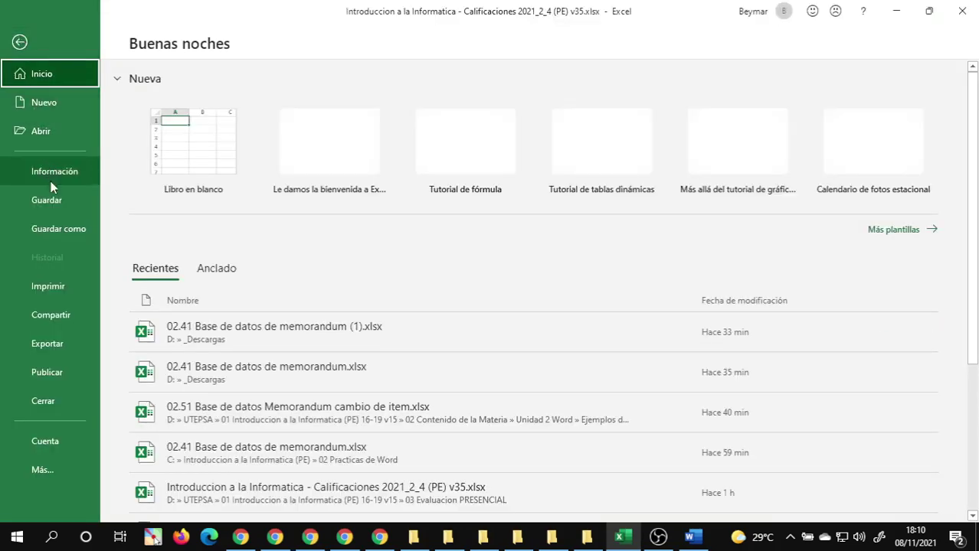
{"action": "left_click", "coordinate": [58, 228]}
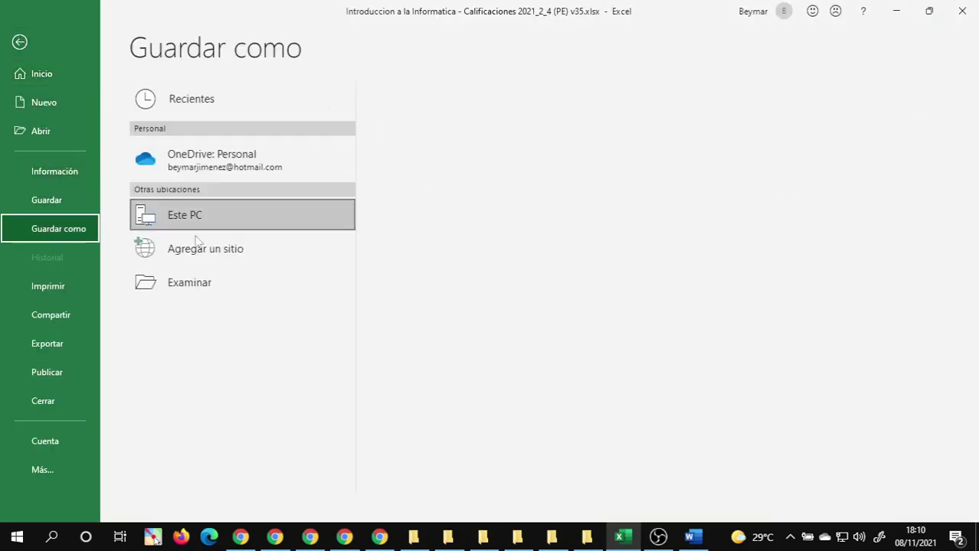
{"action": "left_click", "coordinate": [188, 283]}
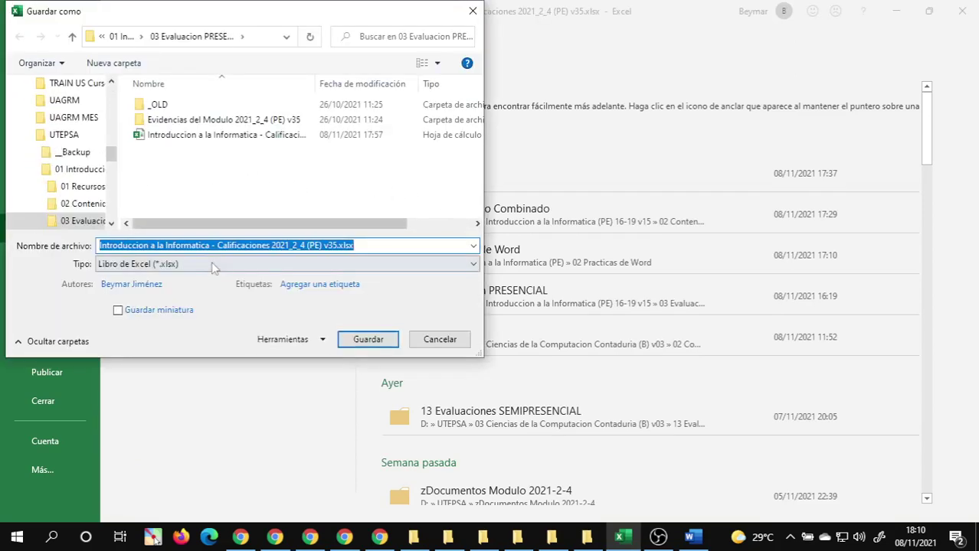
{"action": "left_click", "coordinate": [183, 268]}
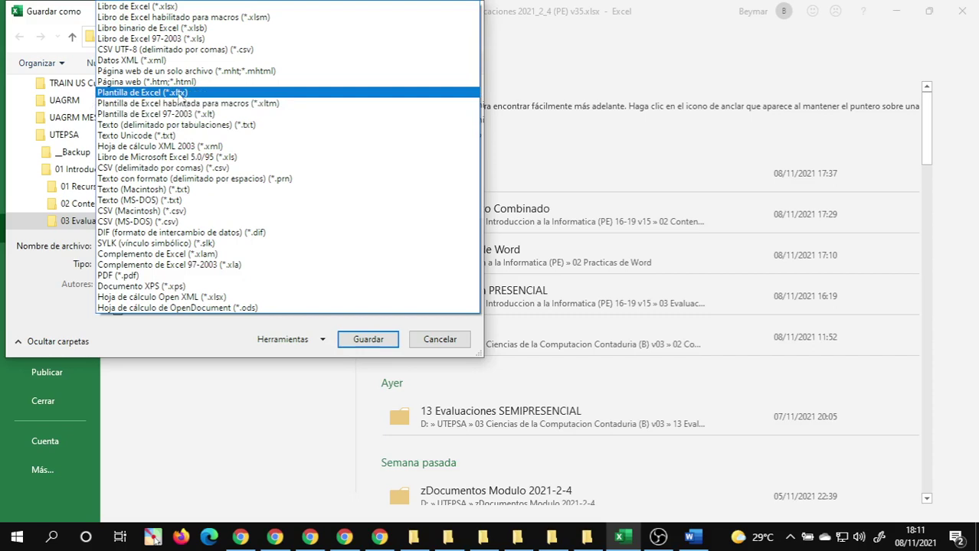
{"action": "left_click", "coordinate": [442, 344]}
{"action": "left_click", "coordinate": [442, 345]}
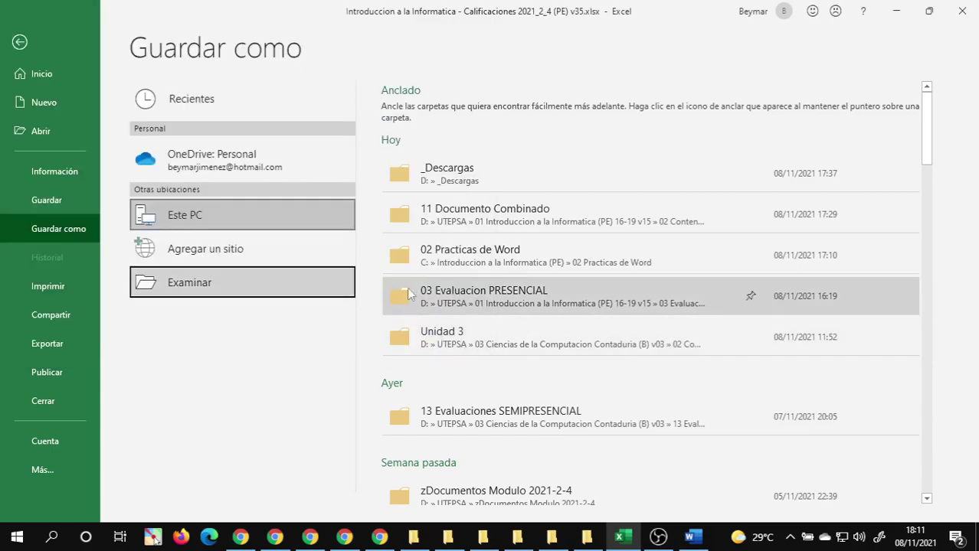
{"action": "key", "text": "Escape"}
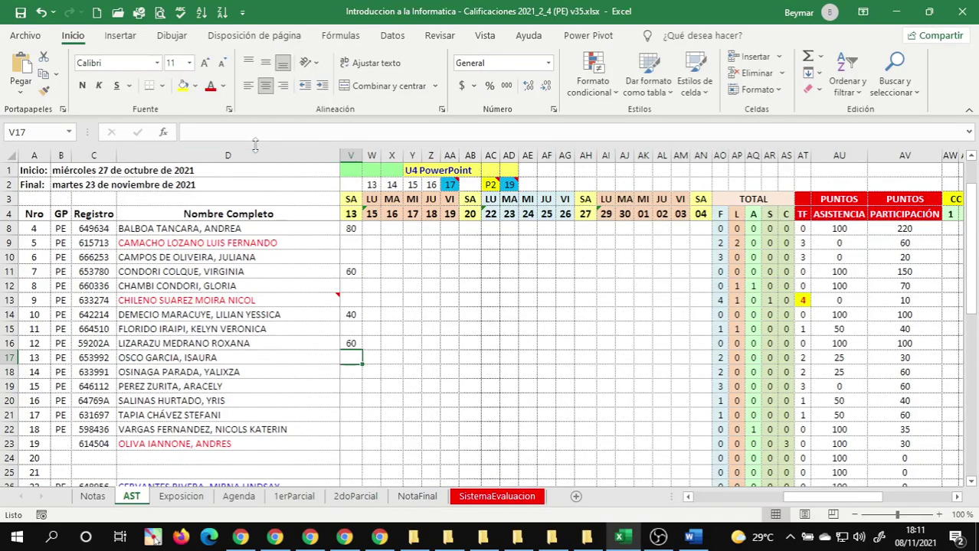
- Launch Word from the Start menu on a new blank document
{"action": "left_click", "coordinate": [17, 540]}
{"action": "left_click", "coordinate": [57, 318]}
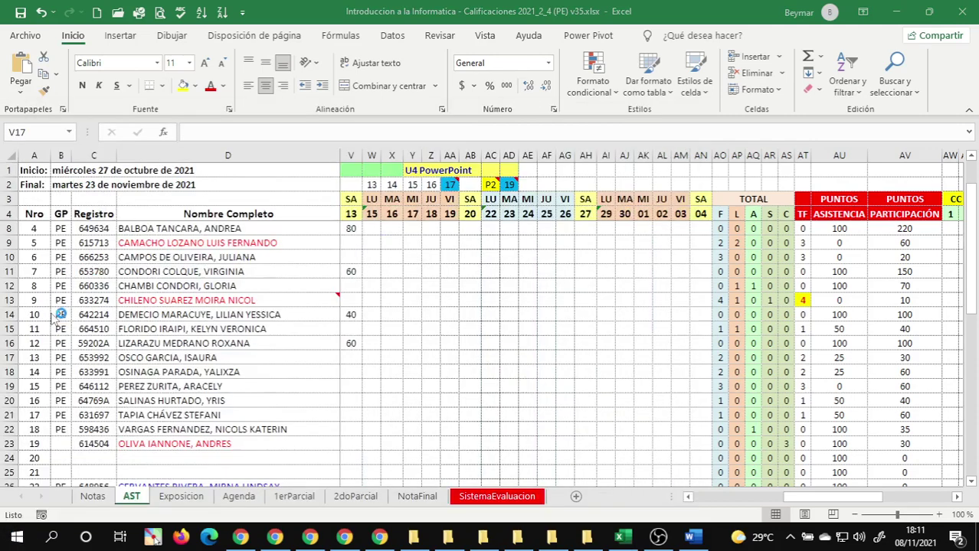
{"action": "left_click", "coordinate": [31, 41]}
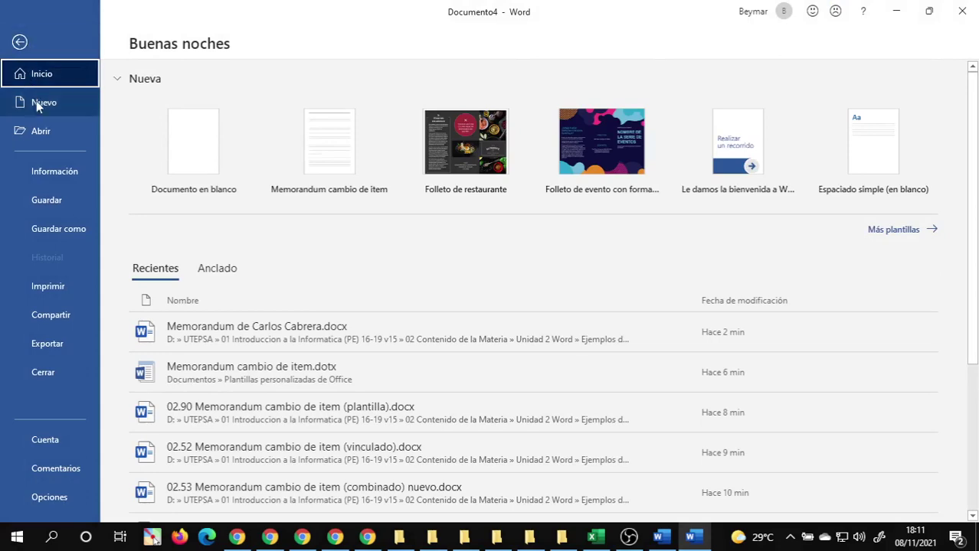
- Browse the New template gallery past Espaciado simple (en blanco) to the Currículum vítae designs
{"action": "left_click", "coordinate": [36, 102]}
{"action": "scroll", "coordinate": [355, 262], "scroll_direction": "down", "scroll_amount": 3}
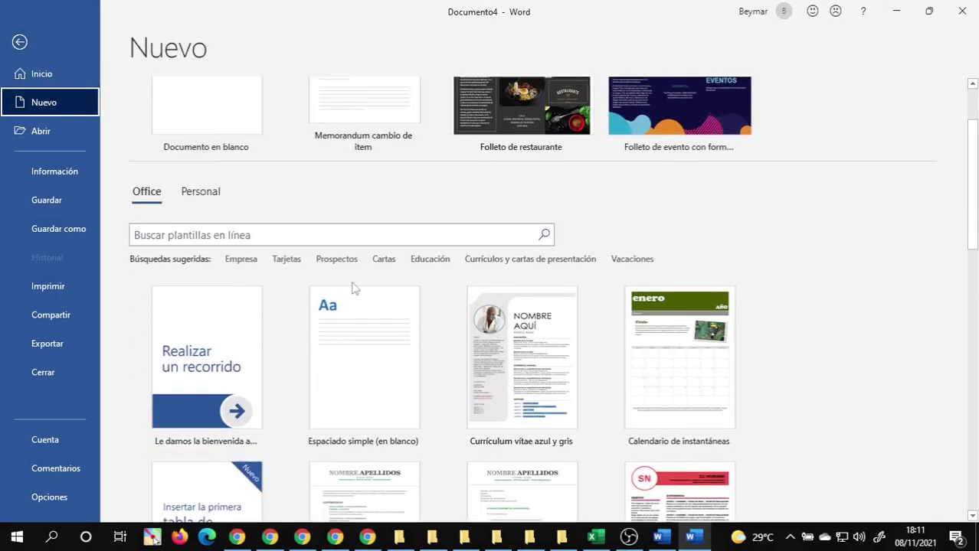
{"action": "scroll", "coordinate": [241, 291], "scroll_direction": "down", "scroll_amount": 1}
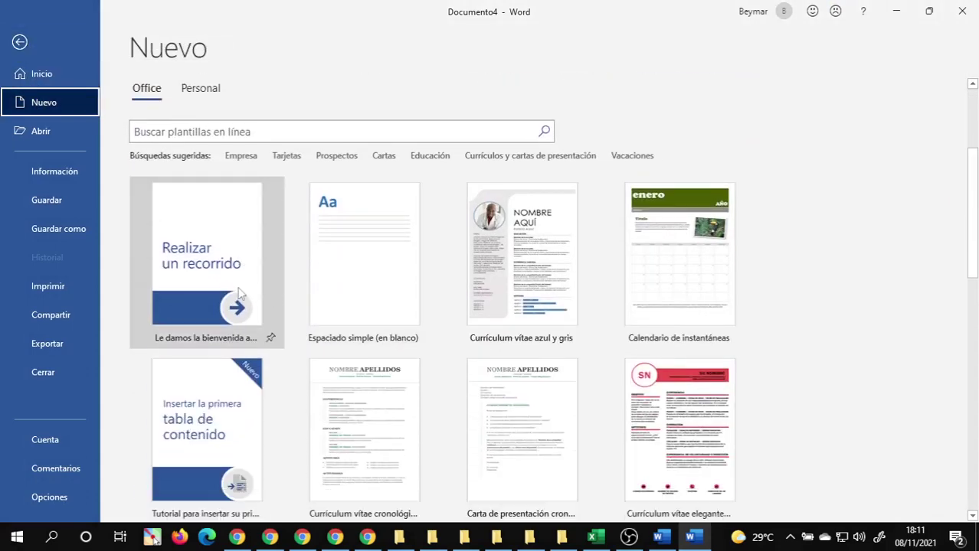